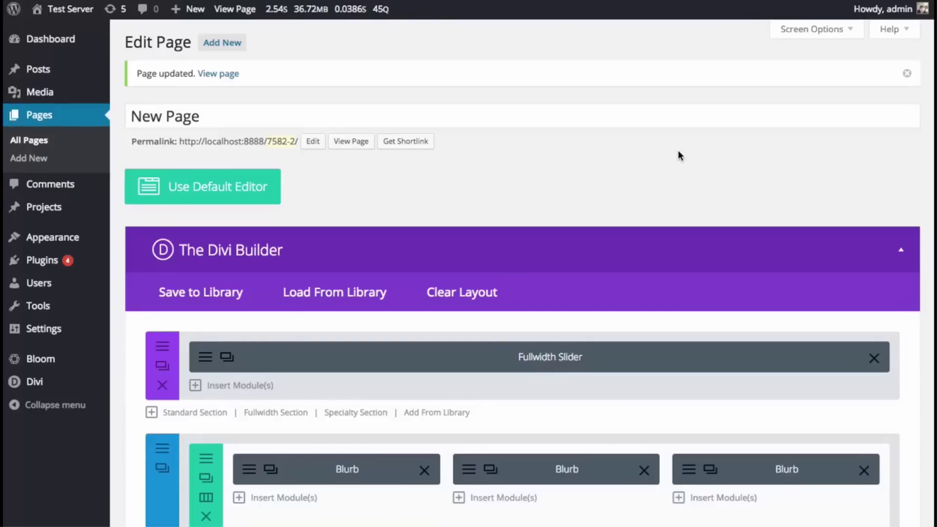
# Open the settings of the middle blurb in the first blurb row and view its options for saving to the library
pyautogui.click(468, 468)
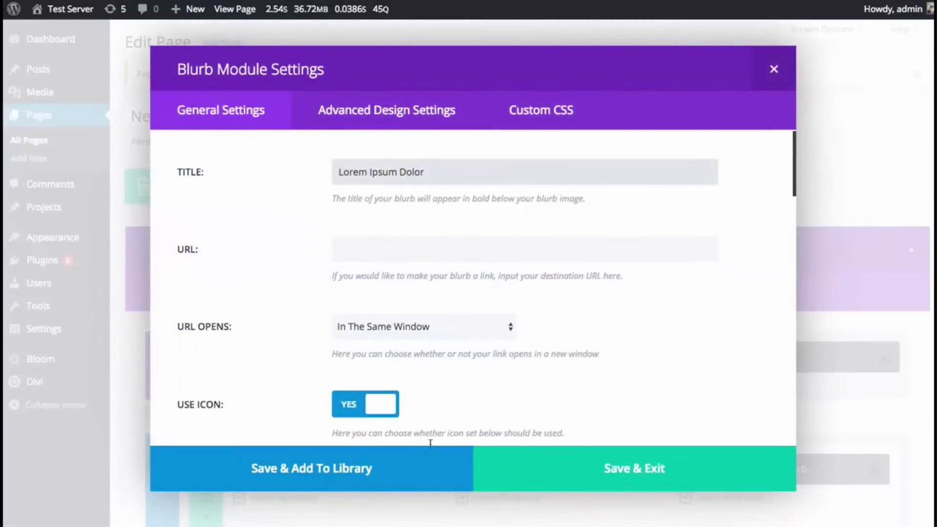
pyautogui.click(323, 475)
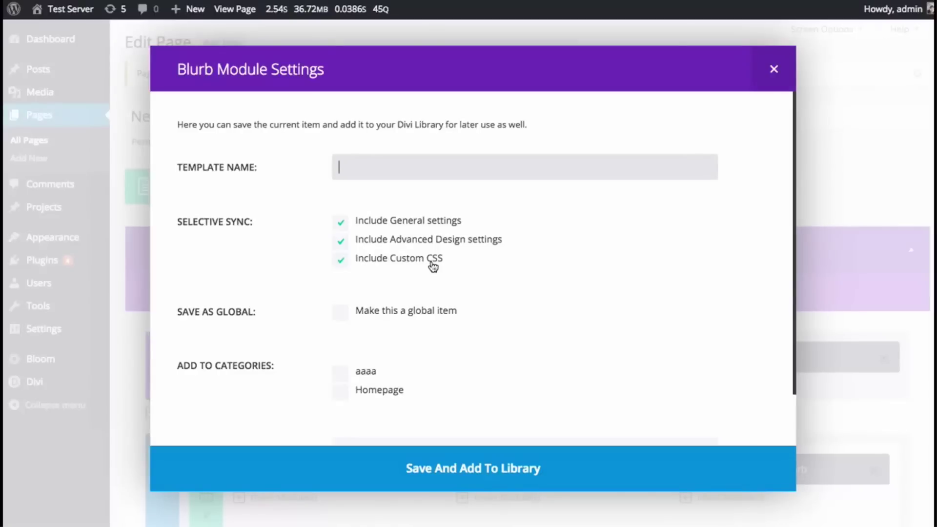
pyautogui.click(785, 74)
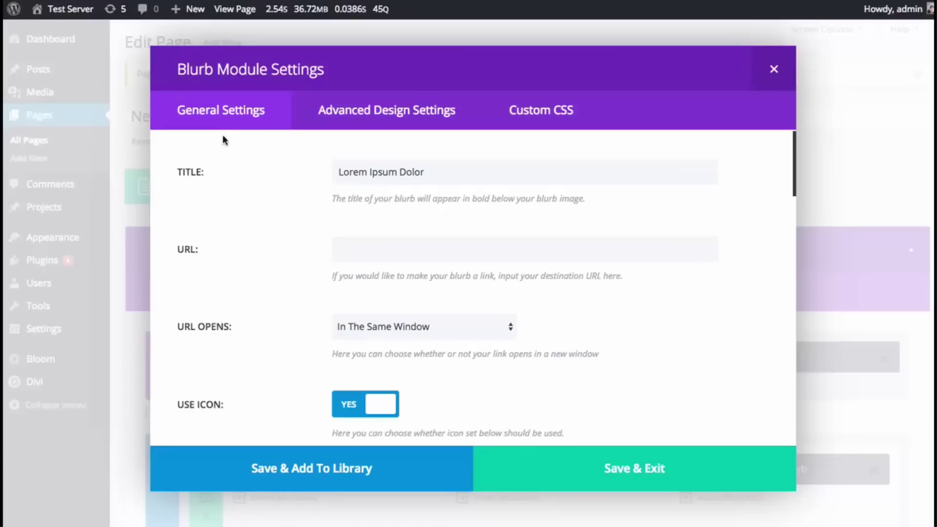
# Look through the blurb's three settings categories and review the General Settings down to the icon choices
pyautogui.click(384, 122)
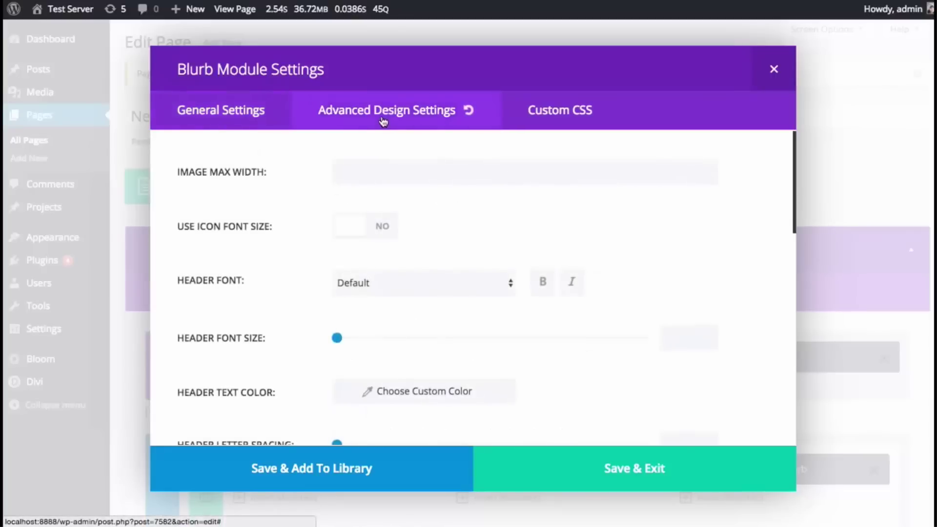
pyautogui.click(563, 116)
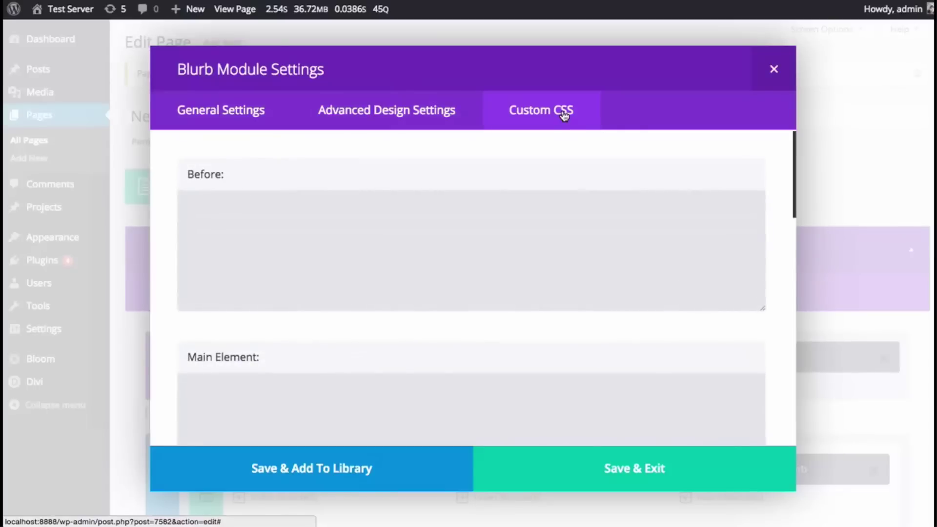
pyautogui.click(225, 125)
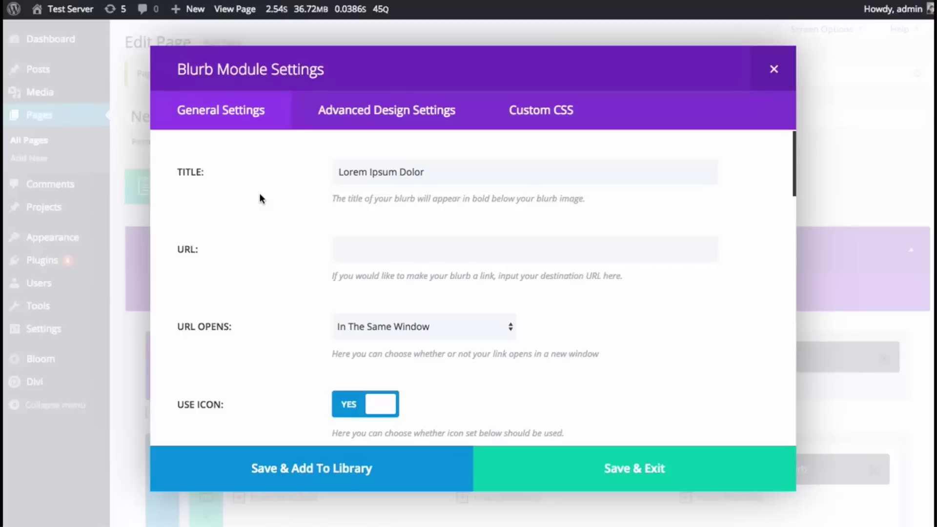
pyautogui.scroll(-6, 336, 273)
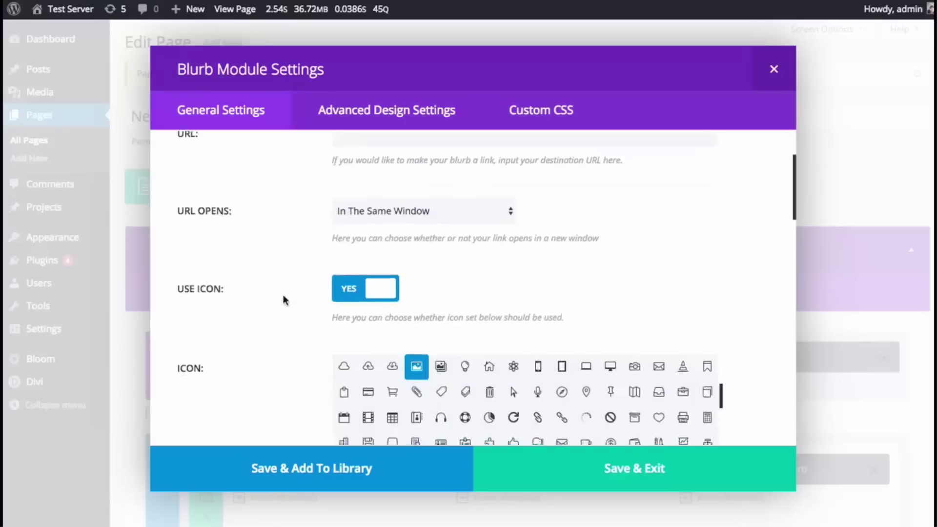
pyautogui.scroll(-3, 263, 297)
pyautogui.scroll(9, 266, 298)
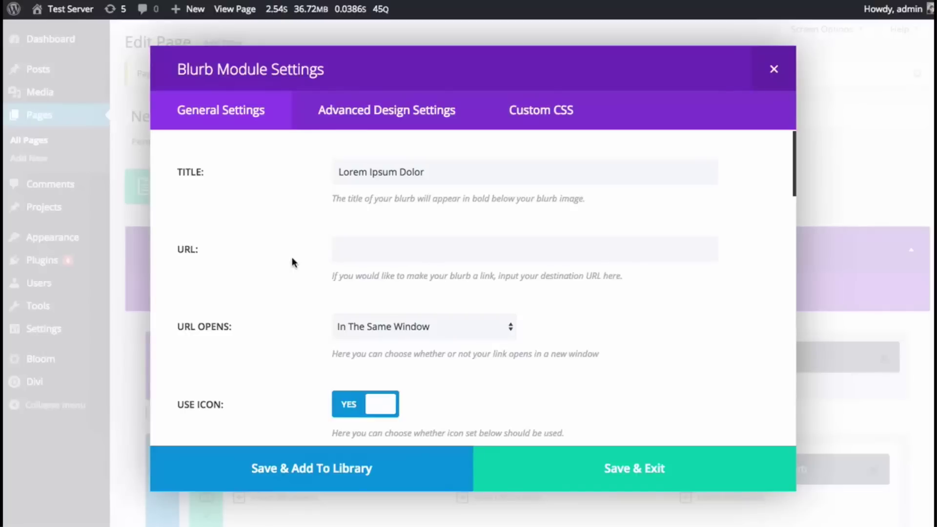
# Review the blurb's Advanced Design Settings, from image width and fonts down to border and margins
pyautogui.click(406, 111)
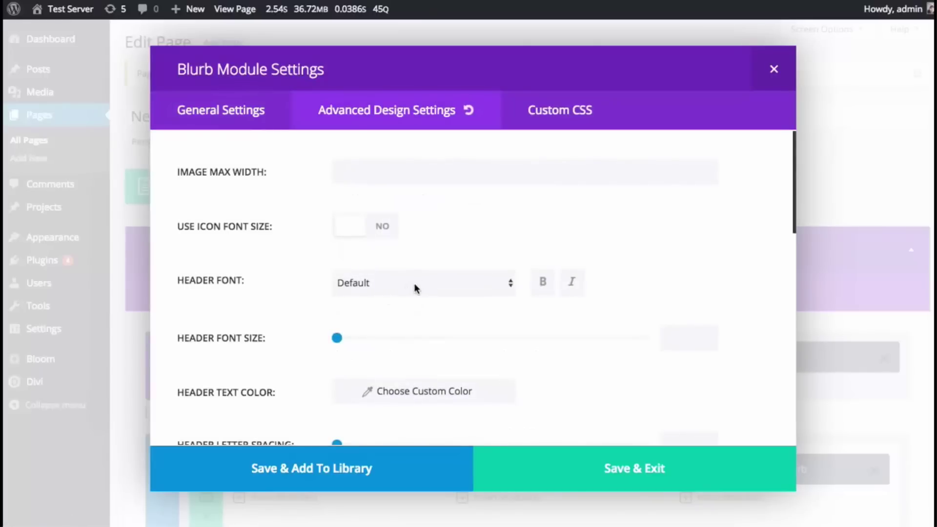
pyautogui.scroll(-2, 556, 288)
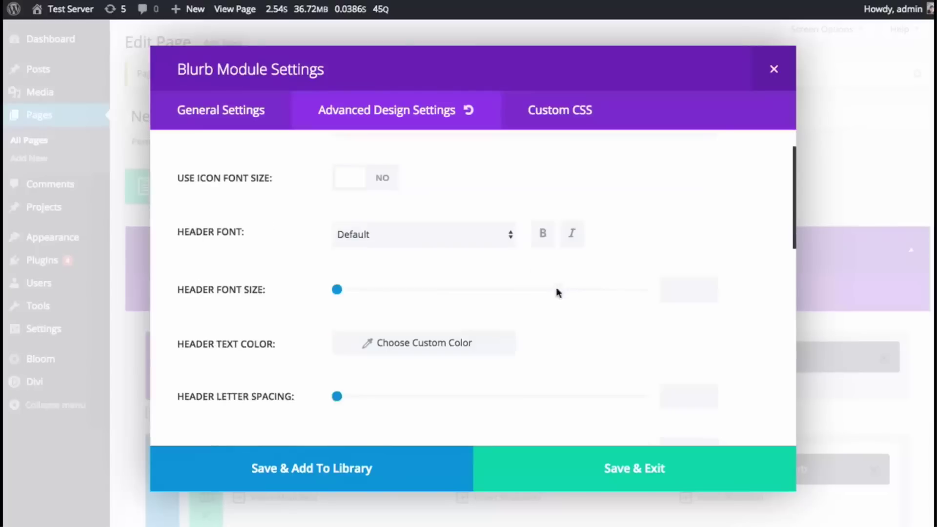
pyautogui.scroll(-3, 415, 302)
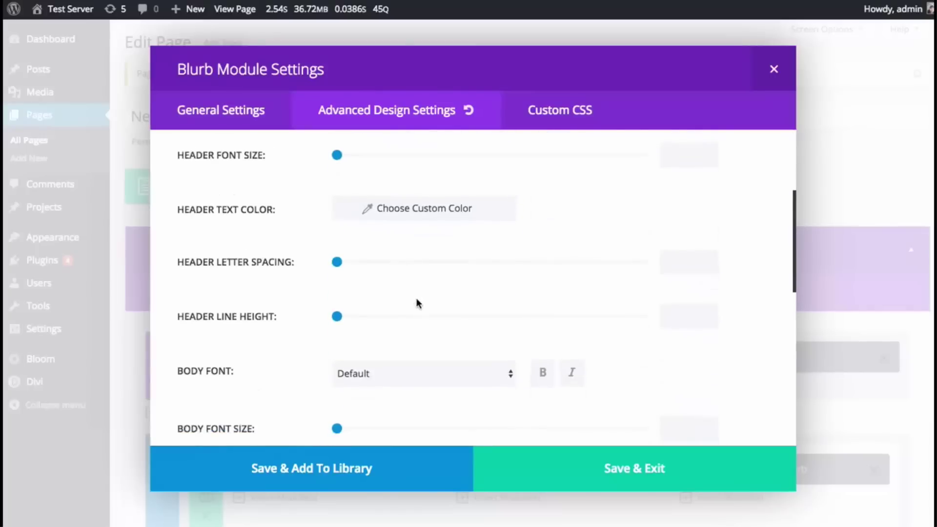
pyautogui.scroll(-10, 416, 302)
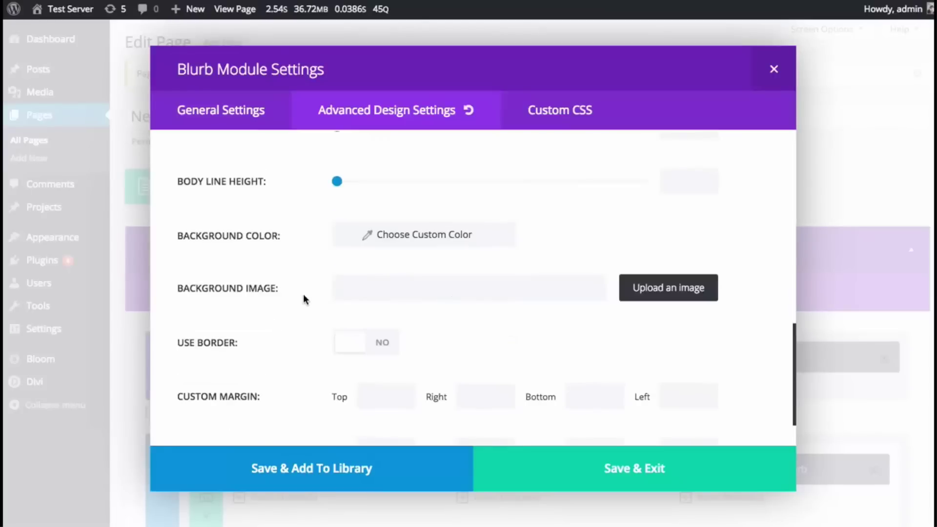
pyautogui.scroll(-1, 303, 296)
pyautogui.scroll(12, 303, 294)
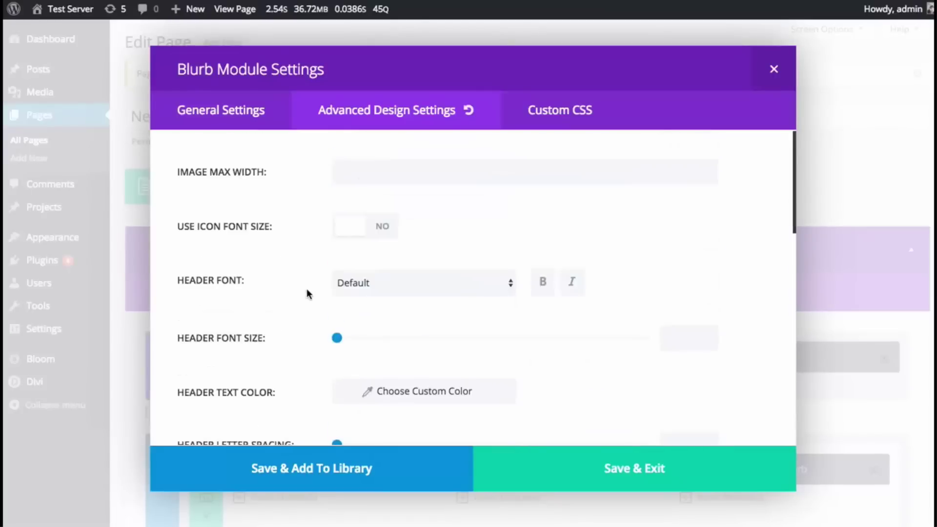
# Review the blurb's Custom CSS fields, including Blurb Title and Blurb Content, and close the settings without saving
pyautogui.click(578, 117)
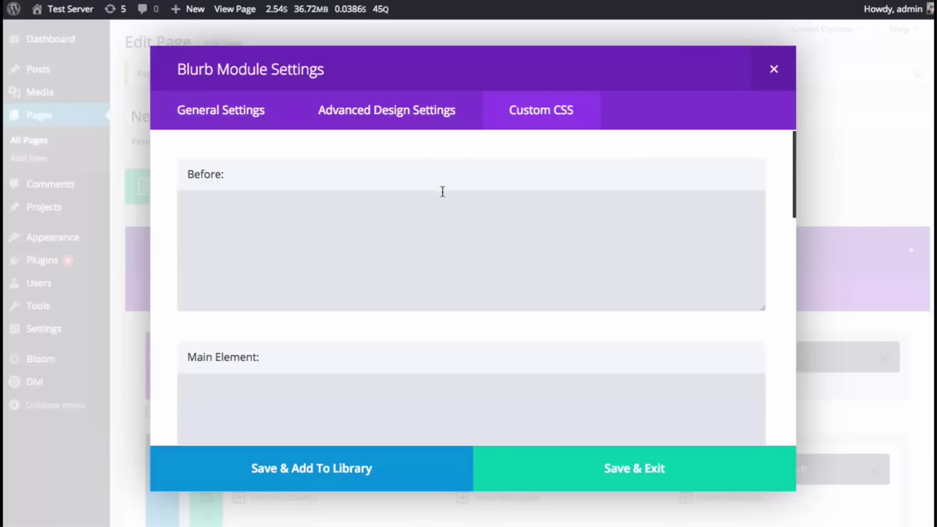
pyautogui.scroll(-5, 458, 192)
pyautogui.scroll(-10, 485, 197)
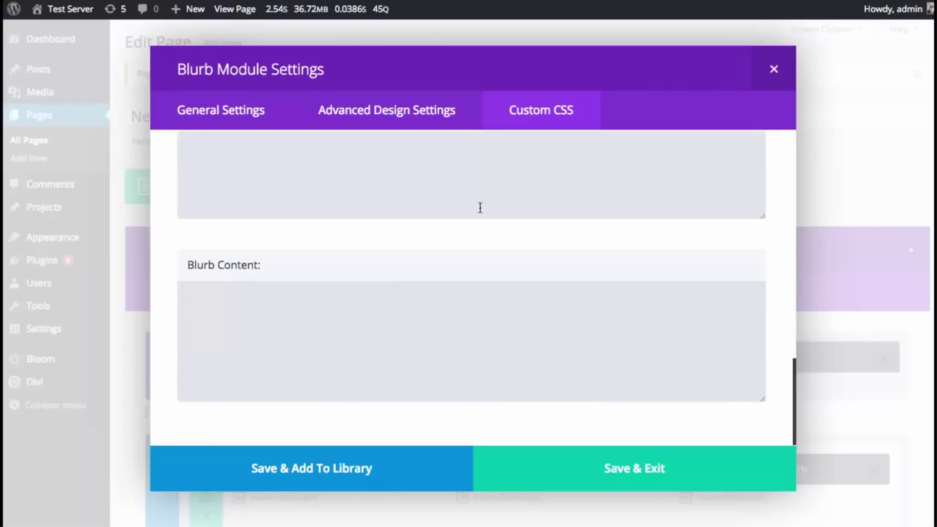
pyautogui.scroll(2, 418, 278)
pyautogui.click(396, 282)
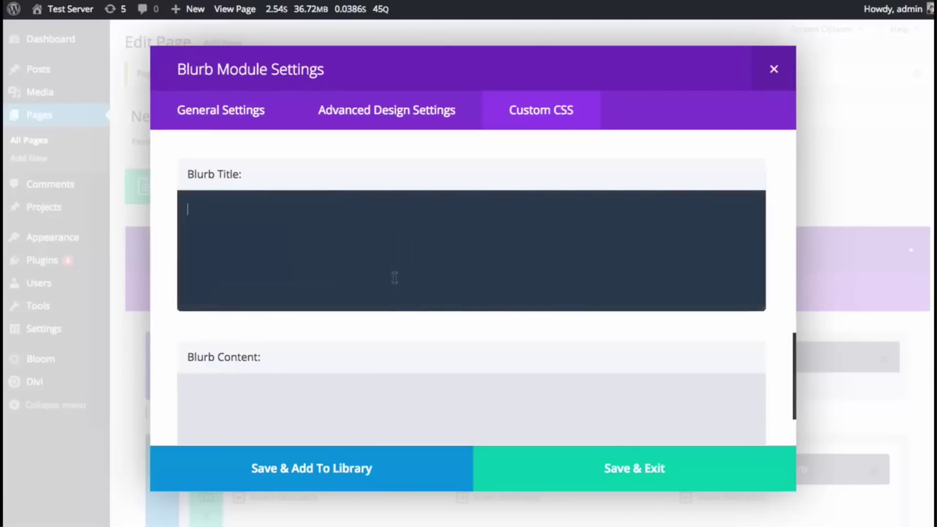
pyautogui.click(389, 118)
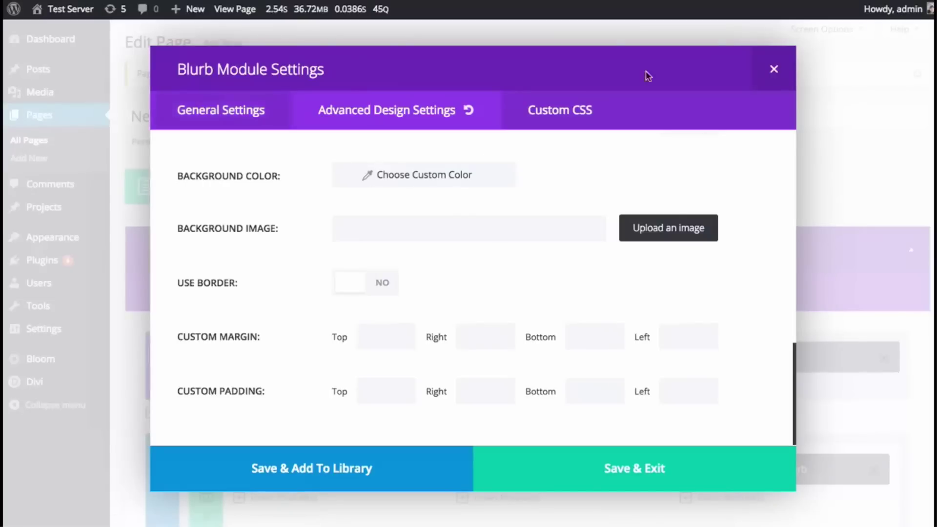
pyautogui.click(772, 71)
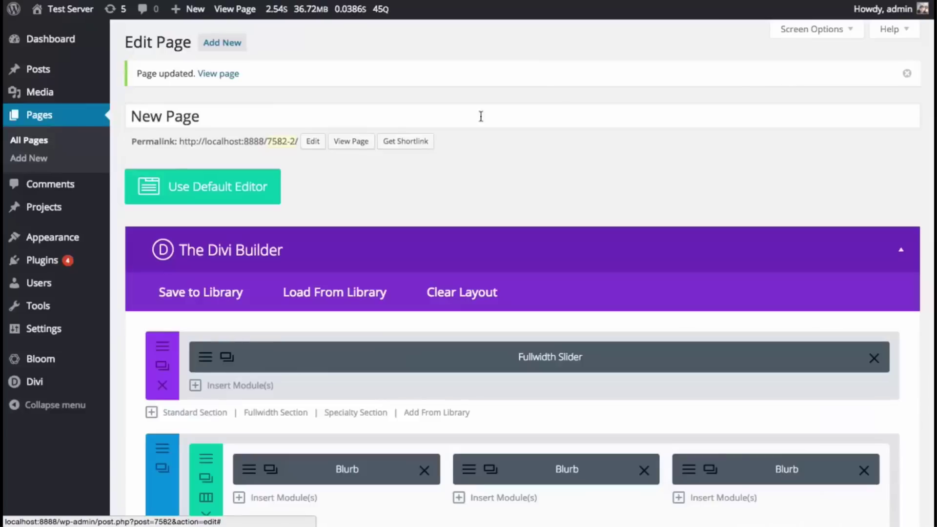
# View the live page down to its two rows of blurbs and return to the page editor
pyautogui.click(361, 143)
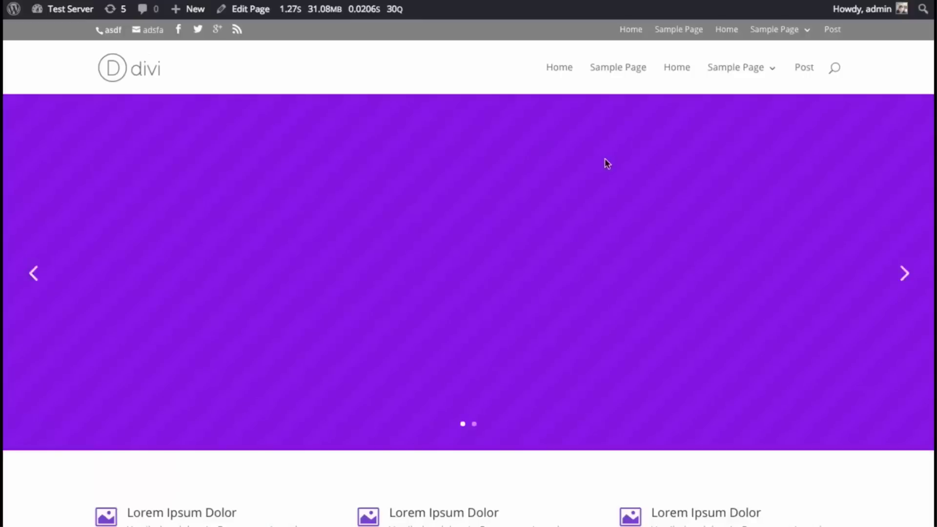
pyautogui.scroll(-5, 604, 161)
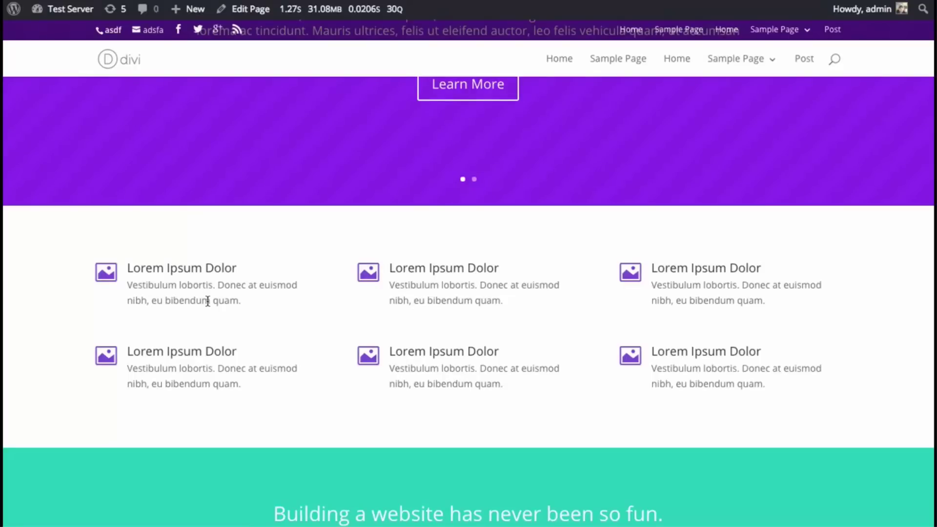
pyautogui.click(141, 1)
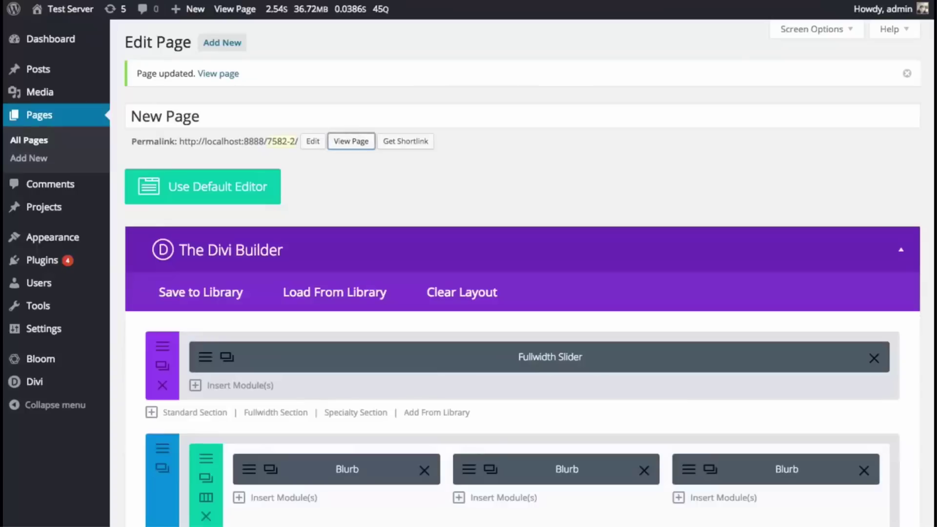
# In the first blurb of the first blurb row, enable a custom icon font size and set it to 21
pyautogui.scroll(-5, 489, 209)
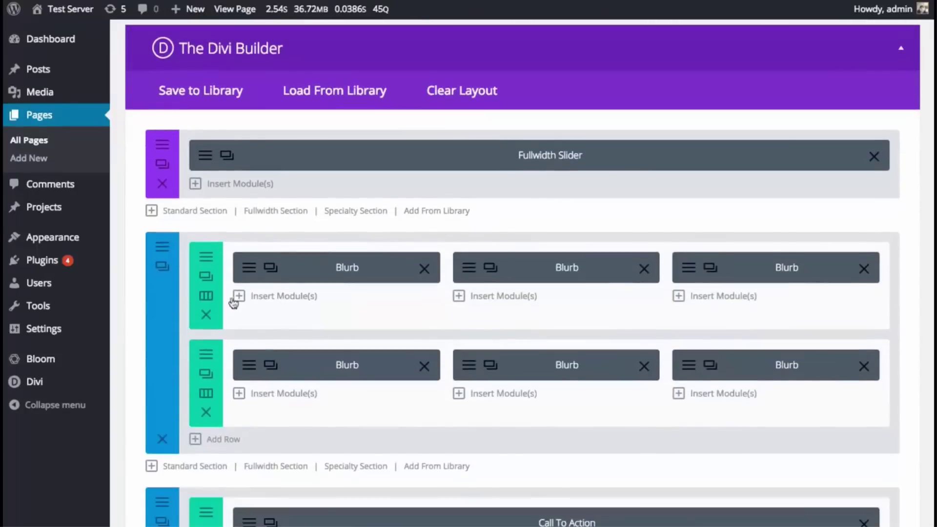
pyautogui.click(248, 273)
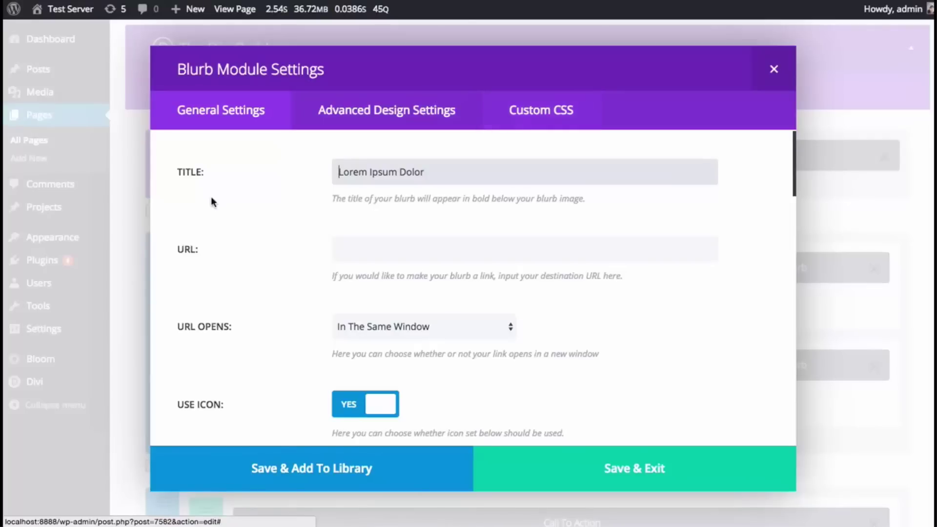
pyautogui.click(360, 126)
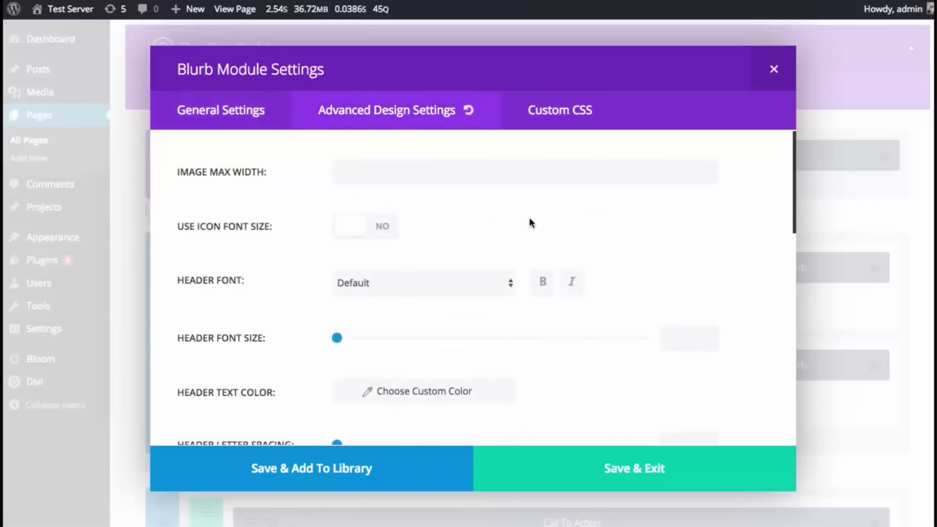
pyautogui.click(373, 232)
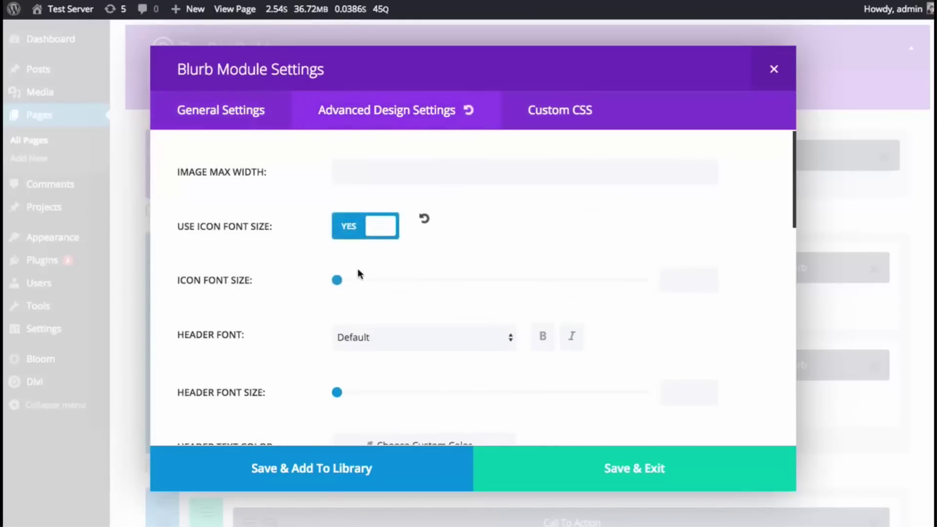
pyautogui.moveTo(335, 280); pyautogui.dragTo(401, 280)
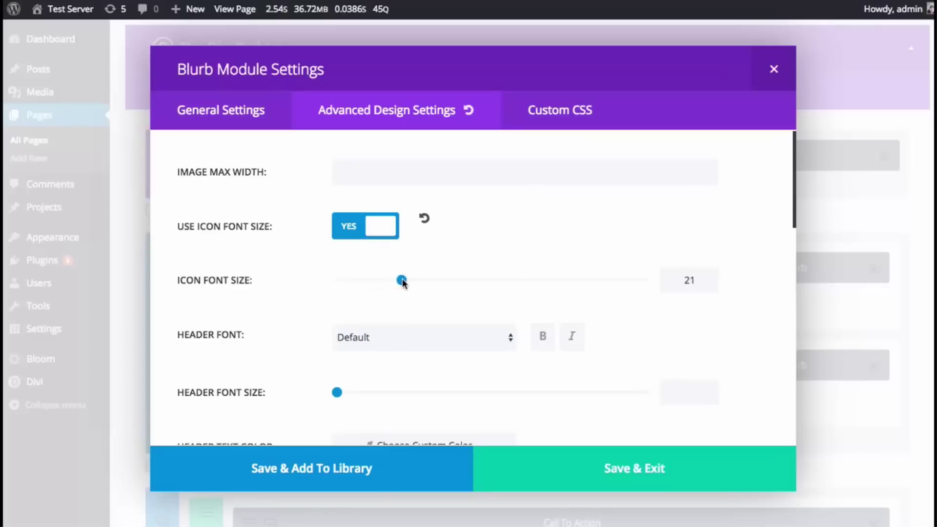
# Make the blurb's header font bold and set the header font size to 23
pyautogui.scroll(-2, 457, 255)
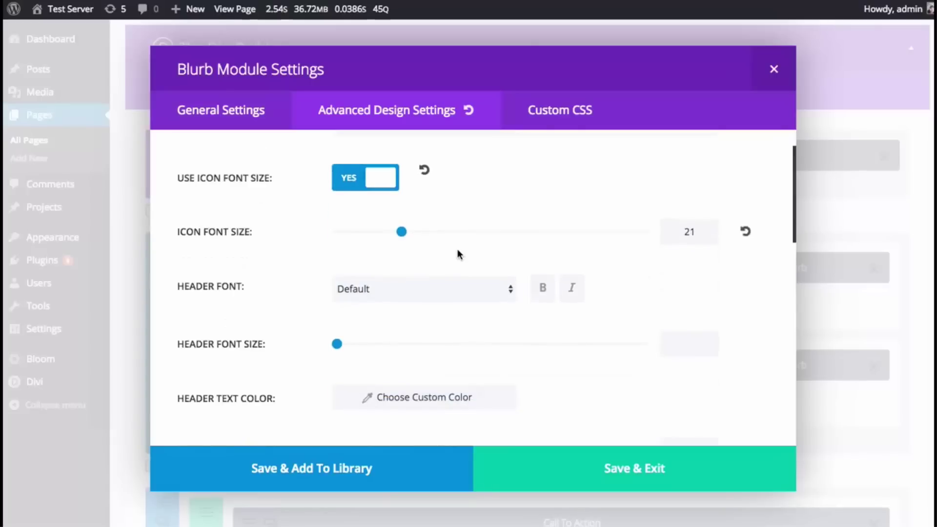
pyautogui.click(539, 276)
pyautogui.scroll(-1, 463, 279)
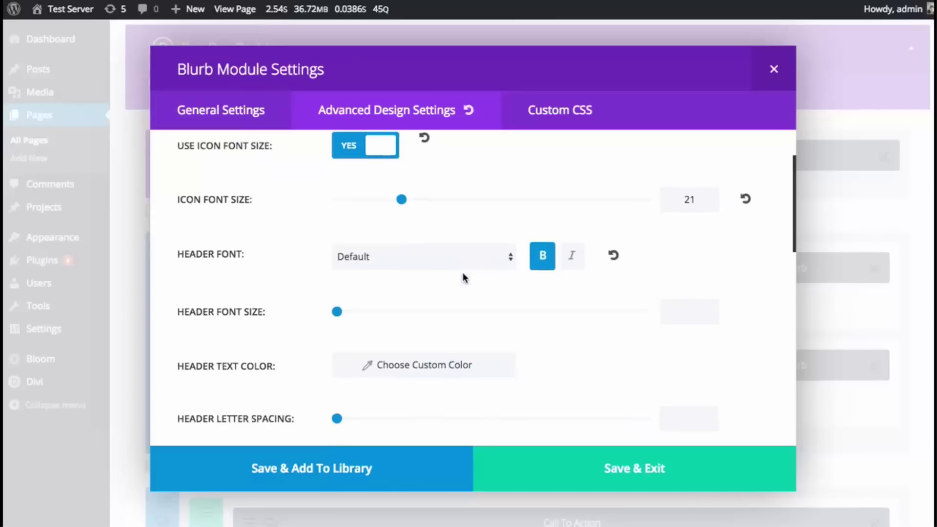
pyautogui.moveTo(338, 311); pyautogui.dragTo(410, 312)
# Pick the red palette swatch for the header text color and set the header letter spacing to 2
pyautogui.scroll(-5, 425, 301)
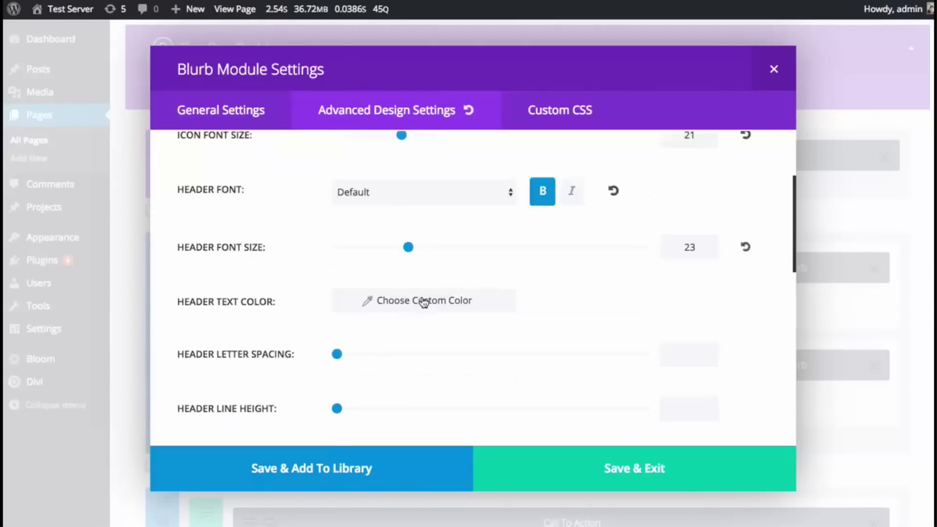
pyautogui.scroll(-1, 296, 287)
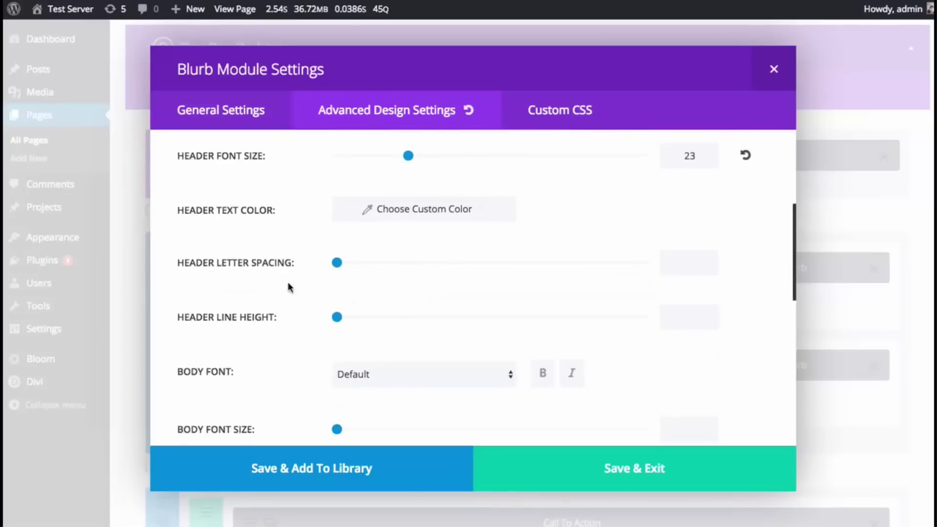
pyautogui.click(393, 213)
pyautogui.click(430, 218)
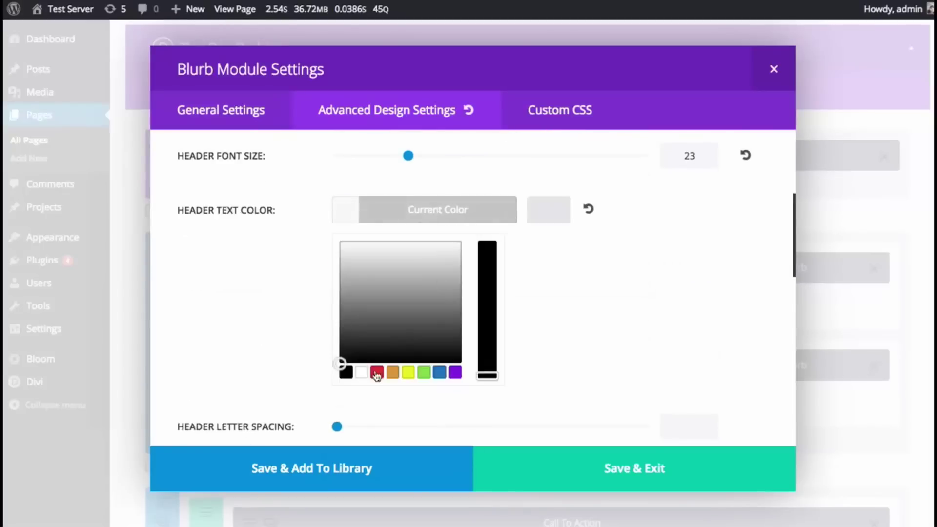
pyautogui.click(376, 373)
pyautogui.click(479, 220)
pyautogui.scroll(-2, 480, 218)
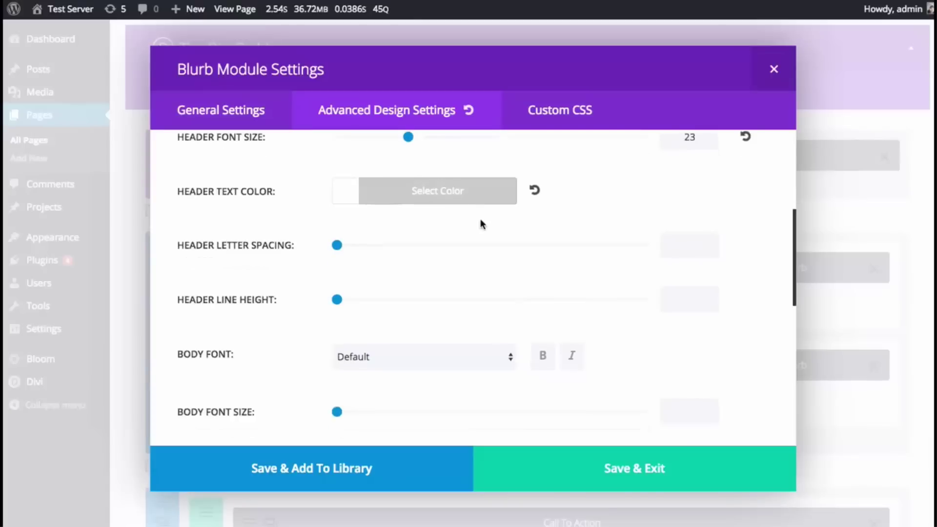
pyautogui.moveTo(340, 228)
pyautogui.mouseDown()
pyautogui.moveTo(358, 228)
pyautogui.moveTo(342, 226)
pyautogui.mouseUp()
# Set the first blurb's body text color to the white palette swatch
pyautogui.scroll(-3, 299, 273)
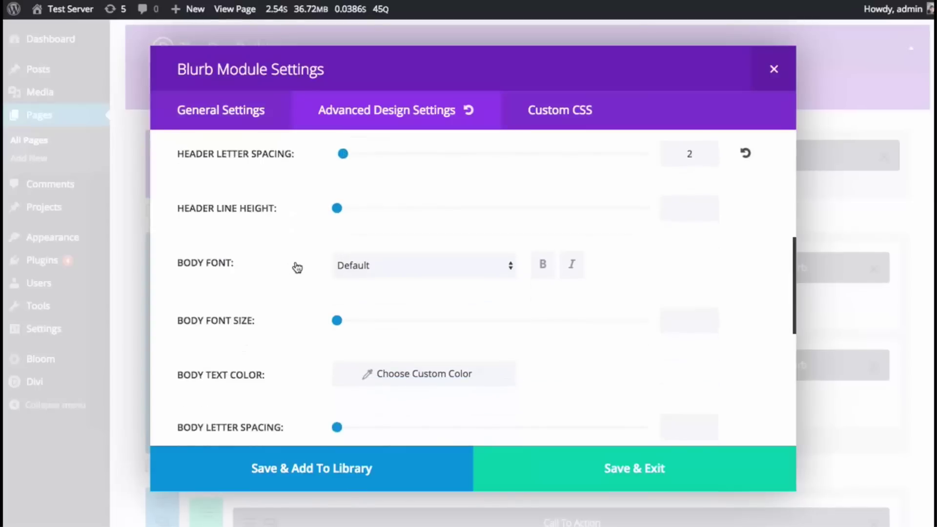
pyautogui.scroll(-3, 298, 263)
pyautogui.click(392, 302)
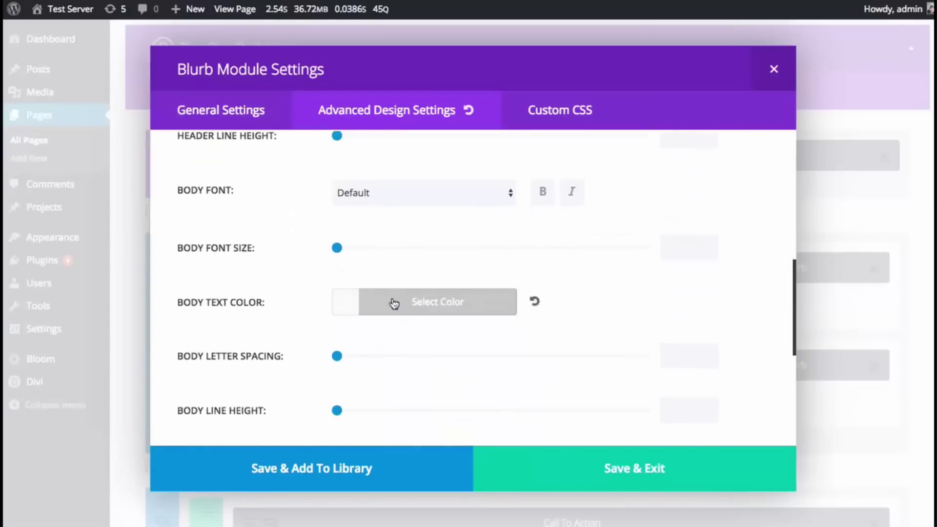
pyautogui.click(393, 304)
pyautogui.scroll(-3, 363, 361)
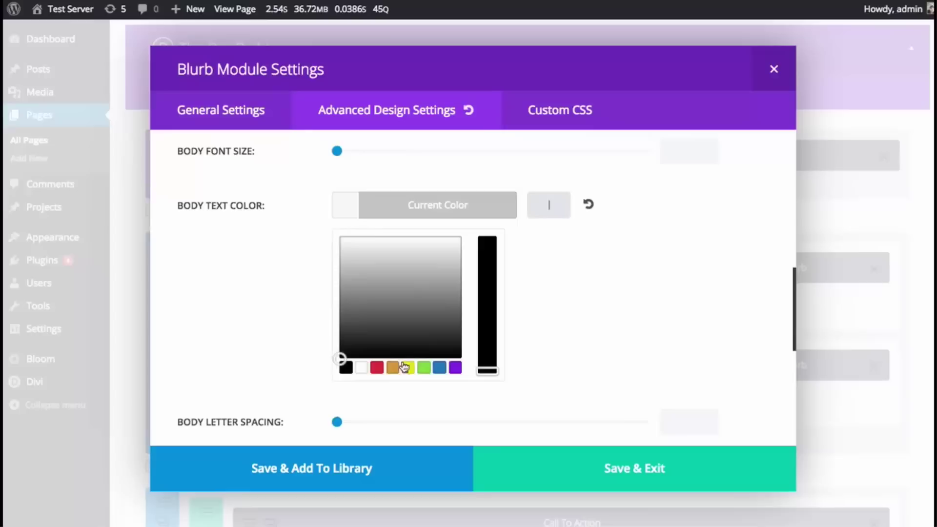
pyautogui.click(365, 371)
pyautogui.click(441, 211)
# Set the blurb's background color to the purple palette swatch
pyautogui.scroll(-2, 276, 306)
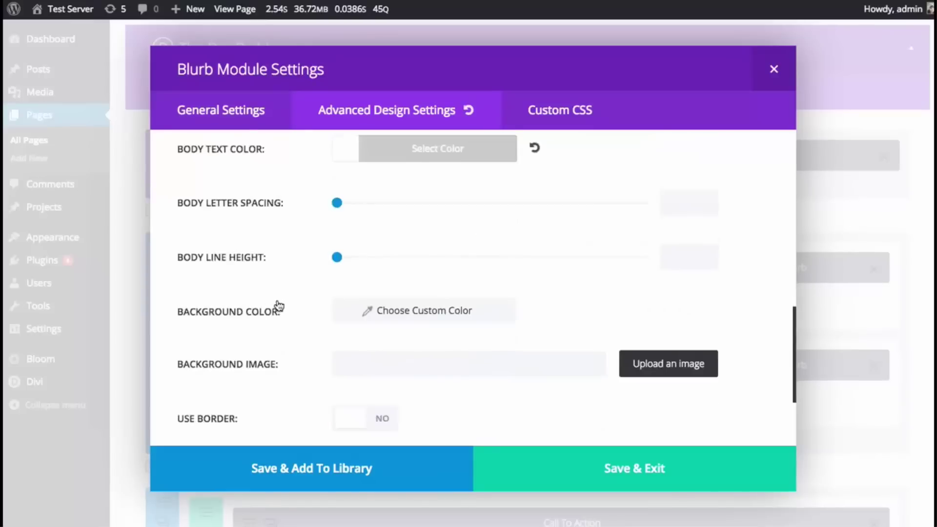
pyautogui.scroll(-2, 278, 307)
pyautogui.click(386, 248)
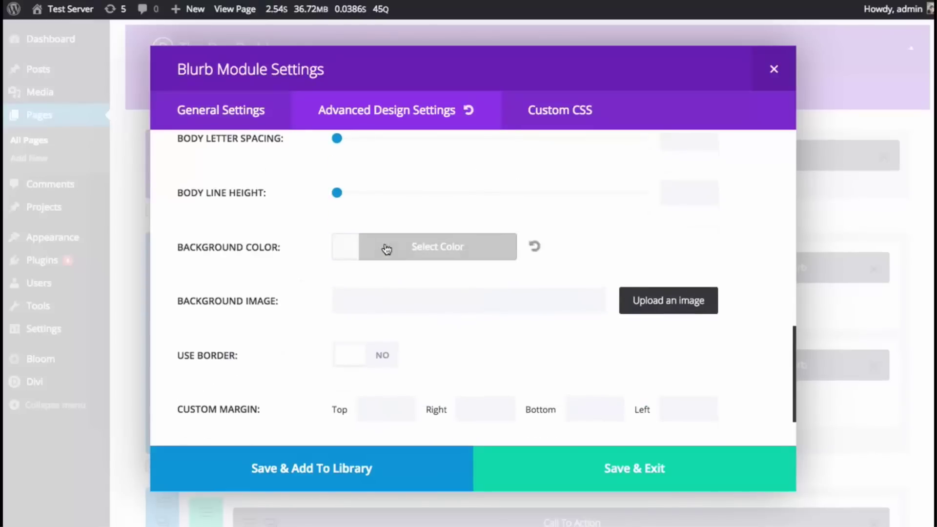
pyautogui.click(383, 249)
pyautogui.click(455, 409)
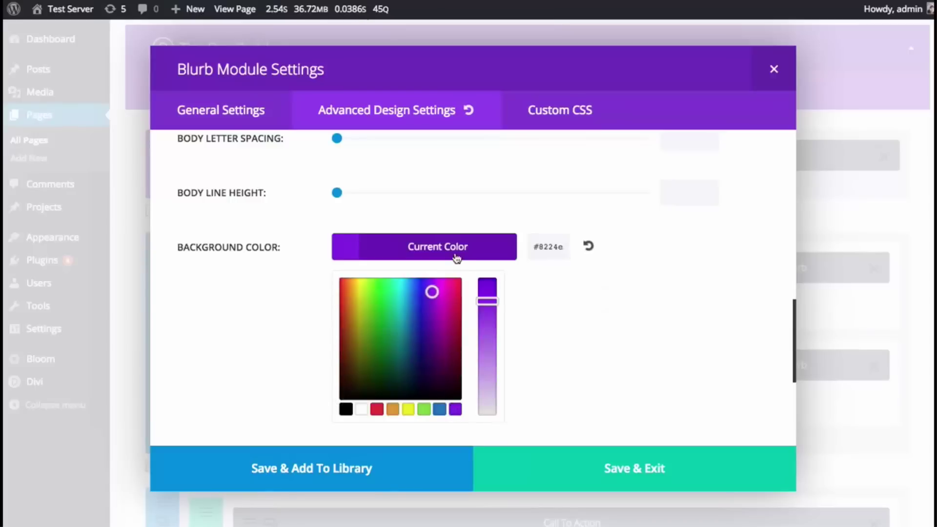
pyautogui.click(457, 258)
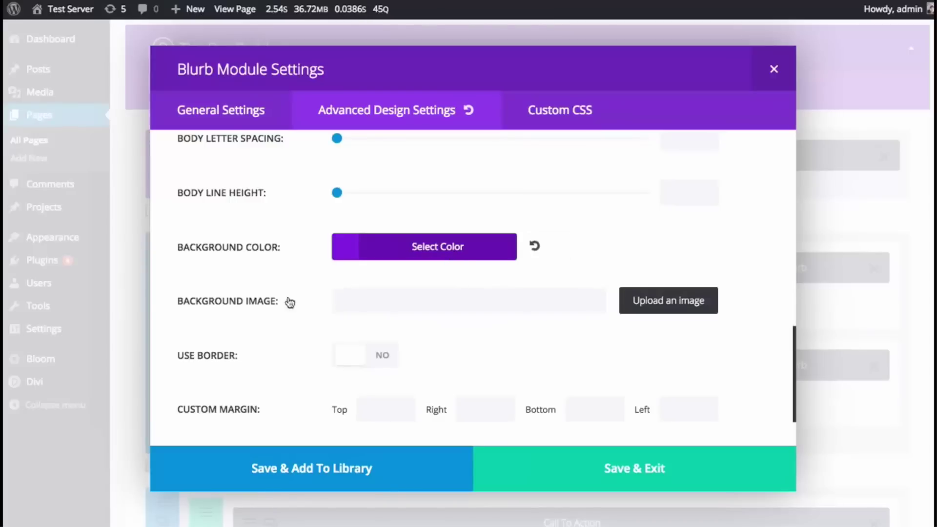
# Set the blurb's custom padding to 80 on the top, right, bottom and left sides
pyautogui.scroll(-2, 285, 296)
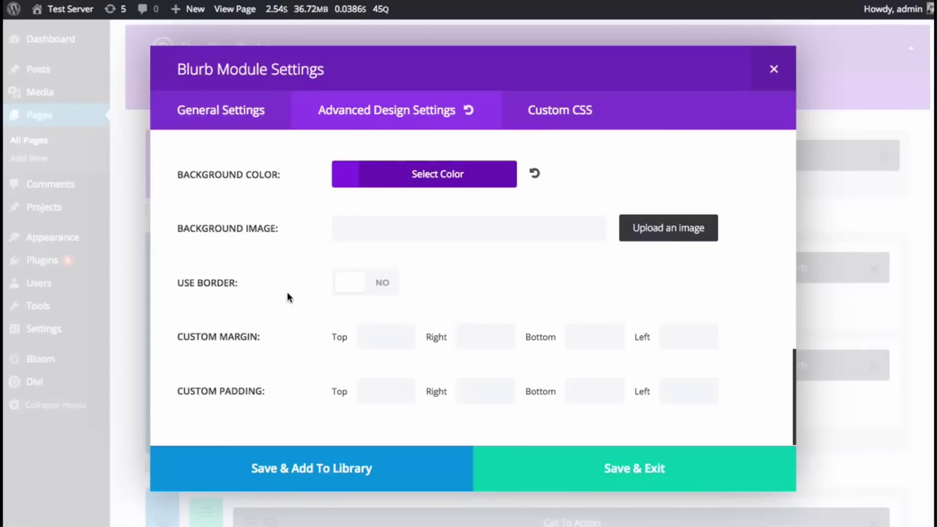
pyautogui.click(376, 380)
pyautogui.write('80')
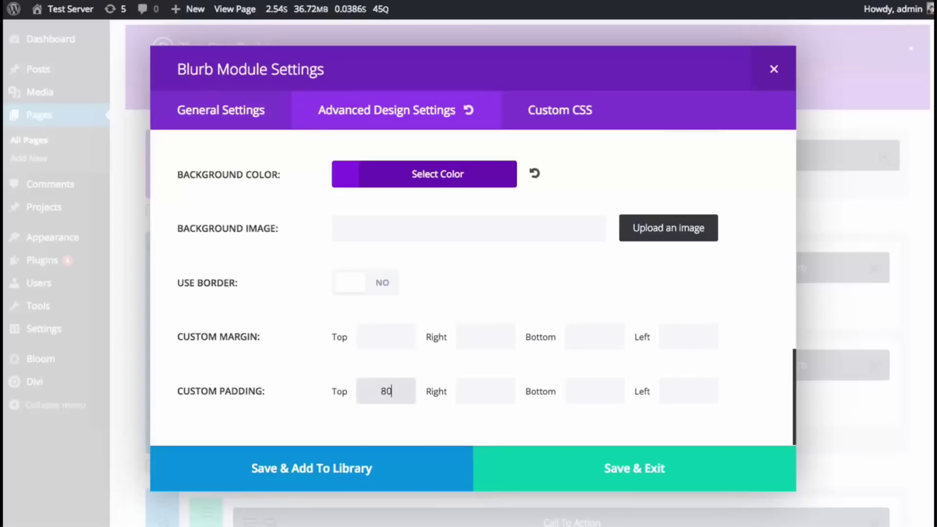
pyautogui.doubleClick(386, 393)
pyautogui.hotkey('ctrl', 'c')
pyautogui.click(504, 398)
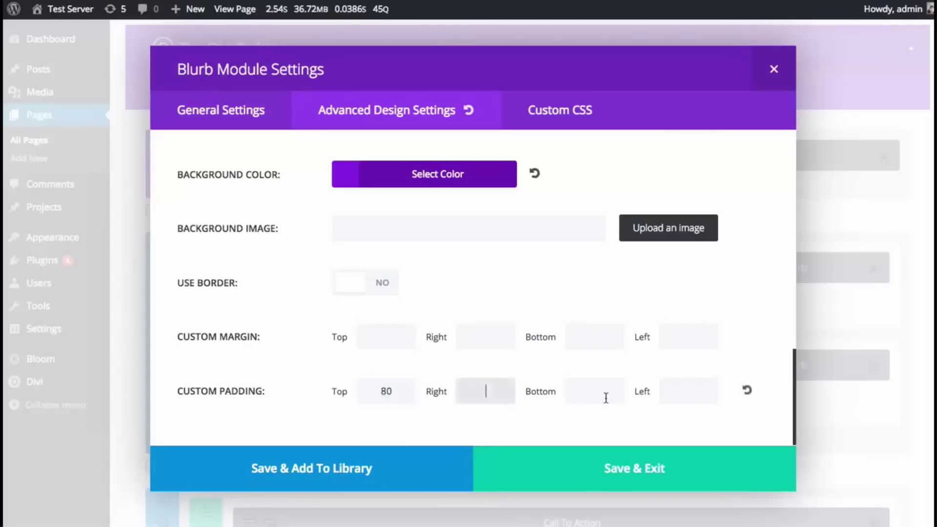
pyautogui.hotkey('ctrl', 'v')
pyautogui.click(598, 395)
pyautogui.hotkey('ctrl', 'v')
pyautogui.click(685, 390)
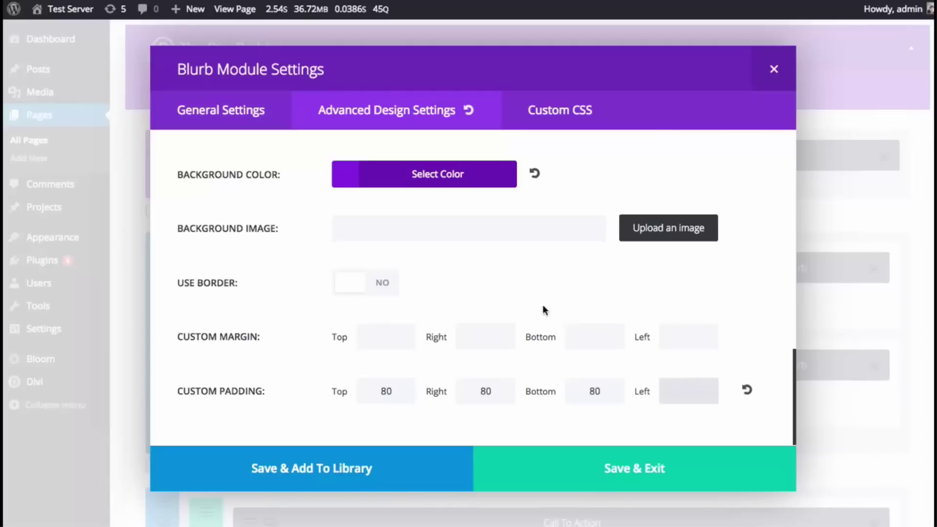
pyautogui.scroll(8, 652, 341)
pyautogui.scroll(-8, 692, 366)
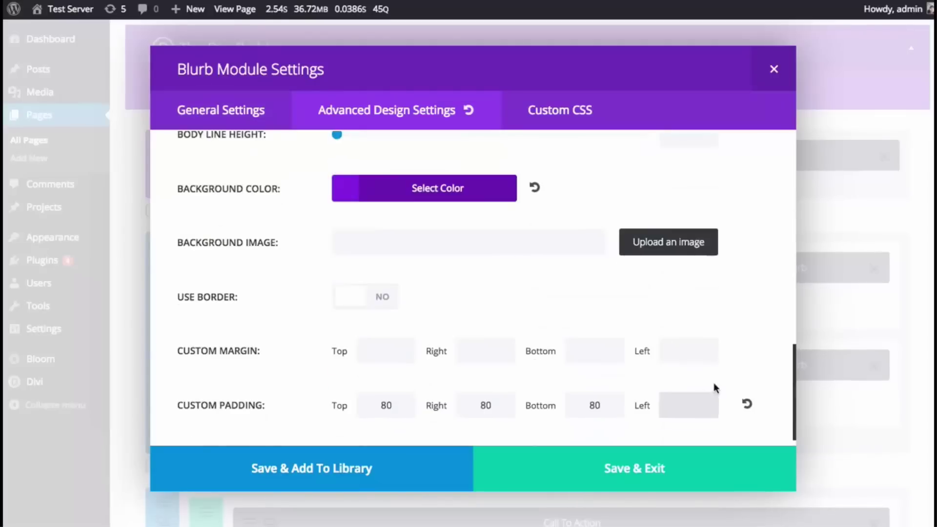
pyautogui.hotkey('ctrl', 'v')
# In the blurb's general settings, set the image/icon placement to Top
pyautogui.scroll(12, 722, 375)
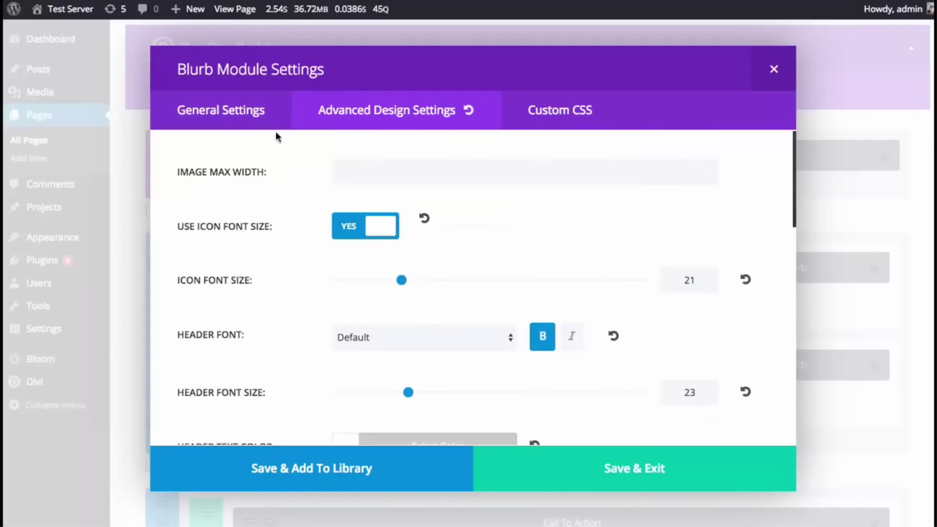
pyautogui.click(232, 123)
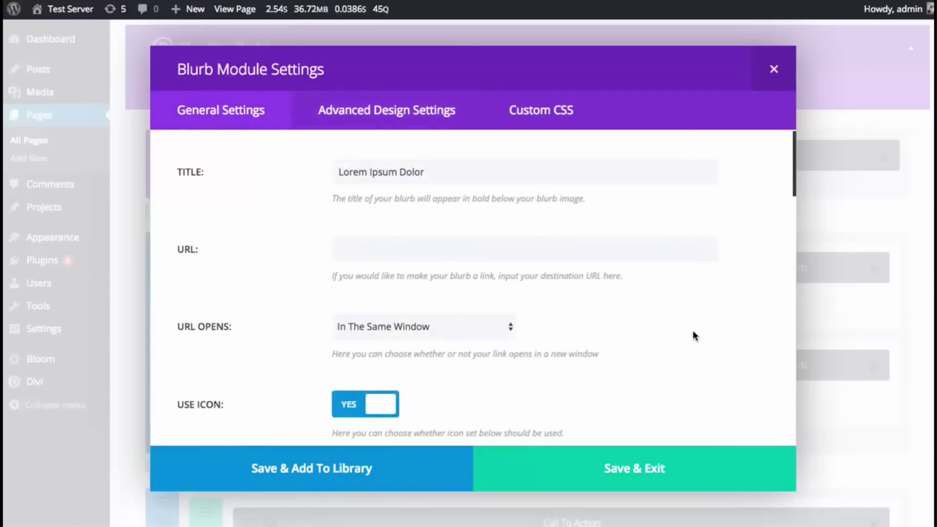
pyautogui.scroll(-5, 694, 332)
pyautogui.scroll(-5, 756, 312)
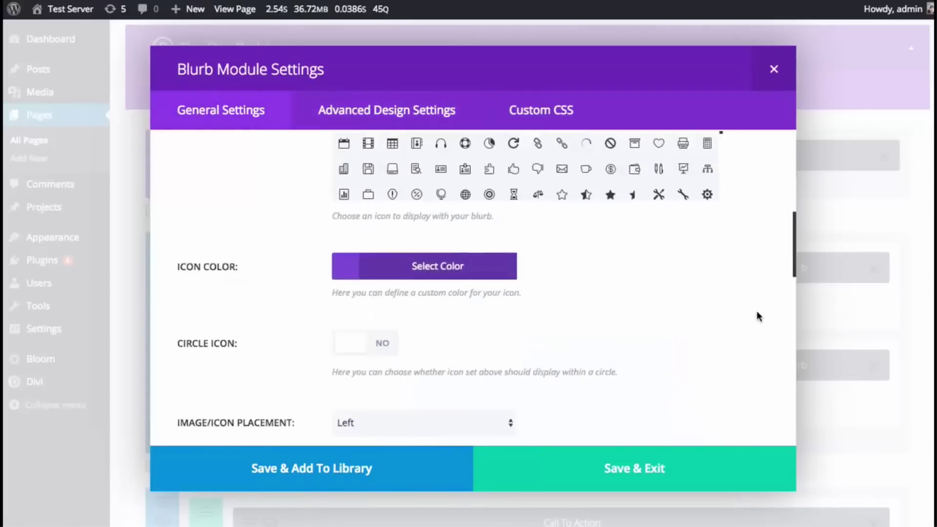
pyautogui.scroll(-1, 747, 312)
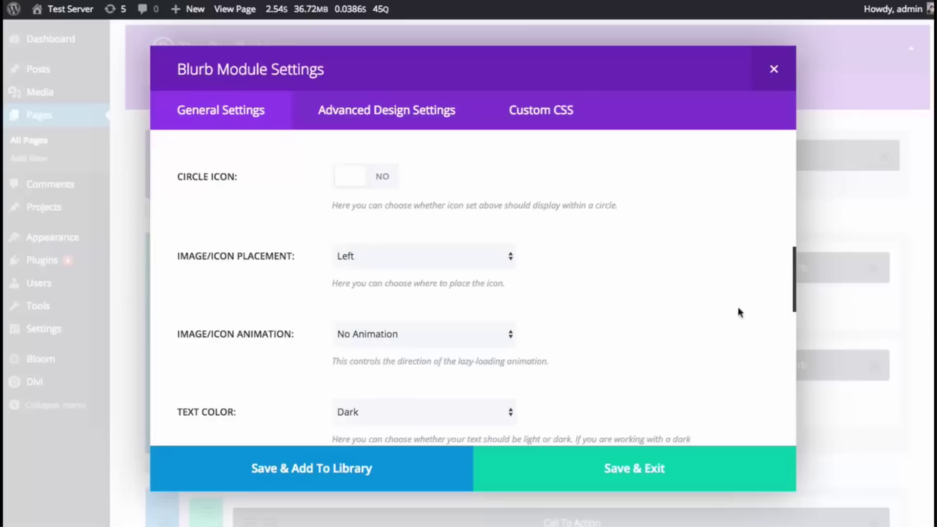
pyautogui.click(382, 256)
pyautogui.click(370, 241)
# Set the blurb's text orientation to Center, then save and exit the module settings
pyautogui.scroll(-5, 639, 302)
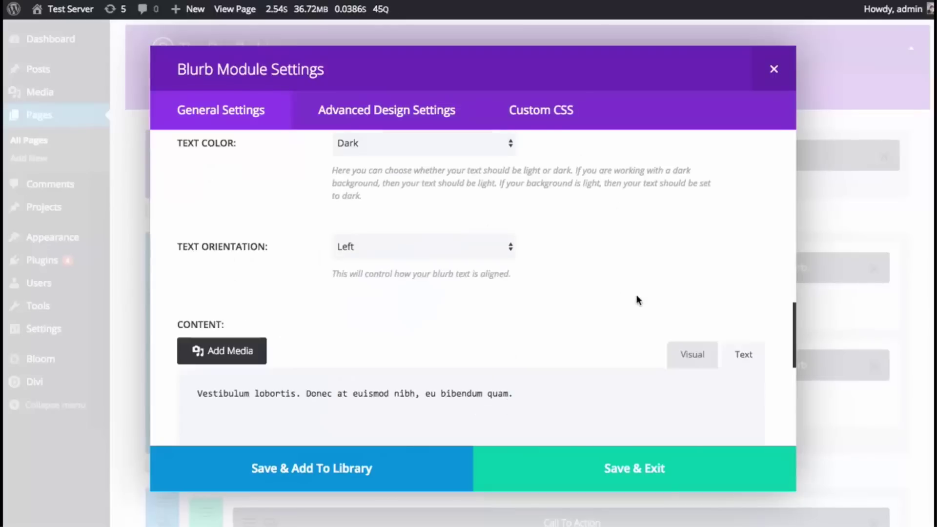
pyautogui.click(417, 246)
pyautogui.click(414, 259)
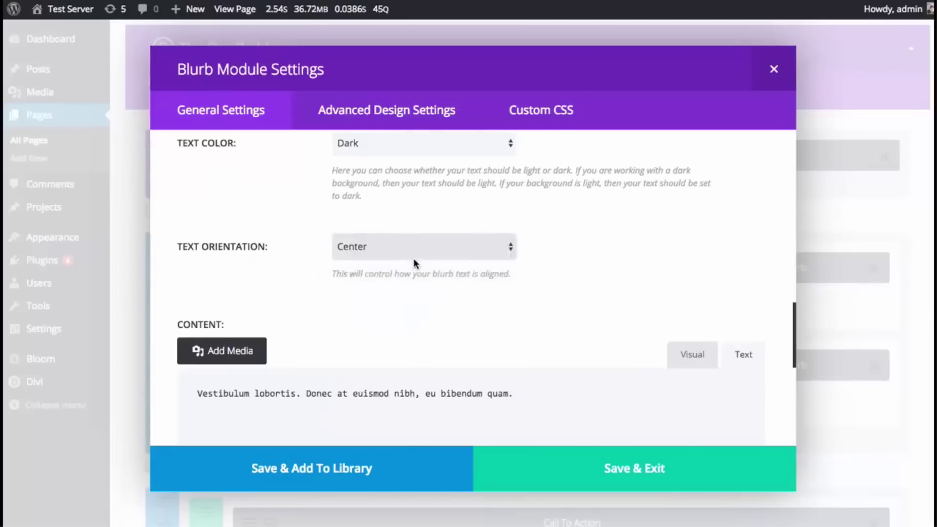
pyautogui.click(654, 467)
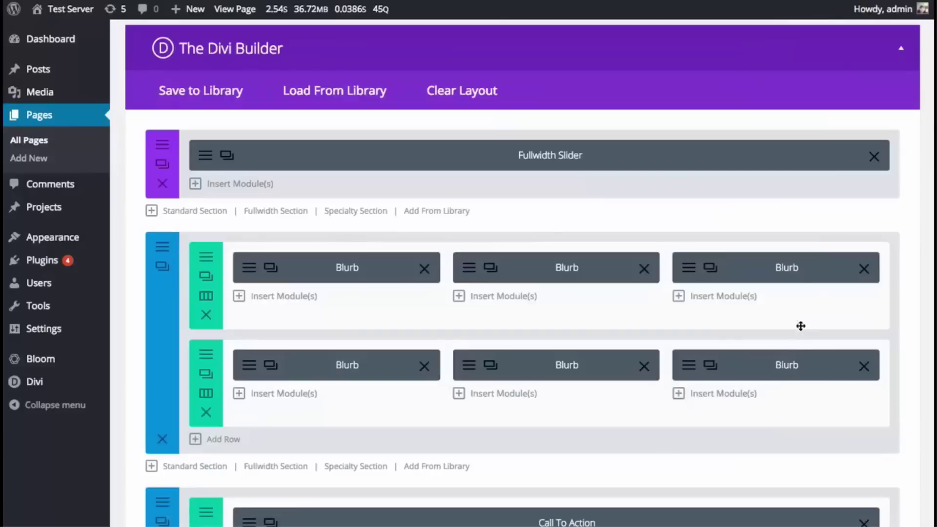
# Update the page and reload the live page to review the restyled first blurb
pyautogui.scroll(15, 846, 323)
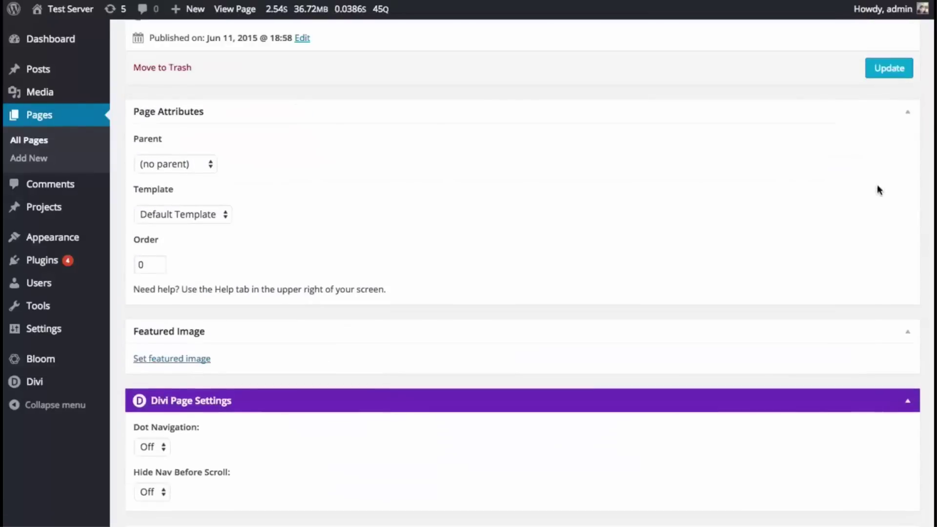
pyautogui.click(889, 69)
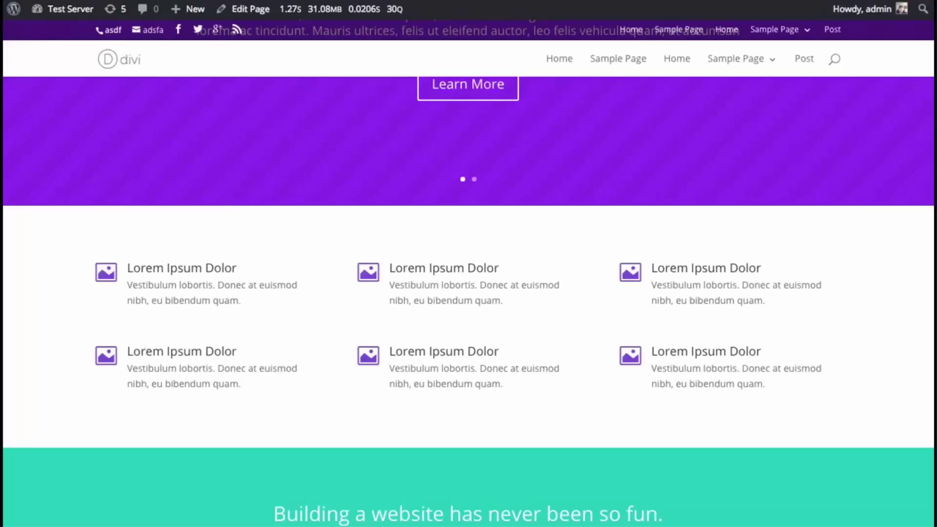
pyautogui.press('super+r')
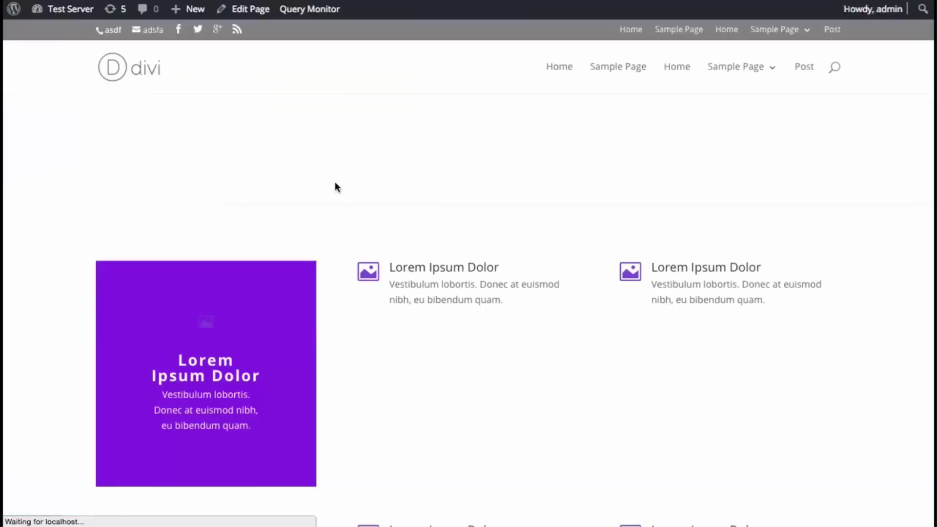
pyautogui.scroll(-2, 337, 187)
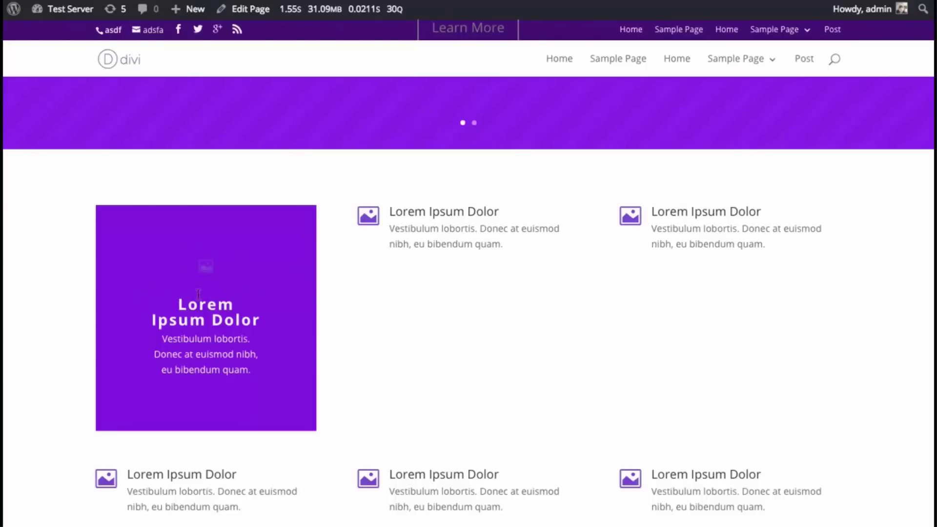
pyautogui.scroll(-2, 195, 306)
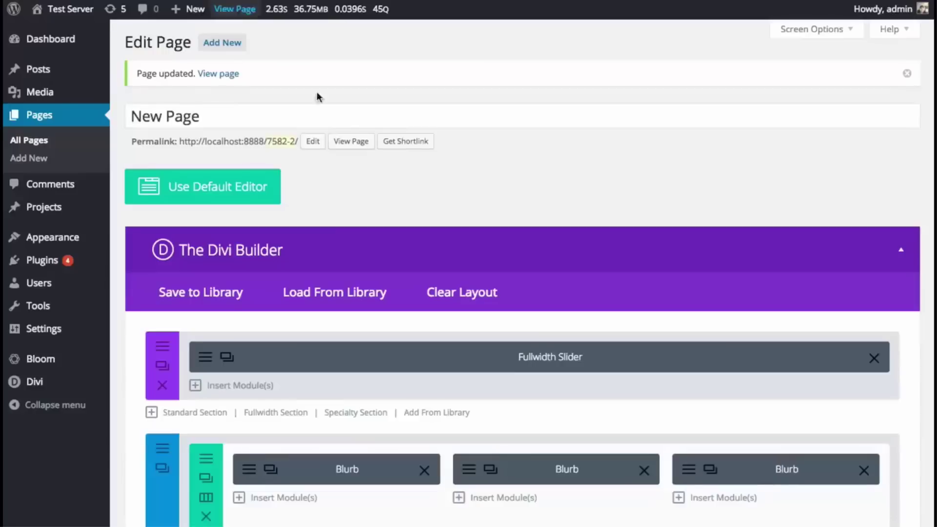
# Change the first blurb's icon color to white (#ffffff) and save the module settings
pyautogui.scroll(-5, 312, 195)
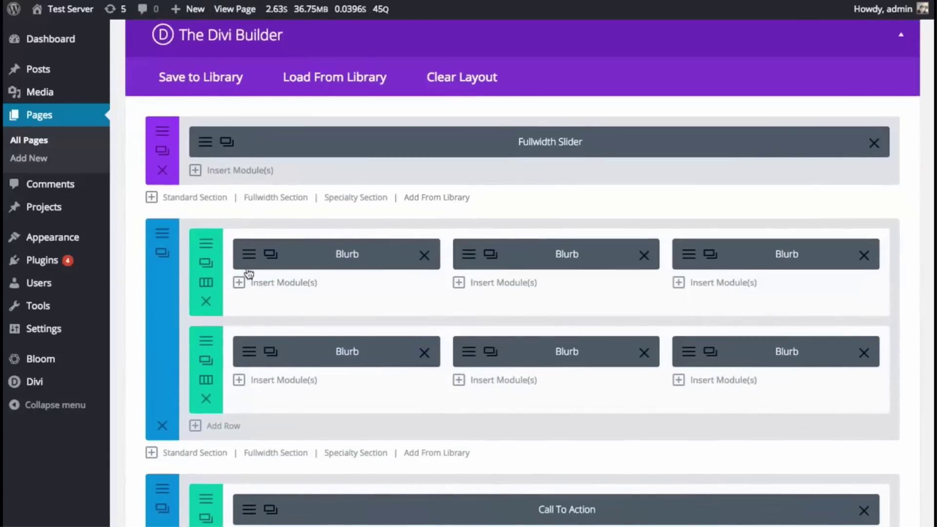
pyautogui.click(272, 258)
pyautogui.scroll(-7, 273, 263)
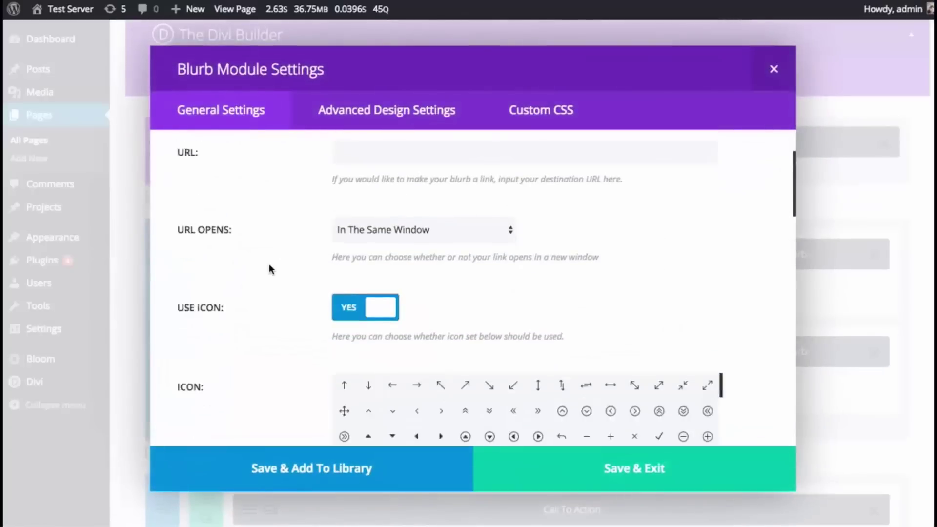
pyautogui.click(352, 288)
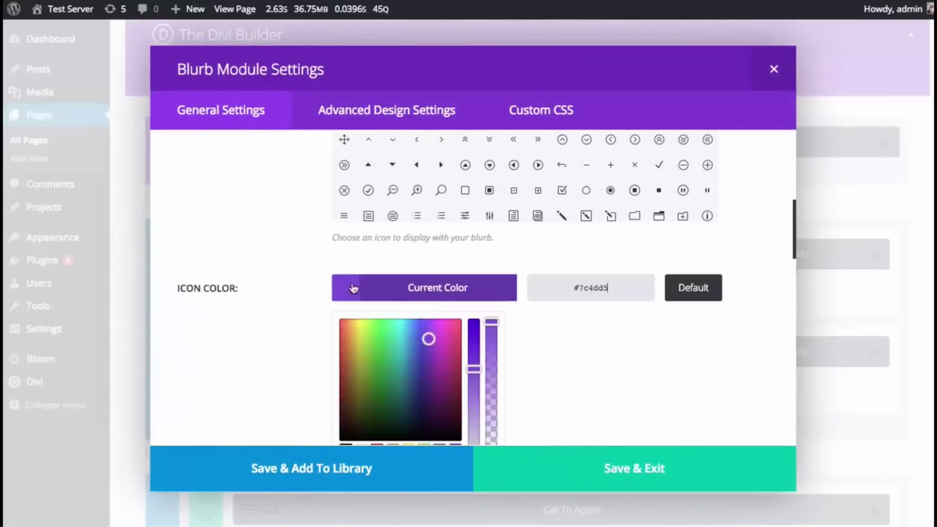
pyautogui.scroll(-3, 363, 342)
pyautogui.click(363, 363)
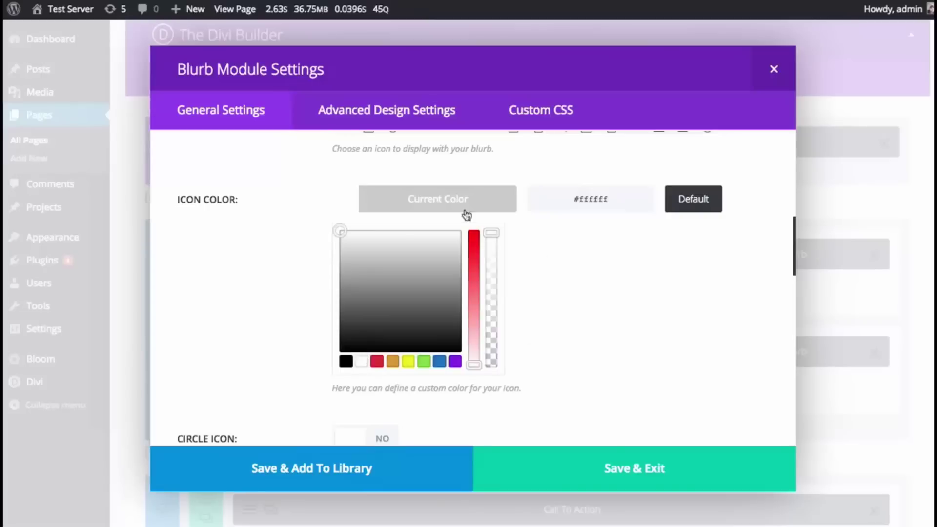
pyautogui.click(454, 201)
pyautogui.click(590, 466)
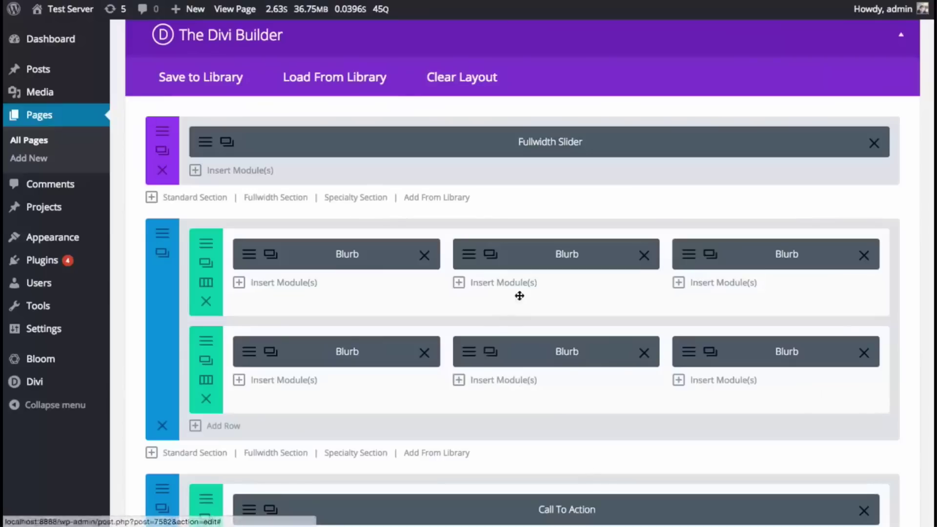
# Delete the second and third blurbs of the first row and fill their columns with two duplicates of the first blurb
pyautogui.click(644, 256)
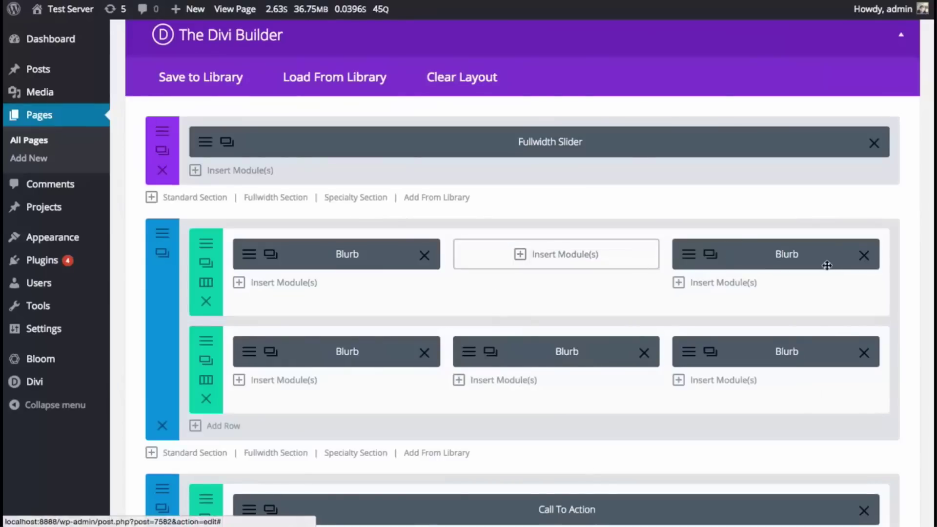
pyautogui.click(863, 255)
pyautogui.click(272, 256)
pyautogui.click(272, 255)
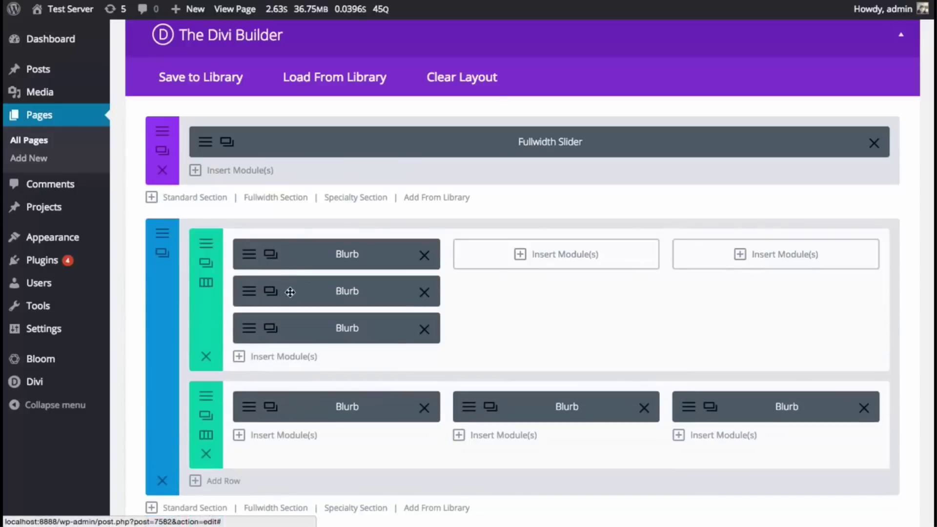
pyautogui.moveTo(290, 290)
pyautogui.mouseDown()
pyautogui.moveTo(533, 247)
pyautogui.moveTo(727, 249)
pyautogui.mouseUp()
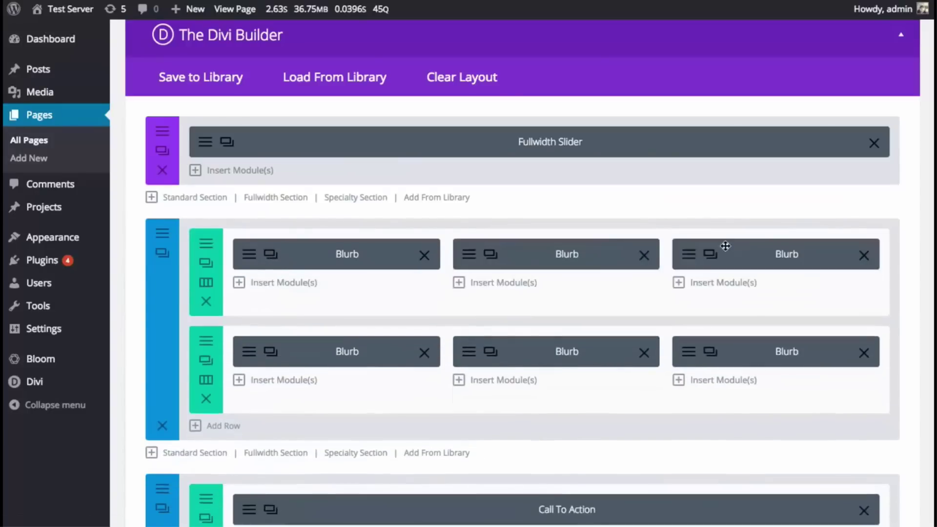
# Update the page with the duplicated blurbs and refresh the live page to check the first row
pyautogui.scroll(-1, 693, 279)
pyautogui.scroll(5, 700, 288)
pyautogui.scroll(-15, 702, 293)
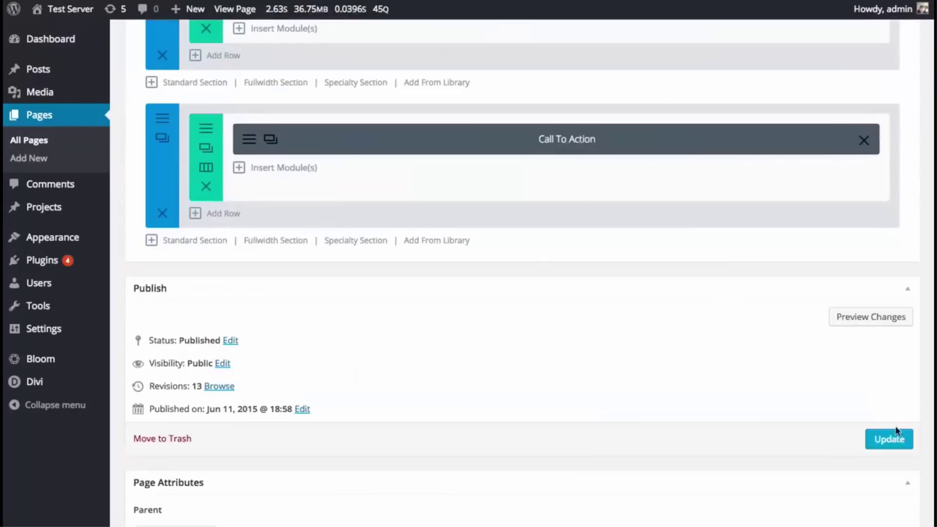
pyautogui.click(893, 436)
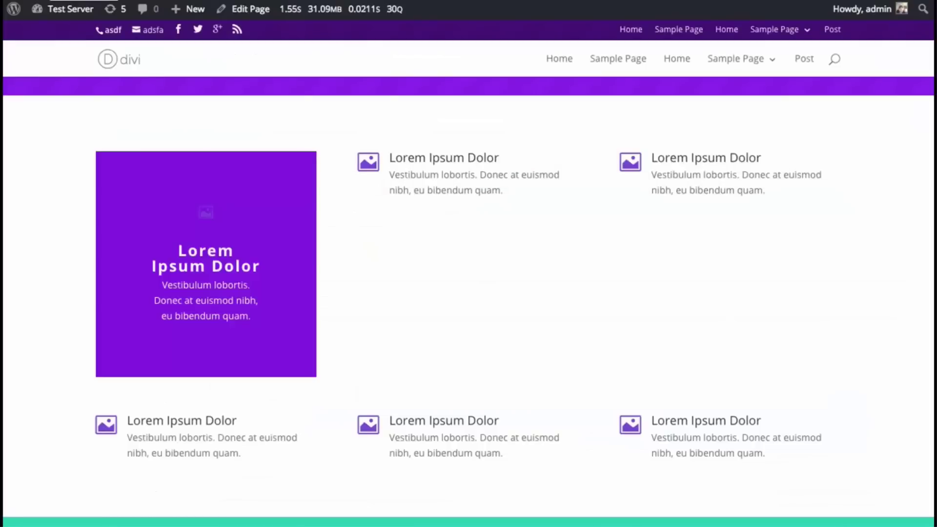
pyautogui.hotkey('ctrl', 'r')
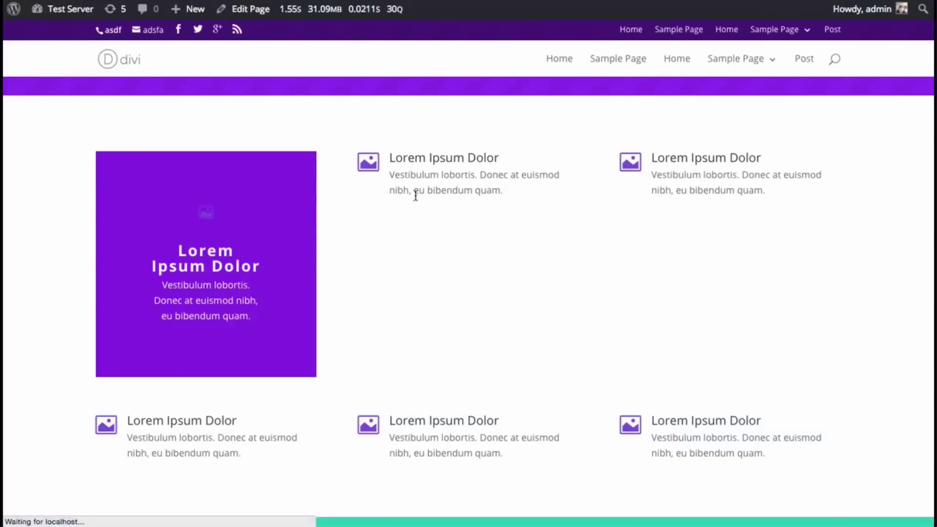
# Examine the three restyled blurbs in the first row of the live page
pyautogui.scroll(3, 607, 135)
pyautogui.scroll(-1, 613, 137)
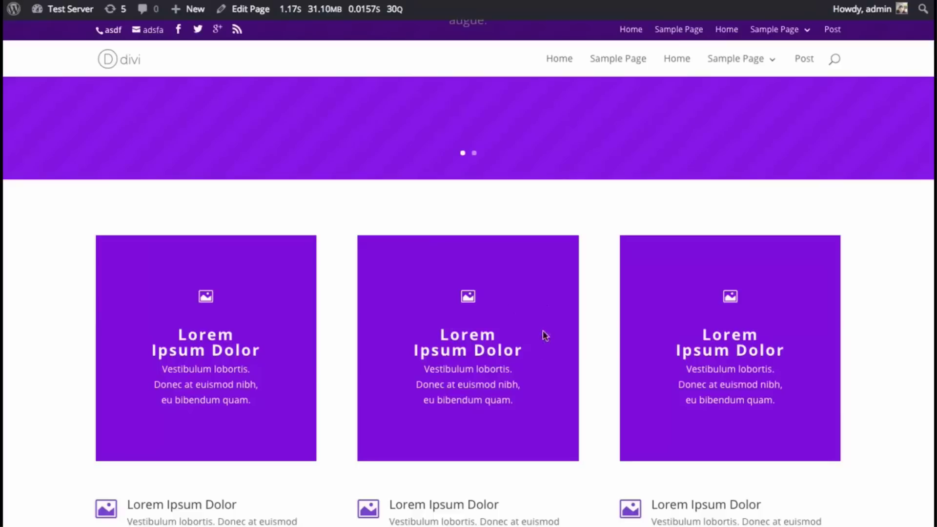
pyautogui.scroll(-3, 488, 308)
pyautogui.scroll(1, 561, 298)
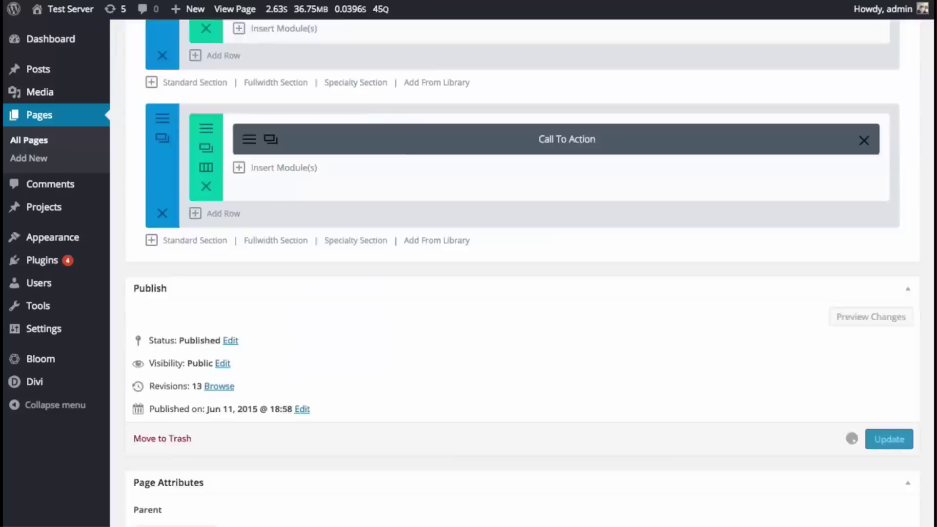
# Start saving the first blurb to the library, with selective sync including only the Advanced Design settings
pyautogui.scroll(15, 398, 210)
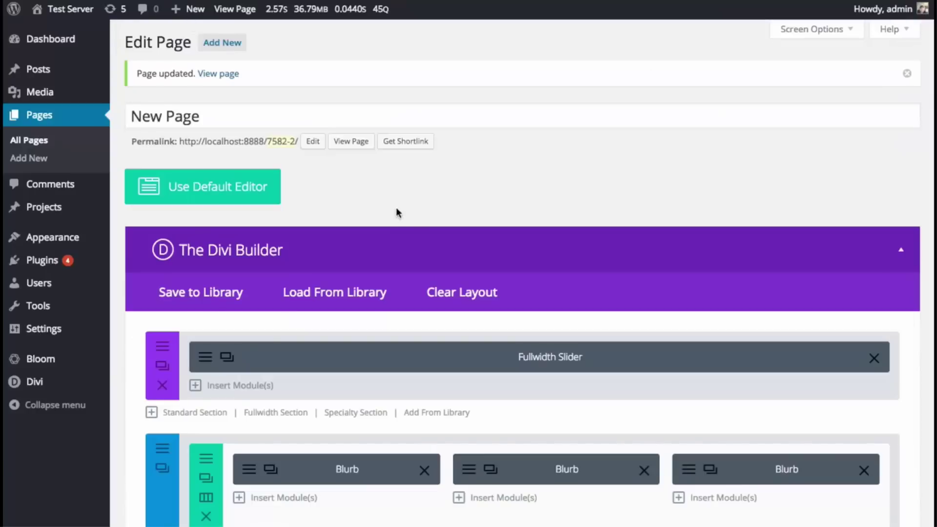
pyautogui.scroll(-5, 397, 209)
pyautogui.click(248, 213)
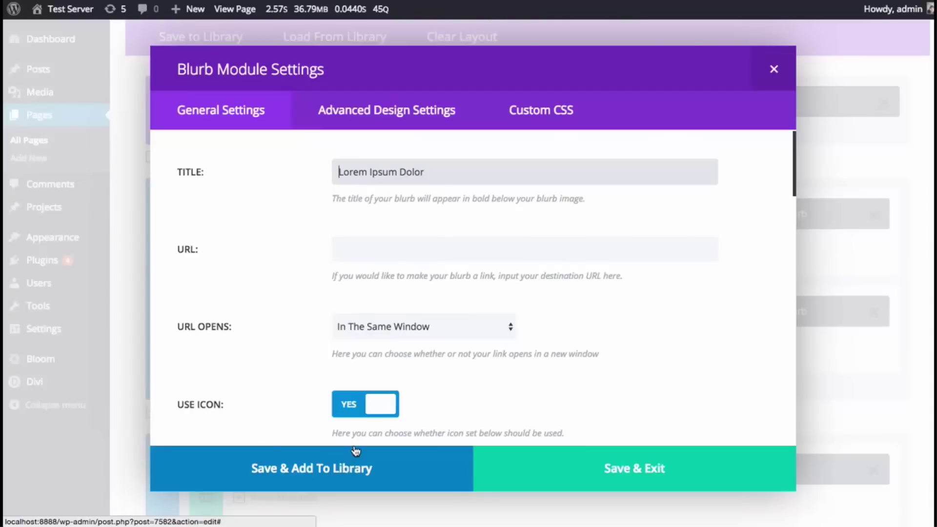
pyautogui.click(338, 470)
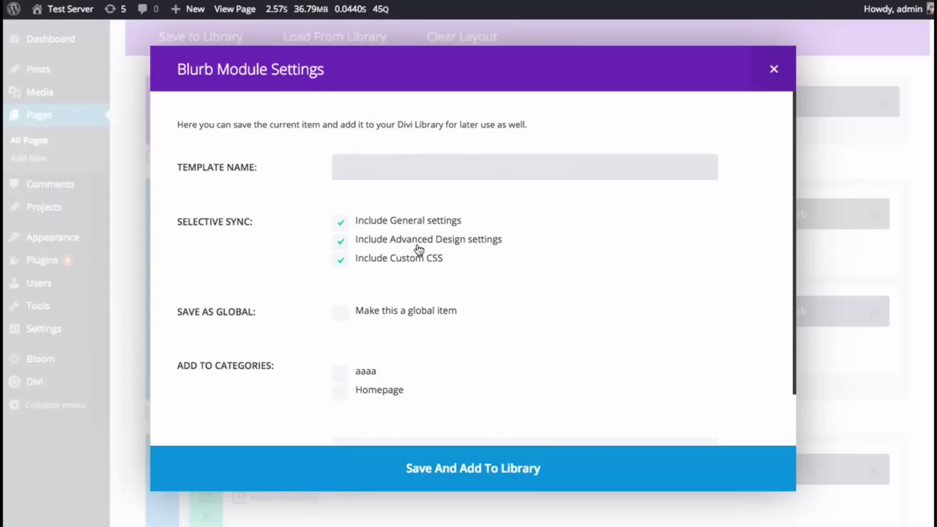
pyautogui.click(403, 261)
pyautogui.click(402, 224)
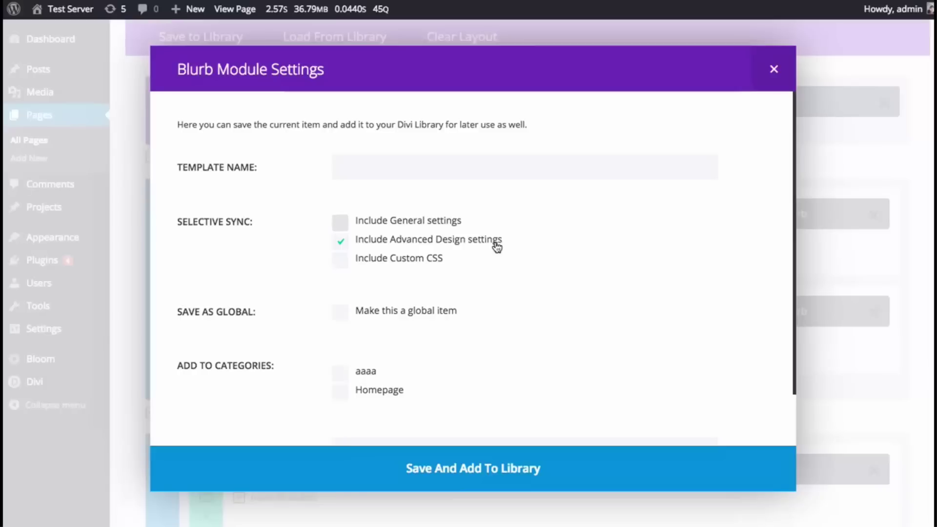
# Name the template "Block Blurb", assign it to the Homepage category, and save it to the library
pyautogui.click(385, 167)
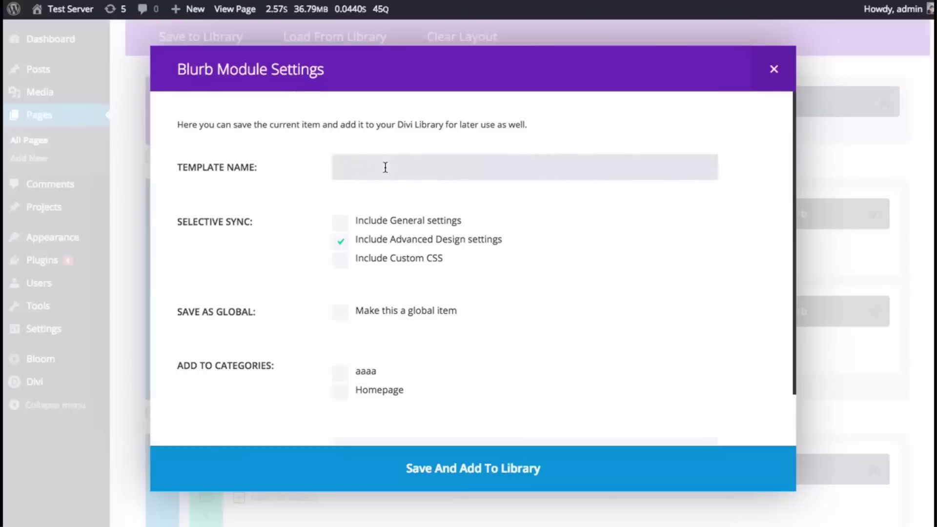
pyautogui.write('Block BLurb')
pyautogui.press('BackSpace')
pyautogui.press('BackSpace')
pyautogui.press('BackSpace')
pyautogui.write('lurb')
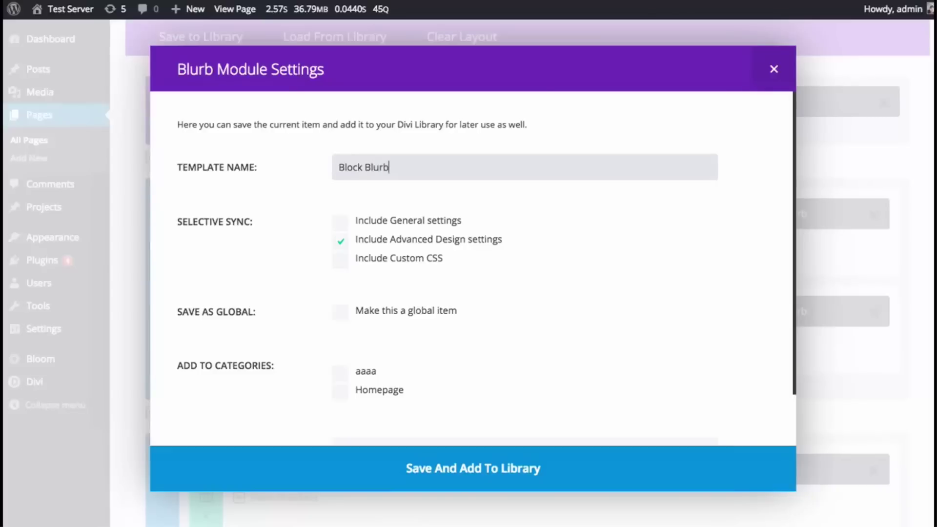
pyautogui.click(342, 390)
pyautogui.scroll(-1, 502, 352)
pyautogui.click(439, 467)
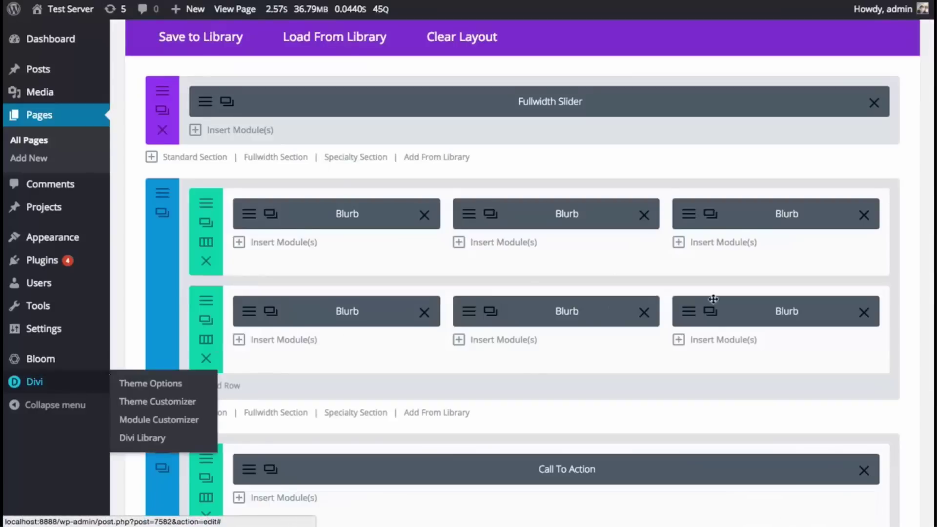
# Open the Block Blurb template from the Divi Library and inspect which settings its blurb module includes
pyautogui.scroll(-9, 44, 359)
pyautogui.click(146, 436)
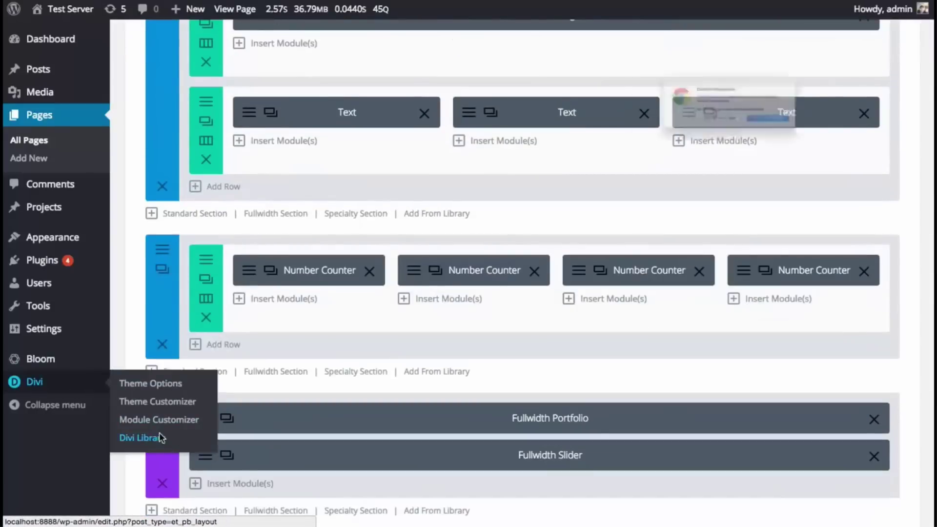
pyautogui.click(802, 138)
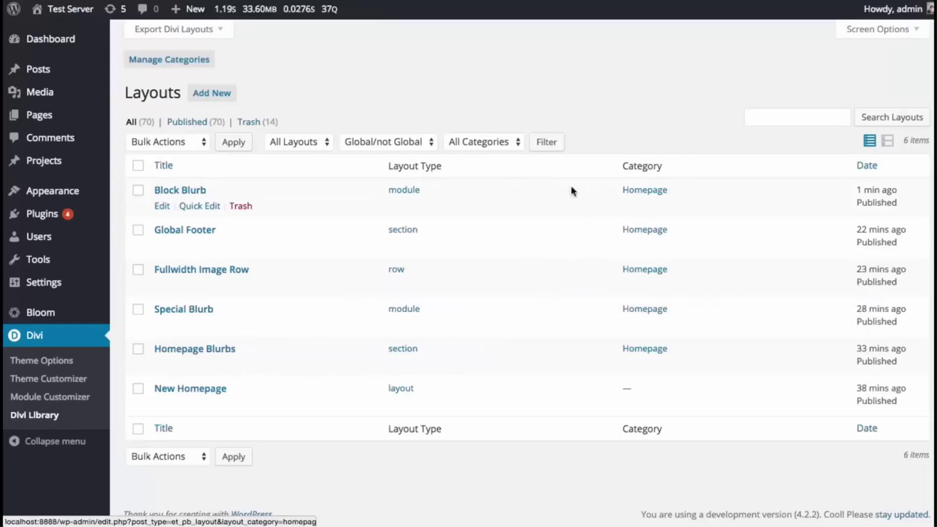
pyautogui.click(162, 206)
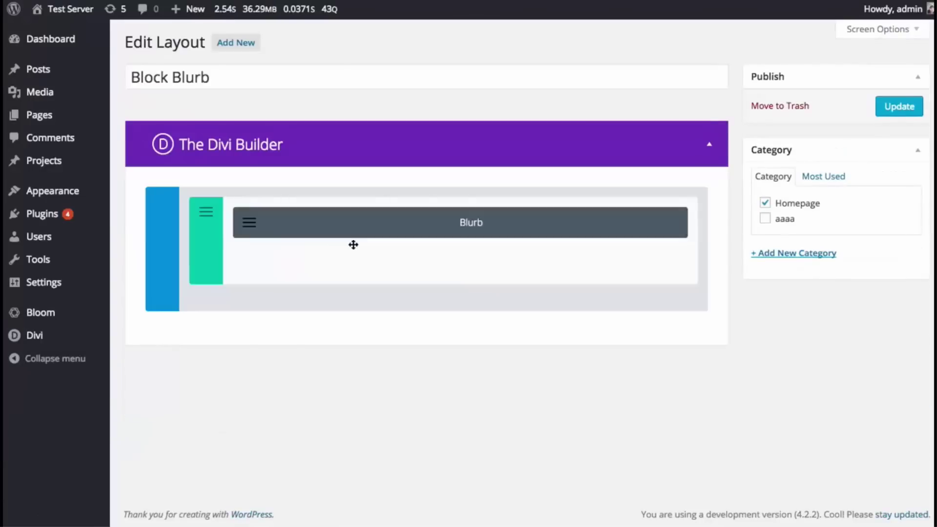
pyautogui.click(249, 225)
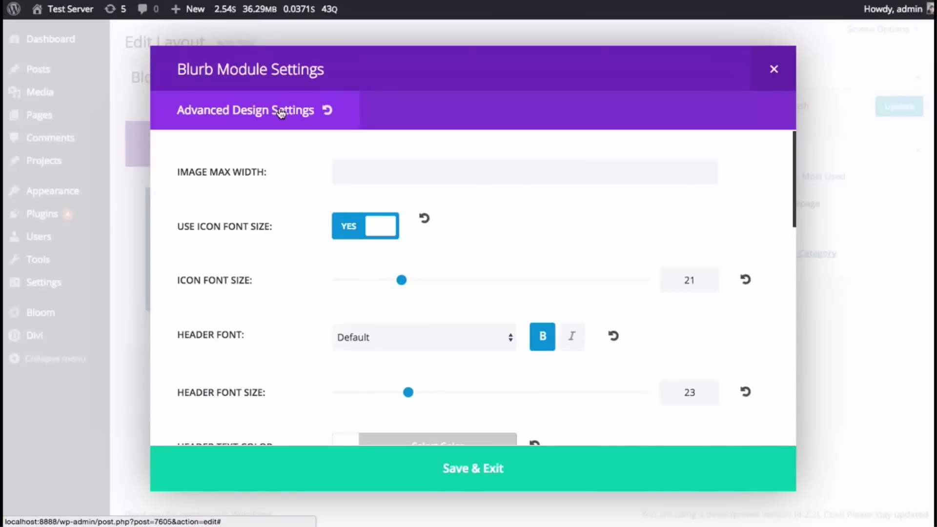
pyautogui.click(785, 73)
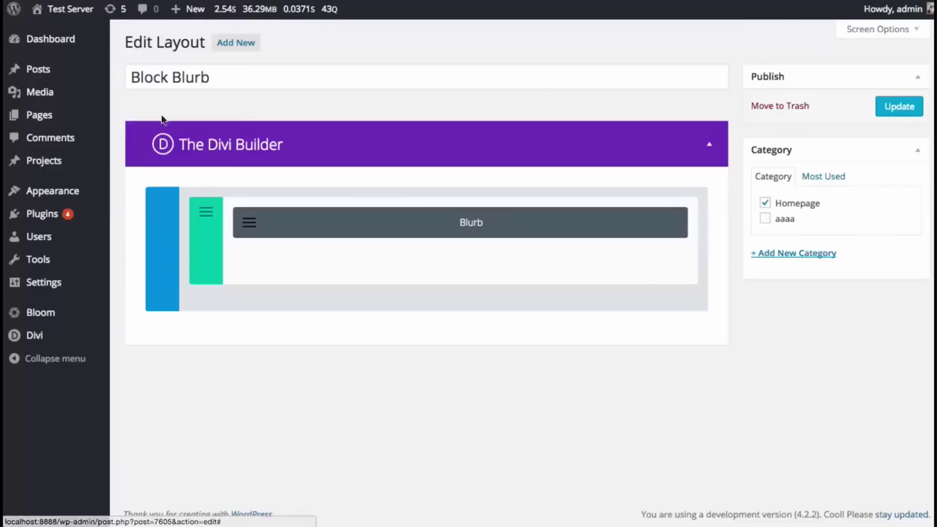
# Create a new page with the Divi Builder and load the predefined Homepage Extended layout
pyautogui.click(49, 120)
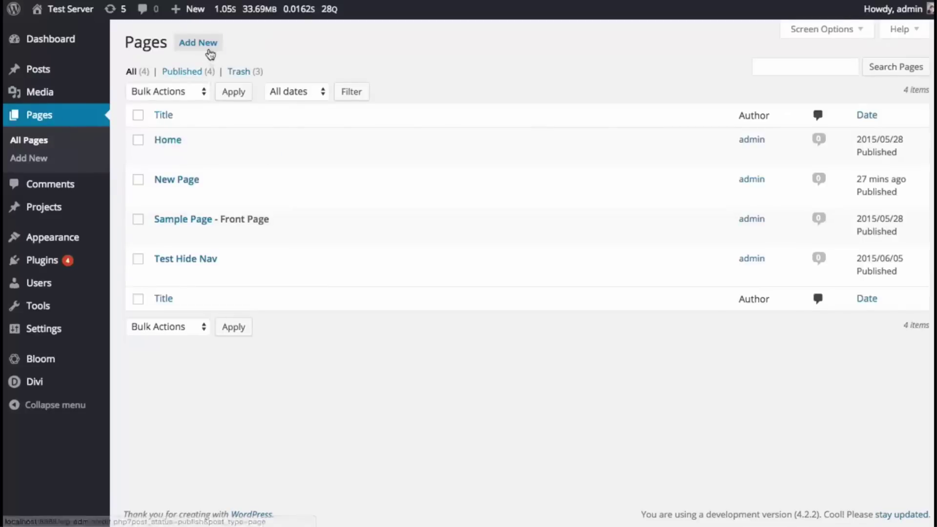
pyautogui.click(214, 48)
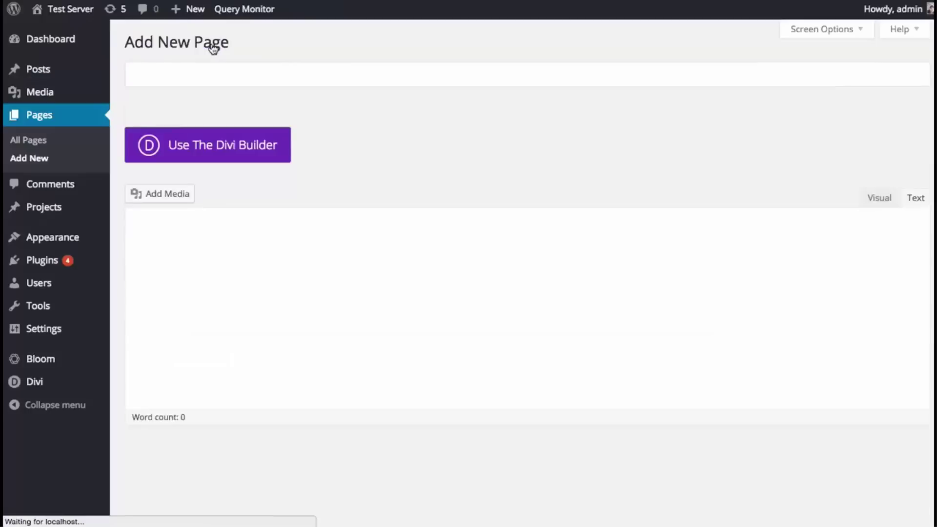
pyautogui.click(246, 142)
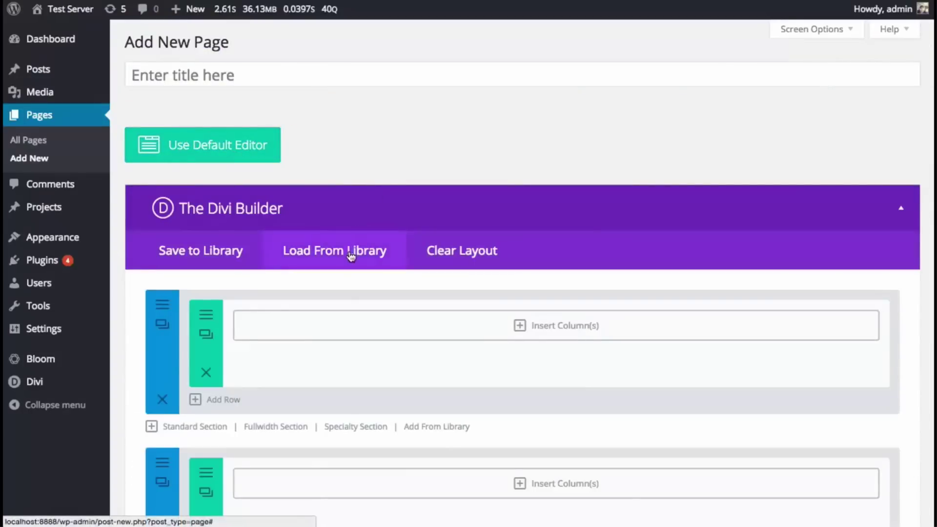
pyautogui.click(352, 250)
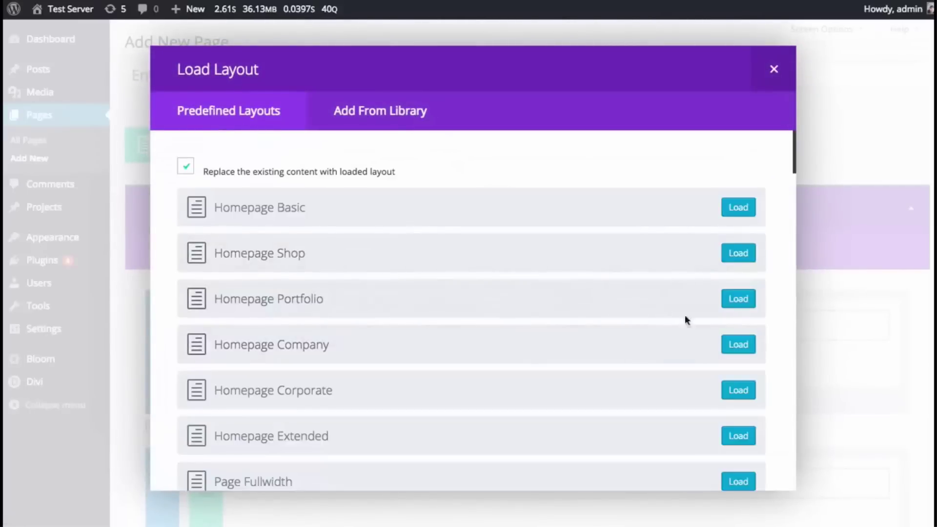
pyautogui.click(732, 427)
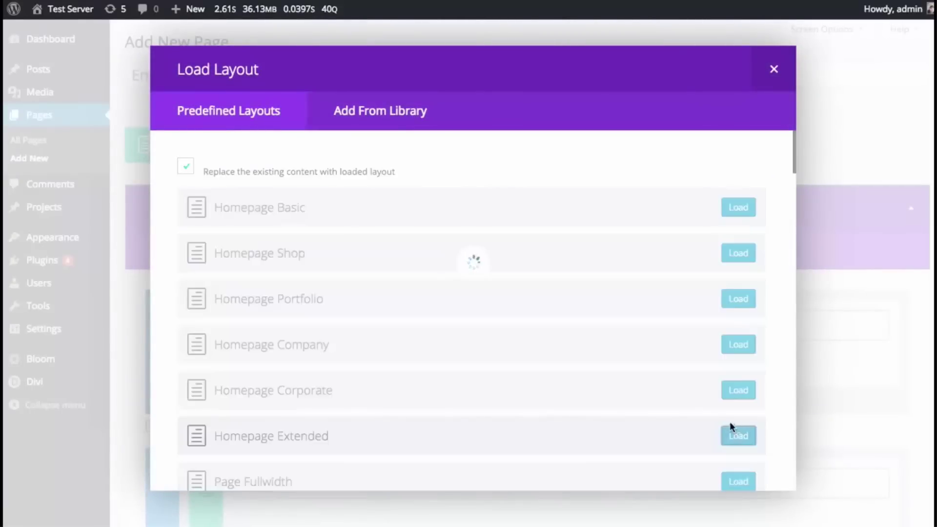
# Delete the first row of blurbs and the three blurbs in the remaining row of the section
pyautogui.scroll(-2, 652, 368)
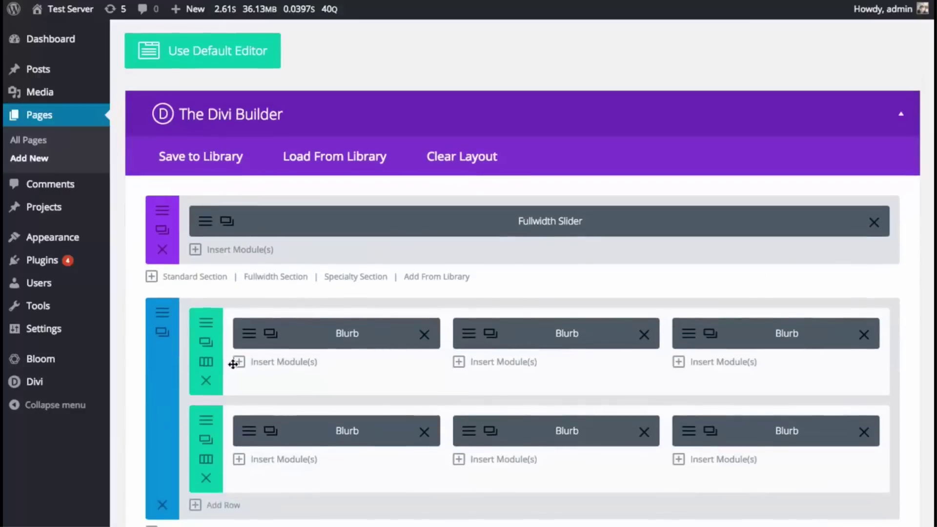
pyautogui.click(206, 380)
pyautogui.click(425, 337)
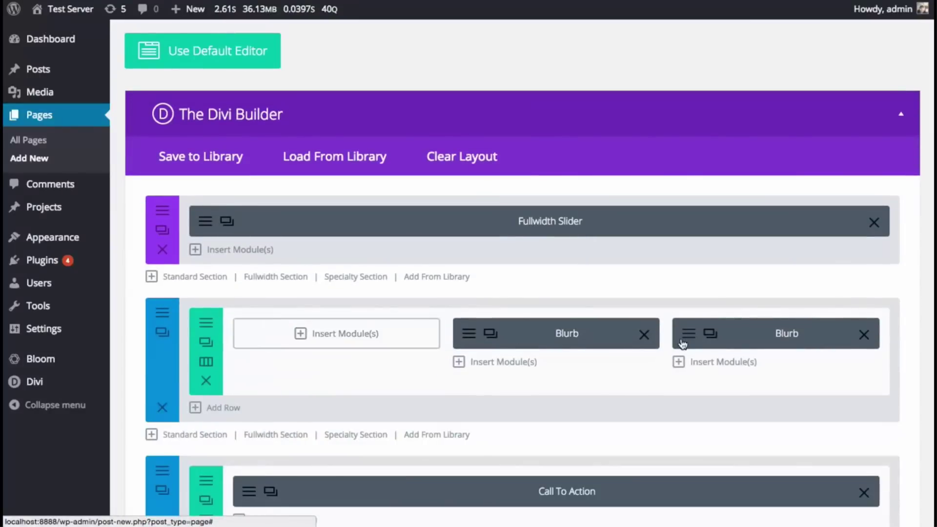
pyautogui.click(644, 335)
pyautogui.click(864, 337)
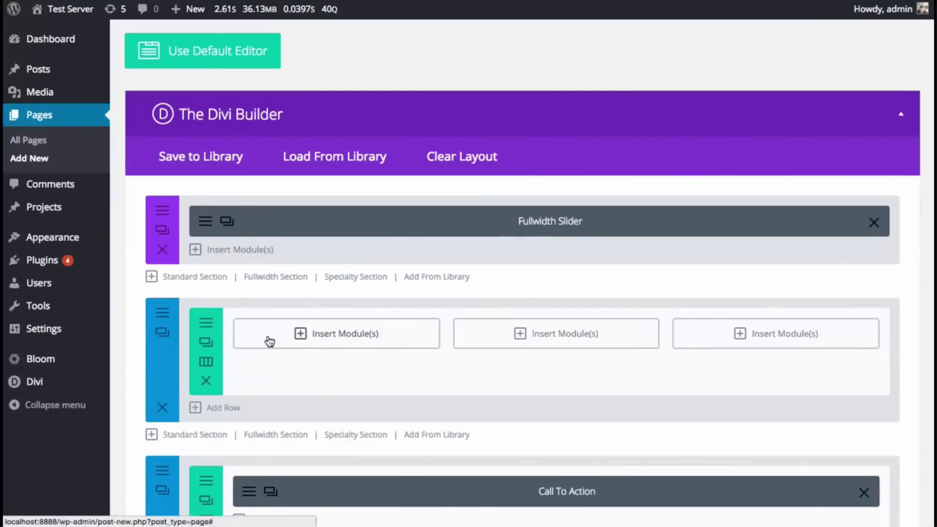
# Insert the Block Blurb library module into the row's first column and open its settings
pyautogui.click(306, 334)
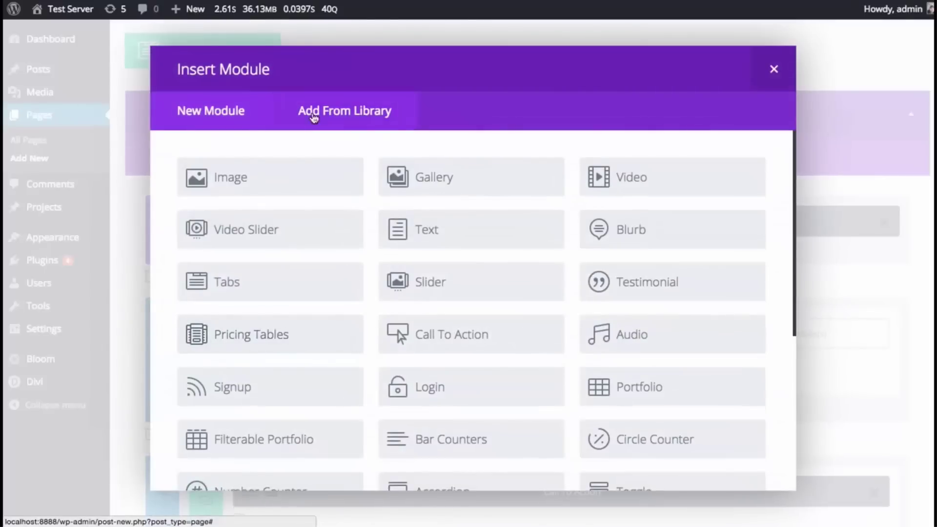
pyautogui.click(369, 116)
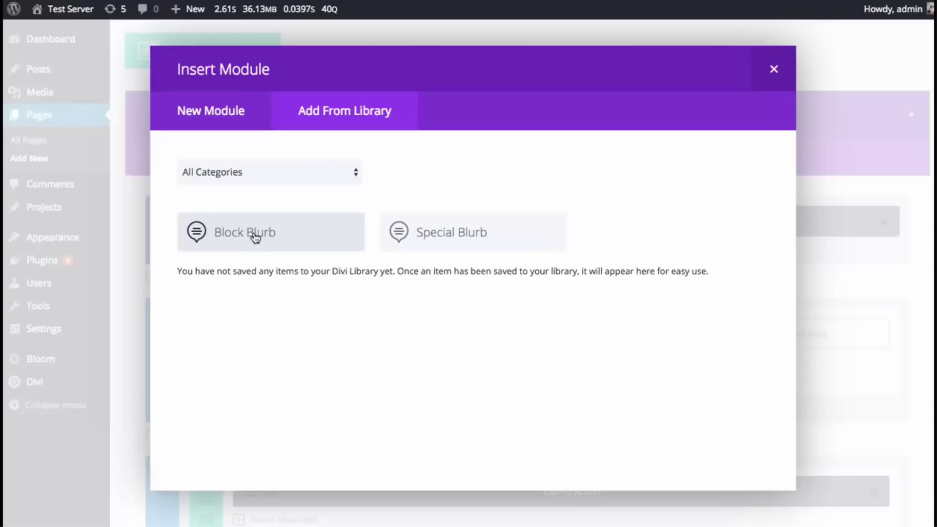
pyautogui.click(255, 237)
pyautogui.click(251, 336)
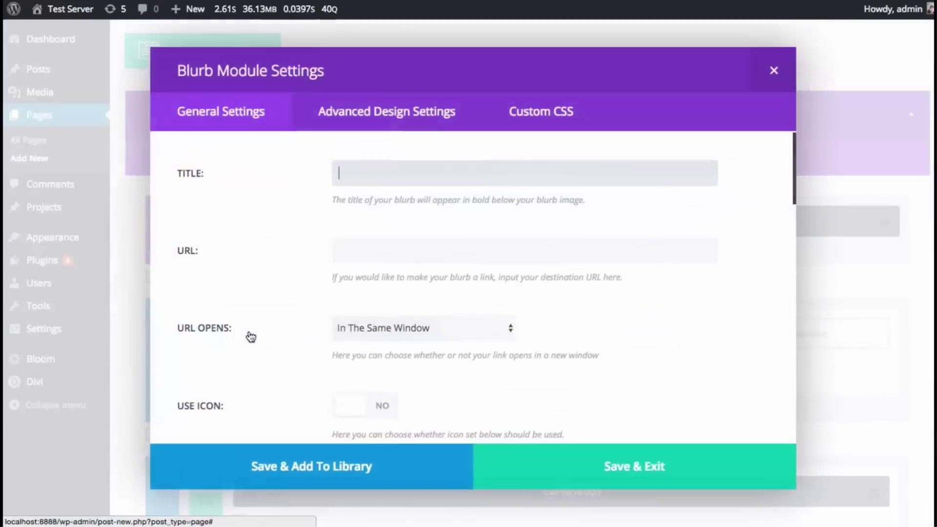
# Review the inserted blurb's advanced design and general settings, and close them without editing
pyautogui.click(361, 112)
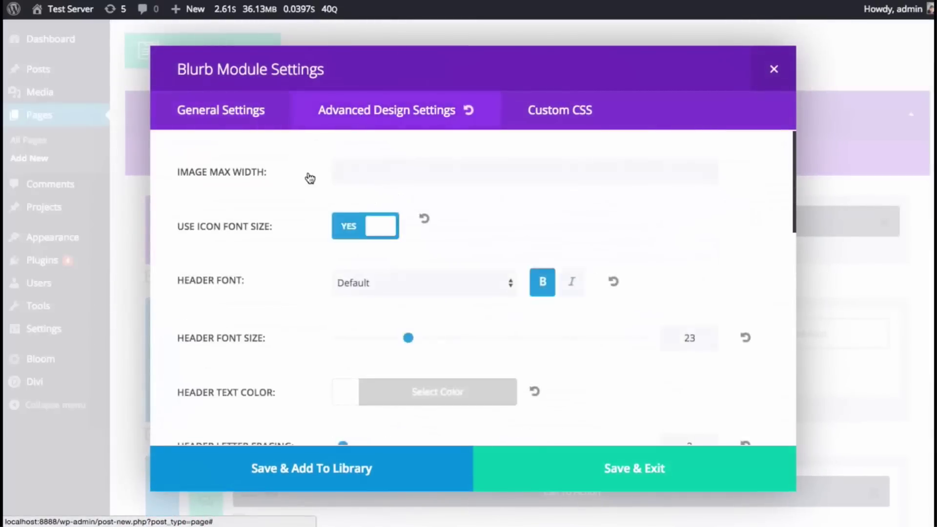
pyautogui.scroll(-10, 307, 180)
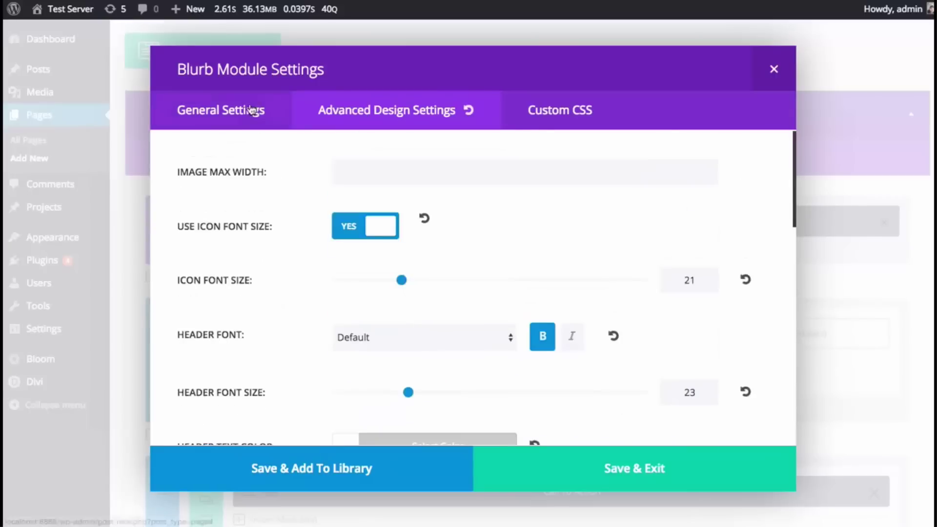
pyautogui.click(251, 108)
pyautogui.scroll(-10, 271, 254)
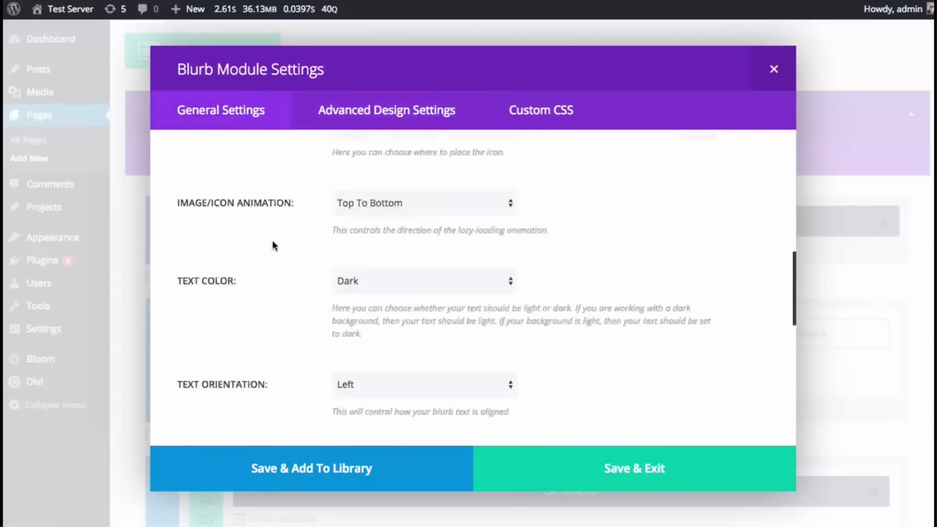
pyautogui.scroll(-8, 272, 241)
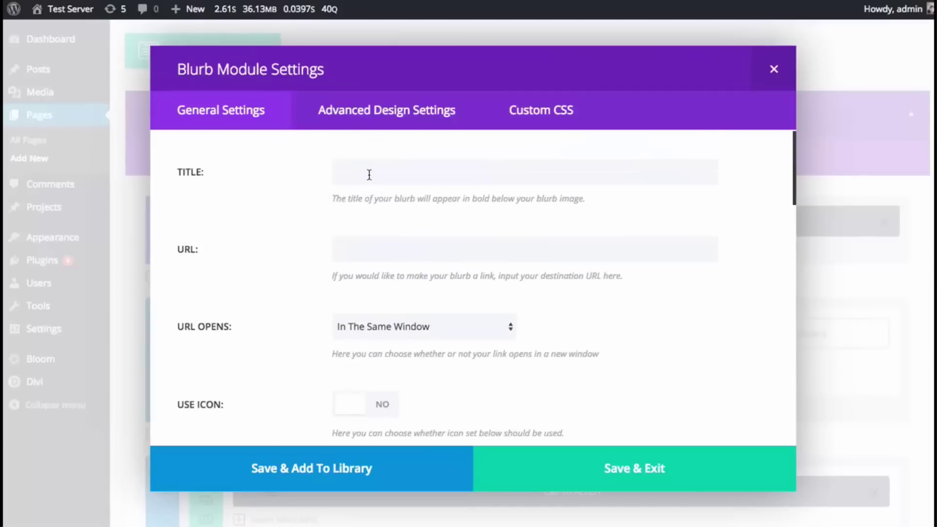
pyautogui.click(773, 69)
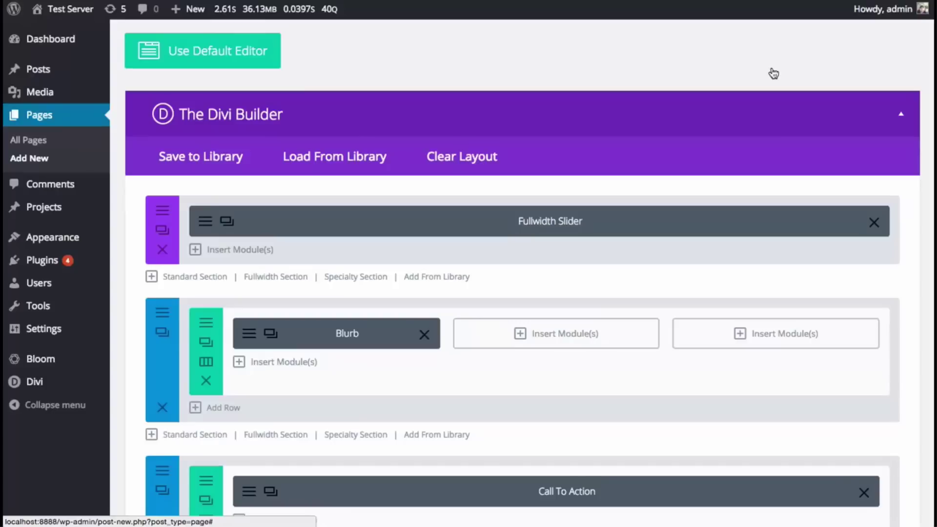
# Delete the inserted blurb and the whole section that contained it
pyautogui.click(424, 333)
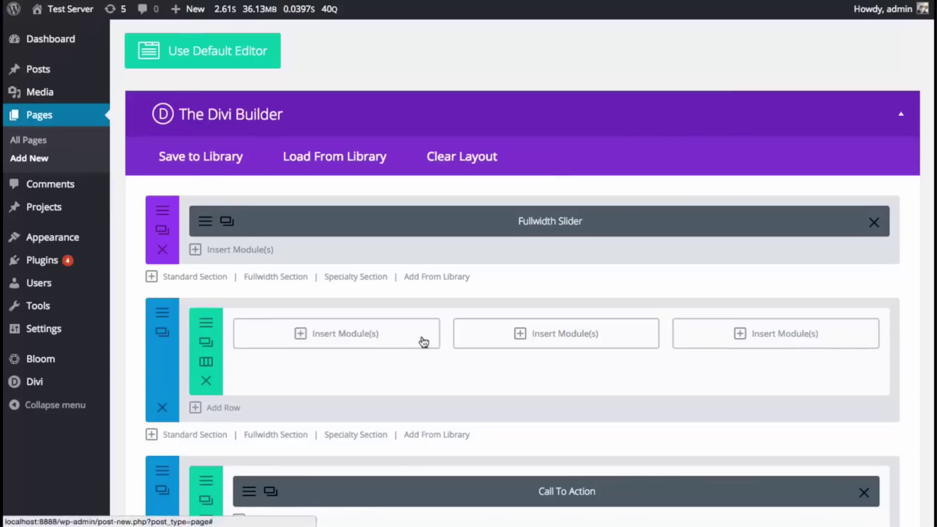
pyautogui.click(157, 404)
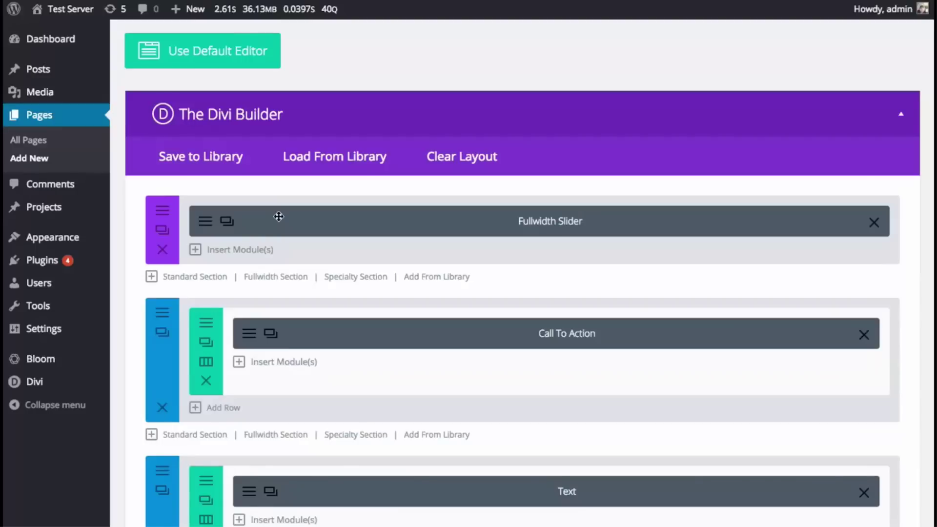
# In the Fullwidth Slider's advanced design settings, set the header font to bold Yanone Kaffeesatz at size 40
pyautogui.click(206, 224)
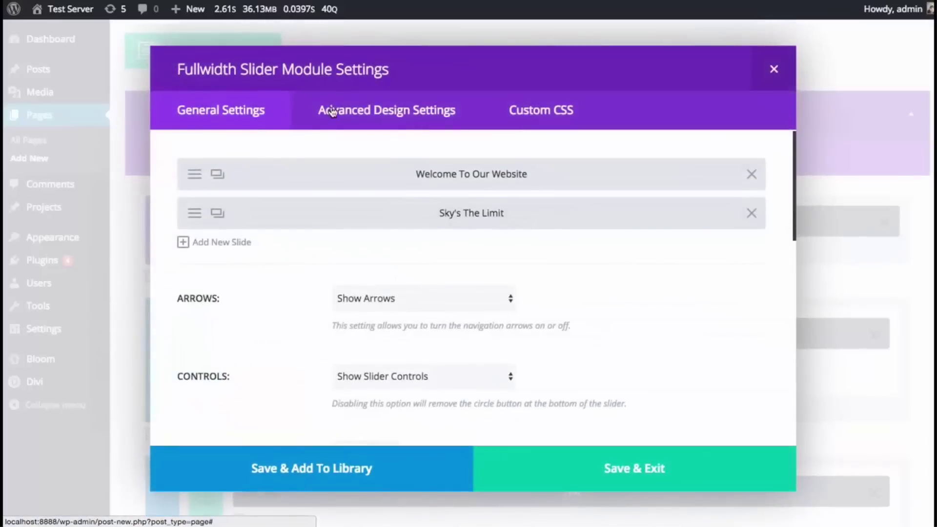
pyautogui.click(373, 120)
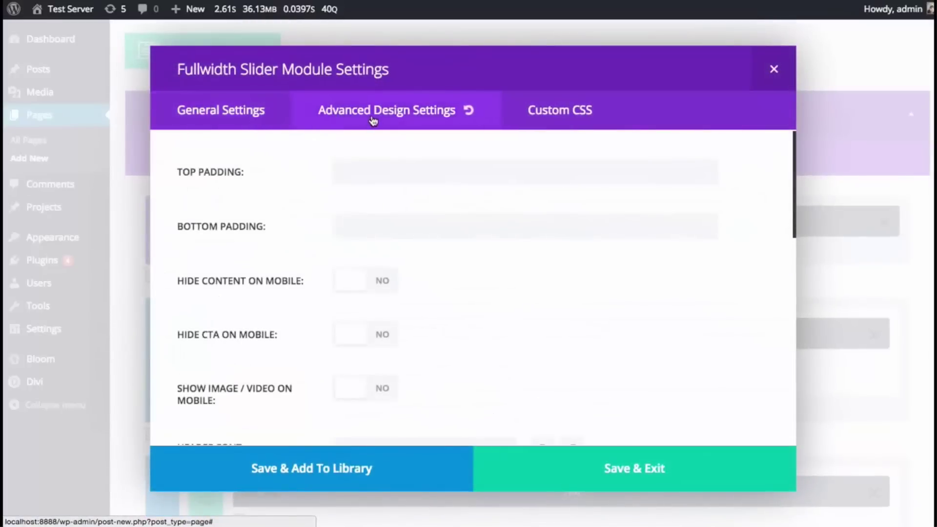
pyautogui.scroll(-5, 292, 152)
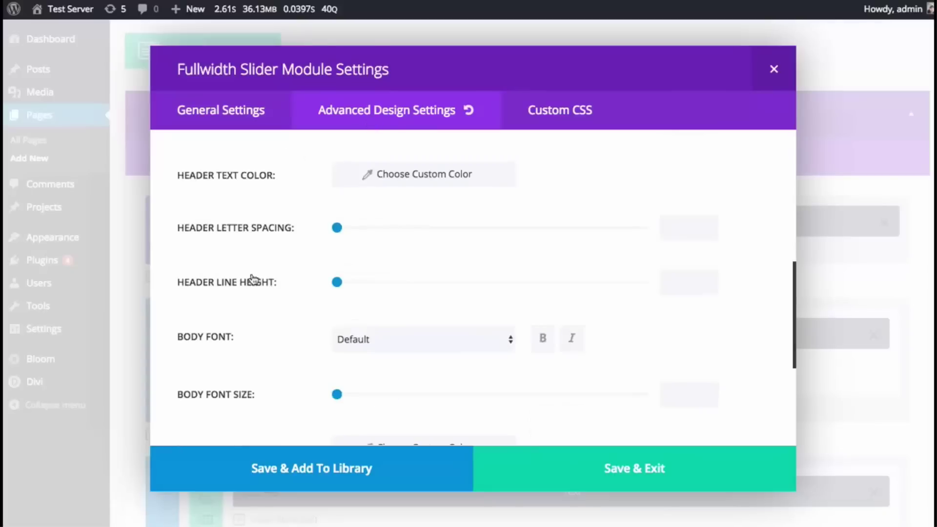
pyautogui.scroll(1, 246, 271)
pyautogui.scroll(5, 244, 271)
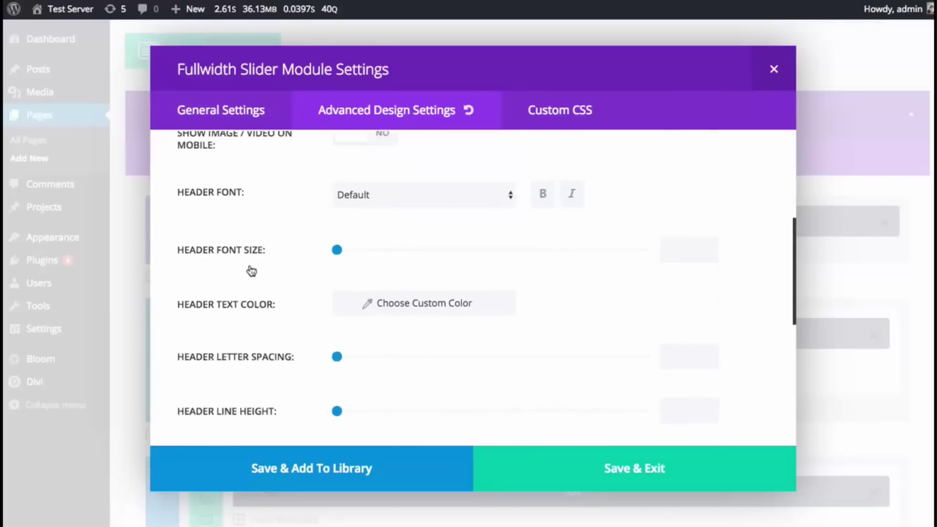
pyautogui.moveTo(338, 267); pyautogui.dragTo(425, 268)
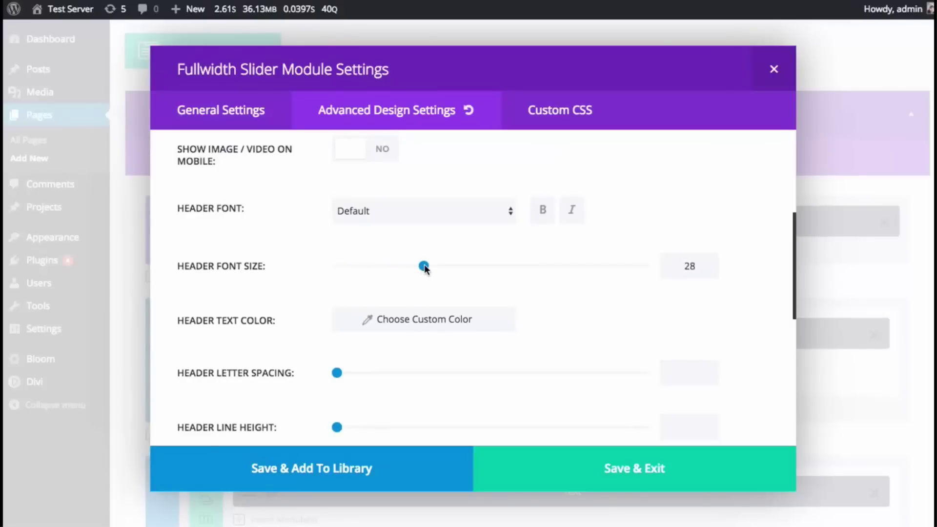
pyautogui.moveTo(423, 268); pyautogui.dragTo(461, 267)
pyautogui.click(546, 214)
pyautogui.click(503, 211)
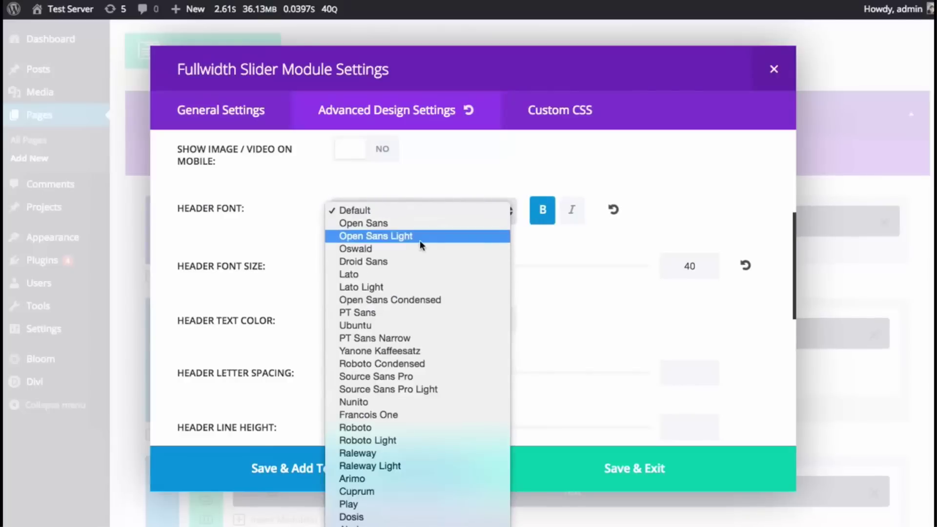
pyautogui.click(423, 350)
# Set both the top padding and the bottom padding of the Fullwidth Slider to 200
pyautogui.scroll(5, 414, 302)
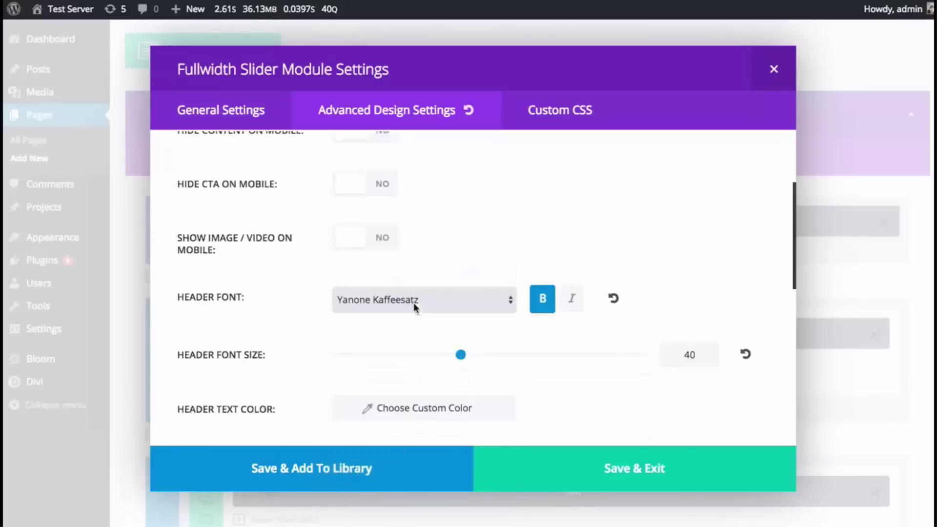
pyautogui.scroll(2, 469, 301)
pyautogui.scroll(-2, 481, 298)
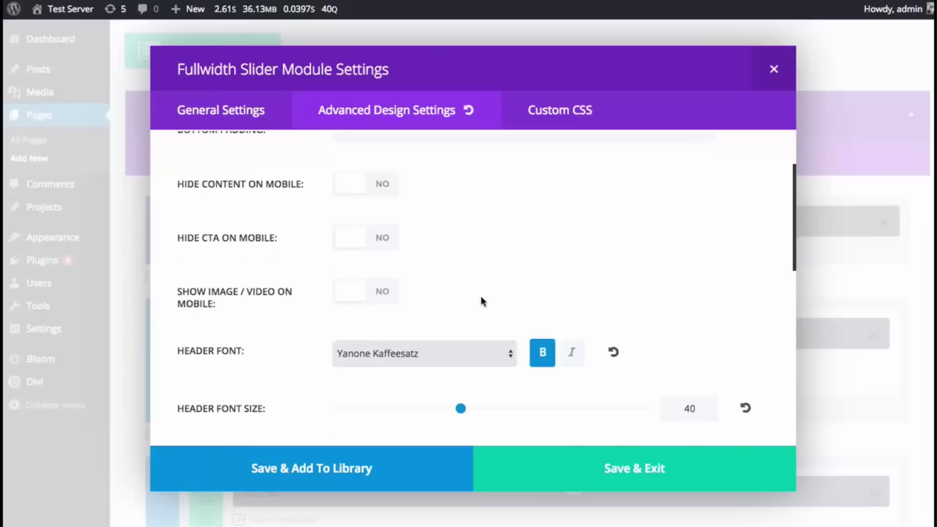
pyautogui.scroll(2, 480, 297)
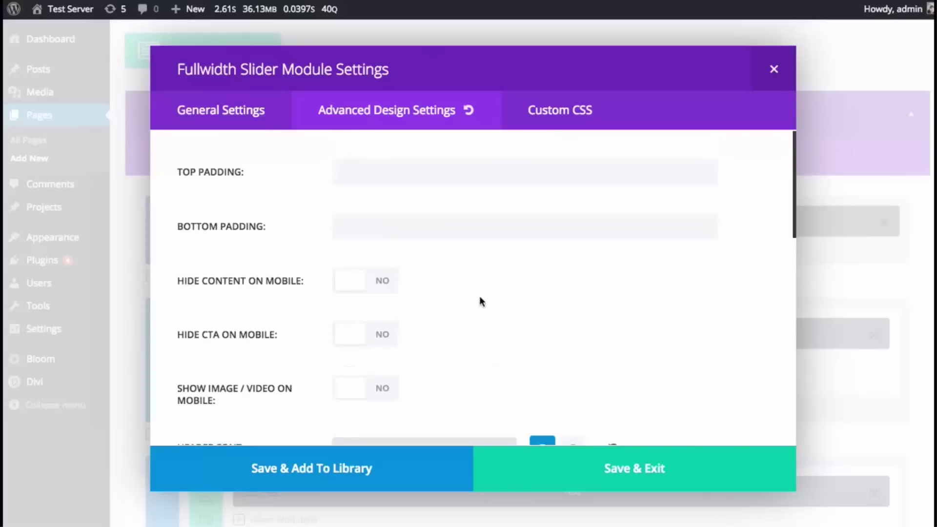
pyautogui.click(396, 170)
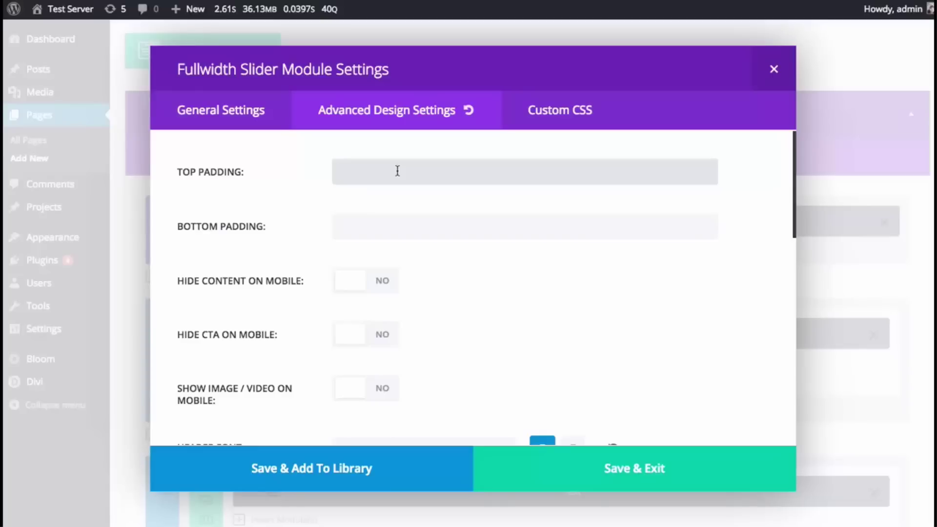
pyautogui.write('200')
pyautogui.moveTo(380, 177); pyautogui.dragTo(311, 176)
pyautogui.hotkey('ctrl', 'c')
pyautogui.click(356, 219)
pyautogui.hotkey('ctrl', 'v')
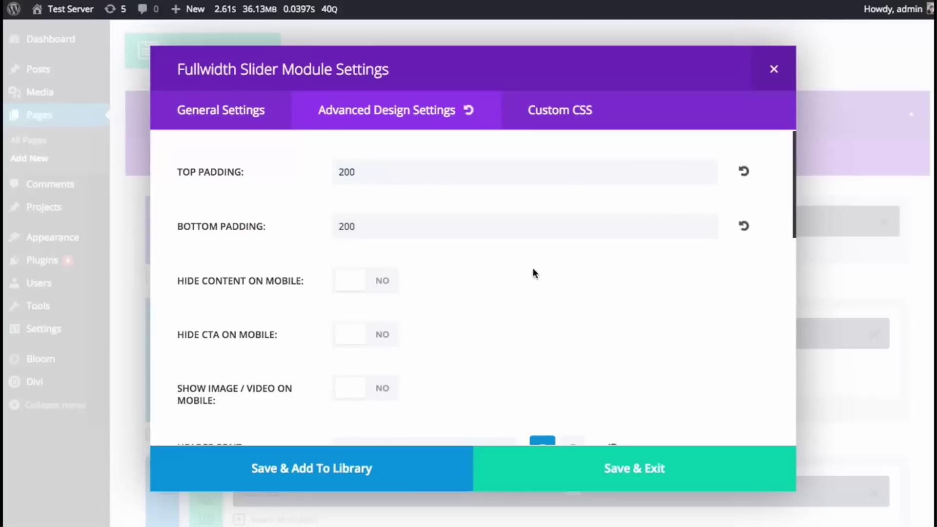
# Enable custom styles for the slider's button and set the button text size to 29px
pyautogui.scroll(-3, 580, 285)
pyautogui.scroll(-5, 575, 285)
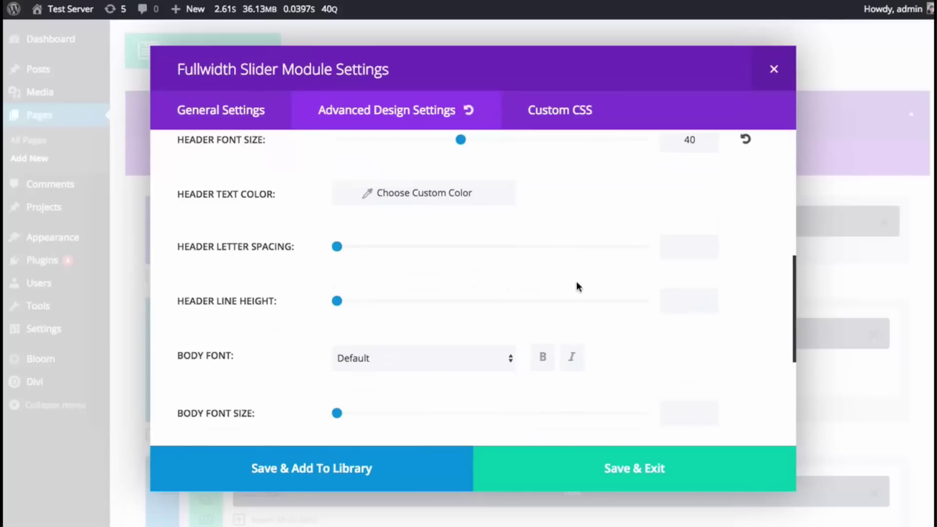
pyautogui.scroll(-5, 577, 286)
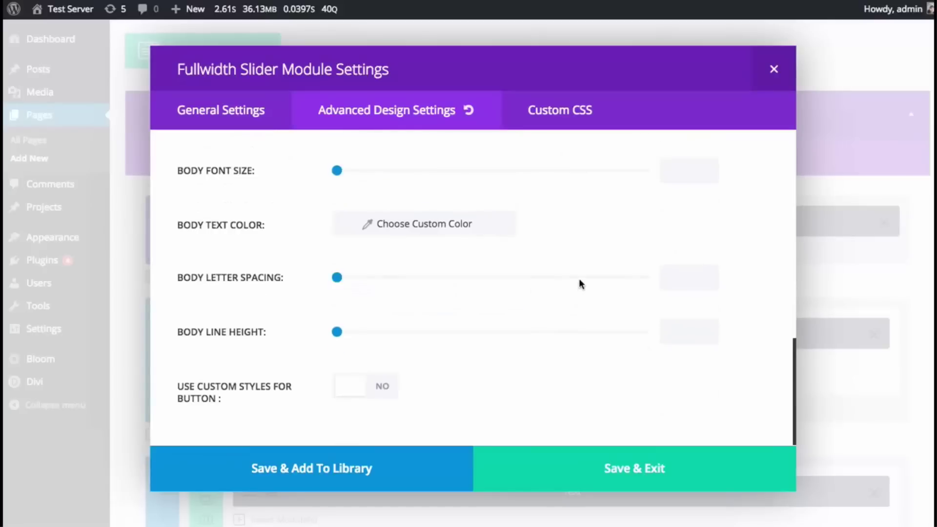
pyautogui.click(383, 393)
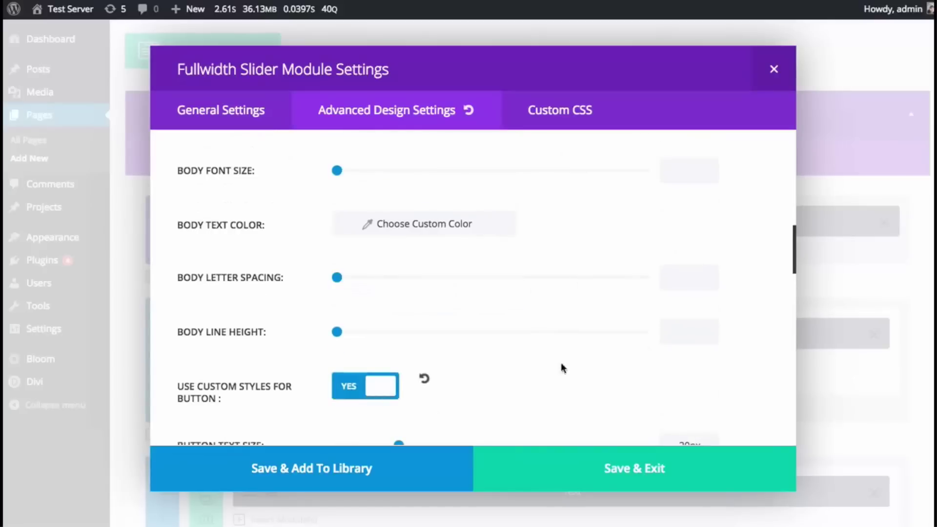
pyautogui.scroll(-1, 618, 367)
pyautogui.scroll(-2, 636, 301)
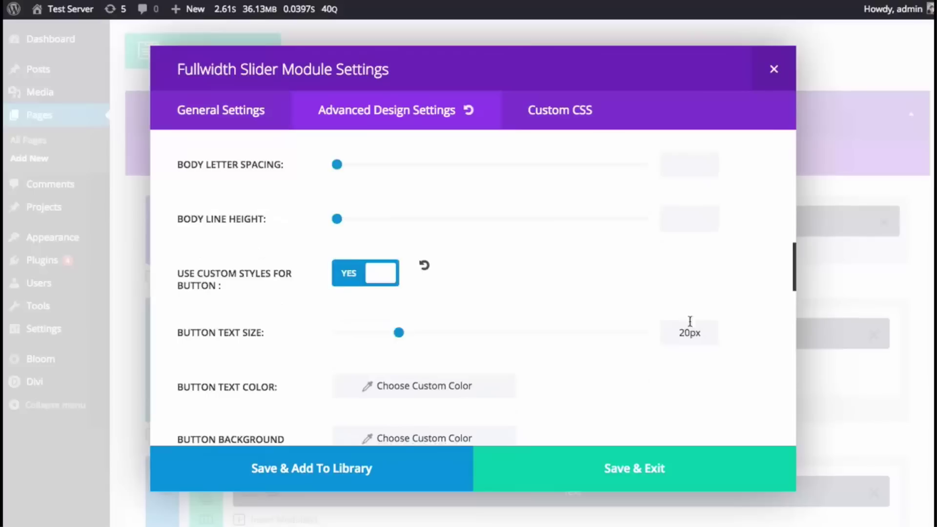
pyautogui.moveTo(405, 293); pyautogui.dragTo(426, 292)
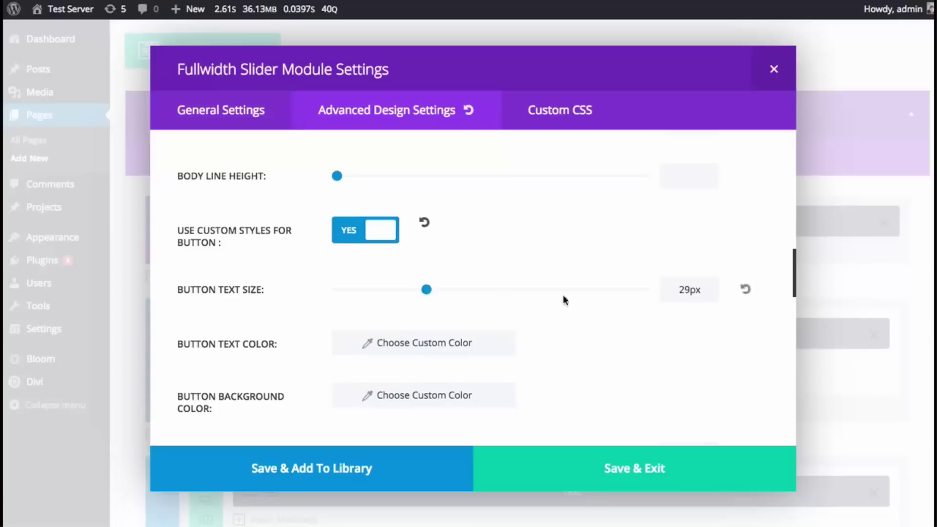
# Set the slider's button text color to white (#ffffff)
pyautogui.scroll(-2, 583, 303)
pyautogui.click(488, 282)
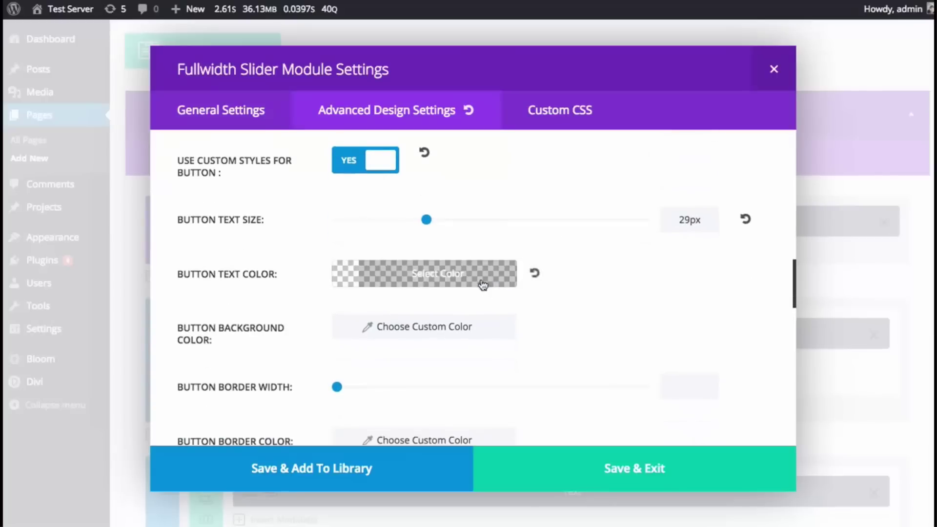
pyautogui.click(436, 288)
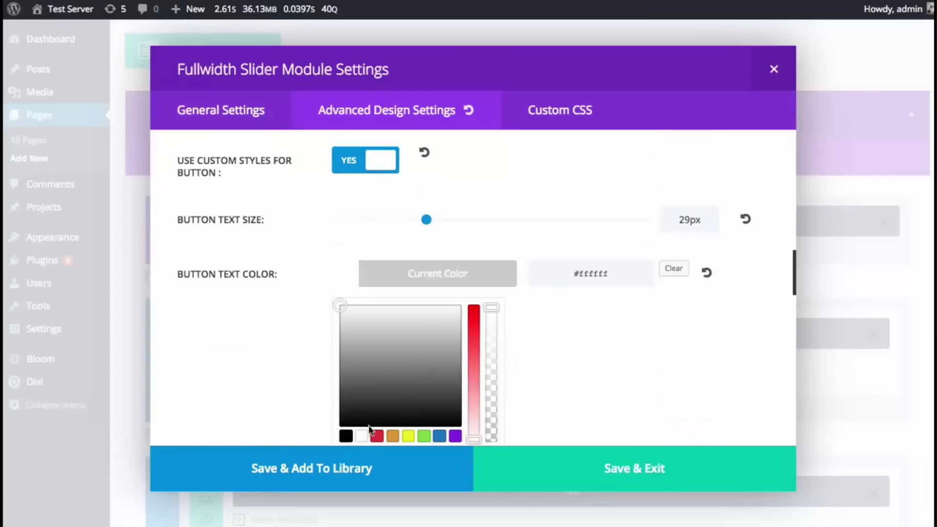
pyautogui.click(434, 283)
# Set the slider's button background color to the preset green #81d742
pyautogui.scroll(-2, 581, 301)
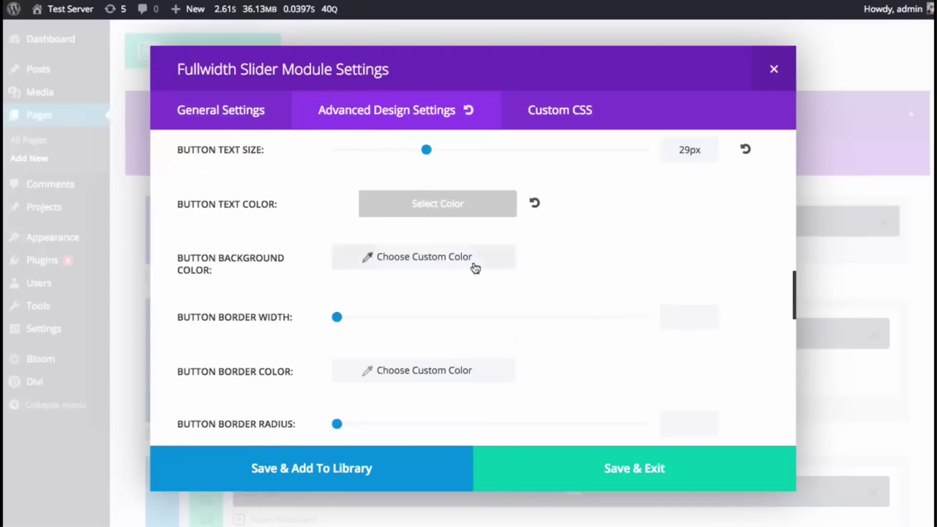
pyautogui.click(472, 263)
pyautogui.click(424, 264)
pyautogui.click(424, 420)
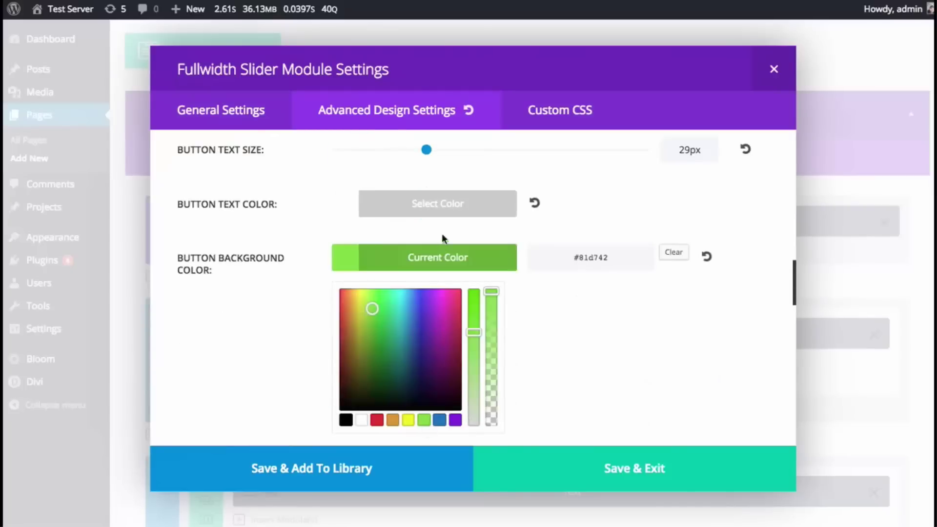
pyautogui.click(444, 254)
# Give the slider's button a border width of 0 and a border radius of 40
pyautogui.scroll(-1, 534, 271)
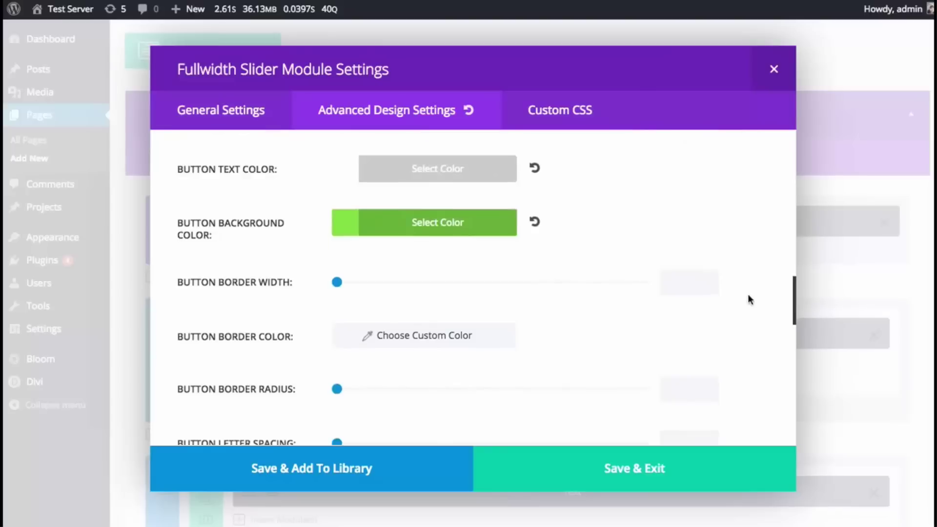
pyautogui.click(713, 283)
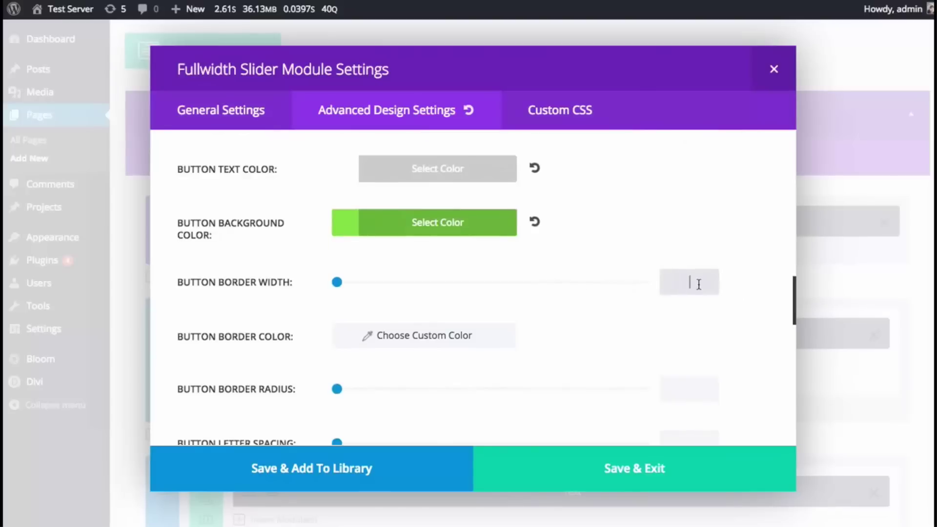
pyautogui.write('0')
pyautogui.scroll(-3, 707, 321)
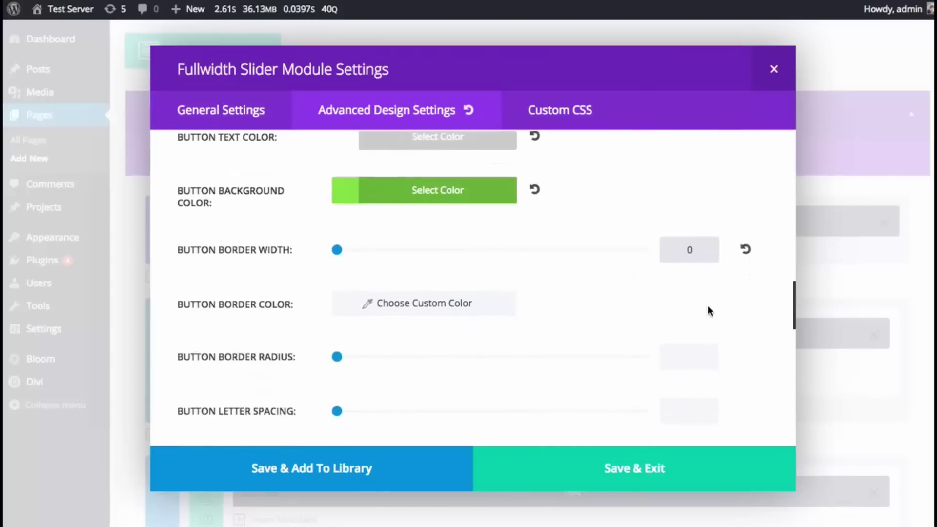
pyautogui.scroll(-2, 446, 278)
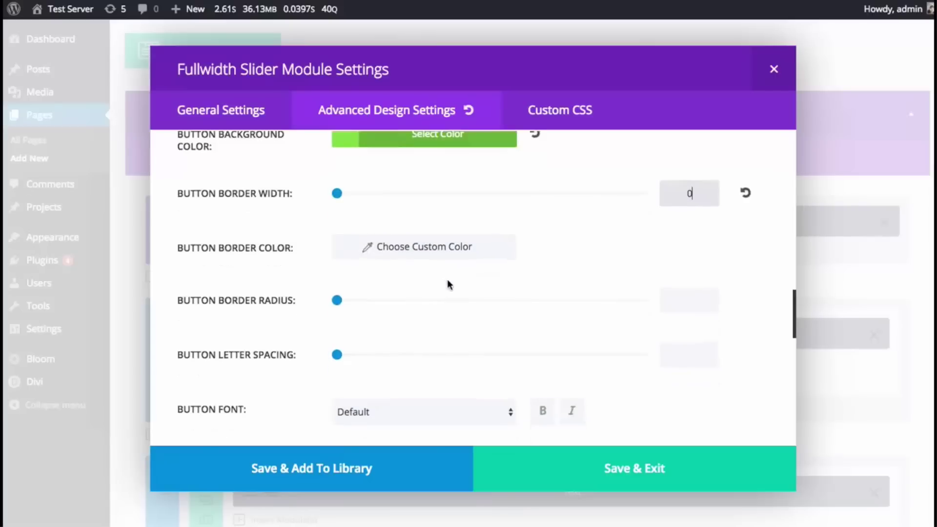
pyautogui.moveTo(341, 285); pyautogui.dragTo(459, 282)
# Slightly increase the button letter spacing and set the button icon color to white
pyautogui.scroll(-4, 466, 276)
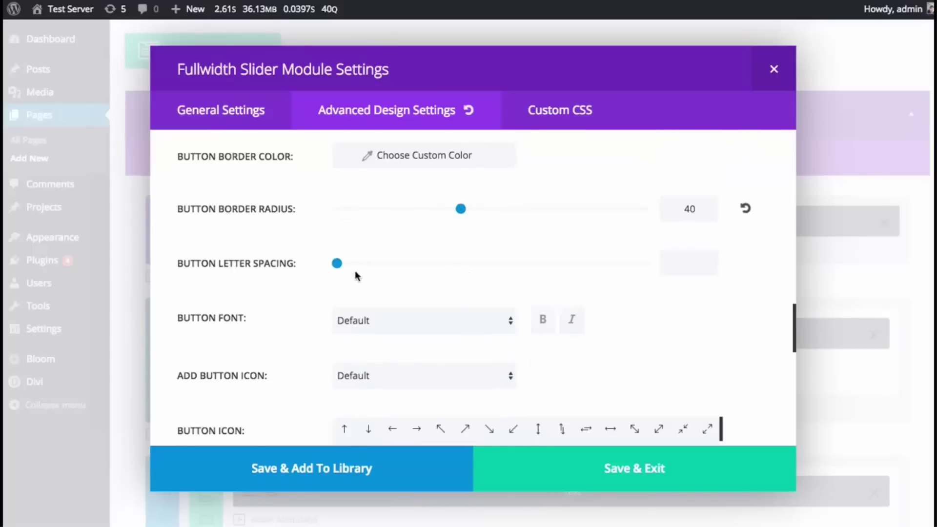
pyautogui.moveTo(338, 264)
pyautogui.mouseDown()
pyautogui.moveTo(355, 266)
pyautogui.moveTo(341, 267)
pyautogui.mouseUp()
pyautogui.scroll(-5, 278, 286)
pyautogui.scroll(-8, 277, 288)
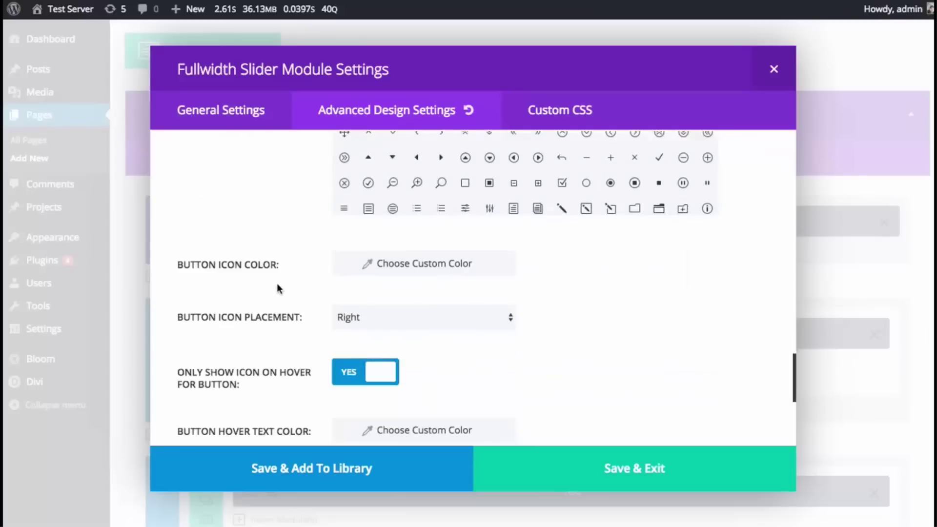
pyautogui.click(452, 273)
pyautogui.click(452, 272)
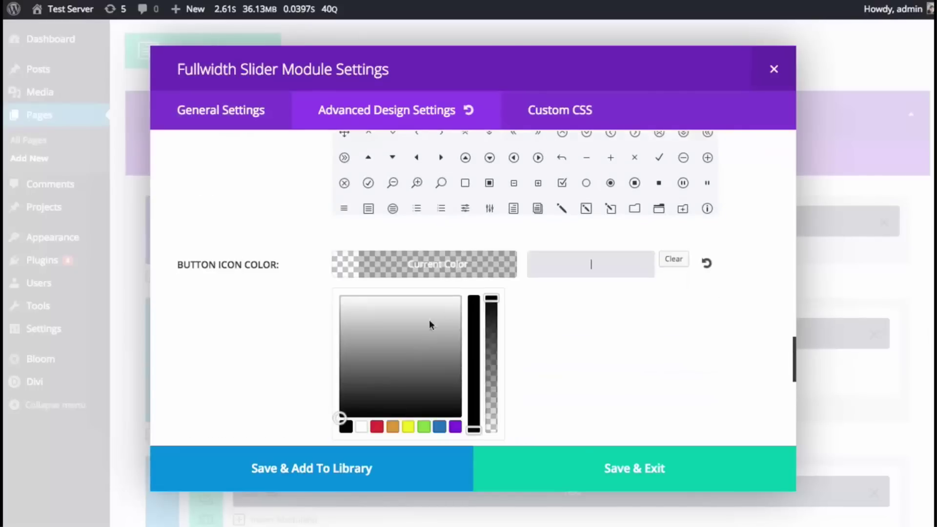
pyautogui.click(362, 427)
pyautogui.click(246, 265)
# Save the Fullwidth Slider's settings, and publish the page and view it
pyautogui.scroll(-10, 261, 254)
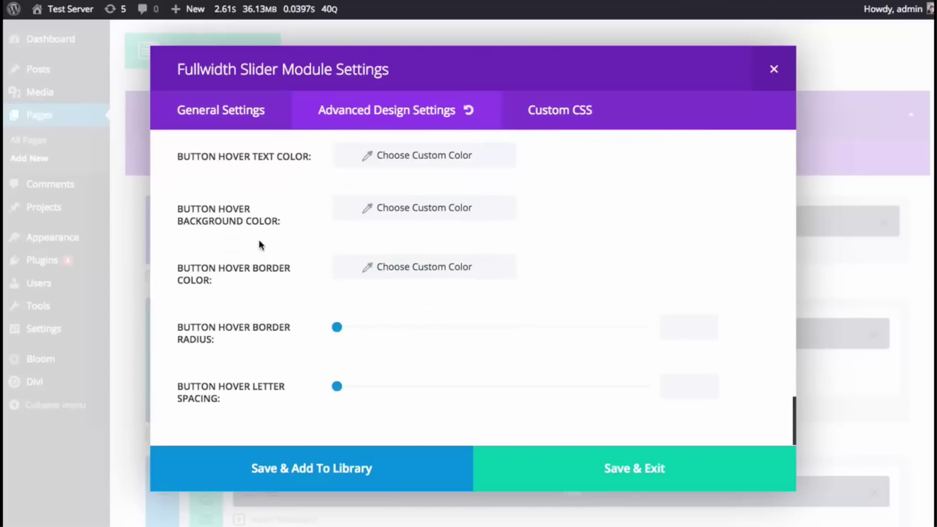
pyautogui.click(625, 476)
pyautogui.scroll(-15, 732, 358)
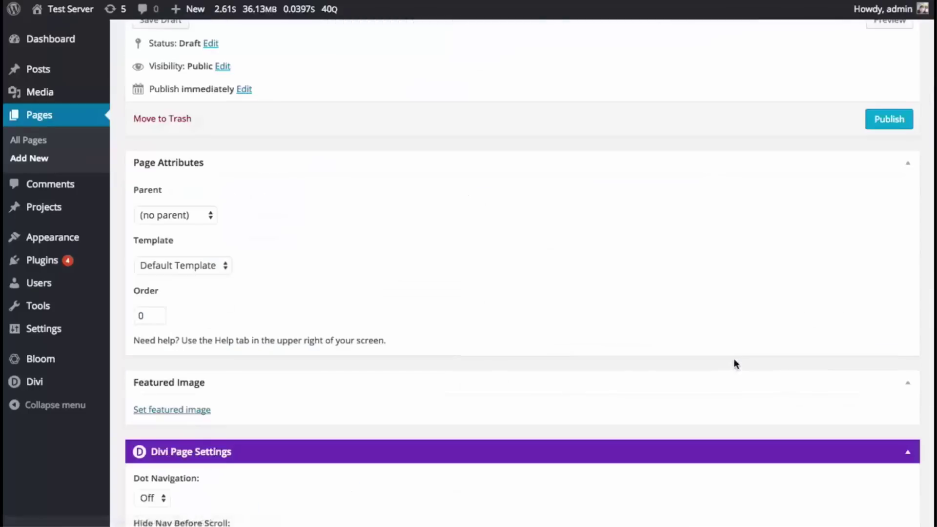
pyautogui.scroll(6, 735, 364)
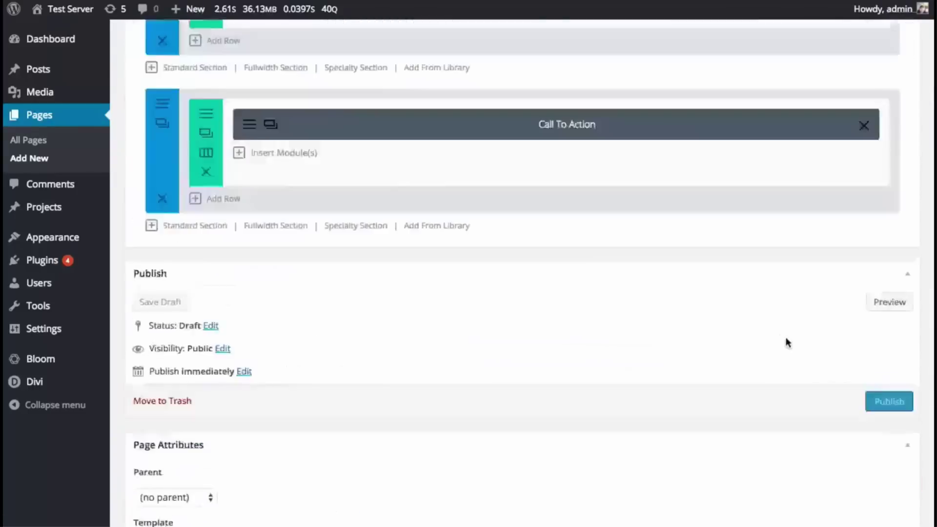
pyautogui.click(871, 403)
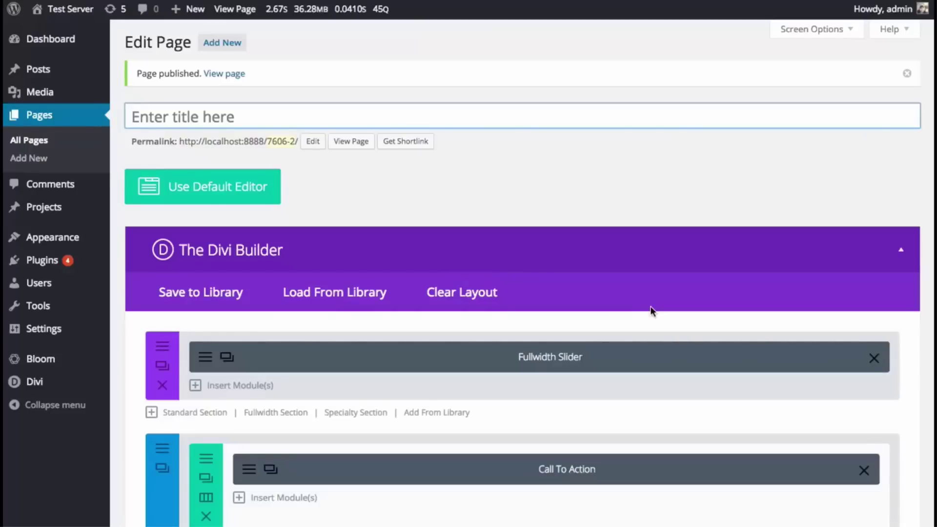
pyautogui.click(354, 150)
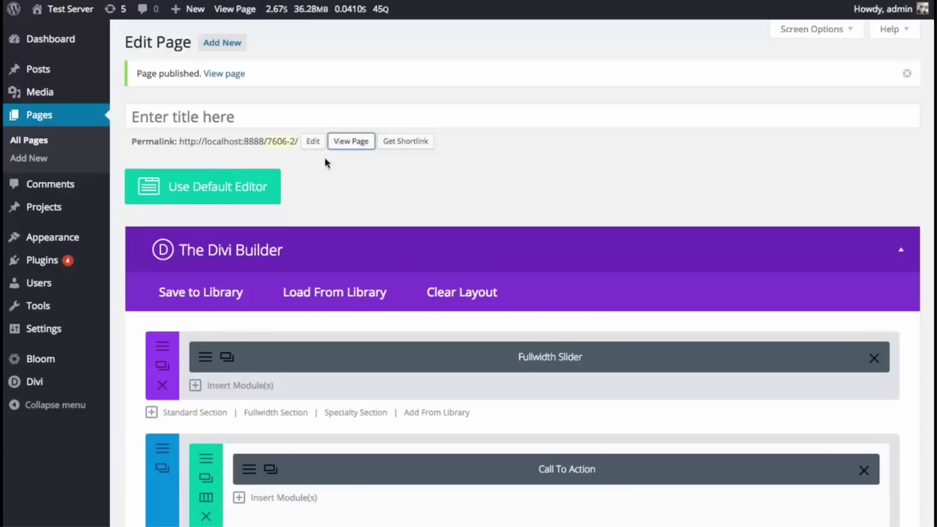
# Update the published page and view it again
pyautogui.scroll(-10, 393, 184)
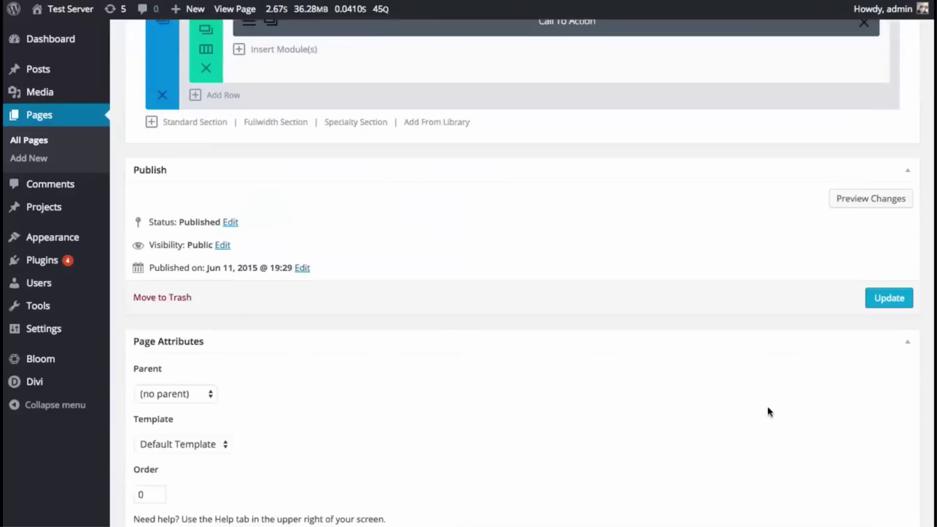
pyautogui.click(891, 273)
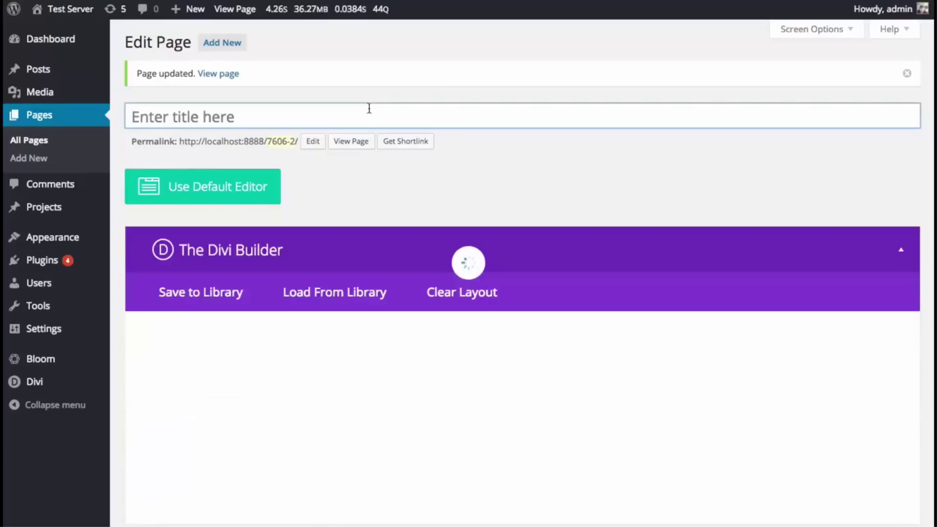
pyautogui.click(350, 143)
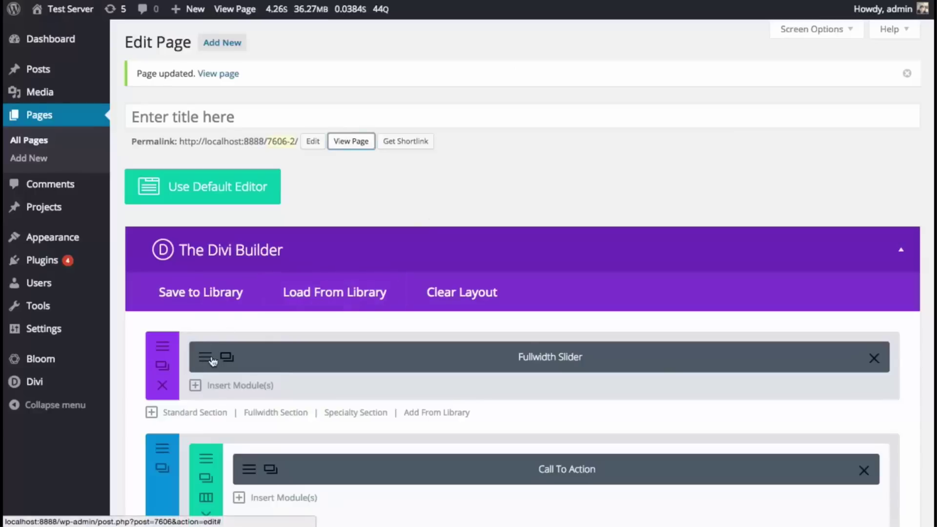
# Start saving the Fullwidth Slider to the library as a global item, syncing only its Advanced Design settings
pyautogui.click(206, 361)
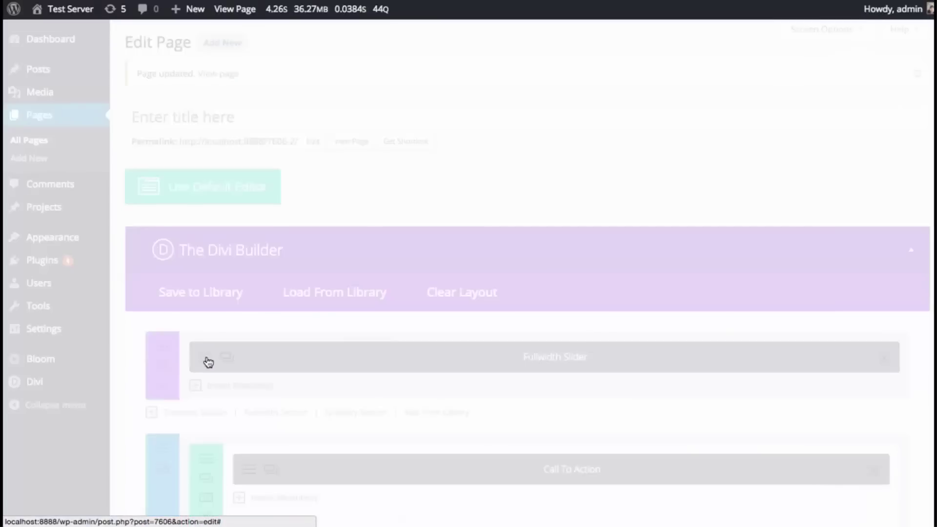
pyautogui.click(341, 460)
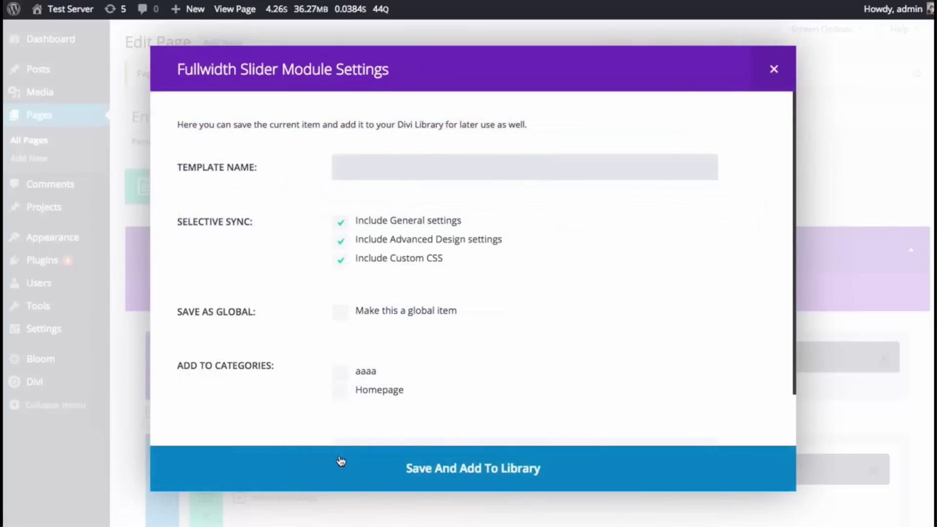
pyautogui.click(385, 226)
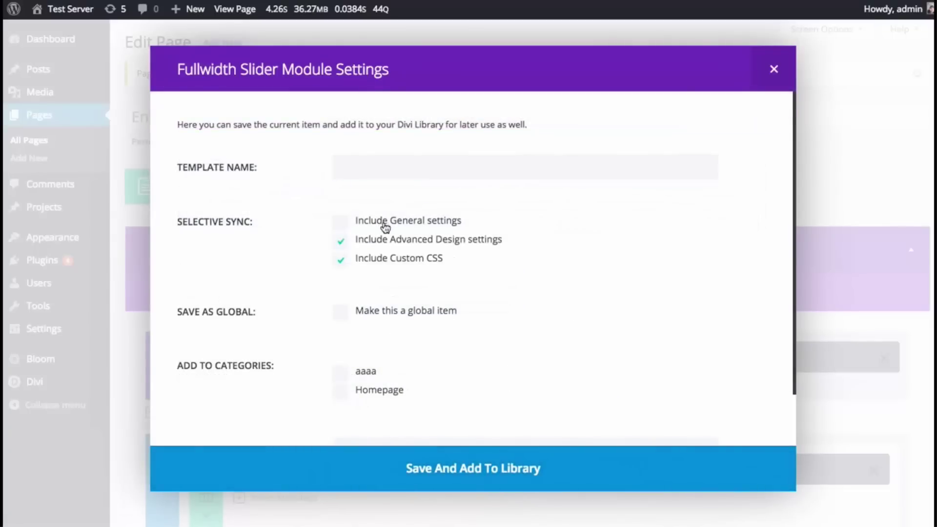
pyautogui.click(387, 258)
pyautogui.click(339, 313)
# Name the template "Global Slider", assign it to the Homepage category, and save it to the library
pyautogui.click(378, 168)
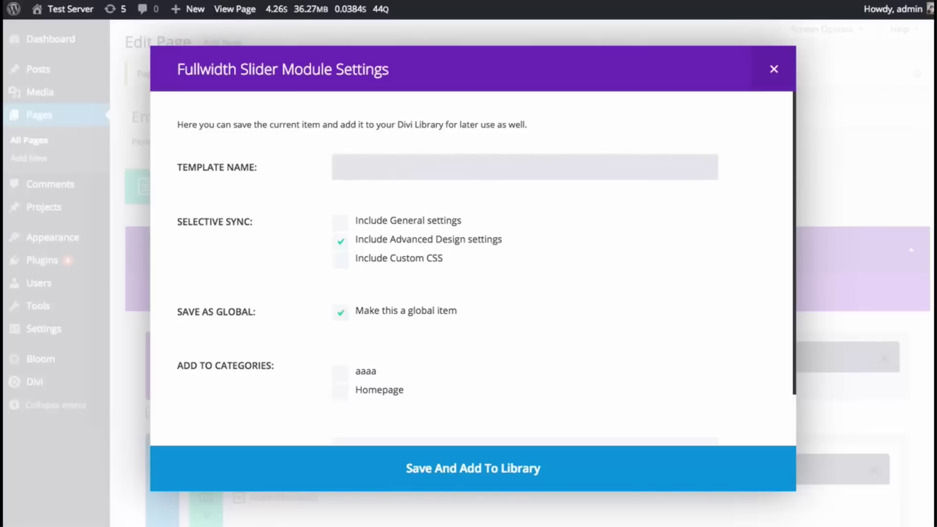
pyautogui.write('Global Slider')
pyautogui.click(371, 393)
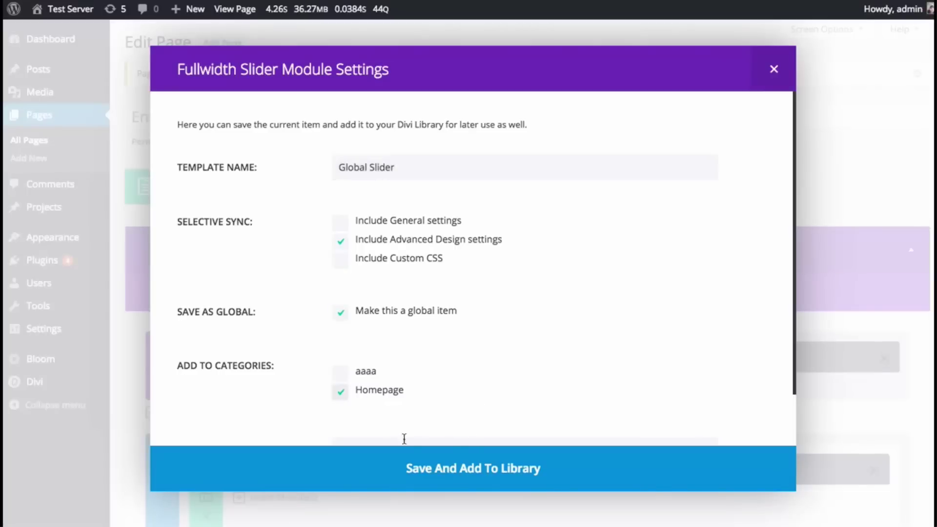
pyautogui.click(414, 466)
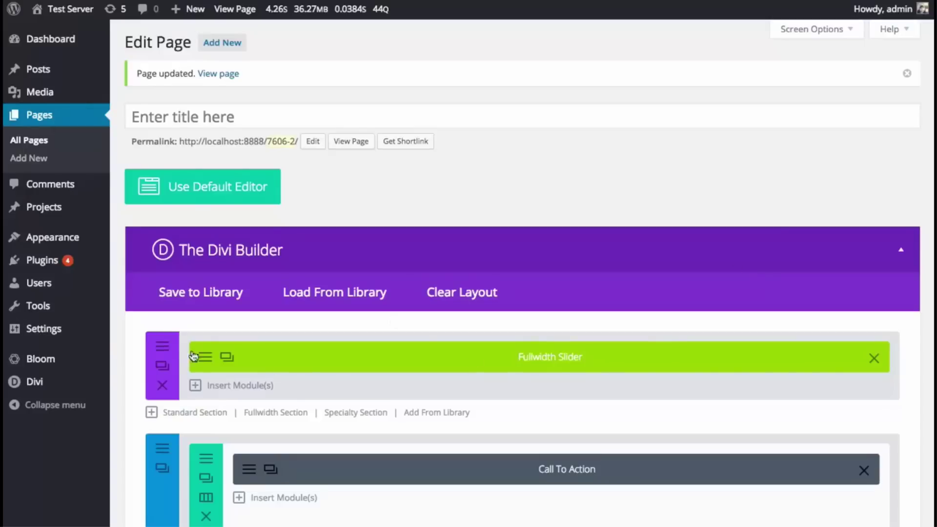
# Examine the global slider's Custom CSS, General and Advanced Design settings to see which ones are synced
pyautogui.click(211, 364)
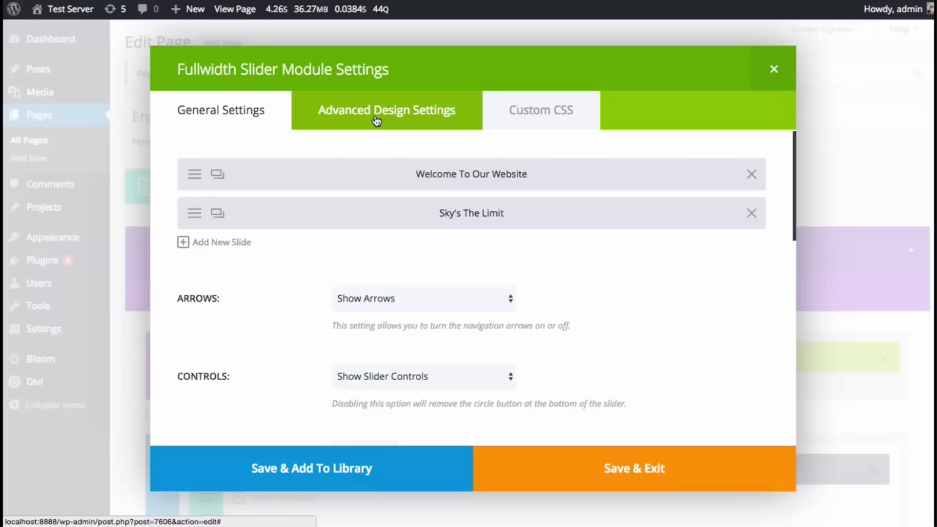
pyautogui.click(573, 110)
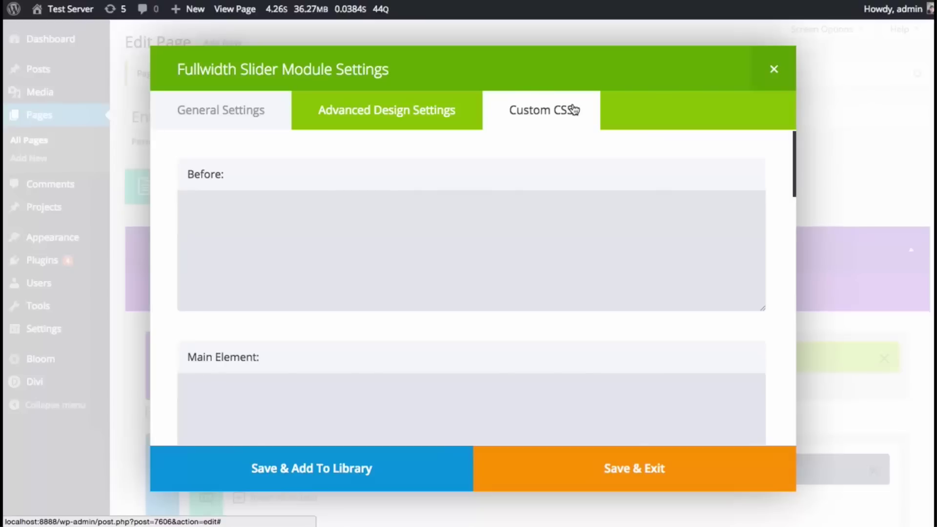
pyautogui.click(235, 122)
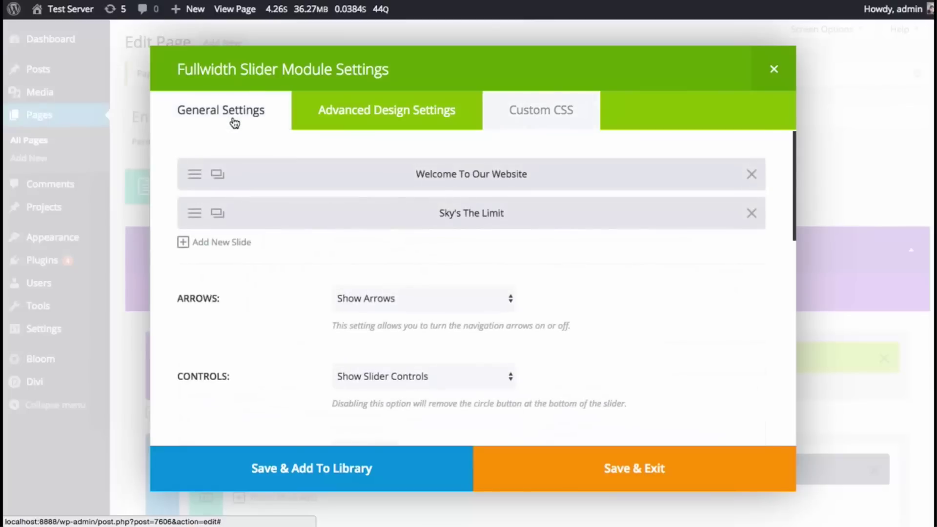
pyautogui.click(383, 113)
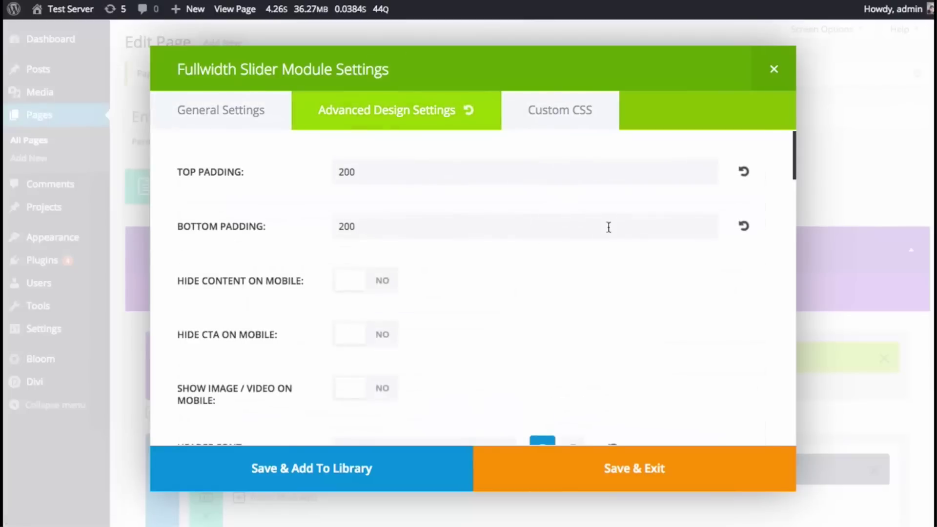
pyautogui.scroll(-4, 738, 251)
pyautogui.scroll(4, 740, 259)
pyautogui.scroll(-5, 707, 245)
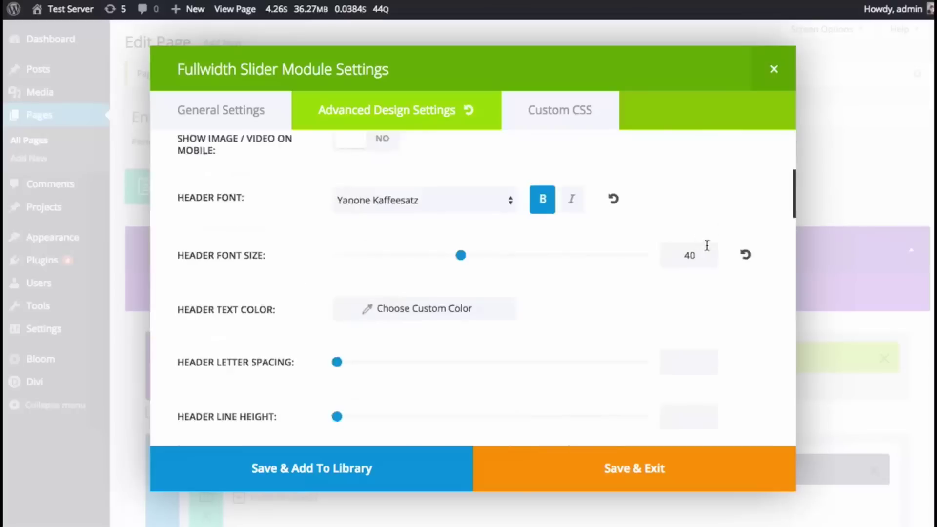
pyautogui.scroll(-12, 706, 246)
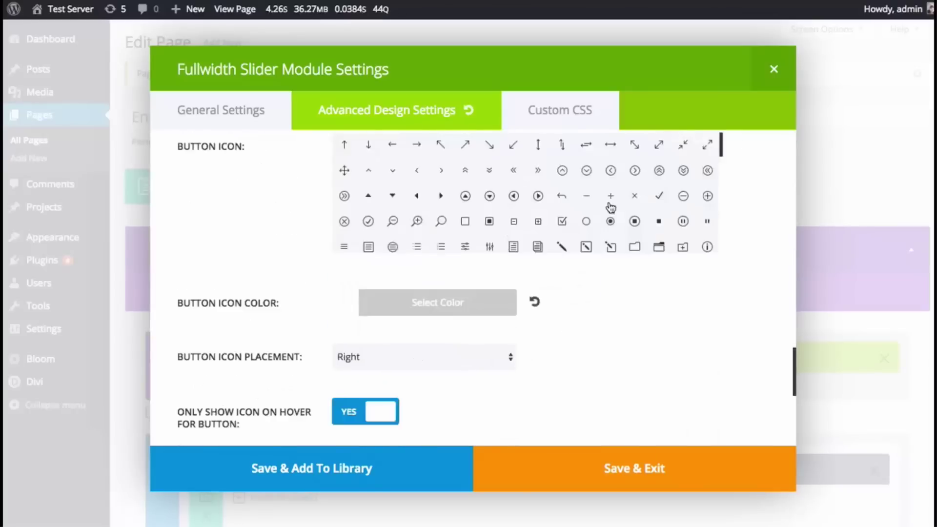
pyautogui.scroll(-3, 610, 207)
pyautogui.scroll(12, 612, 209)
pyautogui.click(773, 68)
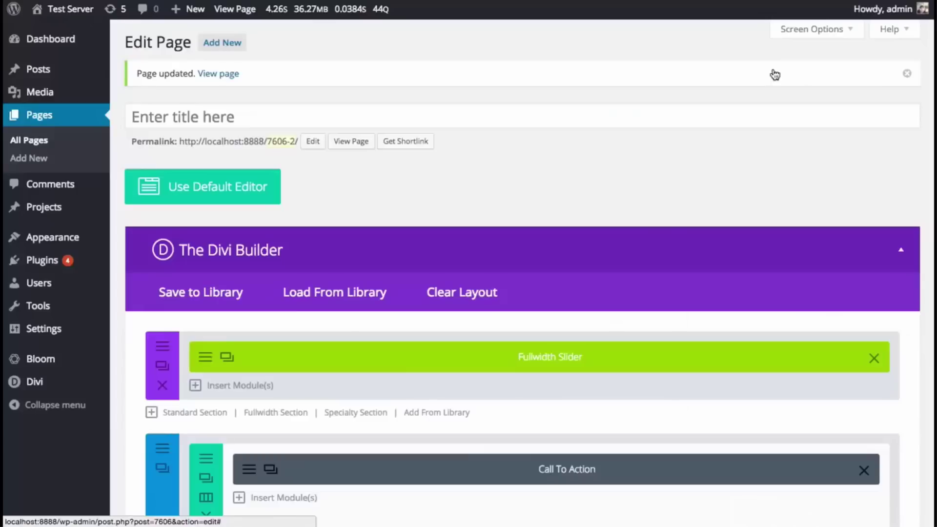
# Duplicate the global Fullwidth Slider, set the copy's arrows to Hide Arrows, and save its settings
pyautogui.scroll(-3, 569, 205)
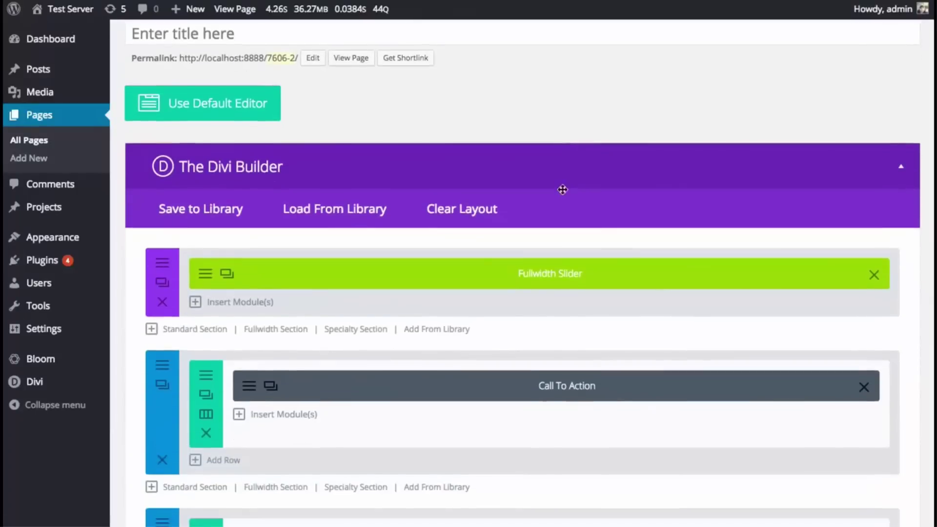
pyautogui.scroll(-2, 562, 189)
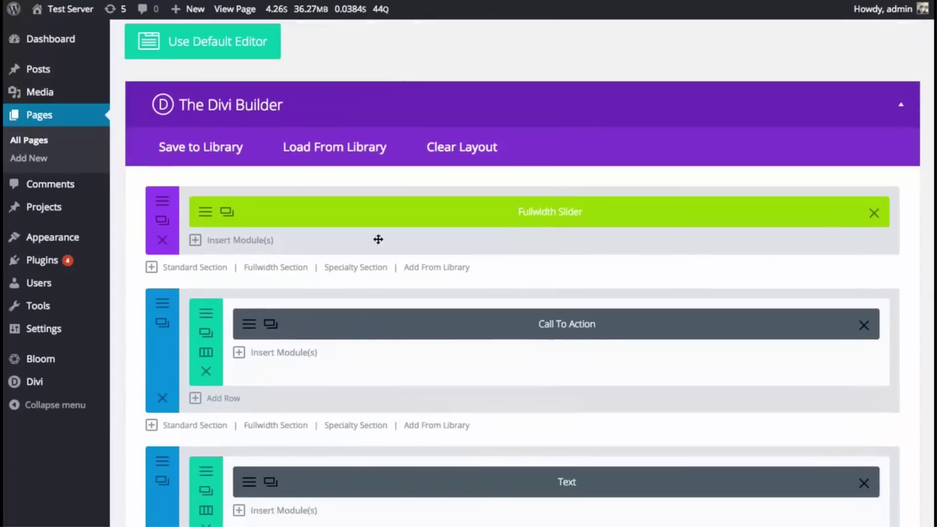
pyautogui.click(228, 214)
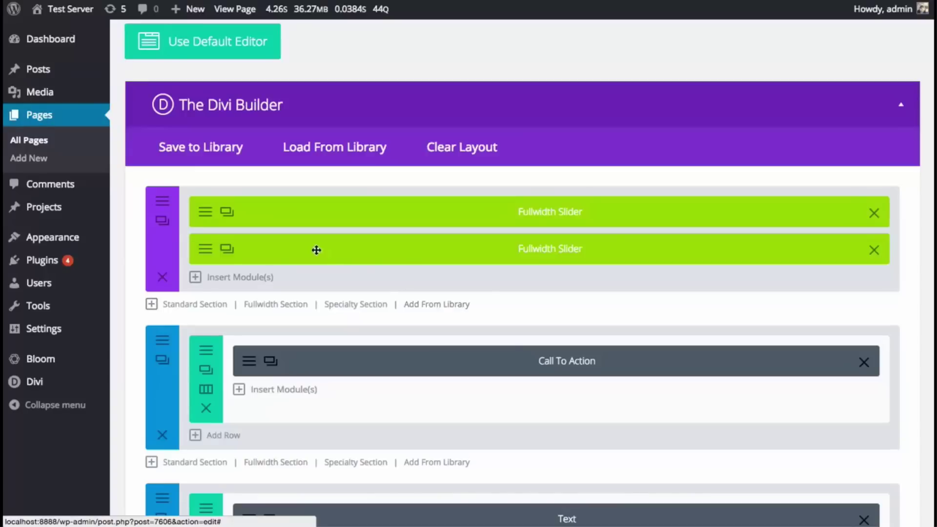
pyautogui.click(205, 252)
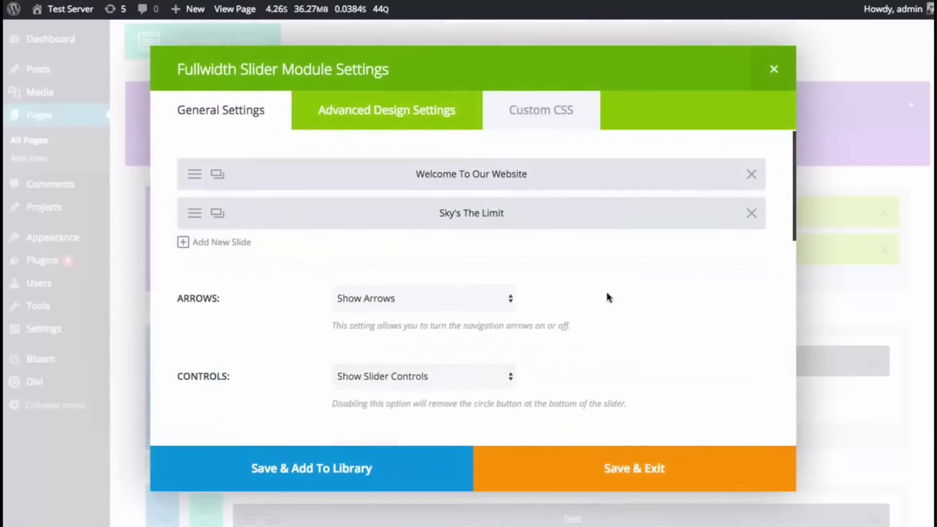
pyautogui.click(468, 299)
pyautogui.click(466, 309)
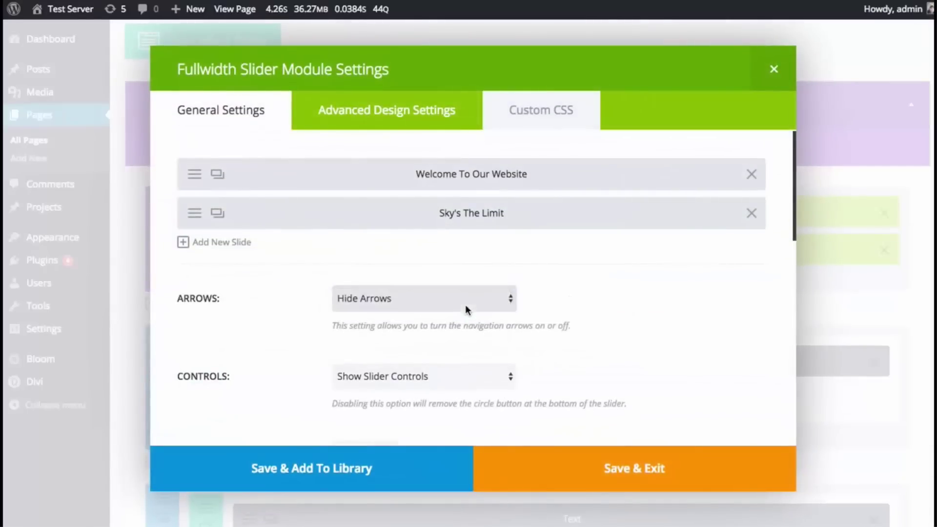
pyautogui.click(623, 472)
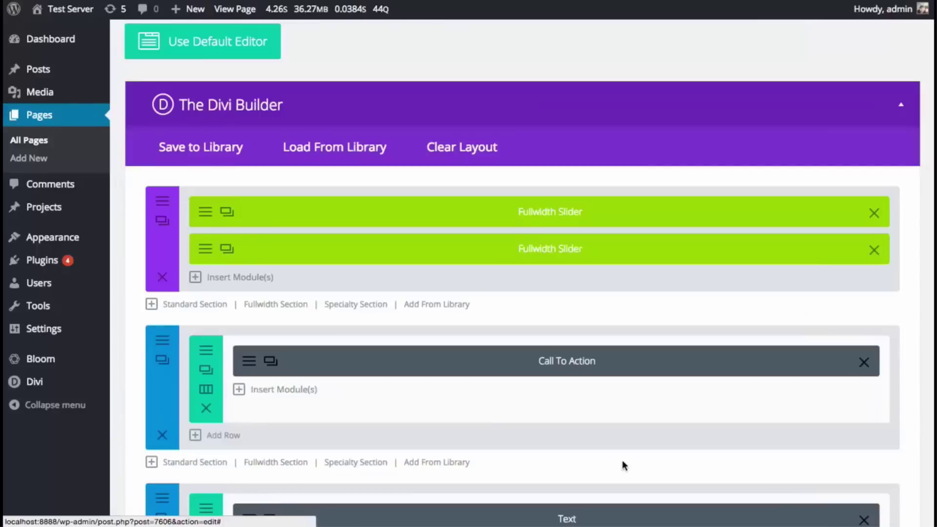
# Set the original Fullwidth Slider's top padding to 400 in its advanced design settings and save the module
pyautogui.click(208, 216)
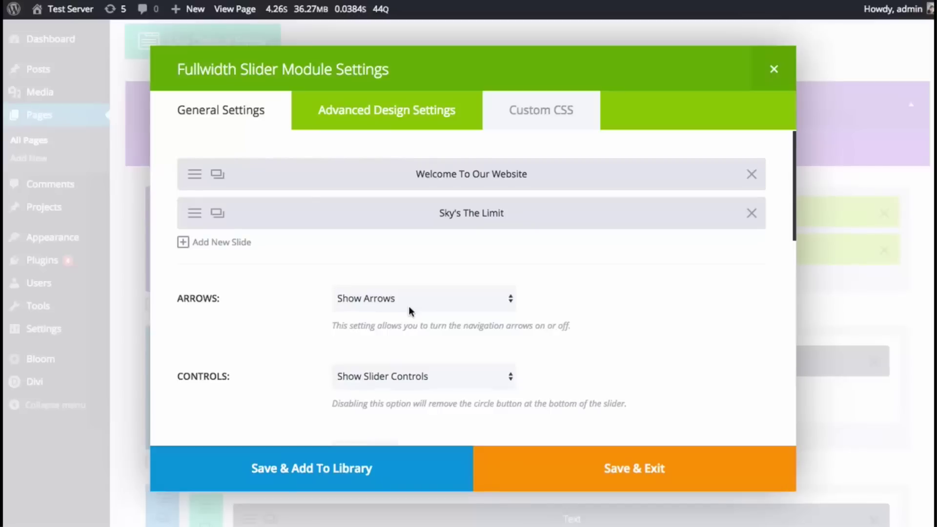
pyautogui.click(355, 125)
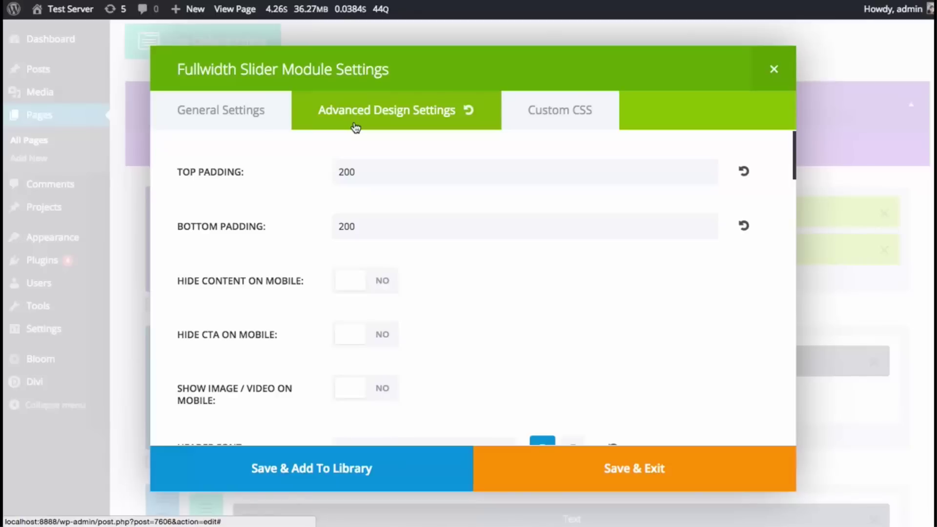
pyautogui.moveTo(363, 176); pyautogui.dragTo(336, 173)
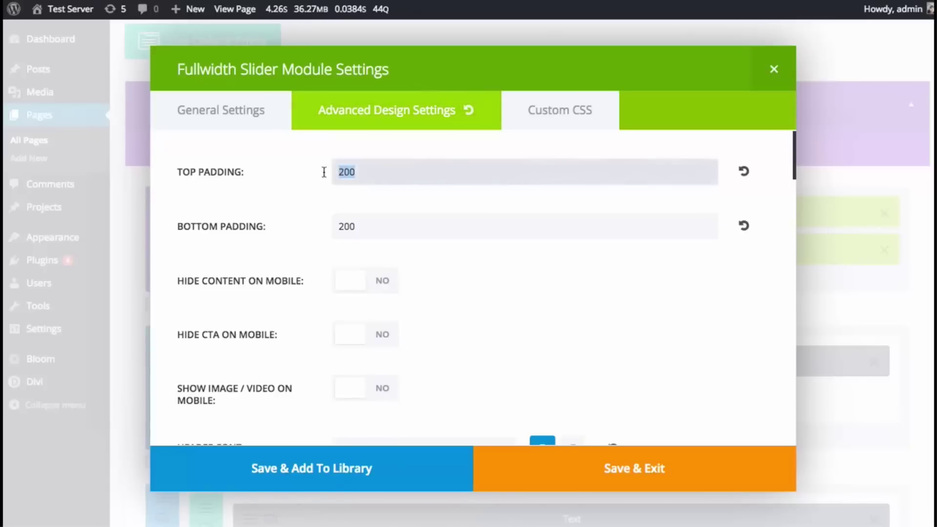
pyautogui.write('400')
pyautogui.click(617, 470)
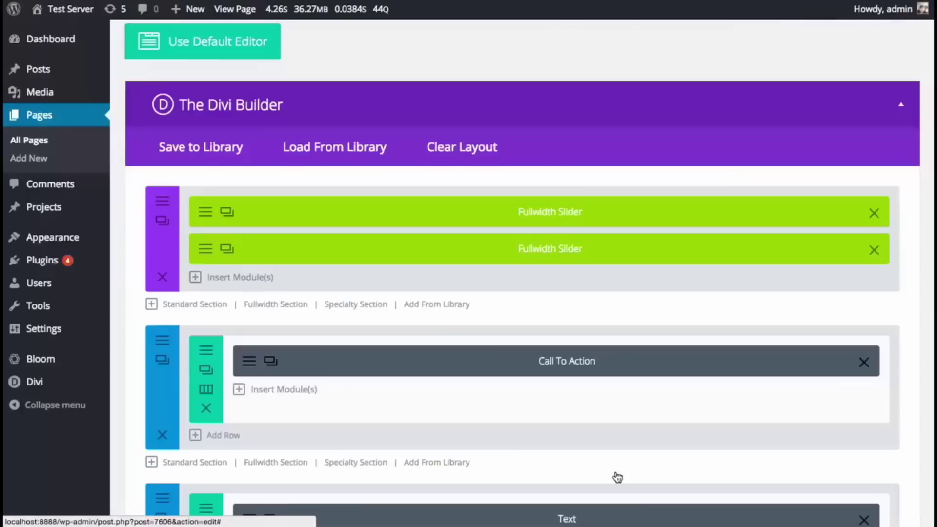
# Check the top padding in the duplicated slider's advanced design settings
pyautogui.click(205, 254)
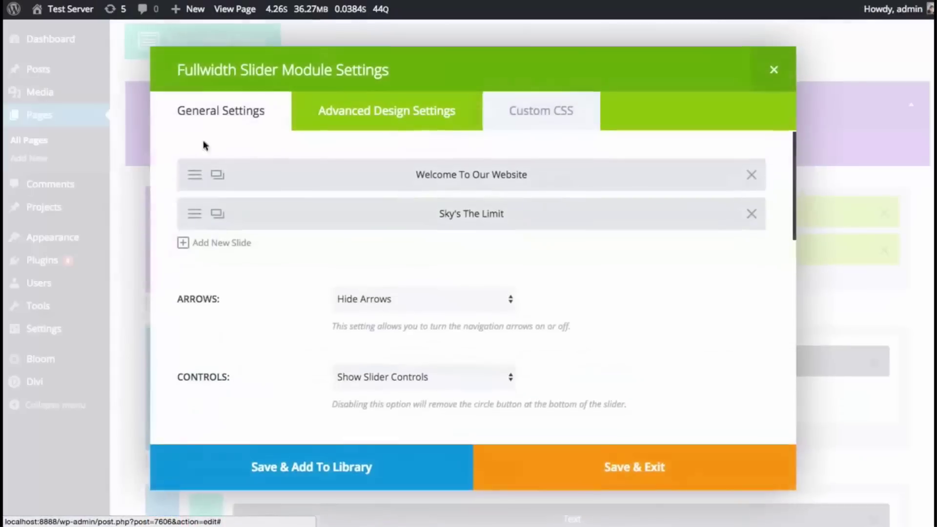
pyautogui.click(358, 120)
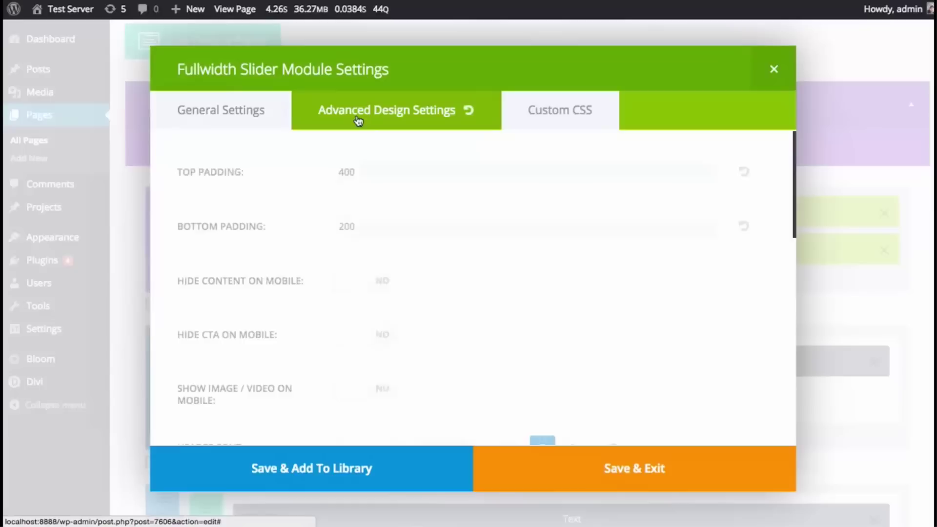
pyautogui.click(415, 175)
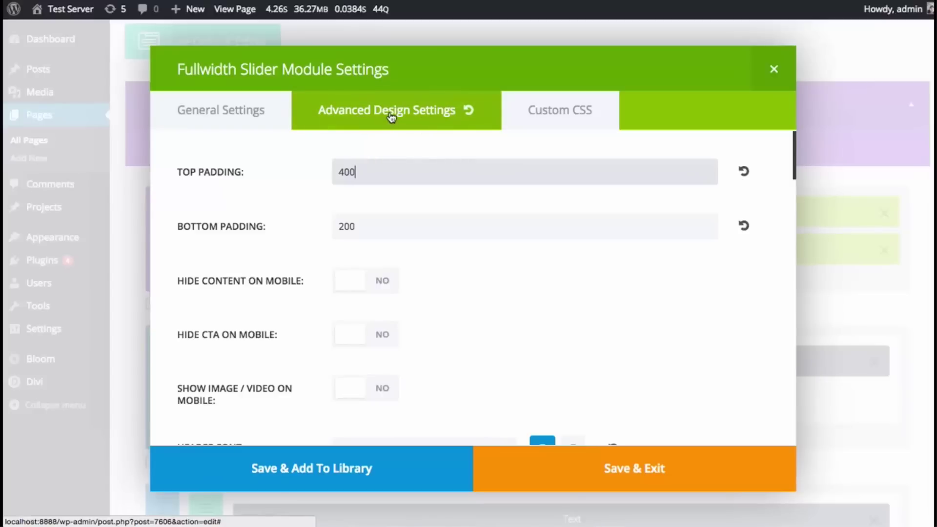
pyautogui.click(420, 115)
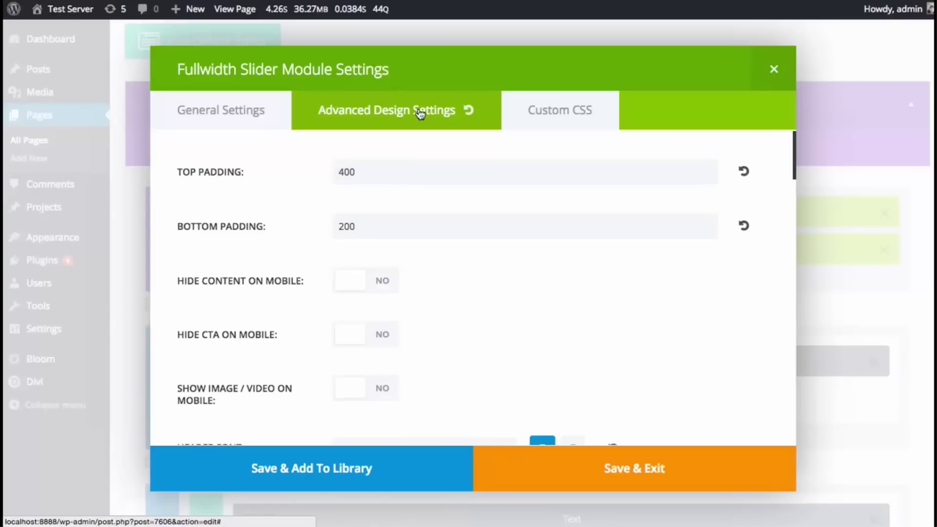
pyautogui.click(392, 168)
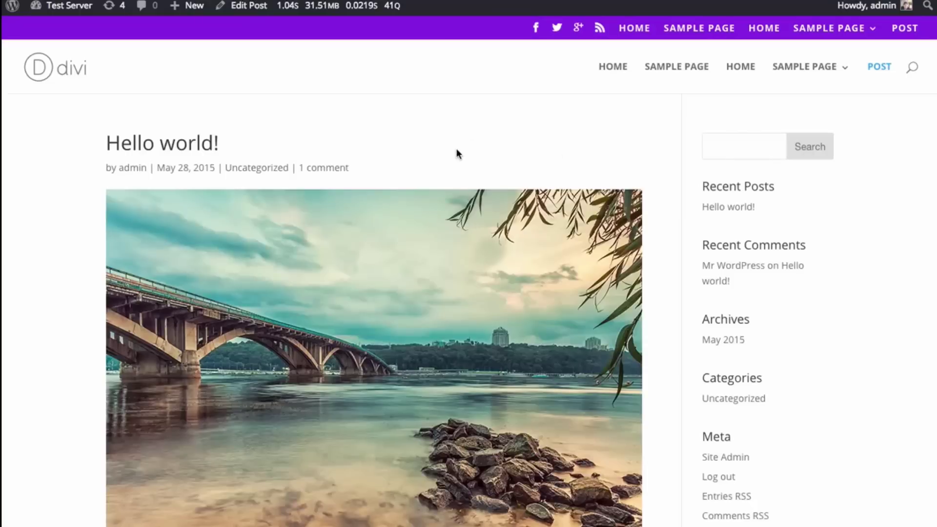
# Look over the published "Hello world!" post from its title to its comments, and open the post for editing
pyautogui.scroll(-10, 470, 181)
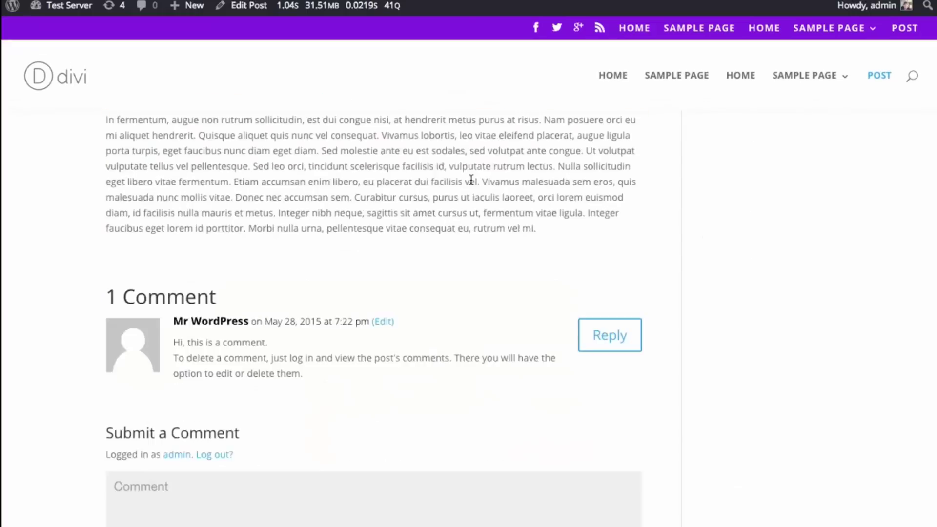
pyautogui.scroll(10, 470, 180)
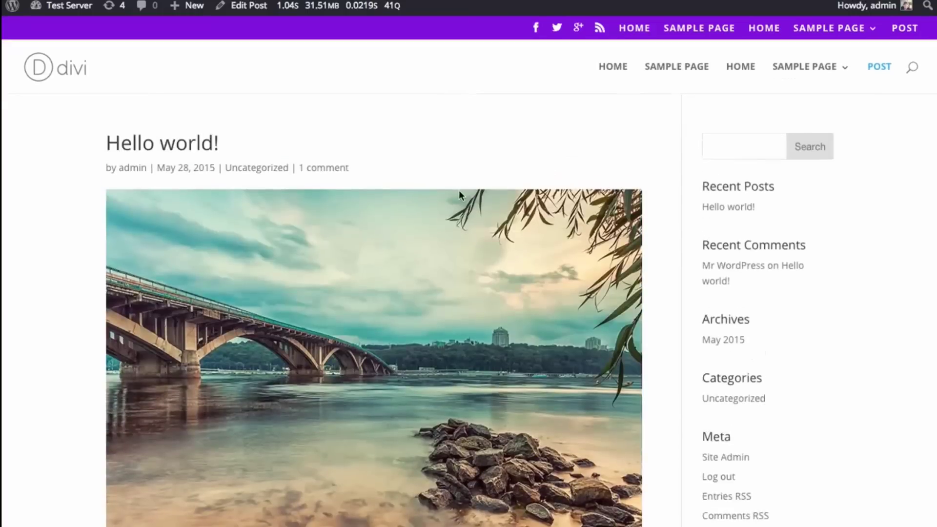
pyautogui.scroll(-8, 442, 195)
pyautogui.scroll(6, 419, 204)
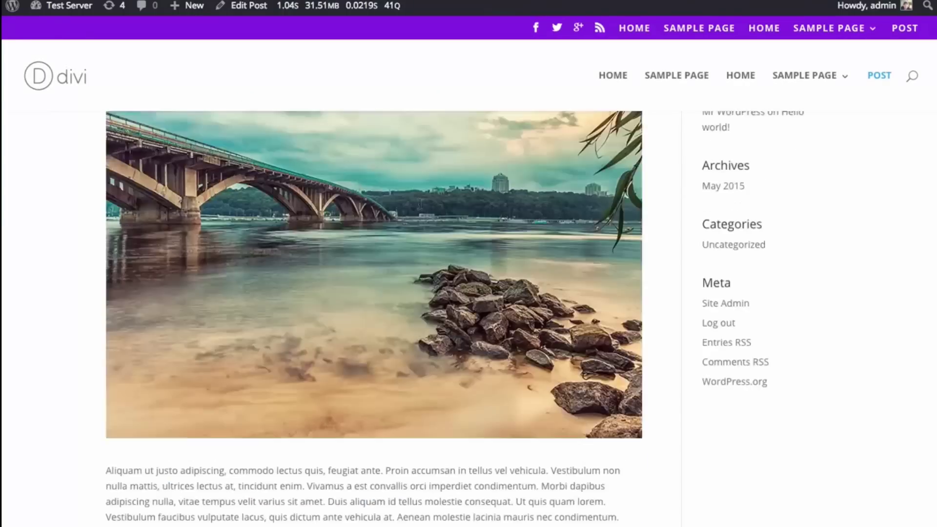
pyautogui.scroll(3, 420, 204)
pyautogui.moveTo(102, 146); pyautogui.dragTo(224, 139)
pyautogui.click(162, 148)
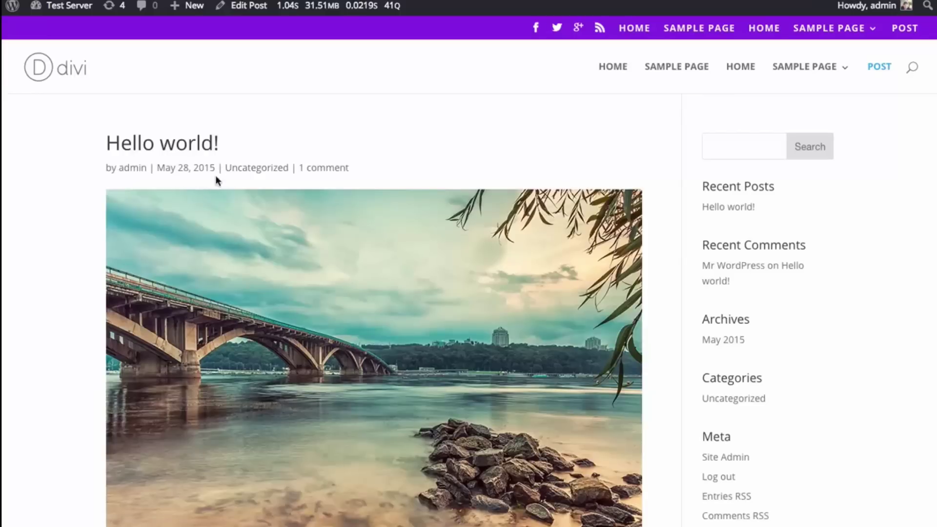
pyautogui.scroll(-2, 258, 178)
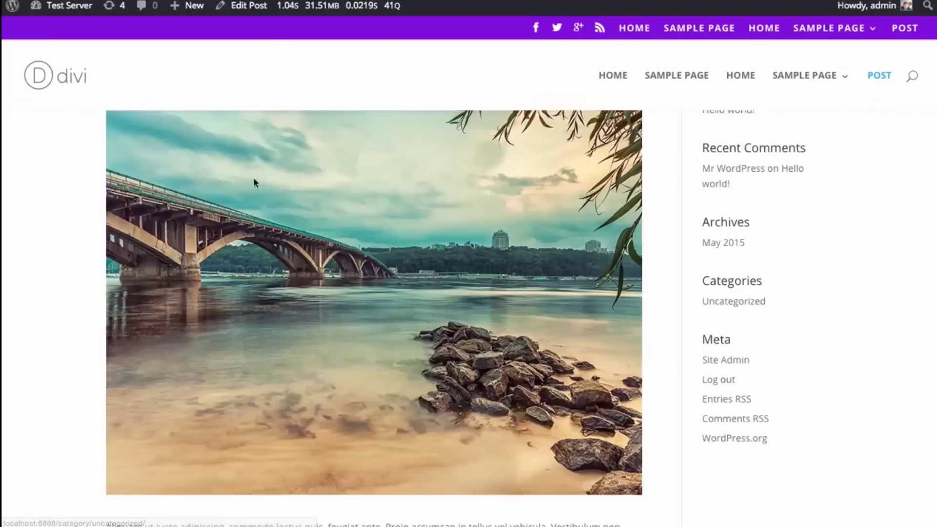
pyautogui.scroll(-2, 353, 219)
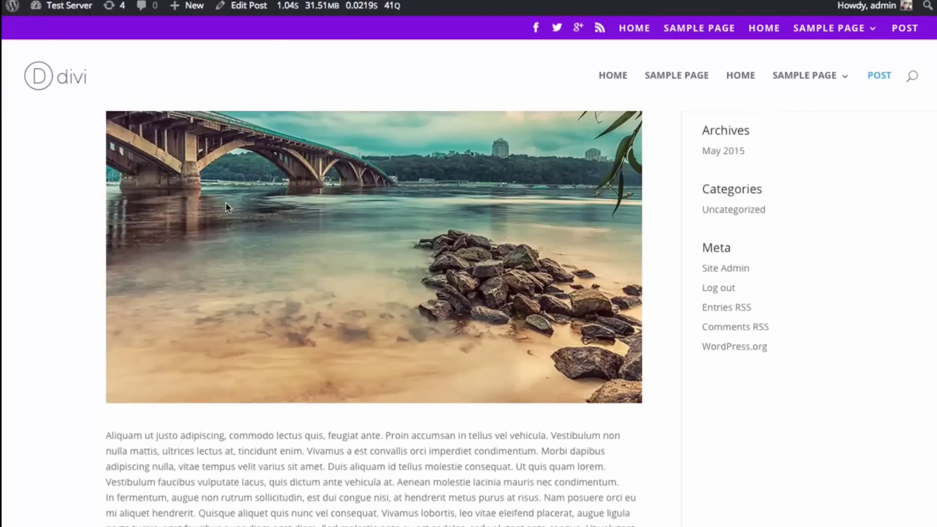
pyautogui.click(248, 10)
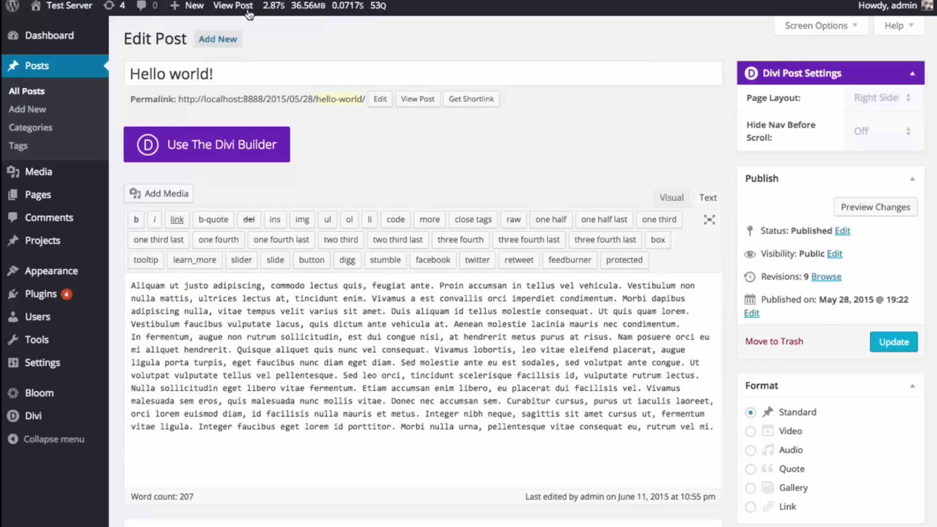
# Switch the "Hello world!" post to the Divi Builder and bring up the modules available for its empty row
pyautogui.click(213, 136)
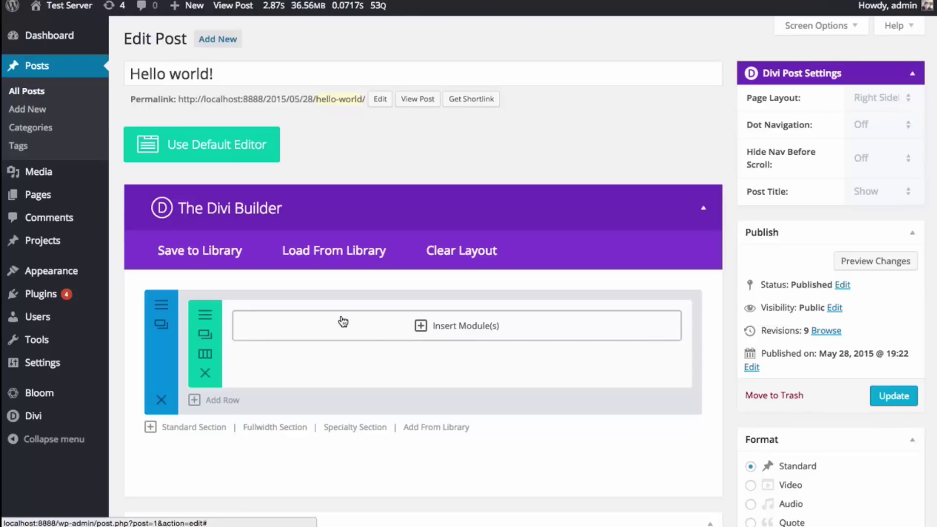
pyautogui.click(327, 331)
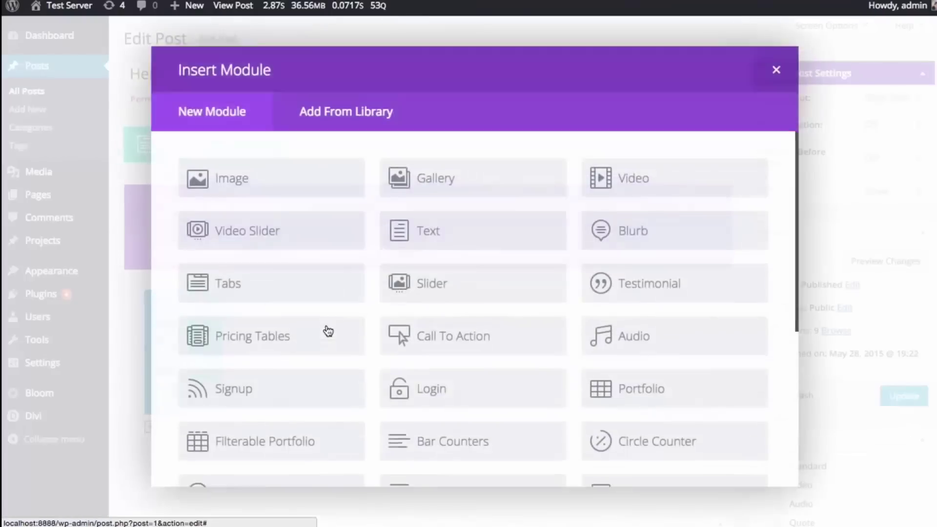
pyautogui.press('Escape')
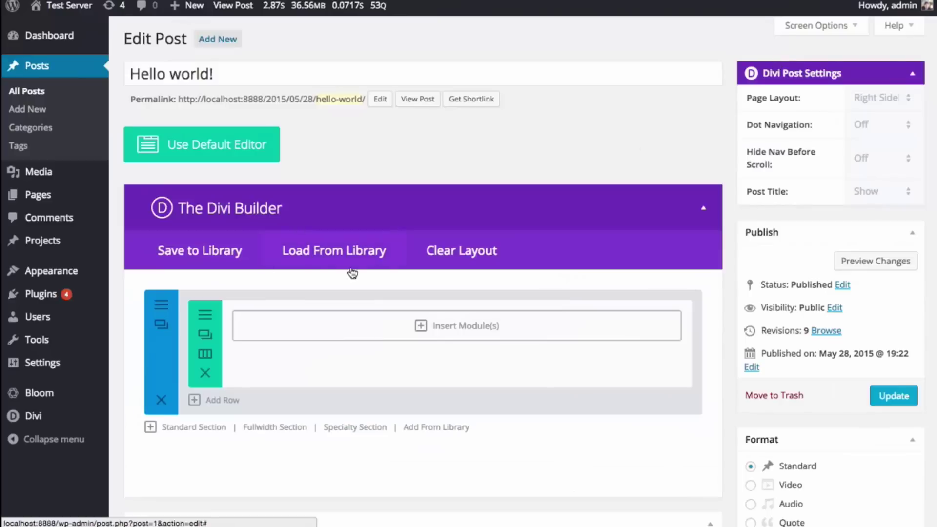
# Replace the post's content with a predefined layout that opens with a fullwidth slider above blurb rows, and update the post
pyautogui.click(327, 259)
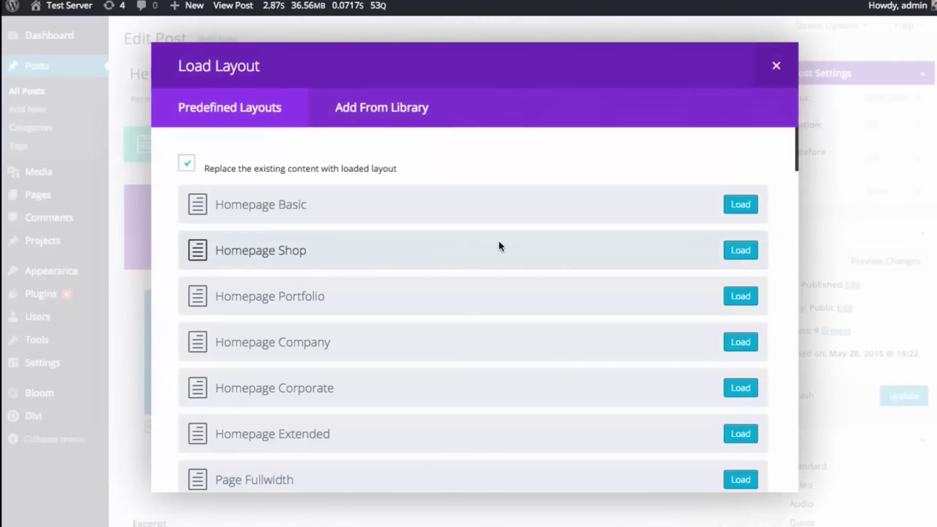
pyautogui.scroll(-5, 498, 241)
pyautogui.scroll(1, 510, 243)
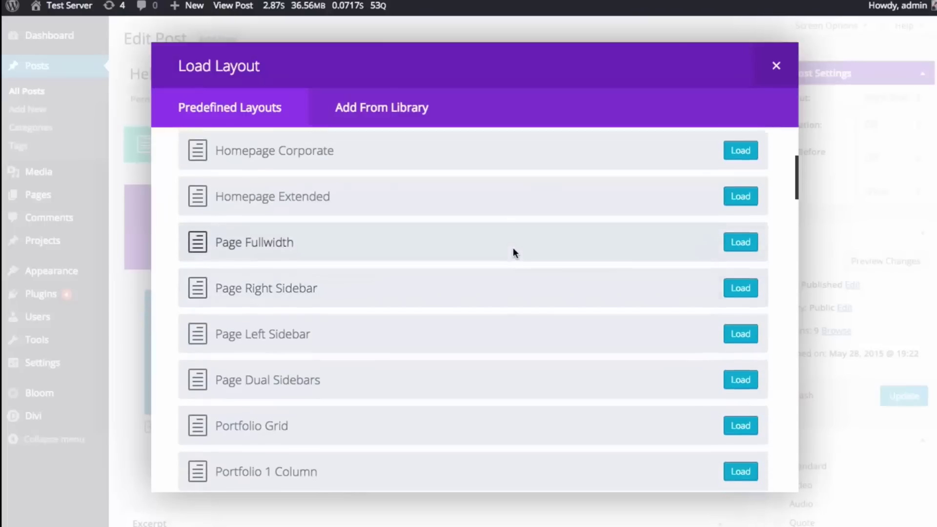
pyautogui.scroll(1, 513, 247)
pyautogui.click(740, 231)
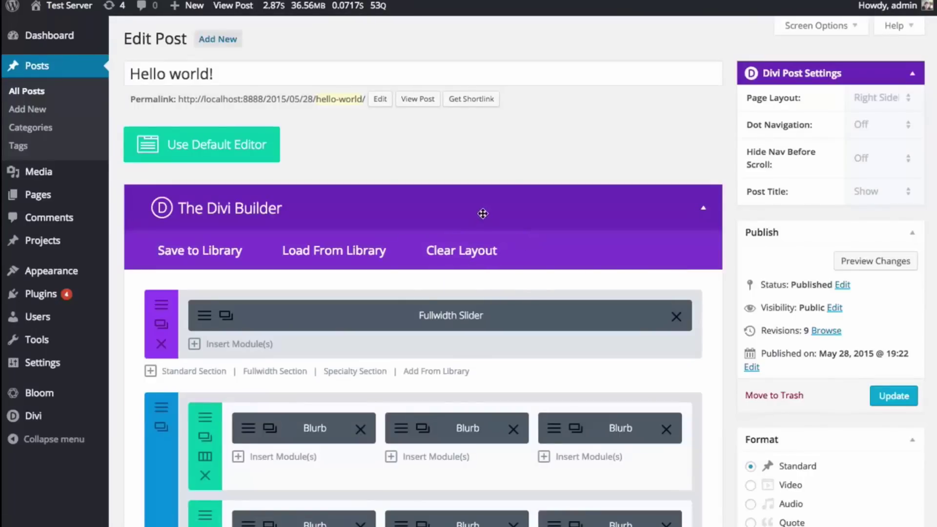
pyautogui.click(893, 395)
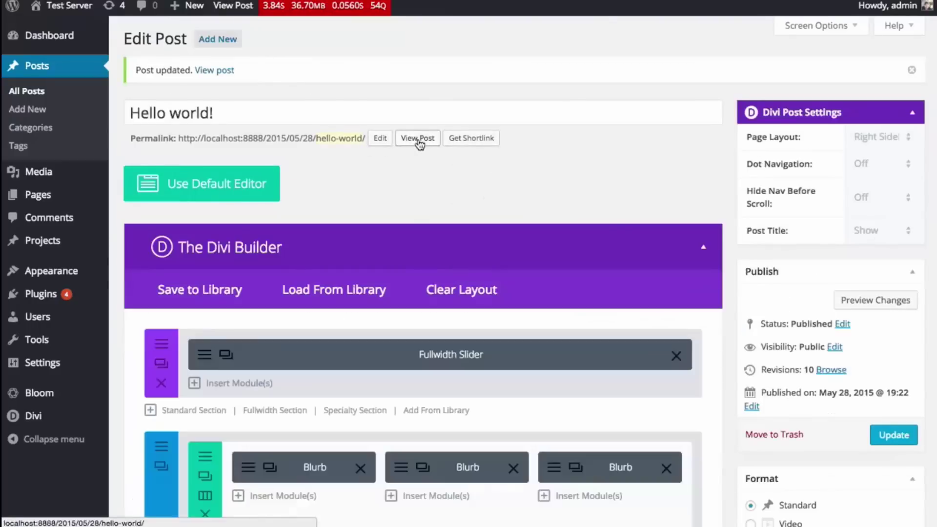
# View the published post and examine how its title, featured image and sidebar sit around the slider and blurbs
pyautogui.click(418, 140)
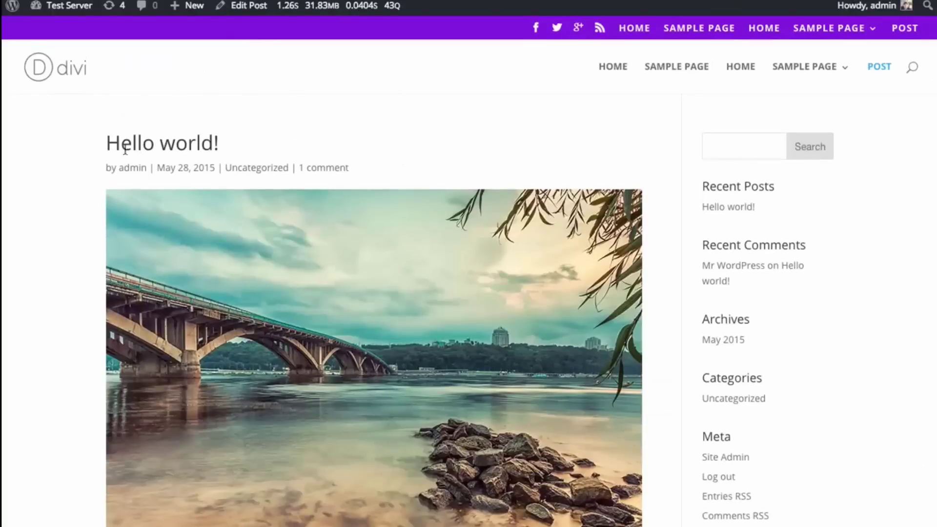
pyautogui.scroll(-10, 224, 171)
pyautogui.scroll(-10, 377, 206)
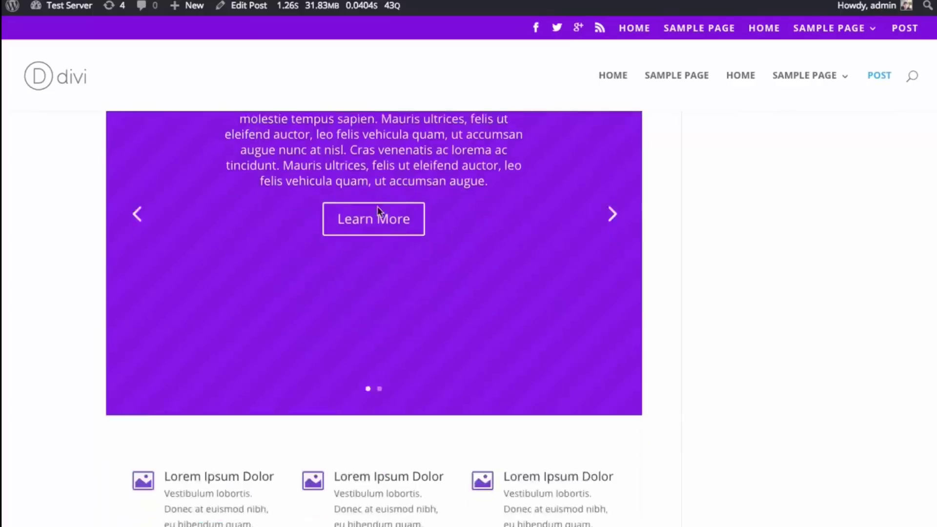
pyautogui.scroll(10, 352, 215)
pyautogui.scroll(10, 351, 228)
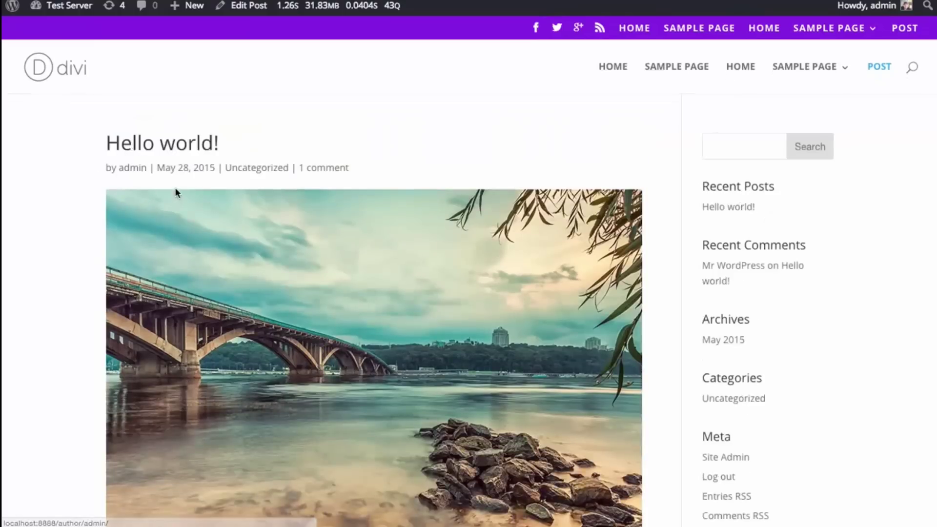
pyautogui.scroll(-4, 326, 257)
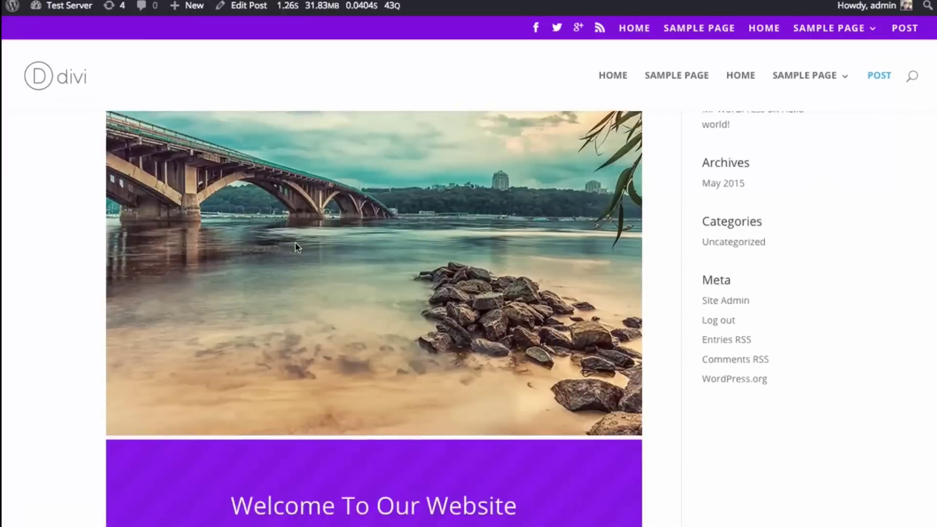
pyautogui.scroll(4, 295, 242)
pyautogui.scroll(-2, 293, 244)
pyautogui.scroll(2, 315, 246)
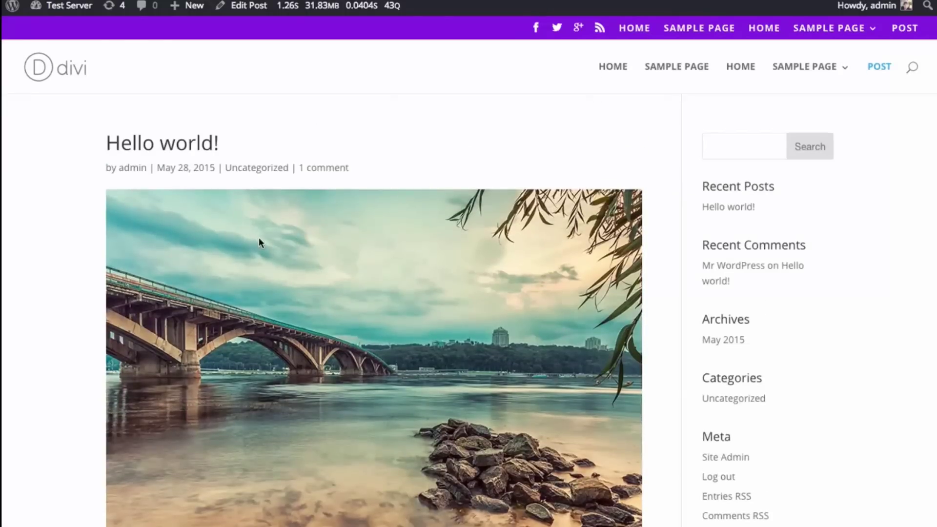
pyautogui.scroll(-5, 309, 215)
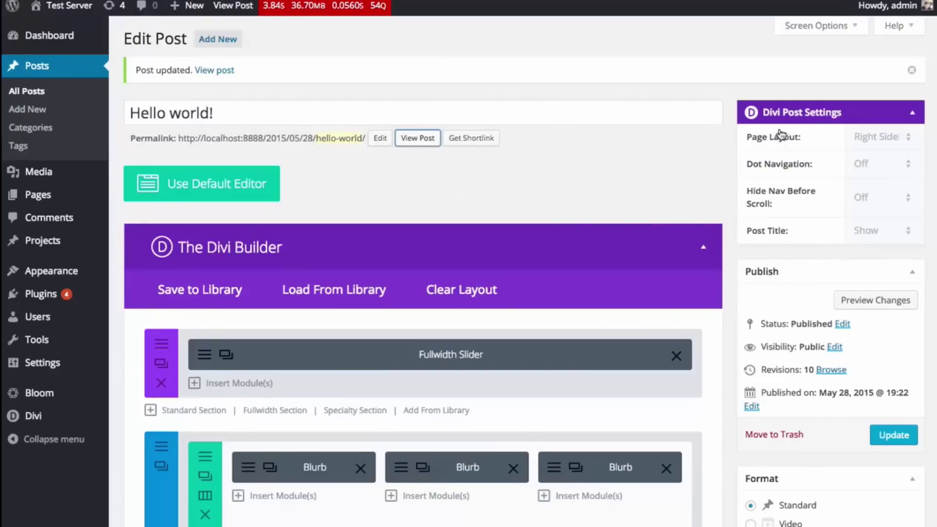
# Set Post Title to Hide, update the post, and review the reloaded published version
pyautogui.click(865, 226)
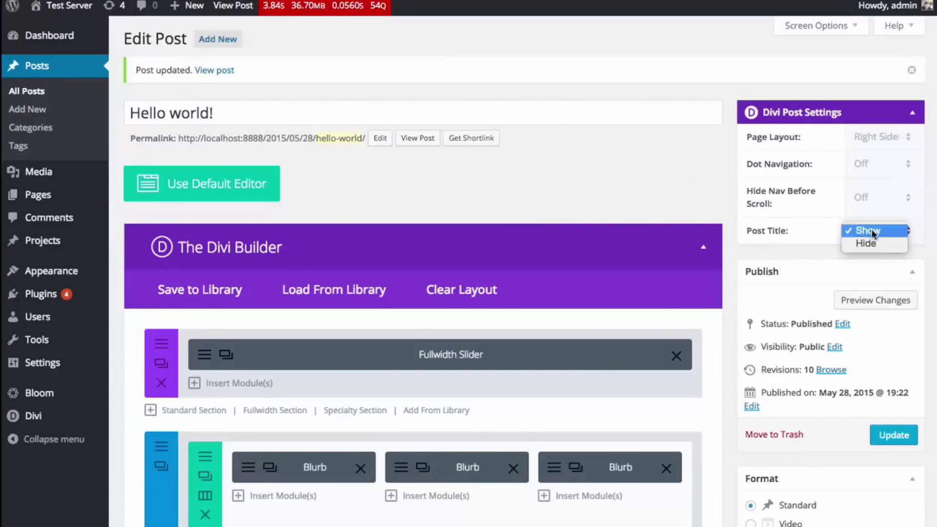
pyautogui.click(870, 242)
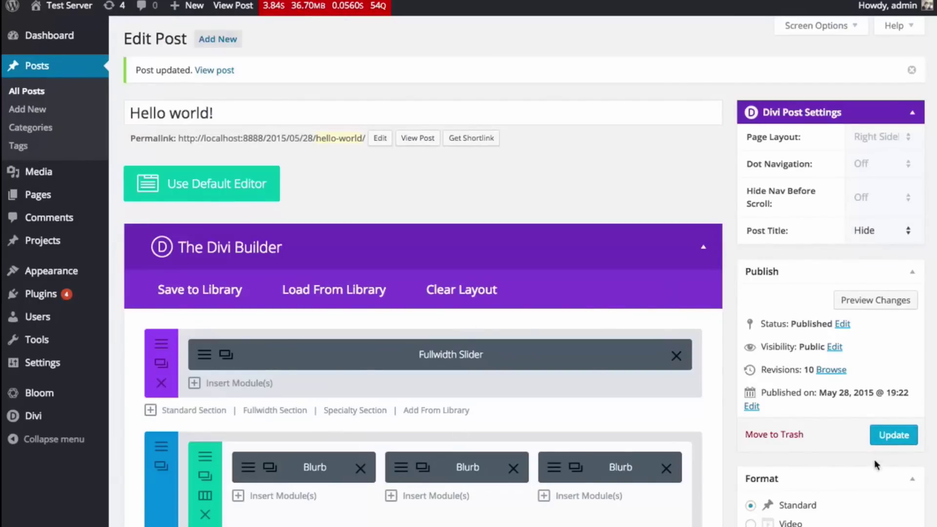
pyautogui.click(895, 437)
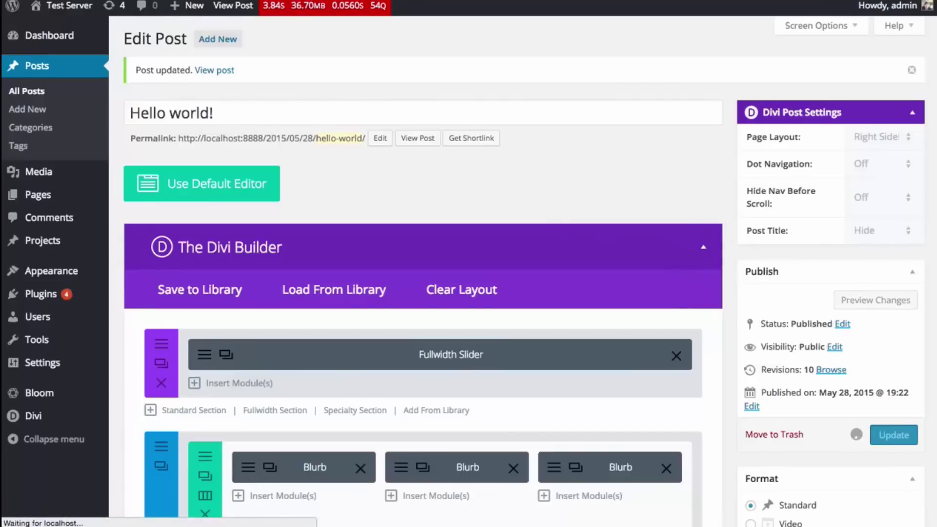
pyautogui.hotkey('ctrl', 'r')
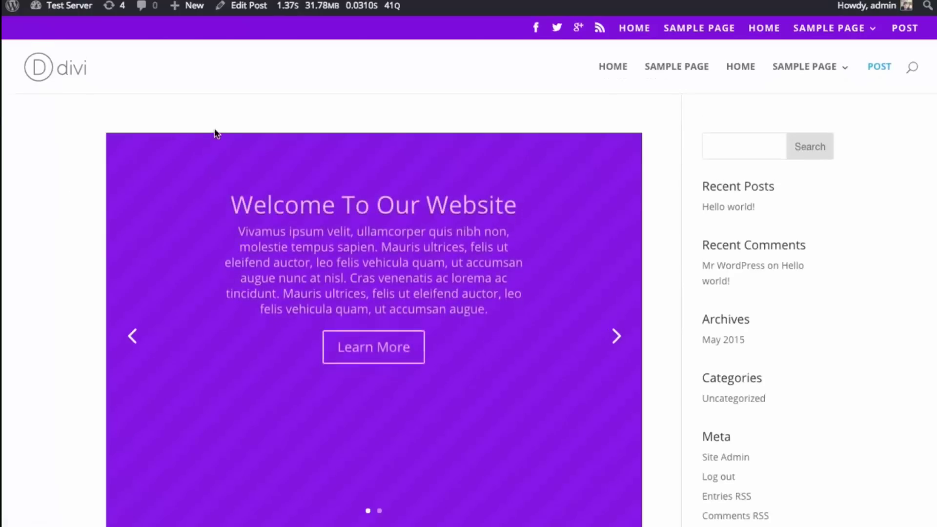
pyautogui.scroll(-10, 274, 152)
pyautogui.scroll(-5, 380, 157)
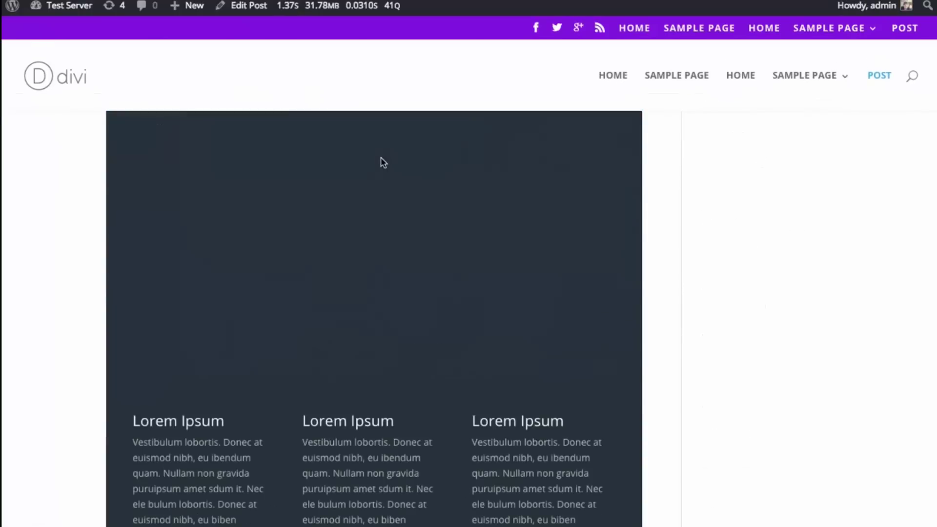
pyautogui.scroll(15, 380, 157)
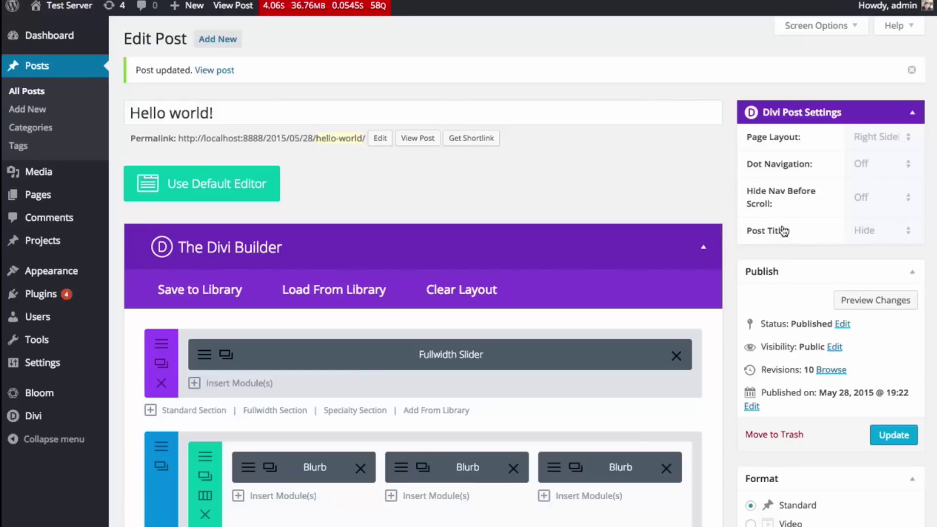
# Set the post's Page Layout to Full Width, update it, and review the reloaded published version
pyautogui.click(890, 137)
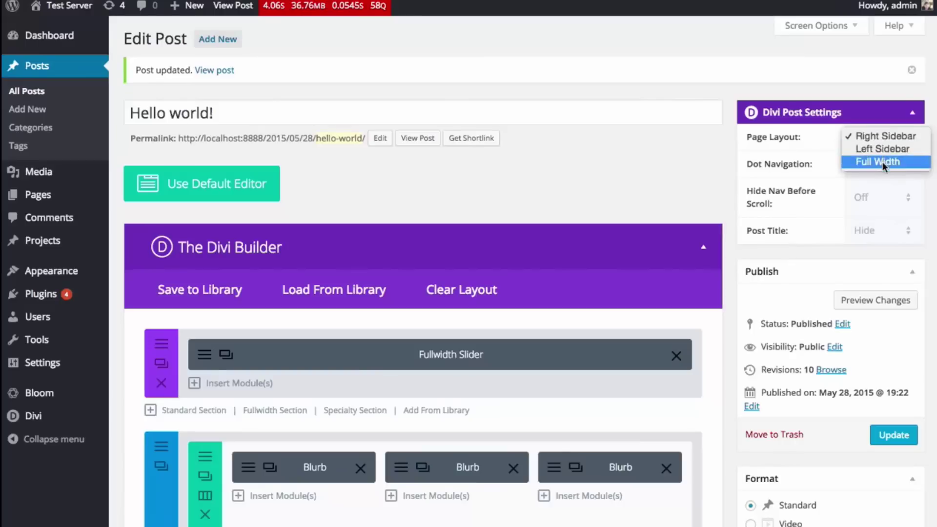
pyautogui.click(882, 162)
pyautogui.click(887, 433)
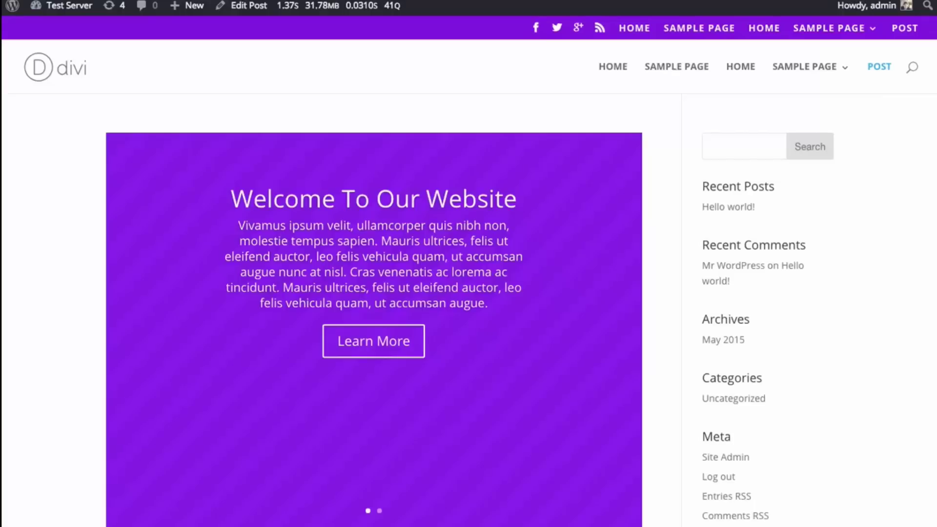
pyautogui.press('super+r')
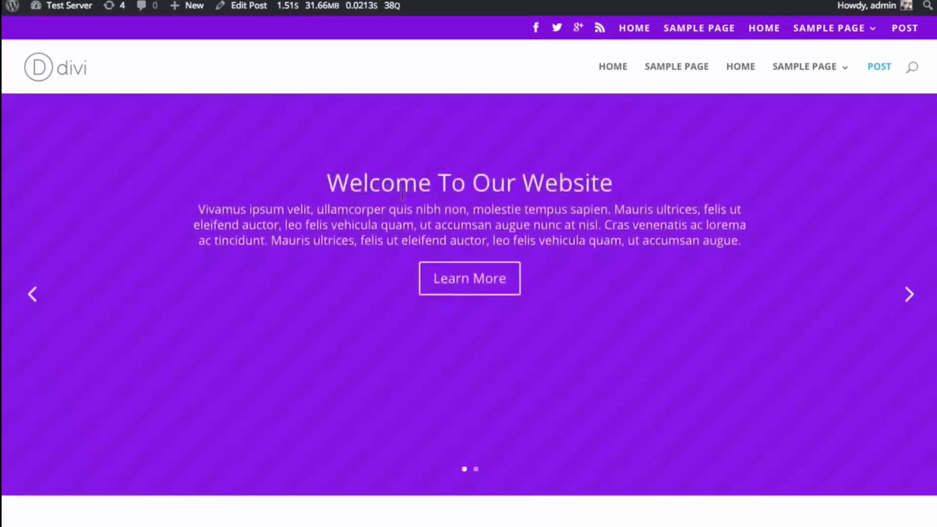
pyautogui.scroll(-10, 395, 190)
pyautogui.scroll(10, 402, 193)
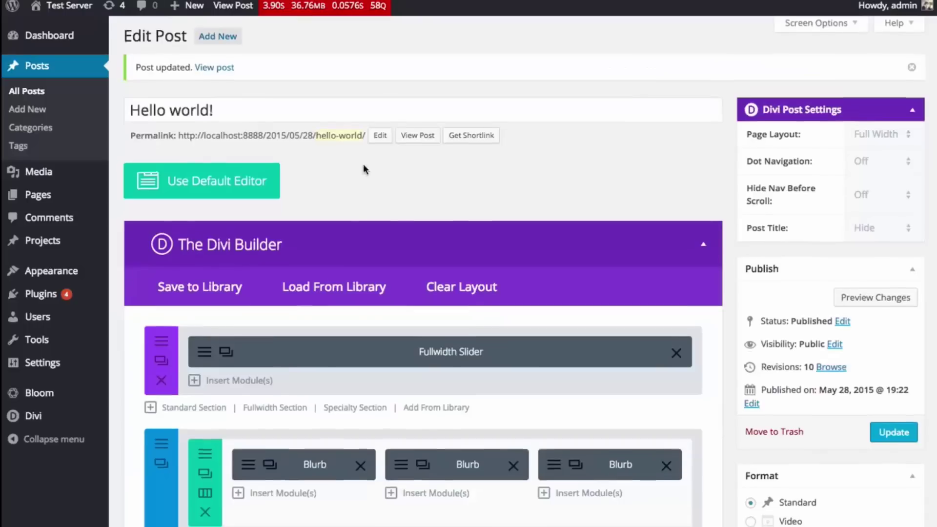
# Replace the Fullwidth Slider in the post's first section with a Fullwidth Post Title module
pyautogui.scroll(-3, 367, 157)
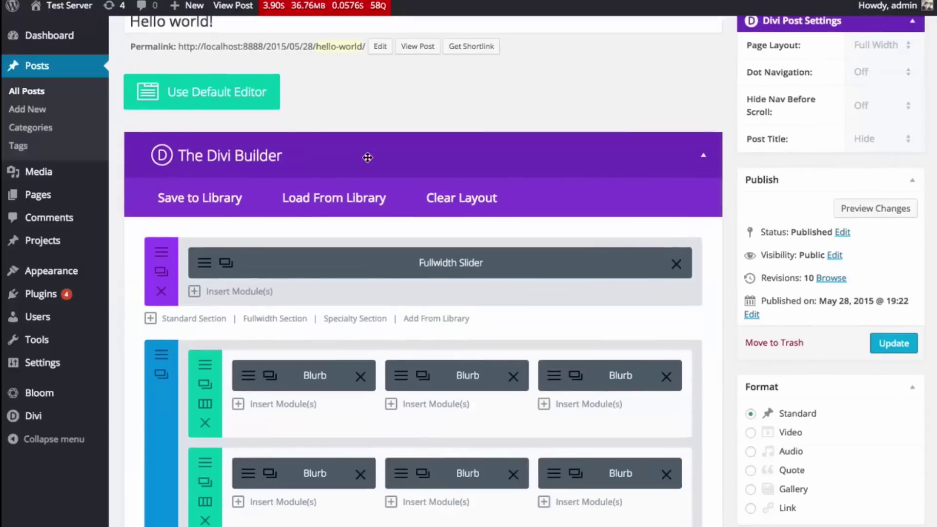
pyautogui.scroll(2, 367, 157)
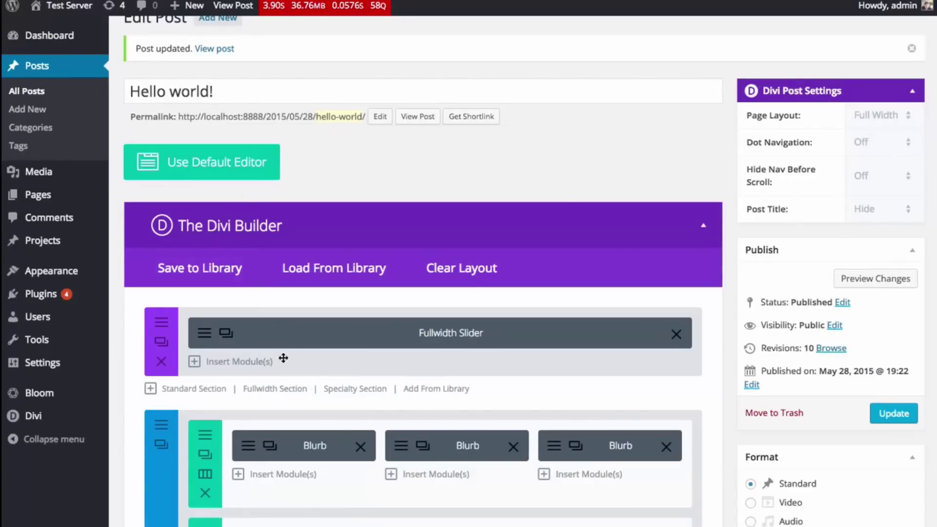
pyautogui.click(676, 334)
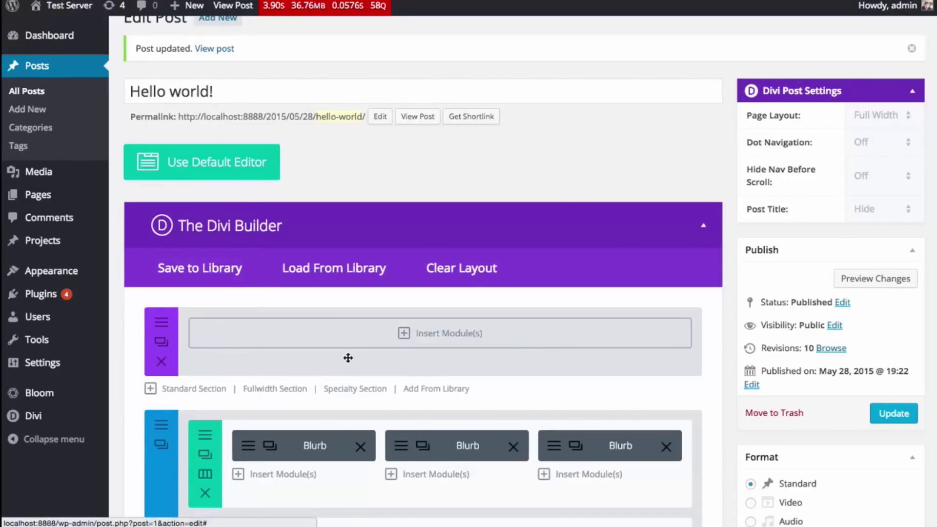
pyautogui.click(382, 336)
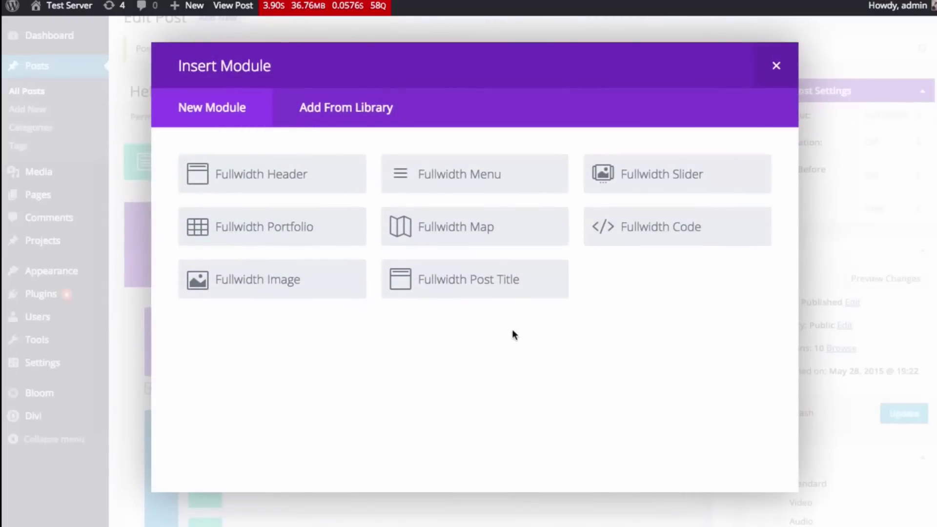
pyautogui.click(478, 287)
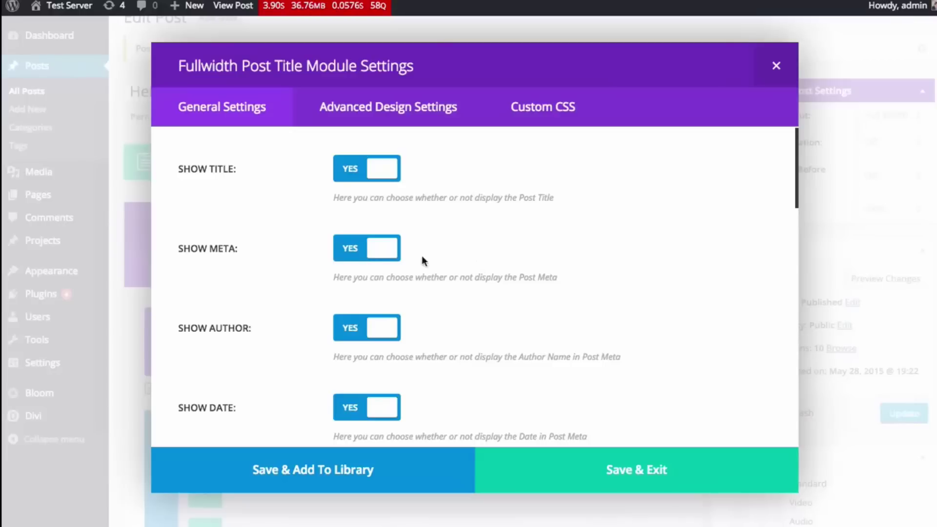
# Set the Fullwidth Post Title module's Date Format to "M j, Y", copied from its description and without the quotation mark
pyautogui.scroll(-1, 449, 253)
pyautogui.scroll(-1, 246, 215)
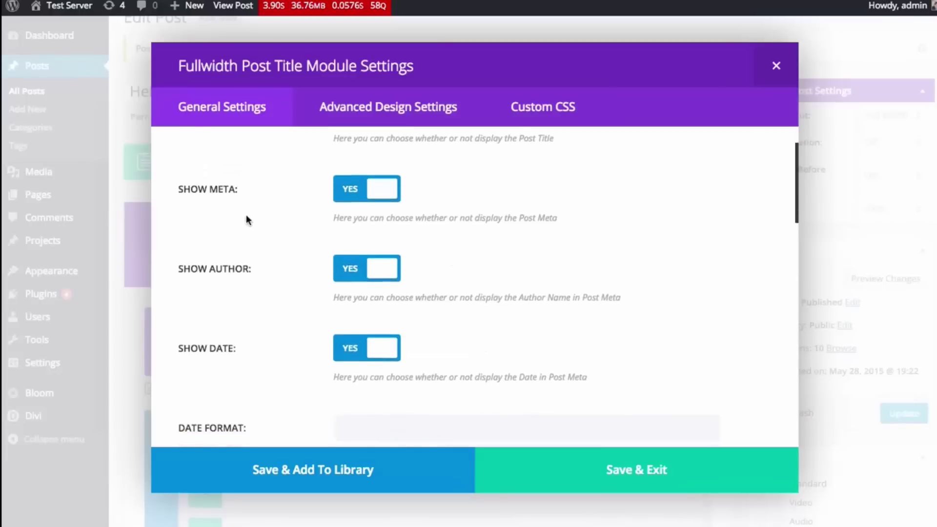
pyautogui.scroll(-1, 259, 232)
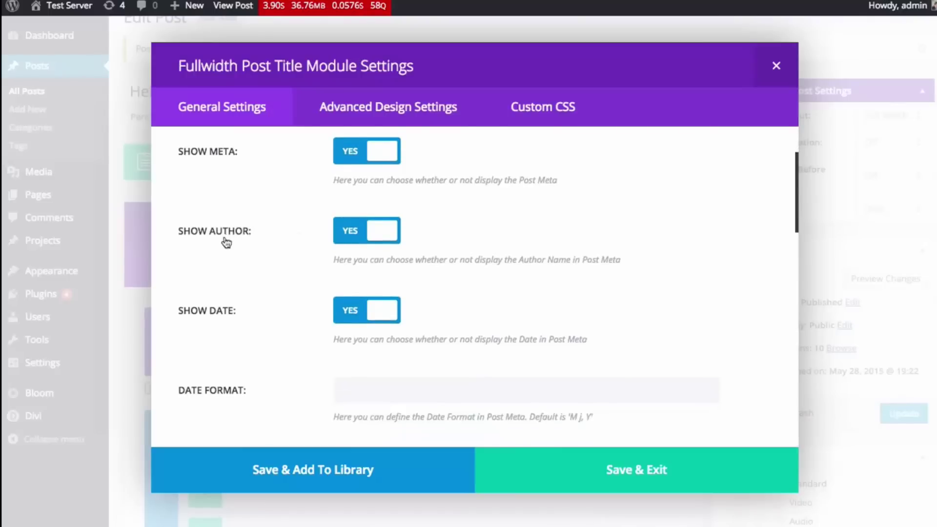
pyautogui.scroll(-3, 322, 238)
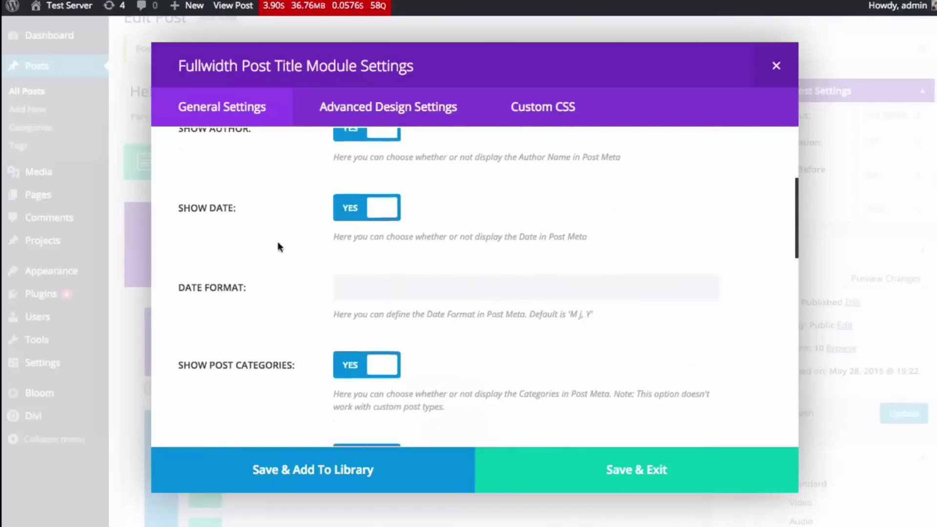
pyautogui.scroll(-2, 278, 241)
pyautogui.click(367, 239)
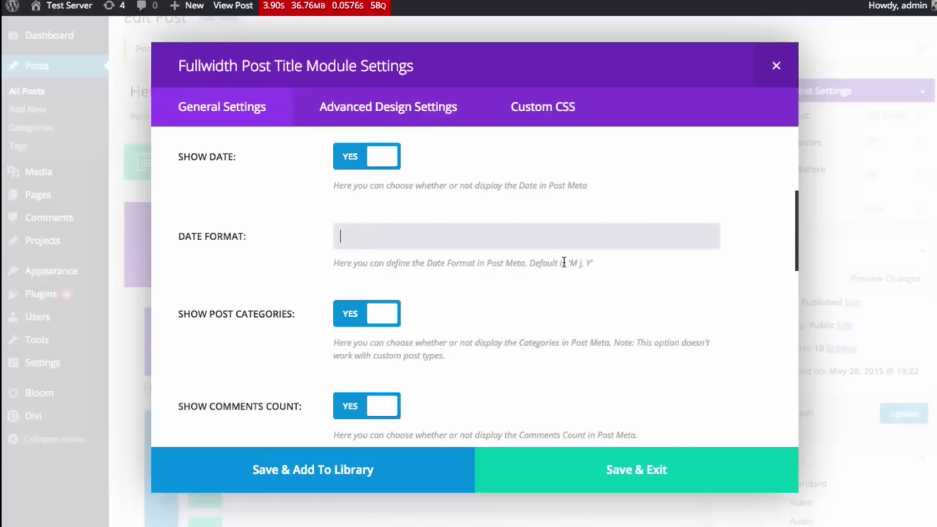
pyautogui.moveTo(572, 264); pyautogui.dragTo(592, 263)
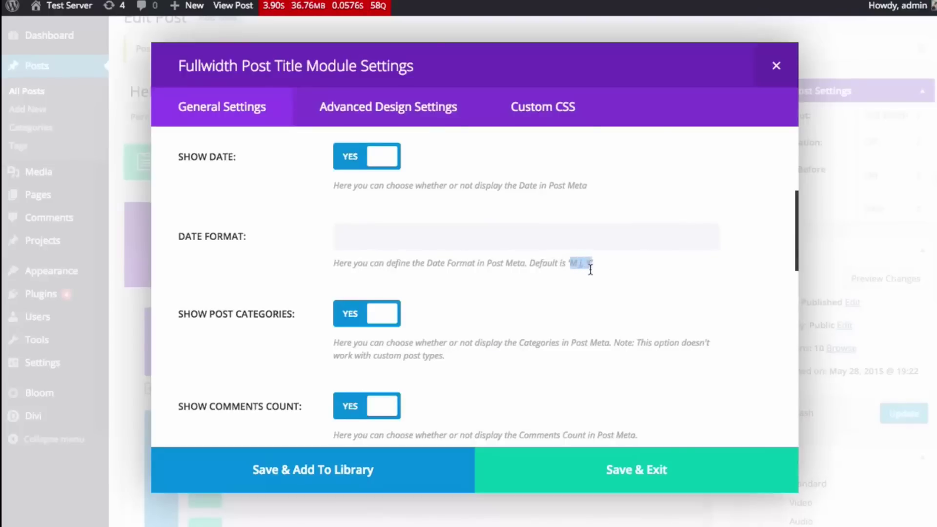
pyautogui.hotkey('ctrl', 'c')
pyautogui.click(461, 238)
pyautogui.hotkey('ctrl', 'v')
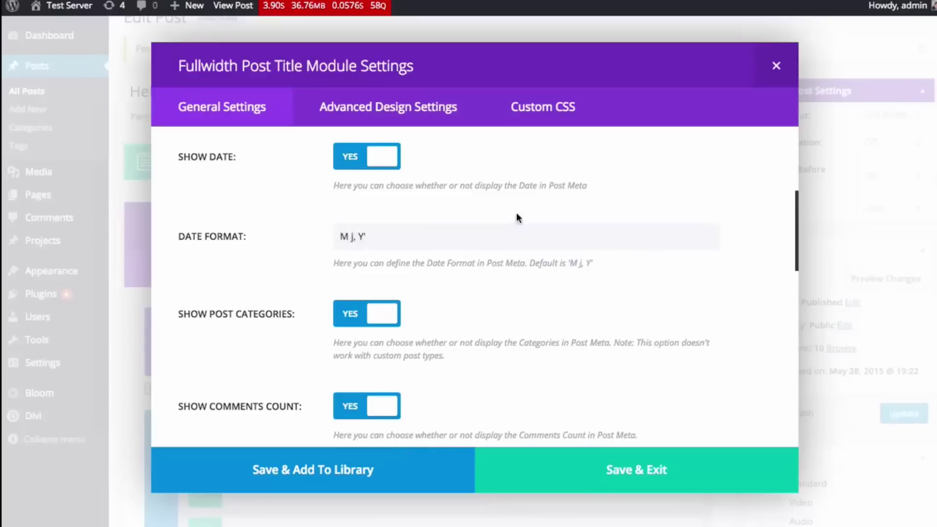
pyautogui.press('BackSpace')
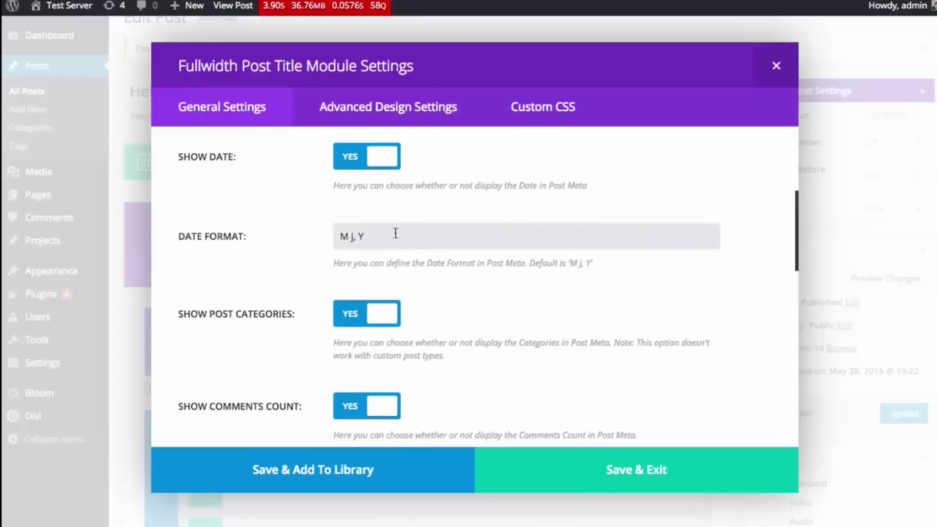
# Clear the Date Format of the Fullwidth Post Title module so it is left blank
pyautogui.moveTo(401, 237); pyautogui.dragTo(338, 241)
pyautogui.click(366, 236)
pyautogui.hotkey('ctrl', 'a')
pyautogui.press('BackSpace')
pyautogui.click(450, 192)
# Examine the module's remaining general settings, from categories, comments count and featured image placement to text options, admin label and CSS fields
pyautogui.scroll(-1, 454, 191)
pyautogui.scroll(-2, 326, 169)
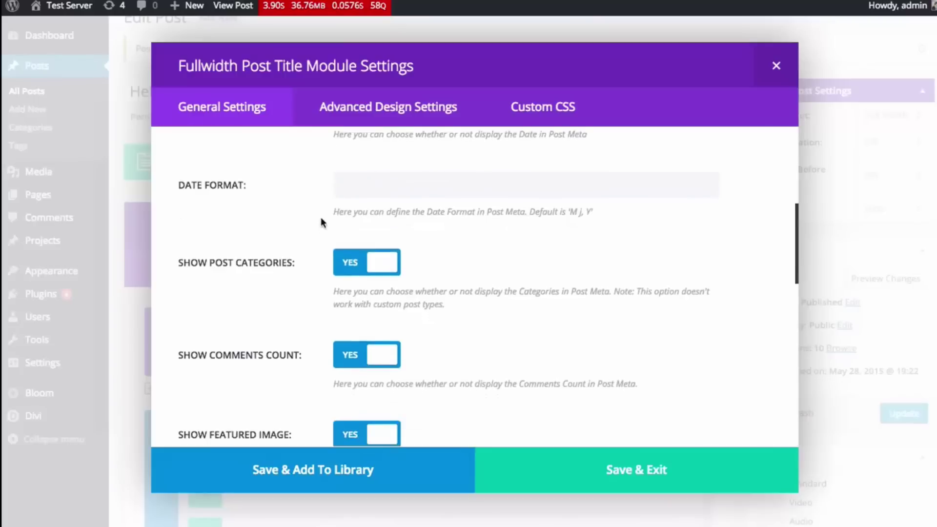
pyautogui.scroll(-3, 289, 257)
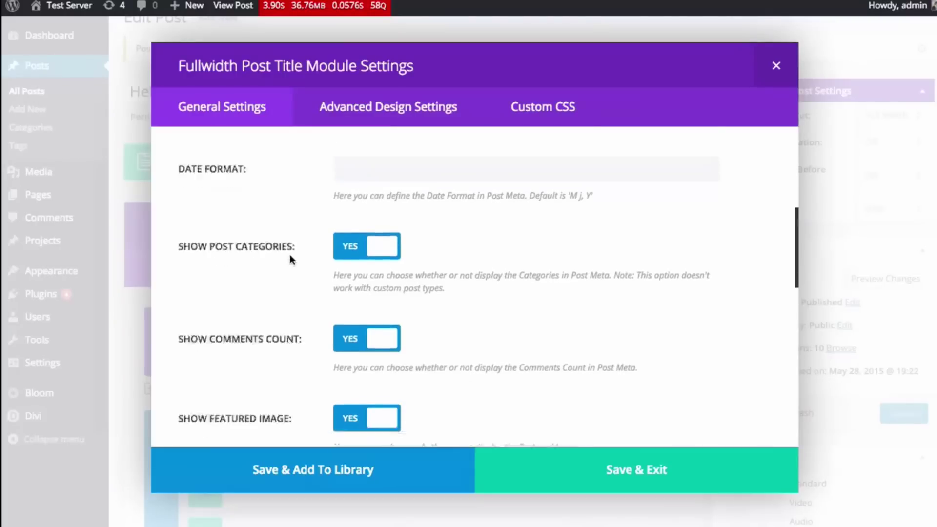
pyautogui.scroll(-3, 263, 283)
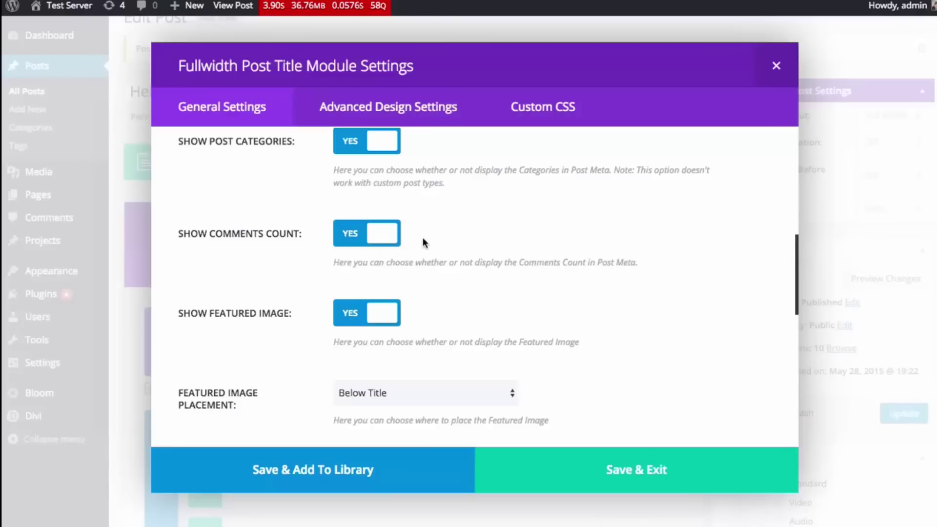
pyautogui.scroll(-2, 418, 200)
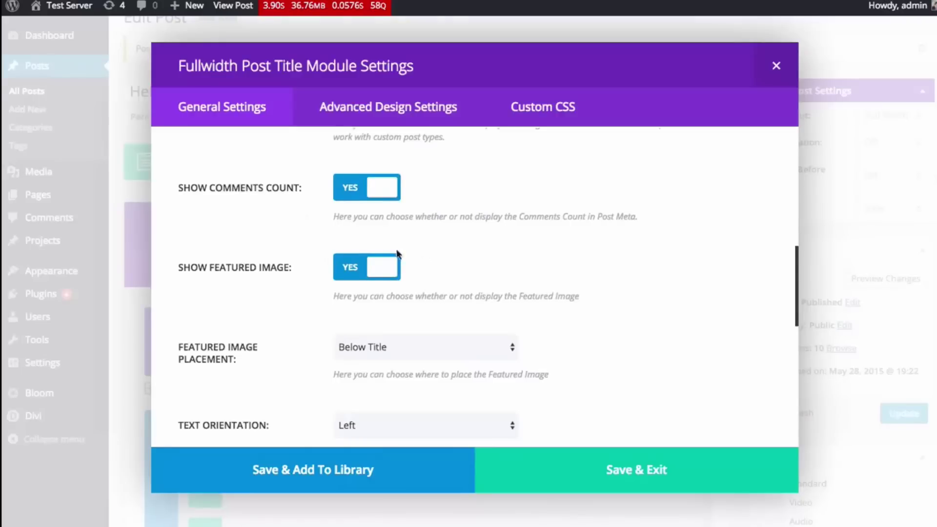
pyautogui.scroll(-4, 286, 189)
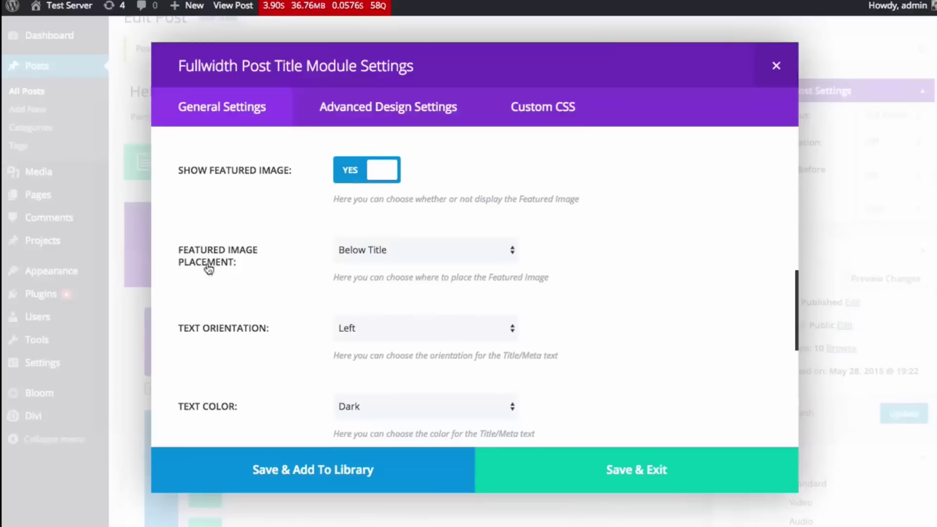
pyautogui.click(370, 248)
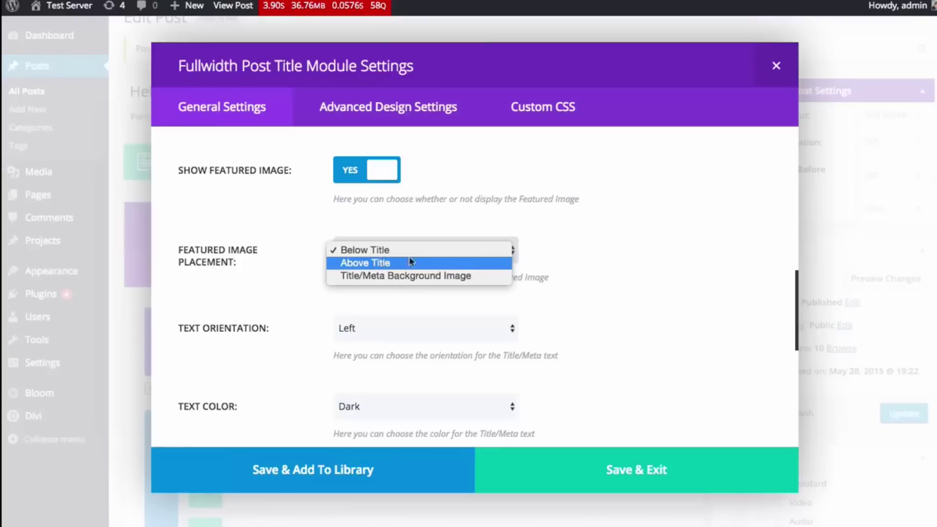
pyautogui.click(599, 251)
pyautogui.scroll(-2, 587, 255)
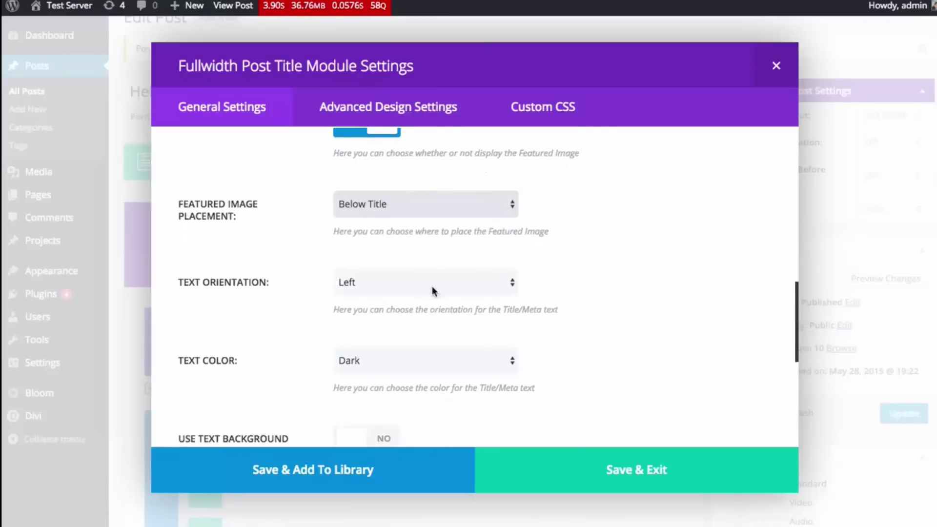
pyautogui.scroll(-3, 452, 276)
pyautogui.scroll(-4, 448, 278)
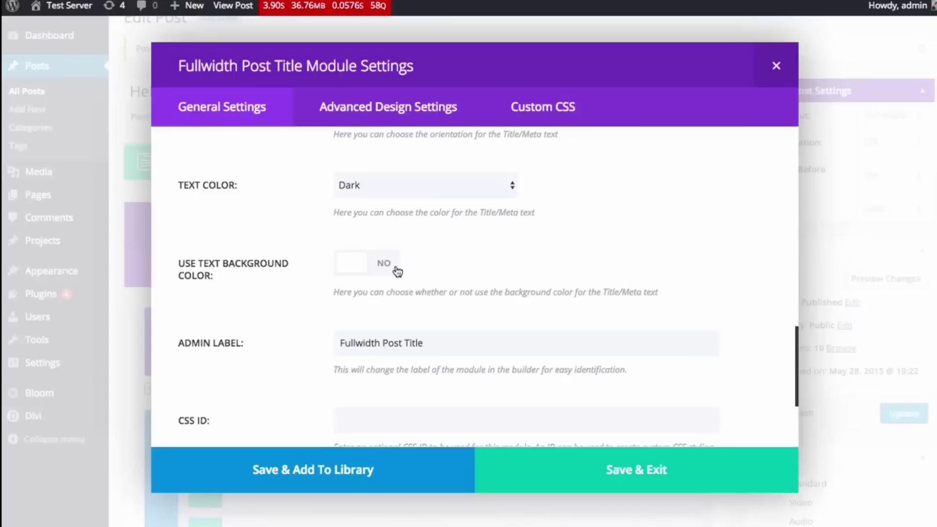
pyautogui.scroll(-3, 282, 260)
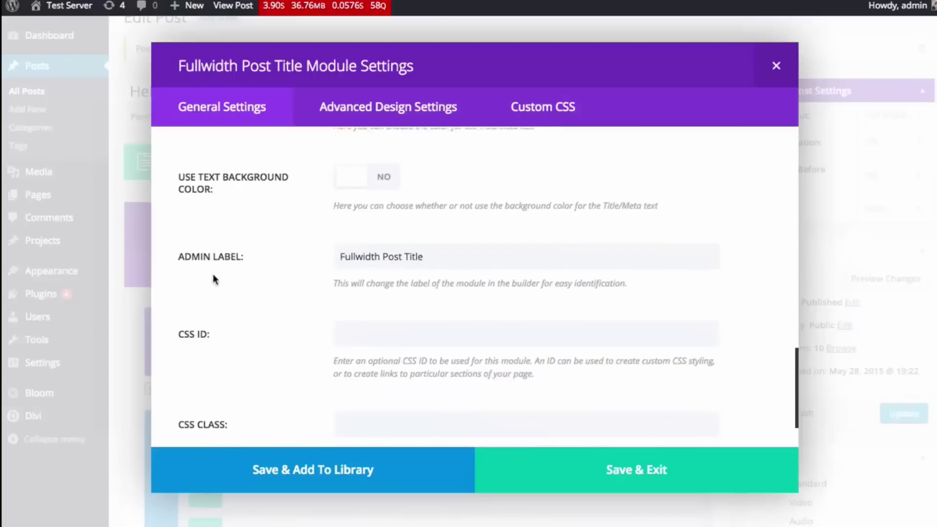
pyautogui.scroll(-3, 228, 263)
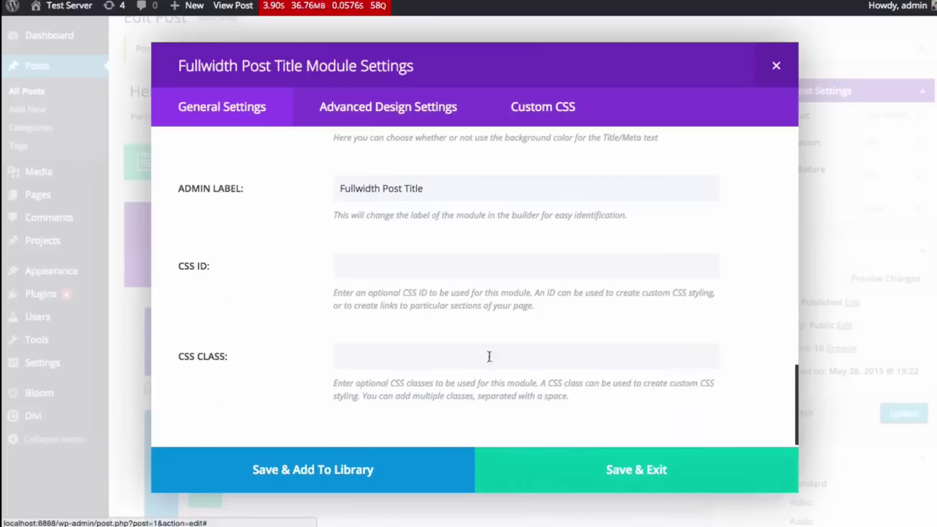
pyautogui.scroll(20, 285, 361)
pyautogui.scroll(-10, 286, 355)
pyautogui.scroll(-10, 287, 353)
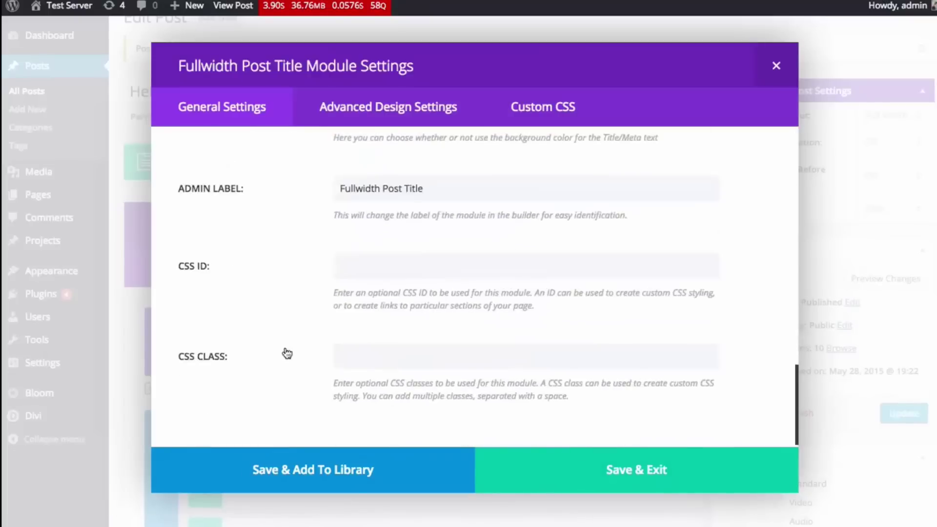
# Save the Fullwidth Post Title module, update the post, and review the published version
pyautogui.click(567, 461)
pyautogui.click(893, 413)
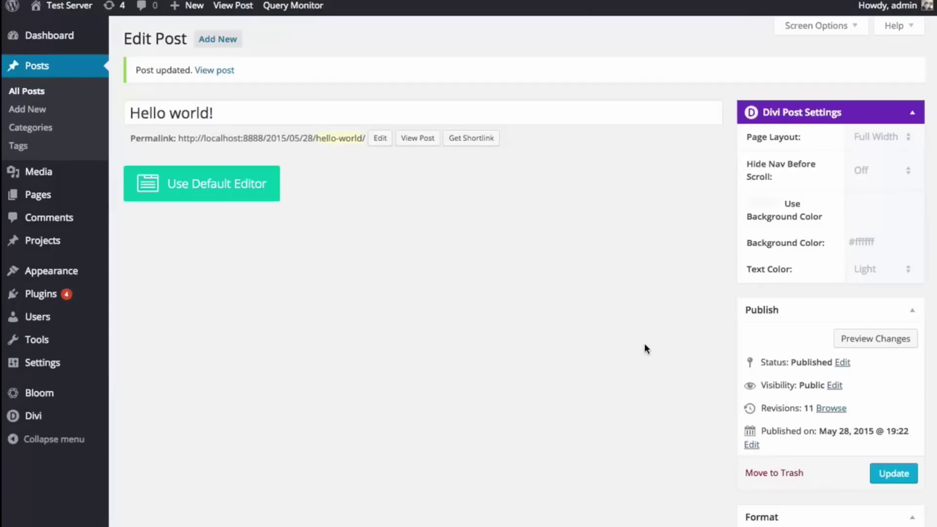
pyautogui.click(418, 139)
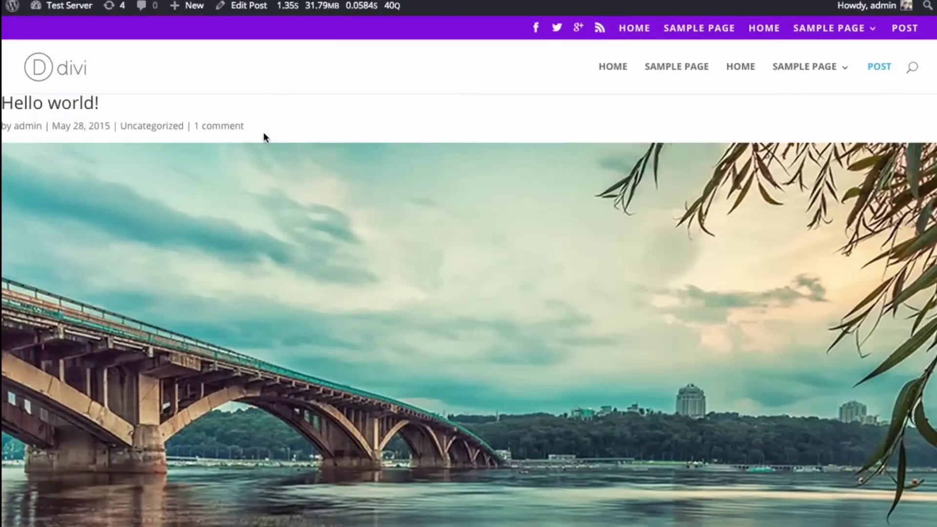
pyautogui.scroll(-5, 263, 131)
pyautogui.scroll(-8, 266, 129)
pyautogui.scroll(13, 271, 130)
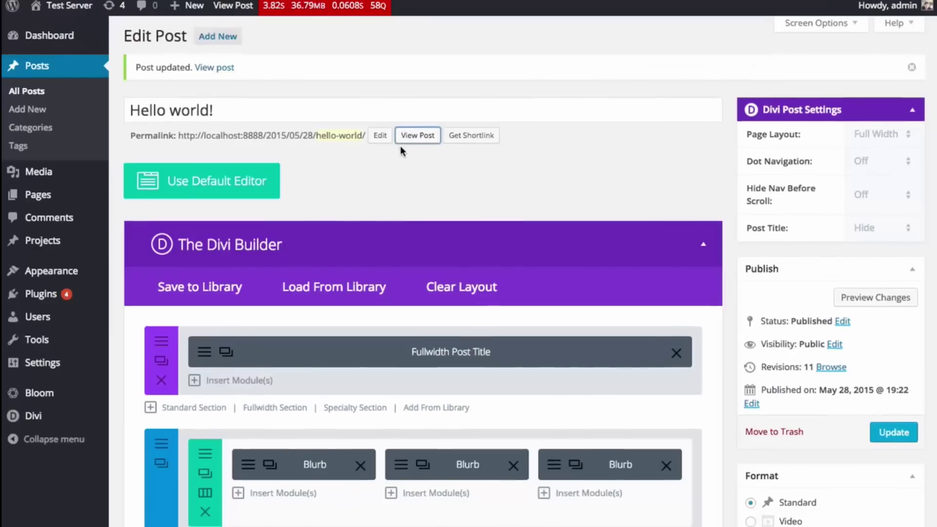
# Set the Fullwidth Post Title module's Featured Image Placement to Title/Meta Background Image
pyautogui.scroll(-2, 223, 277)
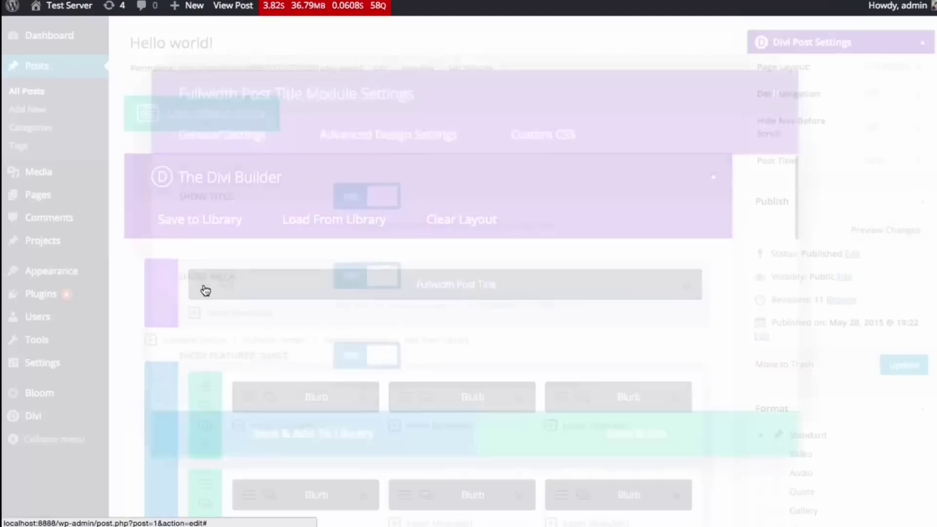
pyautogui.click(226, 284)
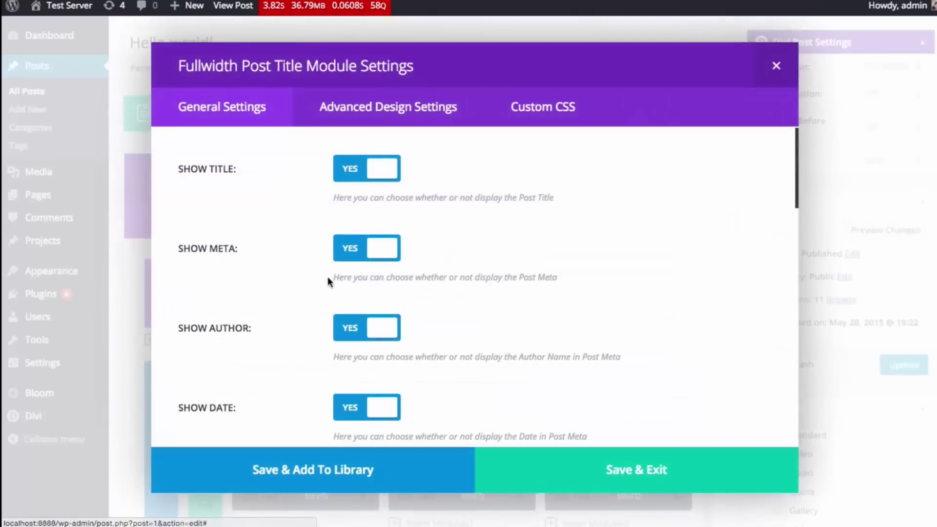
pyautogui.scroll(-10, 675, 244)
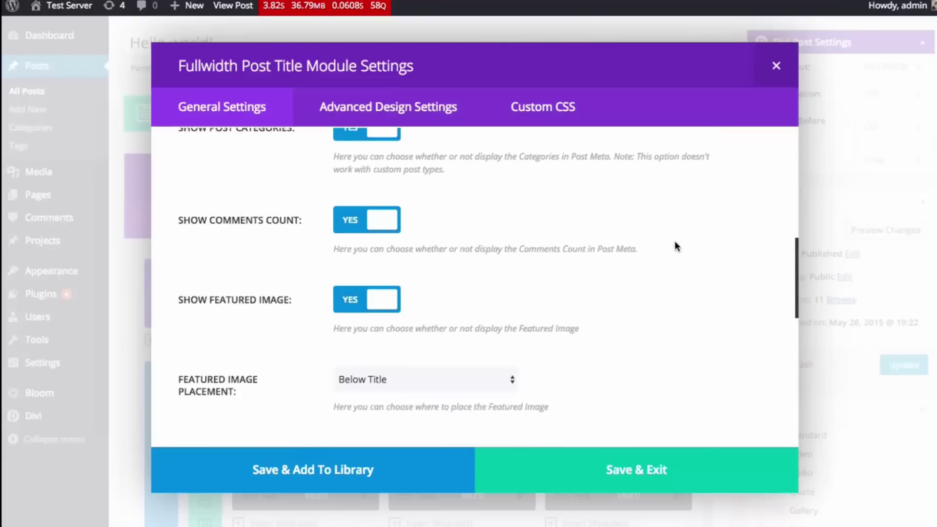
pyautogui.scroll(-1, 675, 245)
pyautogui.click(393, 296)
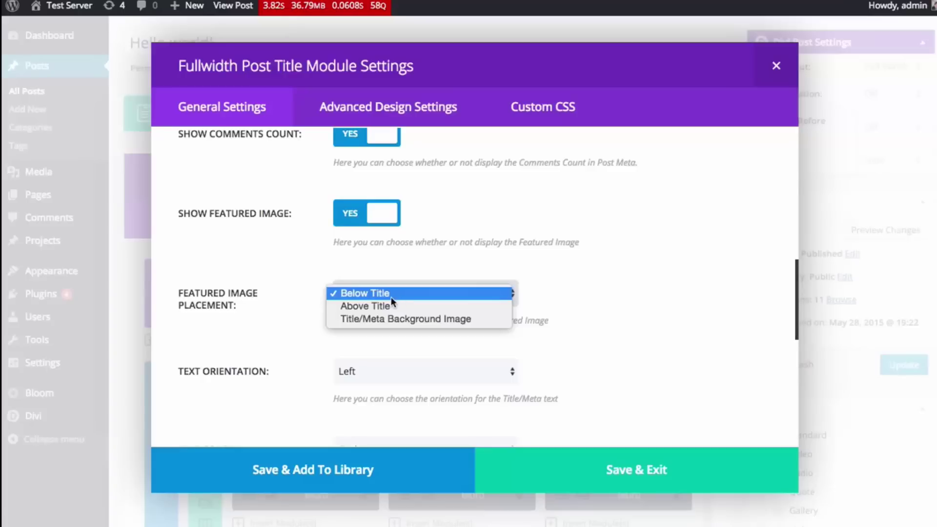
pyautogui.click(393, 318)
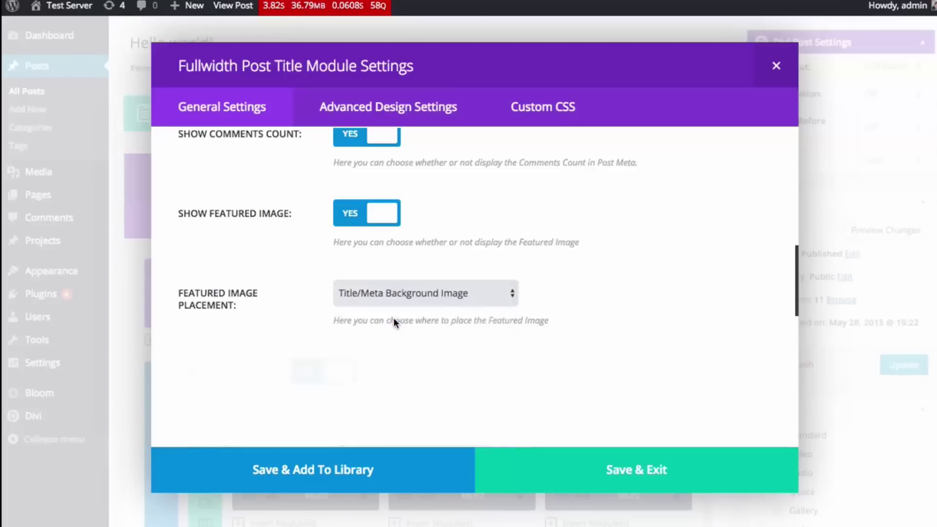
# Set the featured image's Parallax Method to True Parallax, with Use Parallax Effect set to Yes
pyautogui.scroll(-3, 689, 289)
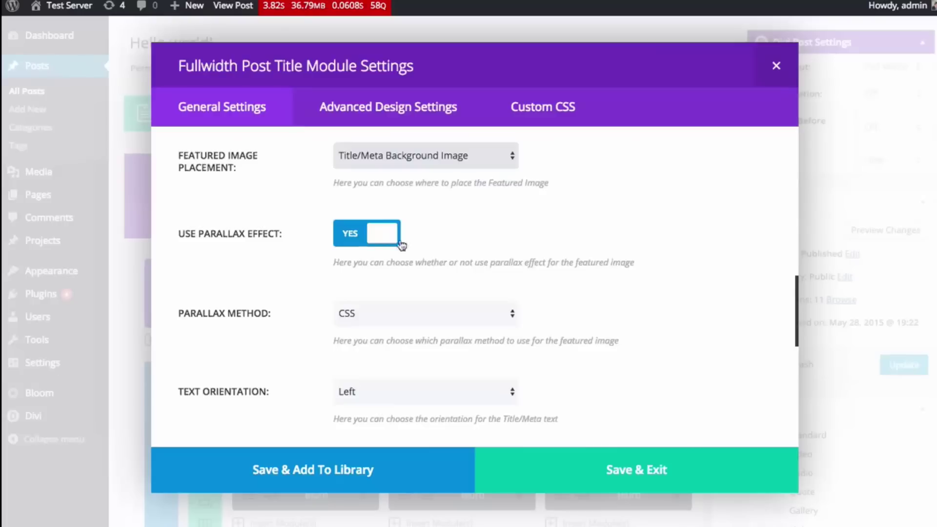
pyautogui.click(381, 238)
pyautogui.click(382, 236)
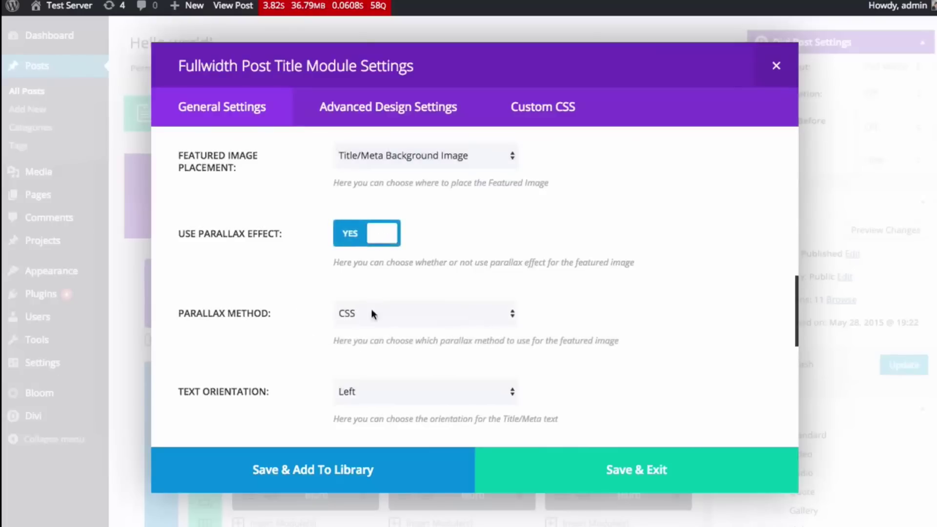
pyautogui.click(380, 316)
pyautogui.click(483, 325)
# Set the module's Text Orientation to Center and its Text Color to Light
pyautogui.scroll(-2, 523, 307)
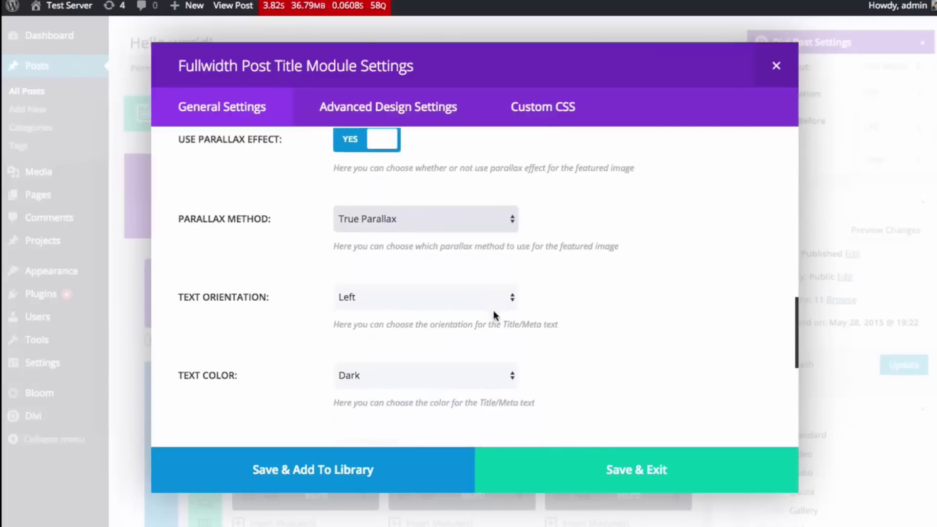
pyautogui.click(440, 299)
pyautogui.click(423, 310)
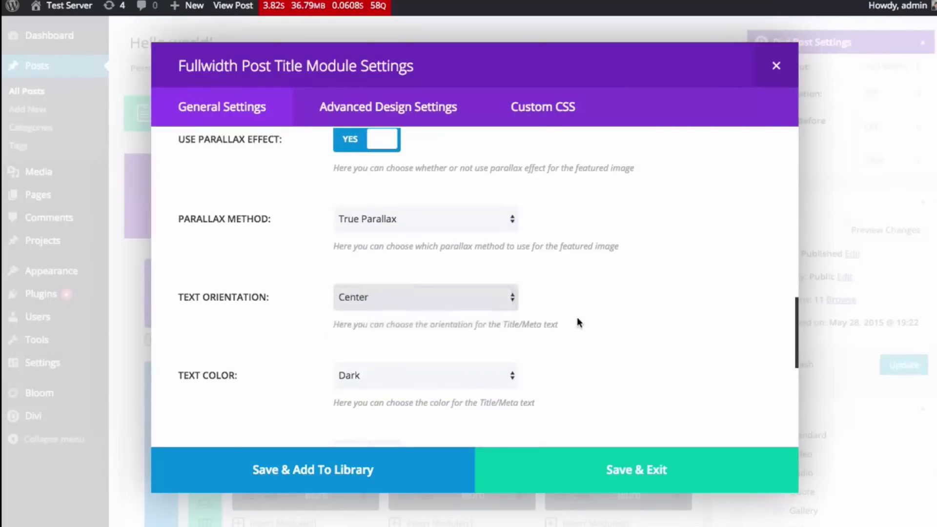
pyautogui.scroll(-2, 537, 318)
pyautogui.click(423, 256)
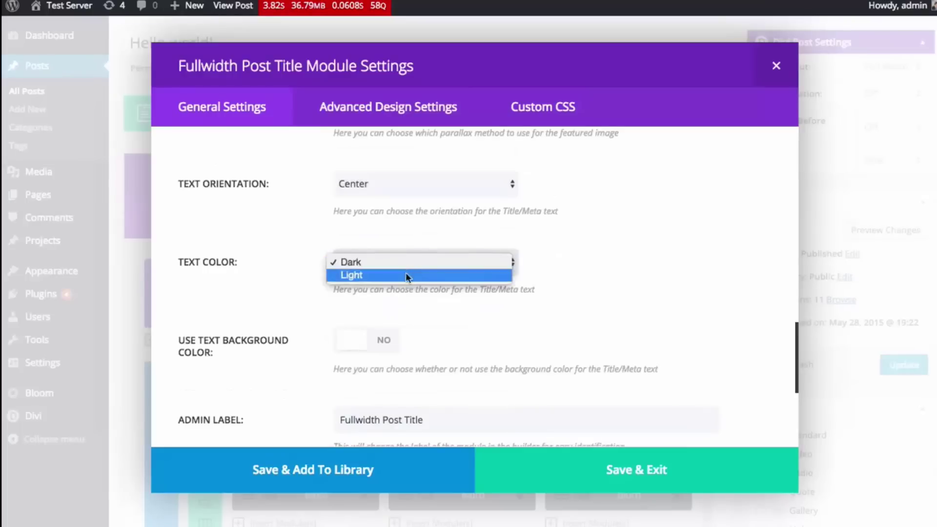
pyautogui.click(408, 273)
# Enable the text background color for the title and set it to fully opaque purple, #8224e3
pyautogui.scroll(-1, 439, 298)
pyautogui.scroll(-2, 440, 298)
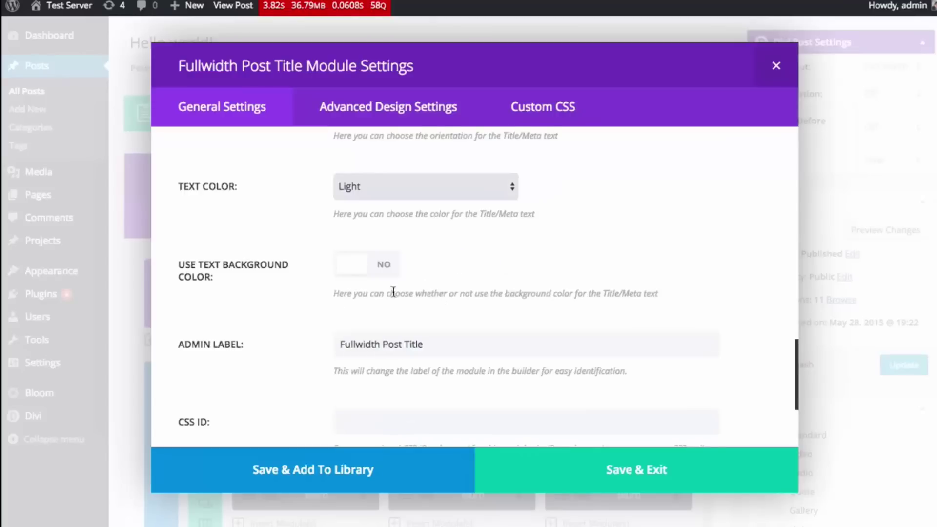
pyautogui.click(370, 268)
pyautogui.click(440, 341)
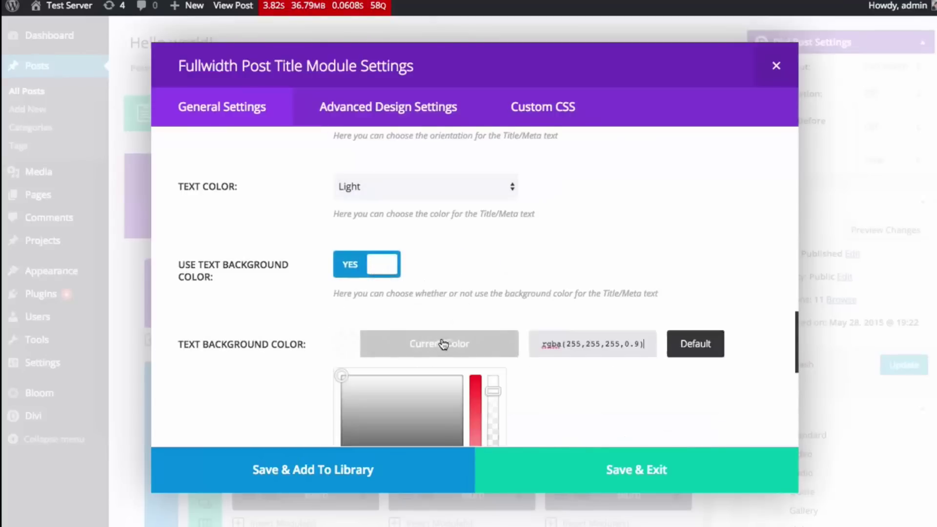
pyautogui.scroll(-2, 444, 332)
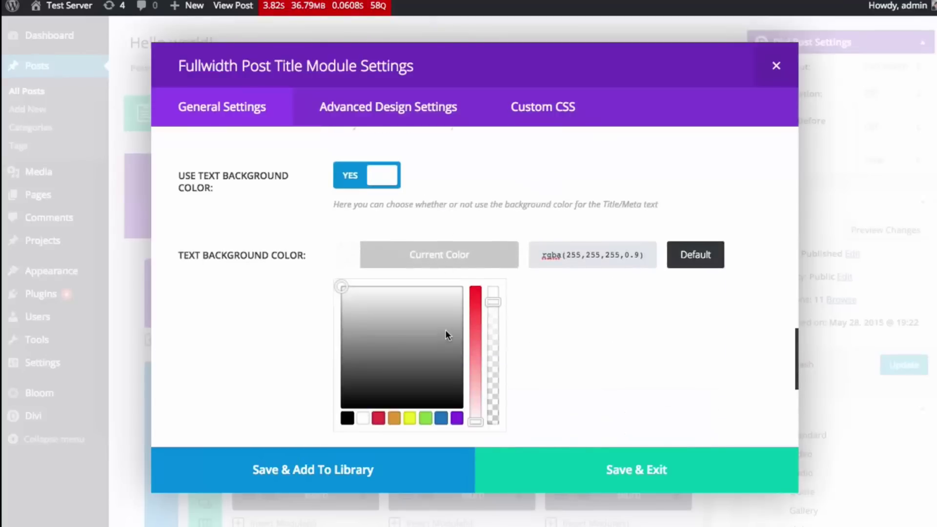
pyautogui.click(454, 418)
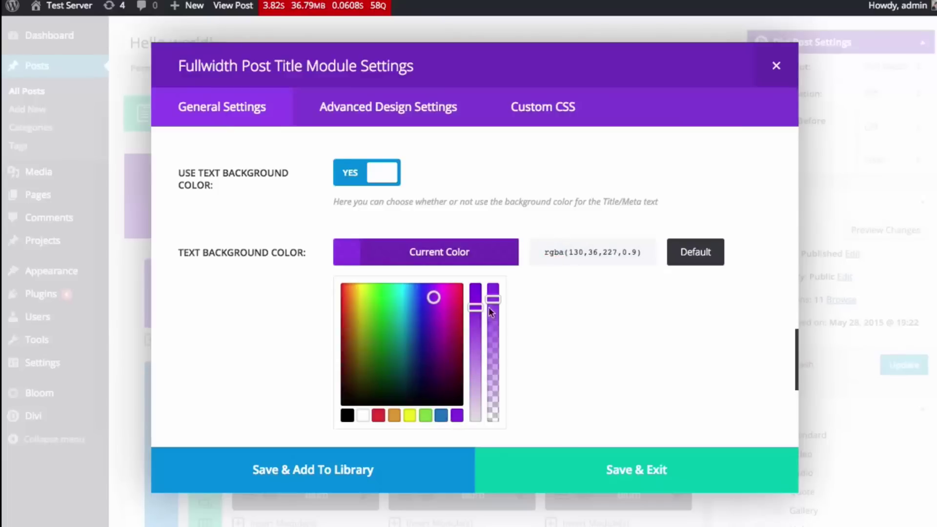
pyautogui.moveTo(495, 298); pyautogui.dragTo(502, 271)
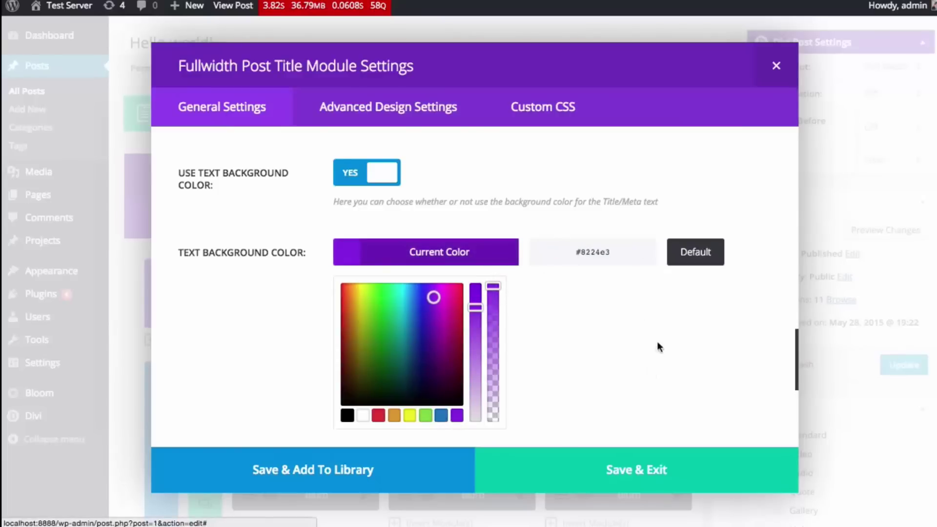
# Save the restyled title module, update the post, and review the title over its parallax background on the published page
pyautogui.click(648, 476)
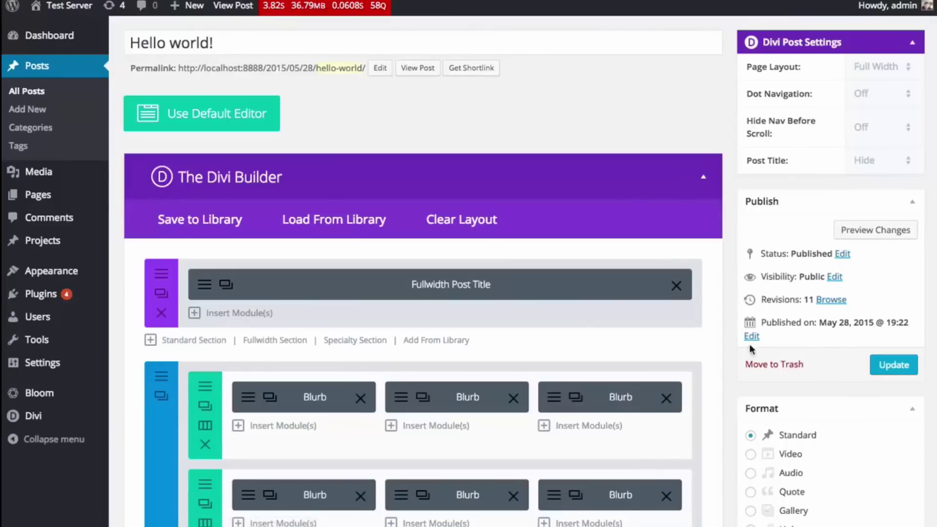
pyautogui.click(894, 364)
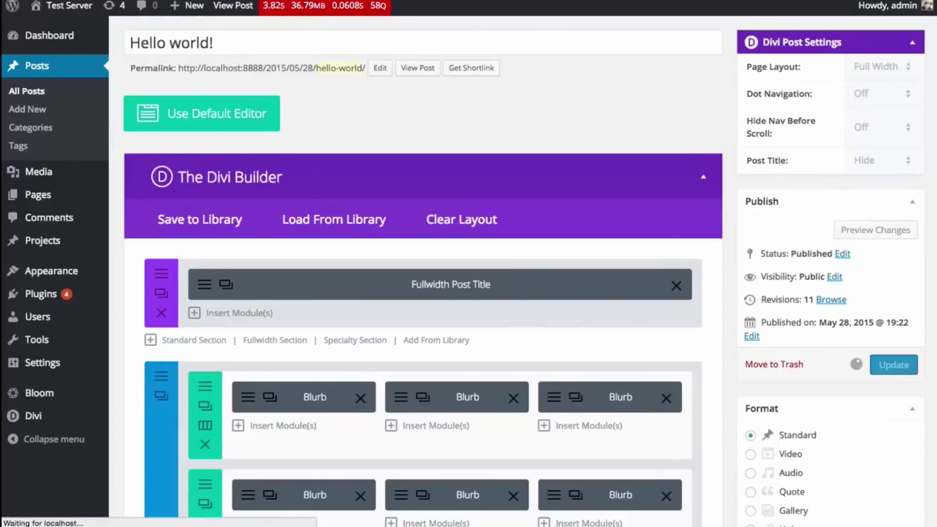
pyautogui.click(420, 73)
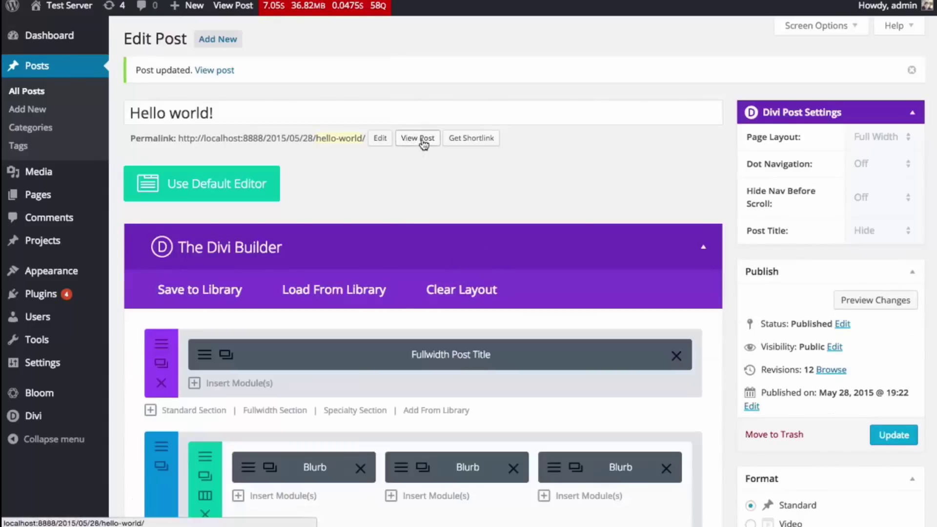
pyautogui.click(239, 5)
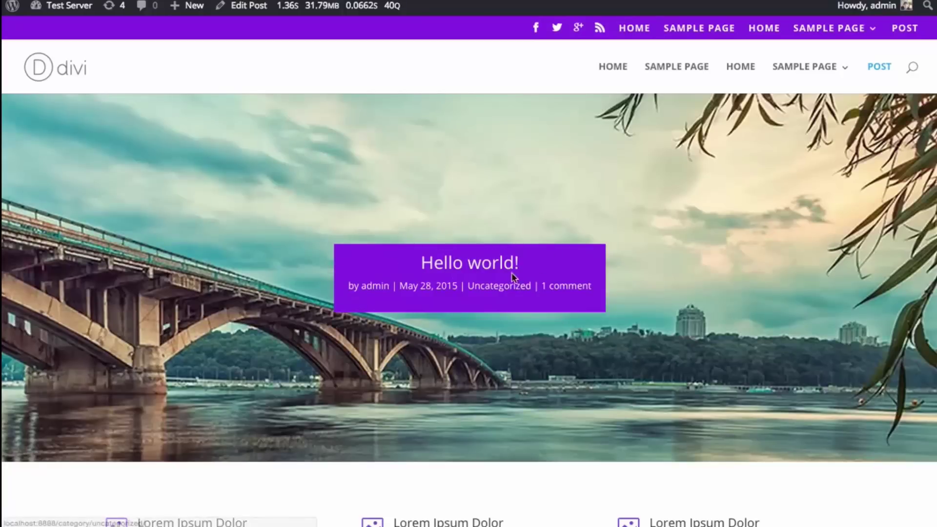
pyautogui.scroll(-3, 528, 268)
pyautogui.scroll(3, 585, 266)
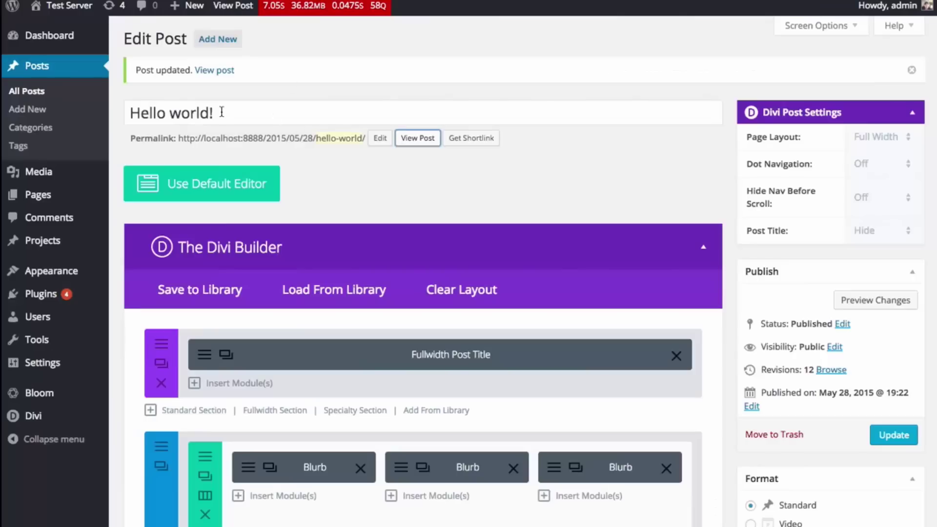
# Retitle the post "This Is A Blog Post", update it, and reload the published page
pyautogui.tripleClick(229, 113)
pyautogui.write('This Is')
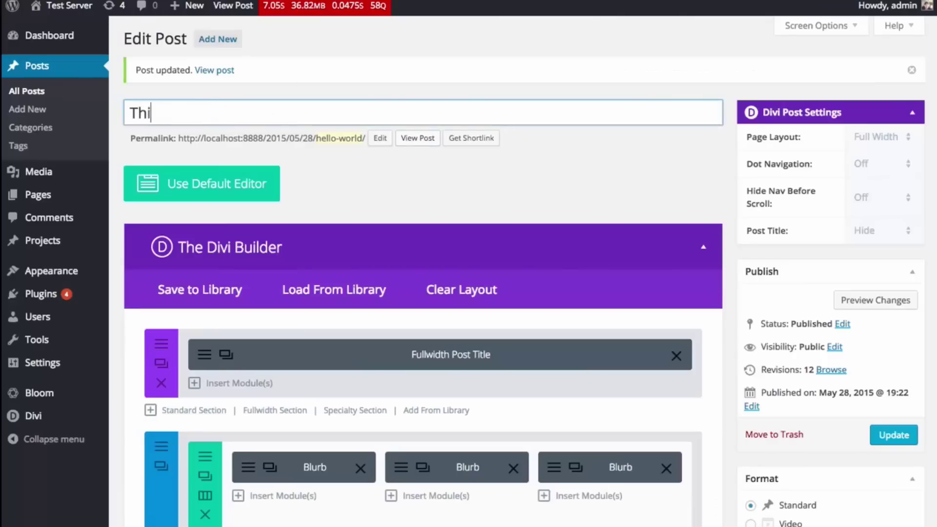
pyautogui.write(' A Blog Post')
pyautogui.click(885, 434)
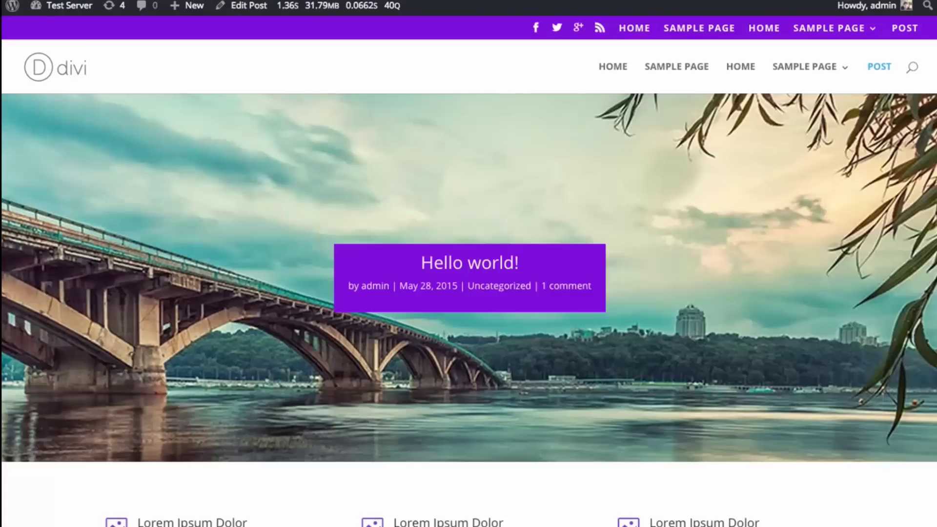
pyautogui.press('super+r')
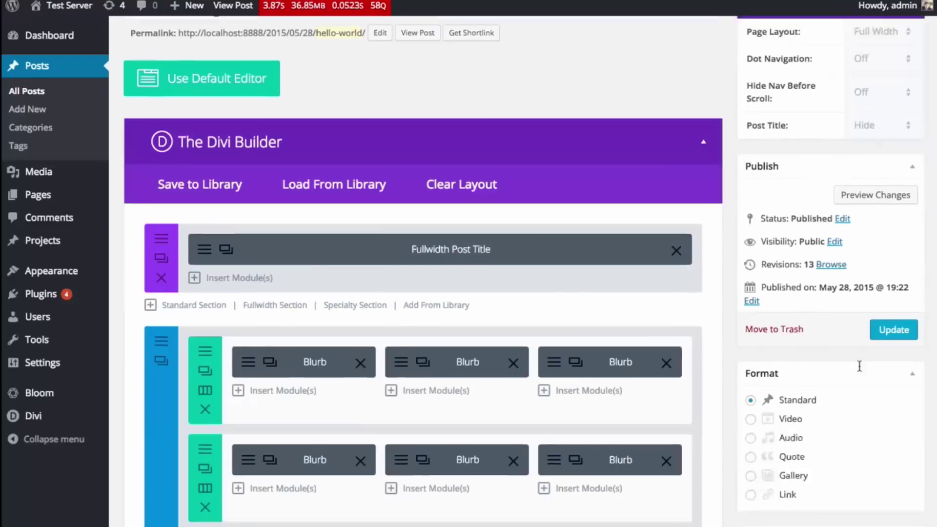
# Remove the post's bridge featured image and set the pebble beach photo from the media library as the new featured image
pyautogui.scroll(-6, 857, 366)
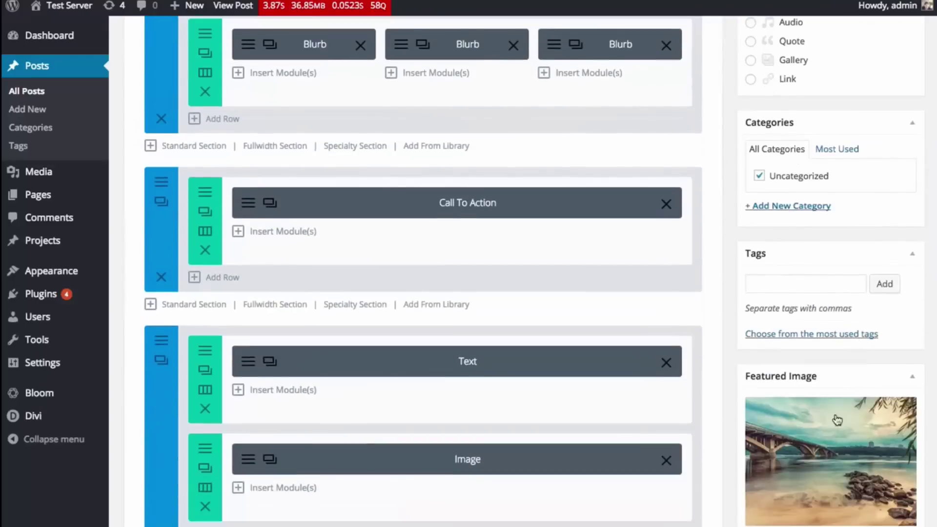
pyautogui.scroll(-2, 837, 420)
pyautogui.click(805, 446)
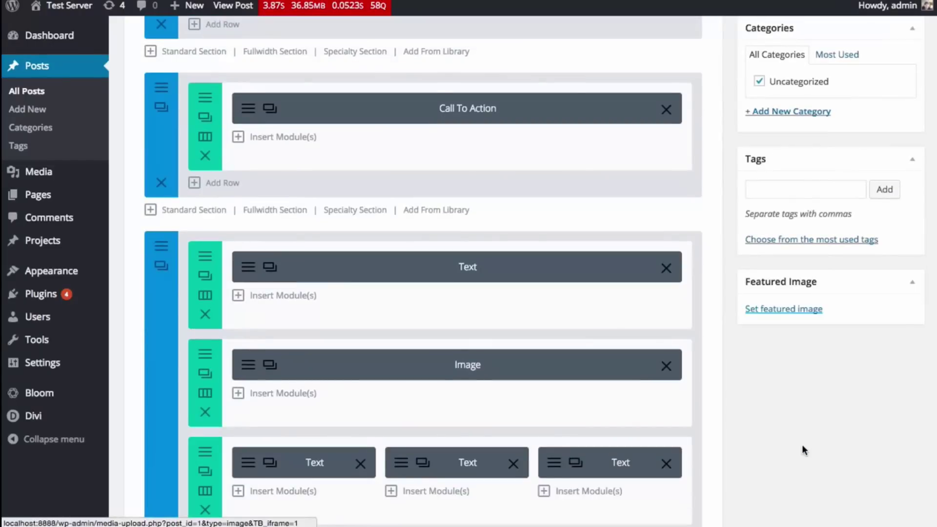
pyautogui.click(783, 310)
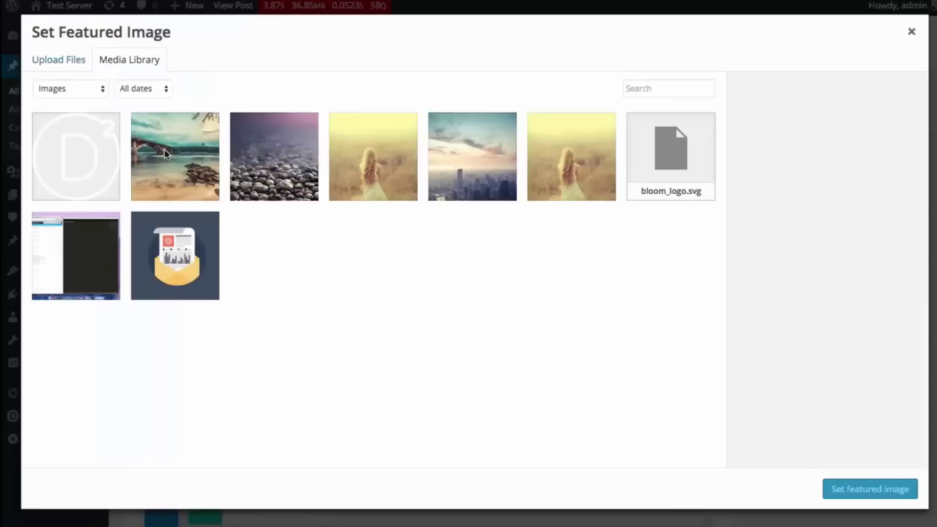
pyautogui.click(259, 154)
pyautogui.click(831, 490)
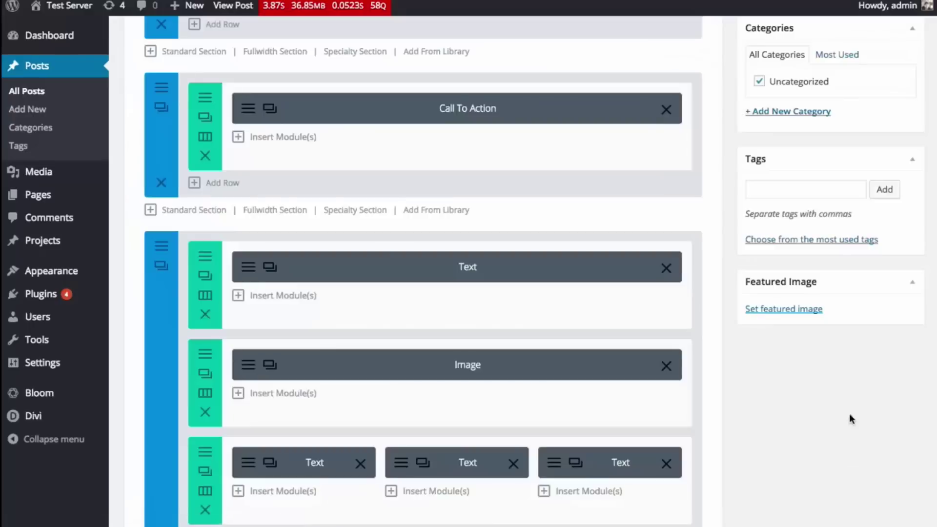
# Update the post and view the new title and featured image in the published page's header
pyautogui.scroll(8, 849, 418)
pyautogui.click(893, 235)
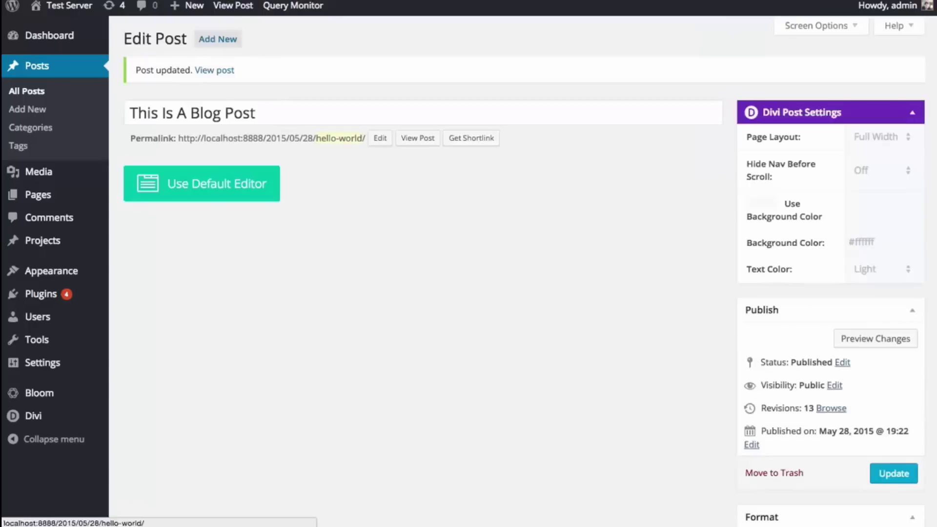
pyautogui.click(215, 71)
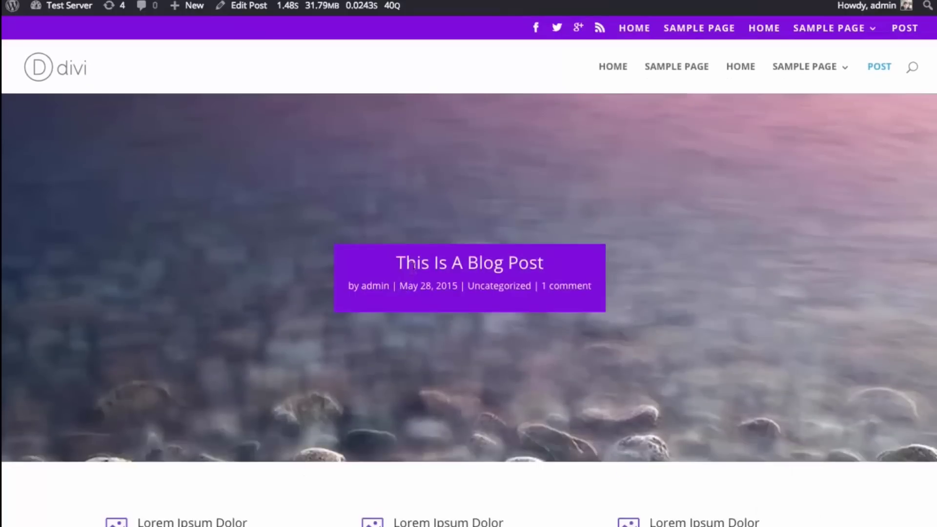
pyautogui.moveTo(401, 262); pyautogui.dragTo(556, 268)
pyautogui.click(683, 251)
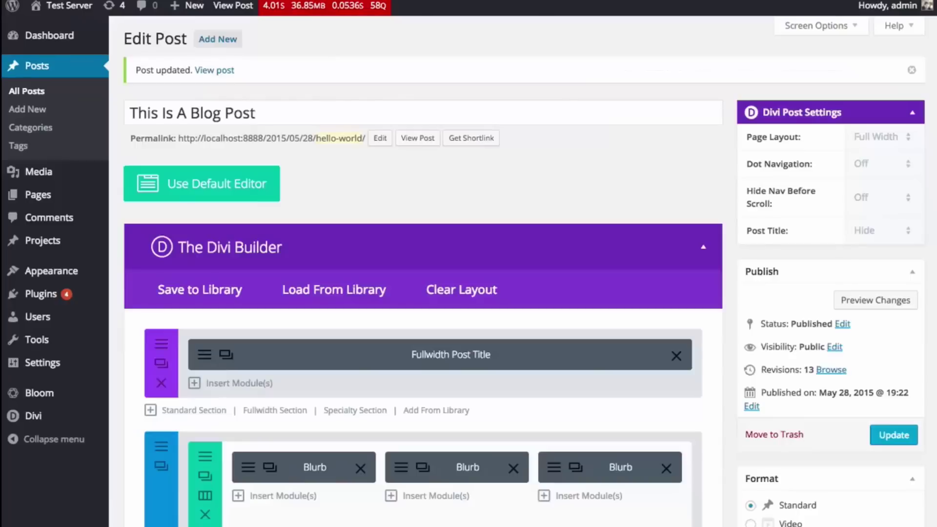
# Set the post's Page Layout to Right Sidebar, update it, and review the sidebar layout on the published page
pyautogui.click(882, 135)
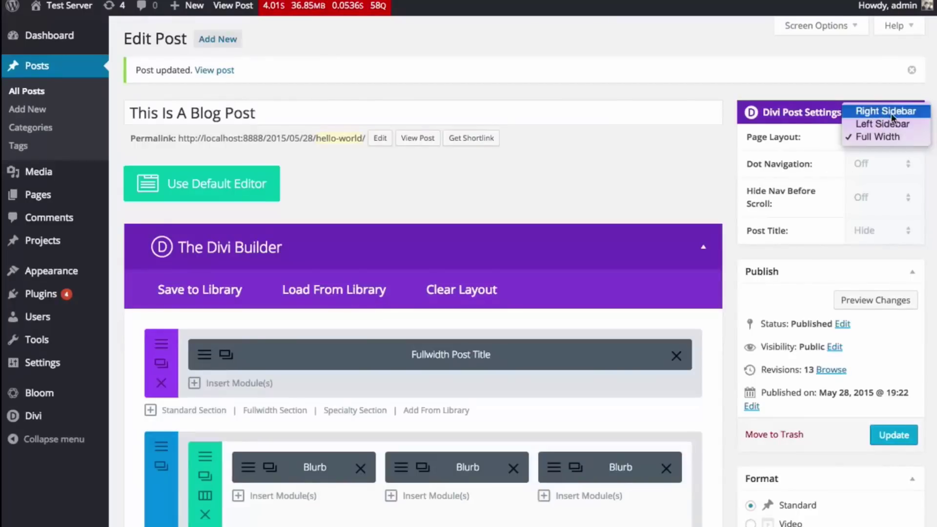
pyautogui.click(881, 112)
pyautogui.click(907, 433)
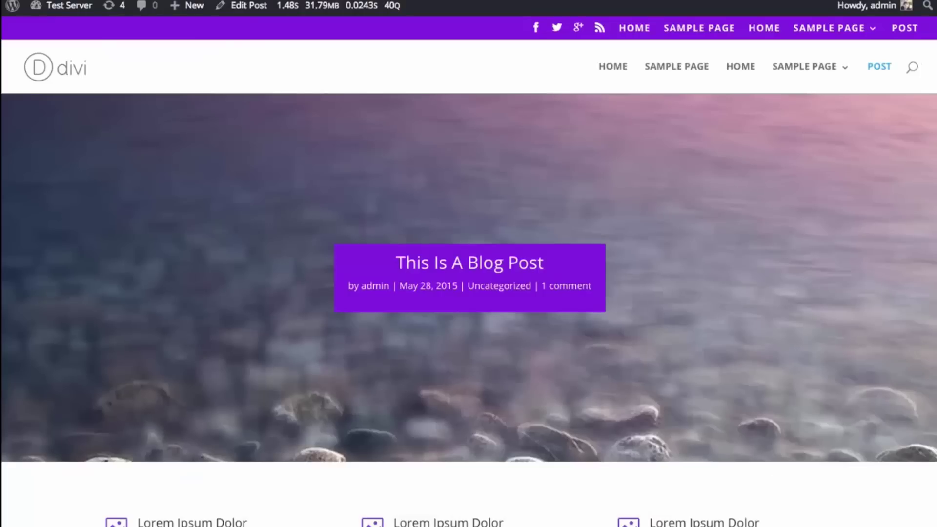
pyautogui.hotkey('ctrl', 'r')
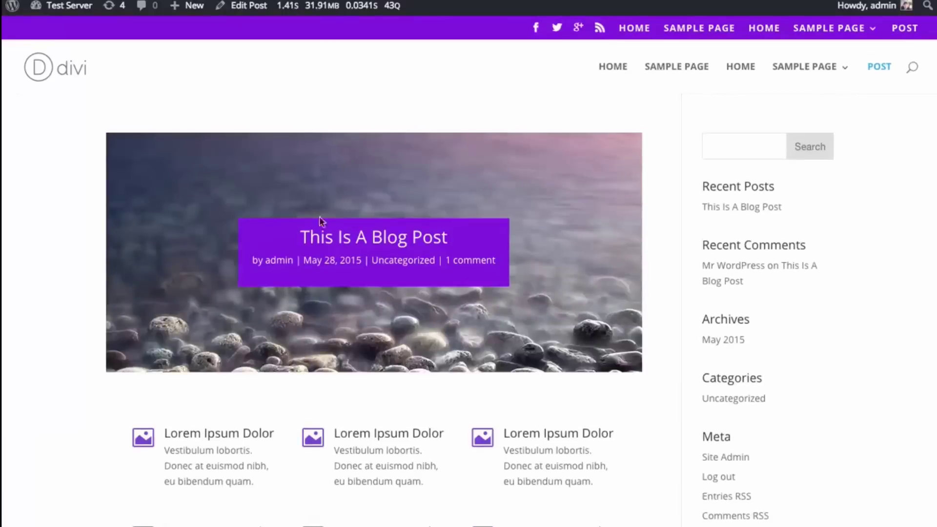
pyautogui.scroll(-5, 507, 207)
pyautogui.scroll(5, 518, 197)
pyautogui.moveTo(300, 236); pyautogui.dragTo(264, 212)
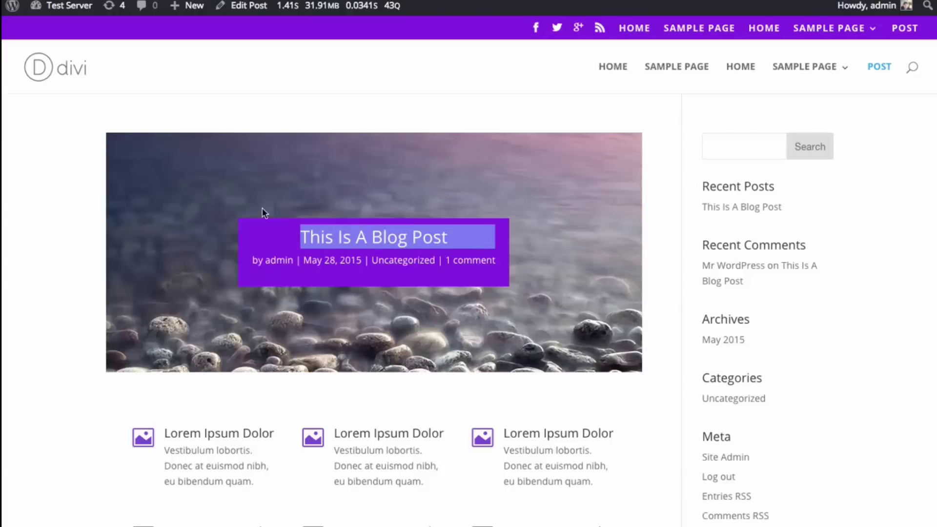
pyautogui.click(194, 199)
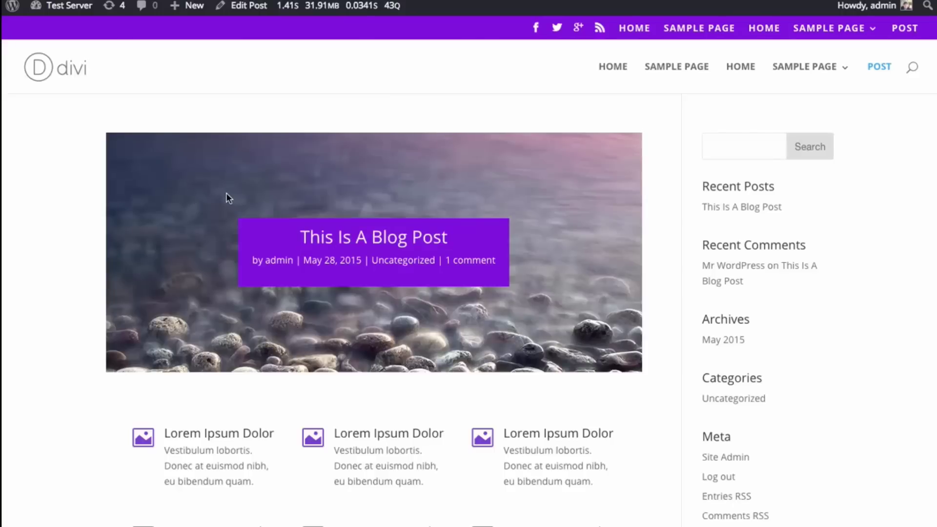
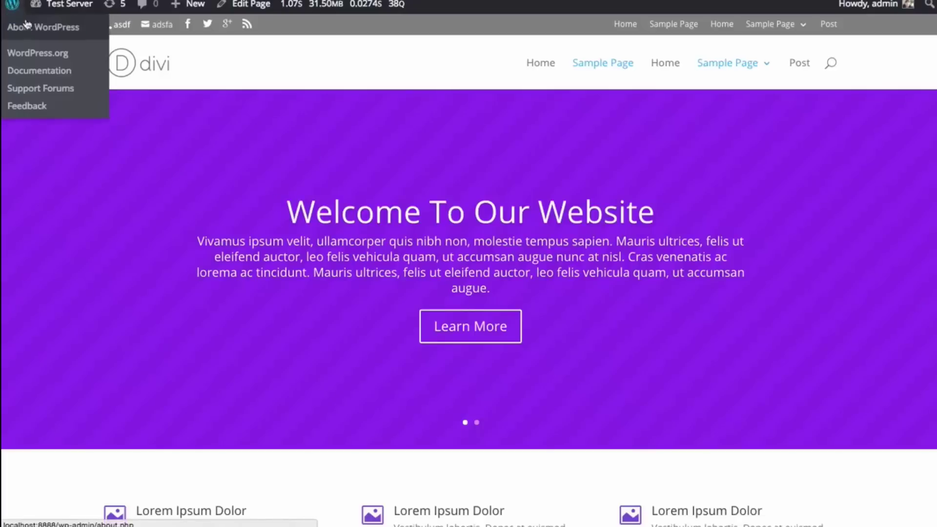
# Go to the site's admin dashboard and open the Divi Theme Customizer
pyautogui.moveTo(58, 6)
pyautogui.click(62, 28)
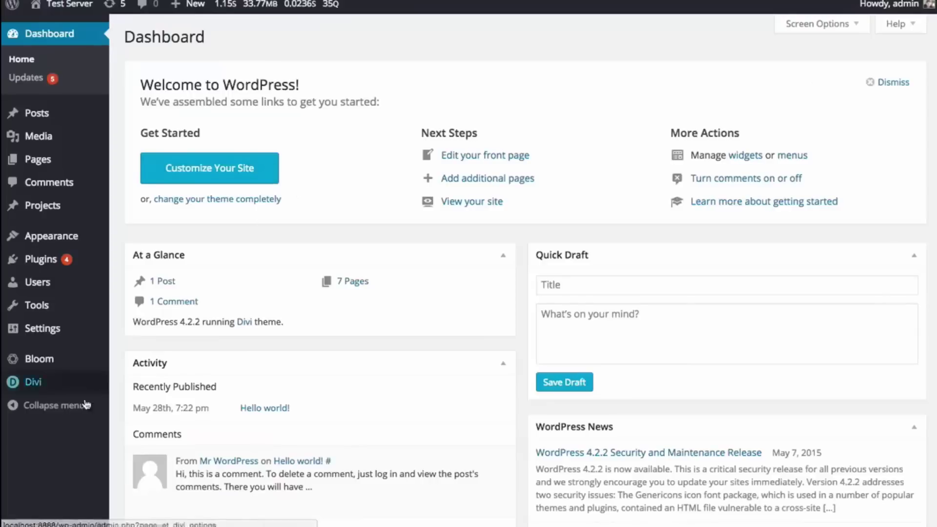
pyautogui.moveTo(39, 386)
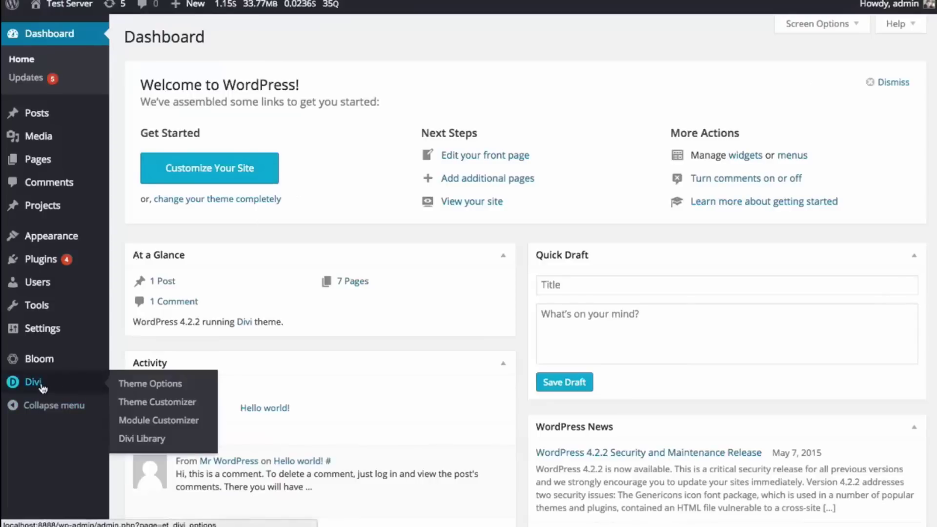
pyautogui.click(175, 407)
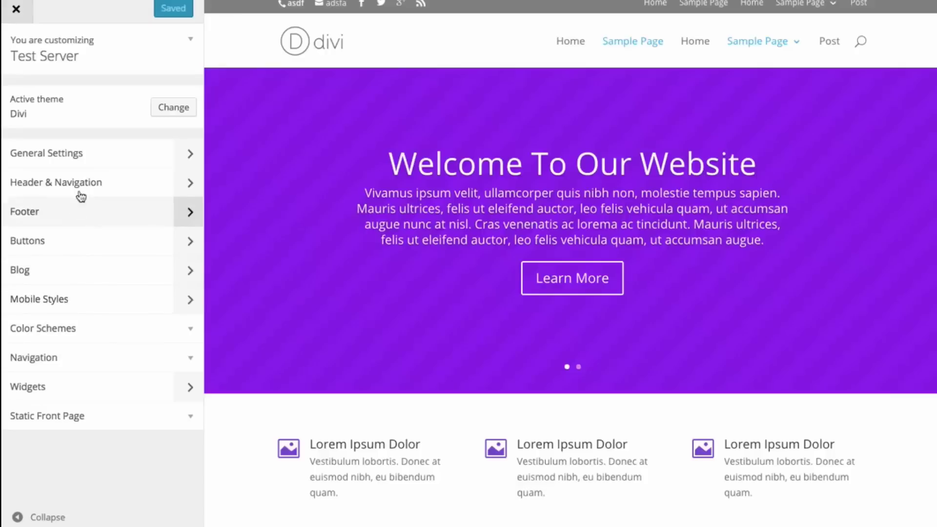
# Look through the Background, Typography and Layout Settings within the customizer's General Settings
pyautogui.click(78, 153)
pyautogui.click(82, 147)
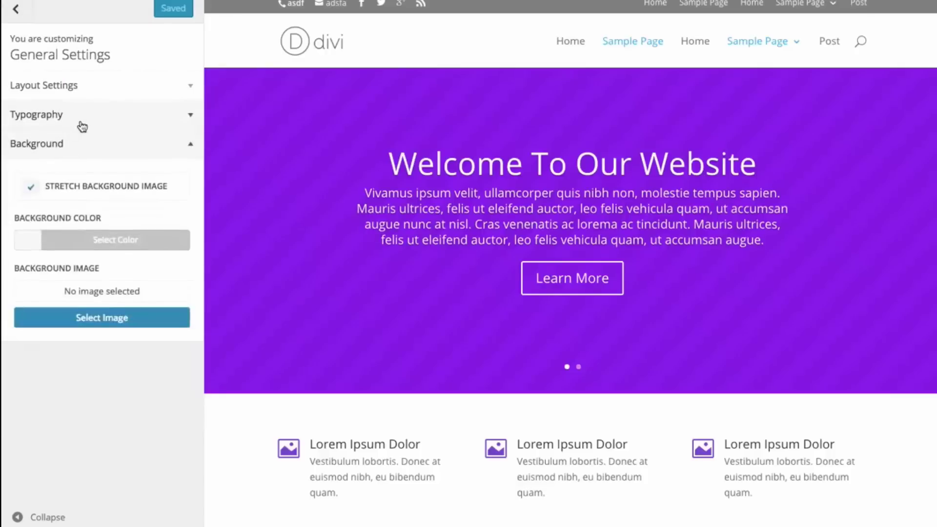
pyautogui.click(79, 120)
pyautogui.click(81, 88)
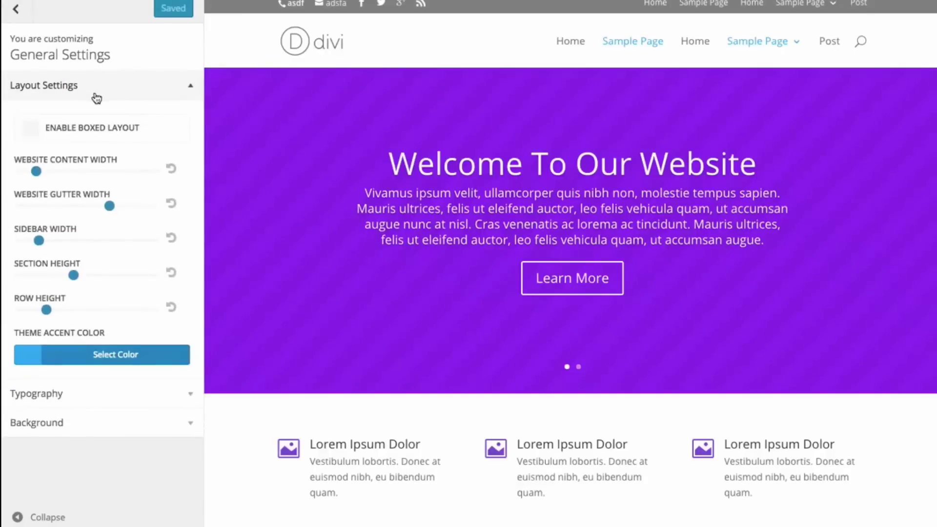
pyautogui.click(16, 11)
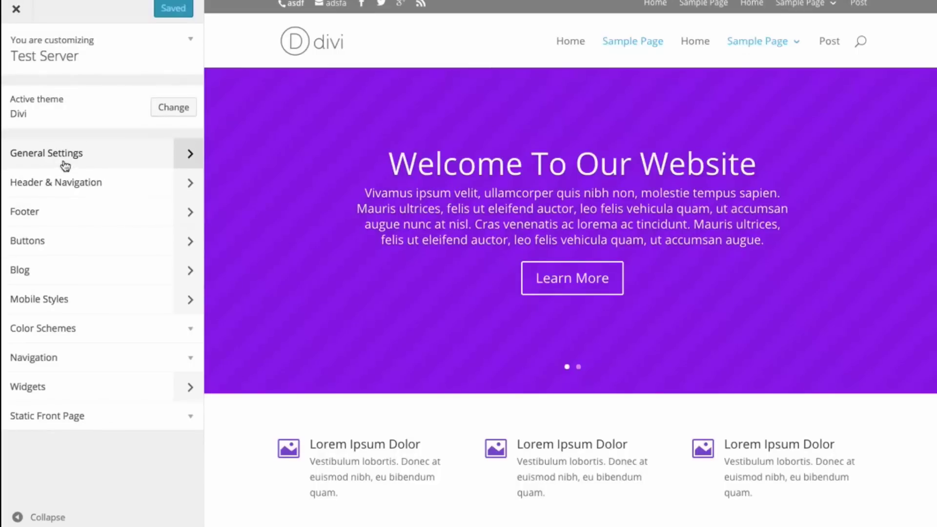
# Preview the boxed layout in the General Settings and switch it back off
pyautogui.click(84, 162)
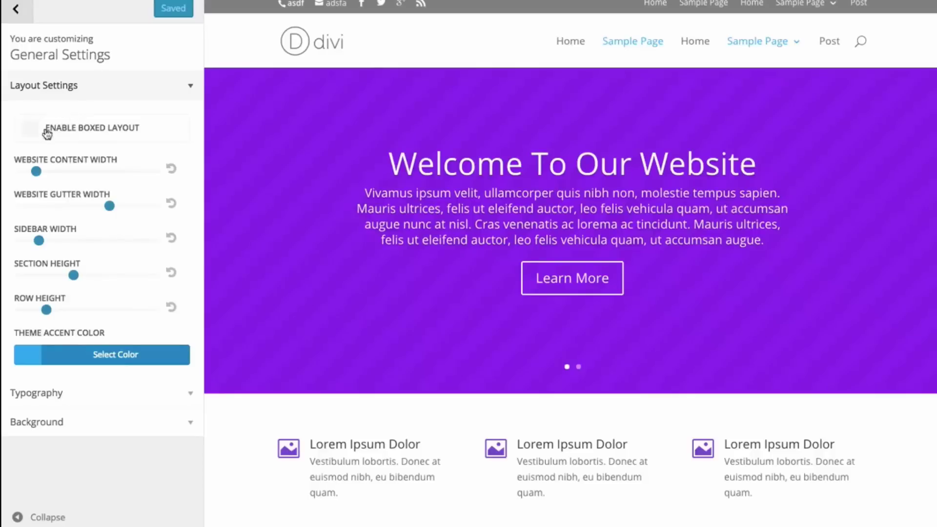
pyautogui.click(31, 130)
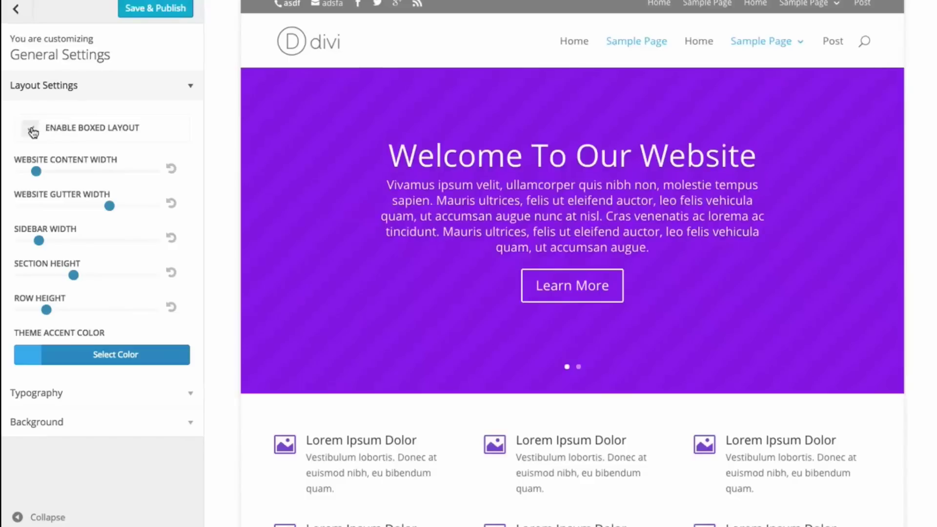
pyautogui.click(32, 131)
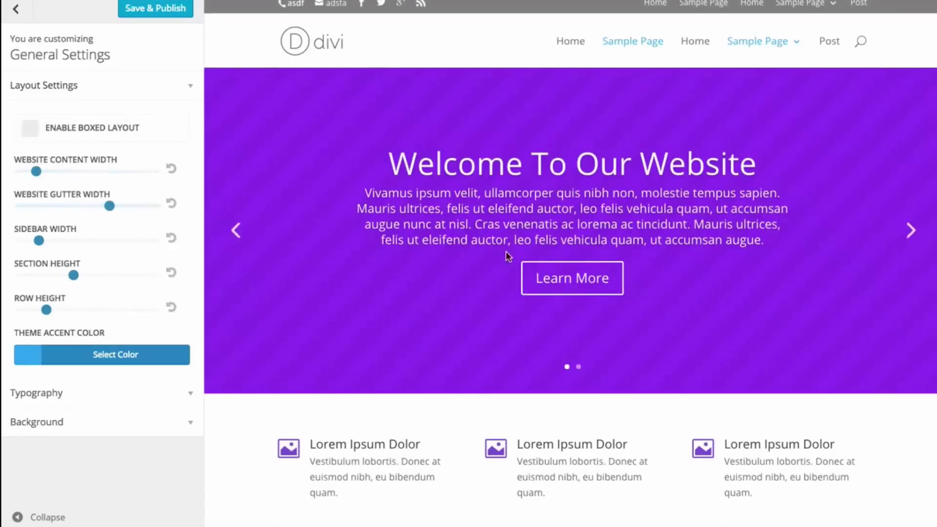
# Try out the website gutter width and a larger section height, resetting the section height to its default
pyautogui.scroll(-4, 499, 250)
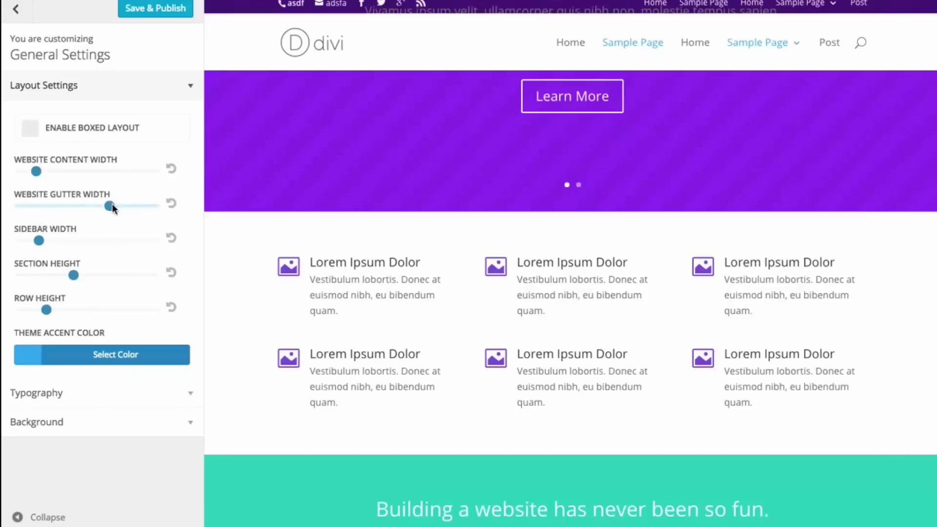
pyautogui.moveTo(112, 207)
pyautogui.mouseDown()
pyautogui.moveTo(22, 210)
pyautogui.moveTo(153, 210)
pyautogui.moveTo(14, 208)
pyautogui.moveTo(146, 210)
pyautogui.moveTo(109, 208)
pyautogui.mouseUp()
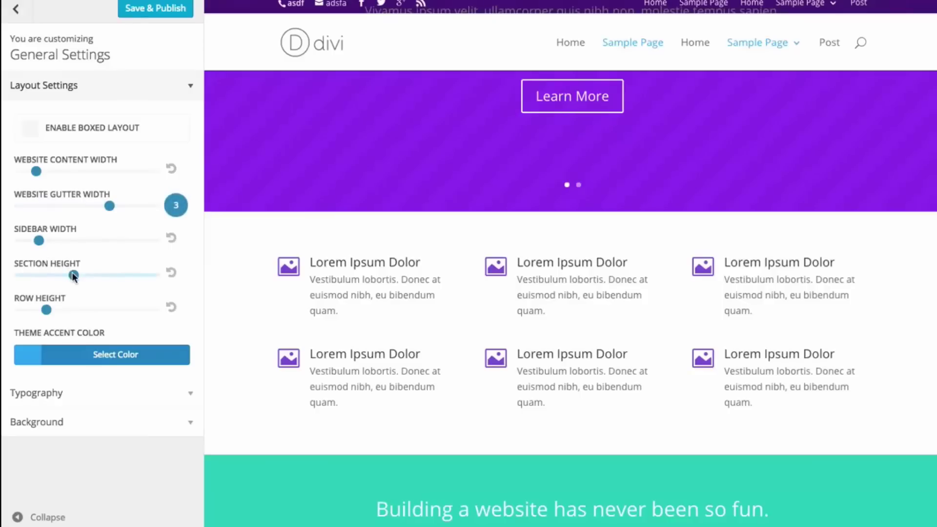
pyautogui.moveTo(73, 276)
pyautogui.mouseDown()
pyautogui.moveTo(116, 277)
pyautogui.moveTo(73, 280)
pyautogui.mouseUp()
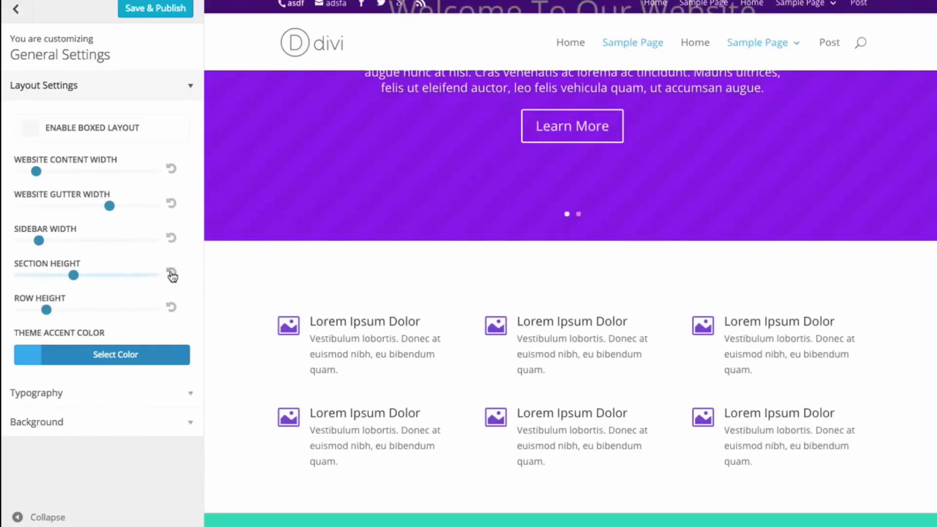
pyautogui.click(172, 274)
# Try a larger row height on the blurb rows and reset it to its default
pyautogui.scroll(-1, 609, 274)
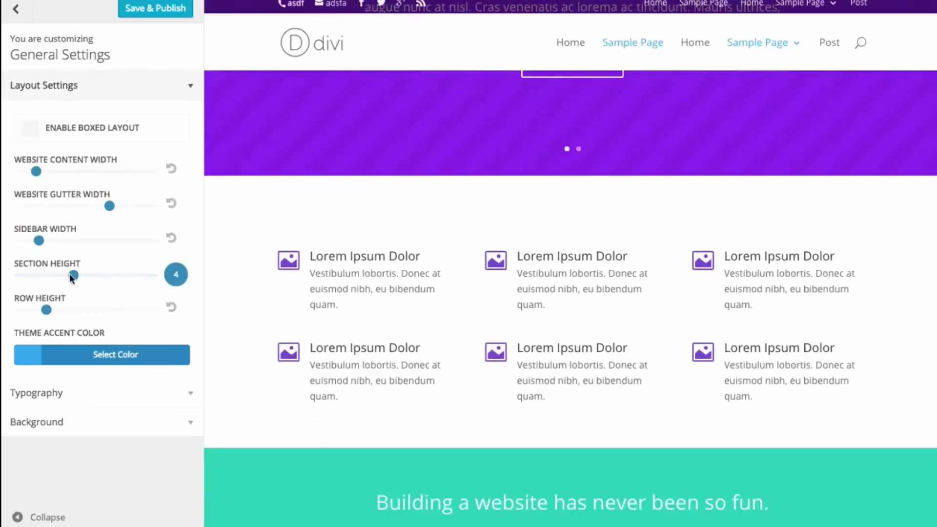
pyautogui.moveTo(45, 309); pyautogui.dragTo(65, 315)
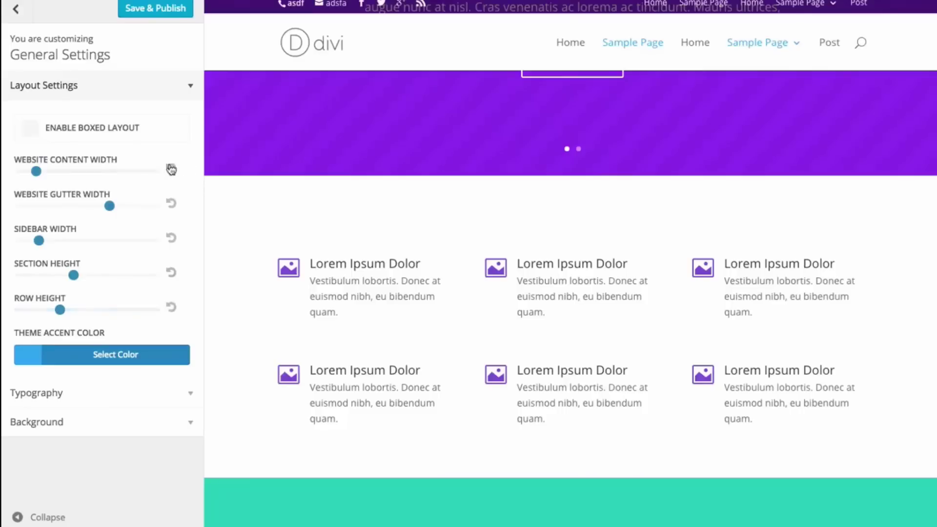
pyautogui.click(172, 308)
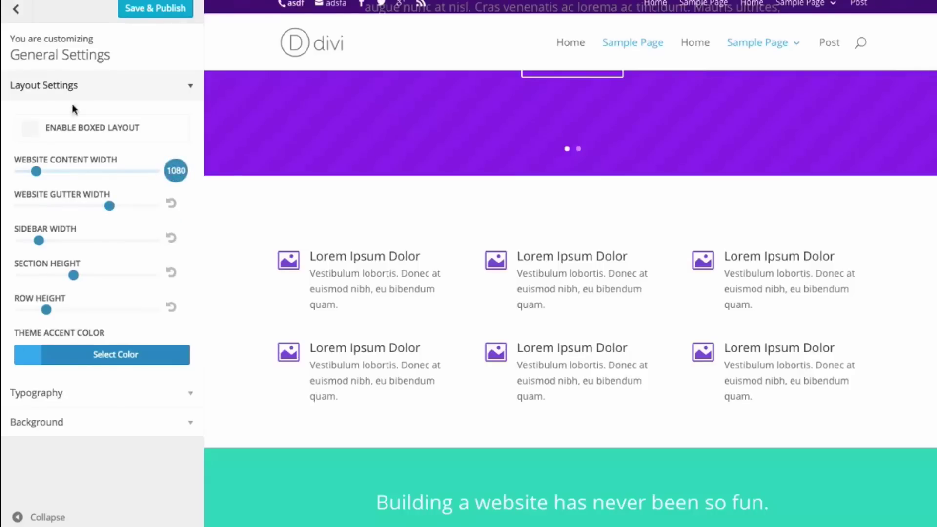
# Increase the Body Text Size in the Typography settings to about the middle of its range
pyautogui.click(91, 95)
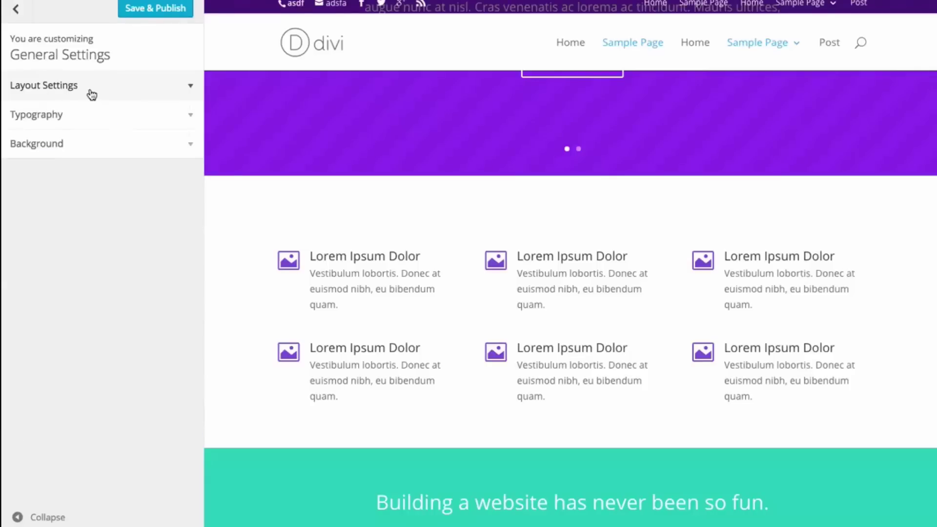
pyautogui.click(65, 122)
pyautogui.scroll(5, 320, 261)
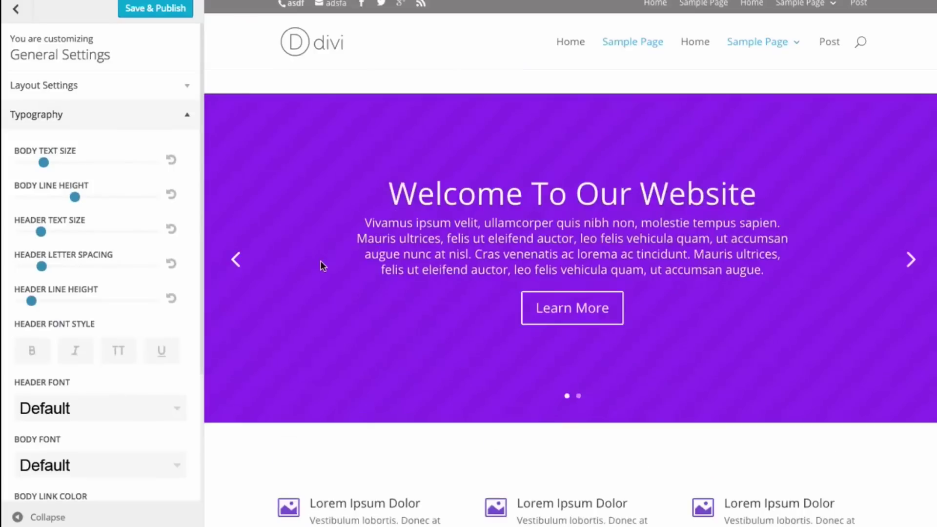
pyautogui.scroll(-1, 320, 264)
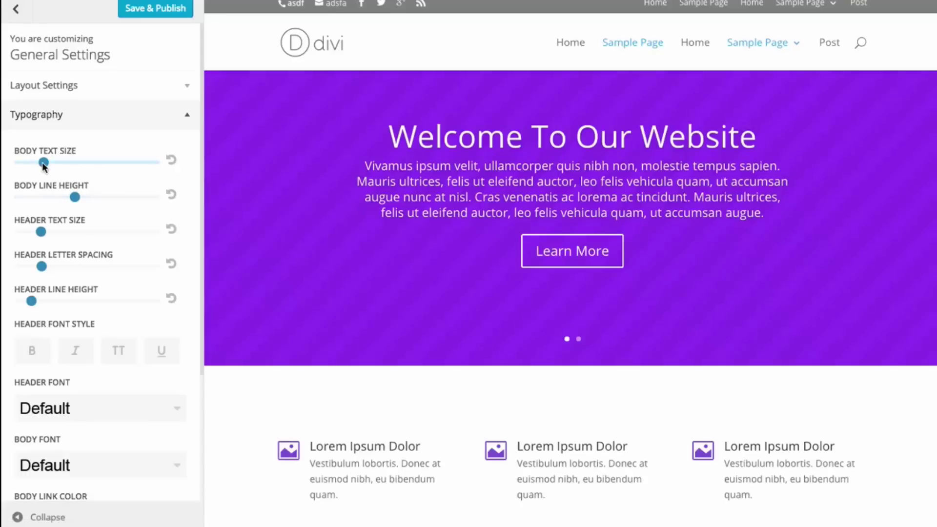
pyautogui.moveTo(43, 166); pyautogui.dragTo(87, 163)
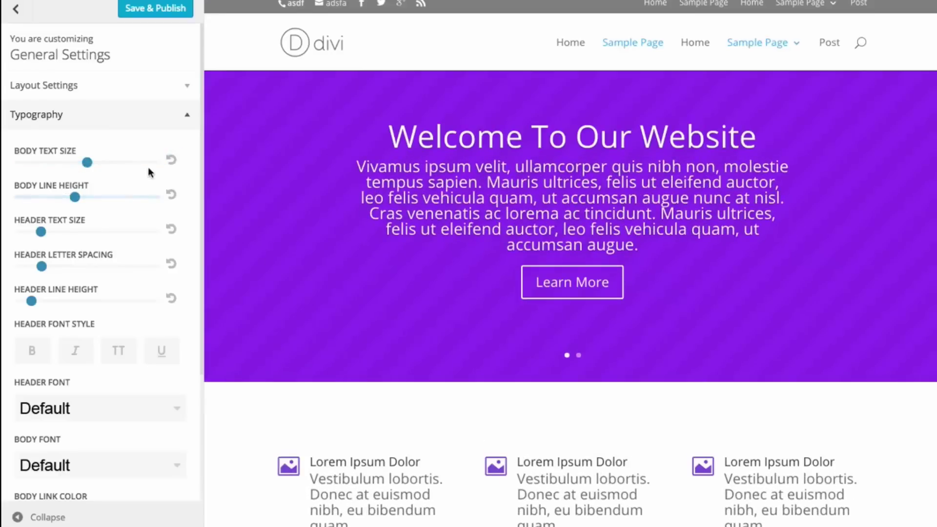
# Reset the Body Text Size to its default, and try a larger Body Line Height before resetting it as well
pyautogui.click(171, 160)
pyautogui.moveTo(75, 197)
pyautogui.mouseDown()
pyautogui.moveTo(93, 197)
pyautogui.moveTo(81, 197)
pyautogui.mouseUp()
pyautogui.click(170, 194)
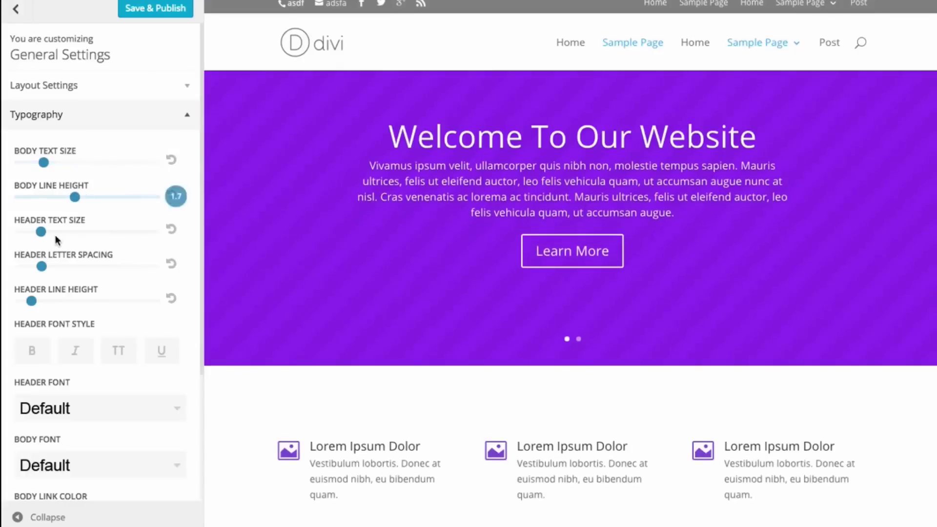
# Try a larger Header Text Size and wider Header Letter Spacing, and reset both to their defaults
pyautogui.moveTo(47, 234); pyautogui.dragTo(62, 235)
pyautogui.moveTo(43, 267); pyautogui.dragTo(99, 266)
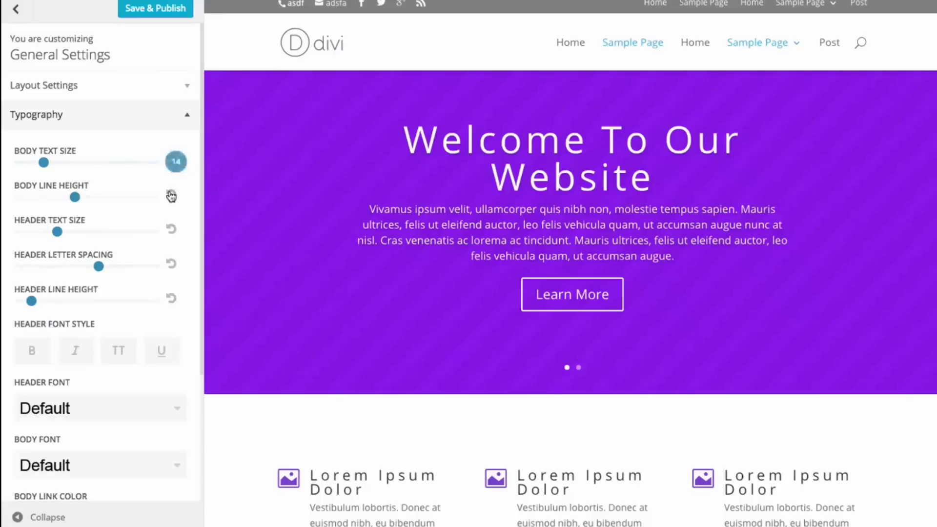
pyautogui.click(171, 230)
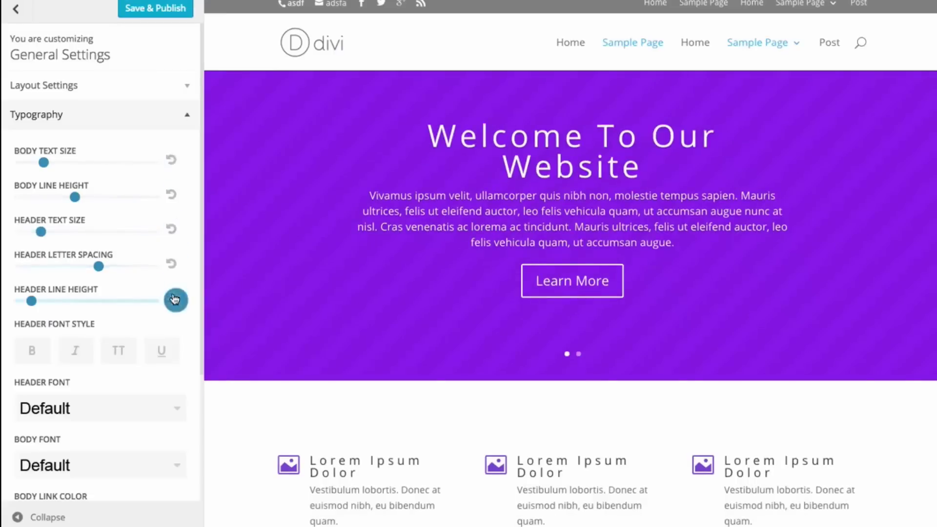
pyautogui.click(172, 263)
pyautogui.click(173, 228)
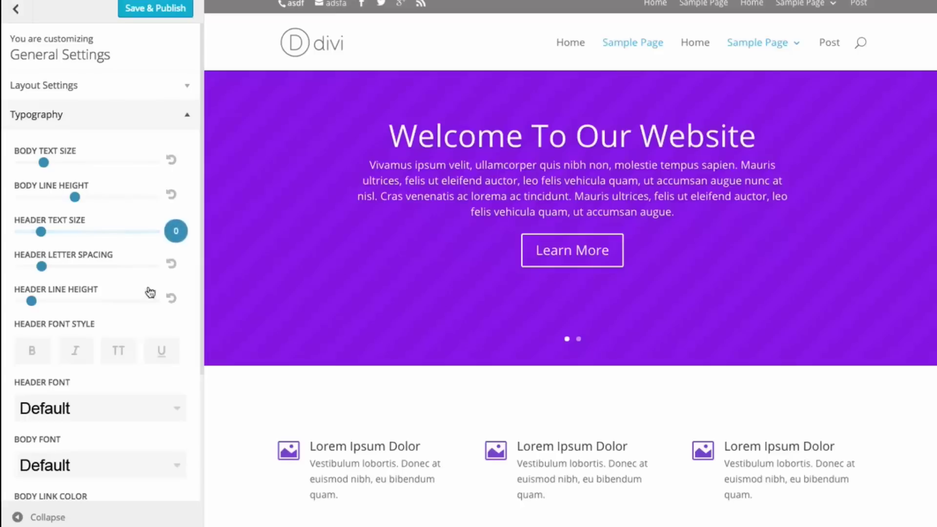
# Make the headers bold and uppercase, with a smaller header text size and slightly wider header letter spacing
pyautogui.click(33, 352)
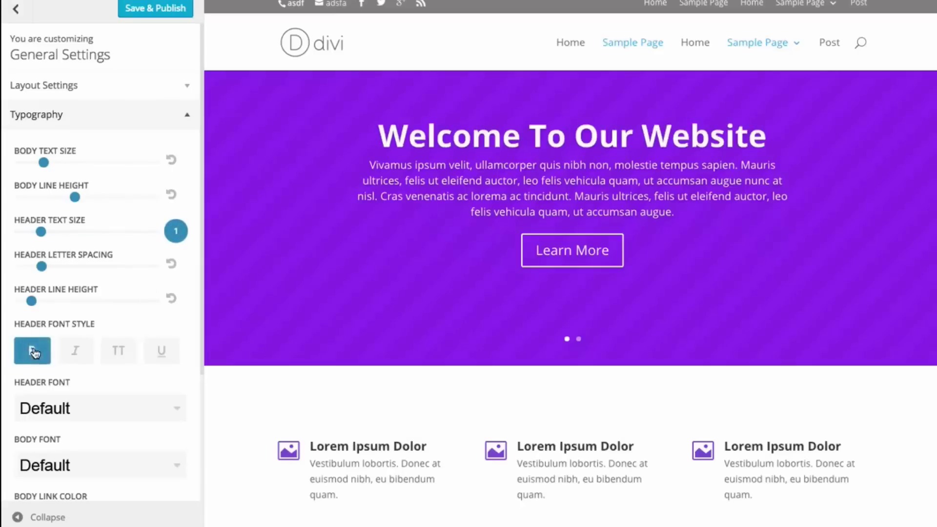
pyautogui.click(118, 352)
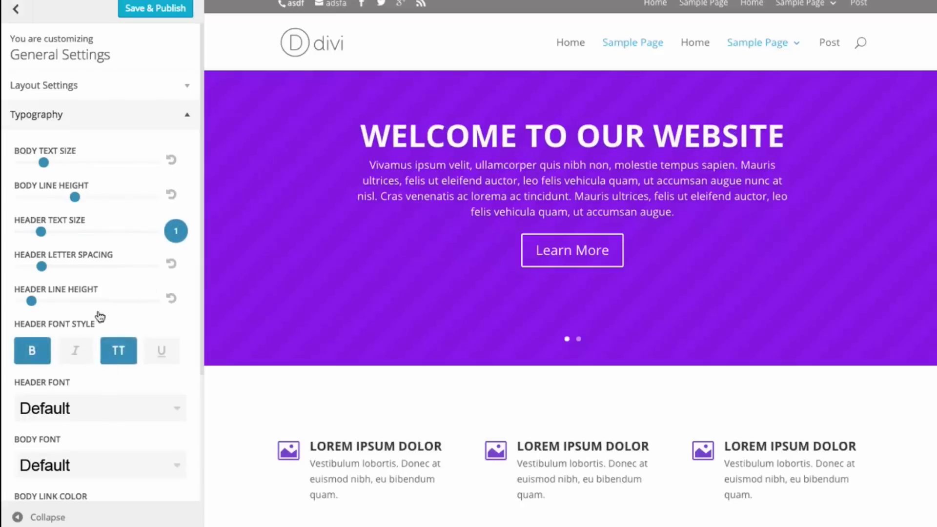
pyautogui.moveTo(42, 233); pyautogui.dragTo(27, 232)
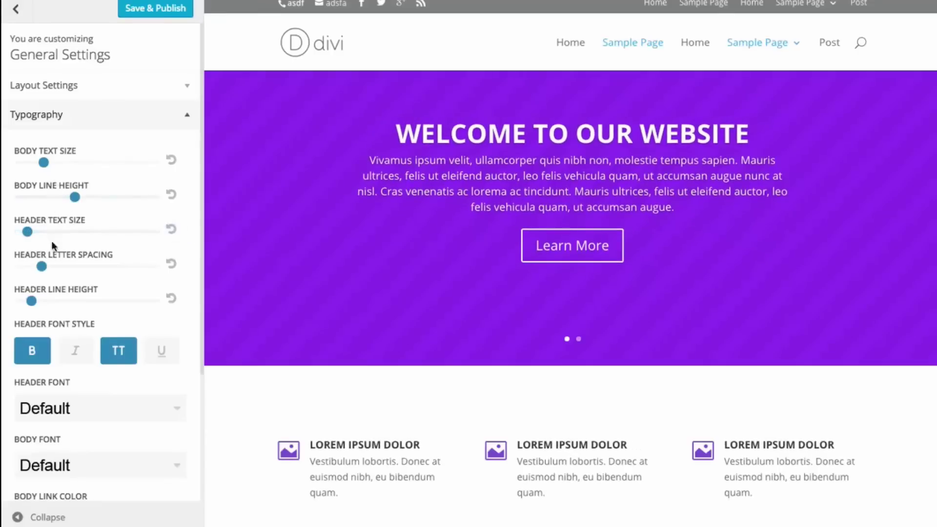
pyautogui.moveTo(42, 266); pyautogui.dragTo(53, 267)
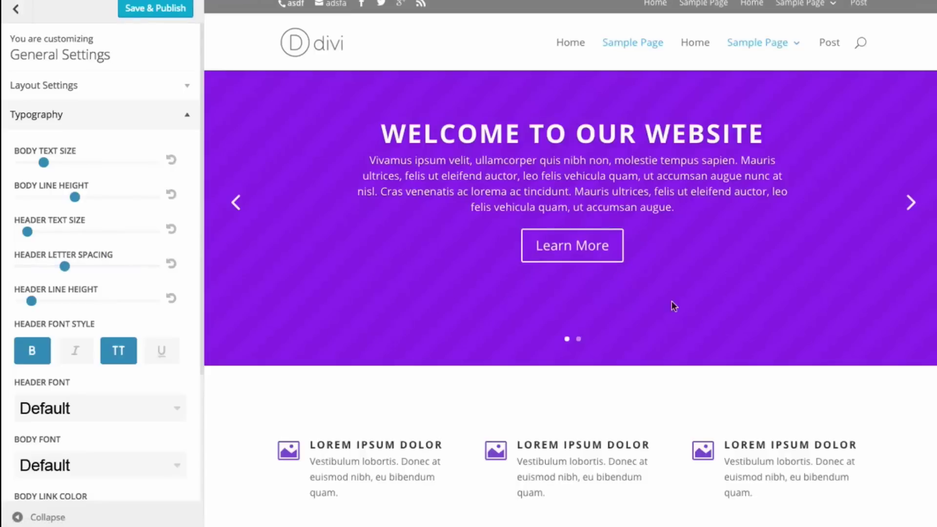
# Browse the available header fonts, keep Default, and review the body font and text color options in the Typography settings
pyautogui.scroll(-3, 90, 299)
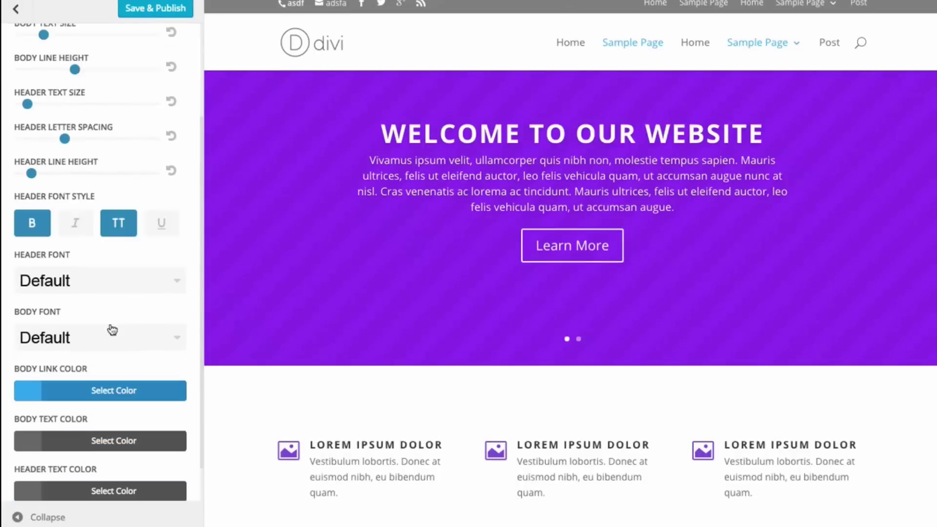
pyautogui.click(78, 282)
pyautogui.scroll(-4, 93, 297)
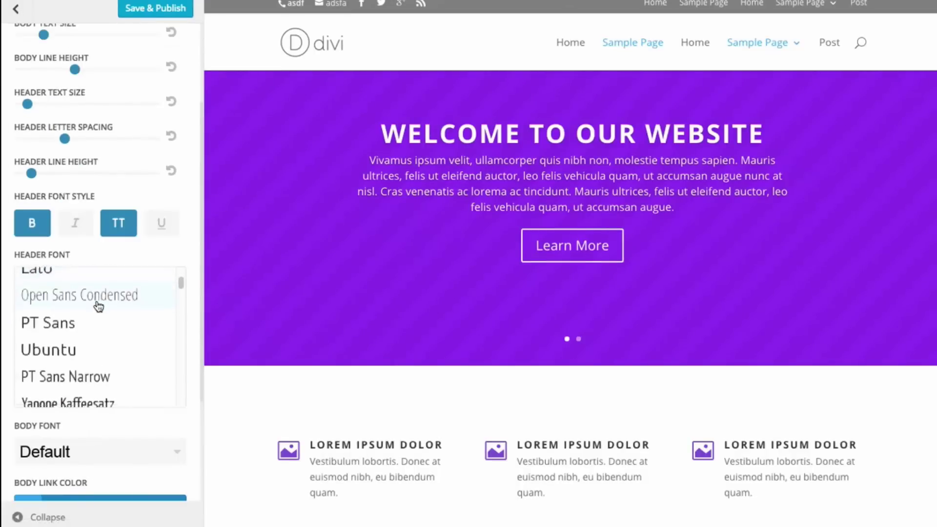
pyautogui.scroll(6, 95, 313)
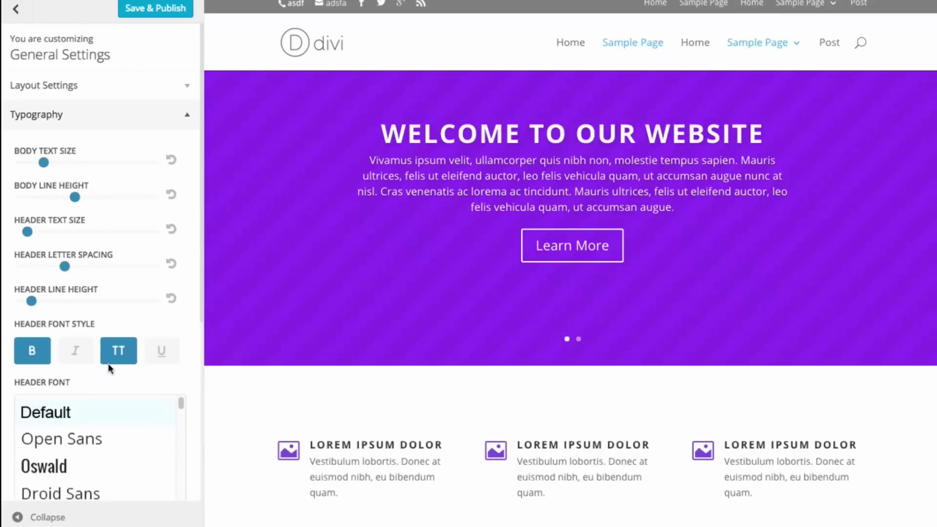
pyautogui.click(104, 414)
pyautogui.scroll(-3, 132, 355)
pyautogui.scroll(-1, 125, 353)
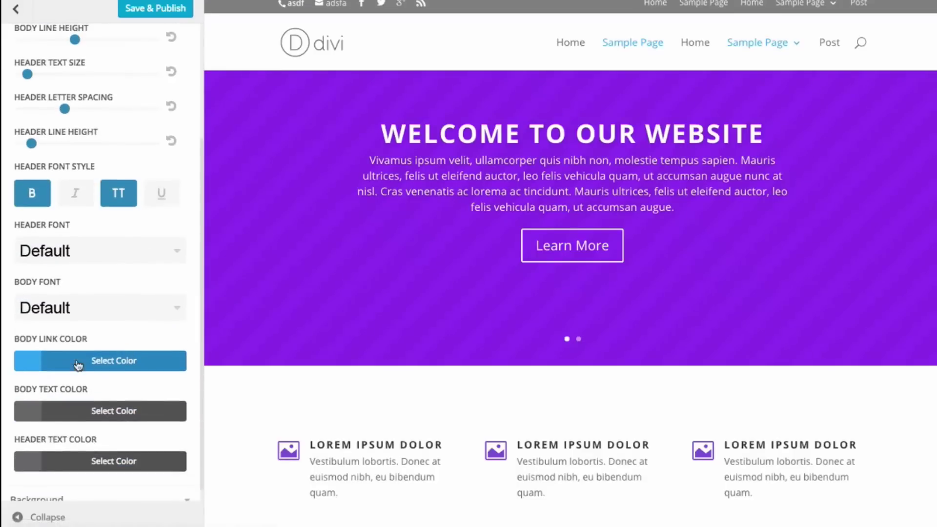
pyautogui.scroll(-1, 71, 140)
pyautogui.scroll(4, 46, 107)
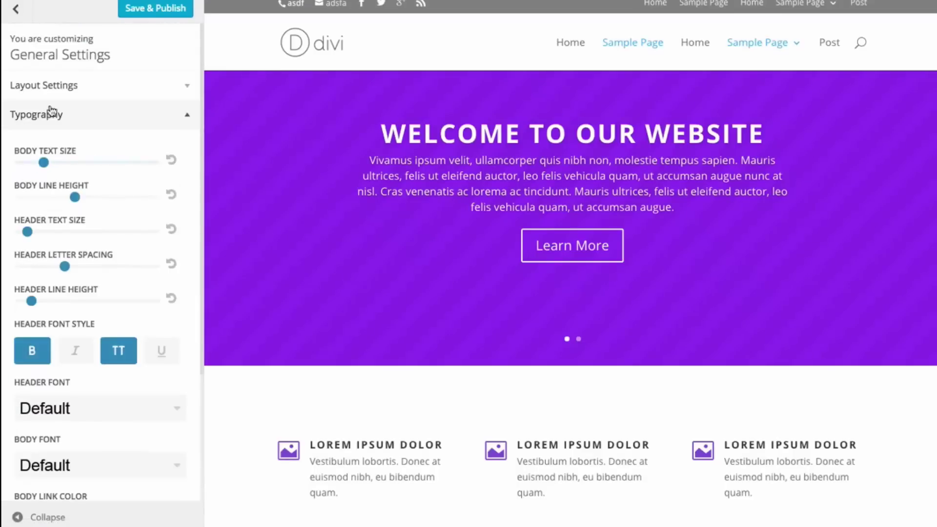
# Look over the Background options in the General Settings and close them again
pyautogui.click(51, 112)
pyautogui.click(60, 145)
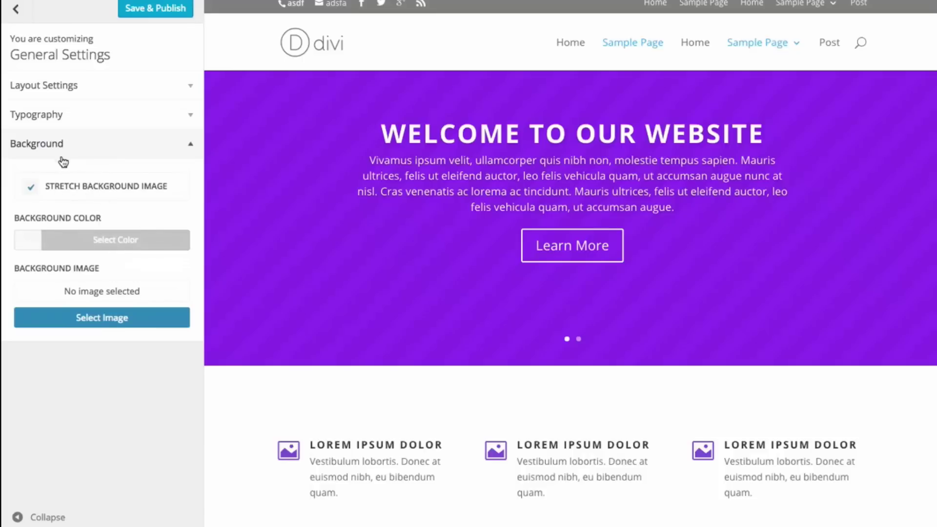
pyautogui.click(76, 147)
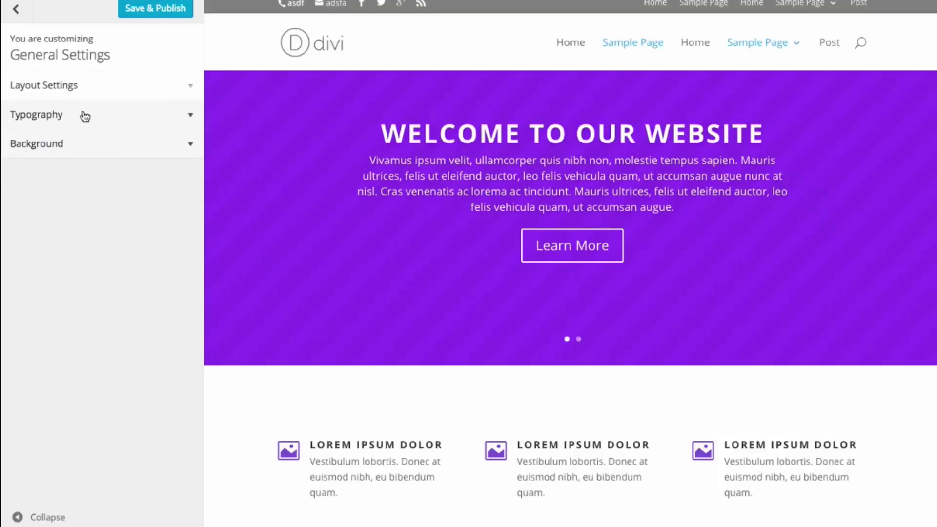
# Leave the General Settings and open the Header Format options of Header & Navigation
pyautogui.click(17, 11)
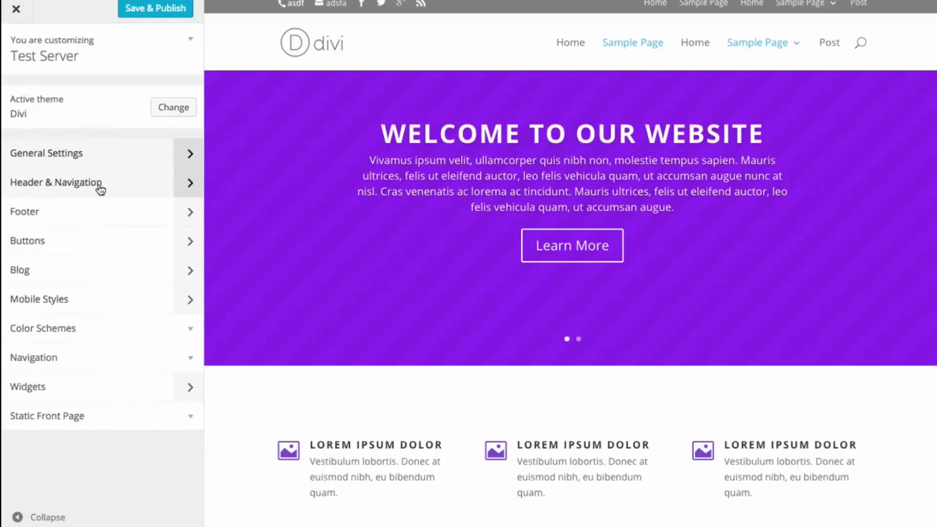
pyautogui.click(53, 187)
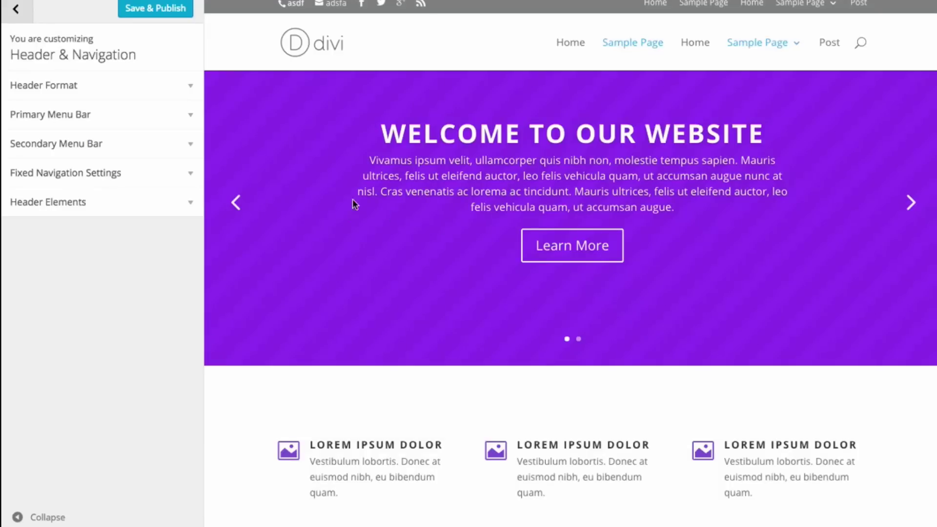
pyautogui.click(87, 92)
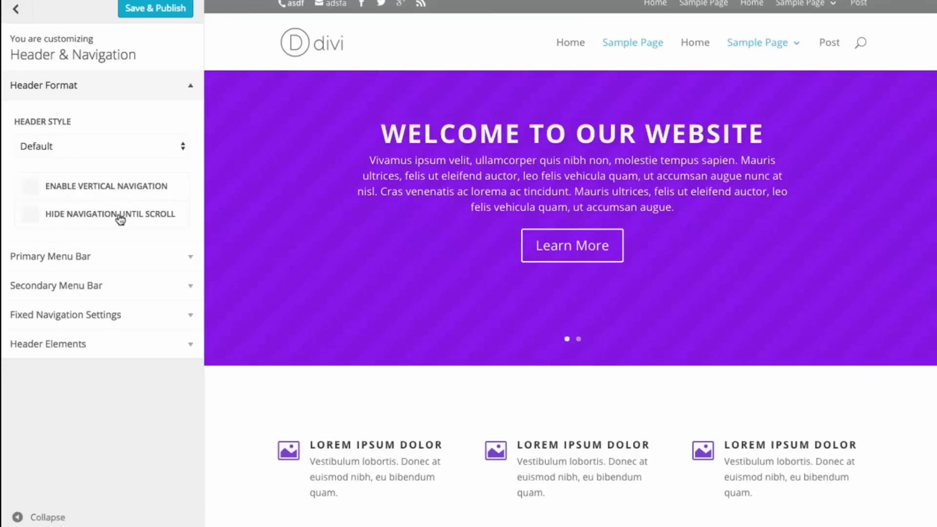
# Preview the Centered and Centered Inline Logo header styles, and return the header style to Default
pyautogui.click(101, 149)
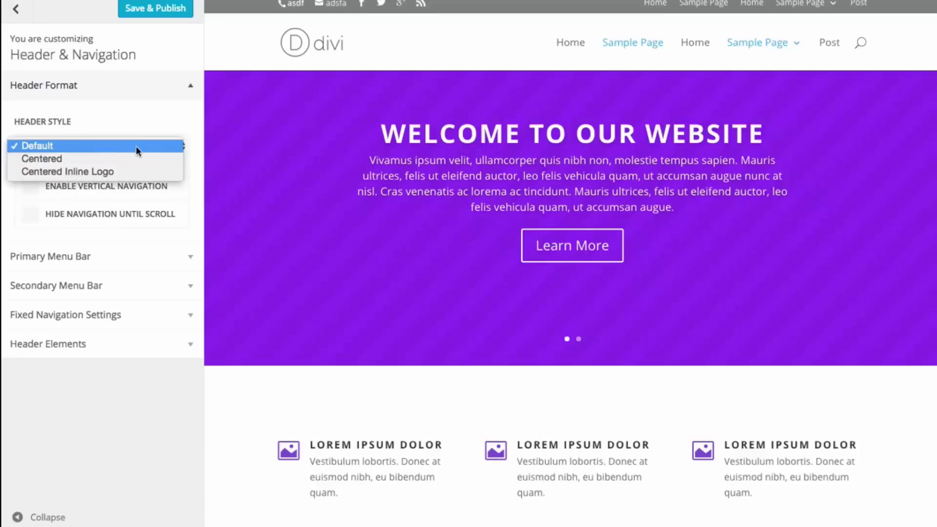
pyautogui.click(82, 159)
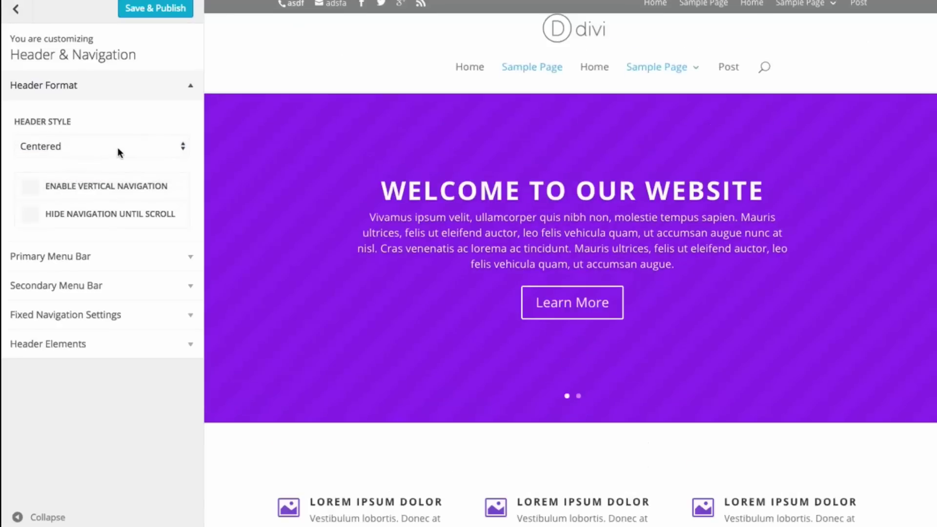
pyautogui.click(121, 148)
pyautogui.click(118, 159)
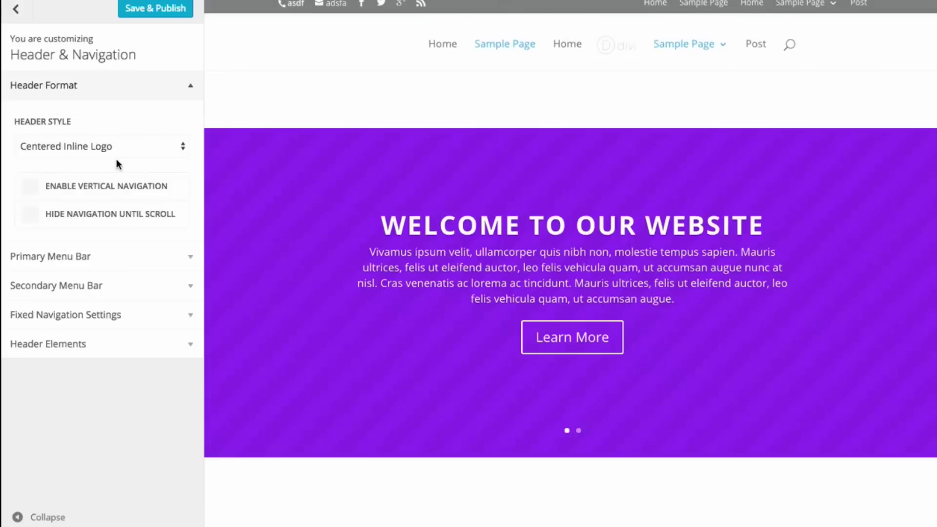
pyautogui.click(109, 145)
pyautogui.click(88, 120)
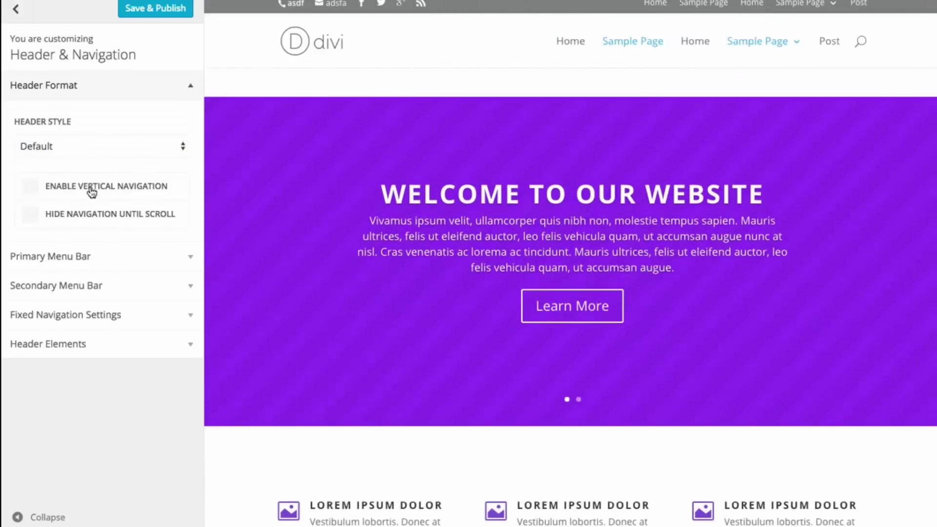
# Preview the vertical navigation and switch it back off
pyautogui.click(92, 191)
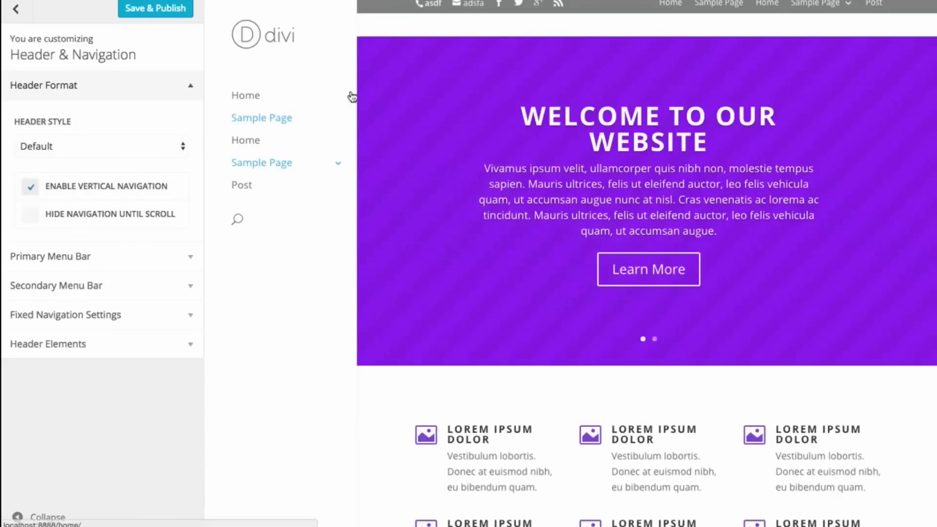
pyautogui.click(90, 191)
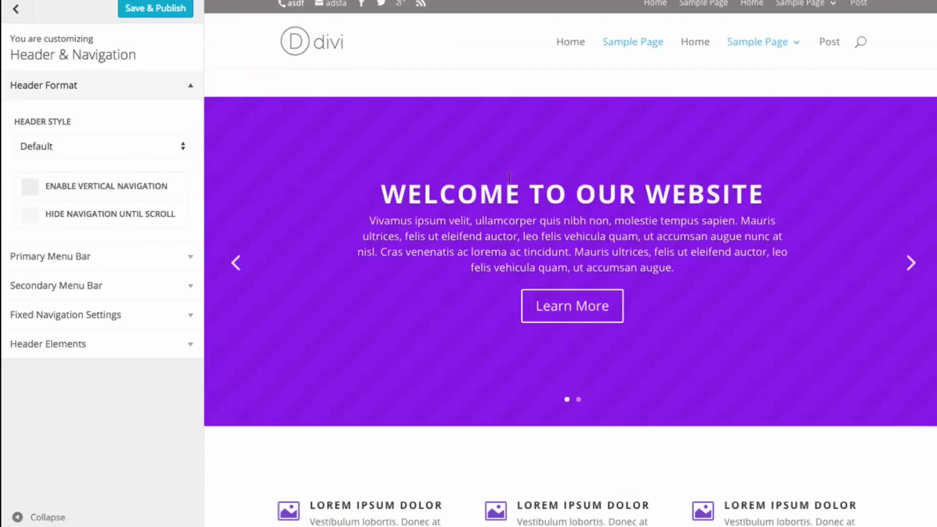
pyautogui.scroll(-3, 510, 173)
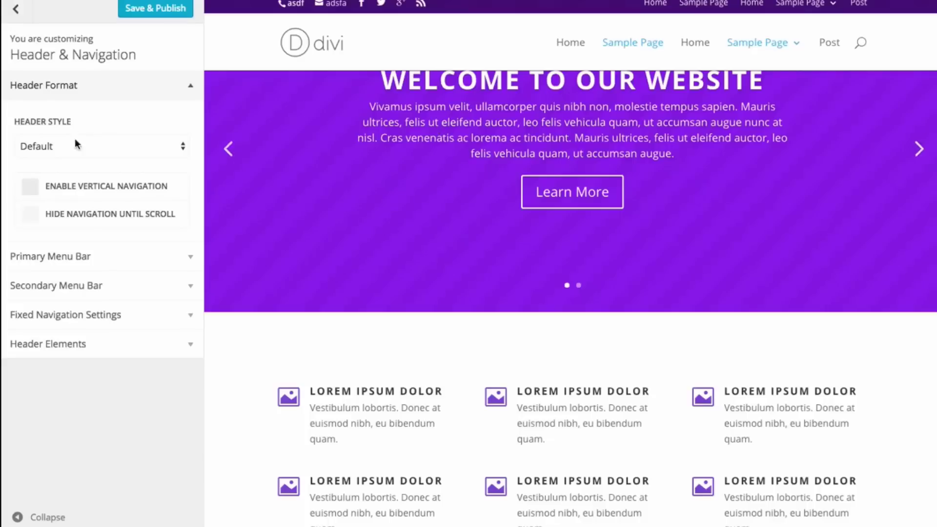
# Make the Primary Menu Bar text bold and uppercase, and widen its letter spacing slightly
pyautogui.click(84, 260)
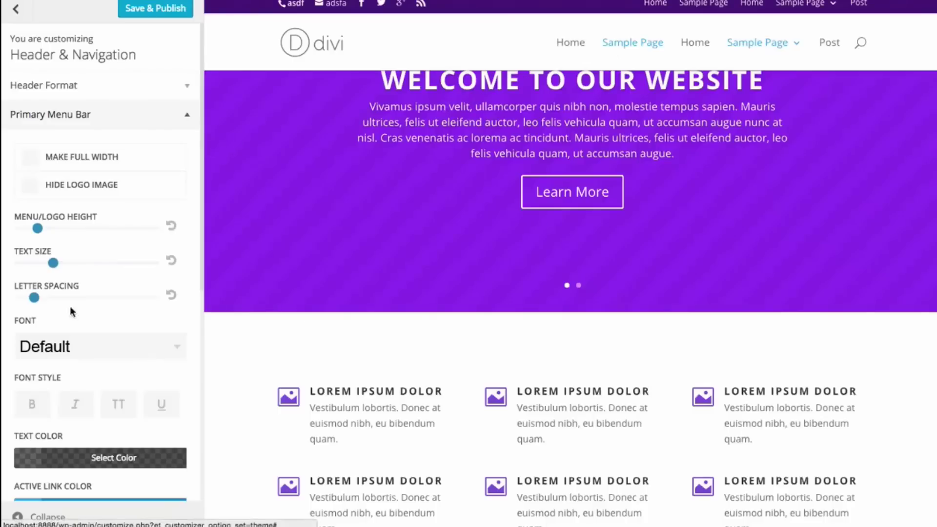
pyautogui.click(35, 403)
pyautogui.click(118, 404)
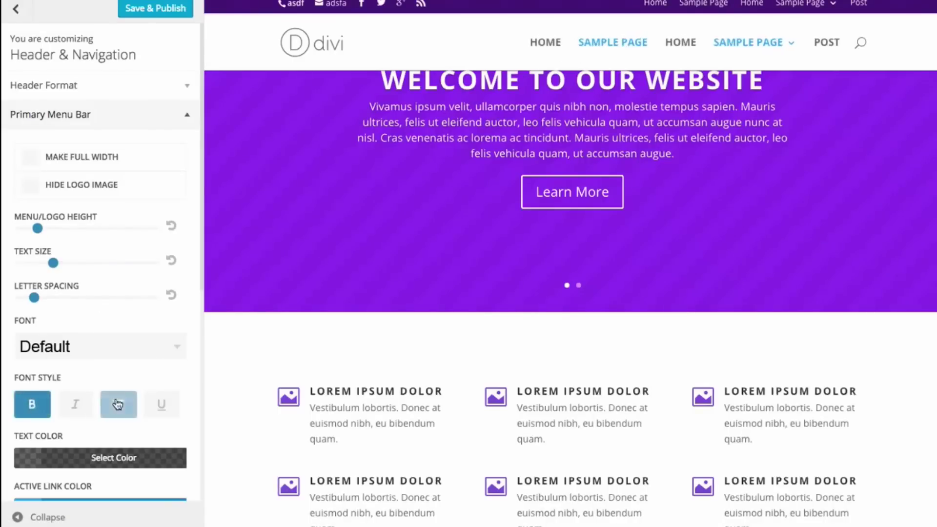
pyautogui.moveTo(35, 298); pyautogui.dragTo(56, 301)
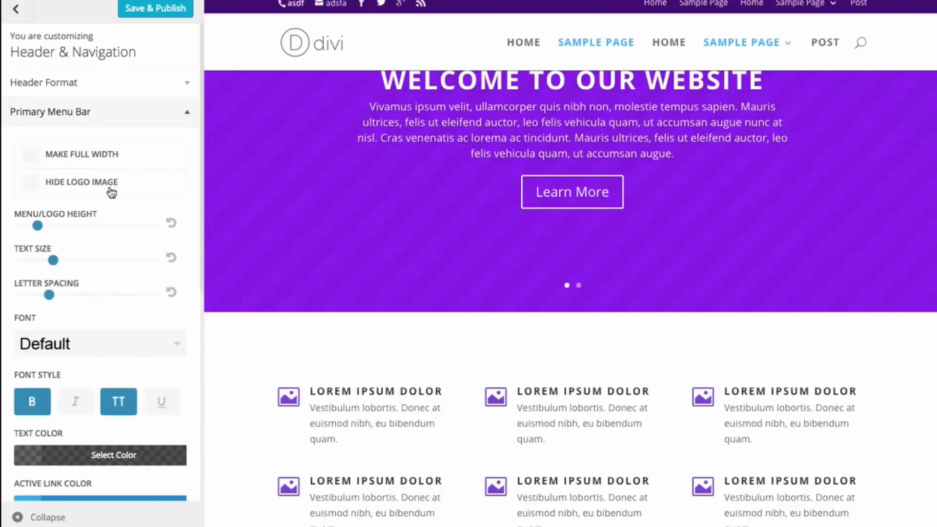
# Set the Primary Menu Bar background color to purple #8224e3
pyautogui.scroll(-3, 111, 190)
pyautogui.scroll(-2, 108, 186)
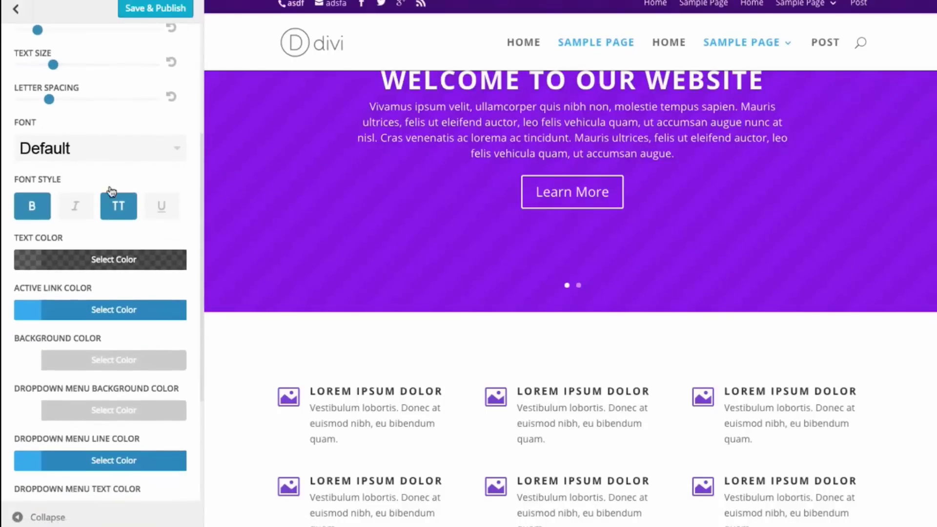
pyautogui.click(83, 345)
pyautogui.scroll(-2, 126, 399)
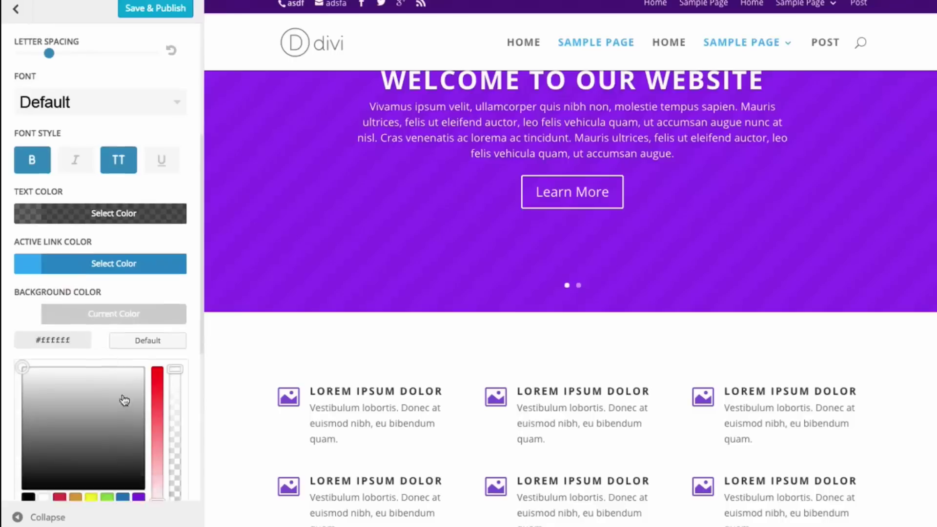
pyautogui.click(138, 430)
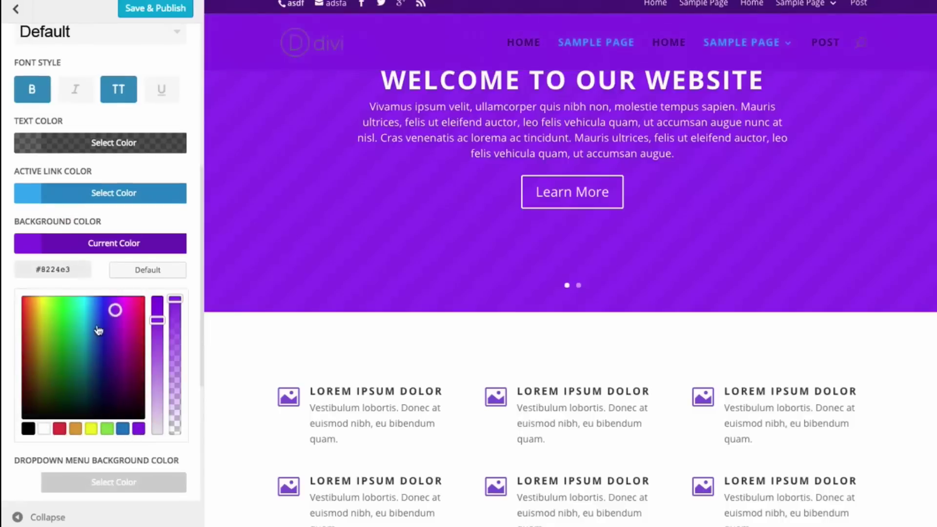
pyautogui.click(126, 246)
# Set the Primary Menu Bar's active link color to white #ffffff
pyautogui.click(108, 201)
pyautogui.click(58, 379)
pyautogui.click(79, 322)
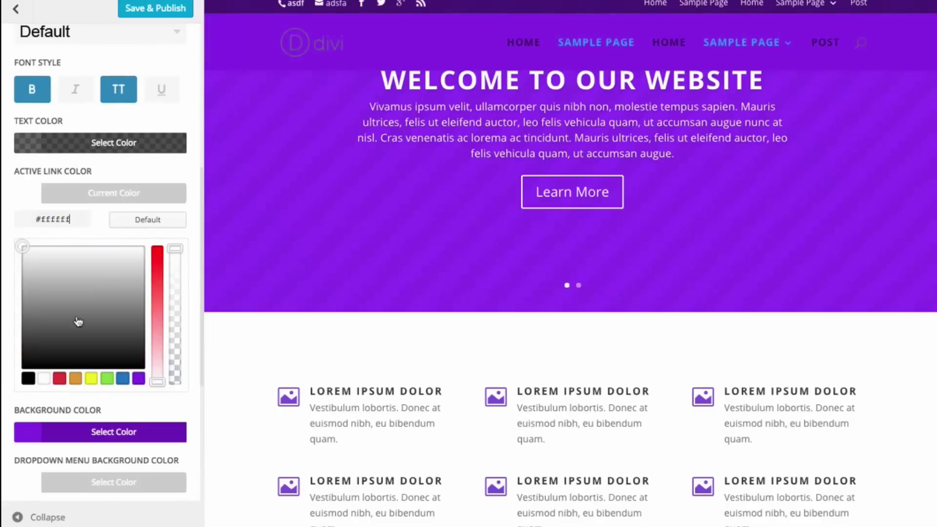
pyautogui.click(133, 195)
# Set the Primary Menu Bar's text color to white and raise its opacity to full
pyautogui.click(128, 153)
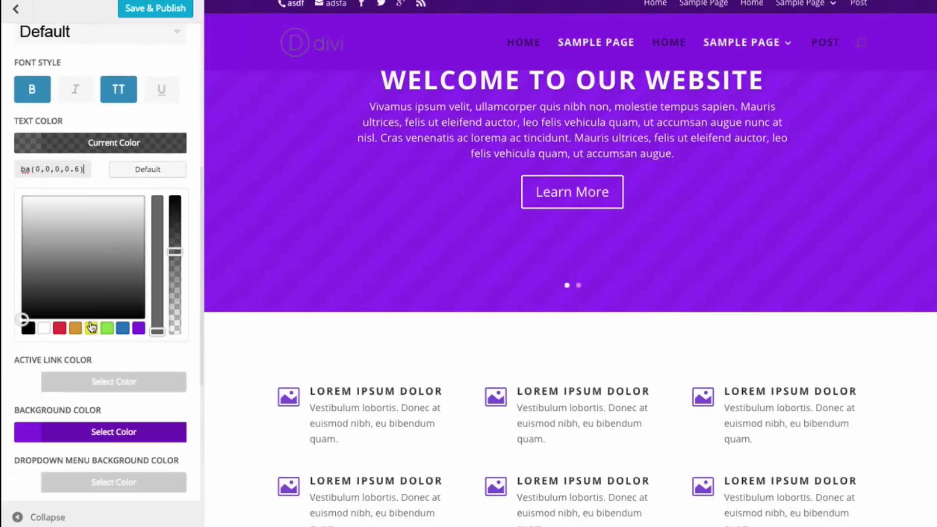
pyautogui.click(43, 328)
pyautogui.moveTo(170, 239); pyautogui.dragTo(177, 215)
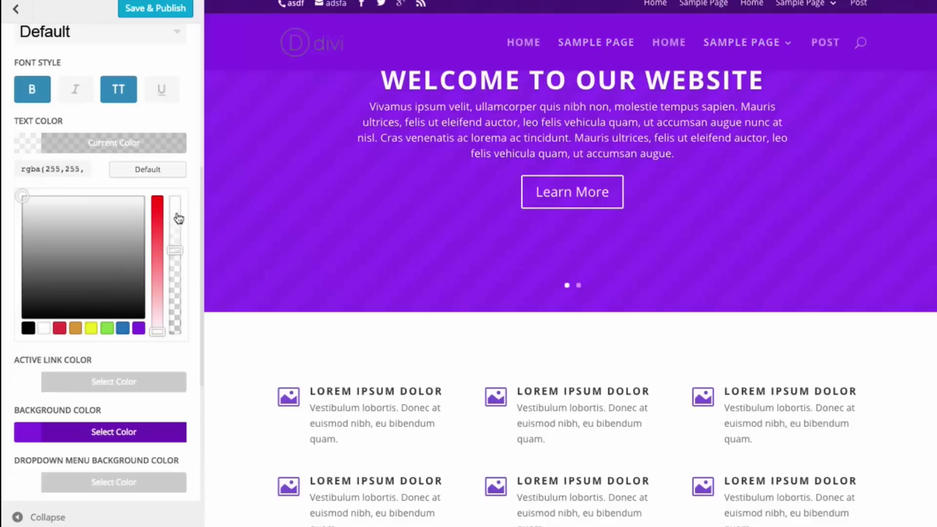
pyautogui.click(162, 170)
pyautogui.click(140, 150)
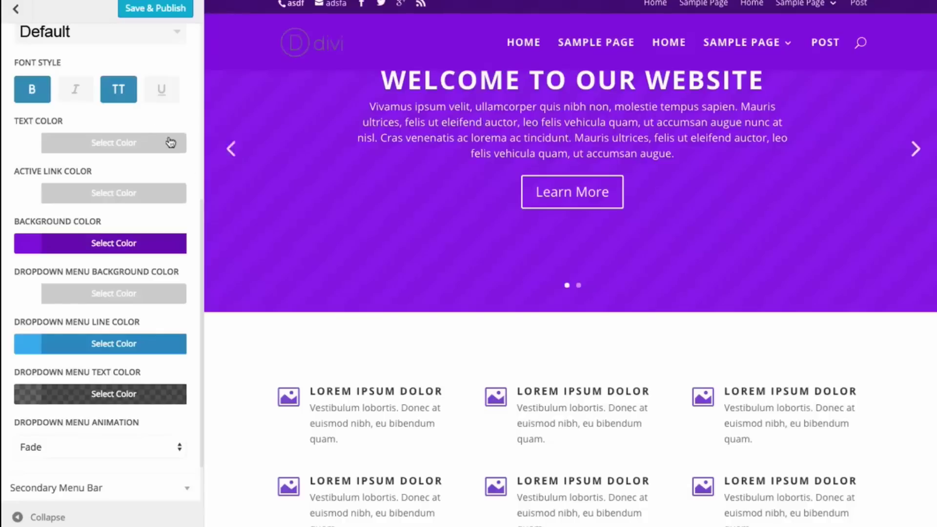
# Widen the letter spacing of the Secondary Menu Bar text slightly
pyautogui.scroll(5, 122, 121)
pyautogui.click(93, 67)
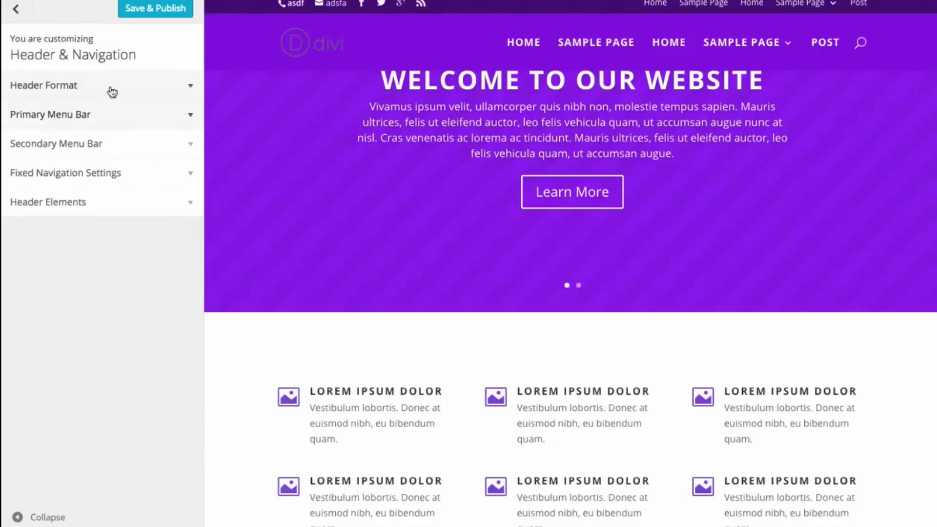
pyautogui.click(91, 145)
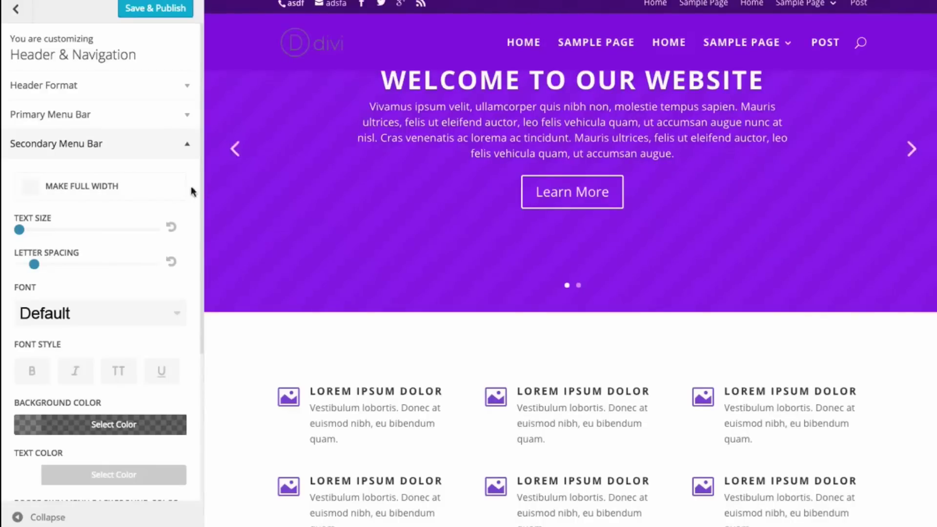
pyautogui.moveTo(18, 234)
pyautogui.mouseDown()
pyautogui.moveTo(71, 230)
pyautogui.moveTo(19, 230)
pyautogui.mouseUp()
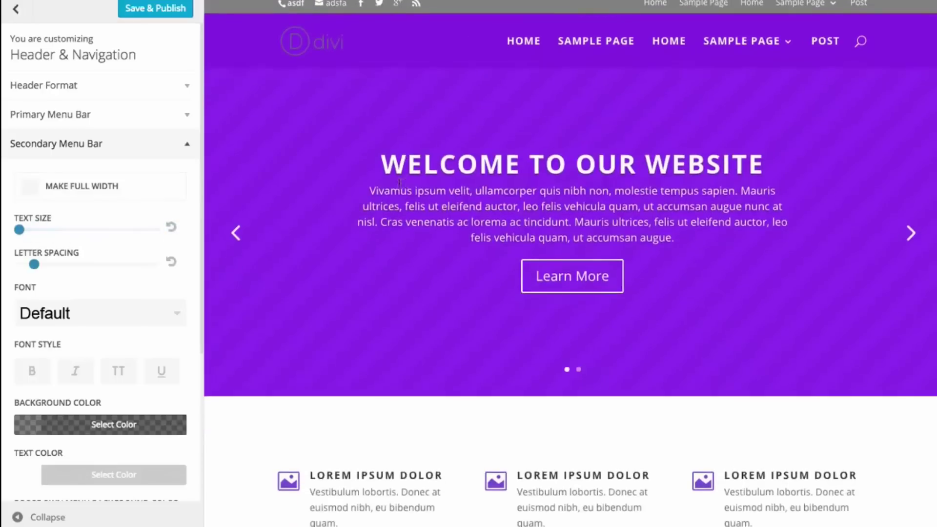
pyautogui.scroll(-3, 404, 183)
pyautogui.moveTo(37, 265)
pyautogui.mouseDown()
pyautogui.moveTo(77, 263)
pyautogui.moveTo(49, 264)
pyautogui.mouseUp()
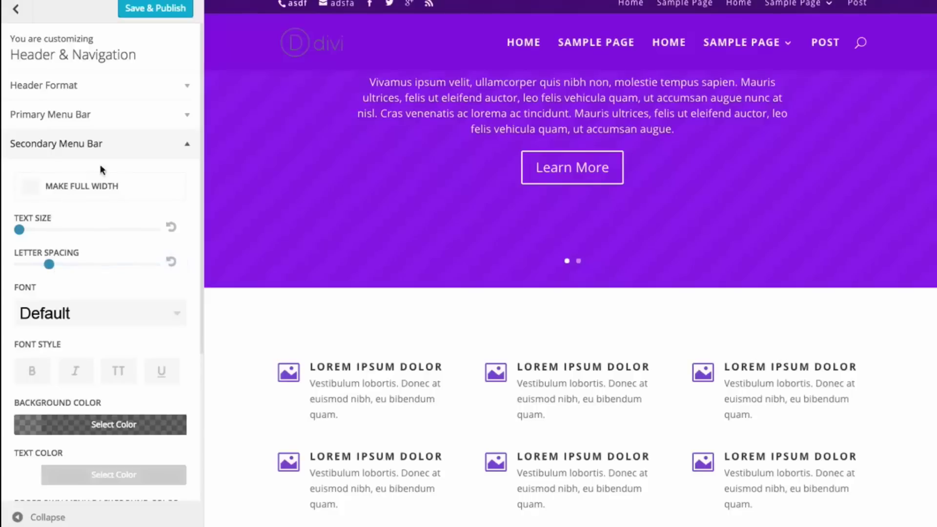
pyautogui.click(96, 146)
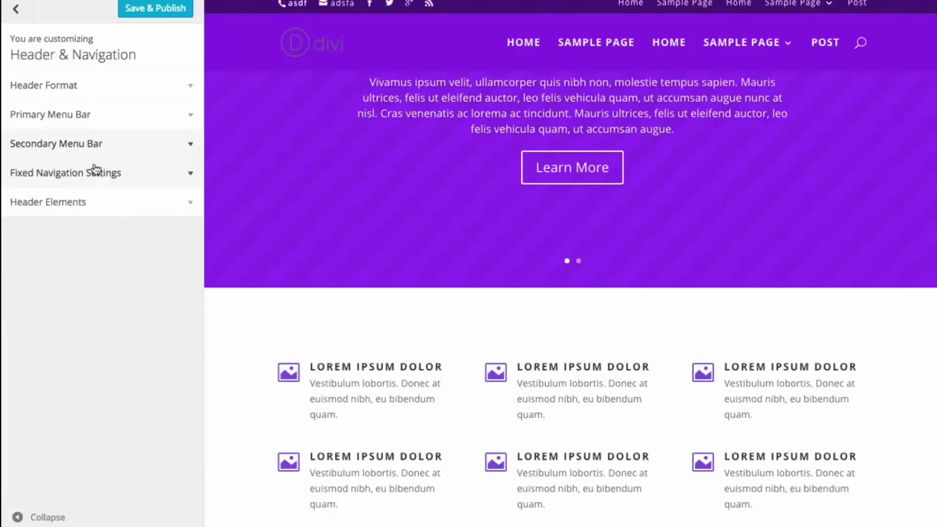
# Examine the Fixed Navigation Settings and how the fixed header behaves while the preview page scrolls
pyautogui.click(94, 173)
pyautogui.scroll(-5, 397, 205)
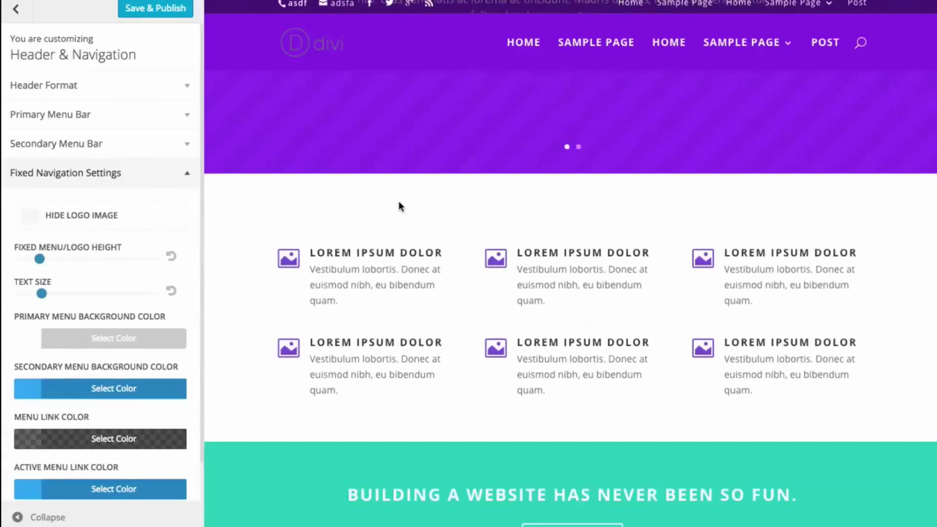
pyautogui.scroll(2, 400, 219)
pyautogui.scroll(5, 400, 223)
pyautogui.scroll(-6, 399, 228)
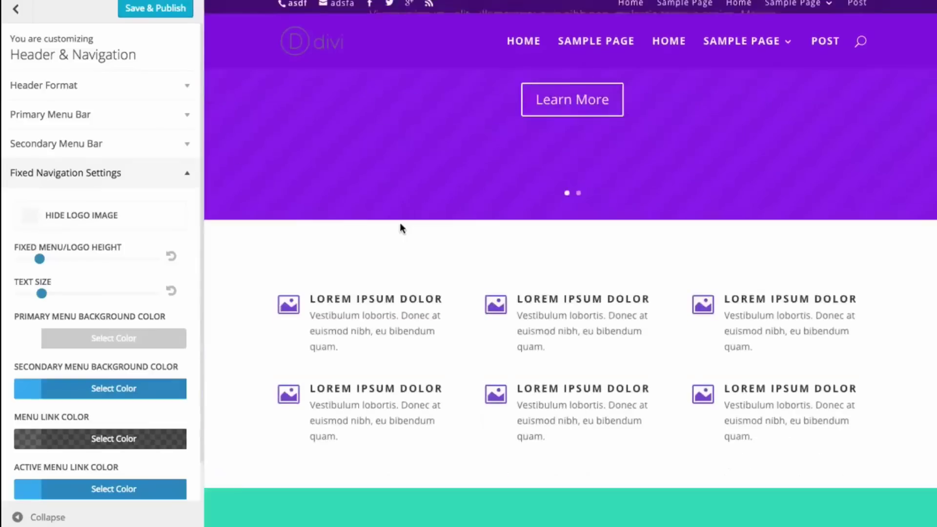
pyautogui.scroll(3, 400, 227)
pyautogui.scroll(-1, 401, 229)
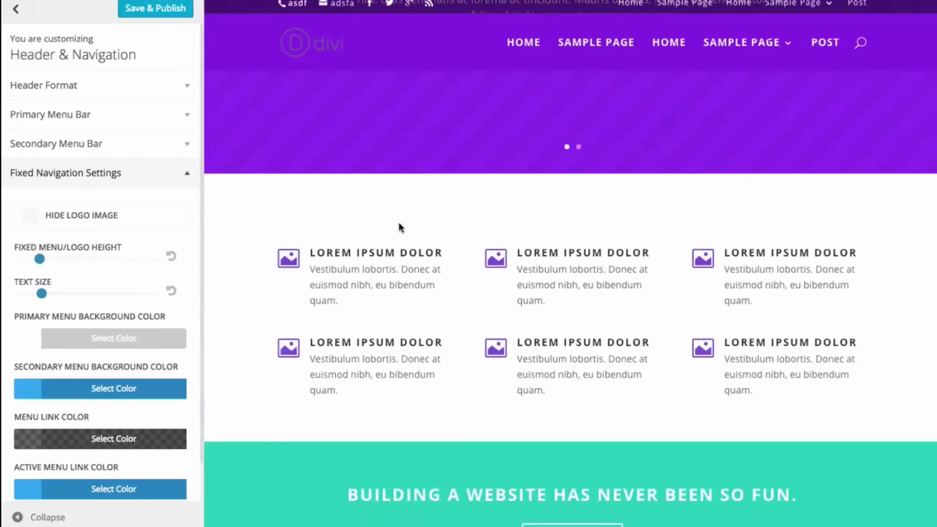
pyautogui.scroll(3, 399, 227)
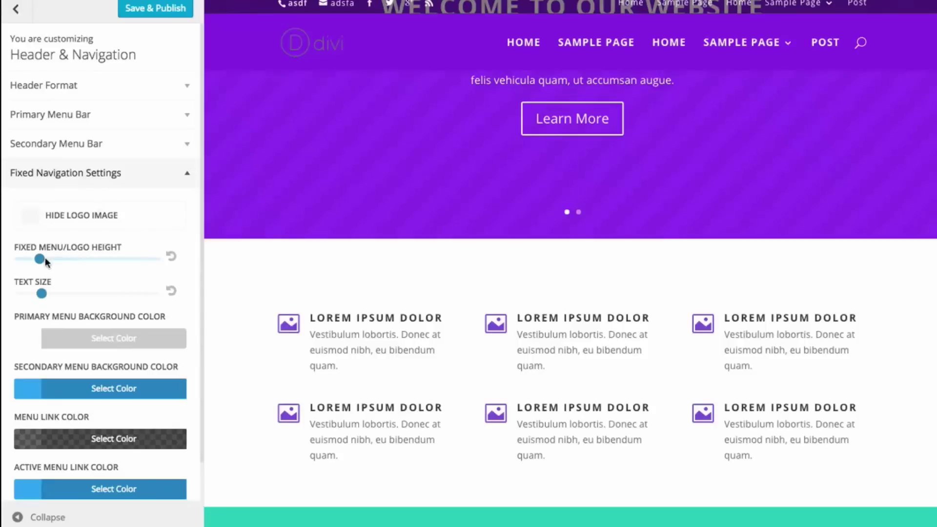
# Reduce the fixed menu/logo height to its minimum and check the fixed header at several page positions
pyautogui.moveTo(42, 261); pyautogui.dragTo(19, 263)
pyautogui.scroll(5, 348, 198)
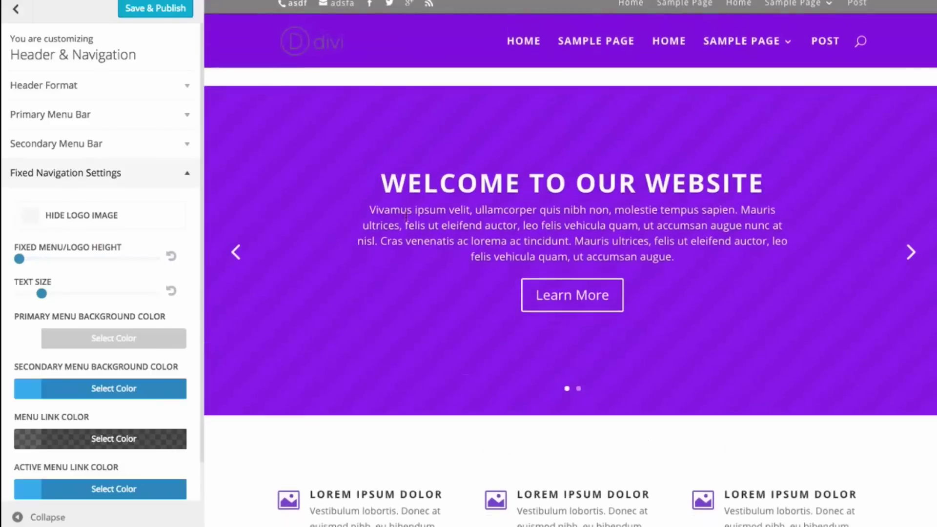
pyautogui.scroll(-3, 634, 256)
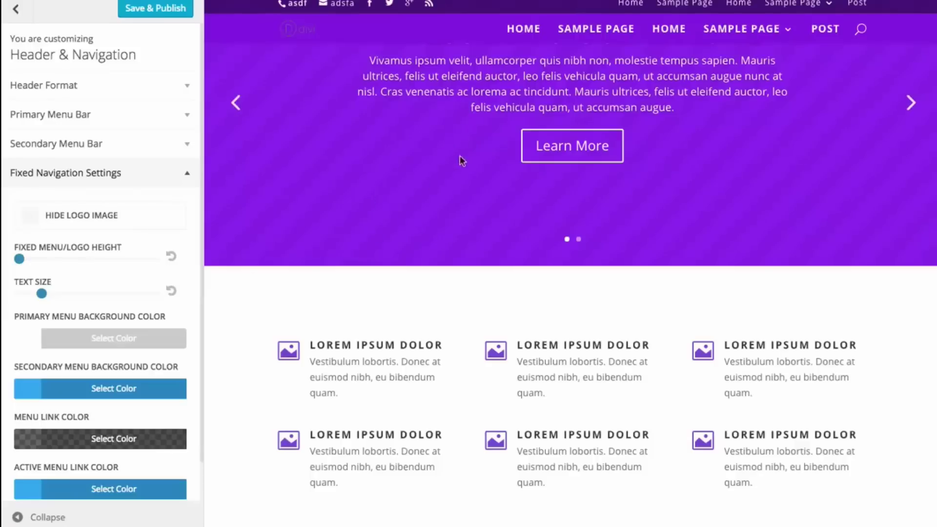
pyautogui.scroll(-5, 337, 224)
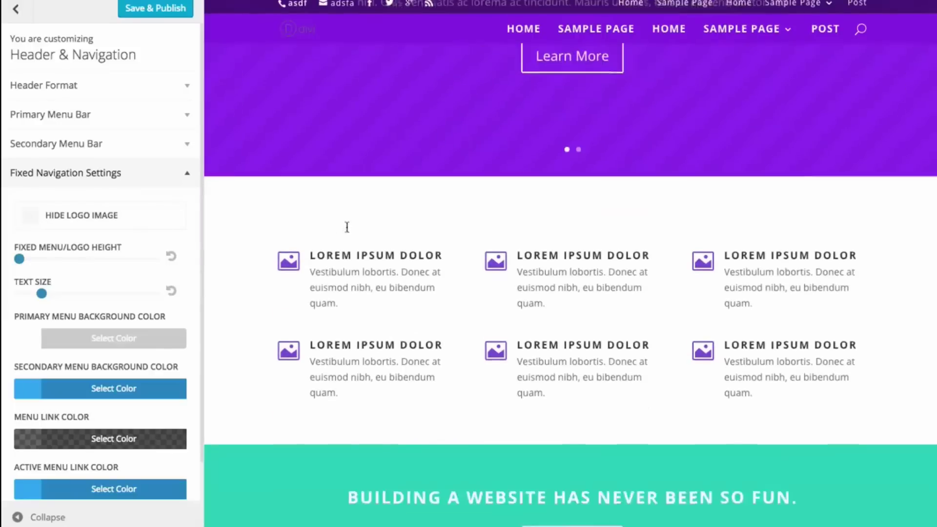
pyautogui.scroll(-1, 352, 227)
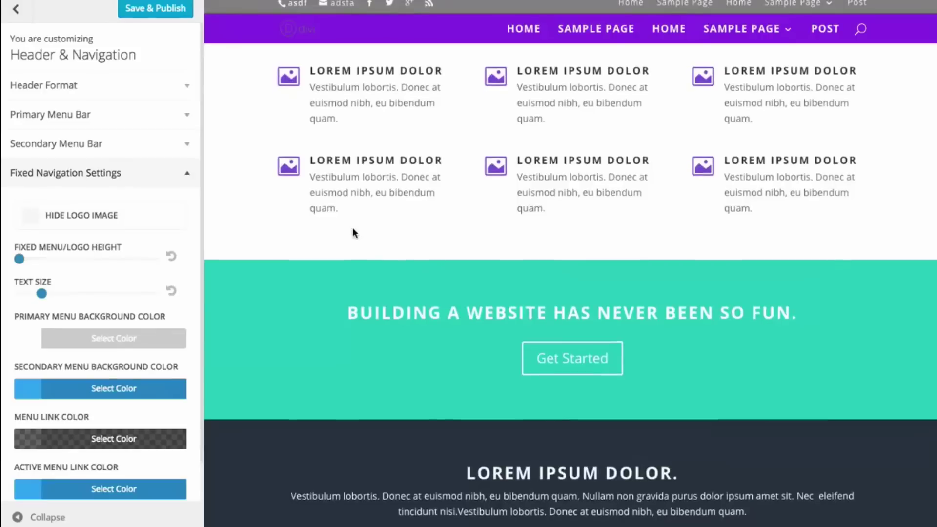
# Set the fixed navigation's primary menu background color to blue #1e73be and increase the fixed menu/logo height
pyautogui.scroll(-1, 124, 370)
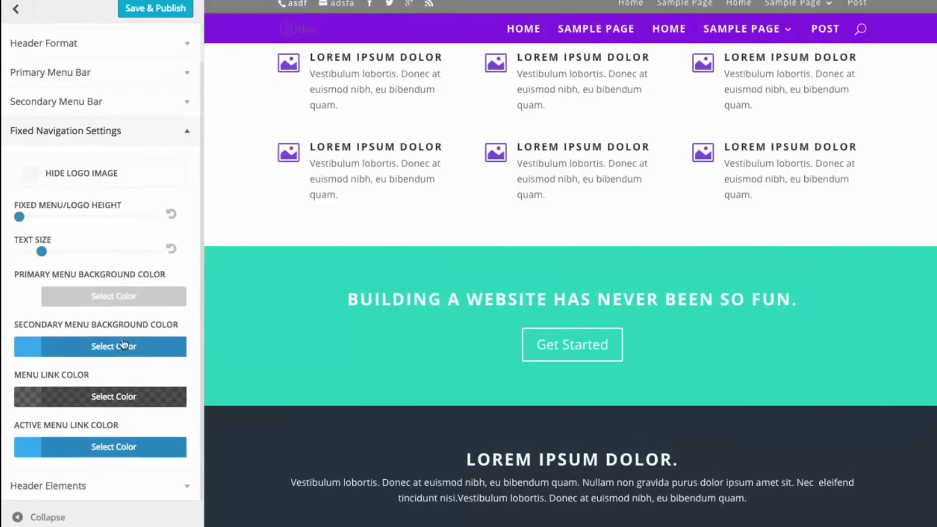
pyautogui.click(120, 301)
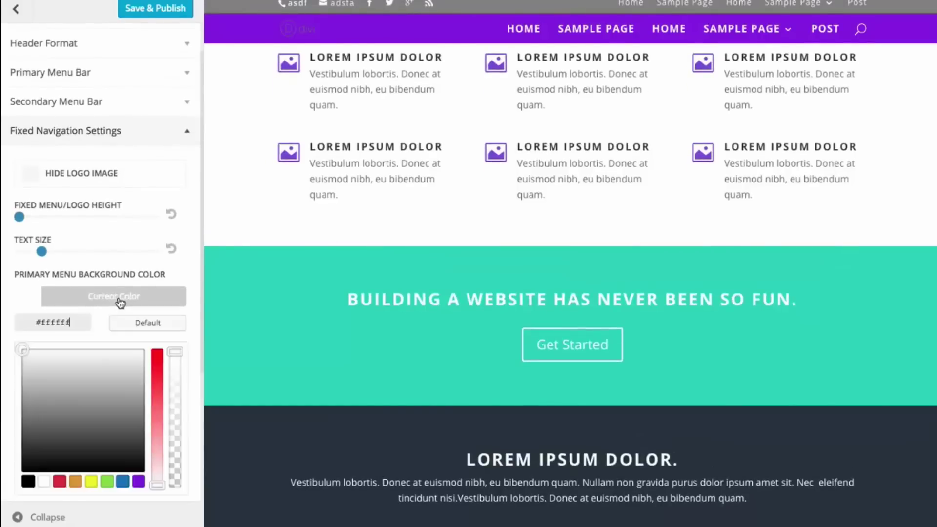
pyautogui.click(123, 480)
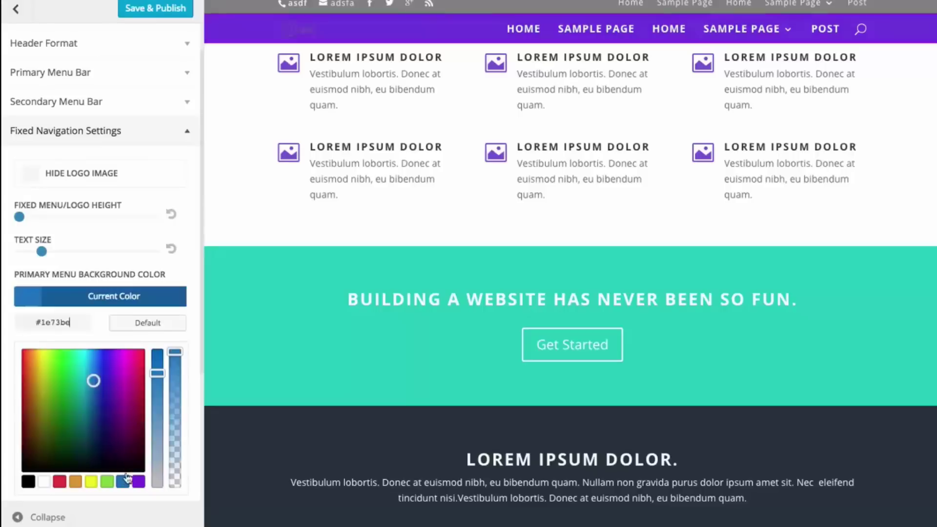
pyautogui.click(120, 303)
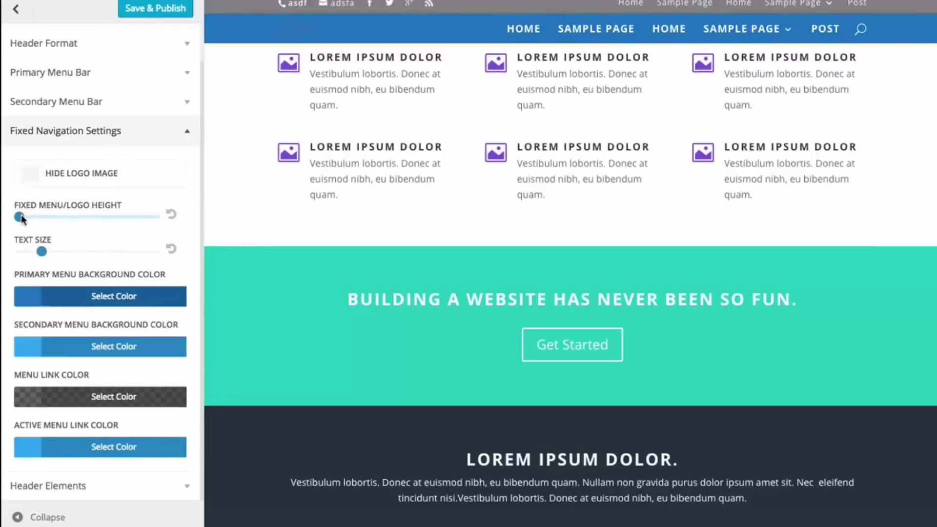
pyautogui.moveTo(21, 216); pyautogui.dragTo(53, 216)
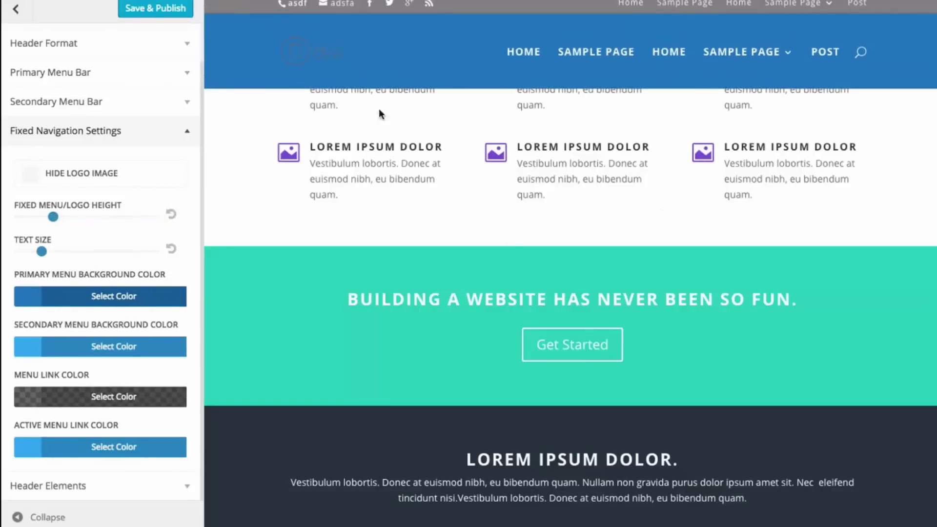
# Make the fixed navigation's primary menu background partly transparent and check it over the page content
pyautogui.click(113, 304)
pyautogui.moveTo(174, 352); pyautogui.dragTo(175, 403)
pyautogui.scroll(-2, 384, 205)
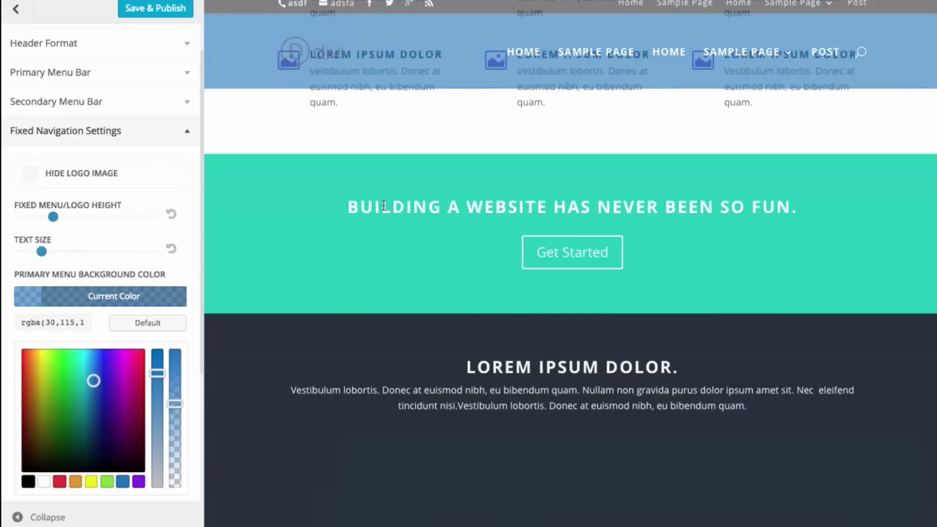
pyautogui.scroll(-4, 382, 203)
pyautogui.scroll(10, 383, 204)
pyautogui.scroll(-4, 382, 205)
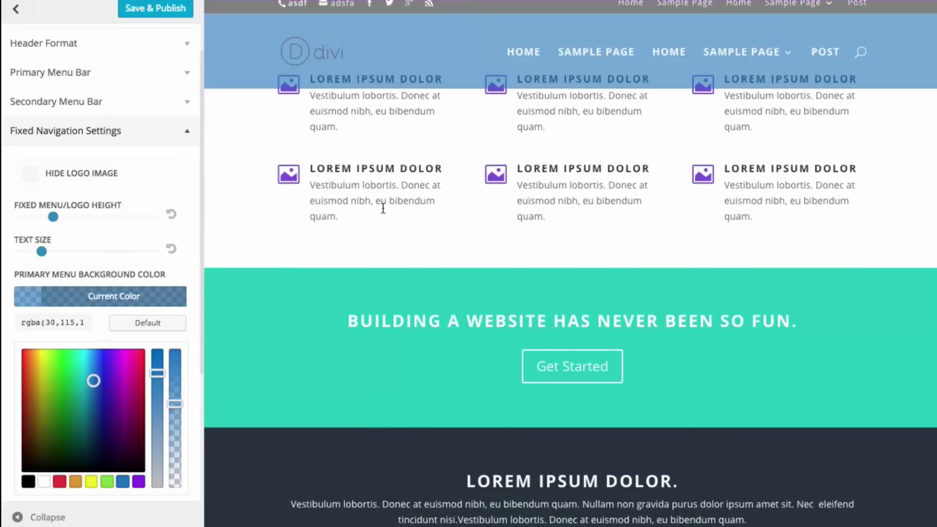
pyautogui.scroll(-1, 383, 210)
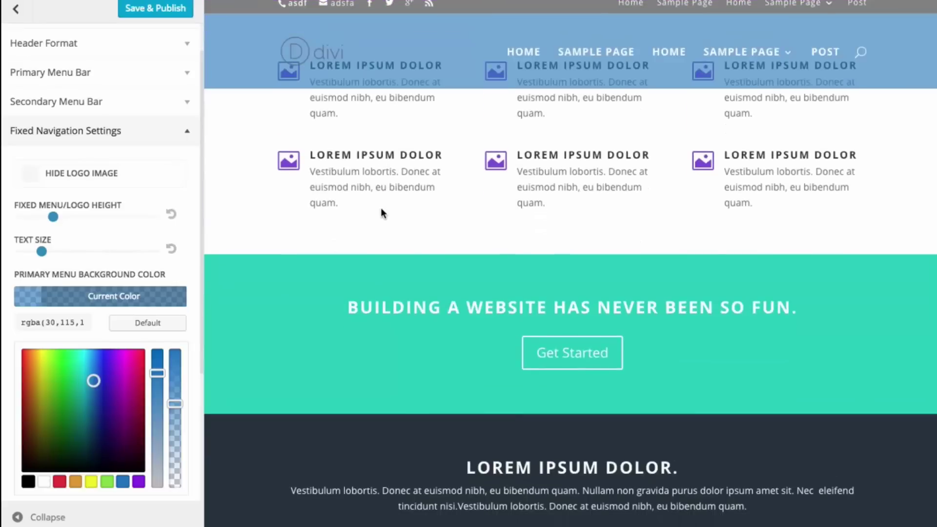
pyautogui.click(115, 135)
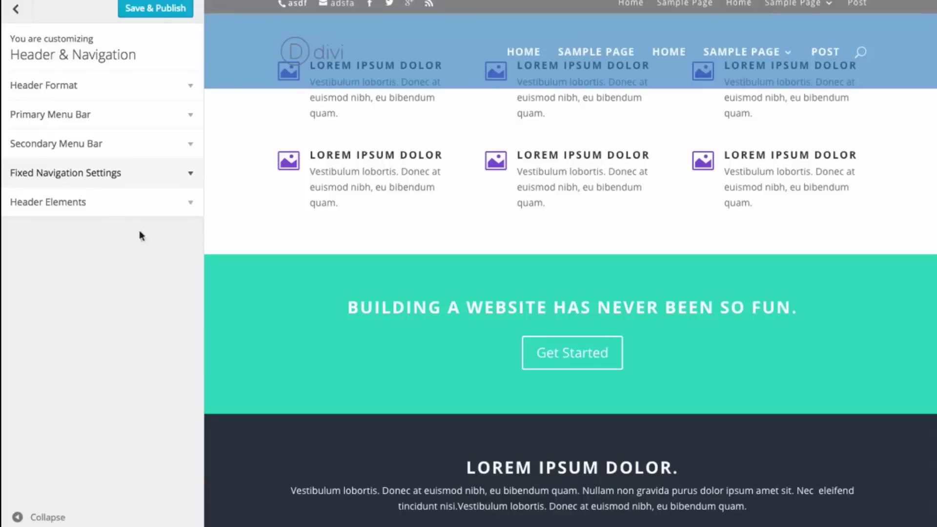
# Review the Header Elements options for social icons, search icon, phone number and email
pyautogui.click(63, 203)
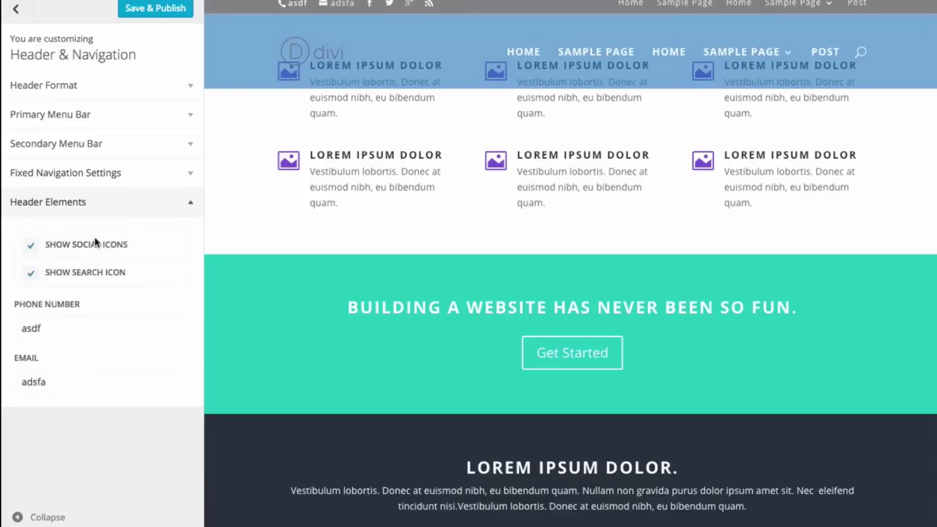
pyautogui.scroll(-1, 428, 201)
pyautogui.scroll(1, 427, 201)
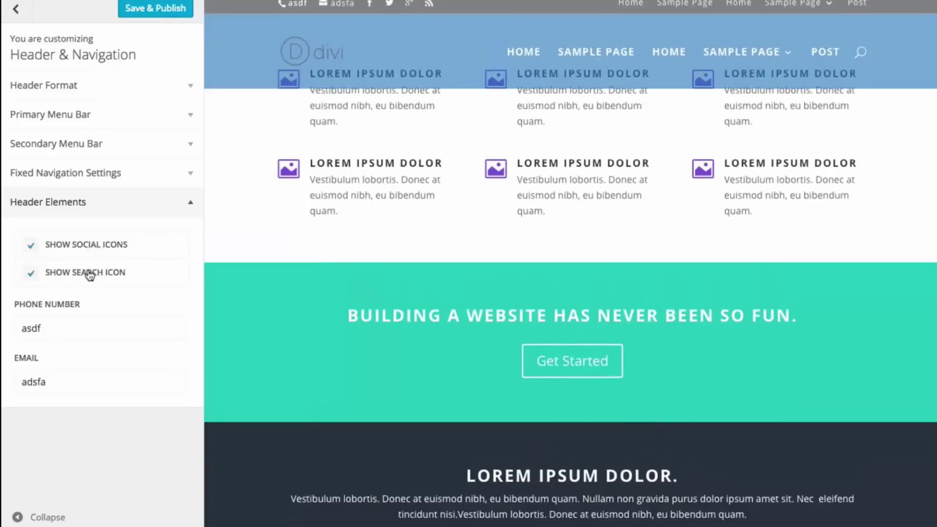
pyautogui.click(86, 327)
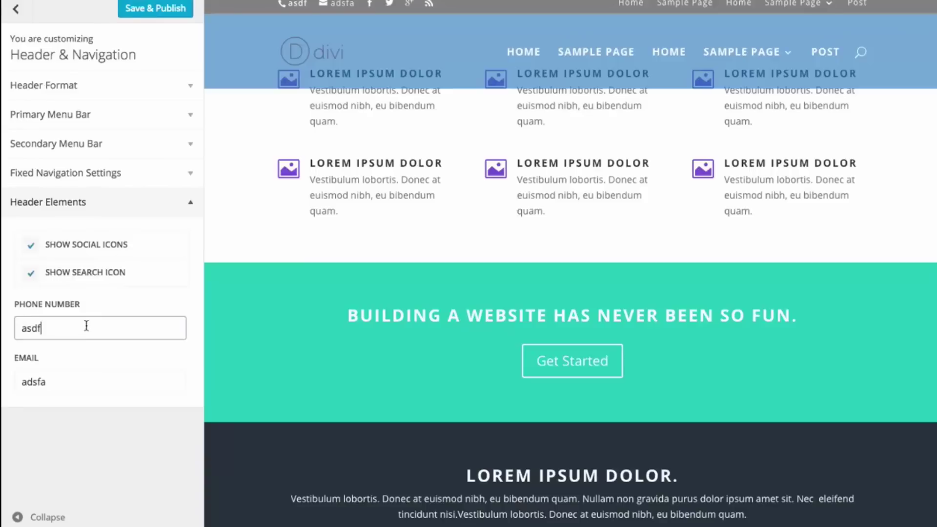
pyautogui.doubleClick(87, 325)
pyautogui.press('Tab')
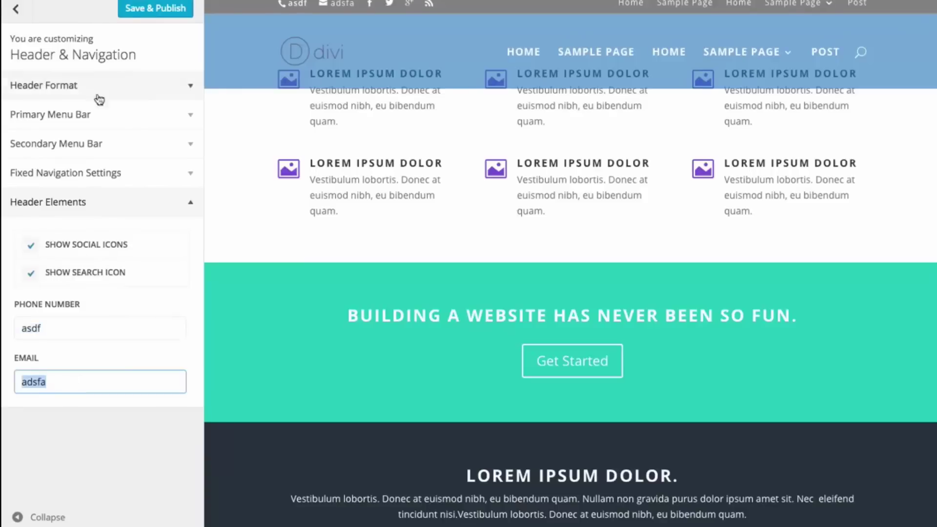
pyautogui.click(17, 11)
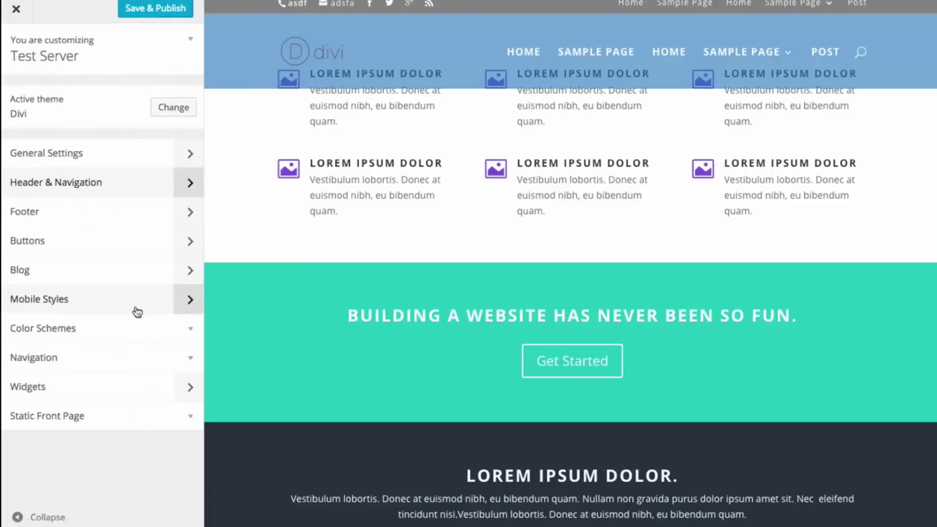
# Enlarge the footer widget header text slightly and make it bold, italic, uppercase and underlined
pyautogui.scroll(-20, 394, 232)
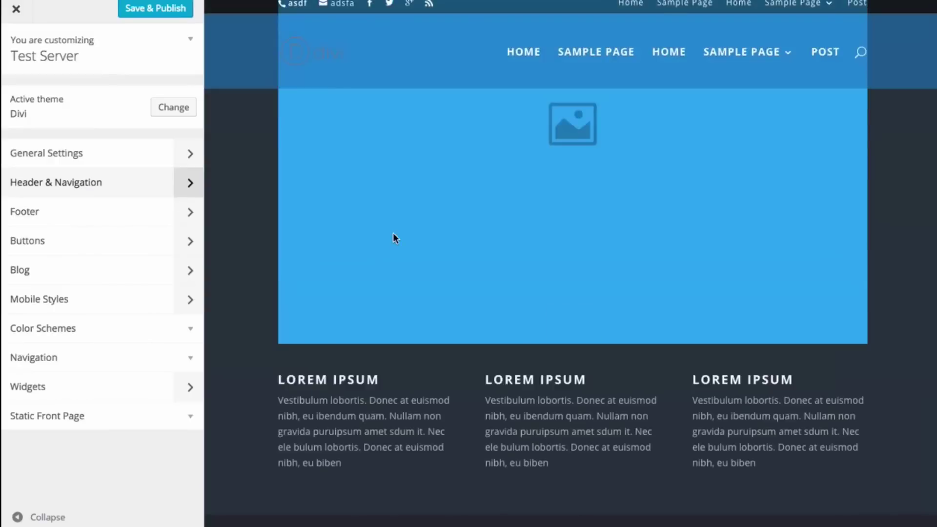
pyautogui.scroll(8, 402, 245)
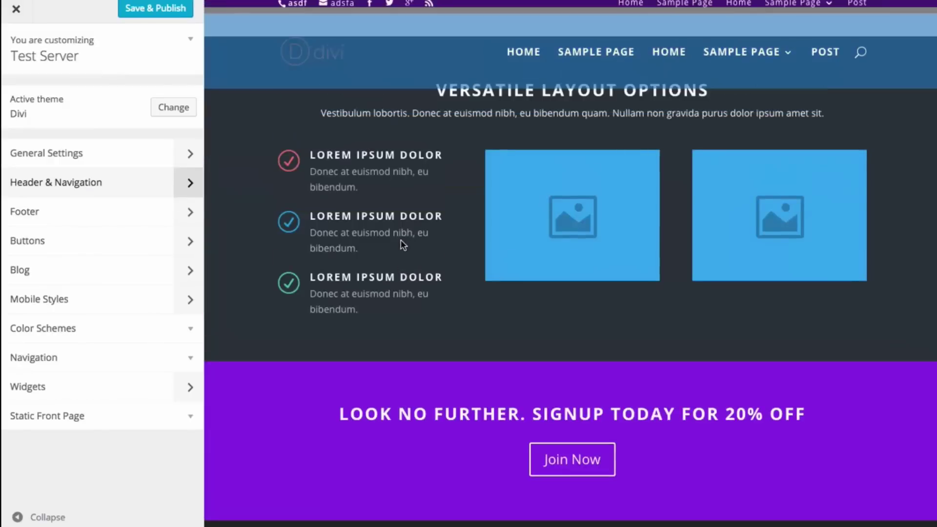
pyautogui.scroll(-3, 402, 245)
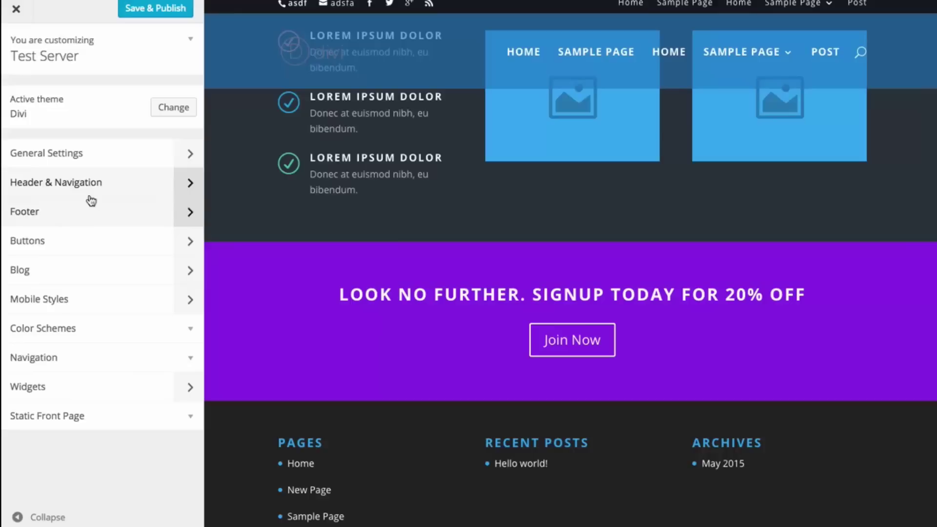
pyautogui.click(63, 206)
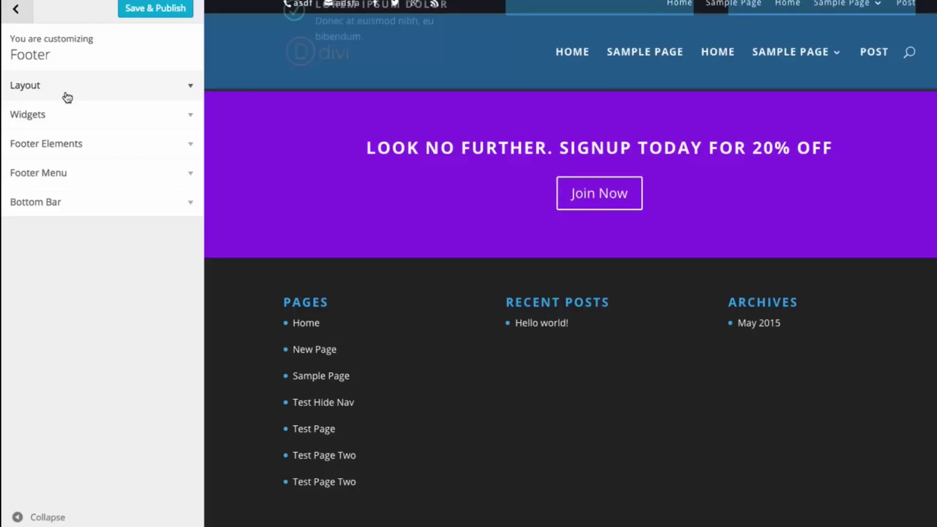
pyautogui.click(65, 117)
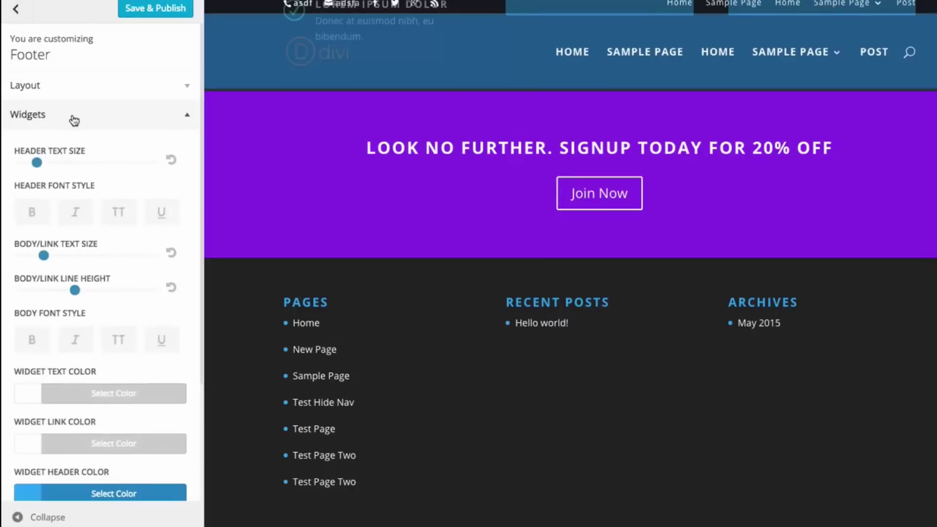
pyautogui.moveTo(43, 162); pyautogui.dragTo(48, 163)
pyautogui.click(34, 216)
pyautogui.click(76, 214)
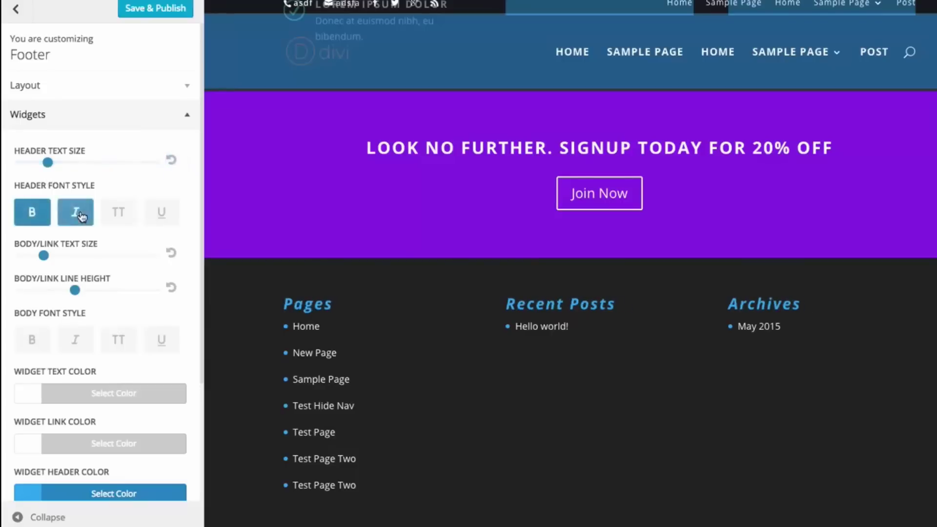
pyautogui.click(119, 211)
pyautogui.click(156, 215)
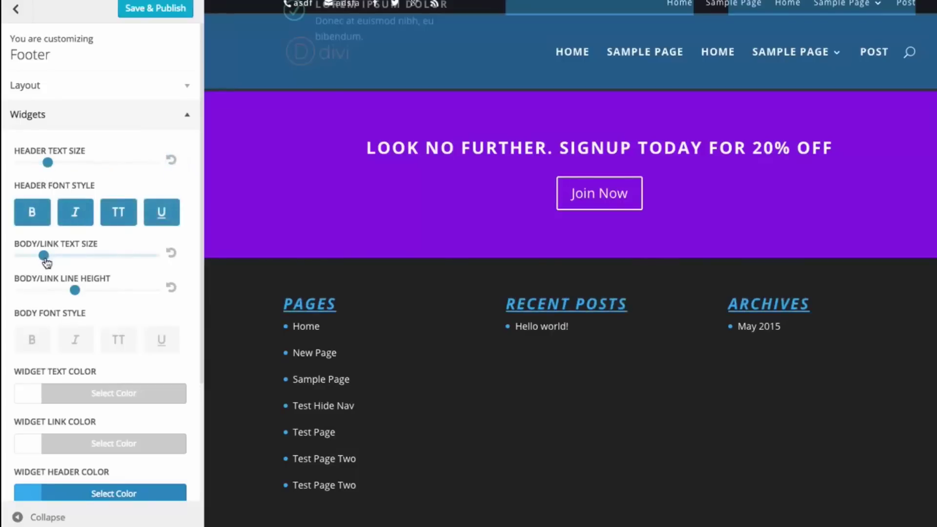
# Try bold, italic, uppercase and underline on the footer widget body text and clear all four styles again
pyautogui.moveTo(75, 263); pyautogui.dragTo(73, 294)
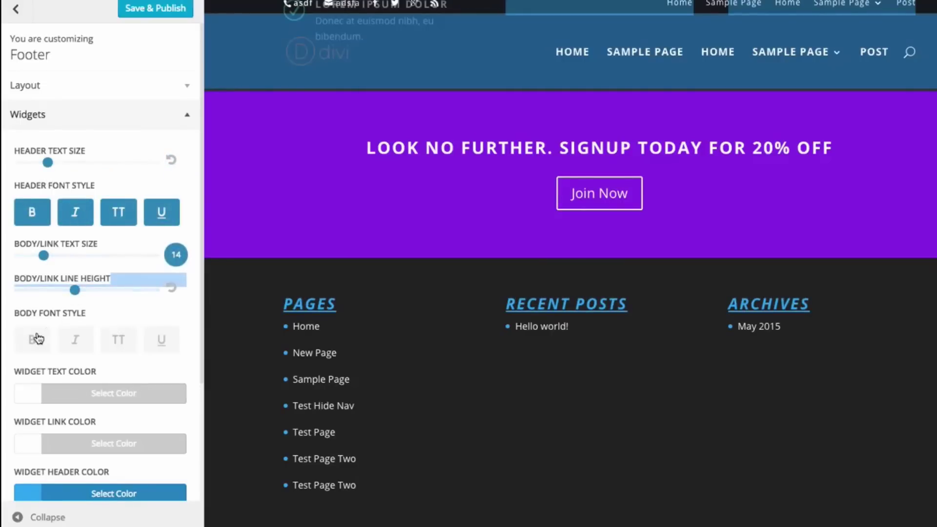
pyautogui.click(38, 338)
pyautogui.click(69, 343)
pyautogui.click(118, 342)
pyautogui.click(161, 342)
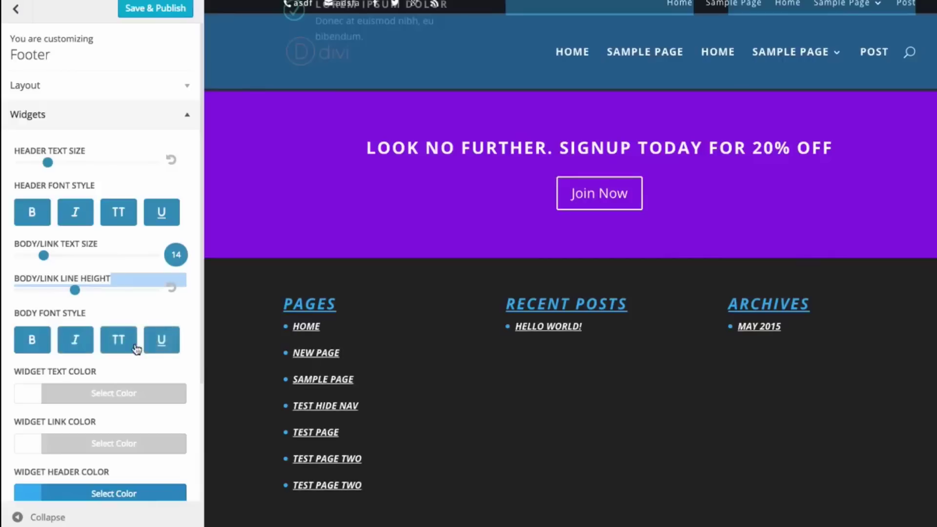
pyautogui.click(156, 344)
pyautogui.click(120, 344)
pyautogui.click(75, 341)
pyautogui.click(33, 343)
# Review the footer's widget color options, the Footer Elements social icons option and the Footer Menu settings
pyautogui.scroll(-1, 73, 355)
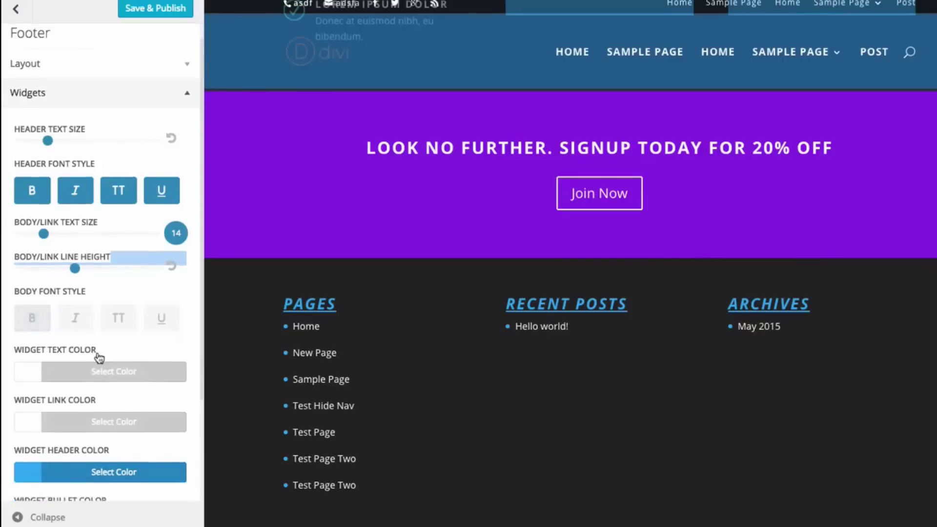
pyautogui.scroll(-3, 128, 347)
pyautogui.scroll(2, 128, 347)
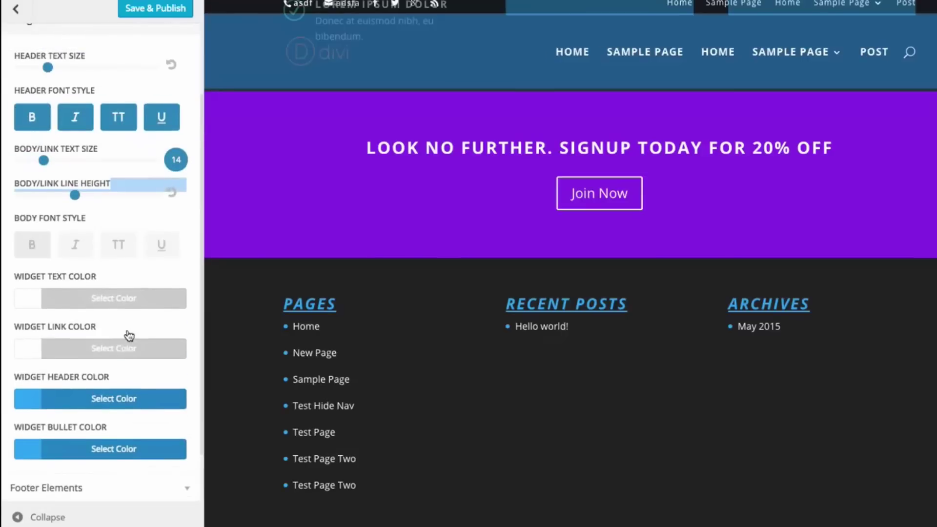
pyautogui.scroll(2, 127, 340)
pyautogui.click(85, 122)
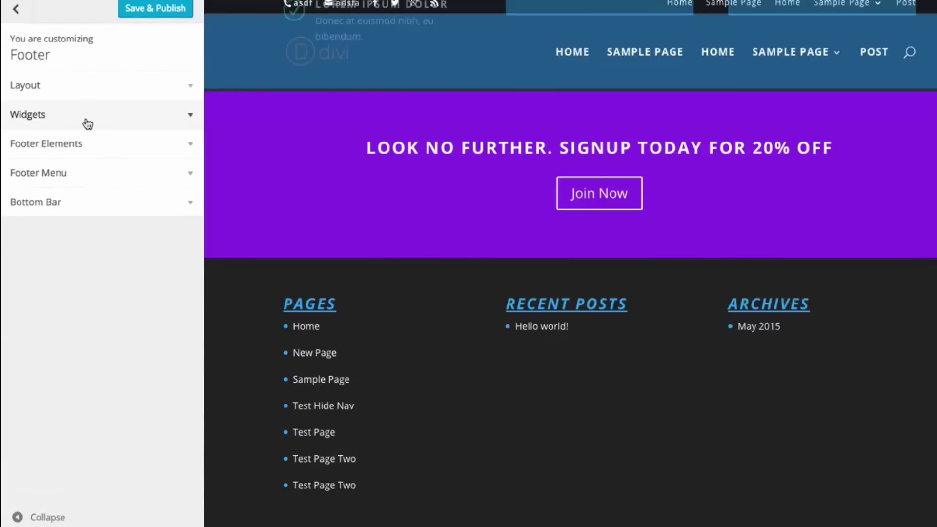
pyautogui.click(87, 149)
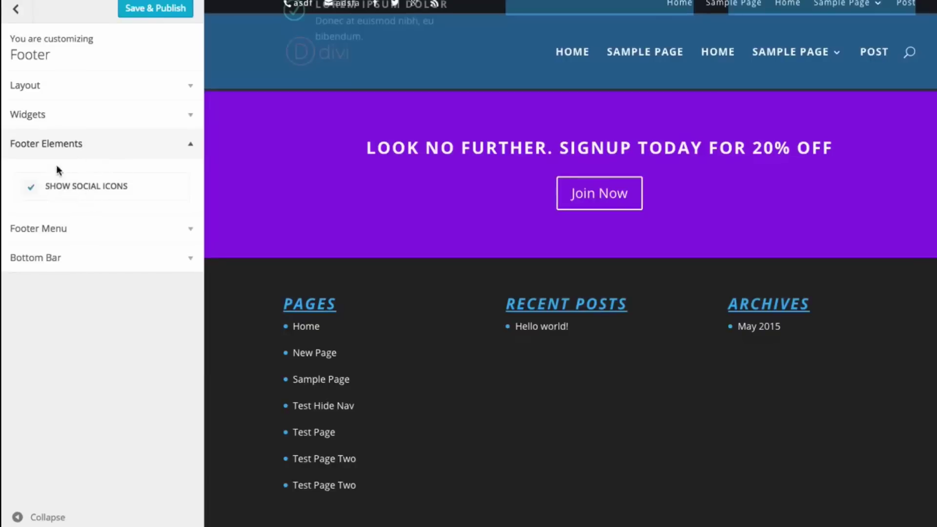
pyautogui.click(91, 146)
pyautogui.click(65, 176)
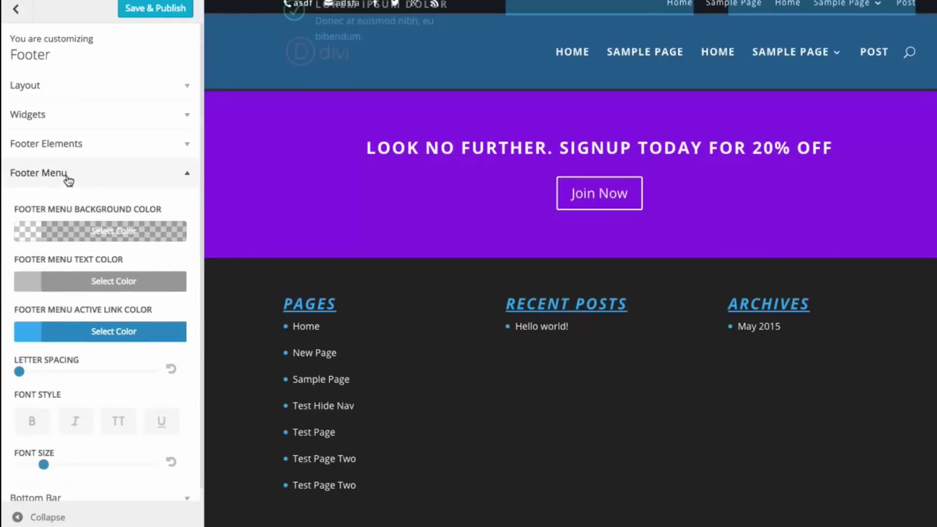
pyautogui.click(69, 177)
# Set the footer bottom bar's background color to fully opaque green #81d742
pyautogui.click(69, 200)
pyautogui.scroll(-5, 307, 258)
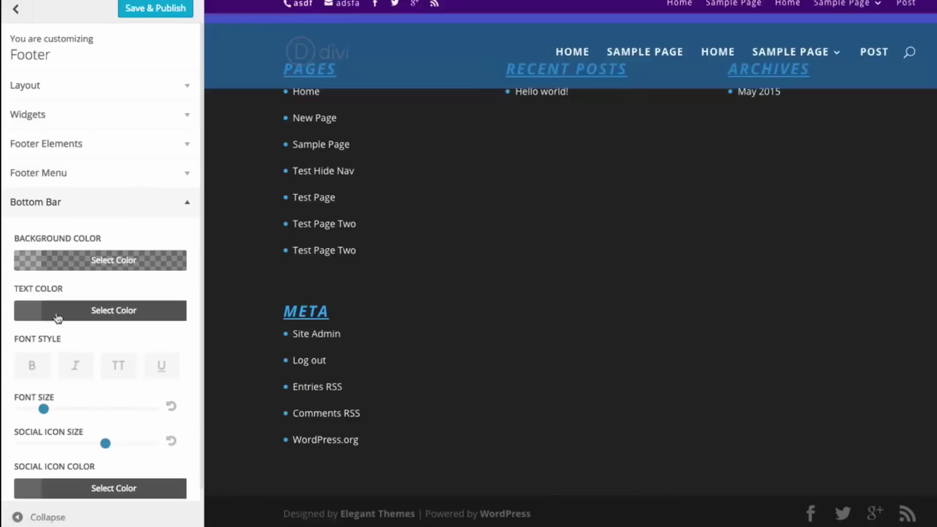
pyautogui.click(82, 266)
pyautogui.click(111, 444)
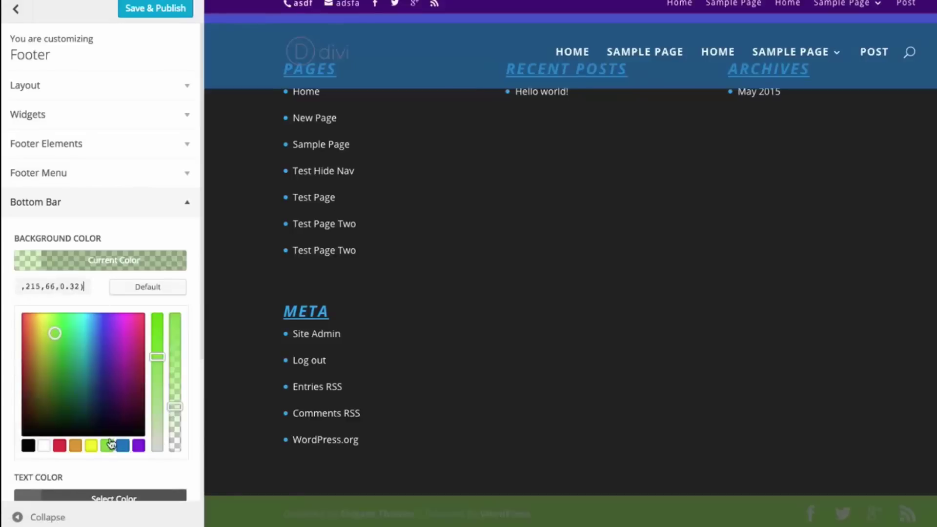
pyautogui.moveTo(175, 391); pyautogui.dragTo(174, 272)
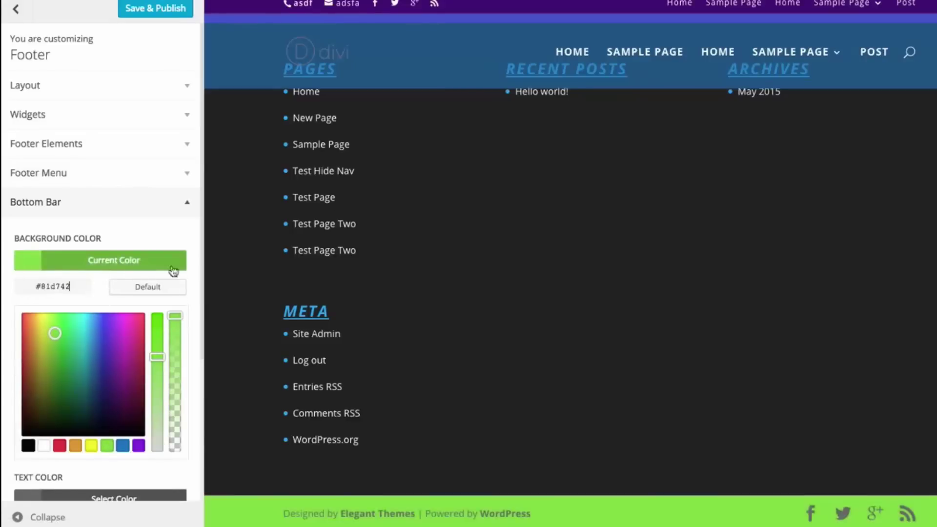
pyautogui.click(156, 270)
# Make the bottom bar text bold and italic and slightly enlarge its social icons
pyautogui.click(35, 364)
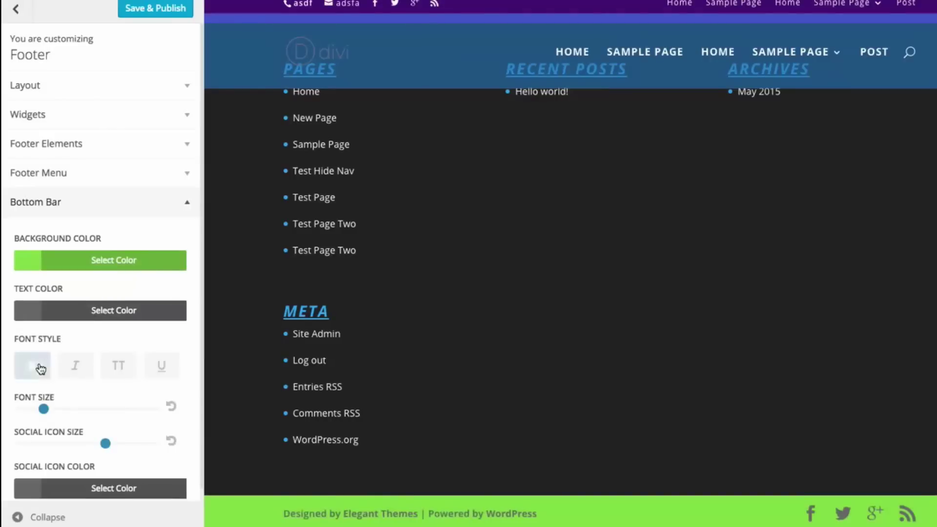
pyautogui.click(73, 366)
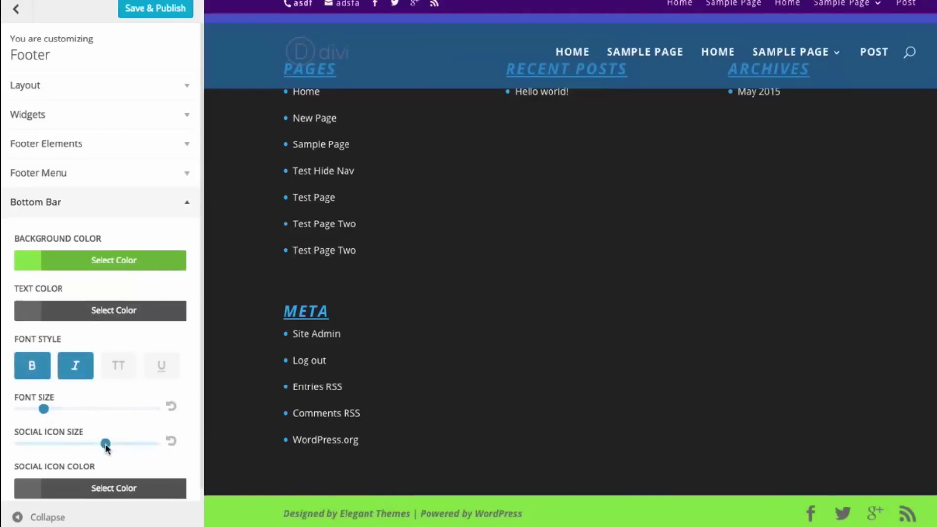
pyautogui.moveTo(105, 443)
pyautogui.mouseDown()
pyautogui.moveTo(123, 444)
pyautogui.moveTo(112, 444)
pyautogui.mouseUp()
# Set the bottom bar's text color to white #ffffff
pyautogui.click(74, 312)
pyautogui.click(46, 494)
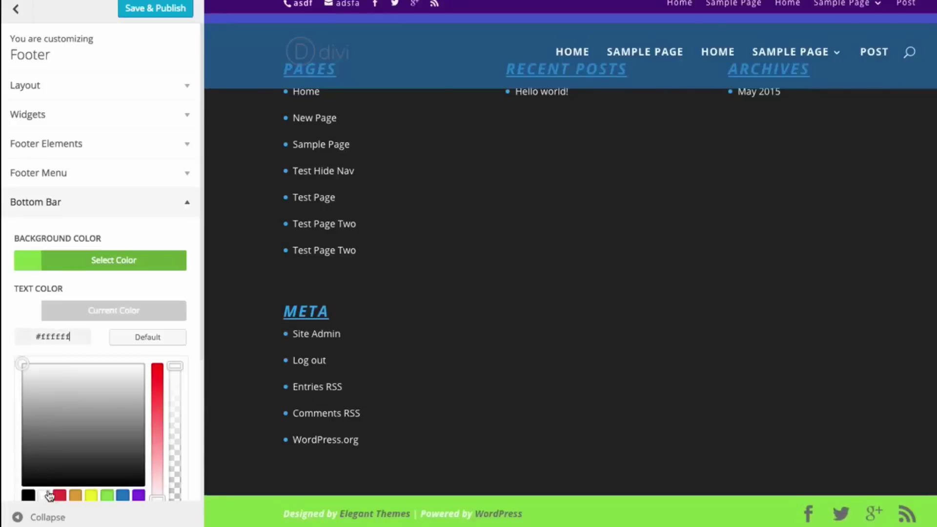
pyautogui.click(126, 317)
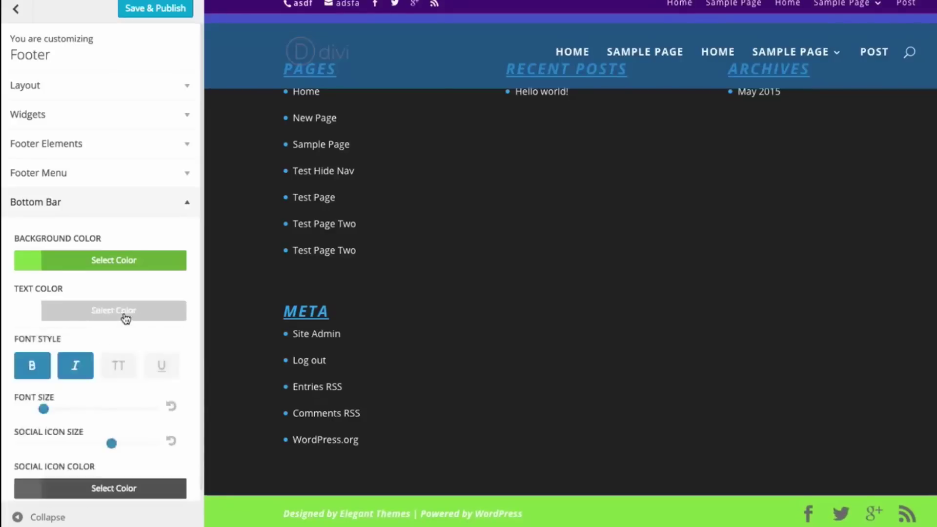
# Set the bottom bar's social icon color to white #ffffff
pyautogui.scroll(-1, 105, 349)
pyautogui.click(83, 478)
pyautogui.scroll(-5, 112, 473)
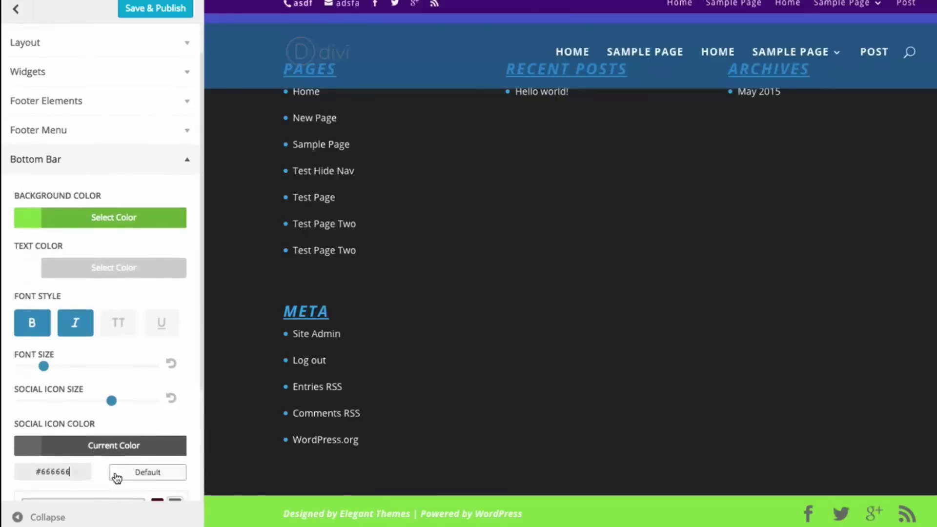
pyautogui.click(44, 472)
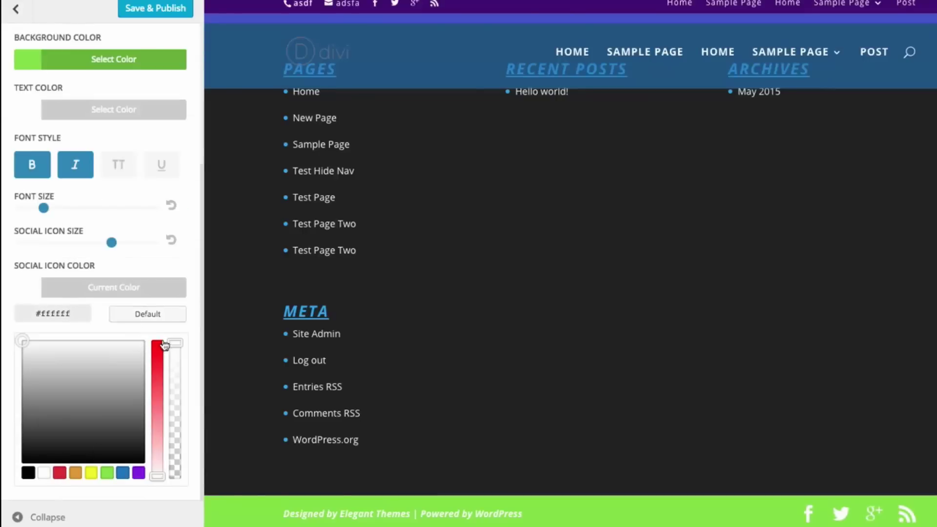
pyautogui.click(159, 316)
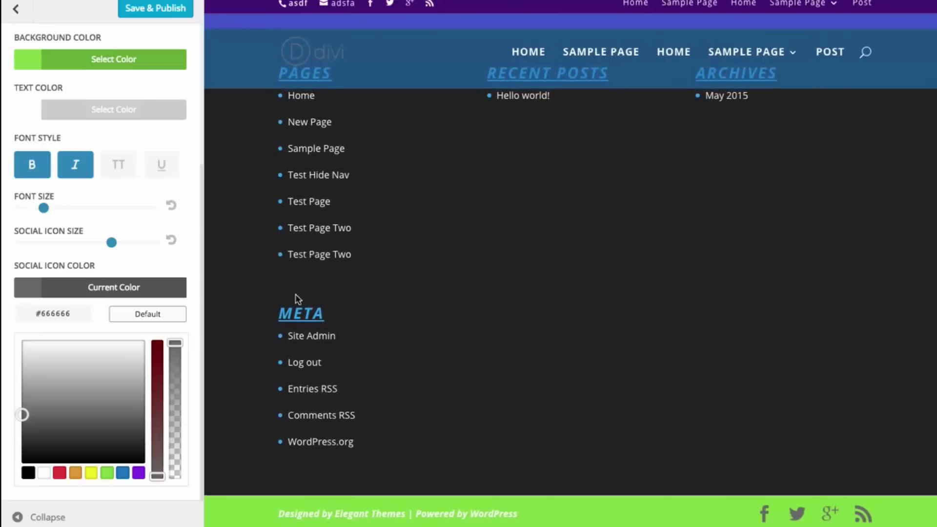
pyautogui.click(44, 472)
pyautogui.click(88, 288)
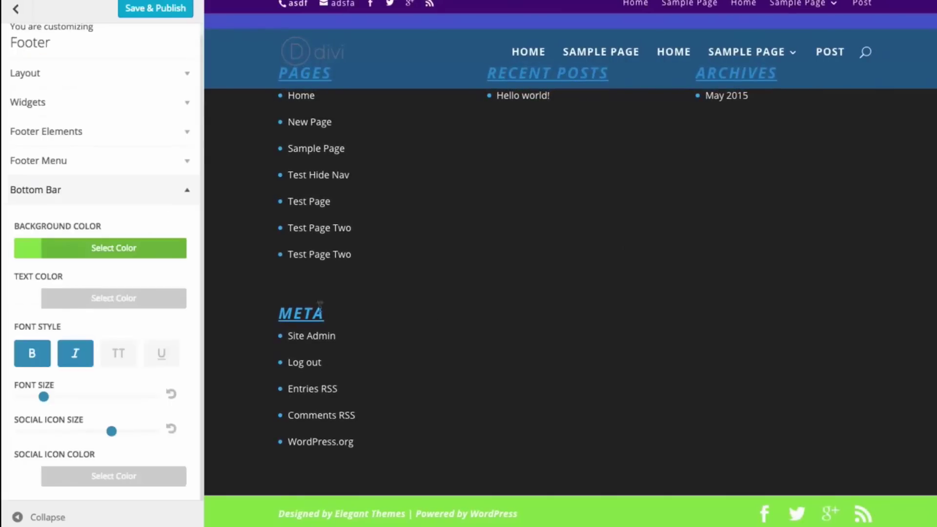
# Leave the footer settings and review the Buttons Style and Buttons Hover Style options against the slider's Learn More button
pyautogui.scroll(15, 603, 381)
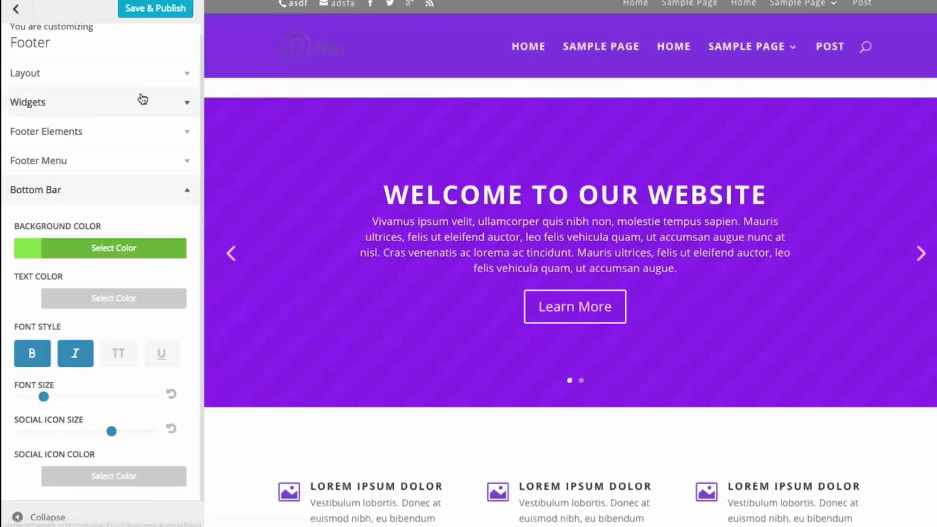
pyautogui.scroll(1, 86, 78)
pyautogui.click(15, 9)
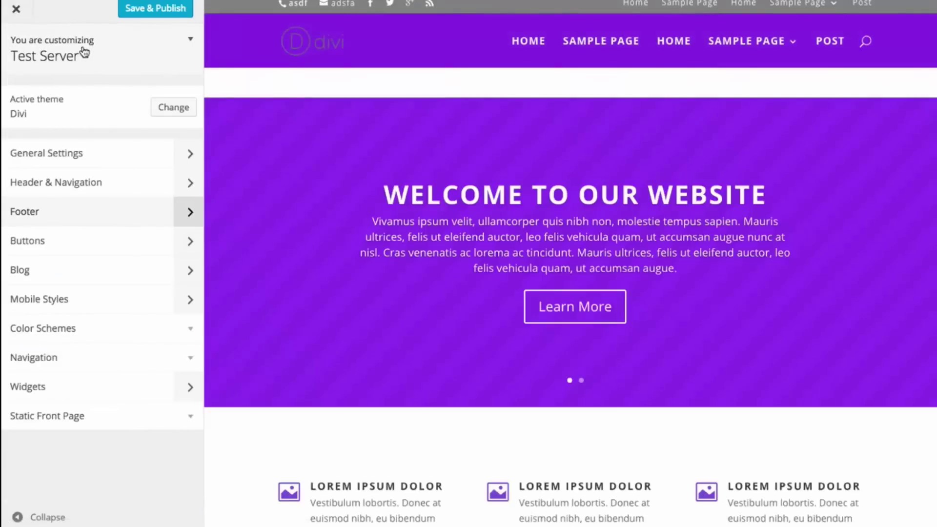
pyautogui.click(97, 248)
pyautogui.scroll(-2, 503, 239)
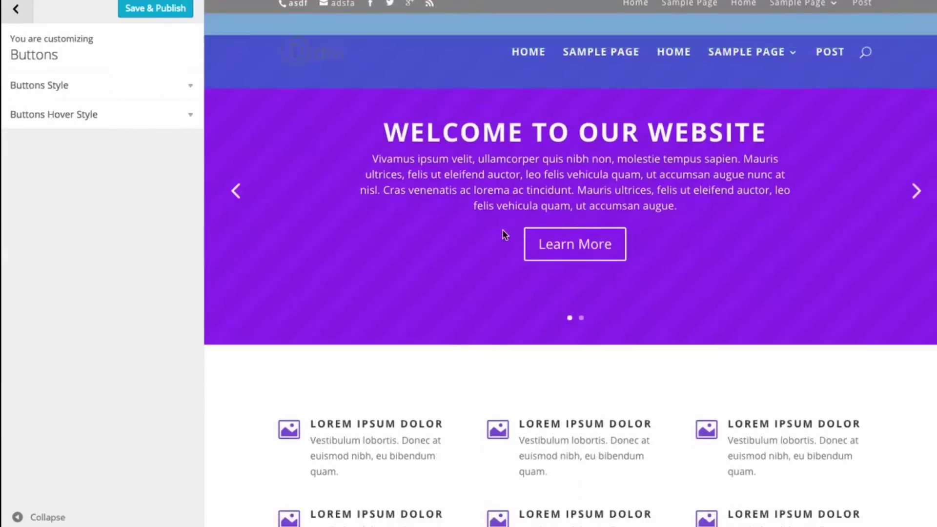
pyautogui.scroll(-3, 504, 235)
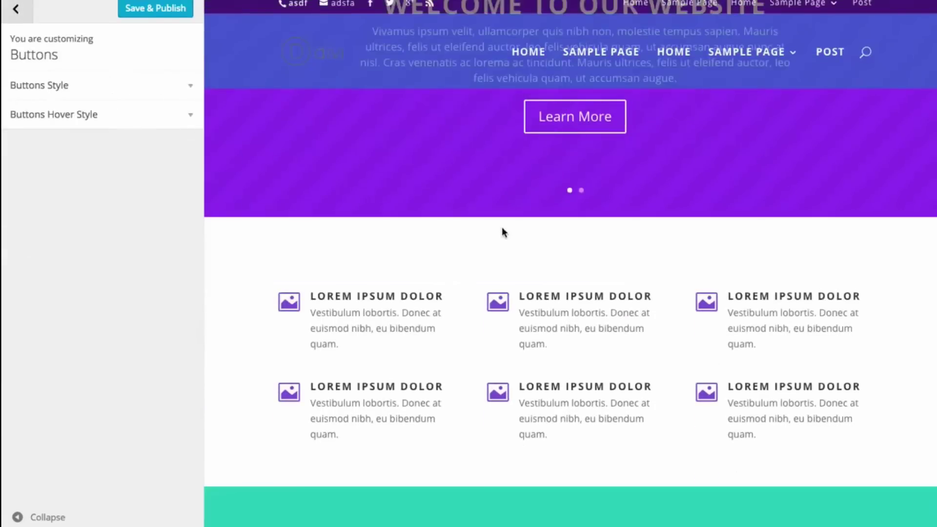
pyautogui.scroll(3, 334, 195)
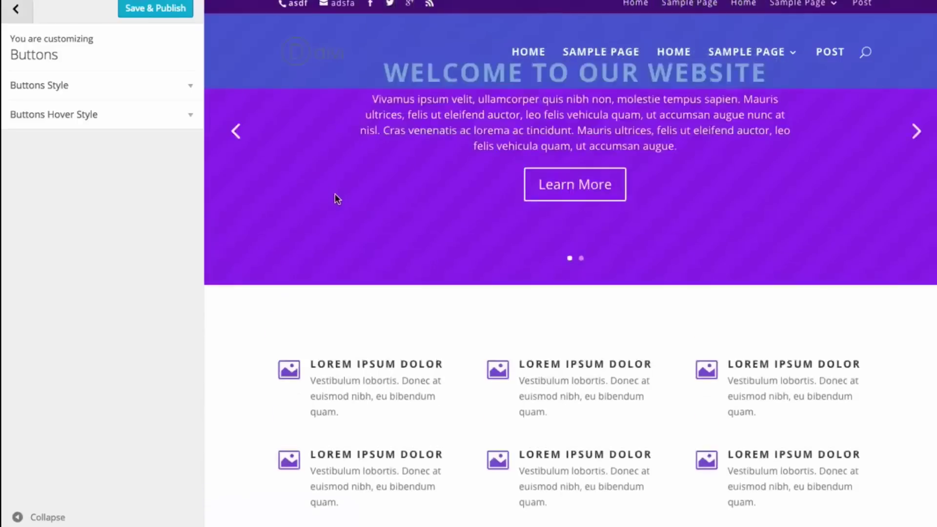
pyautogui.click(67, 92)
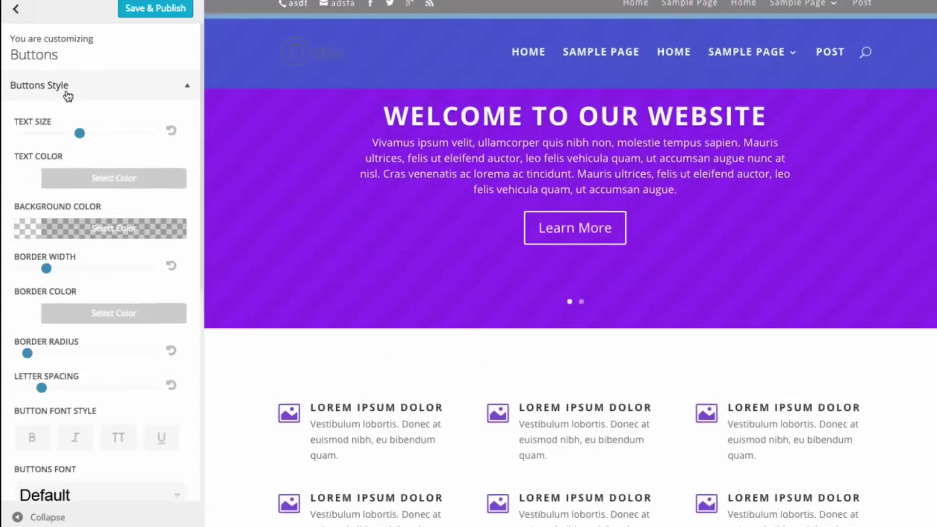
pyautogui.click(120, 90)
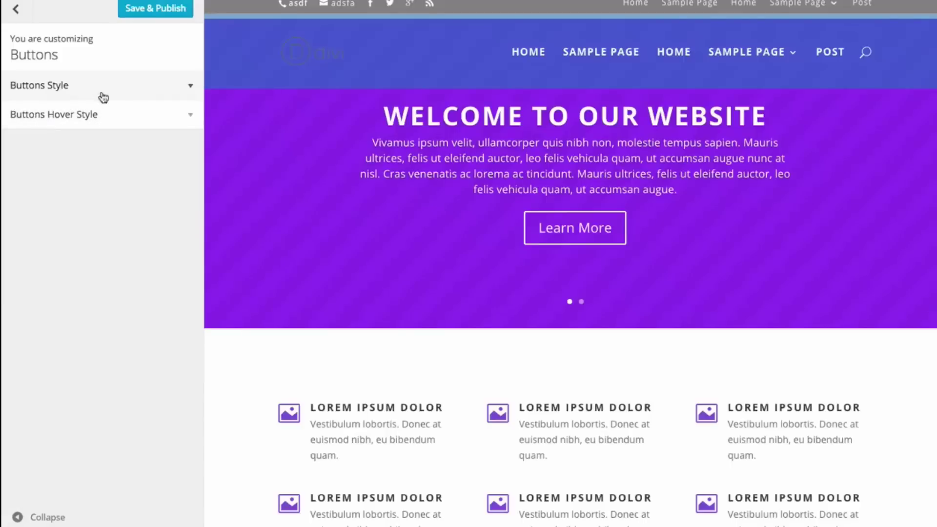
pyautogui.click(69, 117)
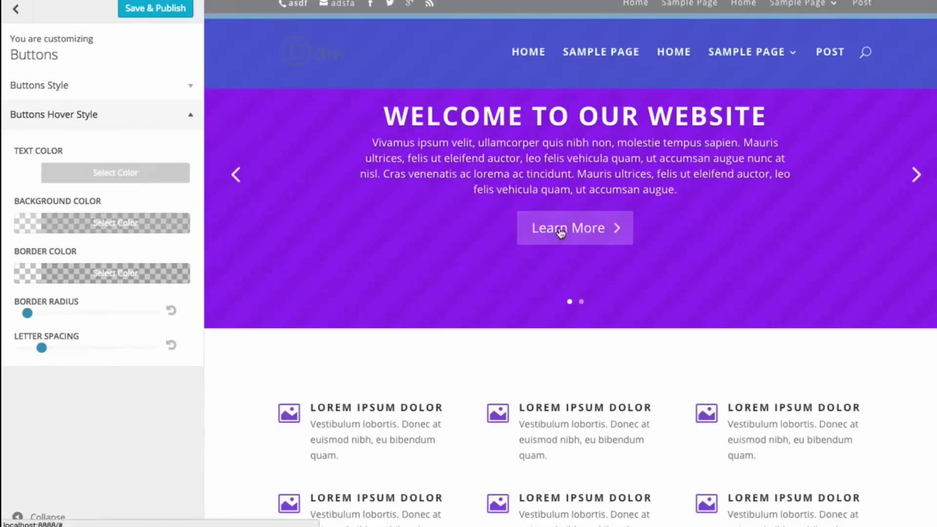
# Enlarge the site-wide button text and give buttons a fully opaque green #81d742 background
pyautogui.click(123, 85)
pyautogui.moveTo(79, 132); pyautogui.dragTo(125, 133)
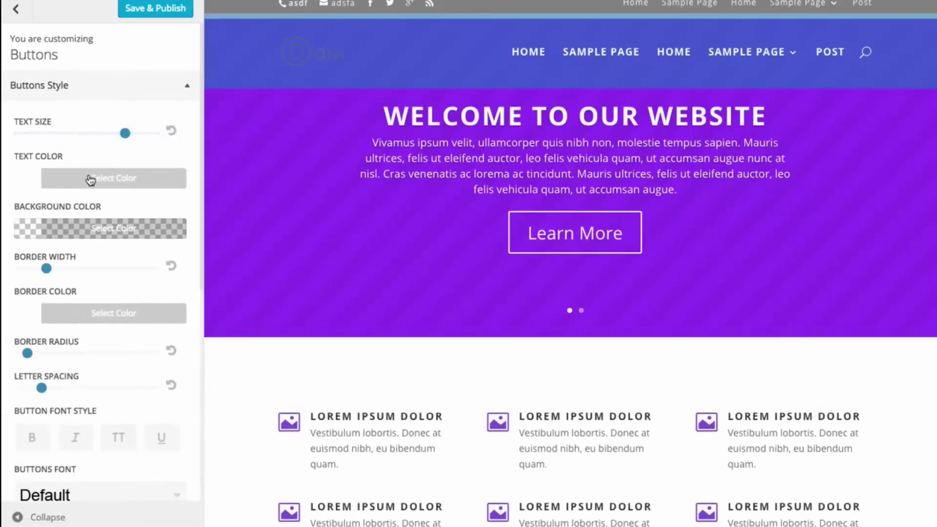
pyautogui.click(79, 228)
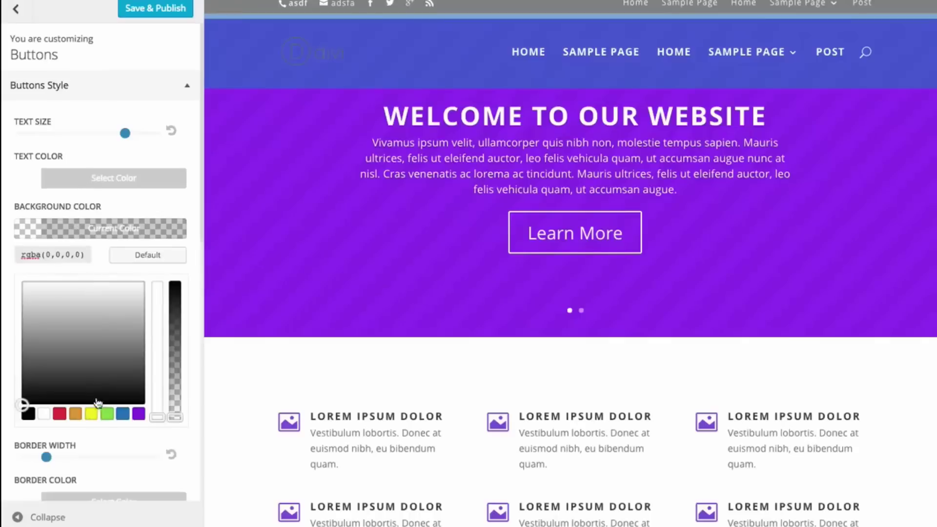
pyautogui.click(107, 413)
pyautogui.moveTo(179, 341); pyautogui.dragTo(184, 267)
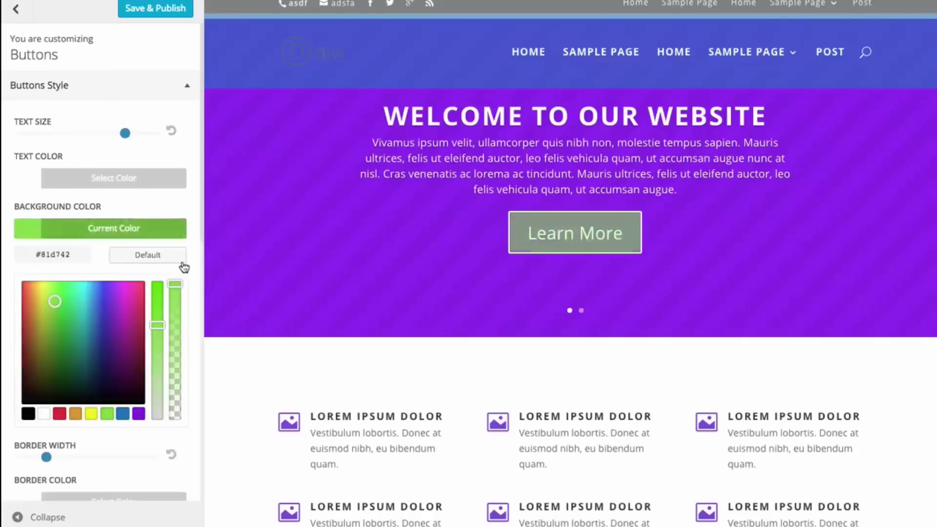
pyautogui.click(128, 236)
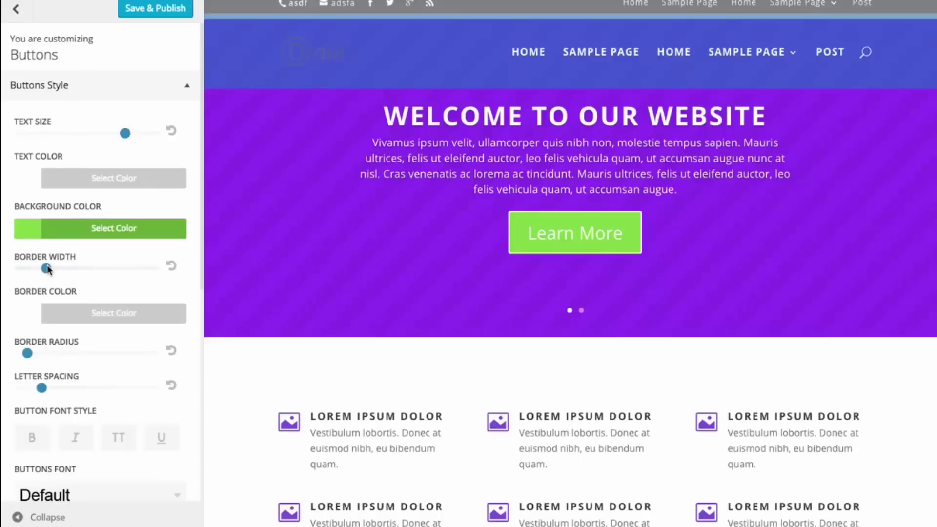
# Reduce the buttons' border width to the minimum and raise their border radius to the maximum
pyautogui.moveTo(48, 270); pyautogui.dragTo(19, 269)
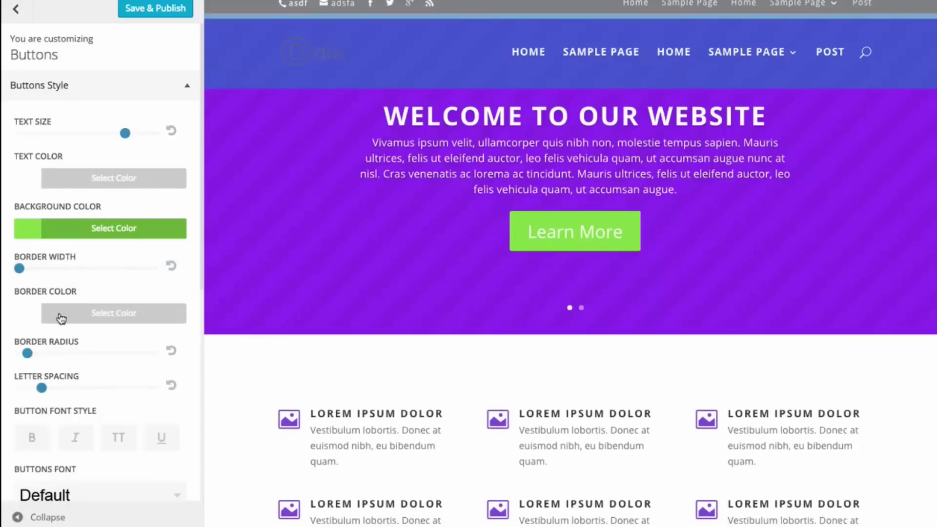
pyautogui.moveTo(29, 355); pyautogui.dragTo(173, 358)
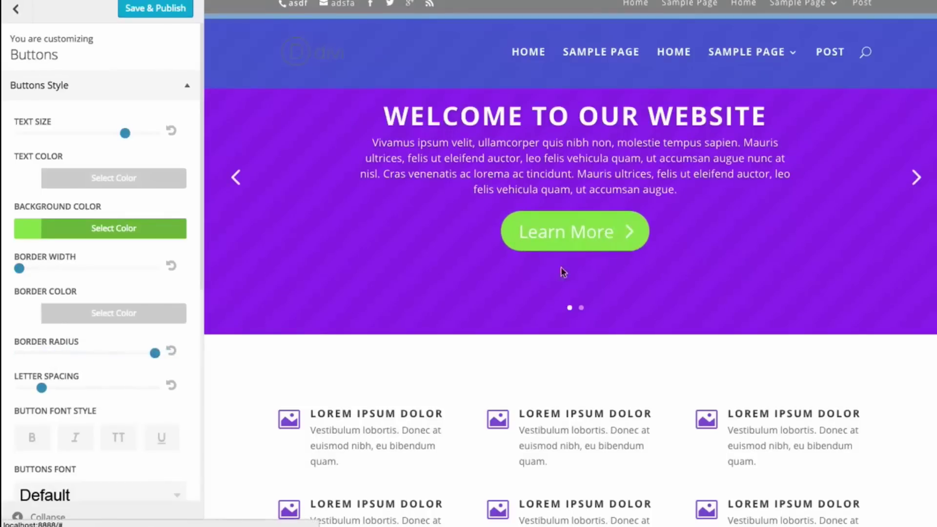
# Set the button font style to bold and all uppercase
pyautogui.scroll(-1, 90, 371)
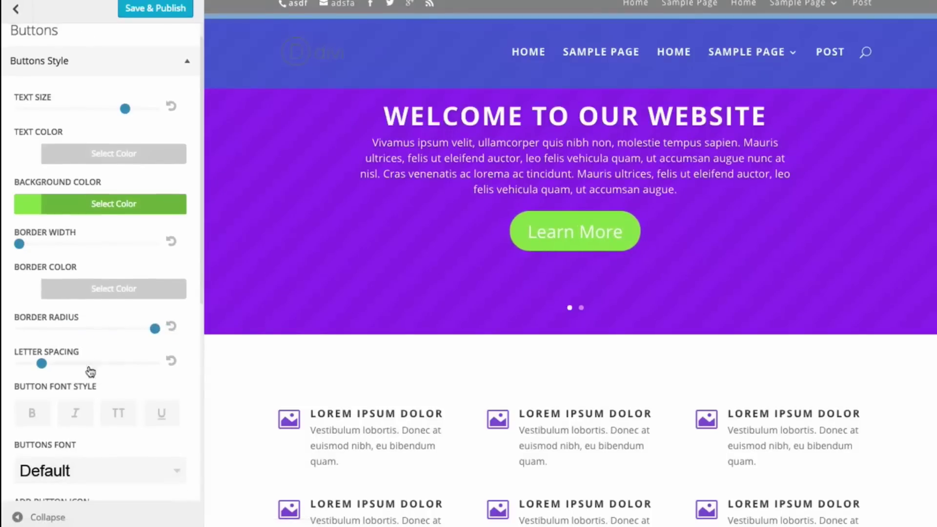
pyautogui.click(33, 421)
pyautogui.click(122, 417)
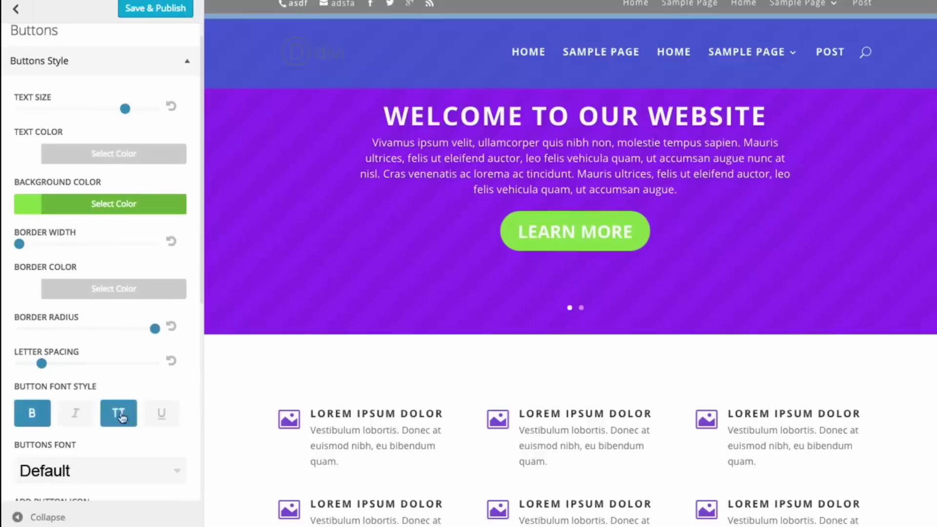
# Set the buttons font to Ubuntu
pyautogui.scroll(-5, 117, 382)
pyautogui.click(116, 378)
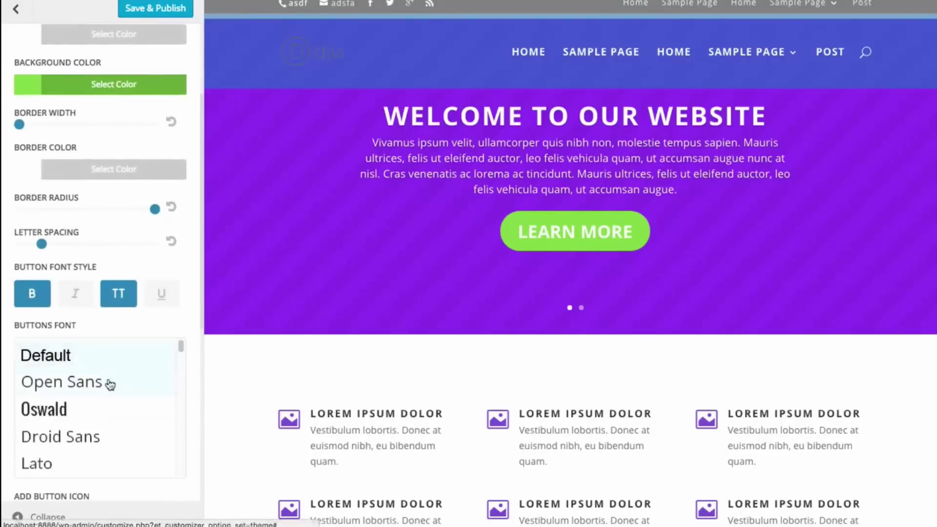
pyautogui.scroll(-4, 104, 386)
pyautogui.click(73, 426)
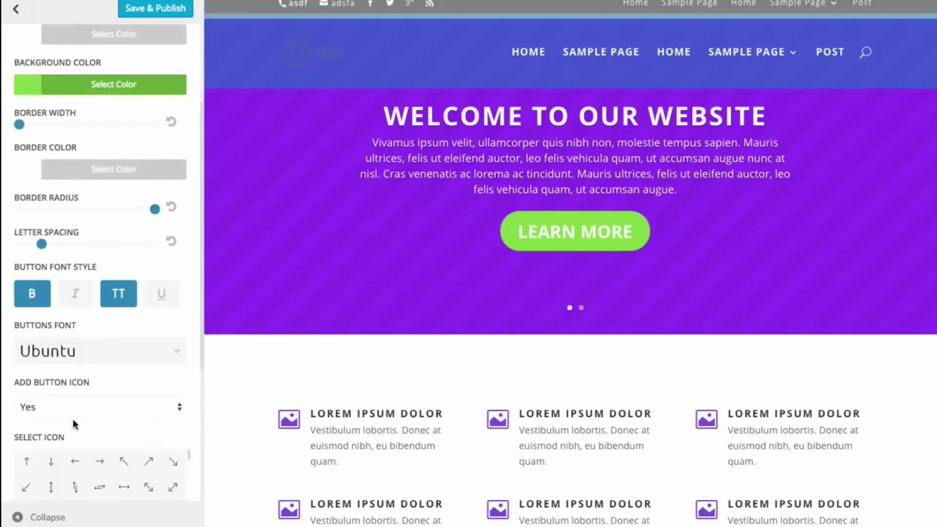
# Set the buttons font to Francois One and close the Buttons Style settings
pyautogui.click(119, 352)
pyautogui.scroll(-1, 101, 385)
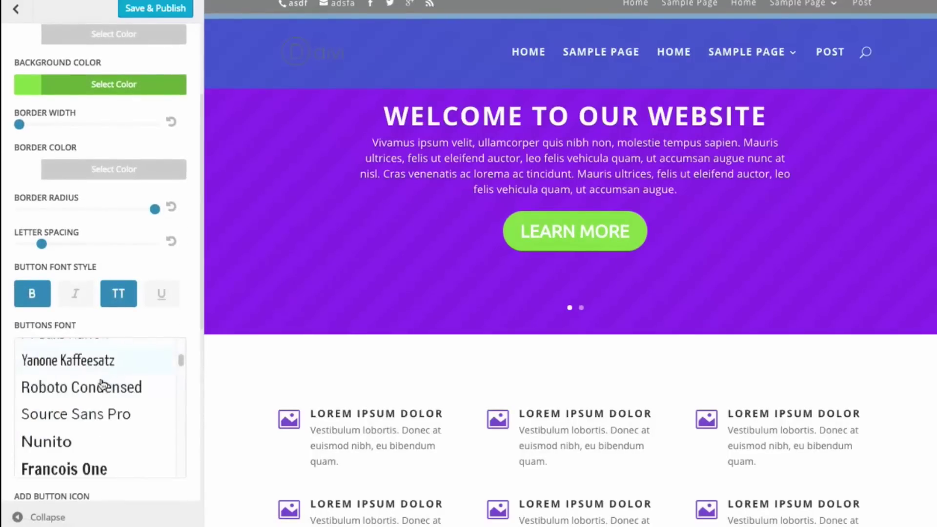
pyautogui.scroll(-1, 93, 405)
pyautogui.click(83, 445)
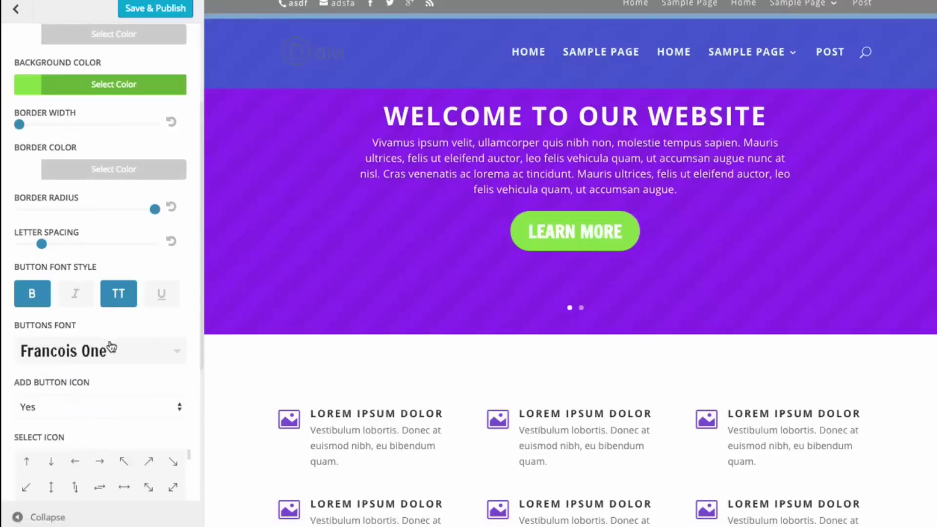
pyautogui.scroll(-5, 165, 352)
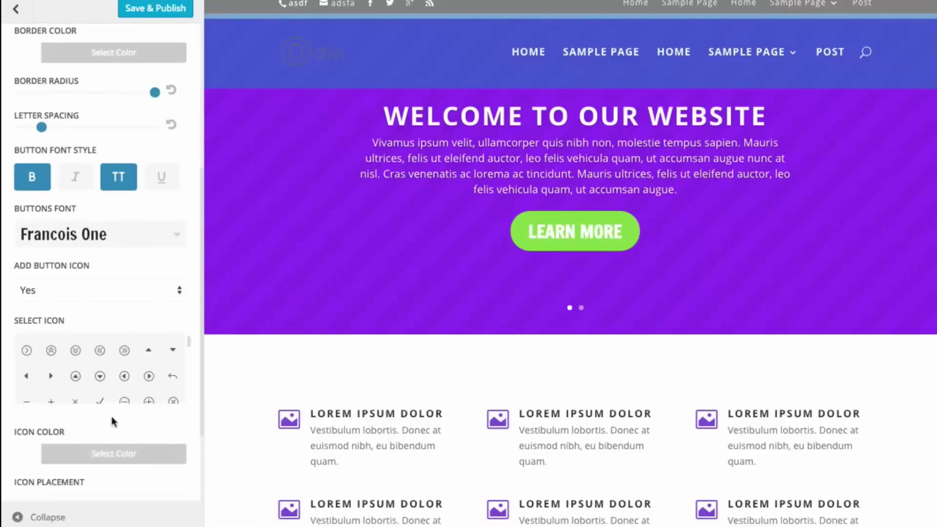
pyautogui.scroll(-5, 111, 417)
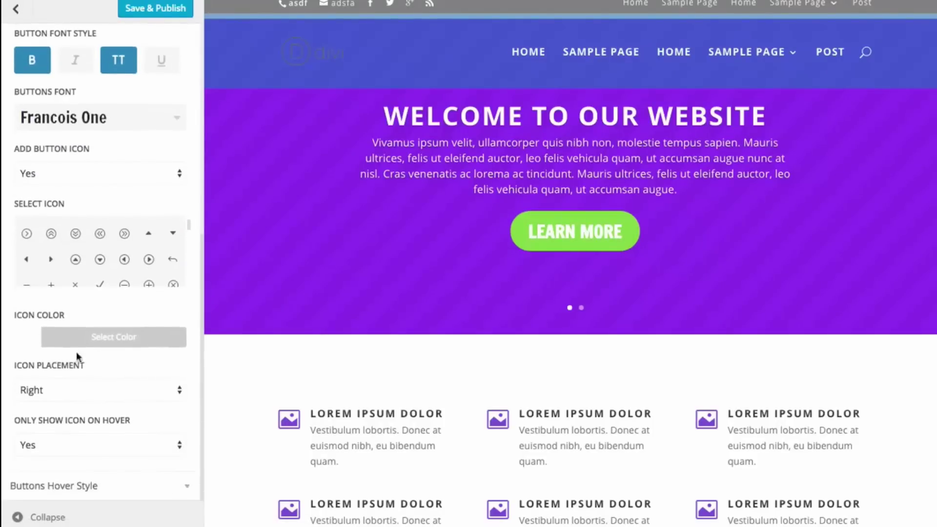
pyautogui.scroll(15, 99, 390)
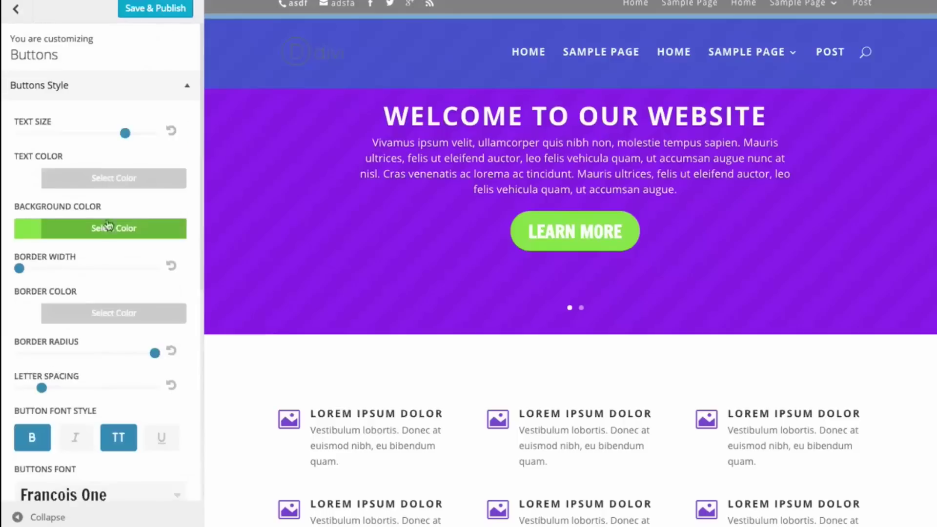
pyautogui.click(94, 98)
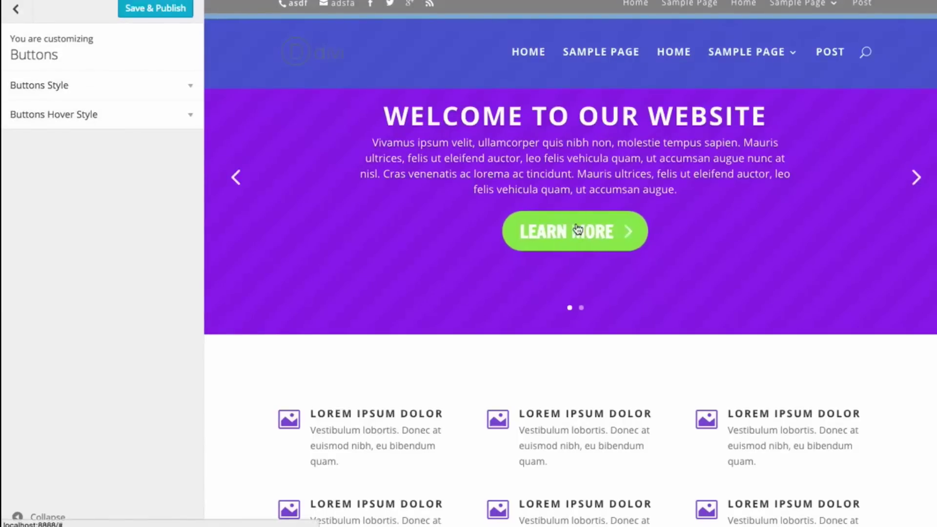
# Set the buttons' hover background color to the red preset #dd3333 at full opacity
pyautogui.click(148, 123)
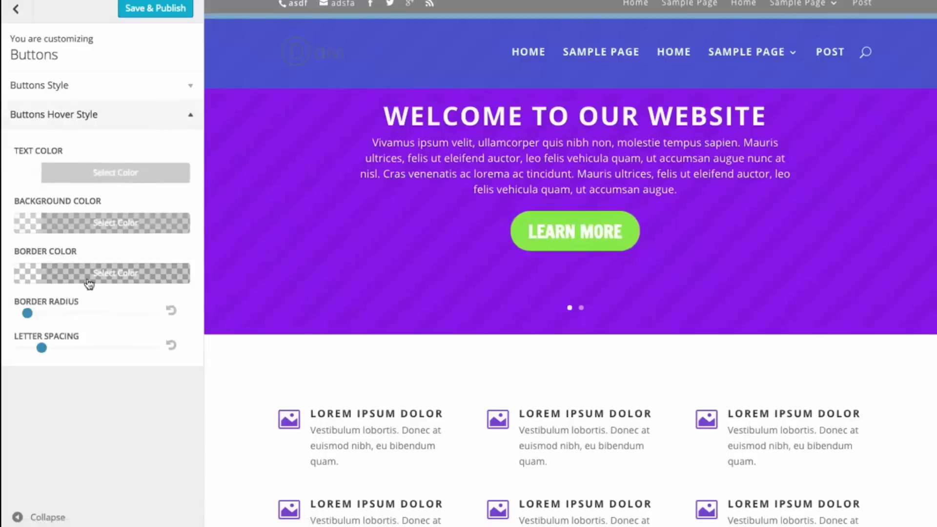
pyautogui.click(84, 218)
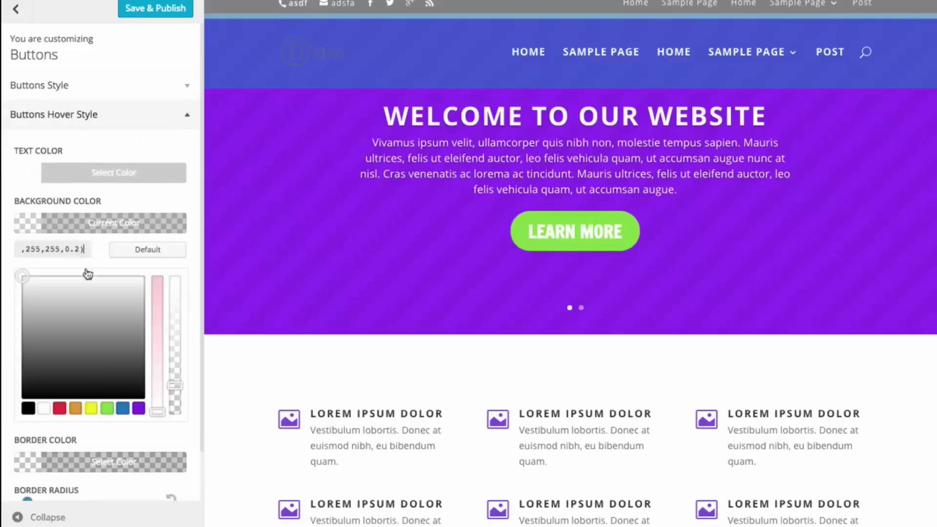
pyautogui.click(60, 408)
pyautogui.click(175, 277)
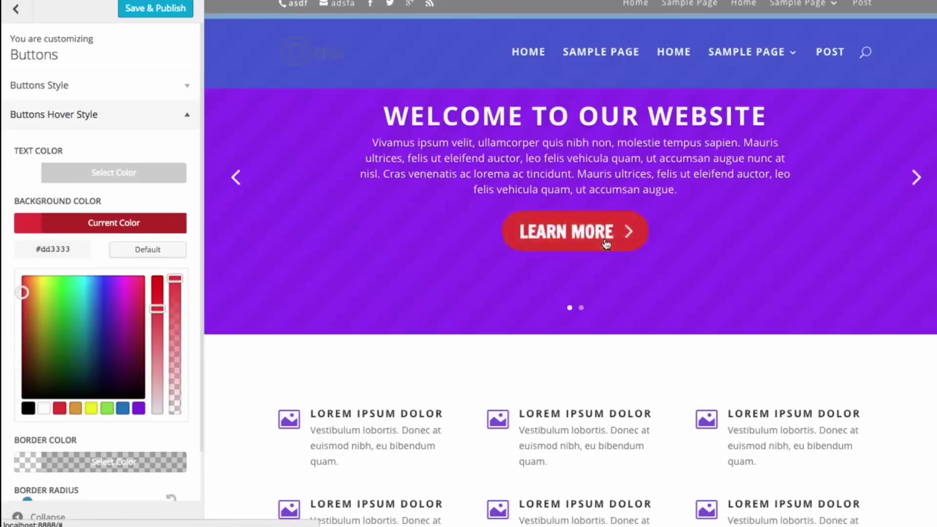
pyautogui.click(123, 224)
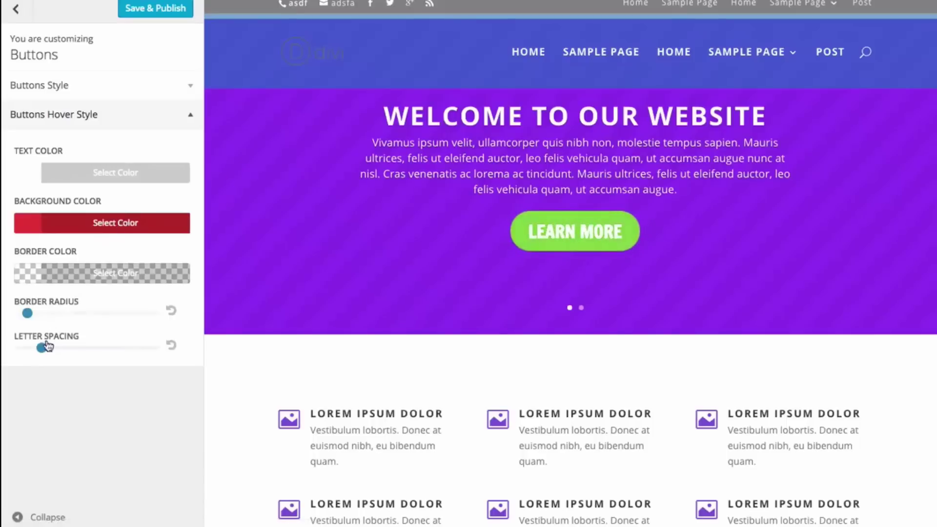
# Increase the buttons' hover letter spacing and hover border radius, and return to the main customizer sections
pyautogui.moveTo(48, 346); pyautogui.dragTo(75, 347)
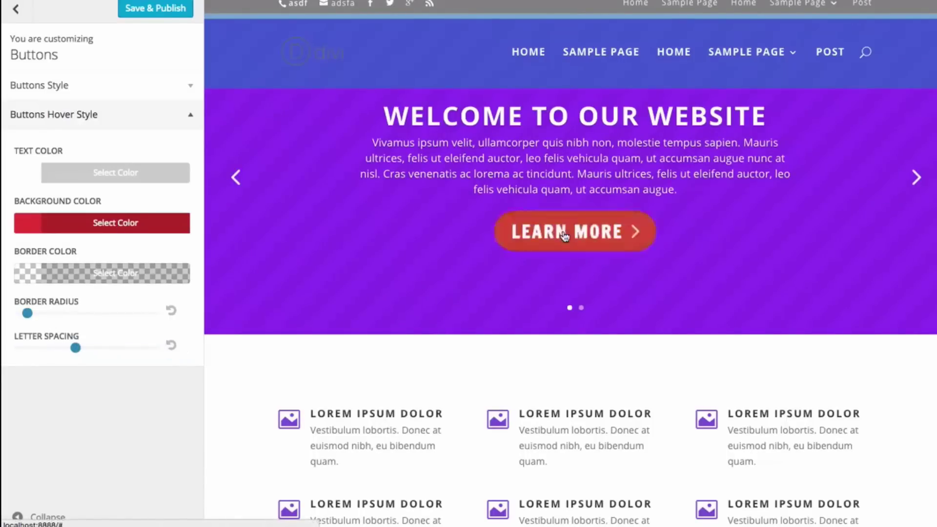
pyautogui.click(104, 273)
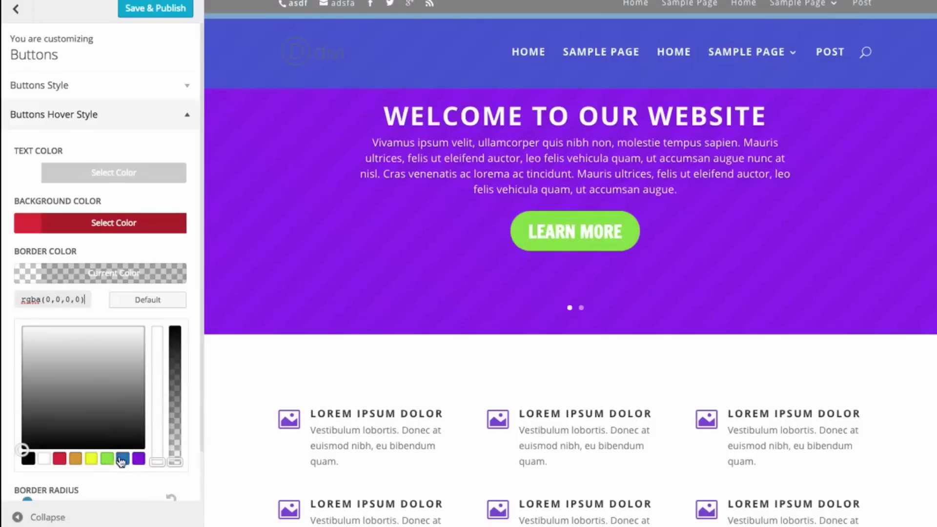
pyautogui.click(99, 277)
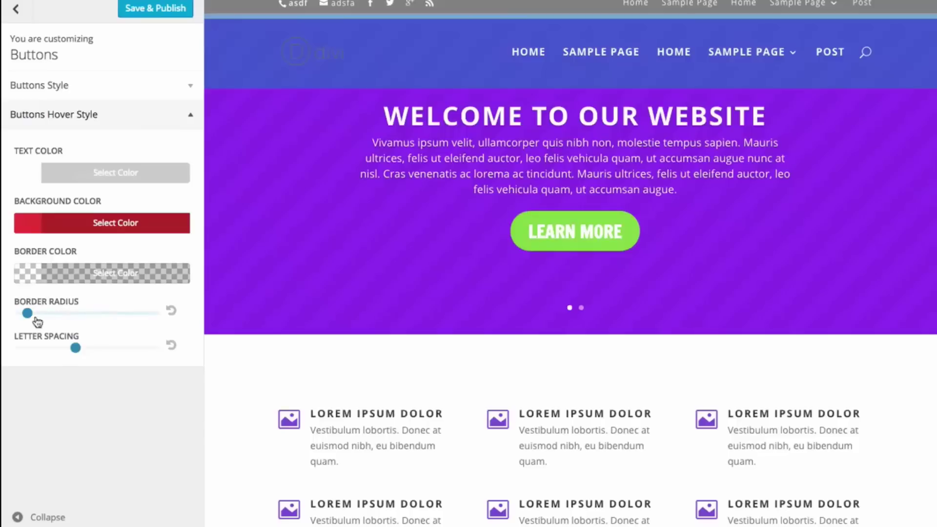
pyautogui.moveTo(37, 322); pyautogui.dragTo(2, 318)
pyautogui.moveTo(19, 315); pyautogui.dragTo(46, 313)
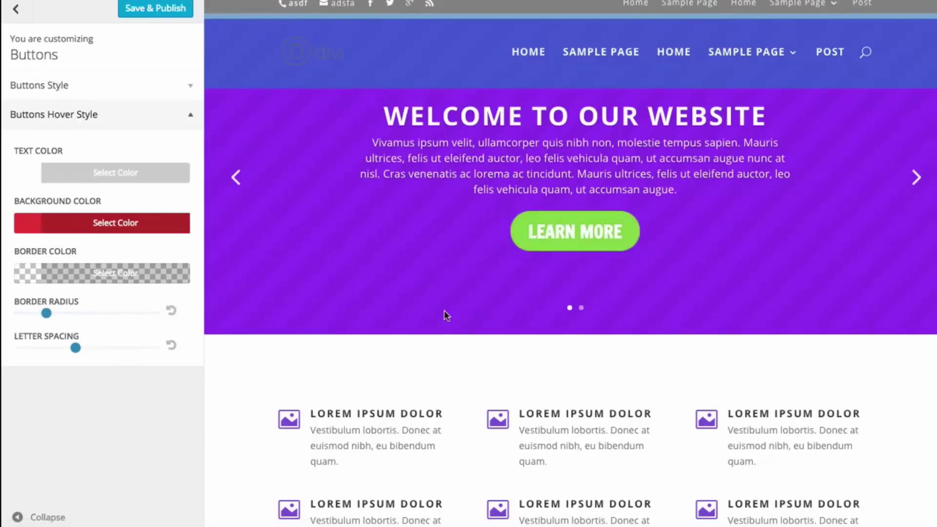
pyautogui.click(130, 117)
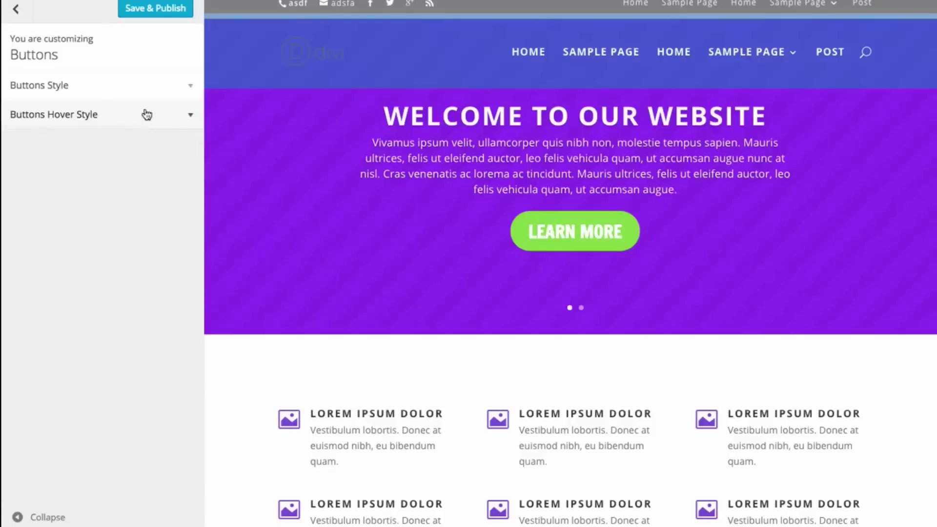
pyautogui.click(15, 15)
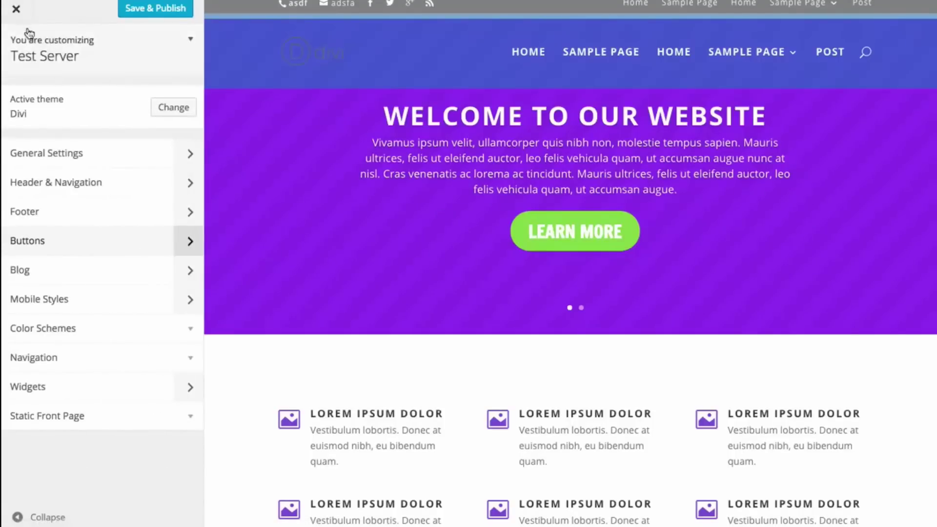
# Review the blog post meta and header text settings, and return to the main customizer sections
pyautogui.click(91, 277)
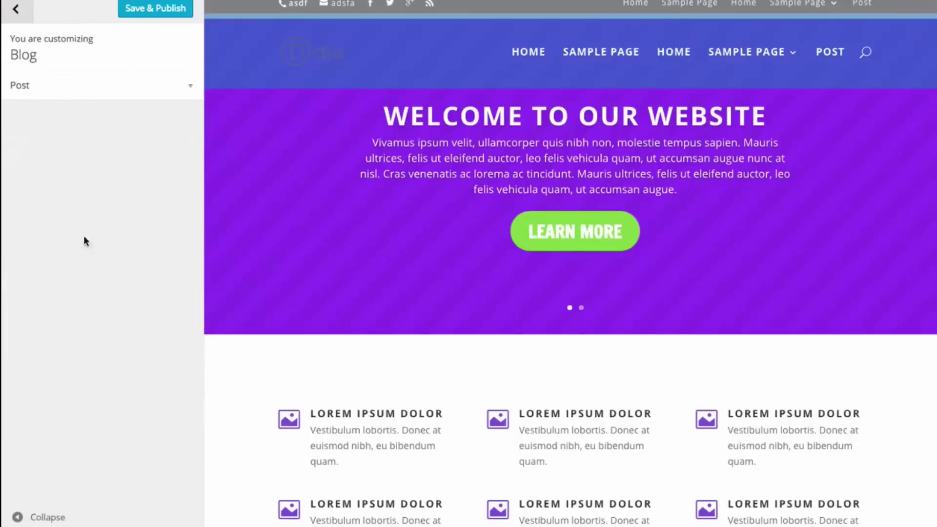
pyautogui.click(81, 99)
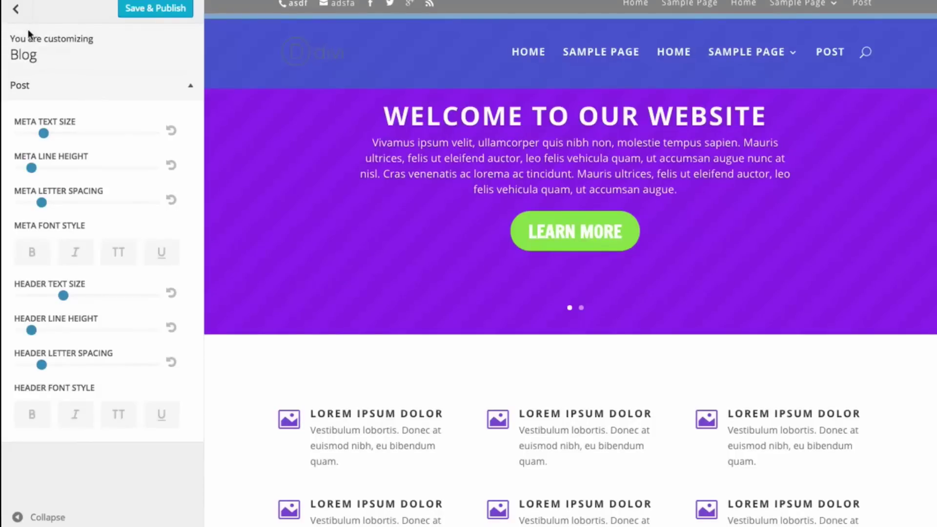
pyautogui.click(21, 16)
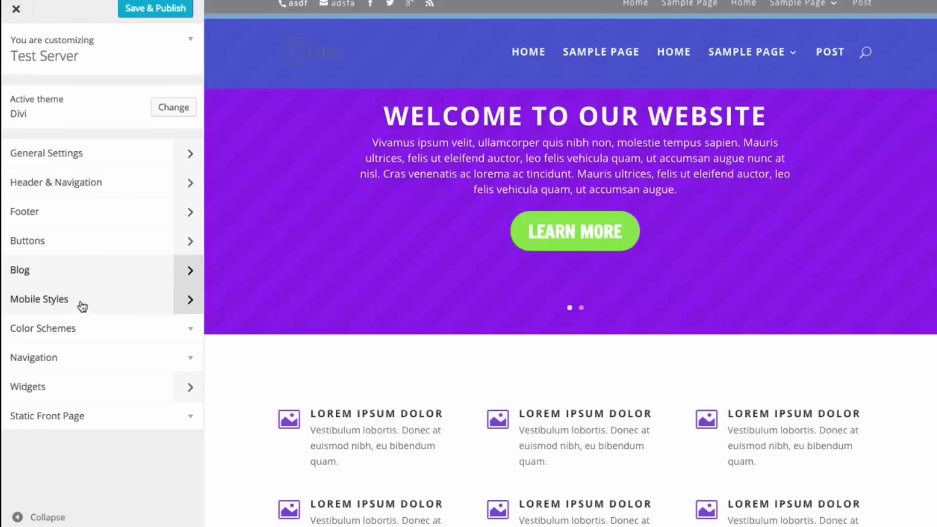
# In the phone mobile styles, slightly increase the body text size and readjust the header text size
pyautogui.click(116, 309)
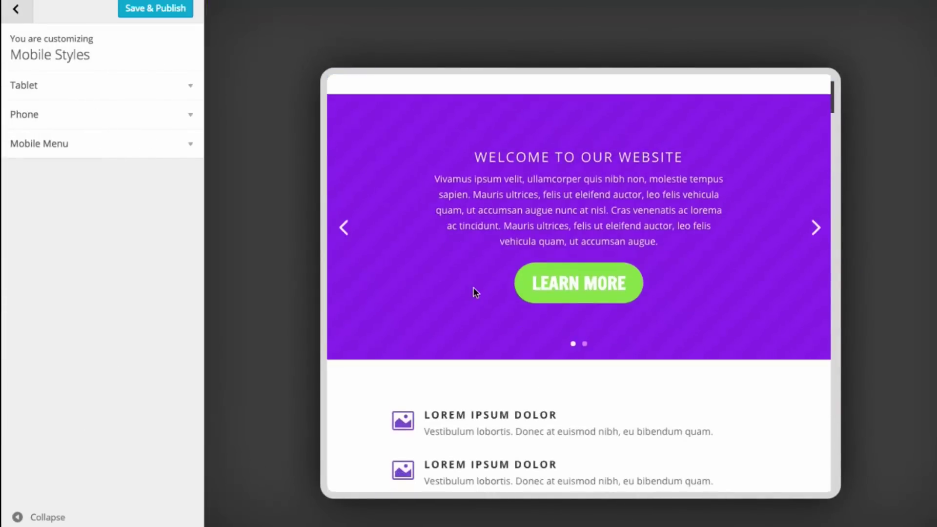
pyautogui.scroll(-1, 472, 287)
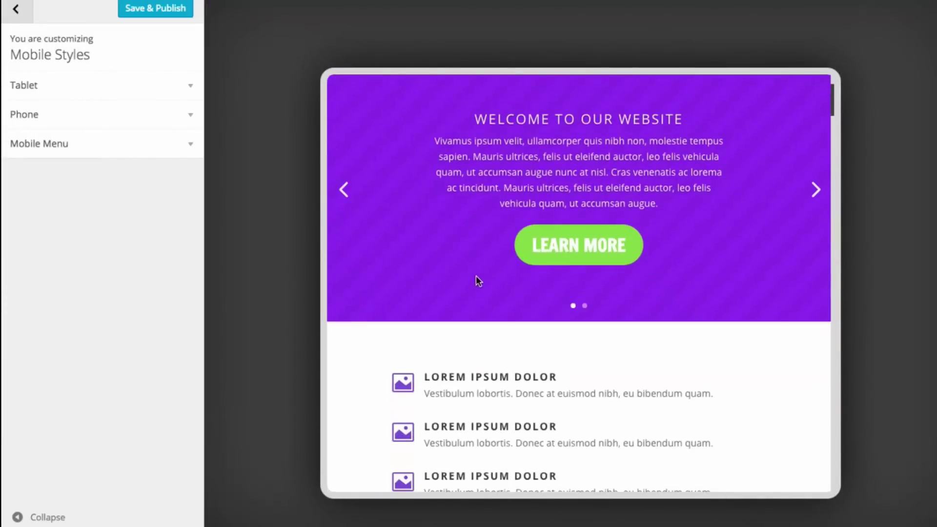
pyautogui.click(47, 120)
pyautogui.scroll(-5, 521, 242)
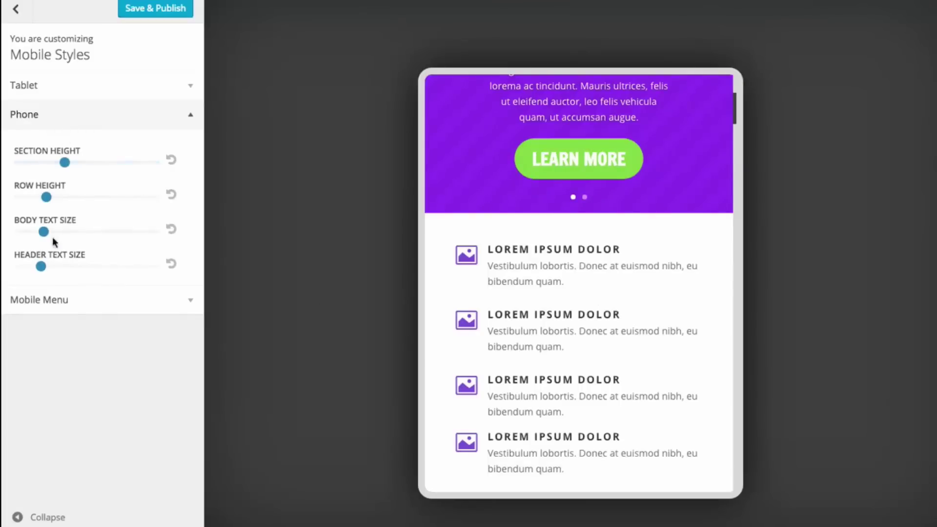
pyautogui.moveTo(43, 232); pyautogui.dragTo(31, 231)
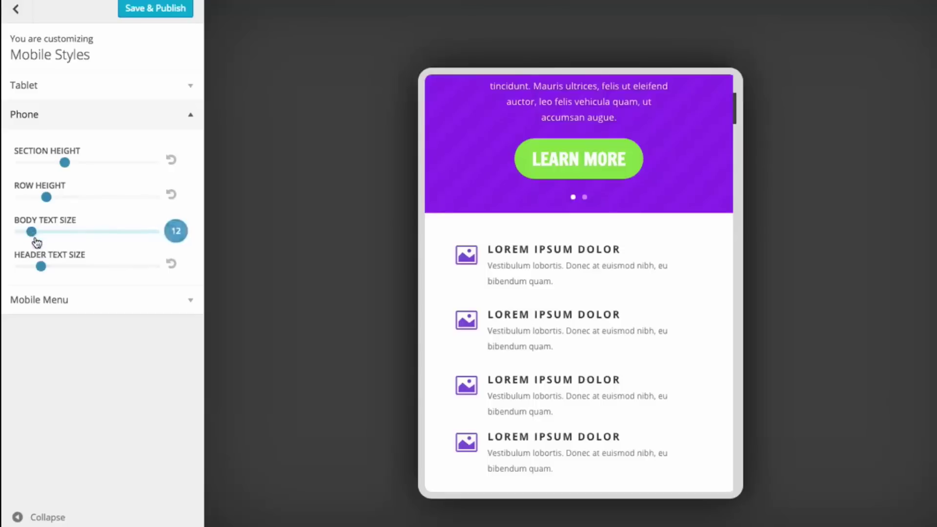
pyautogui.moveTo(41, 266); pyautogui.dragTo(29, 268)
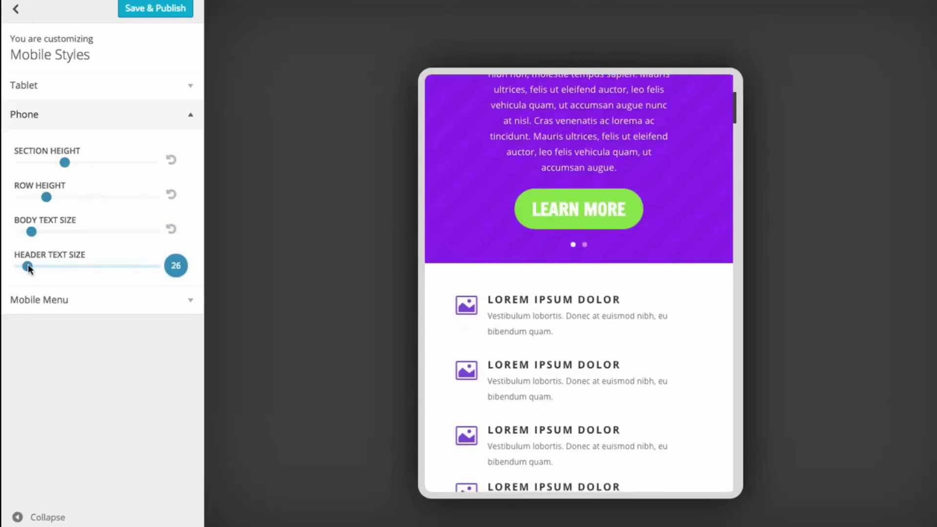
pyautogui.moveTo(31, 231); pyautogui.dragTo(49, 232)
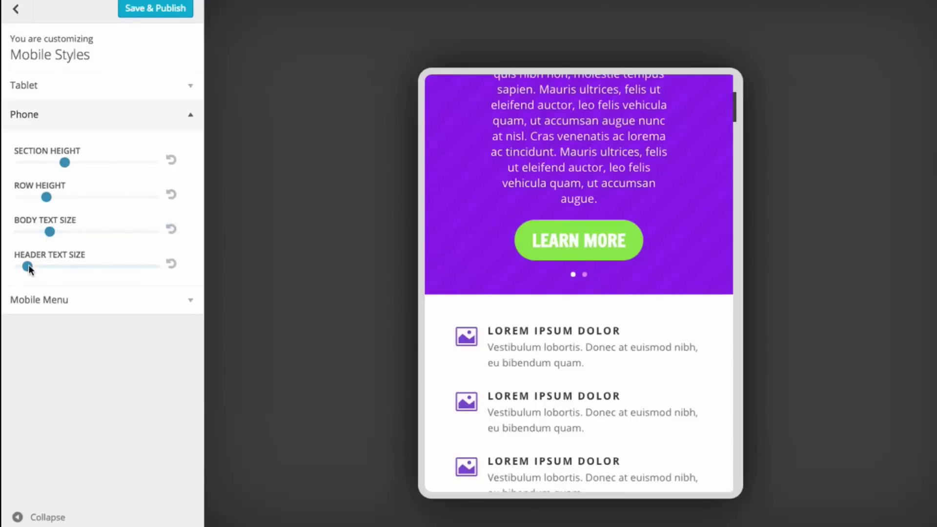
pyautogui.moveTo(27, 266); pyautogui.dragTo(35, 269)
# Examine the tablet and mobile menu style options and the page's phone preview, and return to the main customizer sections
pyautogui.click(68, 95)
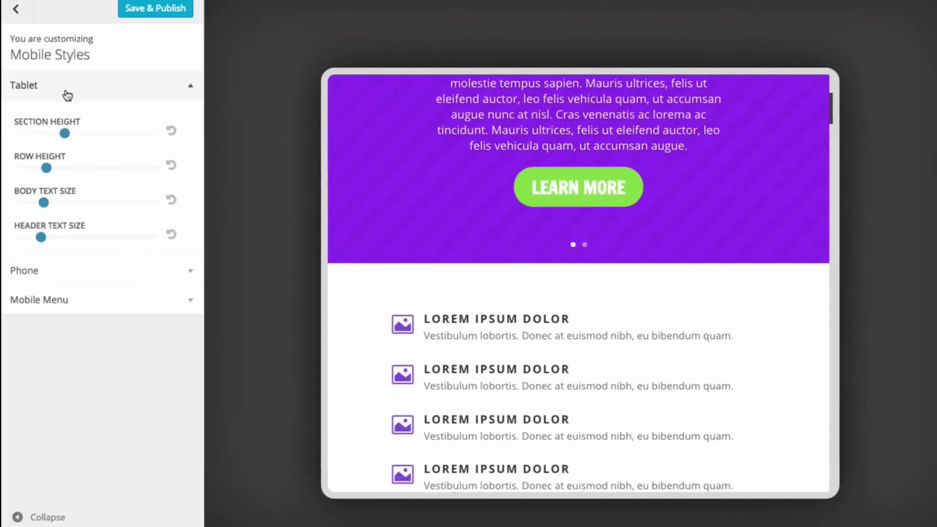
pyautogui.click(91, 95)
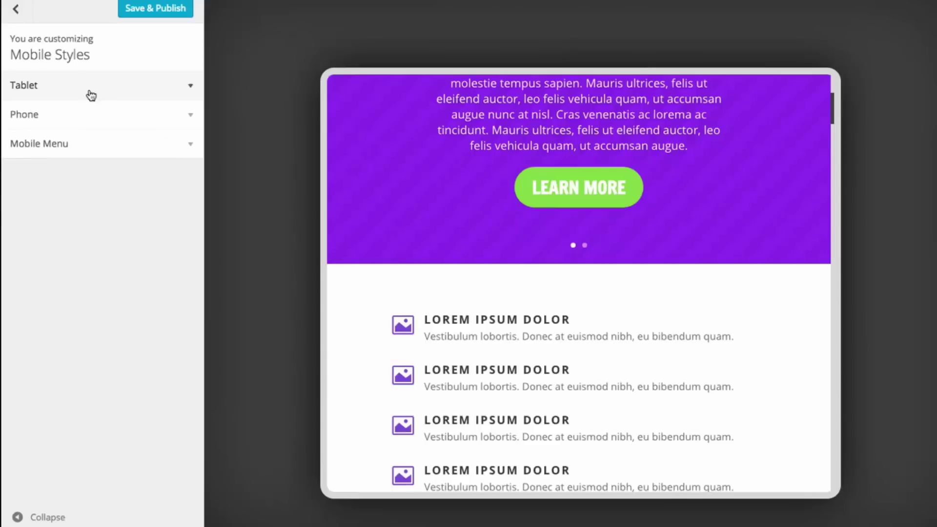
pyautogui.click(90, 146)
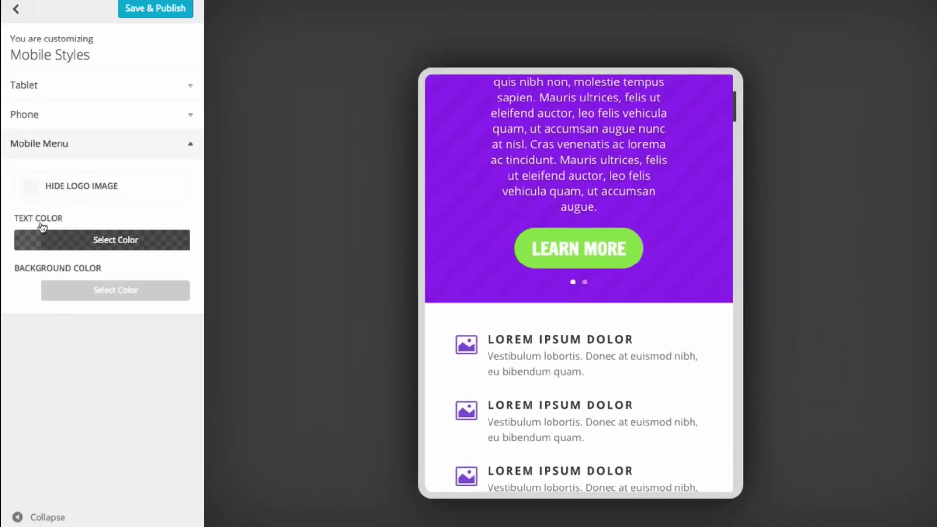
pyautogui.moveTo(621, 275)
pyautogui.scroll(-15, 607, 277)
pyautogui.scroll(-20, 625, 250)
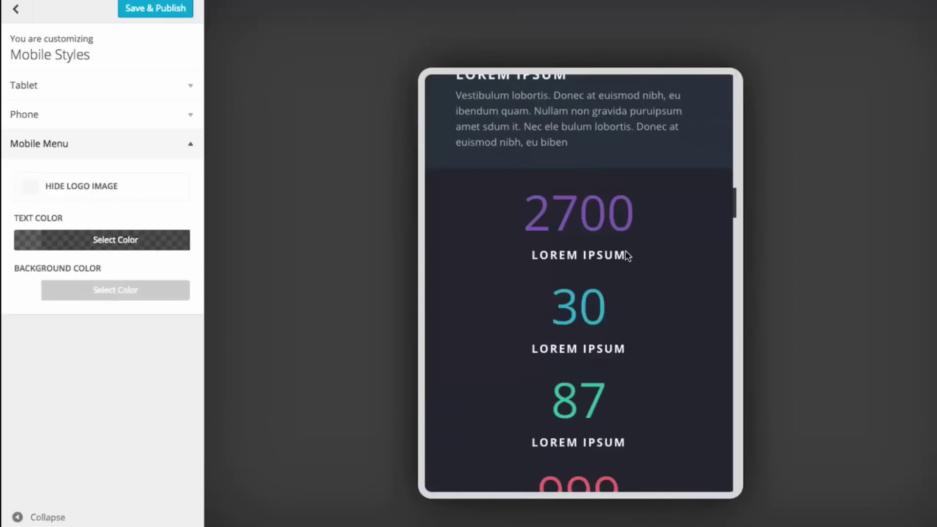
pyautogui.scroll(-5, 626, 249)
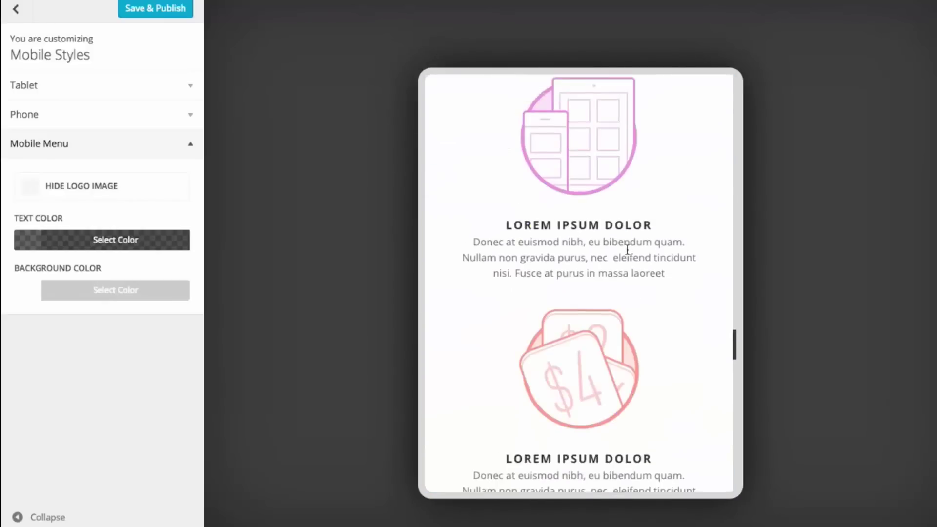
pyautogui.click(16, 10)
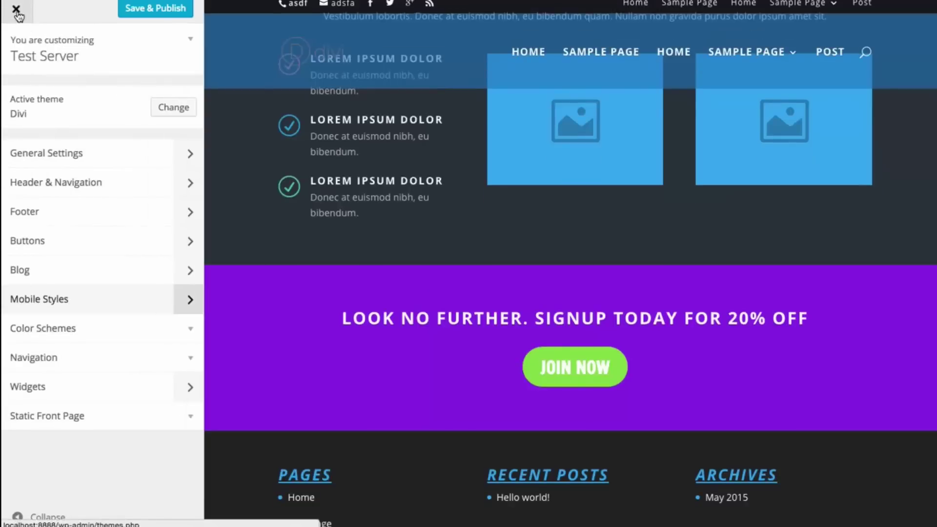
pyautogui.scroll(-8, 508, 255)
pyautogui.scroll(10, 535, 245)
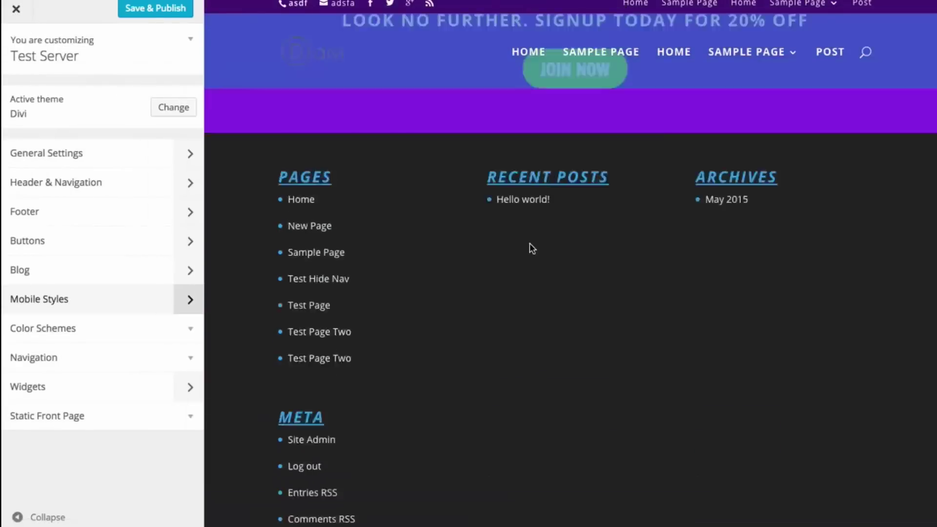
pyautogui.scroll(1, 530, 247)
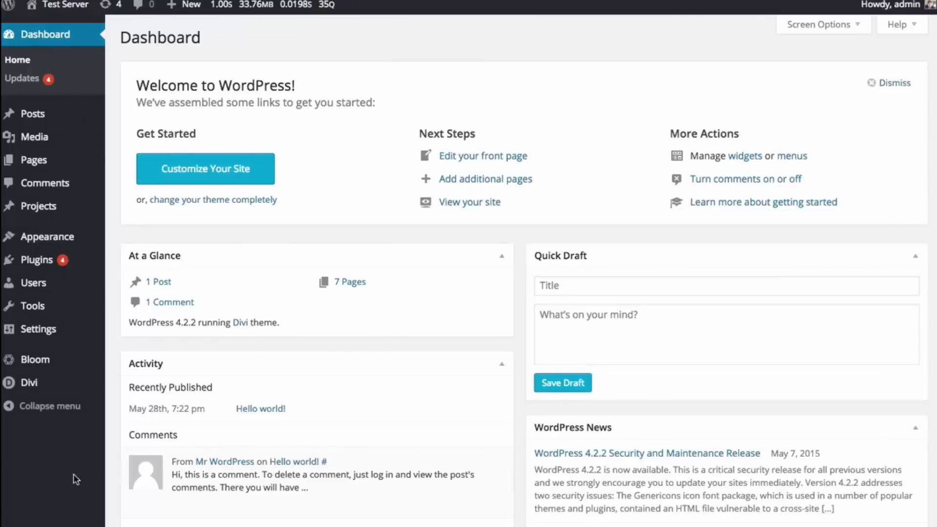
# Open Divi's Module Customizer from the WordPress dashboard and look through the list of customizable modules
pyautogui.moveTo(31, 385)
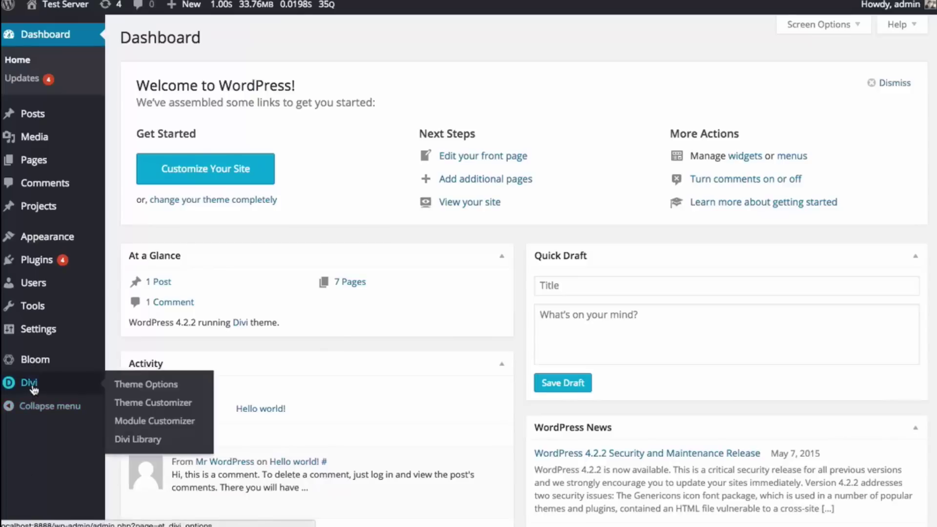
pyautogui.click(163, 424)
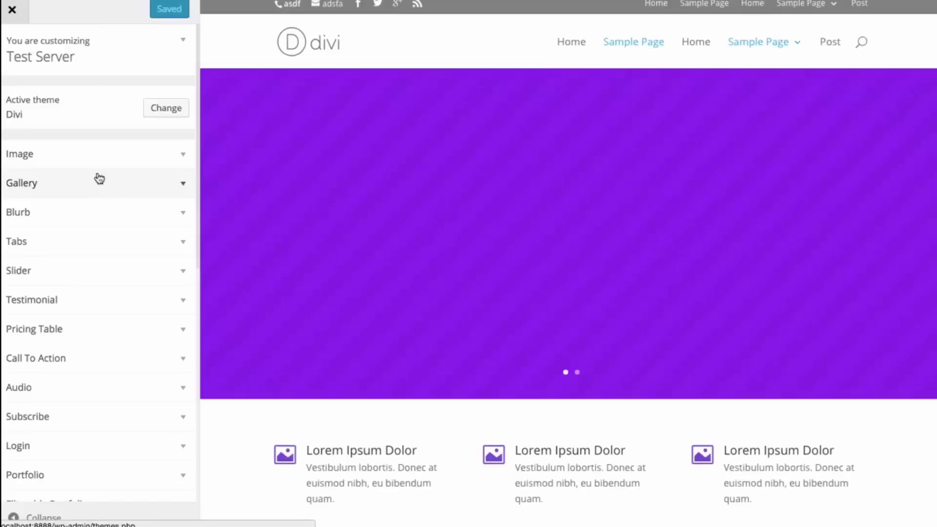
pyautogui.scroll(-10, 104, 179)
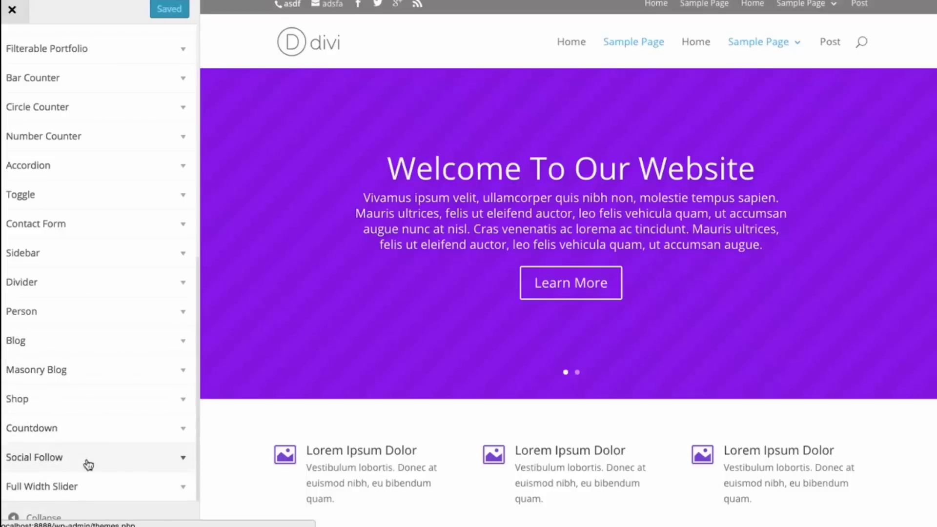
# Reduce the Full Width Slider's top and bottom padding, and make its header text bold, uppercase and smaller
pyautogui.click(46, 484)
pyautogui.moveTo(48, 295); pyautogui.dragTo(28, 296)
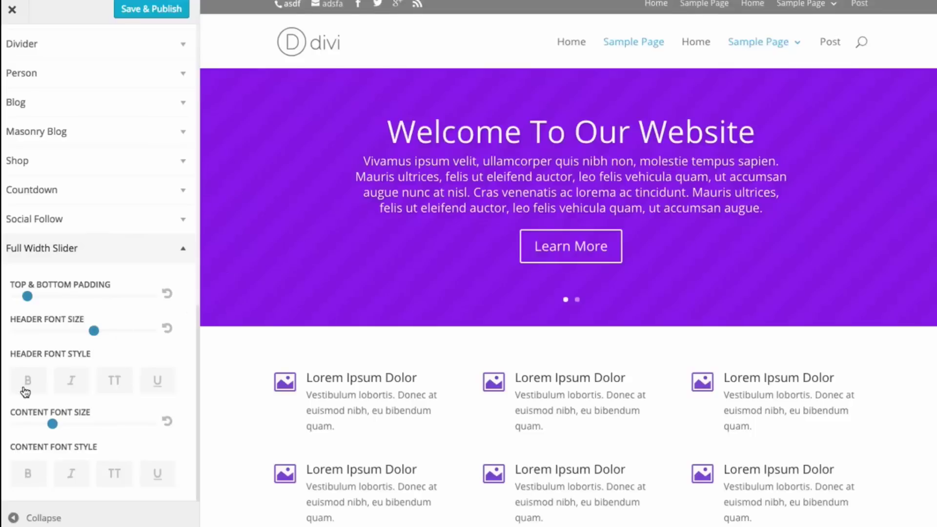
pyautogui.click(26, 390)
pyautogui.click(70, 385)
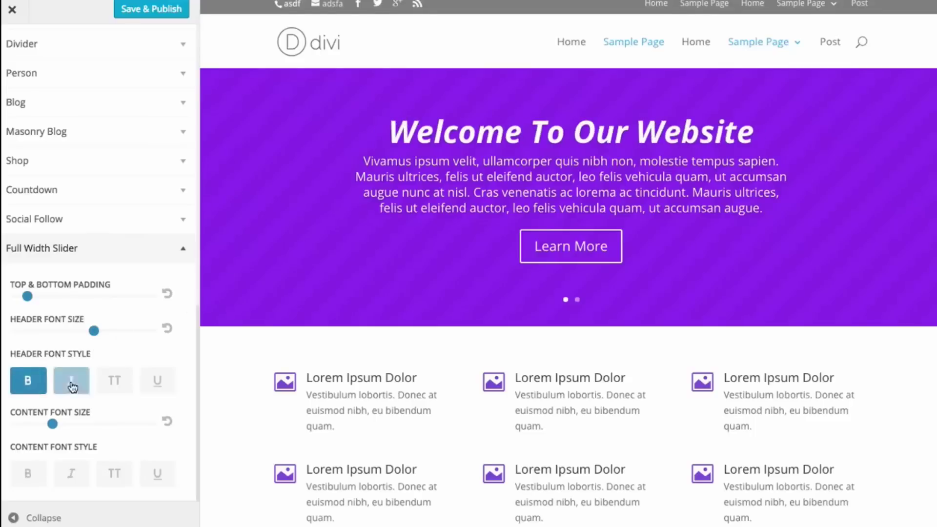
pyautogui.click(124, 387)
pyautogui.click(71, 380)
pyautogui.moveTo(94, 330); pyautogui.dragTo(72, 332)
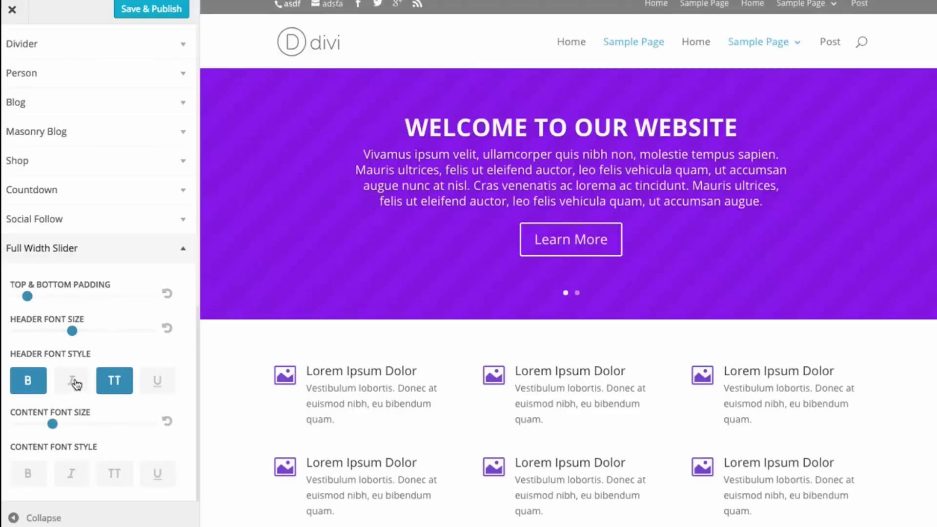
pyautogui.click(73, 250)
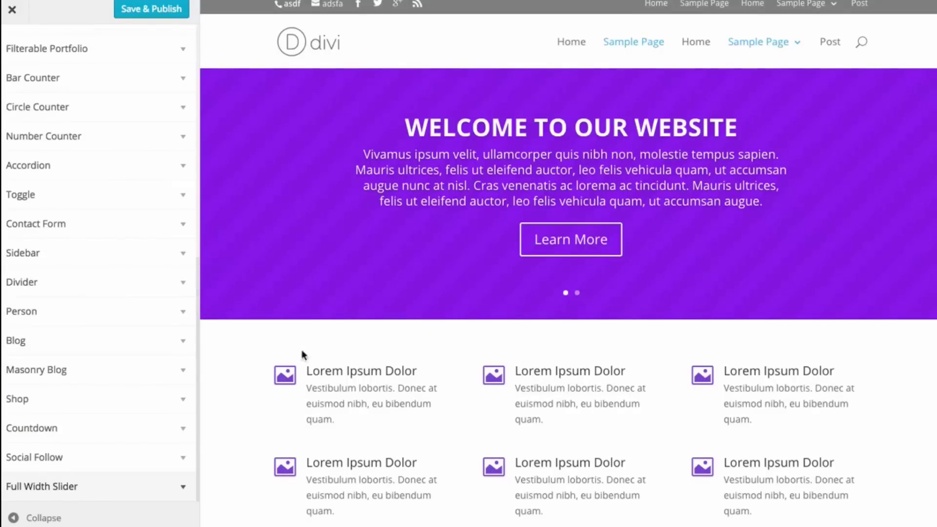
# Style the Number Counter's numbers bold, italic, uppercase and underlined, and save and publish the module customizations
pyautogui.scroll(-5, 416, 351)
pyautogui.scroll(-15, 417, 348)
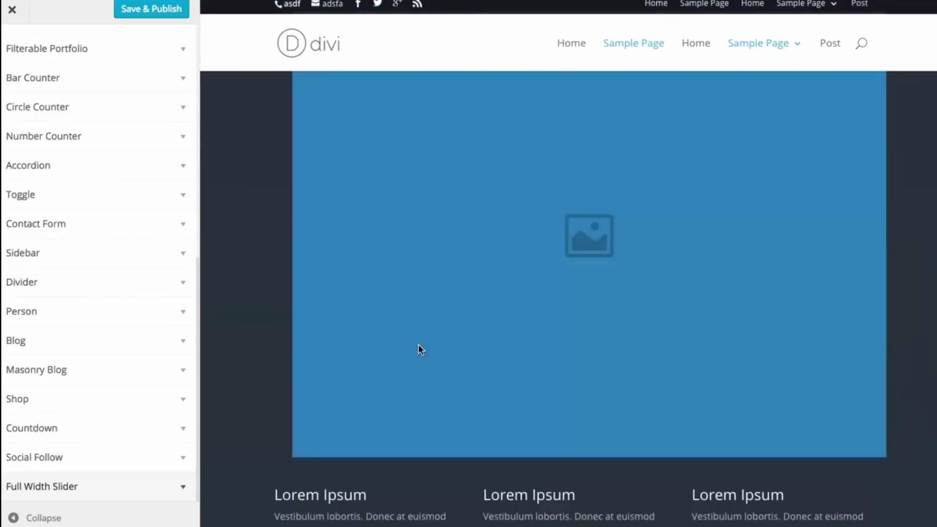
pyautogui.scroll(-1, 420, 349)
pyautogui.scroll(3, 418, 351)
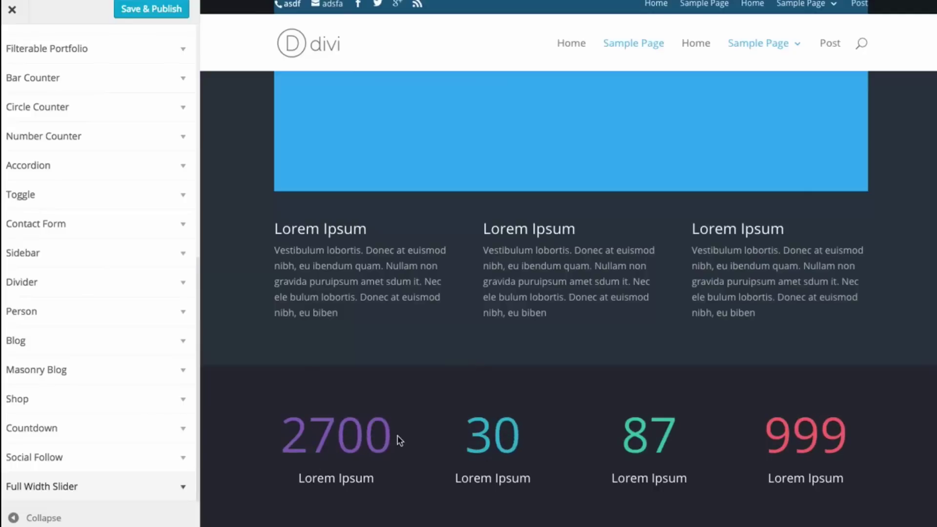
pyautogui.click(49, 142)
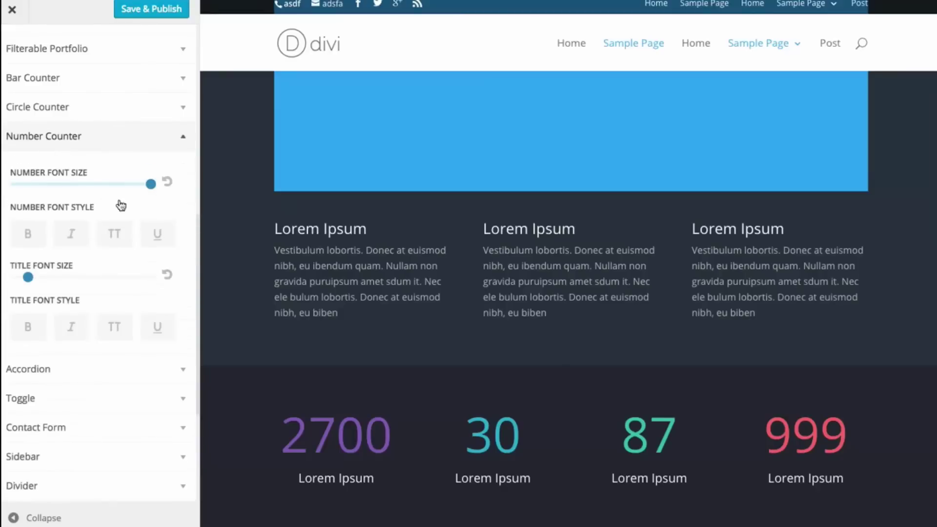
pyautogui.click(28, 234)
pyautogui.click(71, 235)
pyautogui.click(112, 239)
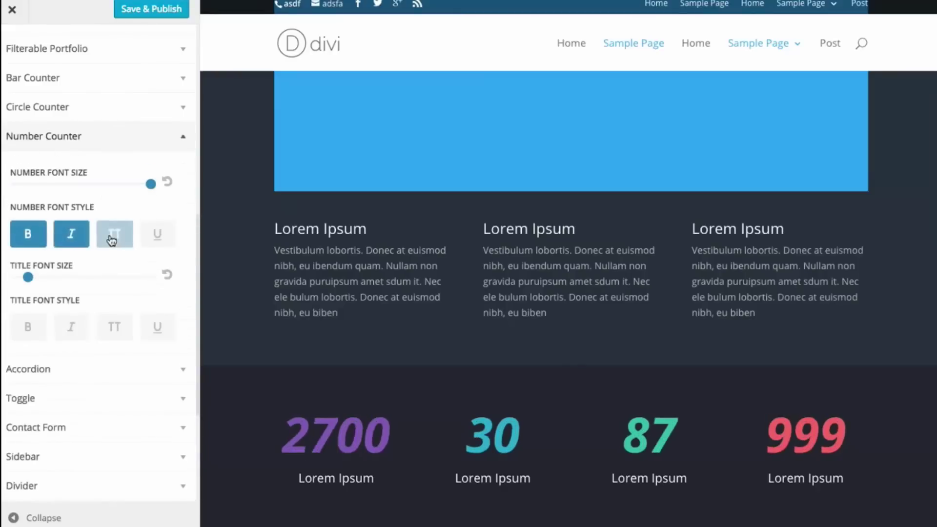
pyautogui.click(144, 240)
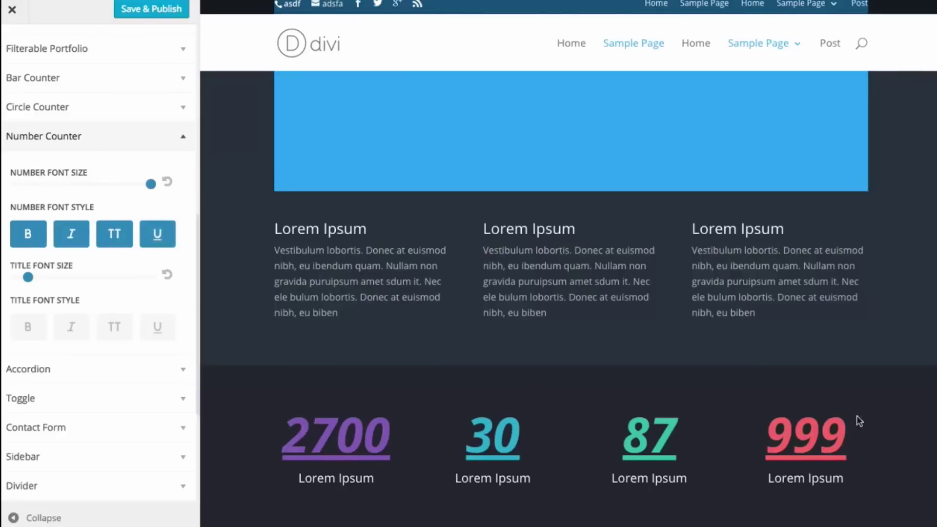
pyautogui.click(165, 12)
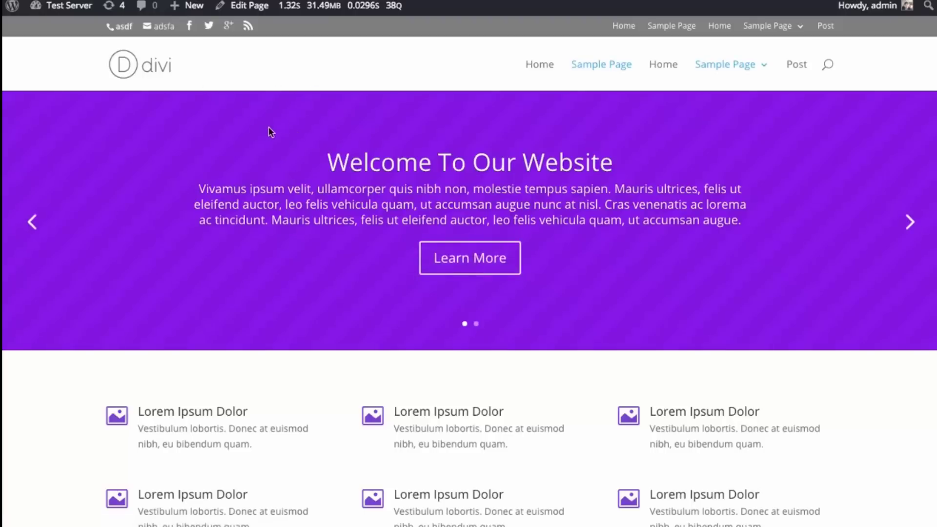
# Return from the live site to the WordPress dashboard and open Divi's Theme Customizer
pyautogui.moveTo(61, 6)
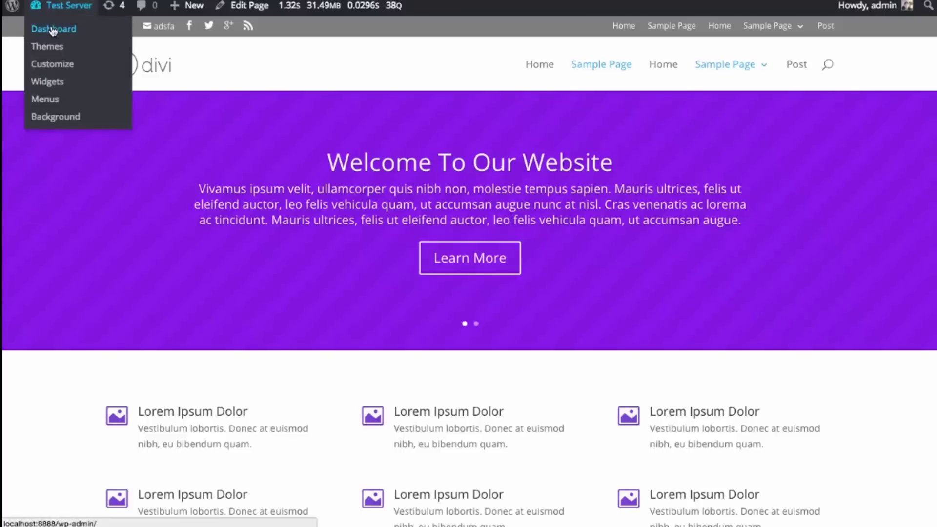
pyautogui.click(53, 29)
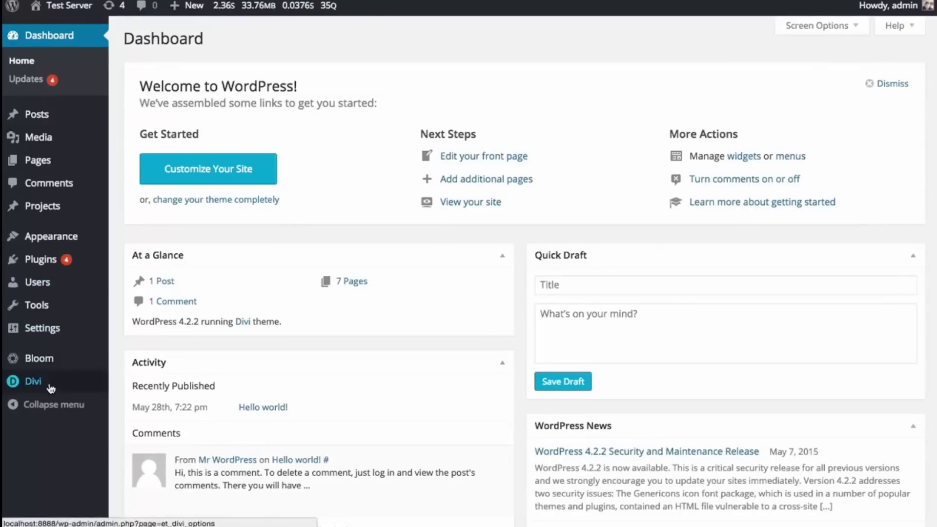
pyautogui.moveTo(44, 382)
pyautogui.click(174, 409)
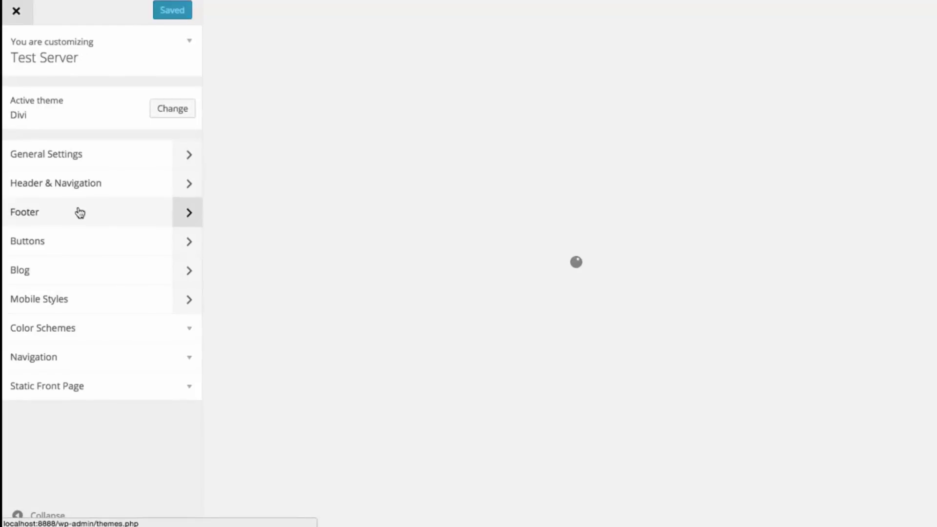
# Review the available button style and button hover style settings in the Buttons section
pyautogui.click(63, 245)
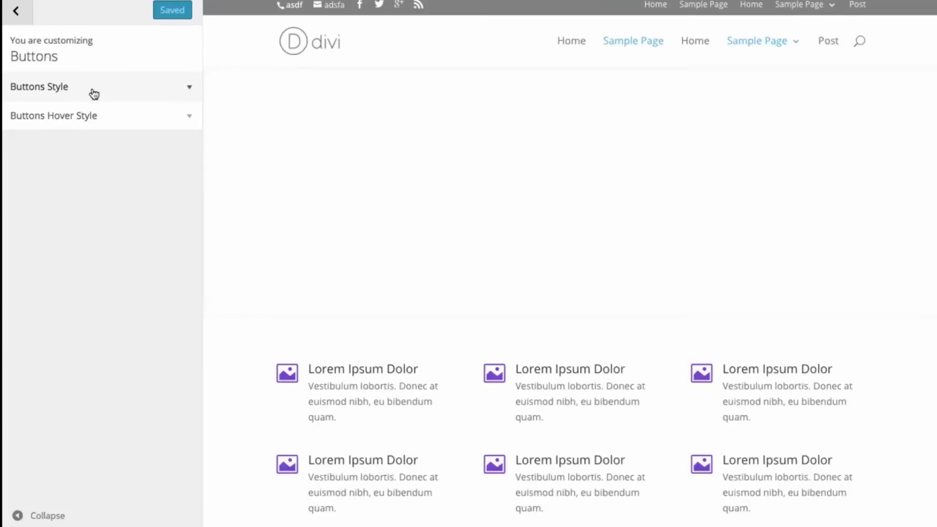
pyautogui.click(97, 96)
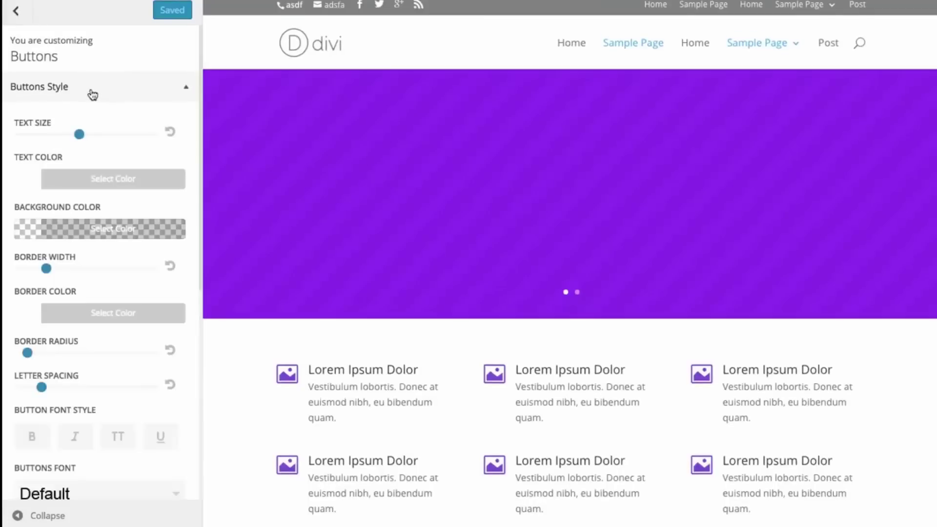
pyautogui.click(109, 94)
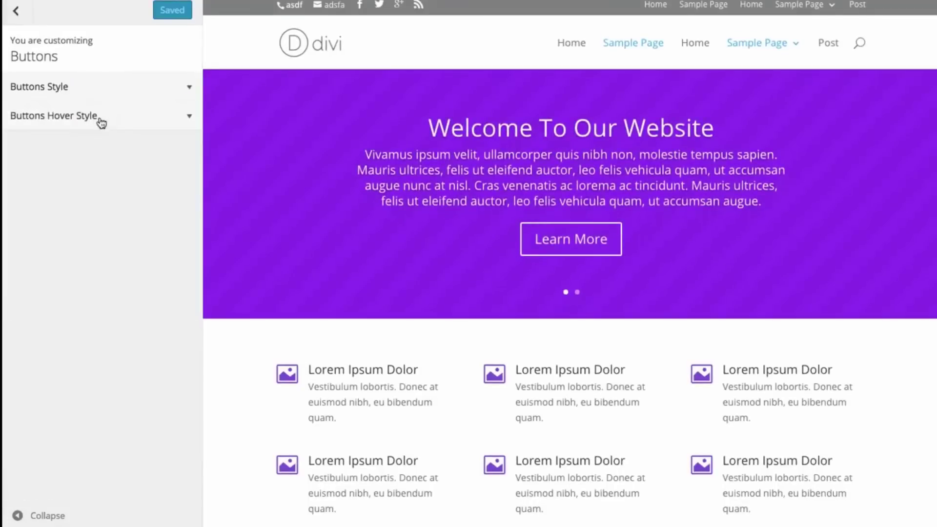
pyautogui.click(99, 120)
pyautogui.click(83, 86)
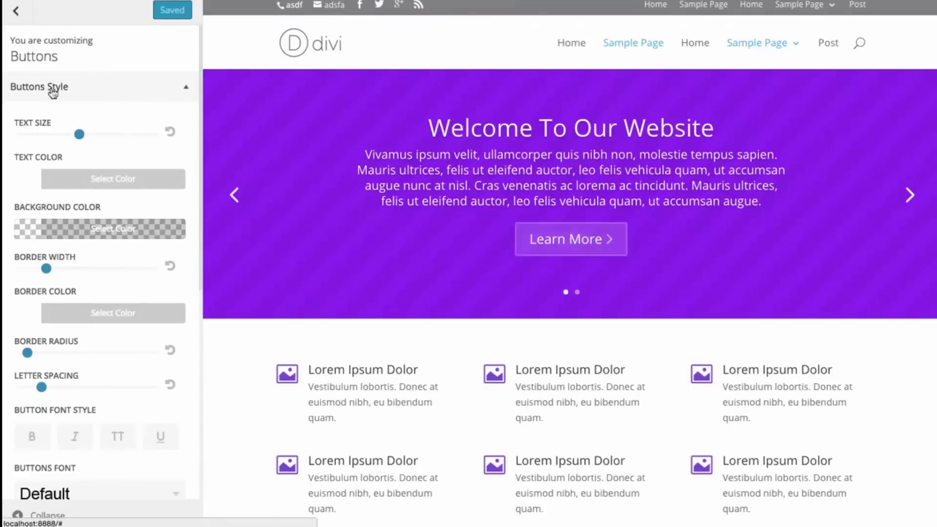
pyautogui.click(81, 87)
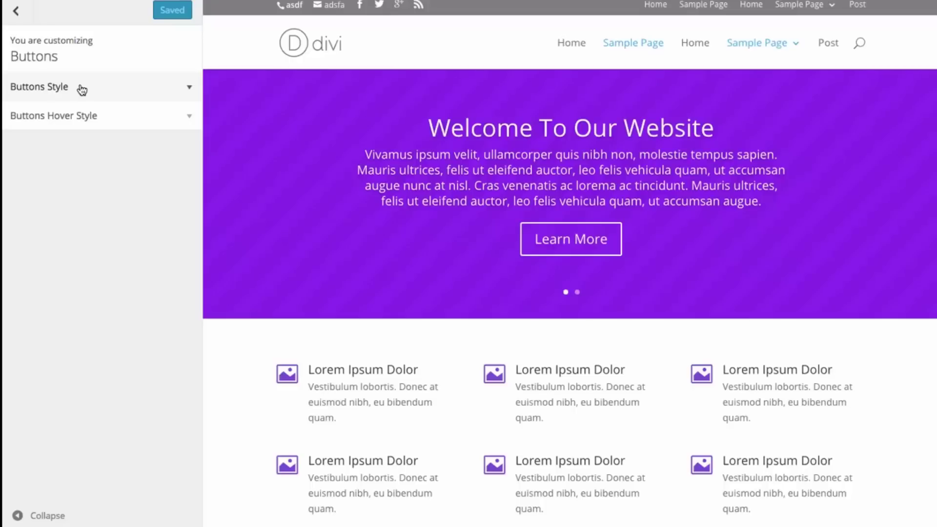
# In the normal button style, set the text size to 27 and the text color to yellow (#eeee22)
pyautogui.click(75, 93)
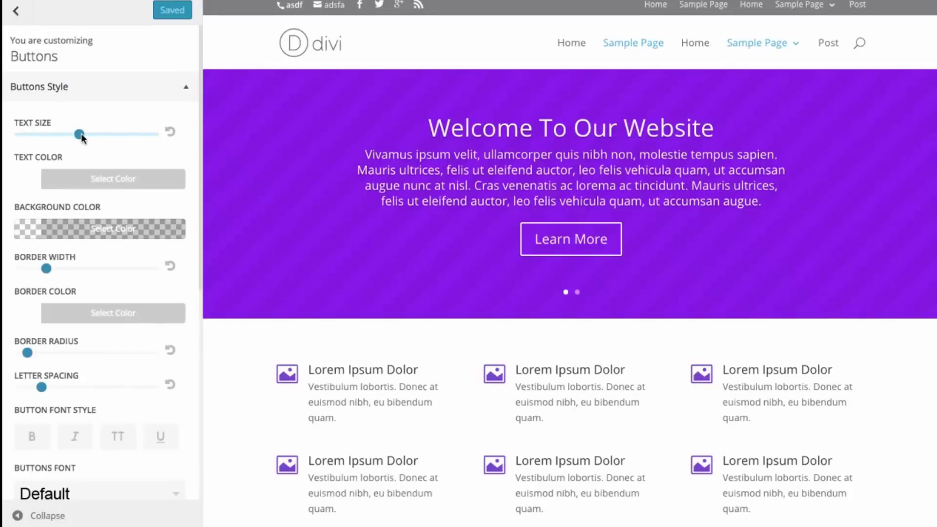
pyautogui.moveTo(80, 136); pyautogui.dragTo(131, 137)
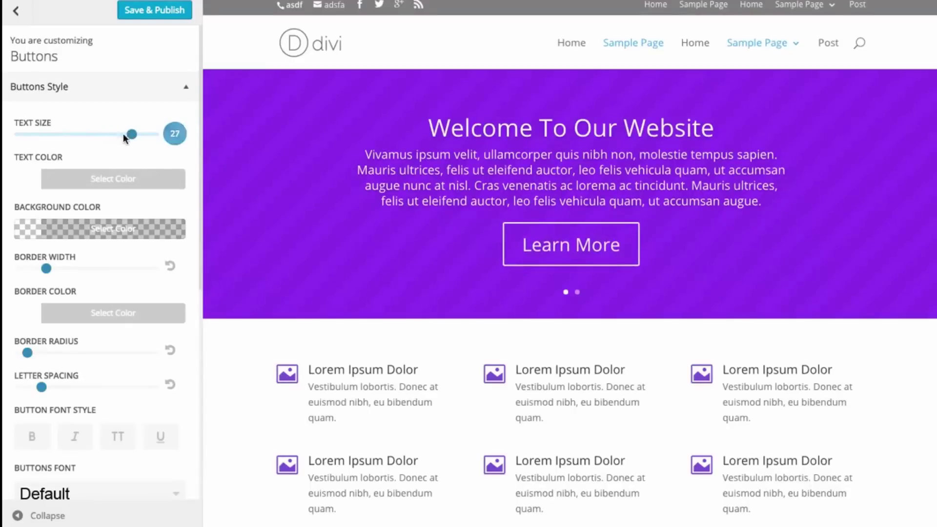
pyautogui.click(118, 181)
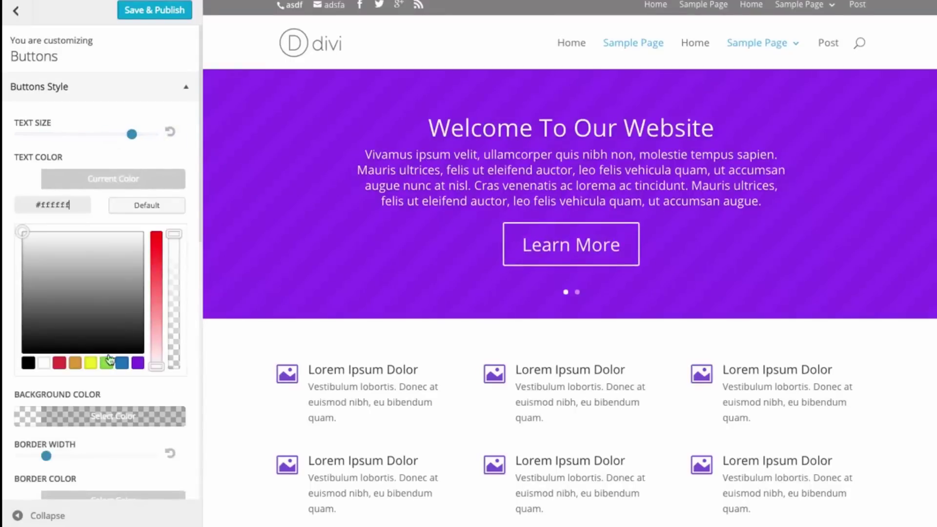
pyautogui.click(59, 362)
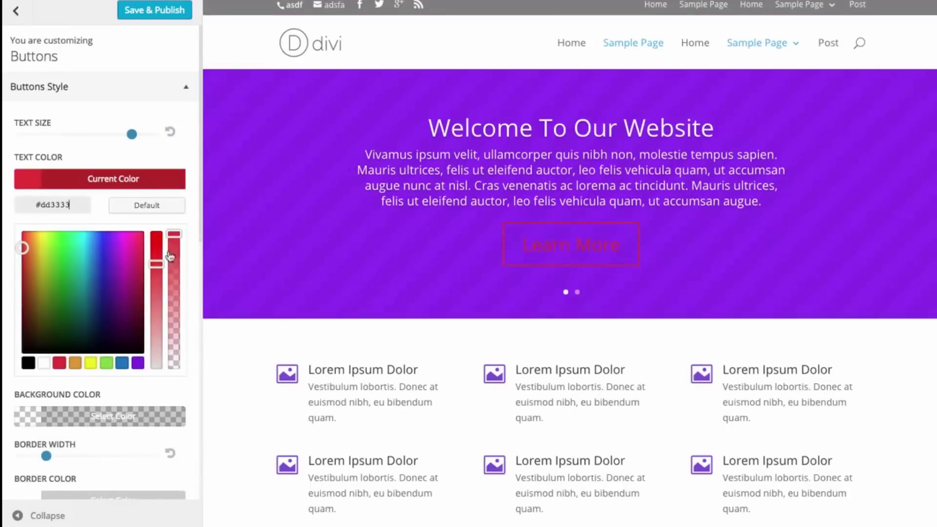
pyautogui.click(91, 362)
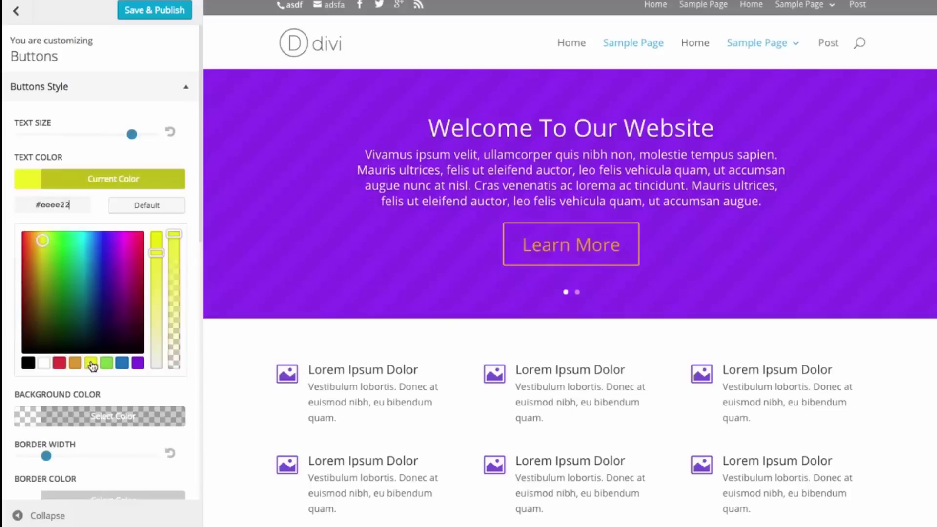
pyautogui.click(156, 188)
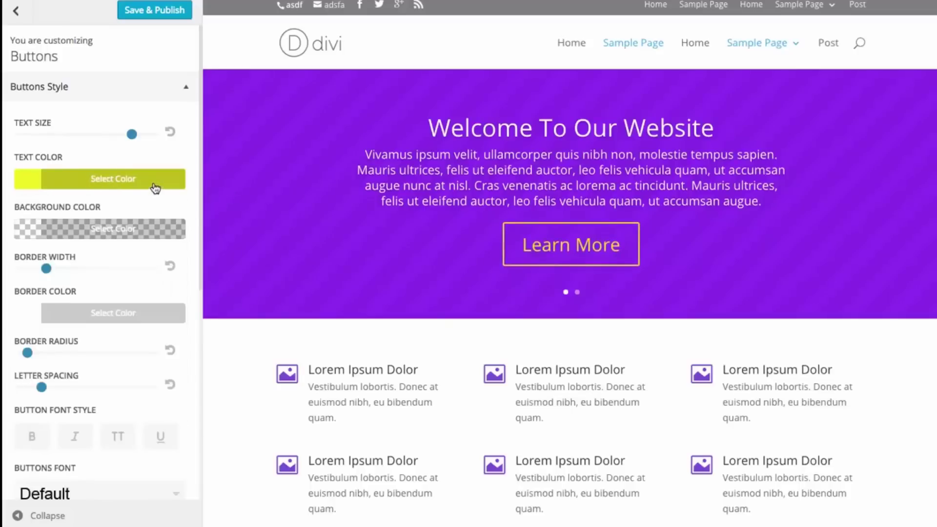
# Set the buttons' background color to fully opaque green (#81d742)
pyautogui.click(87, 234)
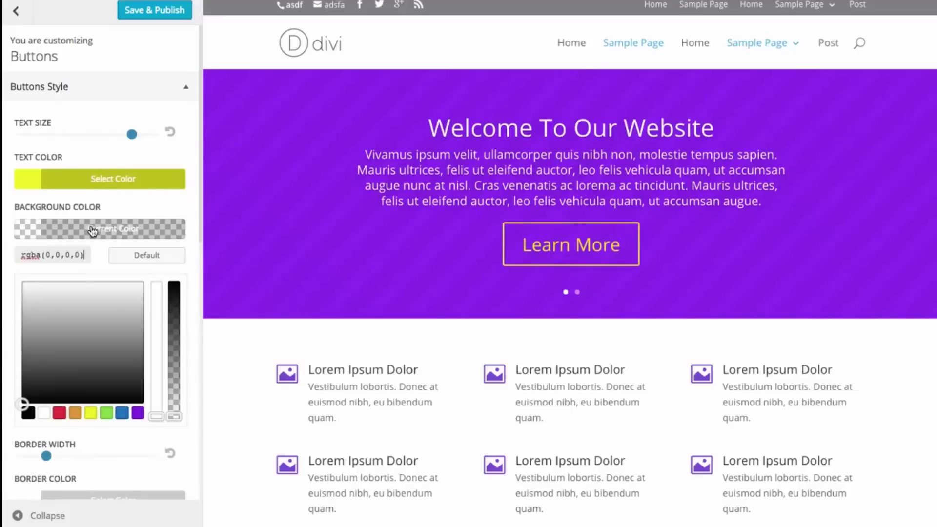
pyautogui.click(107, 413)
pyautogui.moveTo(175, 328); pyautogui.dragTo(177, 273)
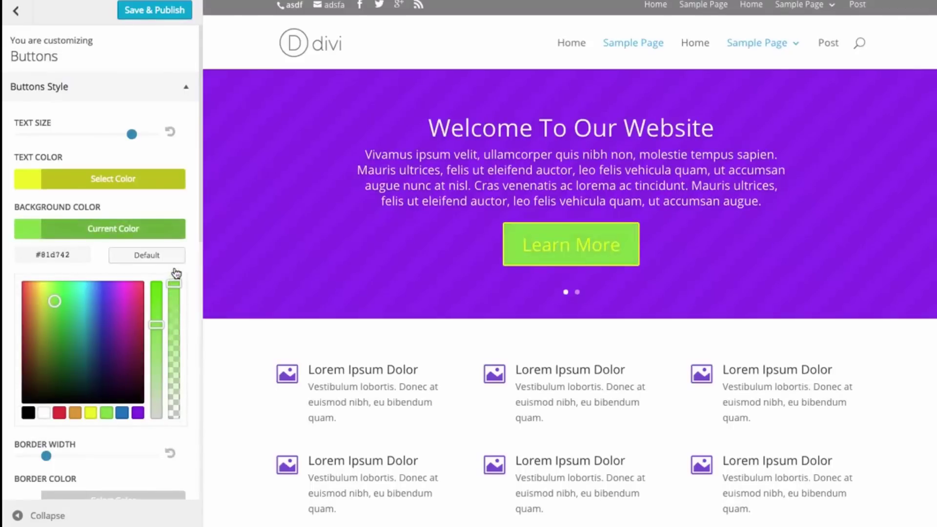
pyautogui.click(95, 231)
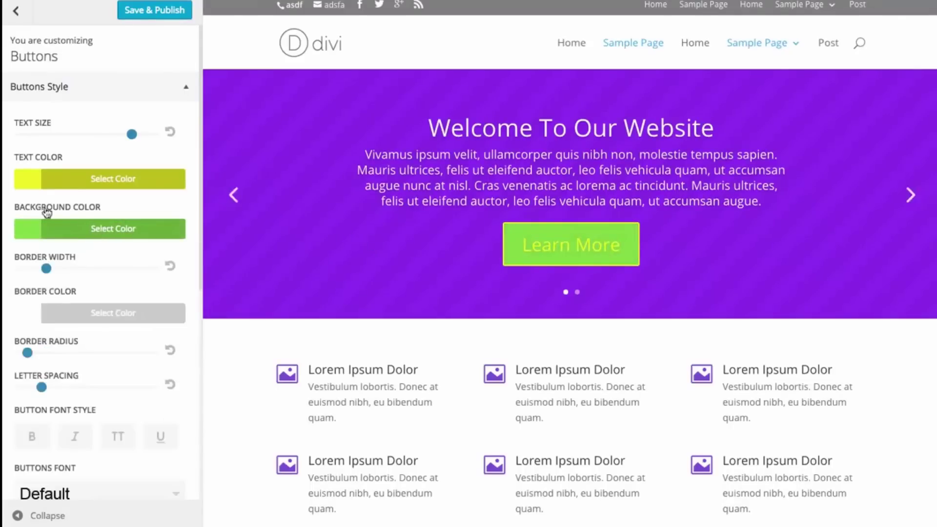
# Change the buttons' text color to white
pyautogui.click(90, 182)
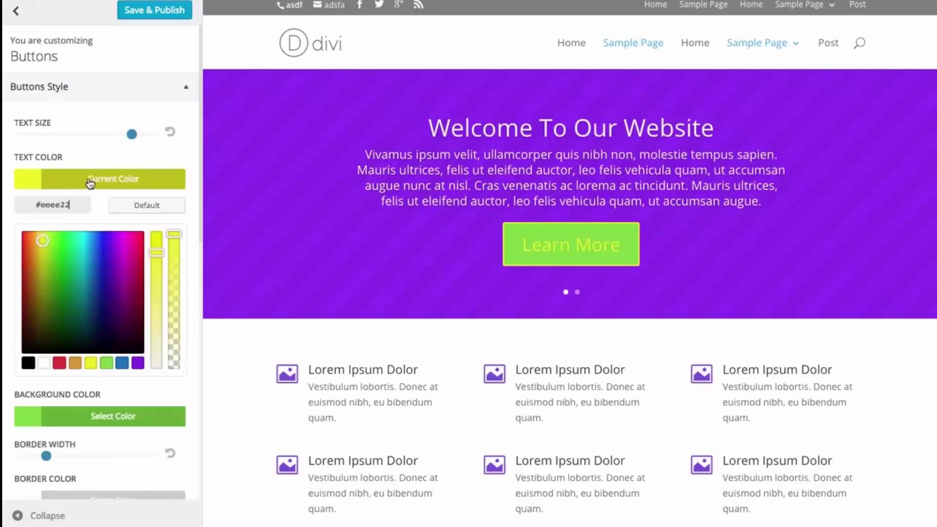
pyautogui.click(45, 367)
pyautogui.click(126, 182)
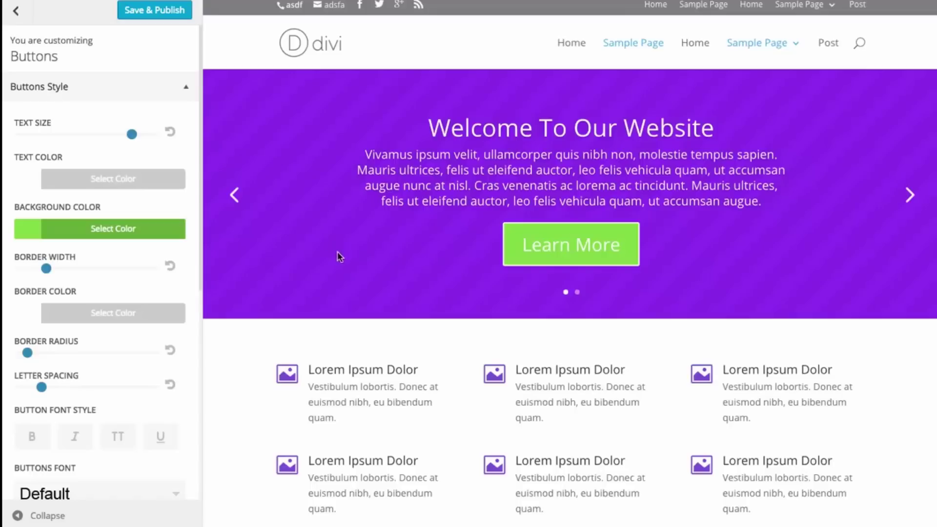
# Set the buttons' border color to a green slightly darker than the background (#6fad35)
pyautogui.click(78, 314)
pyautogui.scroll(-1, 129, 325)
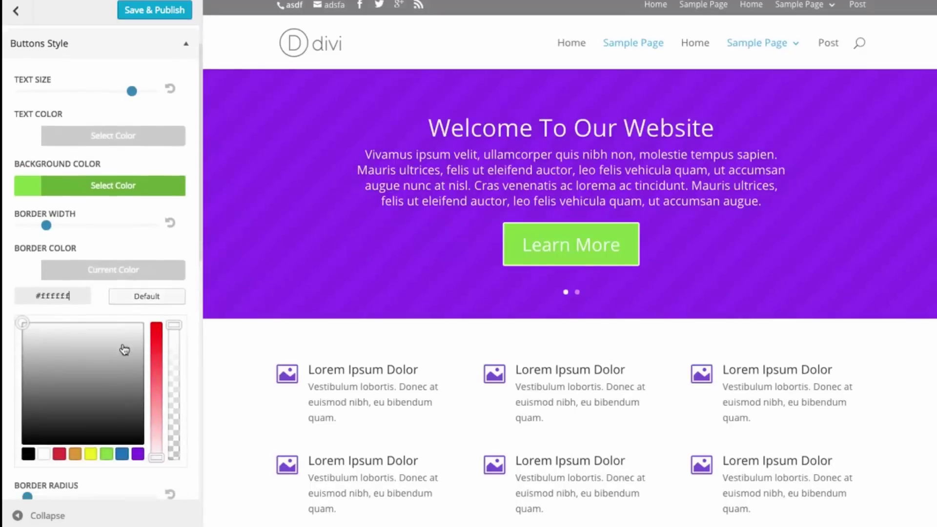
pyautogui.click(106, 453)
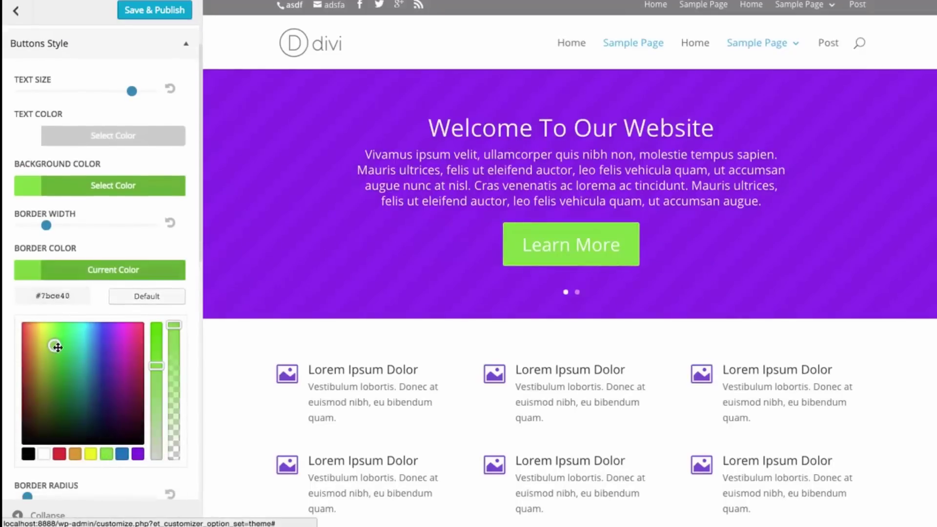
pyautogui.moveTo(57, 347); pyautogui.dragTo(56, 363)
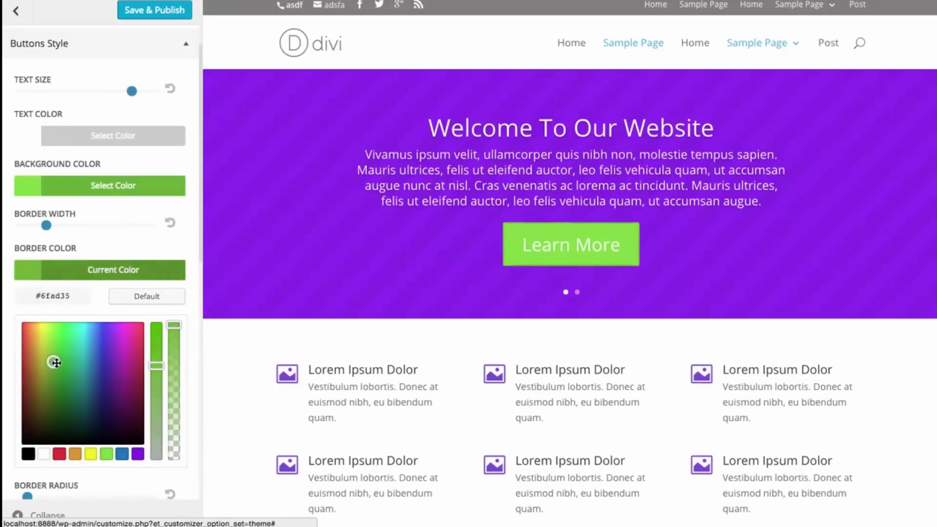
pyautogui.click(98, 274)
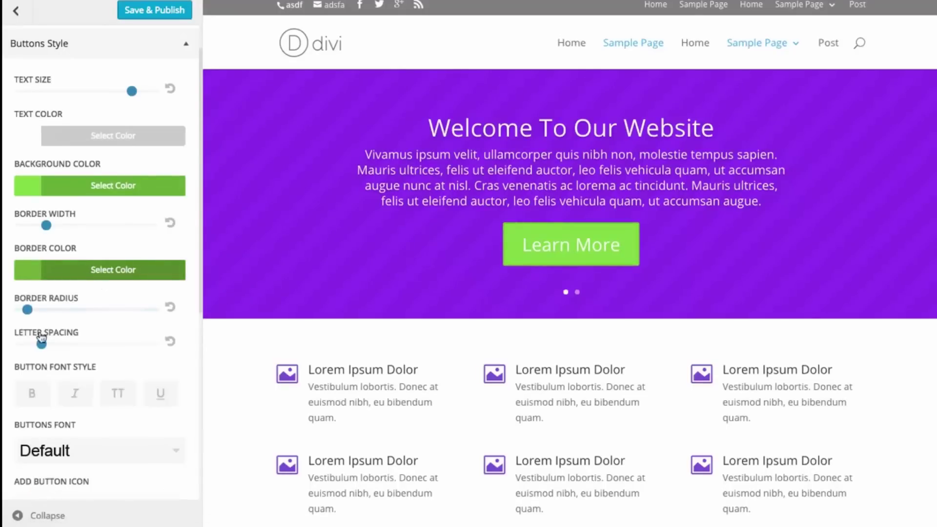
# Try a thick border on the buttons, and reduce the border width to its minimum
pyautogui.scroll(-1, 92, 331)
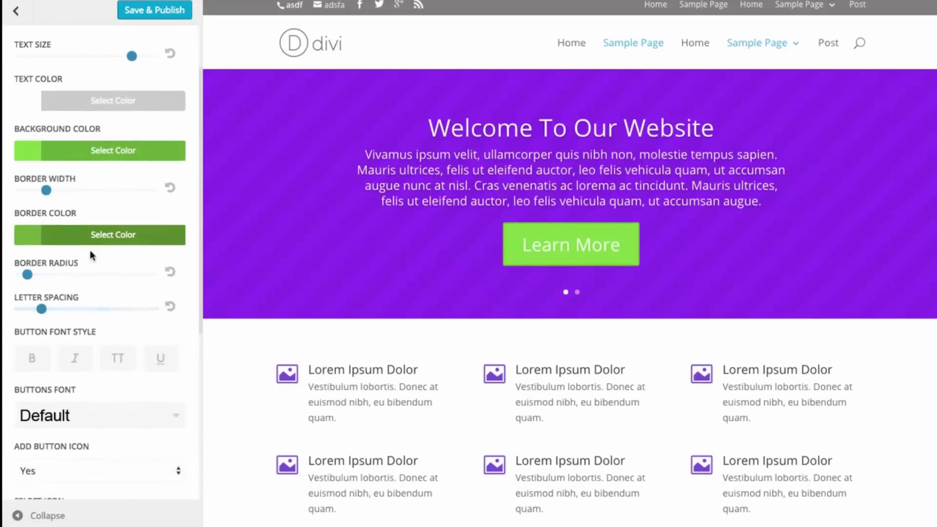
pyautogui.moveTo(46, 190); pyautogui.dragTo(114, 192)
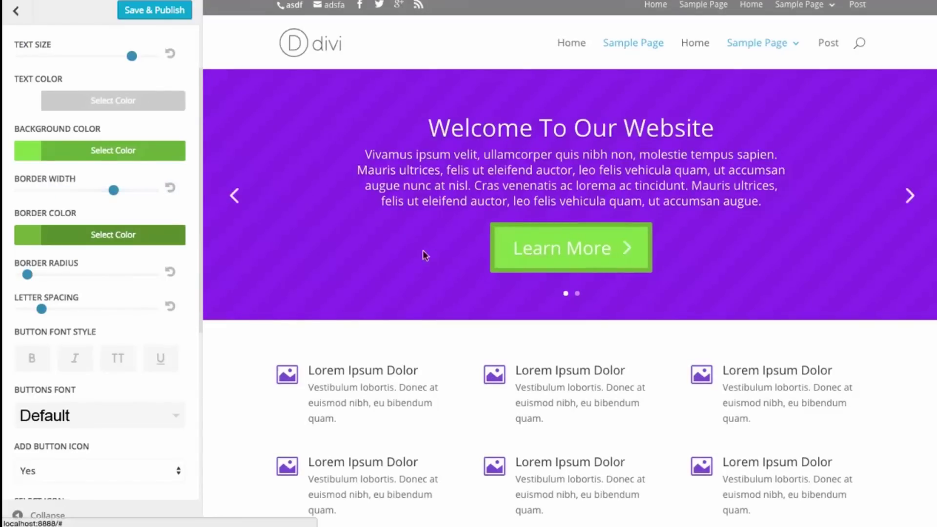
pyautogui.scroll(1, 105, 214)
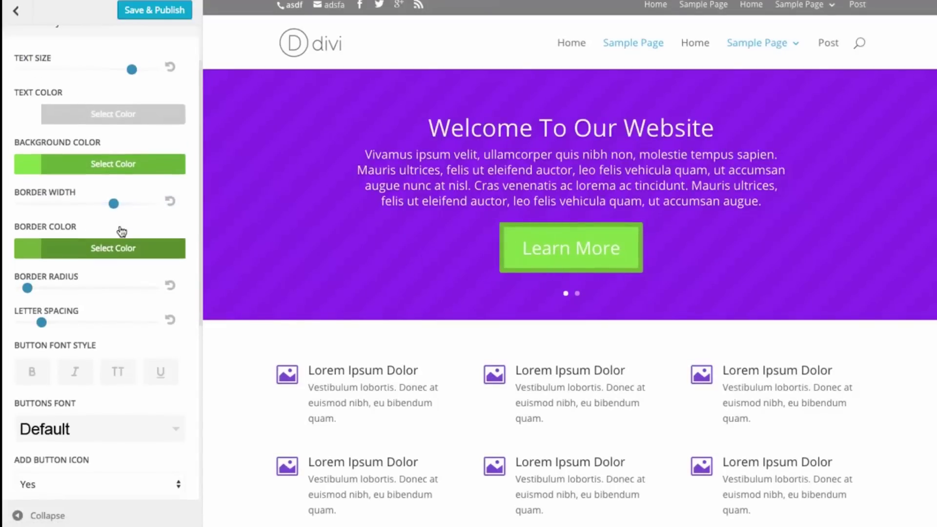
pyautogui.scroll(3, 121, 234)
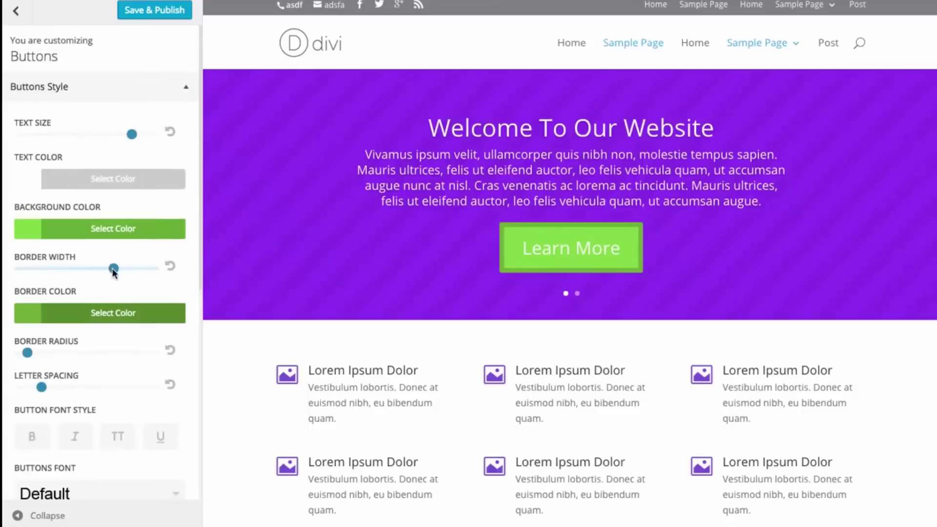
pyautogui.moveTo(113, 269); pyautogui.dragTo(19, 268)
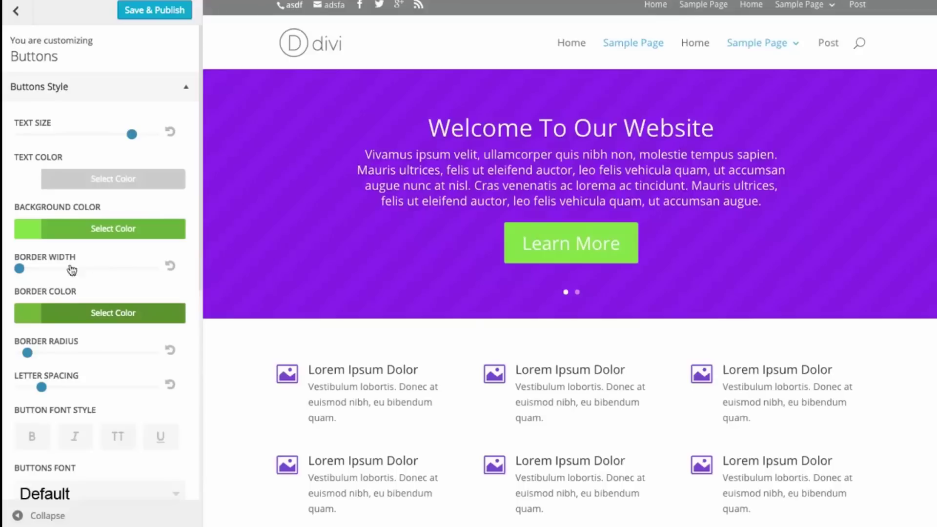
# Try square button corners, and raise both the border radius and the letter spacing to their maximum
pyautogui.scroll(-1, 71, 270)
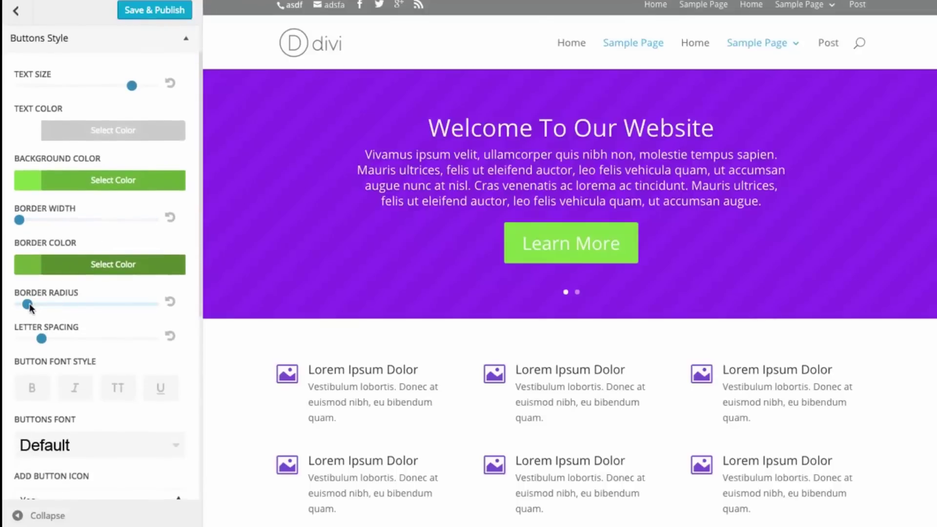
pyautogui.moveTo(27, 304); pyautogui.dragTo(19, 304)
pyautogui.moveTo(33, 305); pyautogui.dragTo(168, 317)
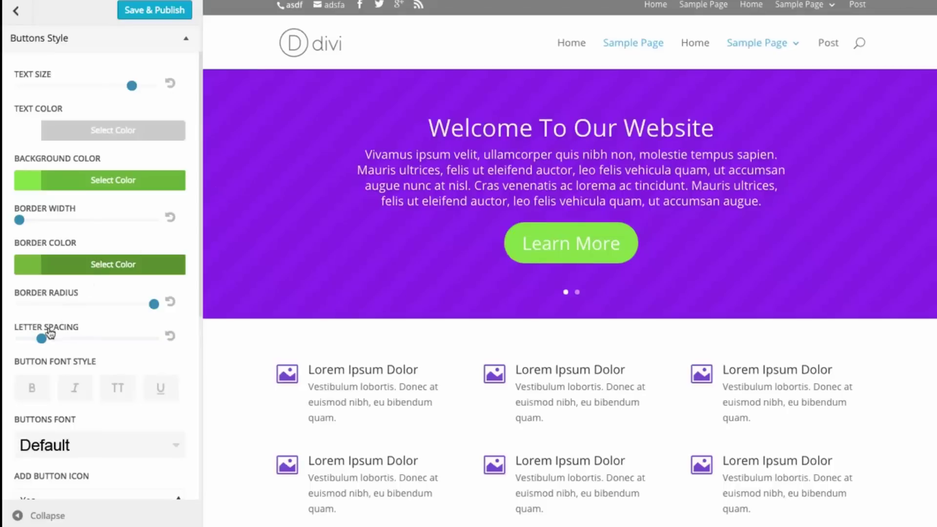
pyautogui.moveTo(42, 339); pyautogui.dragTo(153, 340)
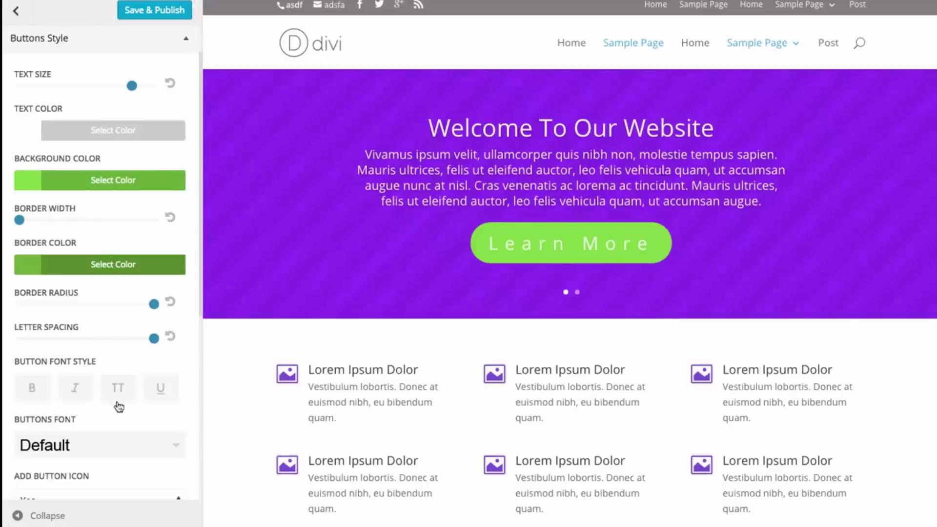
# Make the button text bold and uppercase after trying italic and underline, and reduce its letter spacing to about two thirds of the range
pyautogui.click(30, 390)
pyautogui.click(74, 389)
pyautogui.click(116, 389)
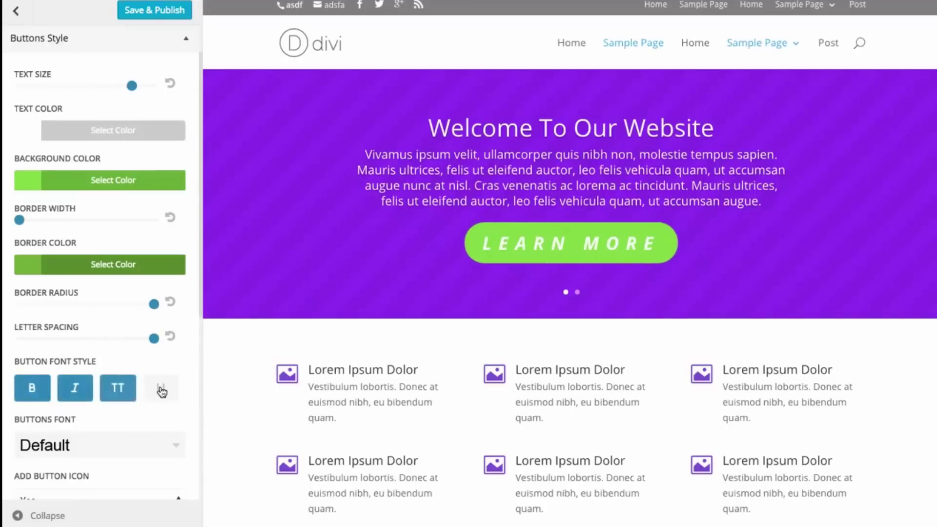
pyautogui.click(151, 393)
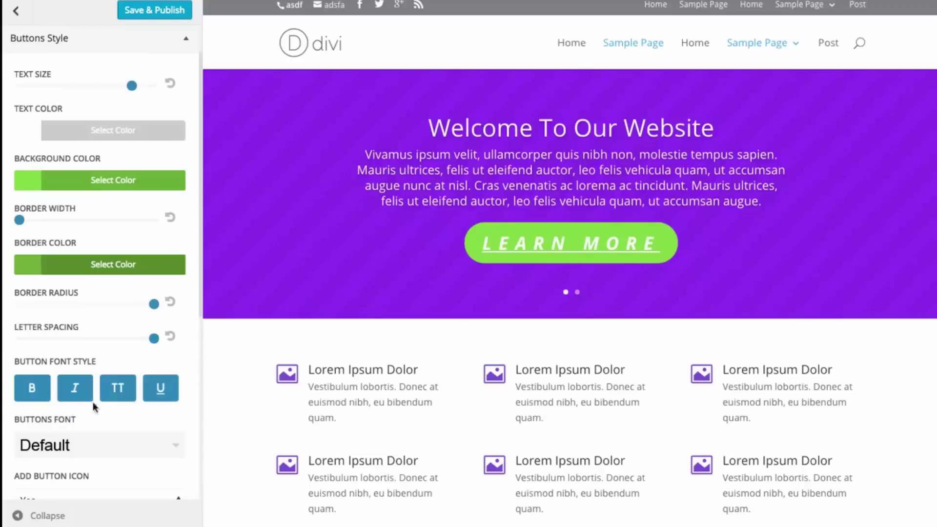
pyautogui.click(162, 392)
pyautogui.click(76, 397)
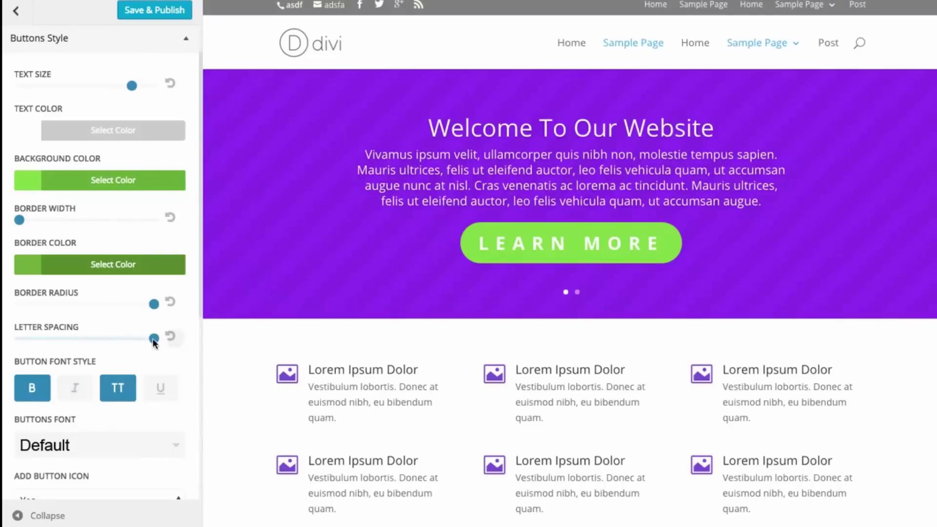
pyautogui.moveTo(153, 338); pyautogui.dragTo(113, 346)
# Set the buttons' font to Arvo
pyautogui.scroll(-5, 119, 286)
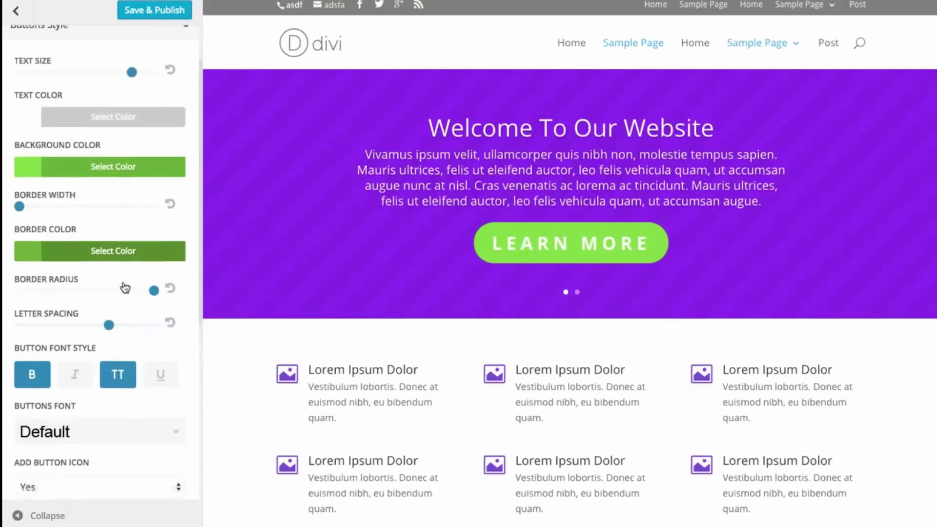
pyautogui.click(89, 250)
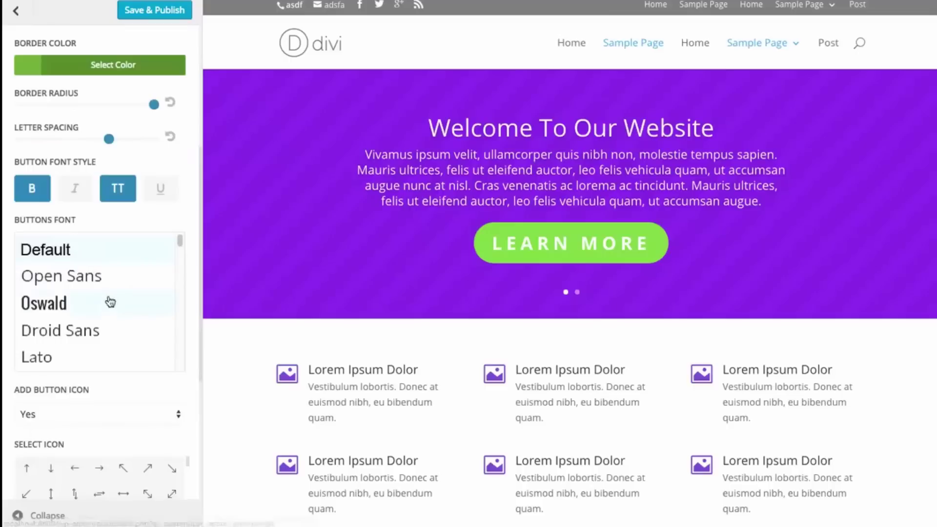
pyautogui.scroll(-8, 109, 298)
pyautogui.scroll(-4, 114, 287)
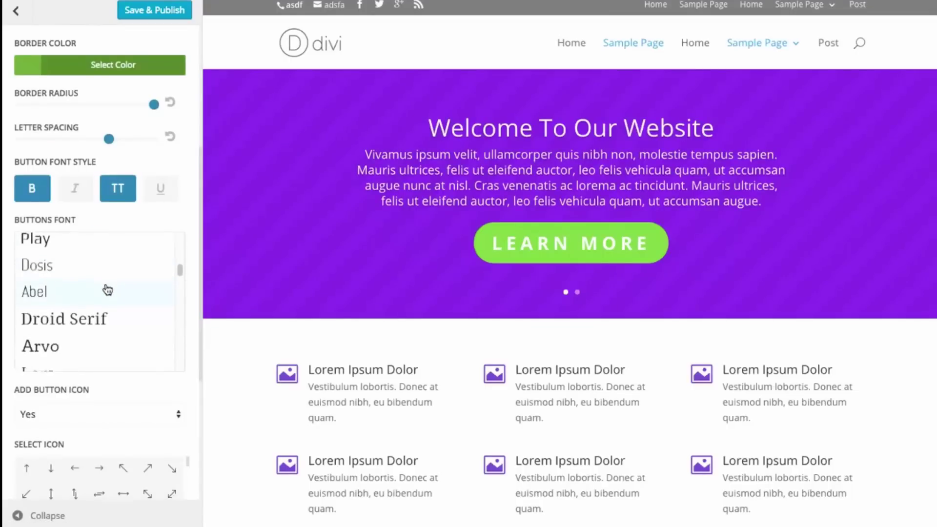
pyautogui.scroll(-2, 104, 291)
pyautogui.click(64, 289)
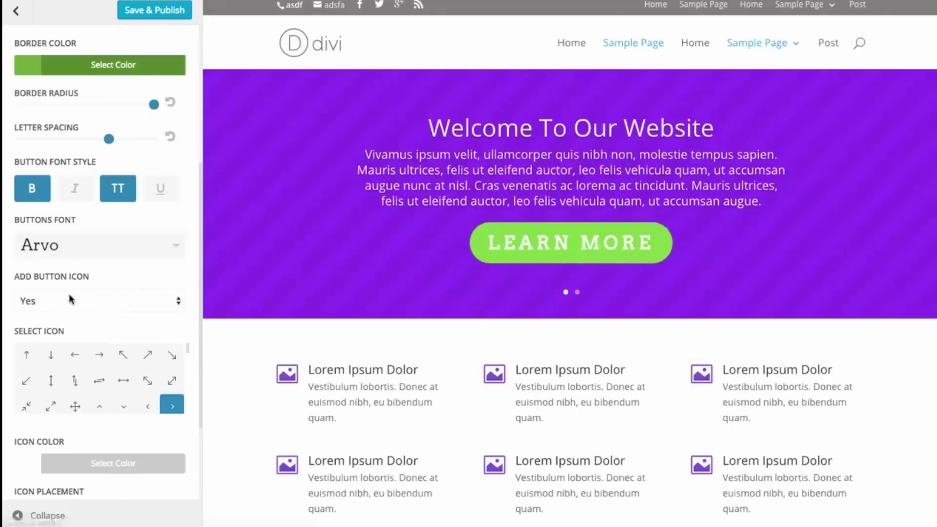
# Try the buttons with Add Button Icon set to No, and set it back to Yes
pyautogui.scroll(-1, 130, 283)
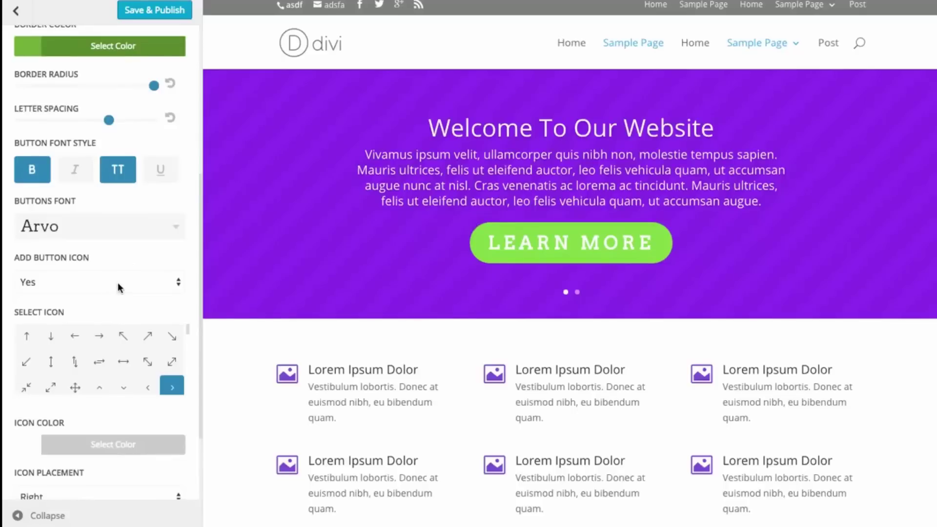
pyautogui.click(118, 282)
pyautogui.click(107, 292)
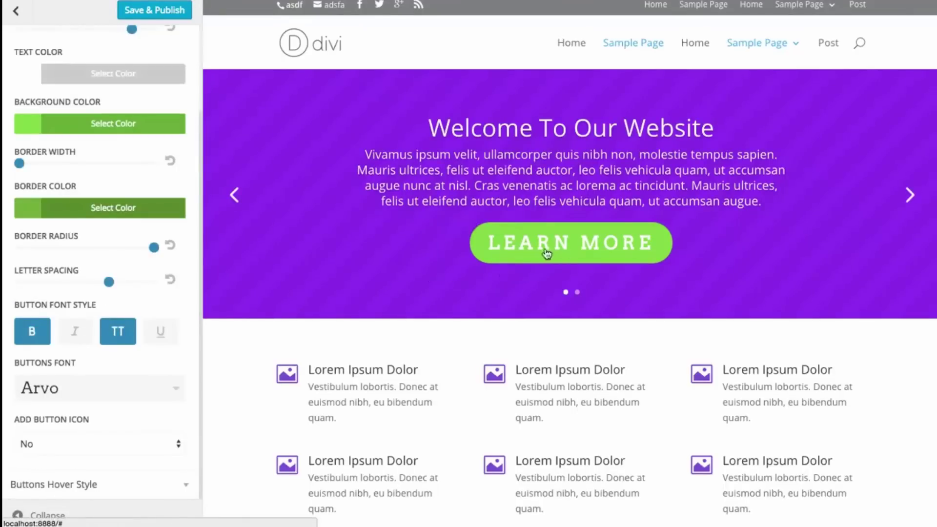
pyautogui.scroll(1, 113, 216)
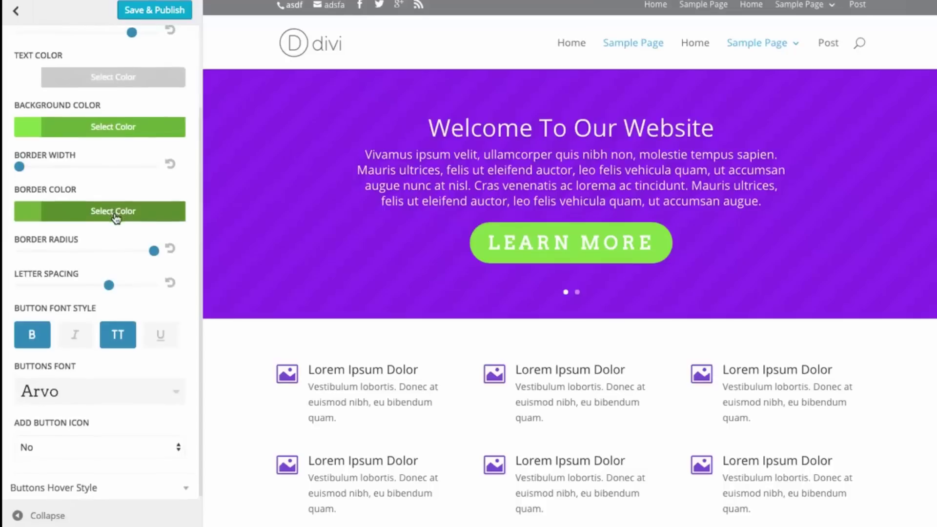
pyautogui.scroll(-1, 114, 216)
pyautogui.click(98, 446)
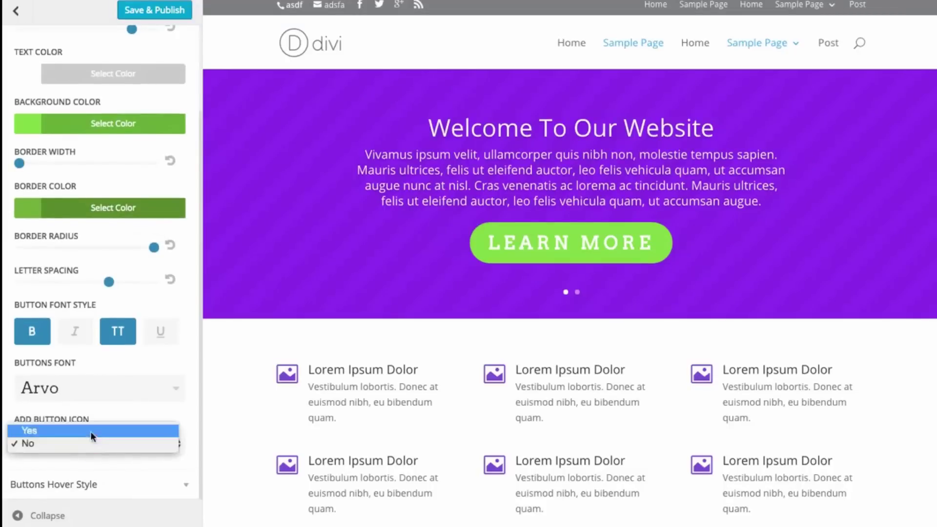
pyautogui.click(90, 430)
# Browse the available icons and choose the lined document as the button icon
pyautogui.scroll(-5, 139, 379)
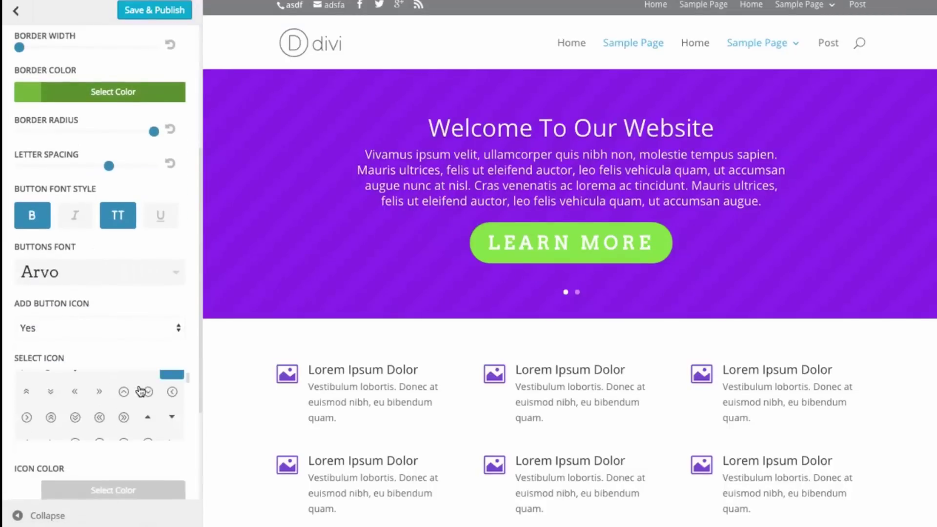
pyautogui.scroll(-5, 139, 391)
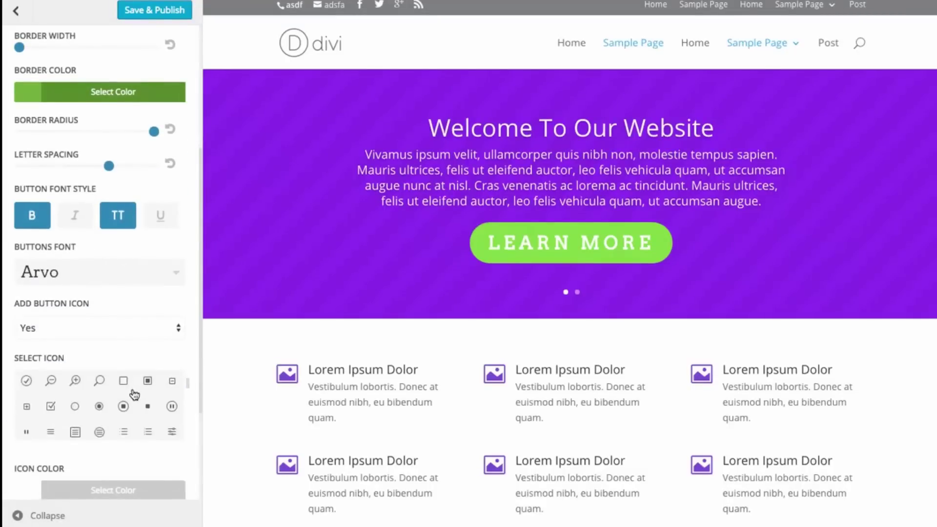
pyautogui.scroll(6, 134, 394)
pyautogui.scroll(-5, 117, 418)
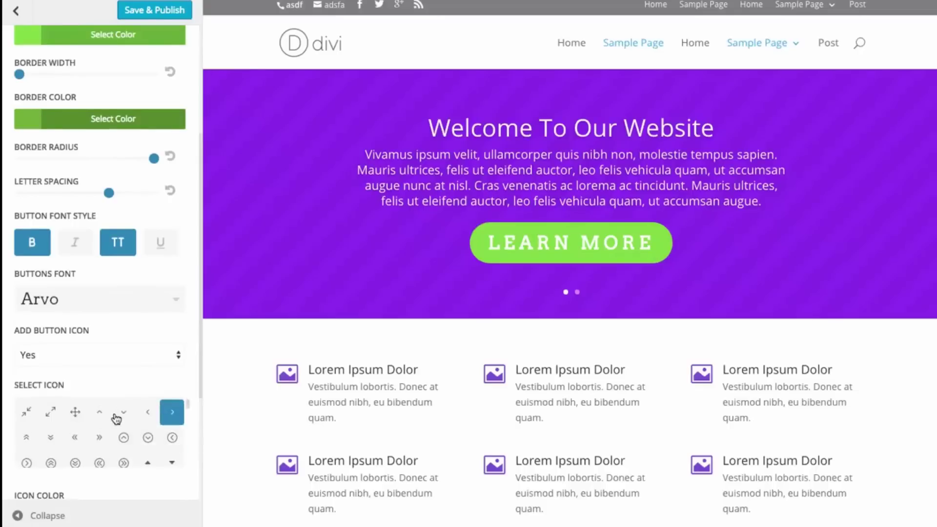
pyautogui.scroll(-5, 116, 419)
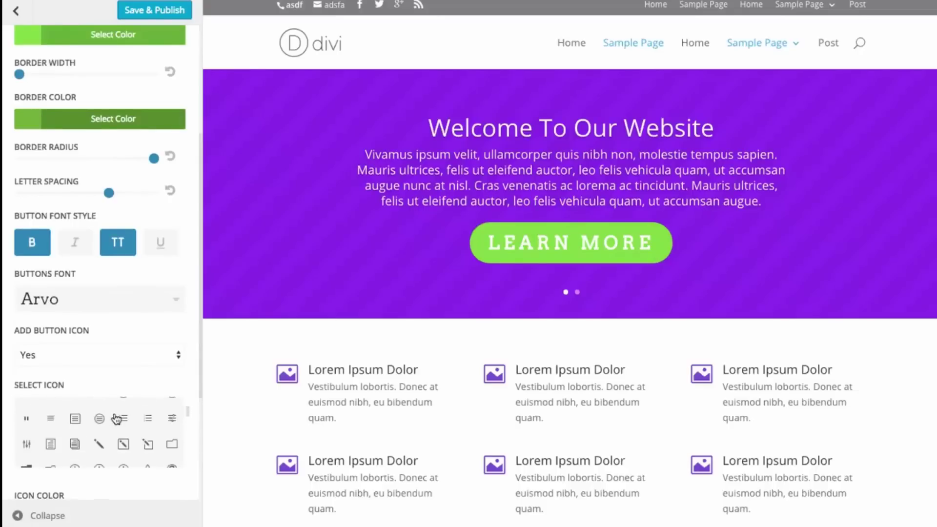
pyautogui.click(50, 420)
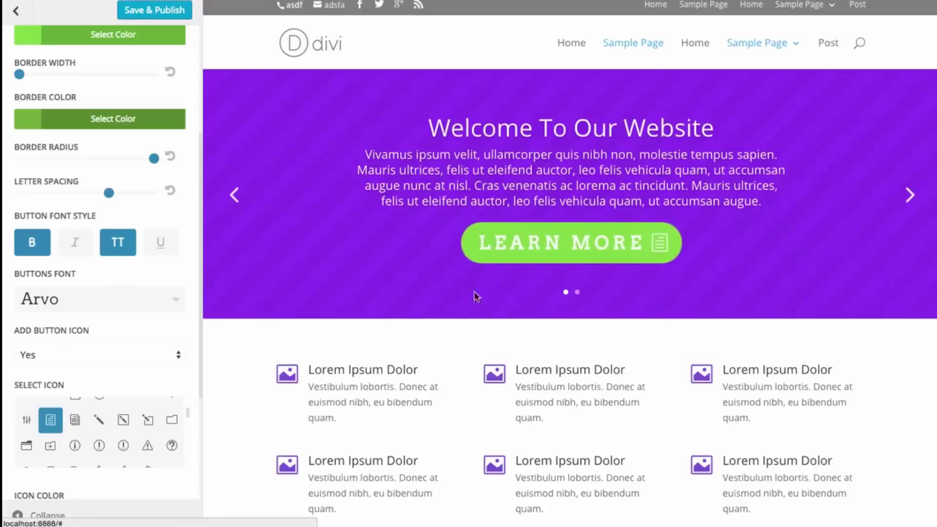
# Select the light bulb as the button icon
pyautogui.scroll(-2, 124, 431)
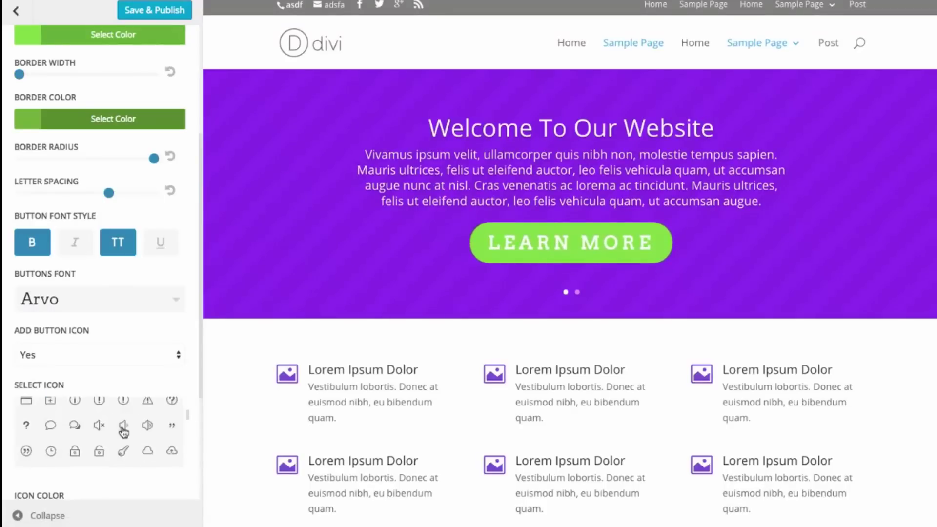
pyautogui.scroll(-1, 127, 433)
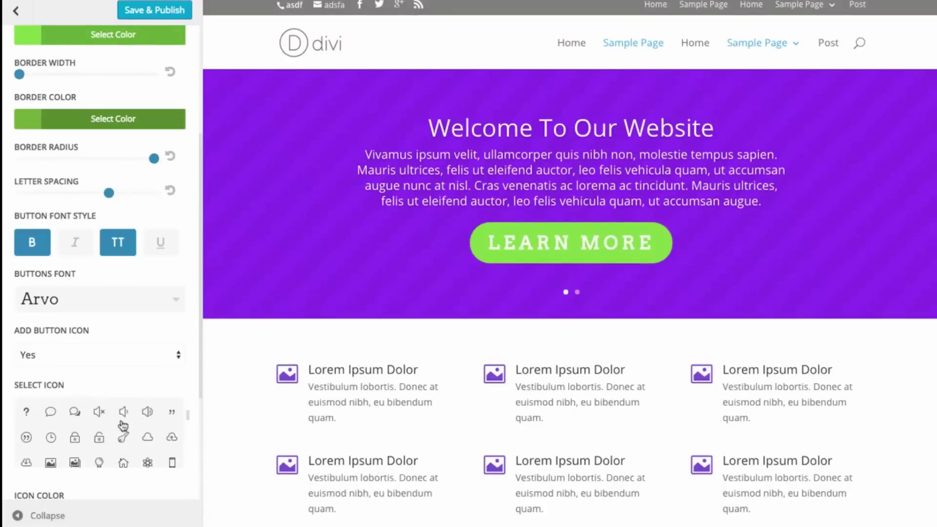
pyautogui.scroll(-1, 124, 432)
pyautogui.click(99, 448)
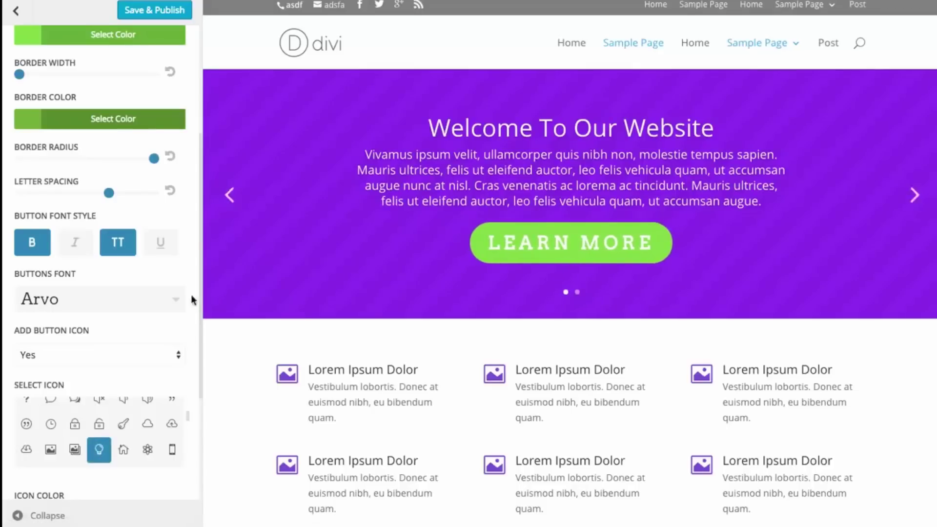
# Set the button icon color to dark green (#4f7522)
pyautogui.scroll(-2, 191, 298)
pyautogui.scroll(-2, 122, 321)
pyautogui.scroll(-1, 122, 383)
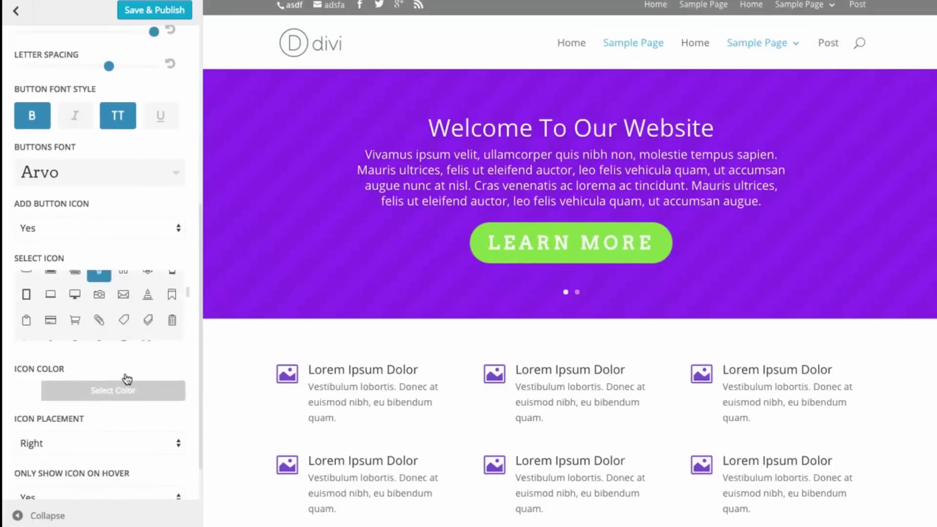
pyautogui.click(120, 388)
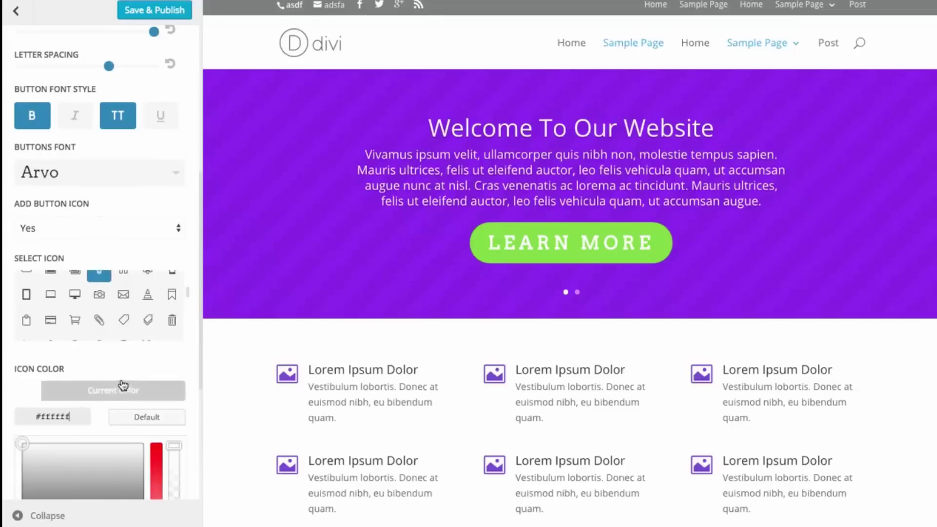
pyautogui.scroll(-3, 122, 385)
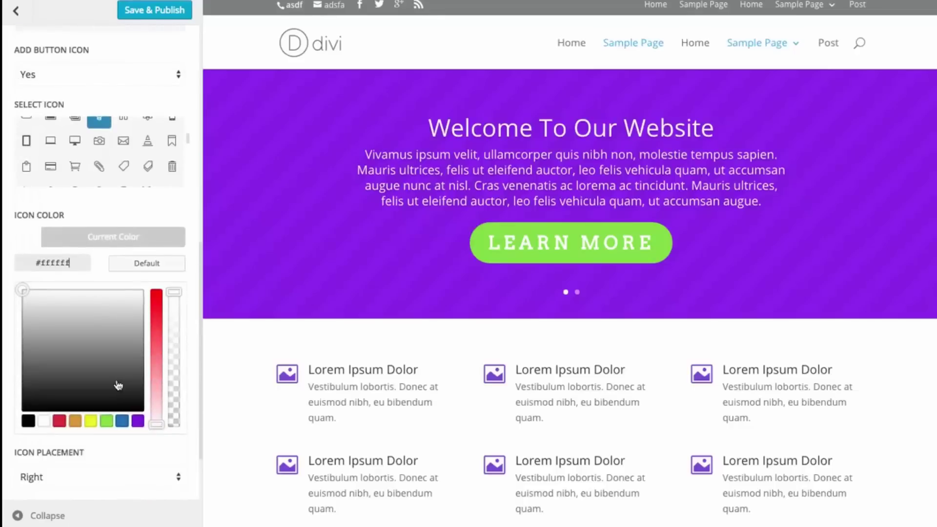
pyautogui.click(107, 420)
pyautogui.moveTo(55, 309); pyautogui.dragTo(51, 356)
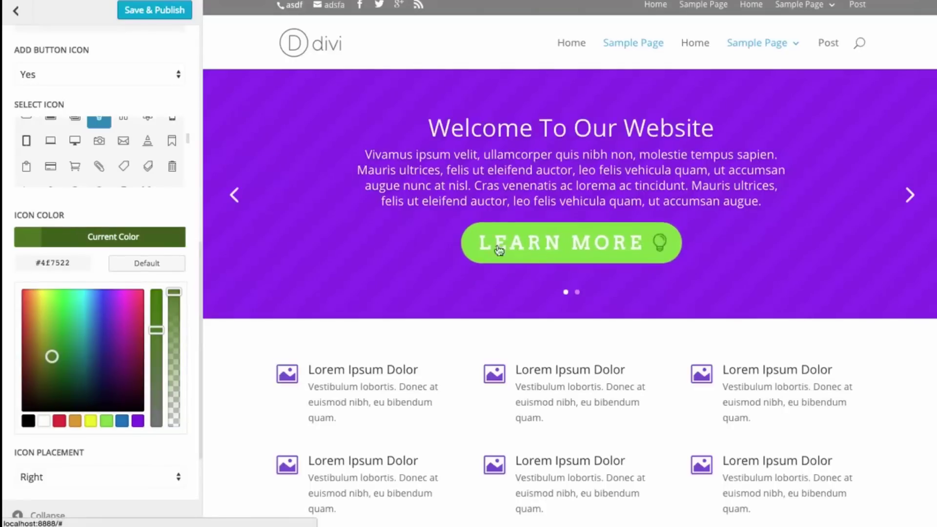
# Close the icon color picker and set the button icon placement to Left
pyautogui.click(110, 238)
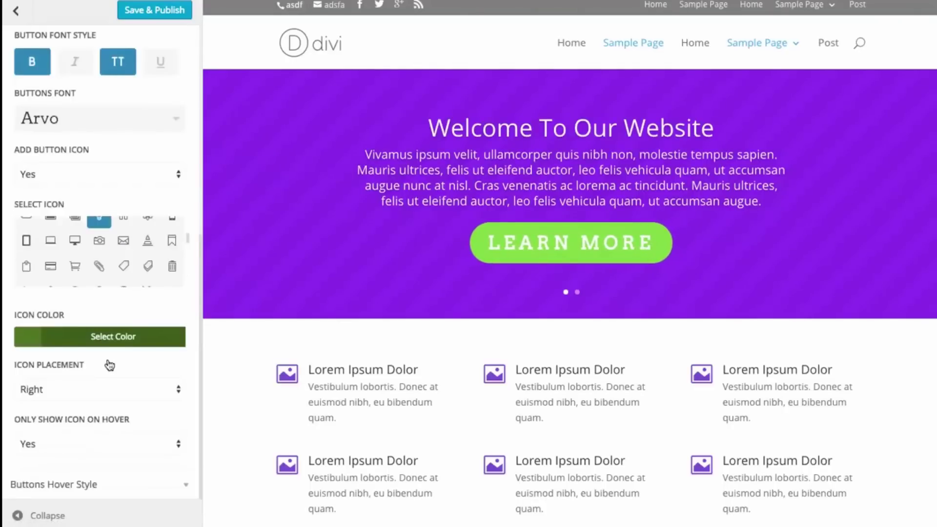
pyautogui.click(103, 389)
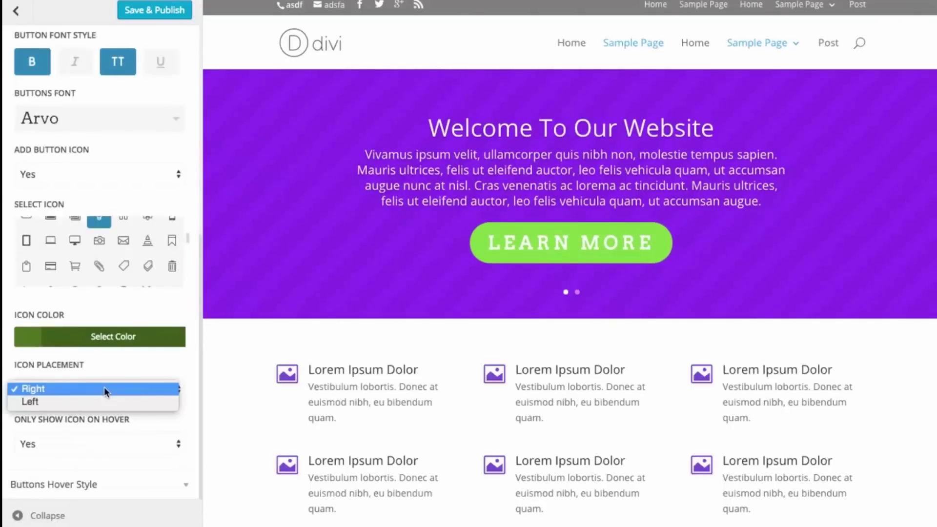
pyautogui.click(97, 400)
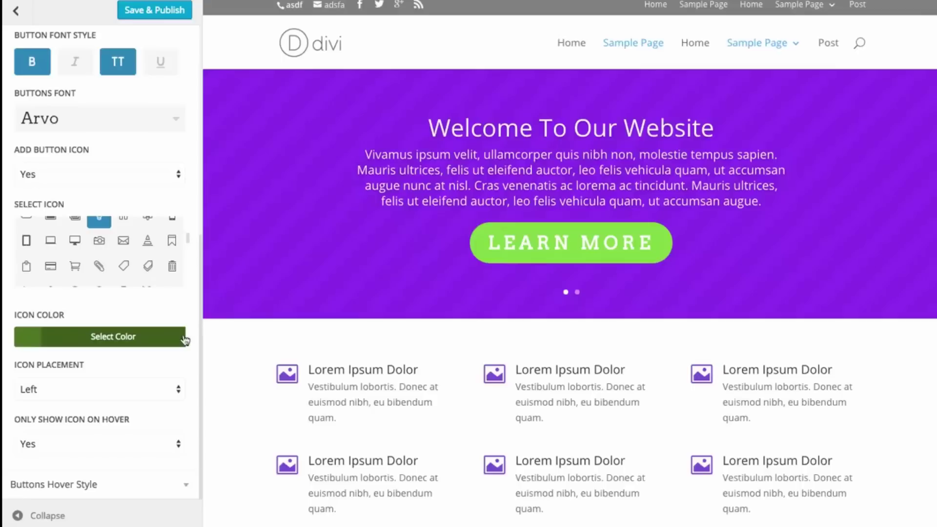
# Select the plain right-pointing chevron as the button icon
pyautogui.scroll(10, 127, 290)
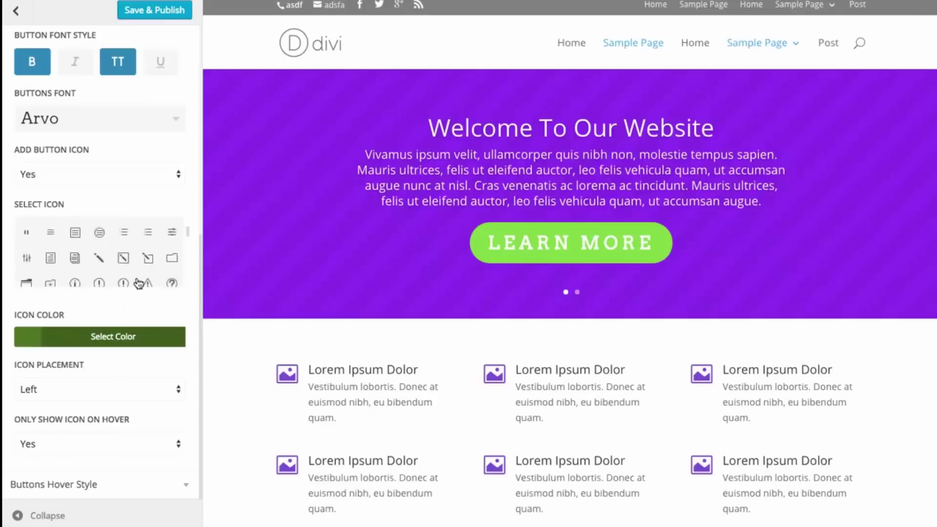
pyautogui.scroll(5, 139, 283)
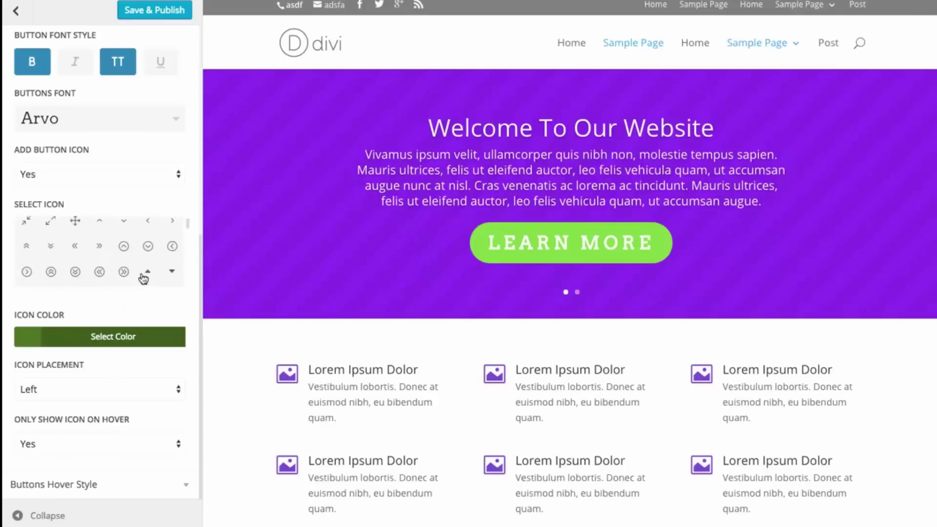
pyautogui.scroll(2, 95, 255)
pyautogui.click(172, 244)
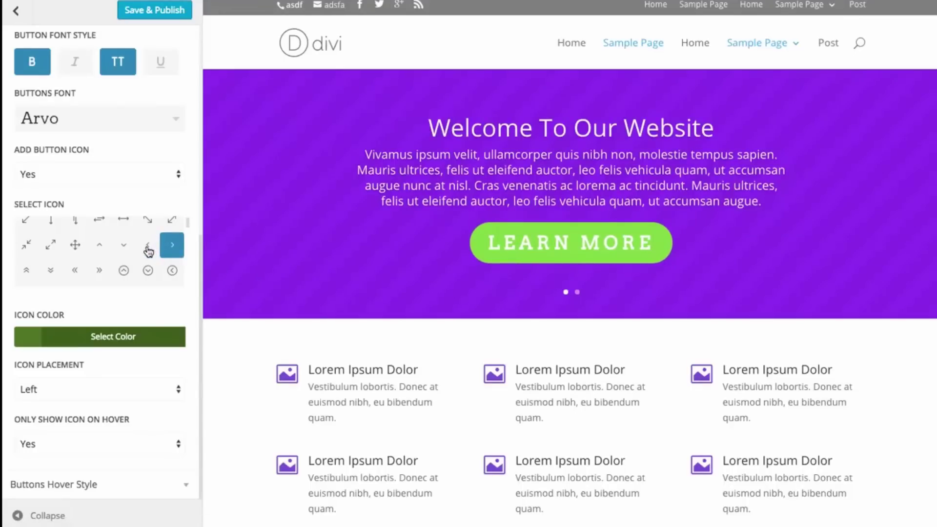
# Select the double speech bubbles as the button icon
pyautogui.scroll(-5, 148, 252)
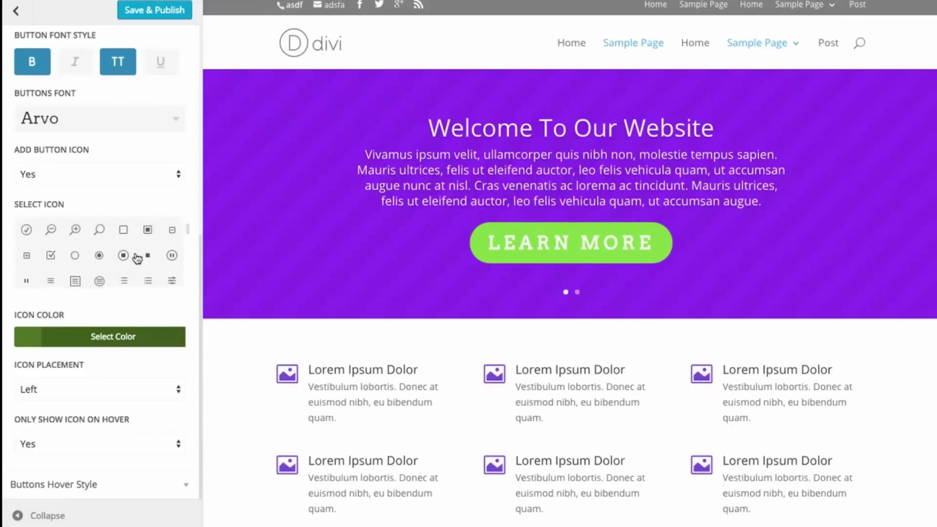
pyautogui.scroll(-5, 87, 260)
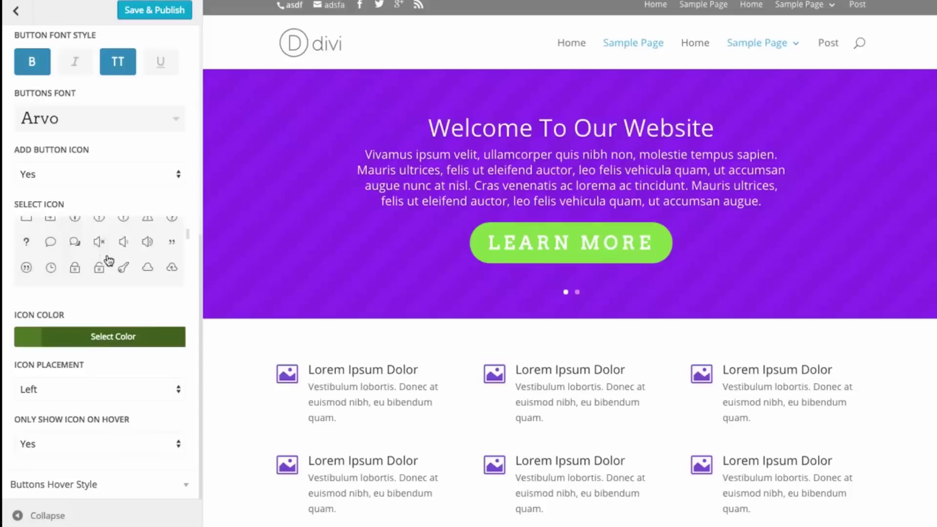
pyautogui.click(77, 241)
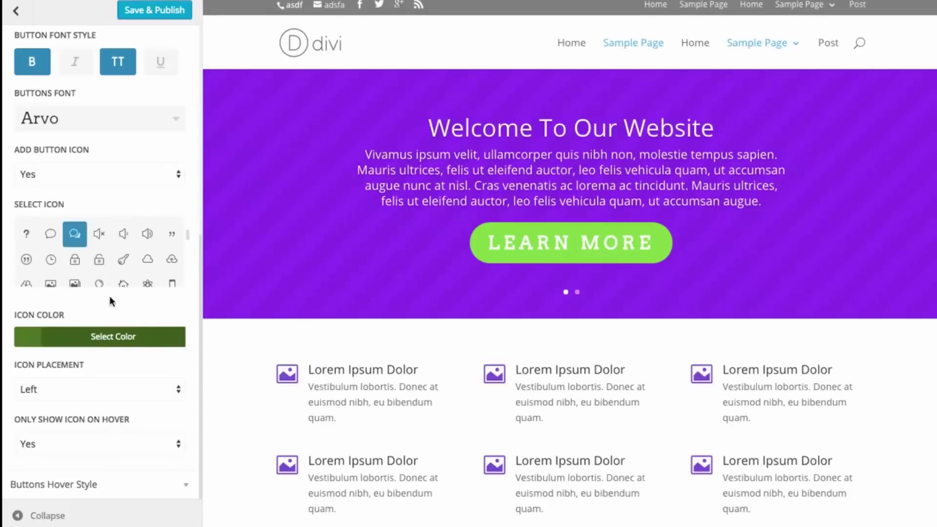
# Try the button with Only Show Icon on Hover set to No, and set it back to Yes
pyautogui.click(61, 445)
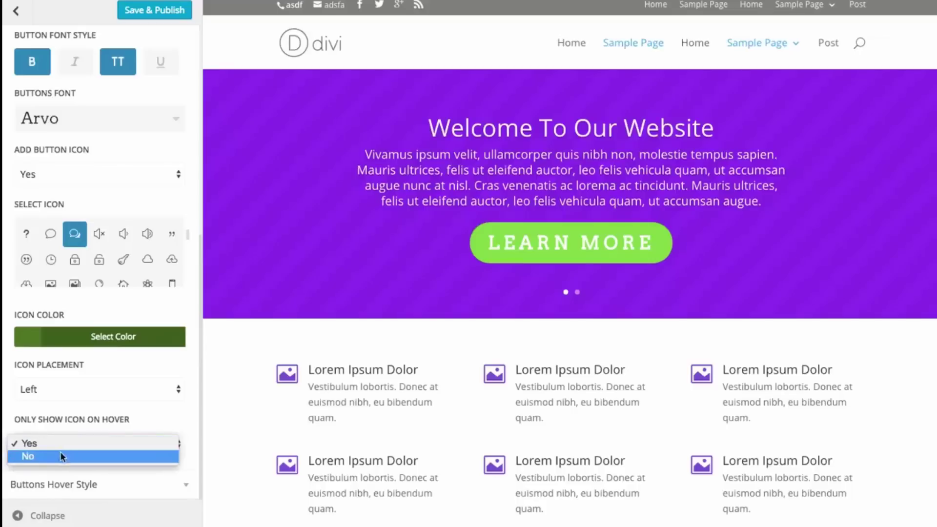
pyautogui.click(60, 453)
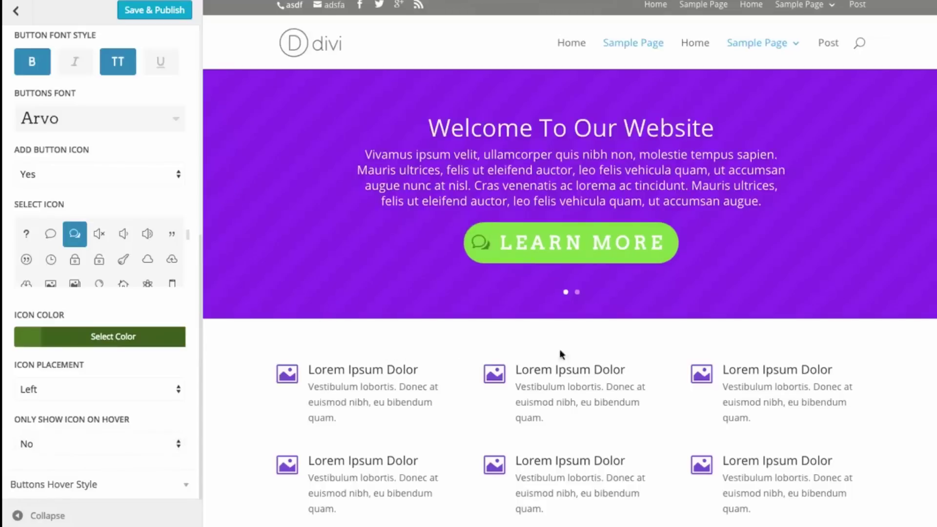
pyautogui.click(125, 444)
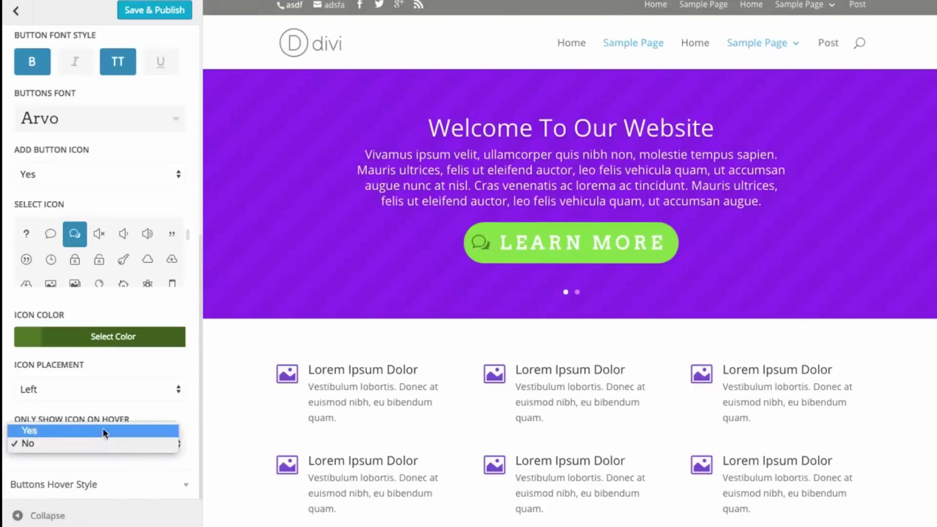
pyautogui.click(77, 430)
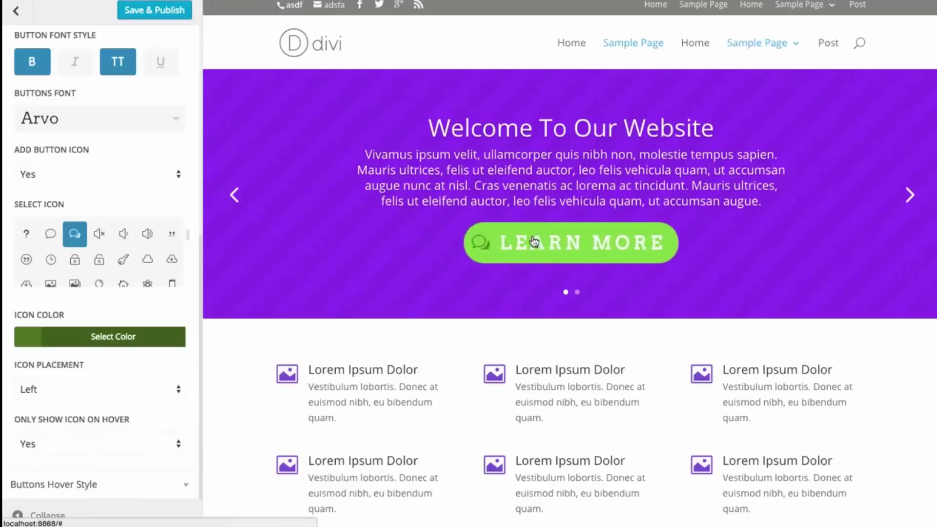
# Collapse the Buttons Style settings and open the Buttons Hover Style settings
pyautogui.scroll(2, 129, 444)
pyautogui.scroll(6, 128, 446)
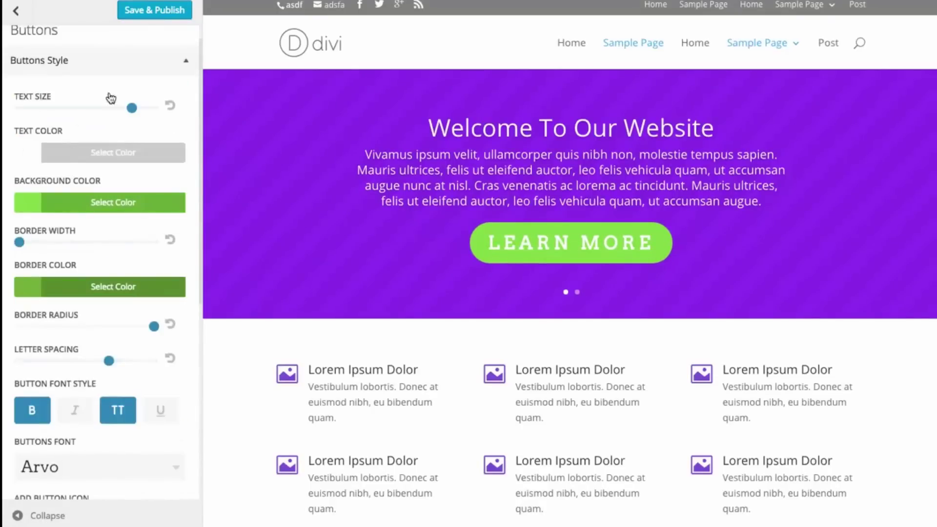
pyautogui.click(75, 69)
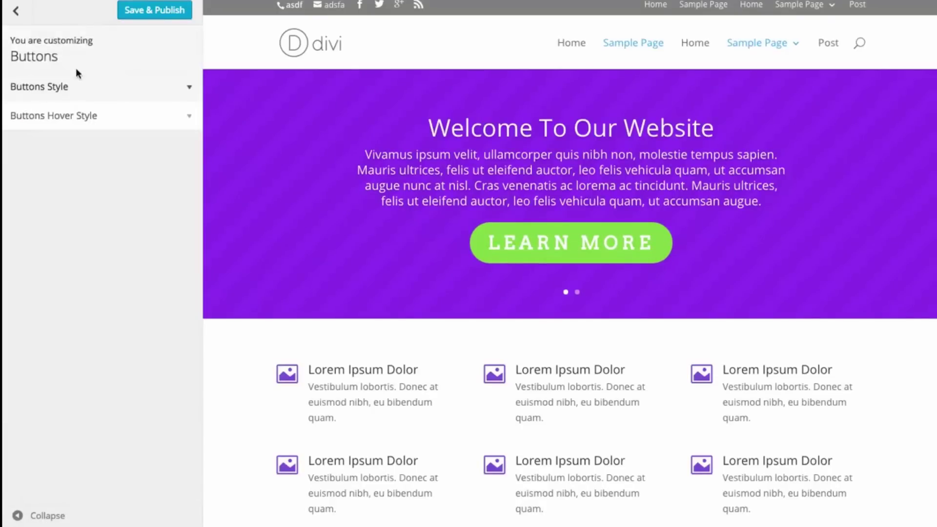
pyautogui.click(88, 119)
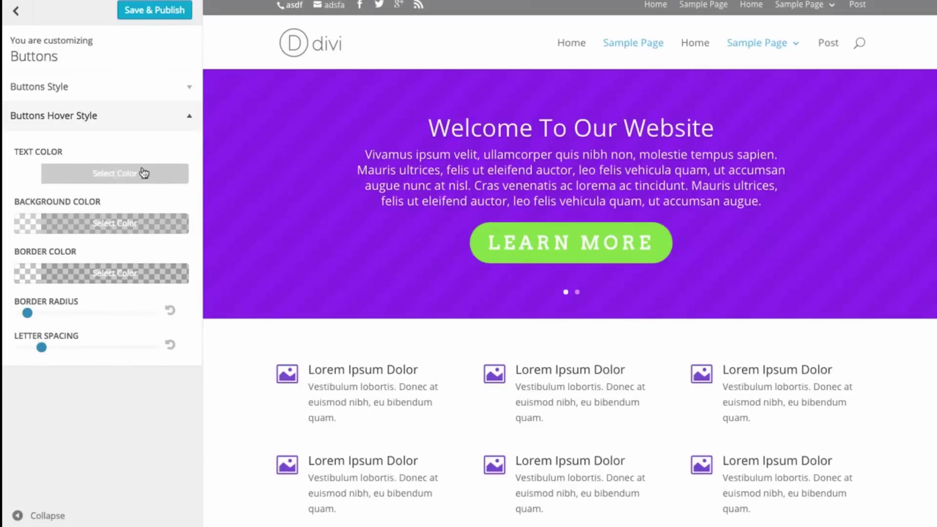
# Set the buttons' hover background color to fully opaque yellow (#eeee22)
pyautogui.click(96, 224)
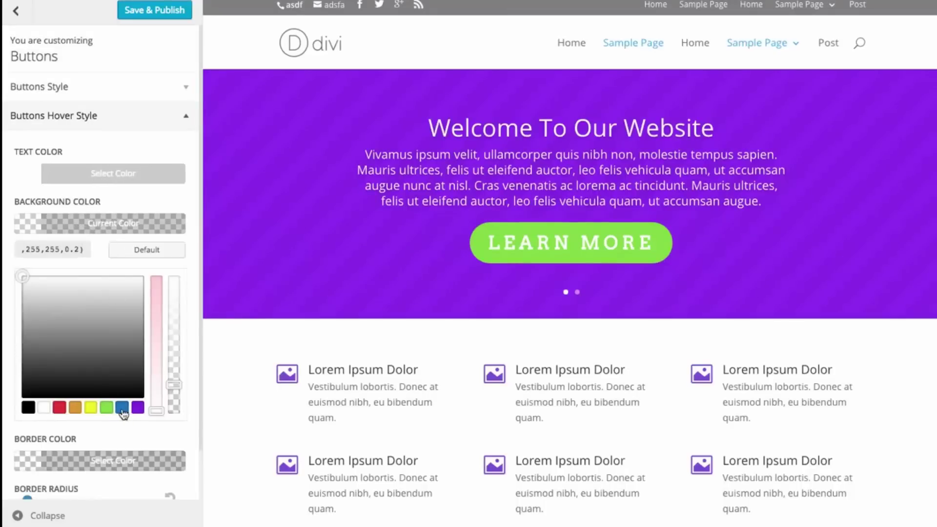
pyautogui.click(92, 408)
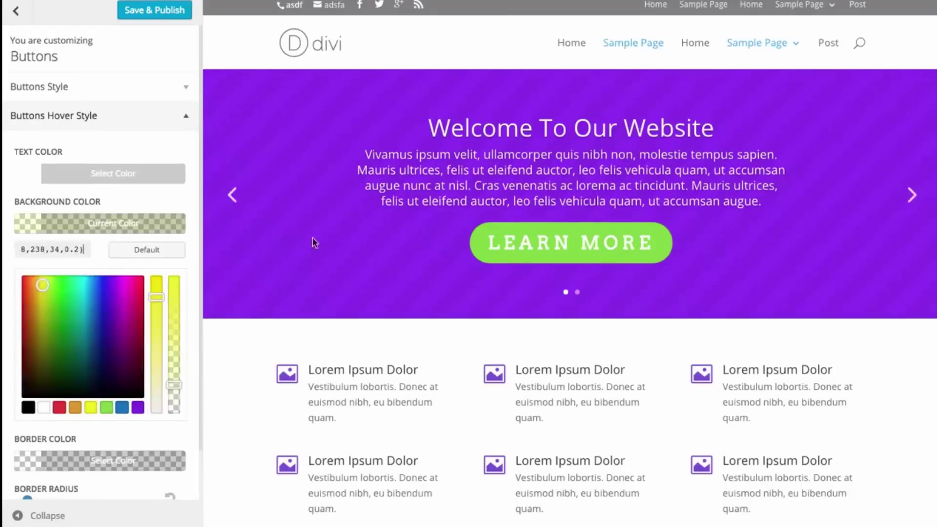
pyautogui.moveTo(169, 379); pyautogui.dragTo(180, 264)
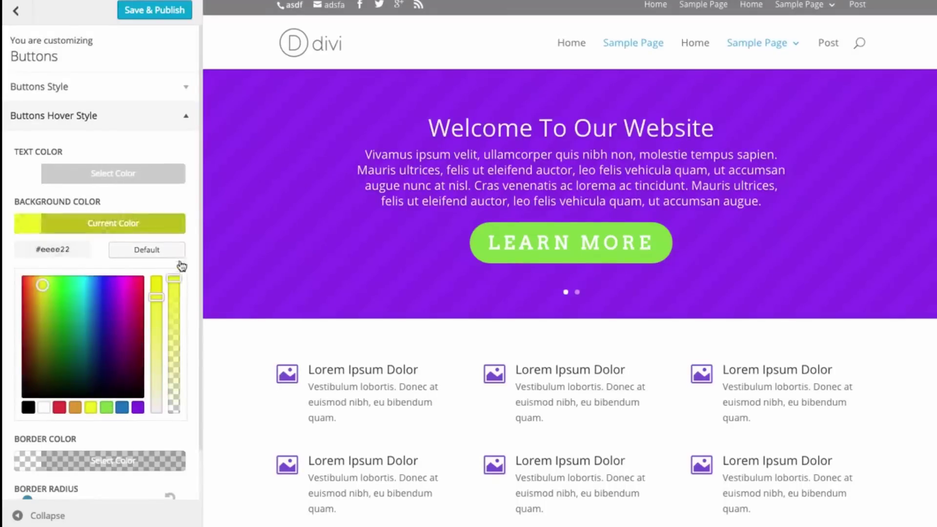
pyautogui.click(151, 230)
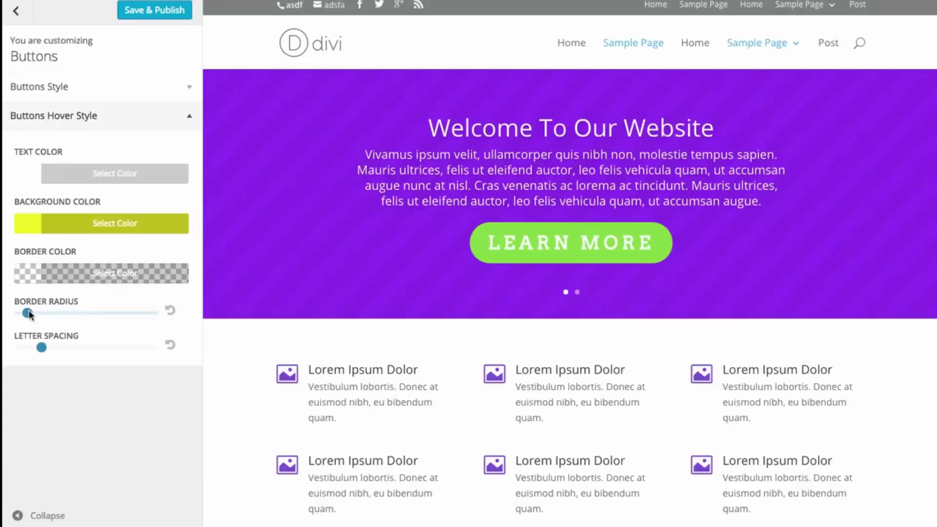
# Set the buttons' hover border radius to its minimum and the hover letter spacing to its maximum
pyautogui.moveTo(28, 315); pyautogui.dragTo(19, 315)
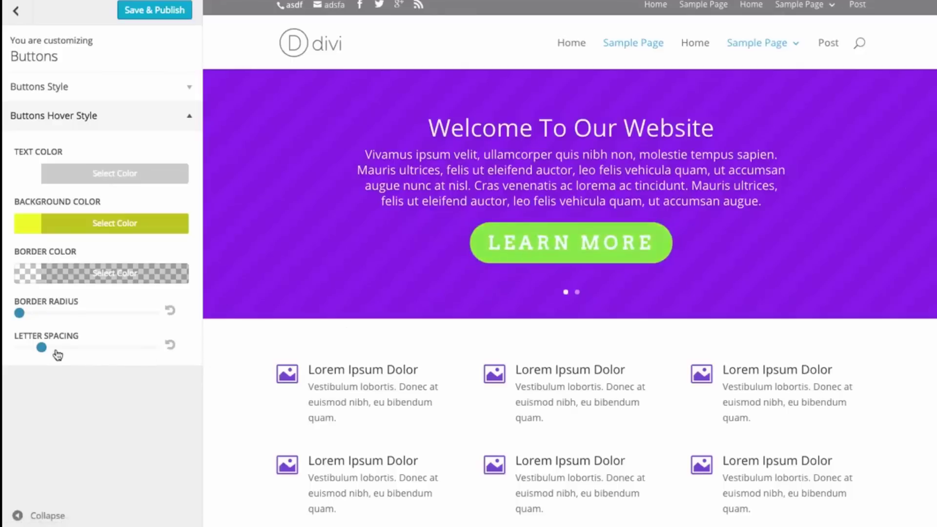
pyautogui.moveTo(42, 347); pyautogui.dragTo(195, 349)
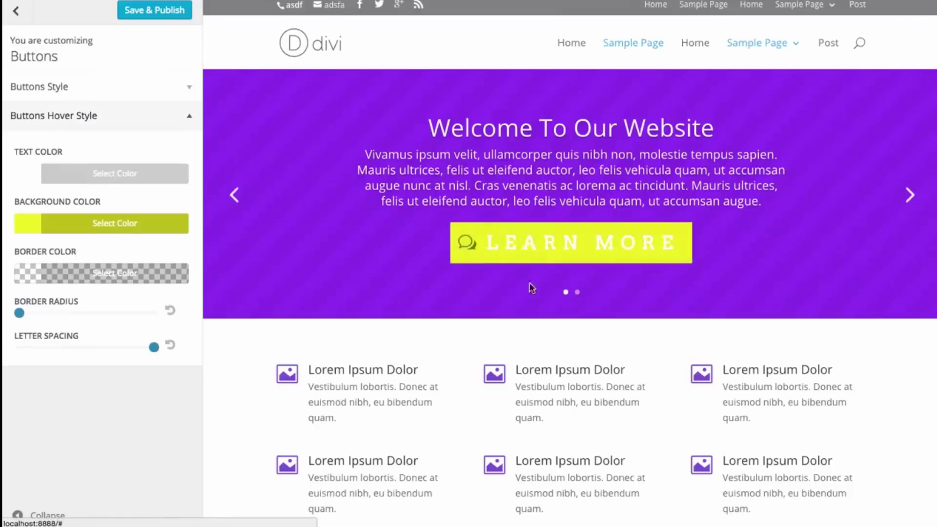
# Change the buttons' hover background to semi-transparent black and return to the Buttons Style settings
pyautogui.click(98, 235)
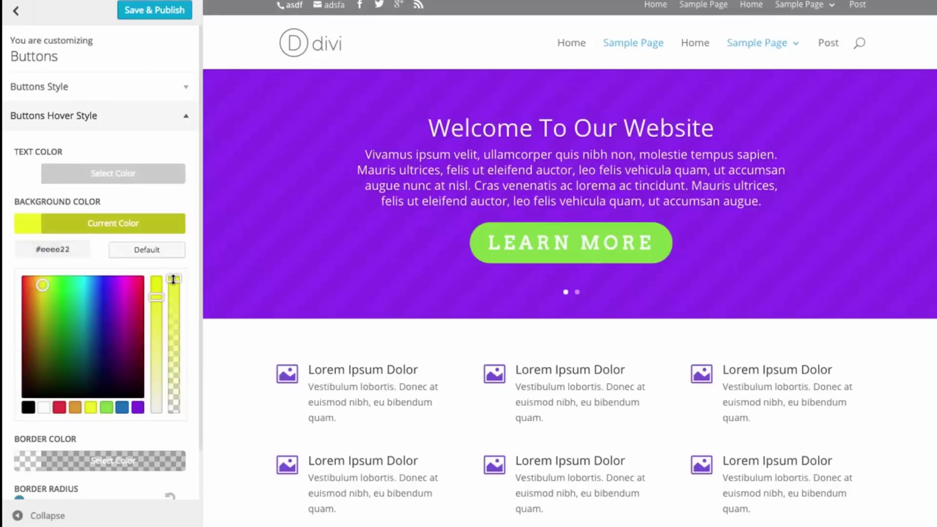
pyautogui.moveTo(173, 276); pyautogui.dragTo(174, 364)
pyautogui.click(27, 407)
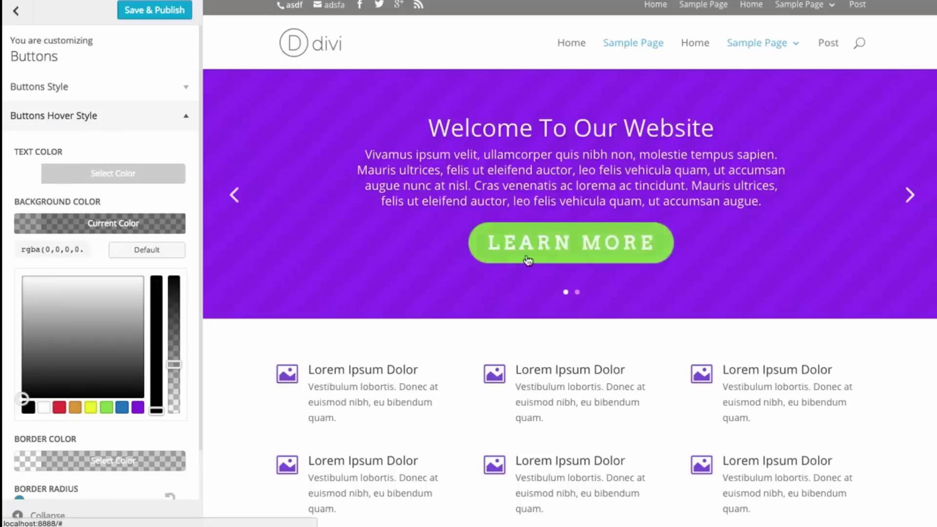
pyautogui.click(63, 224)
pyautogui.click(70, 88)
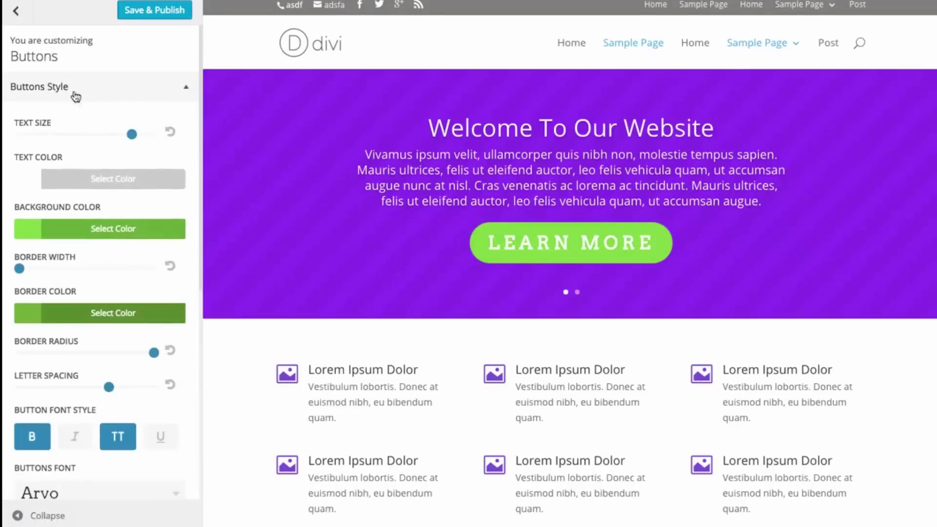
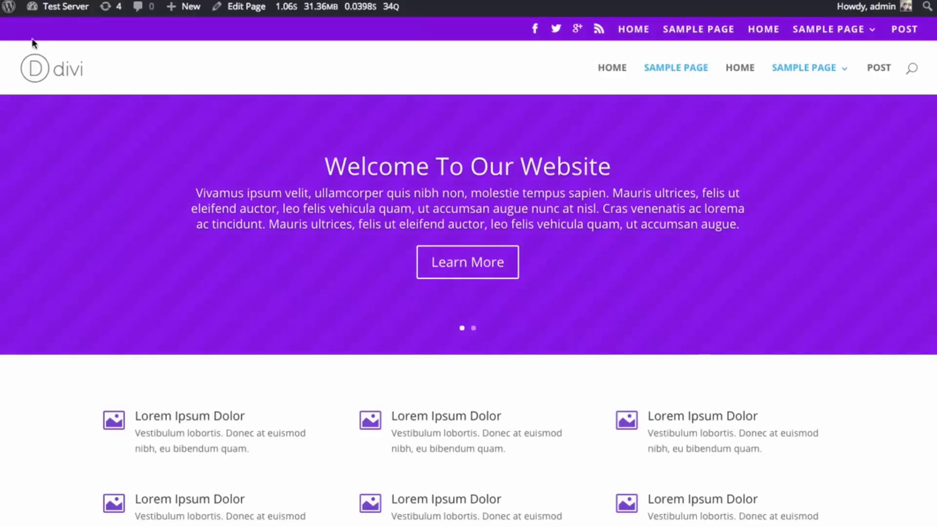
# Go to the WordPress dashboard and open Divi's Theme Customizer
pyautogui.moveTo(62, 6)
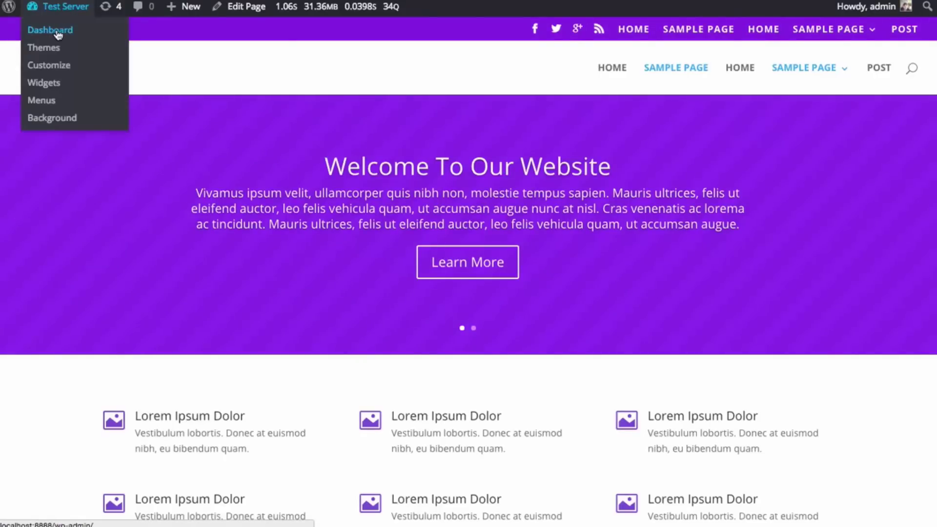
pyautogui.click(58, 34)
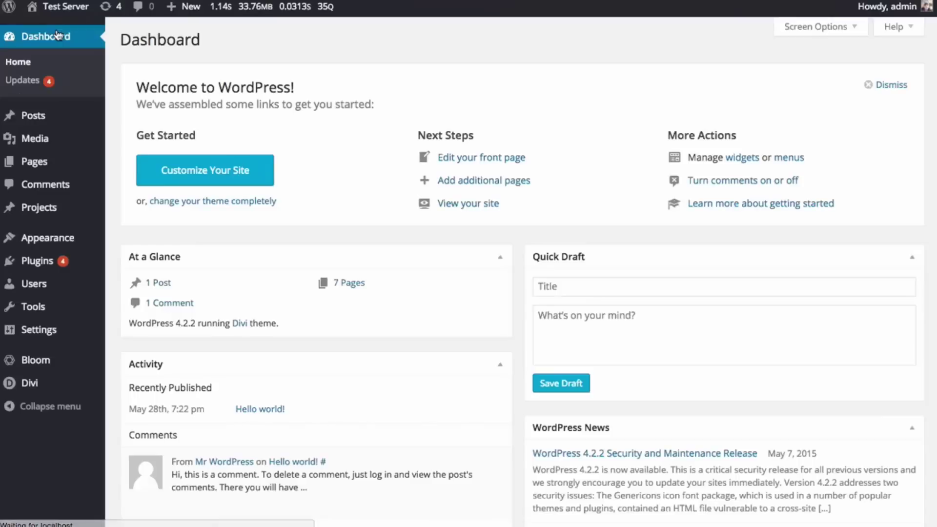
pyautogui.moveTo(60, 386)
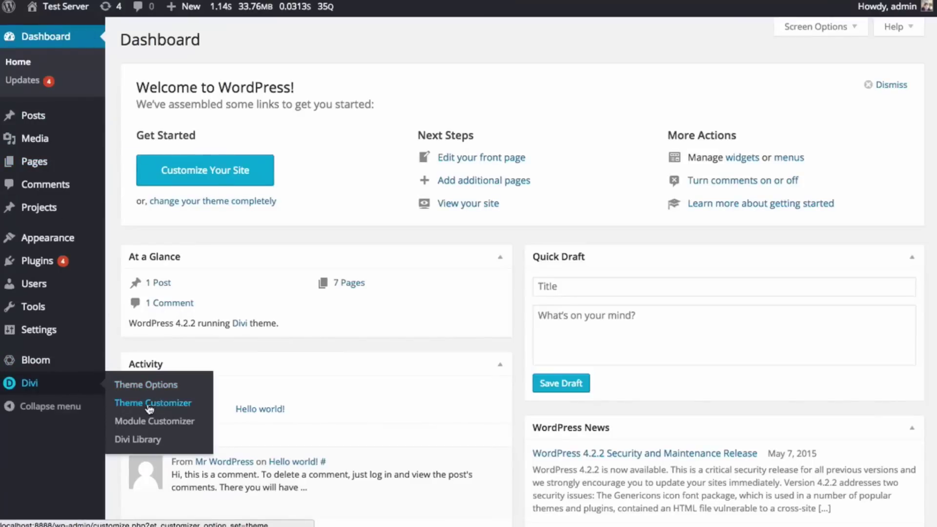
pyautogui.click(165, 408)
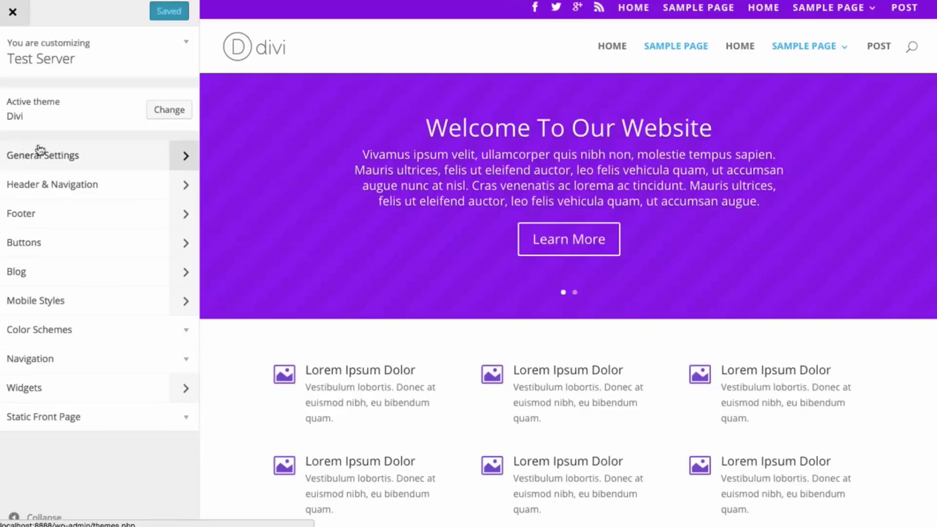
# Enable the boxed layout in the Layout Settings of the General Settings
pyautogui.click(62, 161)
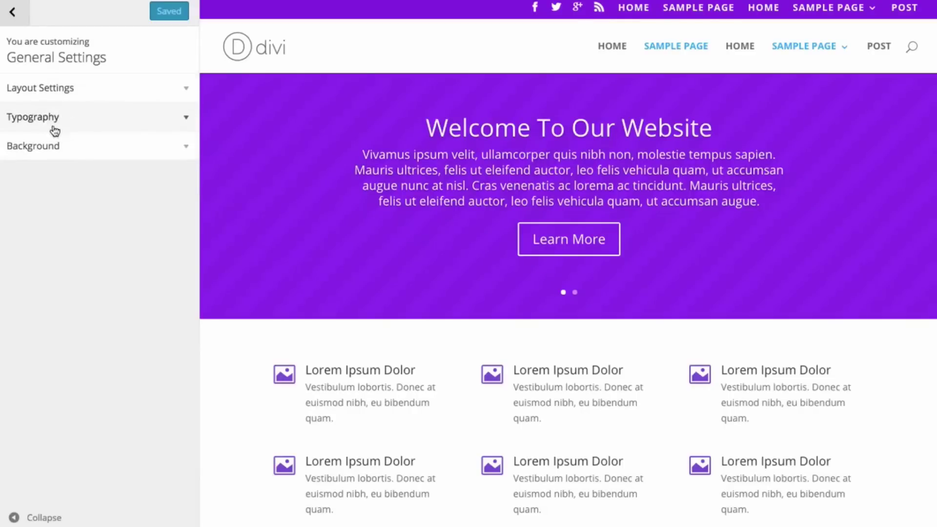
pyautogui.click(78, 94)
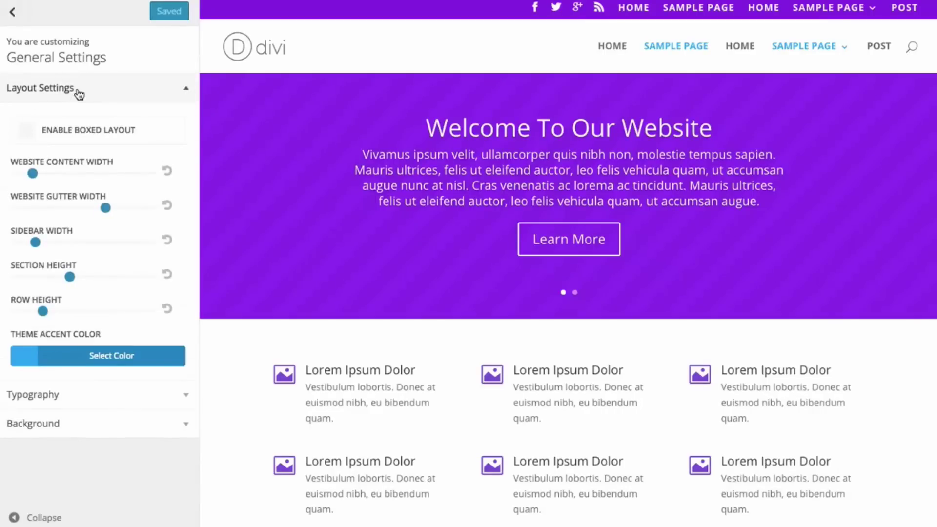
pyautogui.click(69, 134)
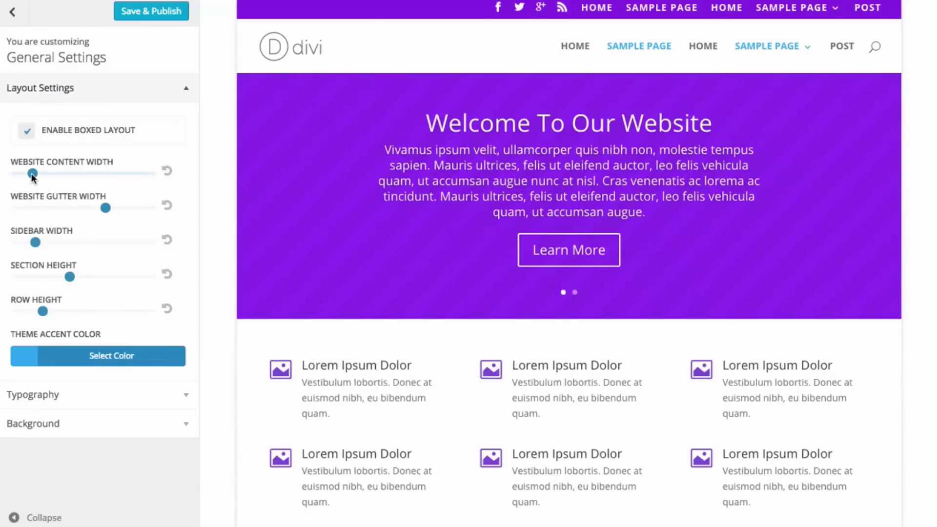
# Adjust the website content width to slightly narrower and check the boxed page
pyautogui.moveTo(31, 174); pyautogui.dragTo(67, 178)
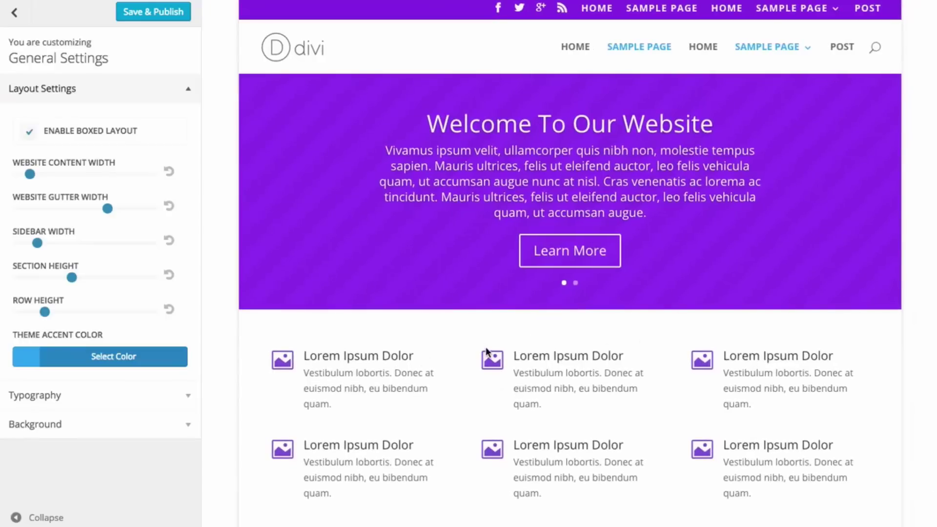
pyautogui.scroll(-1, 449, 338)
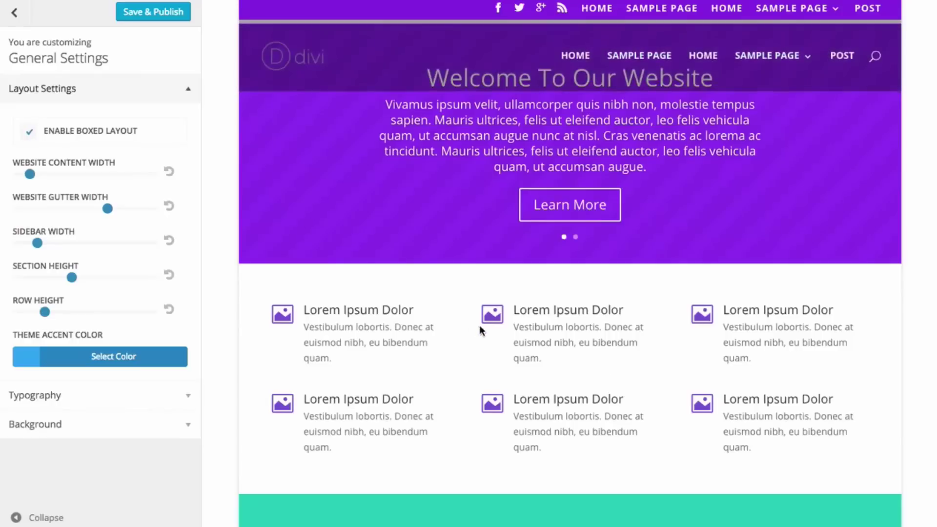
# Disable the boxed layout in the Layout Settings
pyautogui.scroll(1, 481, 330)
pyautogui.click(28, 131)
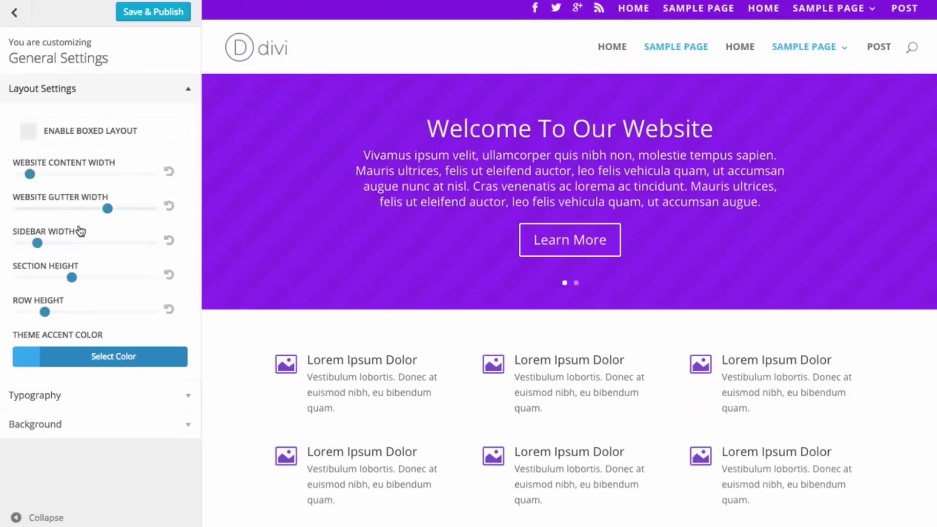
# Try a narrower website gutter width and restore it to 3
pyautogui.moveTo(107, 209)
pyautogui.mouseDown()
pyautogui.moveTo(22, 209)
pyautogui.moveTo(132, 208)
pyautogui.moveTo(60, 210)
pyautogui.moveTo(107, 210)
pyautogui.mouseUp()
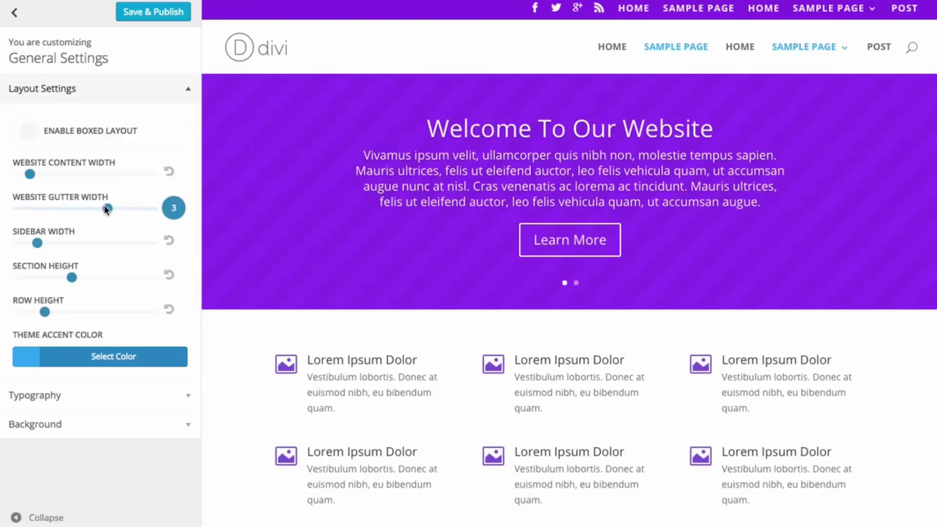
pyautogui.moveTo(107, 209); pyautogui.dragTo(29, 209)
pyautogui.click(170, 207)
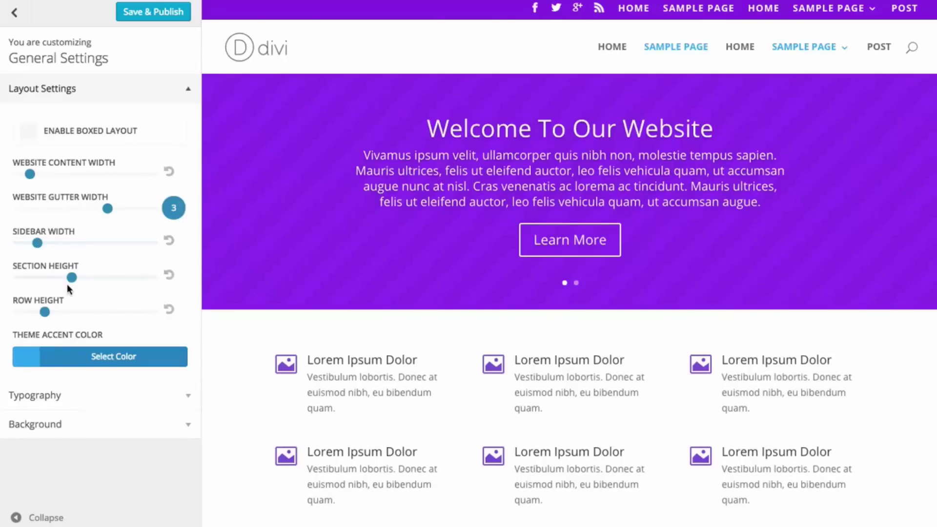
# Increase the sidebar width slightly and set the section height to 4
pyautogui.scroll(-2, 369, 297)
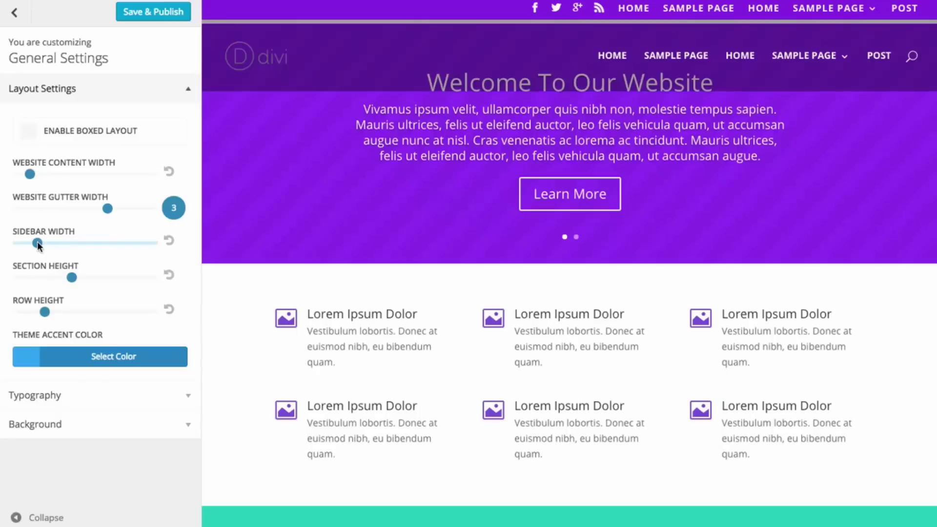
pyautogui.moveTo(38, 244); pyautogui.dragTo(47, 243)
pyautogui.moveTo(71, 277)
pyautogui.mouseDown()
pyautogui.moveTo(99, 278)
pyautogui.moveTo(15, 275)
pyautogui.moveTo(139, 278)
pyautogui.moveTo(72, 281)
pyautogui.mouseUp()
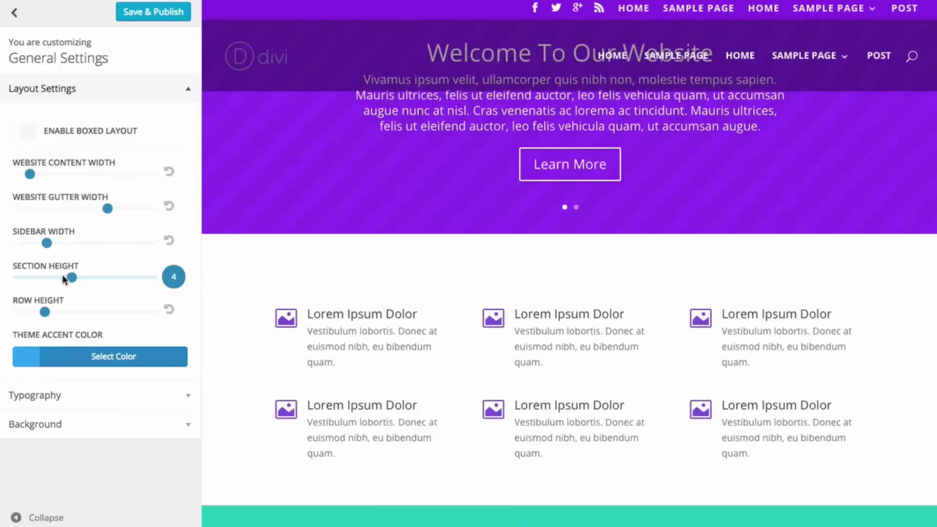
pyautogui.moveTo(71, 279)
pyautogui.mouseDown()
pyautogui.moveTo(47, 284)
pyautogui.moveTo(74, 282)
pyautogui.mouseUp()
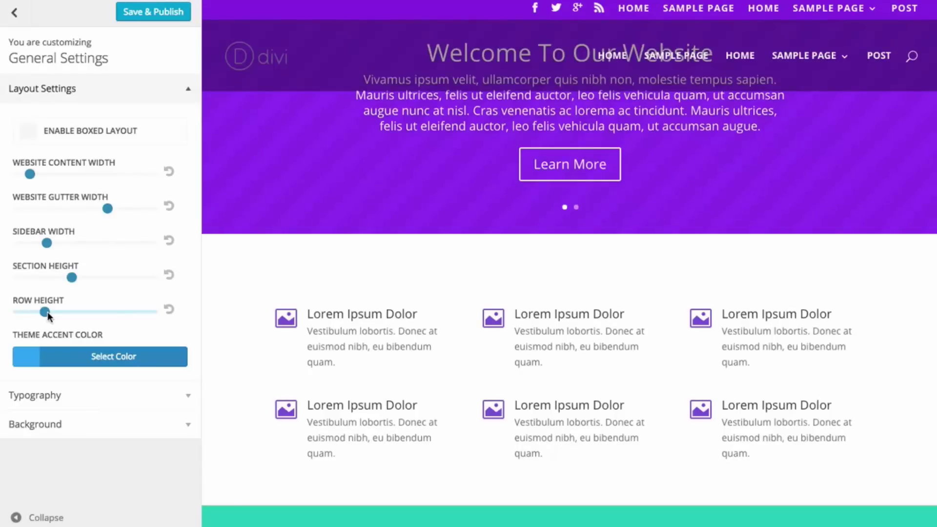
# Try larger row heights, restore the original row height, and check the section spacing down the page
pyautogui.moveTo(47, 315)
pyautogui.mouseDown()
pyautogui.moveTo(74, 312)
pyautogui.moveTo(59, 311)
pyautogui.mouseUp()
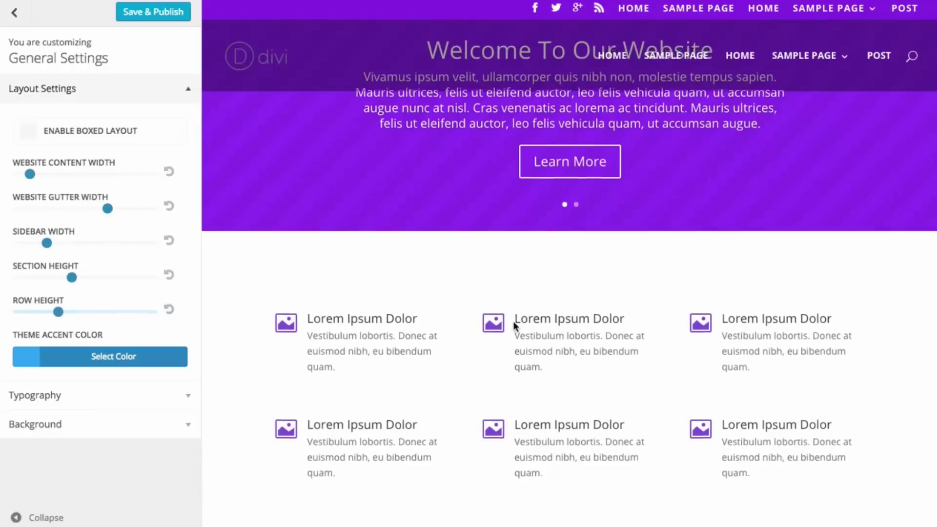
pyautogui.scroll(-5, 510, 330)
pyautogui.scroll(-4, 511, 329)
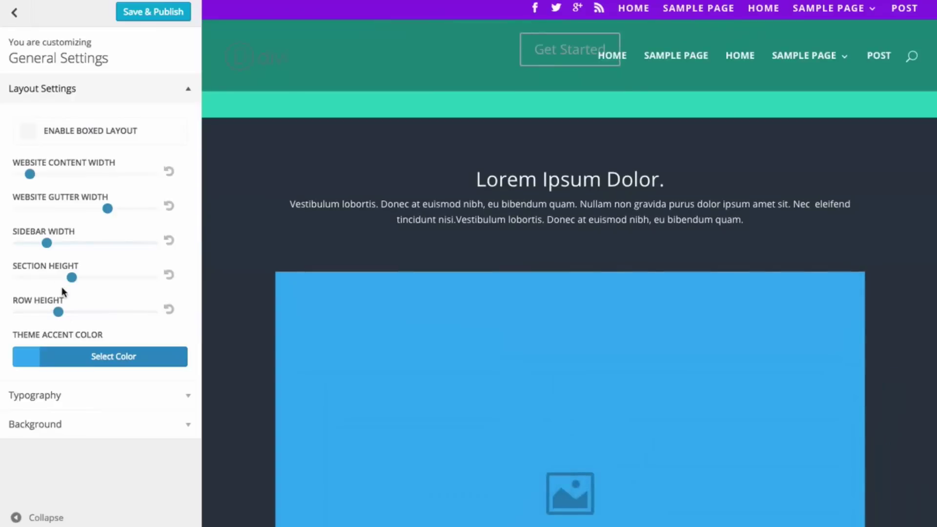
pyautogui.moveTo(56, 313)
pyautogui.mouseDown()
pyautogui.moveTo(95, 312)
pyautogui.moveTo(68, 311)
pyautogui.mouseUp()
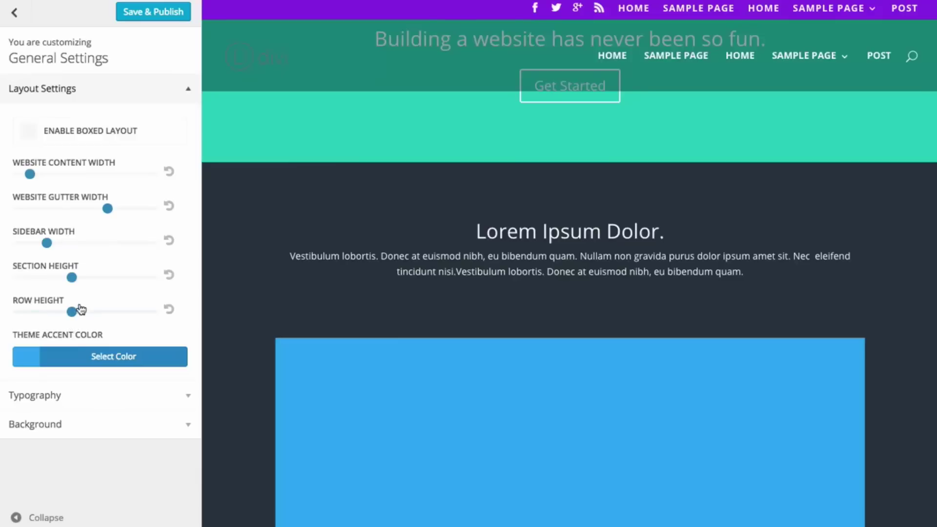
pyautogui.moveTo(71, 312); pyautogui.dragTo(45, 312)
pyautogui.click(168, 278)
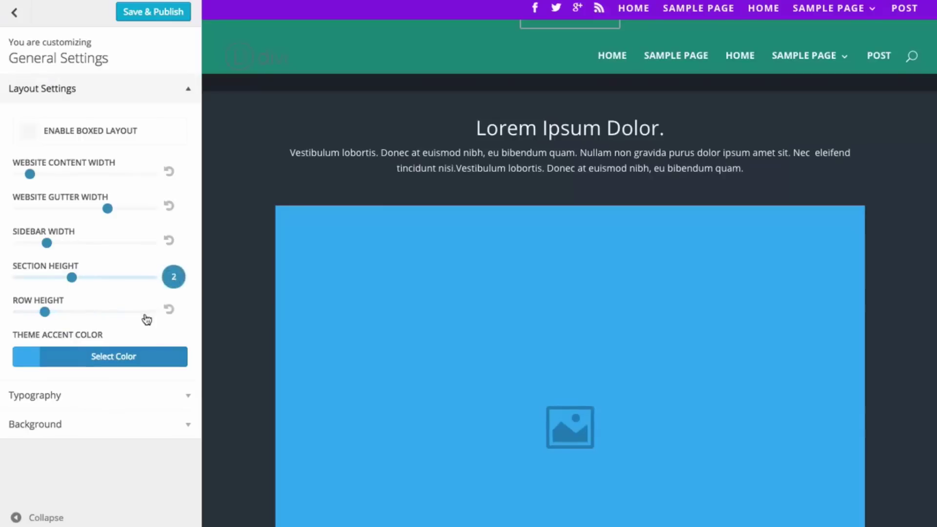
pyautogui.scroll(-10, 371, 327)
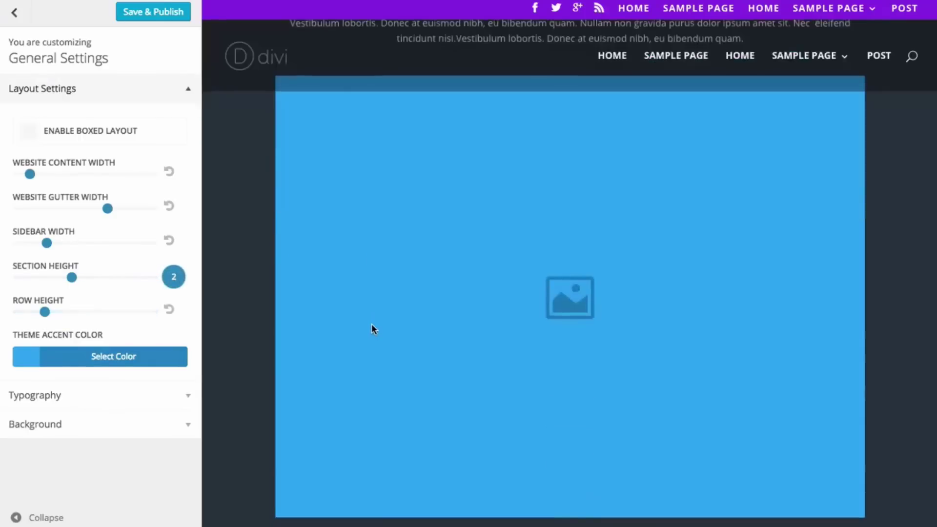
pyautogui.scroll(-2, 354, 333)
pyautogui.scroll(15, 353, 334)
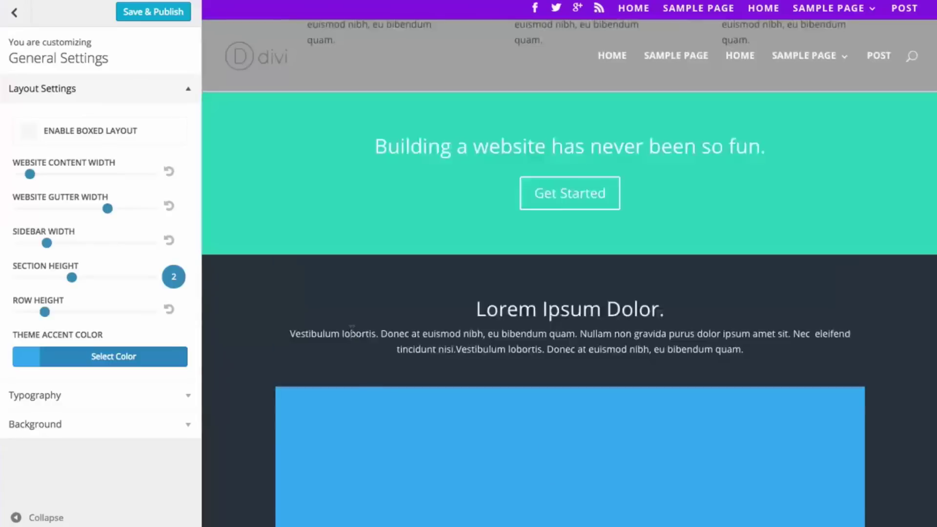
pyautogui.scroll(-2, 352, 332)
pyautogui.scroll(-2, 352, 333)
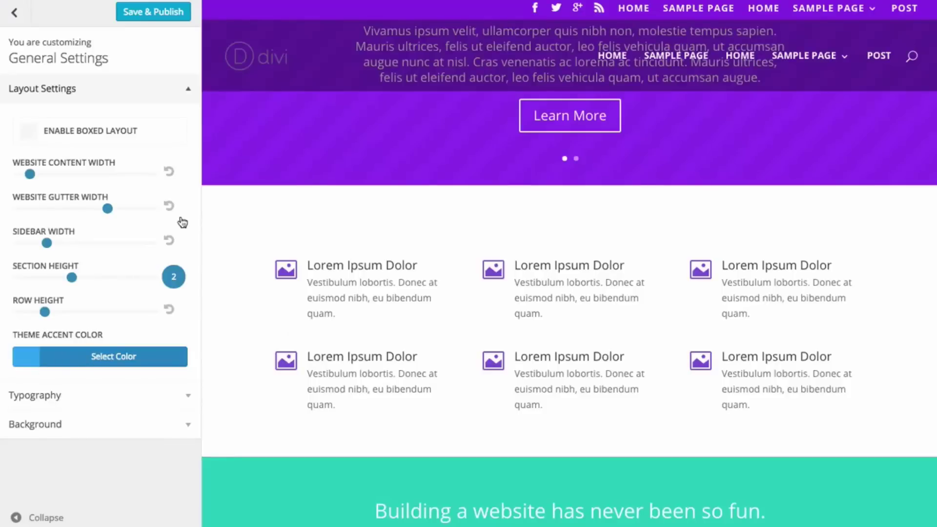
# Open the Typography settings and increase the body text size slightly
pyautogui.click(49, 97)
pyautogui.click(61, 117)
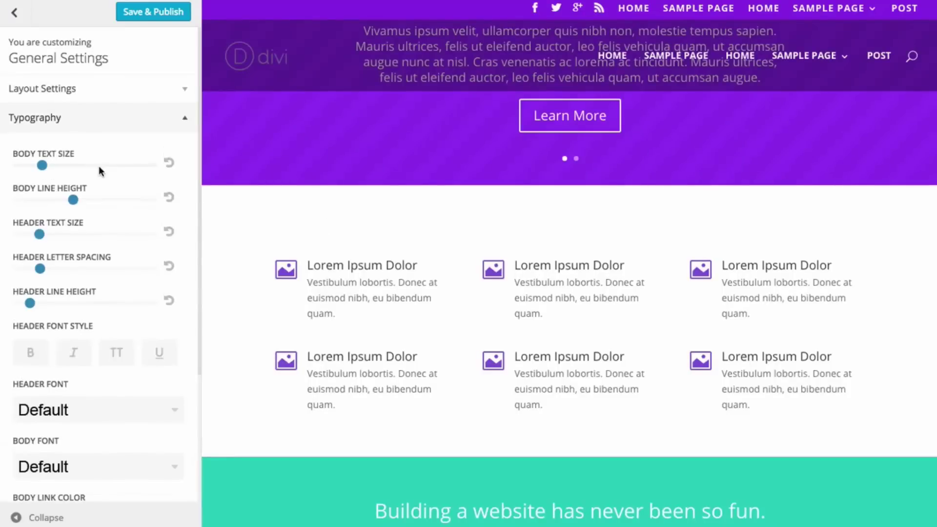
pyautogui.scroll(5, 471, 246)
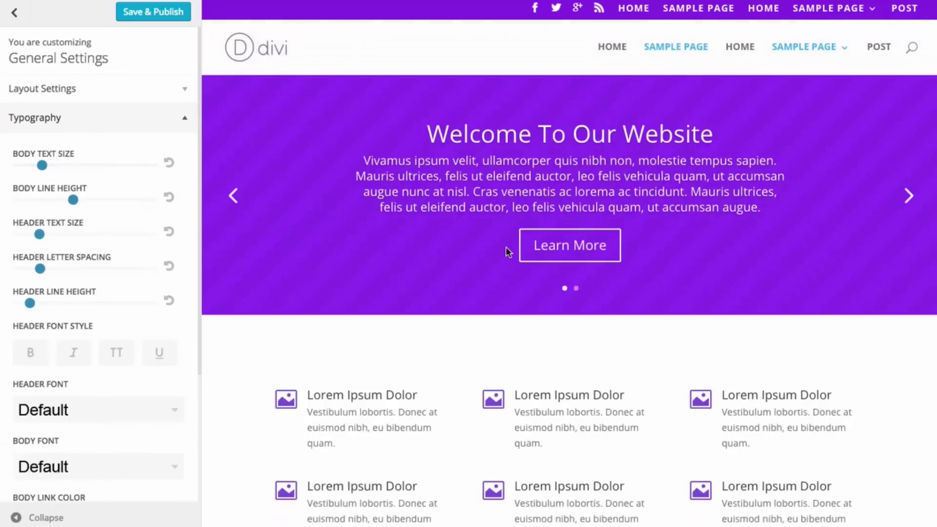
pyautogui.scroll(-1, 507, 251)
pyautogui.scroll(1, 400, 230)
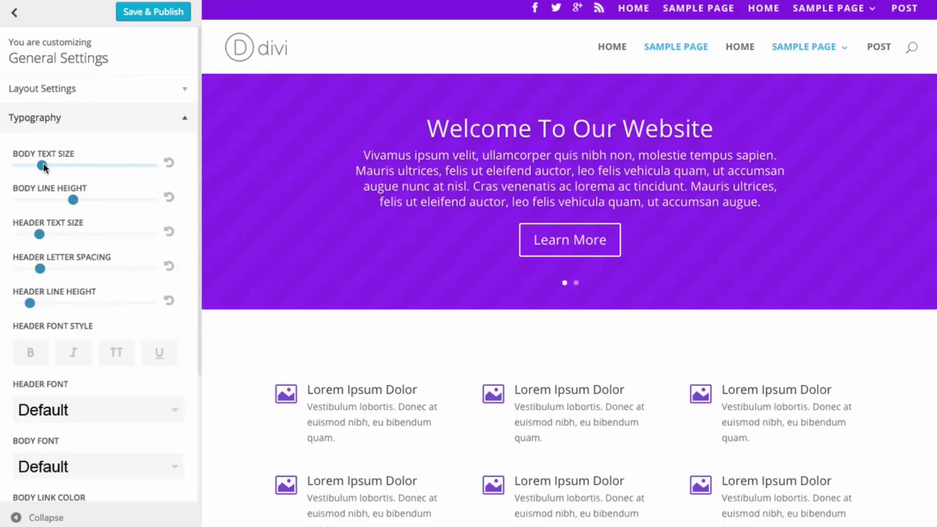
pyautogui.moveTo(43, 166)
pyautogui.mouseDown()
pyautogui.moveTo(96, 164)
pyautogui.moveTo(41, 166)
pyautogui.moveTo(62, 167)
pyautogui.moveTo(42, 166)
pyautogui.moveTo(55, 168)
pyautogui.mouseUp()
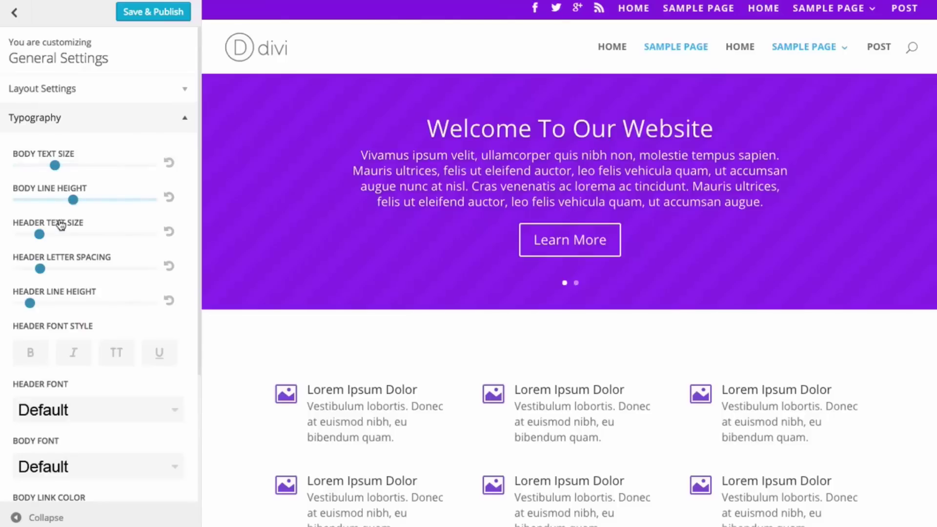
# Try a larger header text size and a body line height of 2, and bring both sliders back down
pyautogui.moveTo(39, 233); pyautogui.dragTo(51, 233)
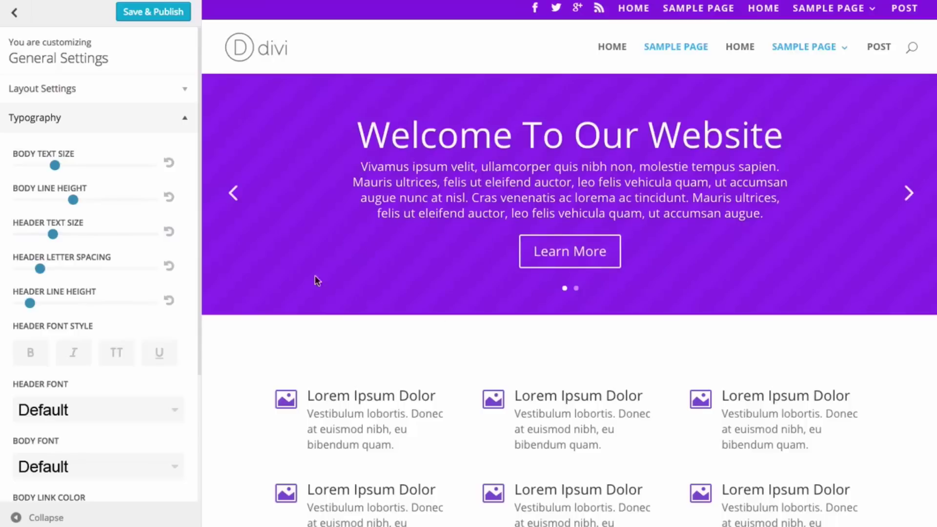
pyautogui.click(75, 199)
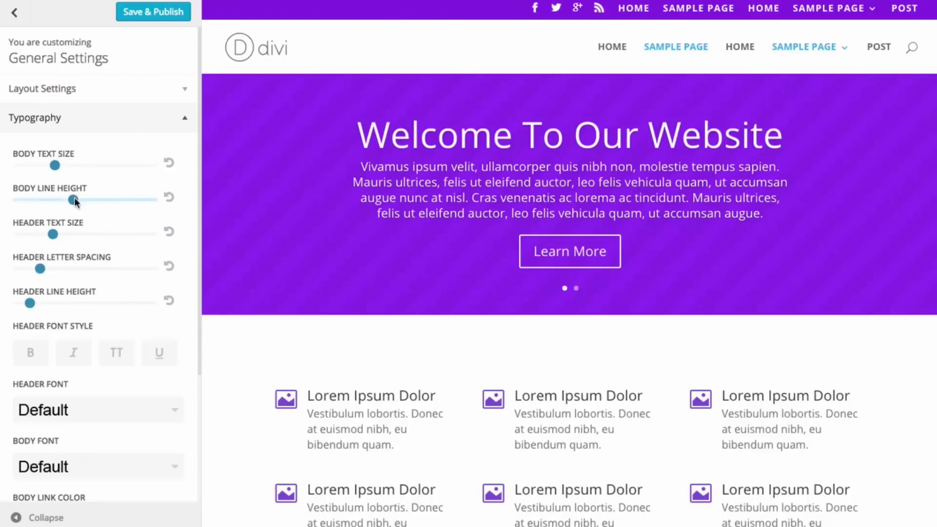
pyautogui.moveTo(75, 201); pyautogui.dragTo(94, 204)
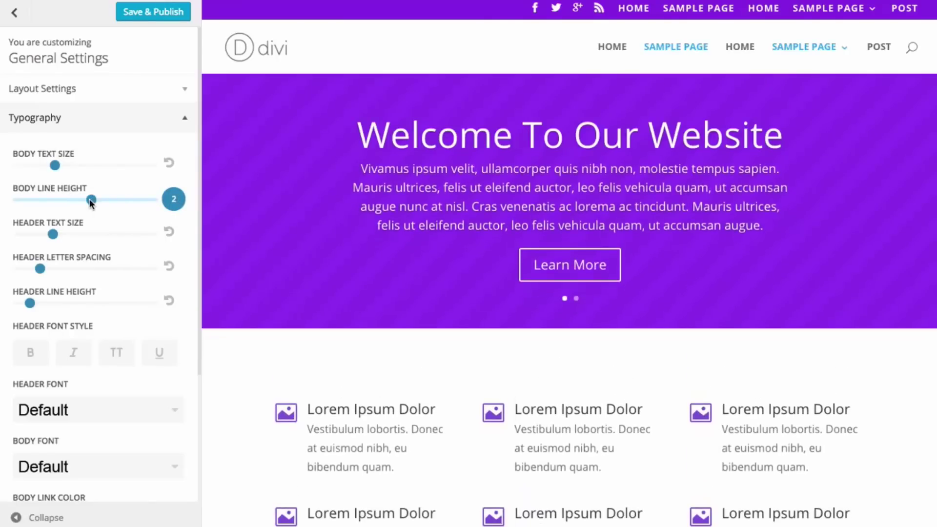
pyautogui.click(173, 200)
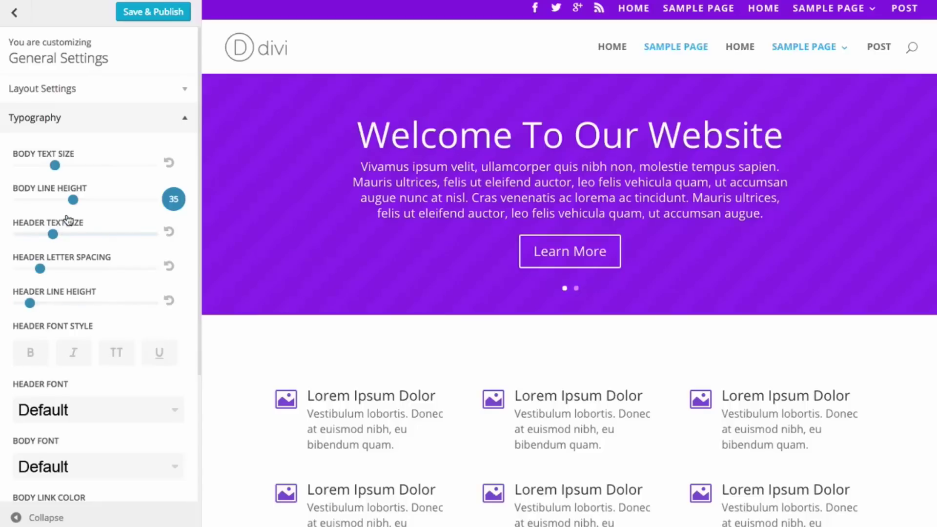
pyautogui.moveTo(53, 234); pyautogui.dragTo(40, 235)
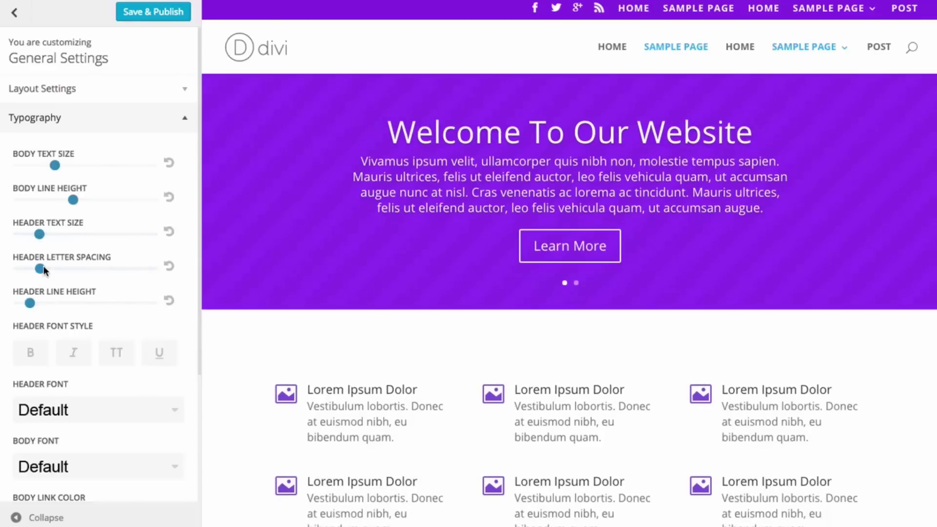
# Restyle the headers as bold uppercase with wider letter spacing and a smaller text size
pyautogui.moveTo(40, 269); pyautogui.dragTo(65, 268)
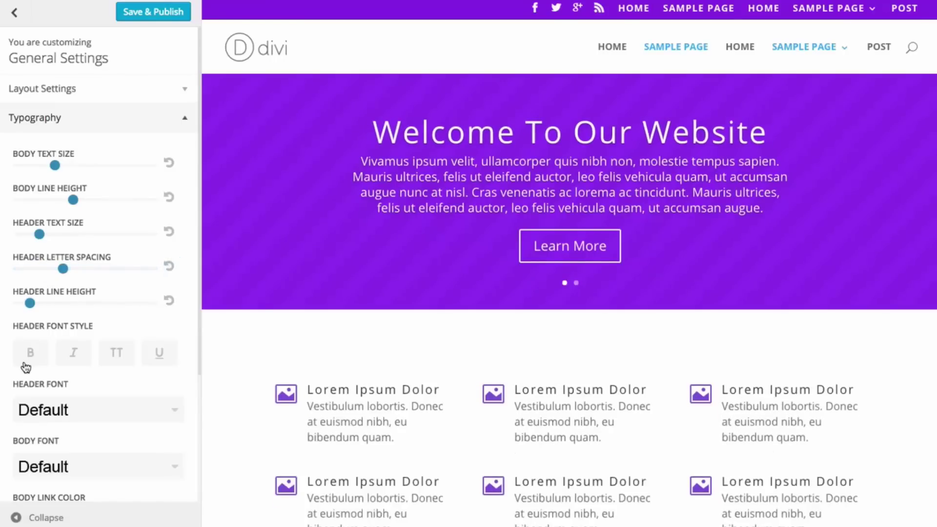
pyautogui.click(107, 358)
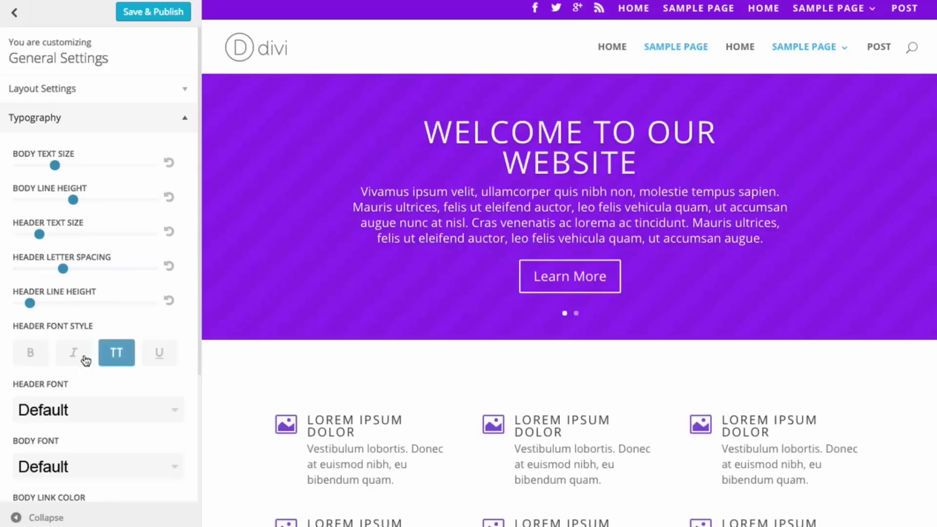
pyautogui.click(30, 352)
pyautogui.moveTo(39, 234); pyautogui.dragTo(30, 234)
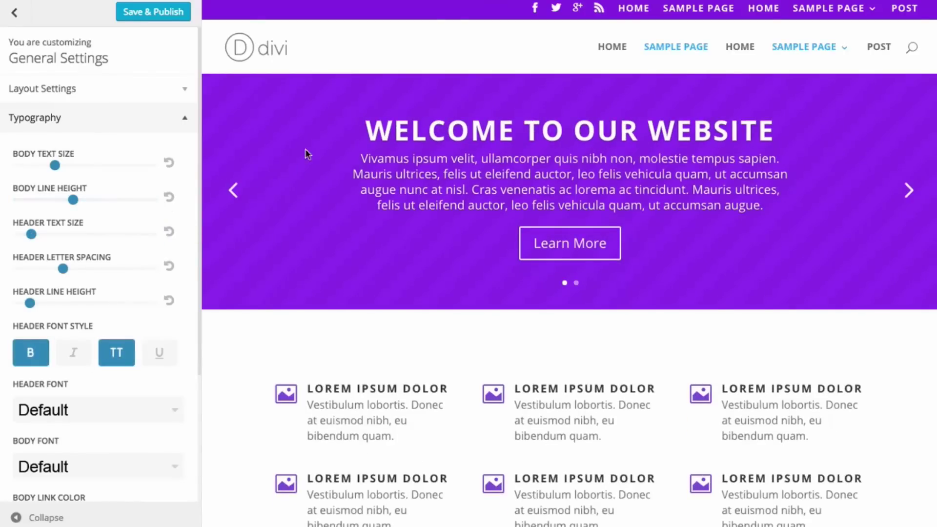
# Browse the available header fonts and set the header font to Yanone Kaffeesatz
pyautogui.scroll(-3, 140, 237)
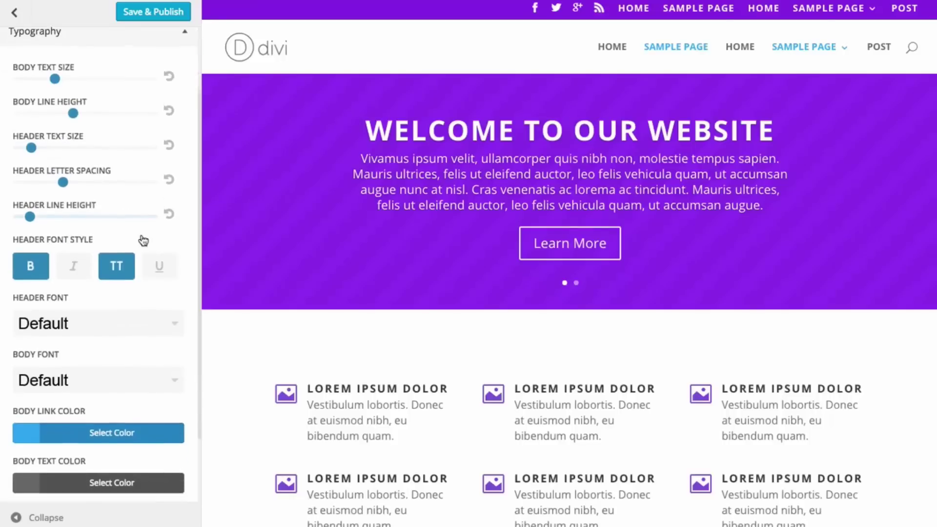
pyautogui.scroll(-3, 144, 233)
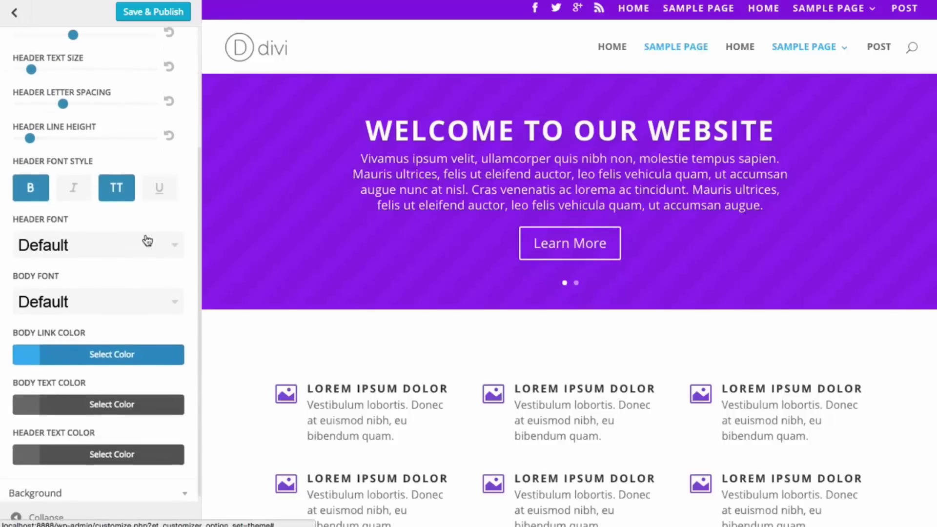
pyautogui.scroll(3, 146, 239)
pyautogui.scroll(-1, 152, 240)
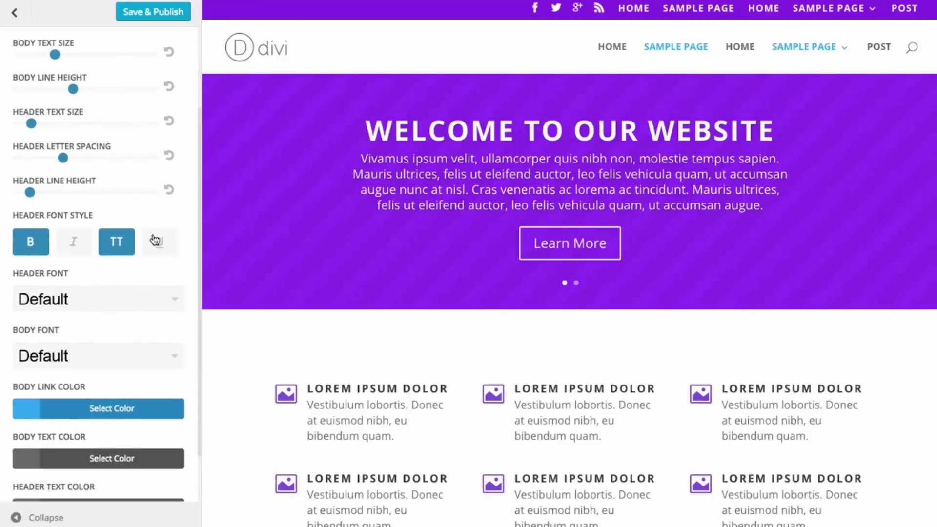
pyautogui.click(68, 298)
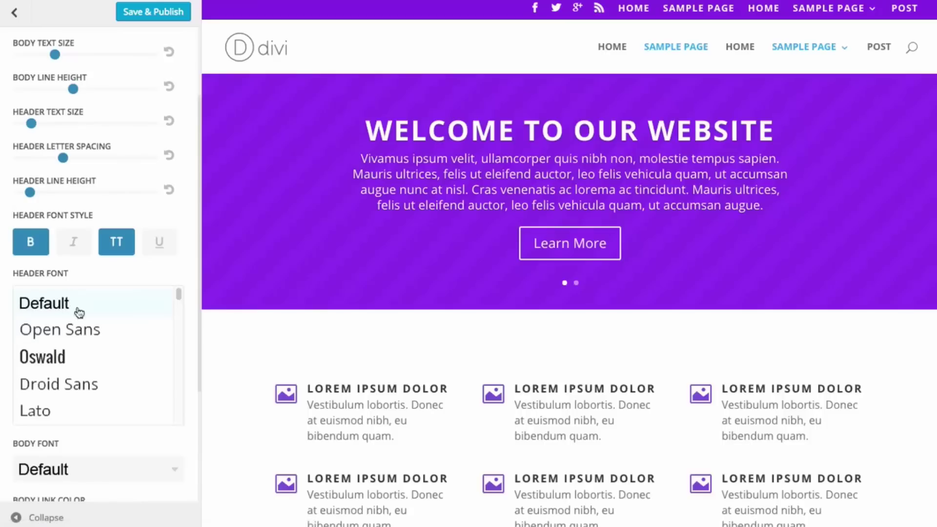
pyautogui.scroll(-3, 88, 332)
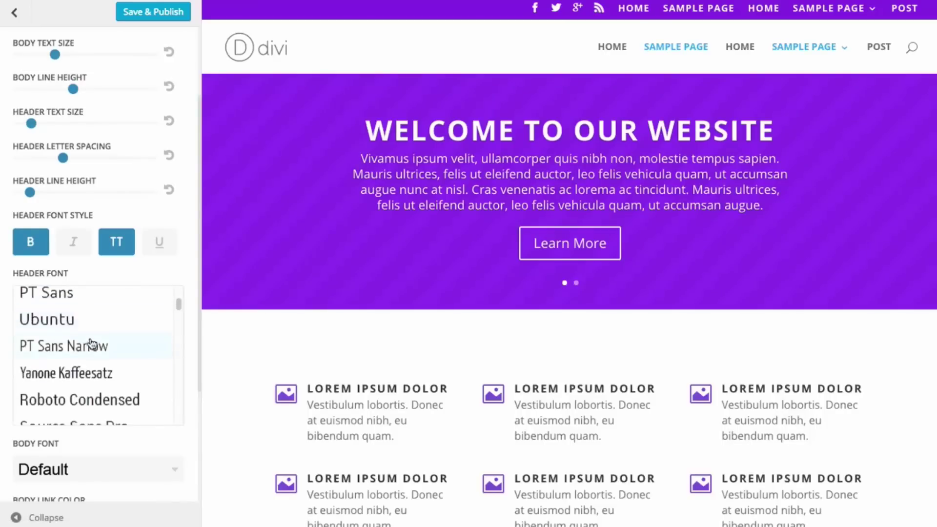
pyautogui.scroll(5, 90, 344)
pyautogui.scroll(-2, 90, 354)
pyautogui.scroll(1, 90, 363)
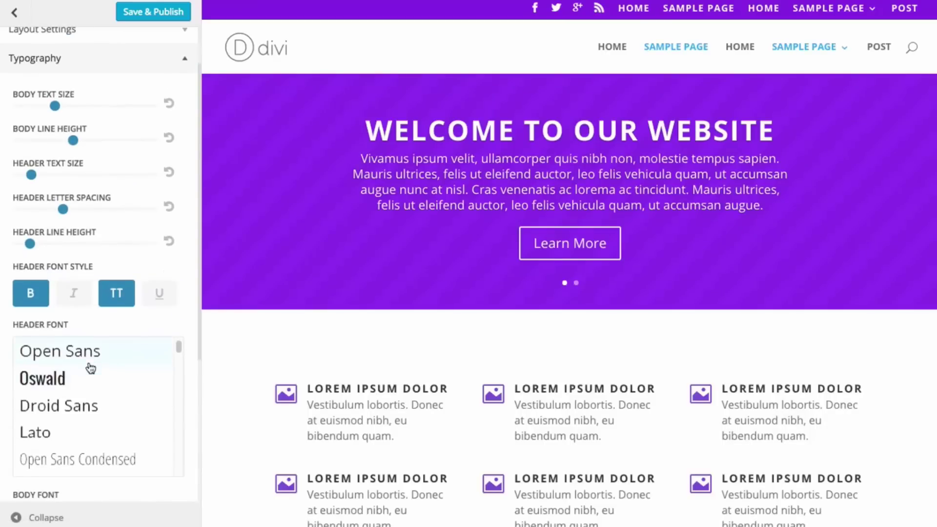
pyautogui.scroll(-4, 89, 400)
pyautogui.click(73, 386)
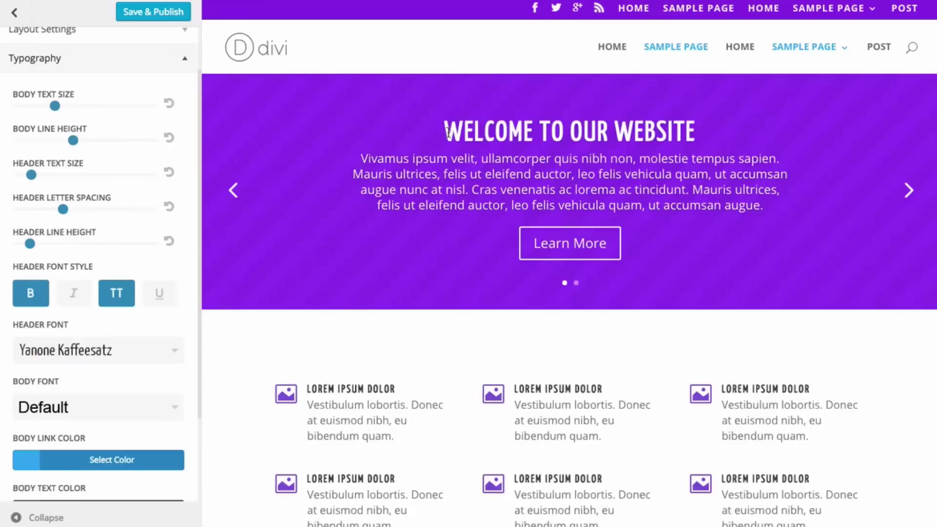
# Try red for the header text color, then set it to the purple swatch #8224e3
pyautogui.scroll(-2, 106, 292)
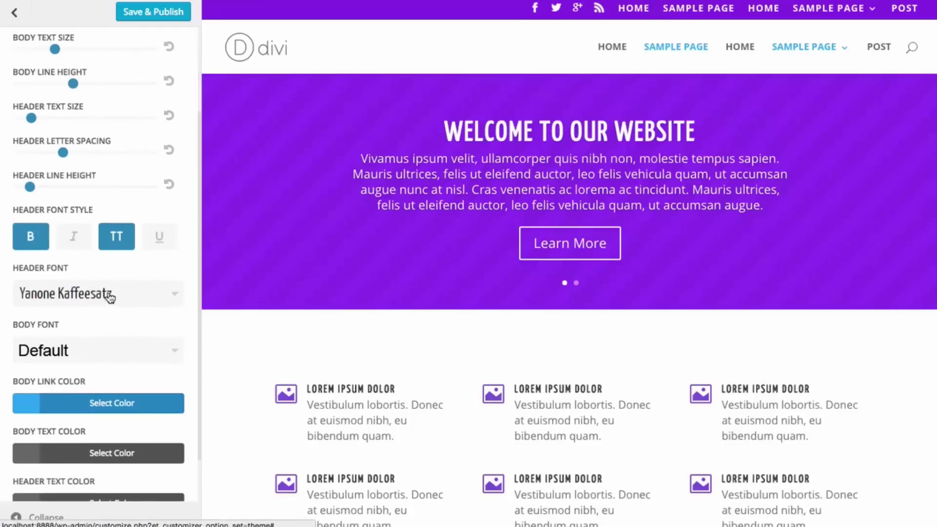
pyautogui.scroll(-2, 108, 296)
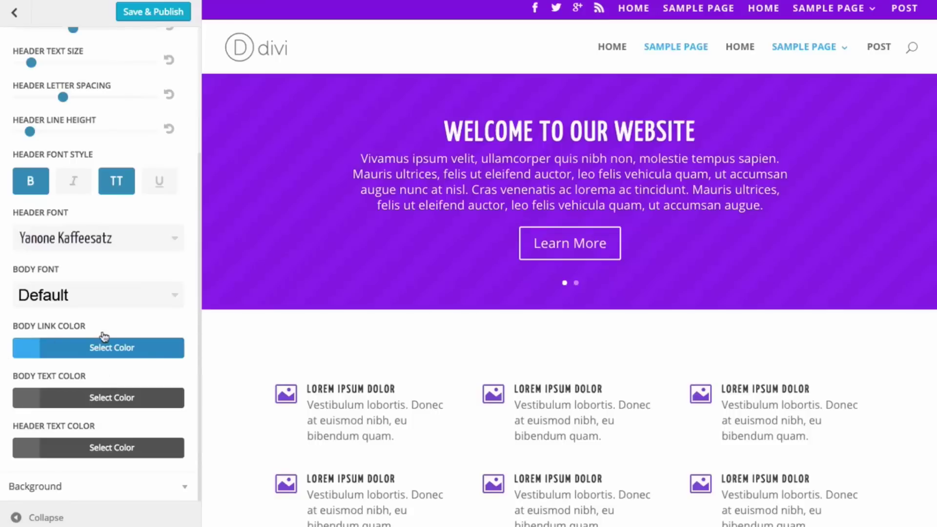
pyautogui.click(81, 442)
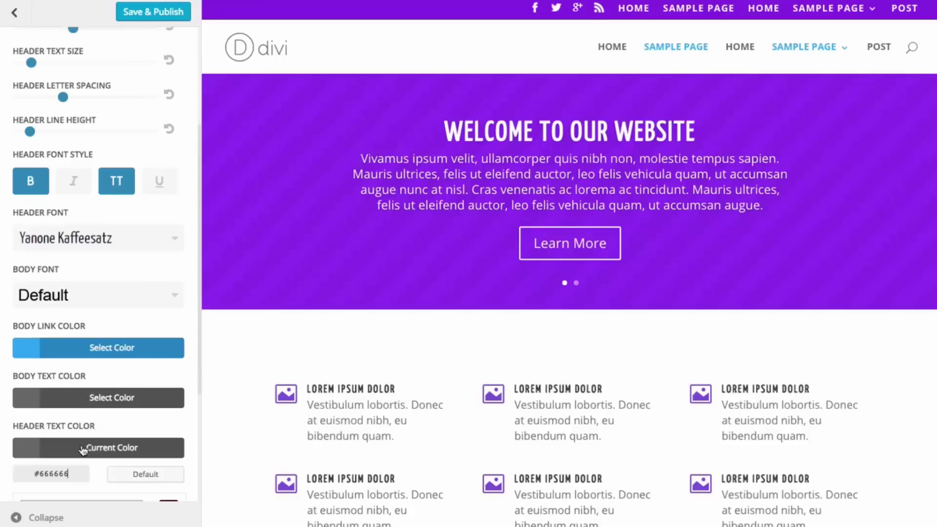
pyautogui.scroll(-4, 406, 385)
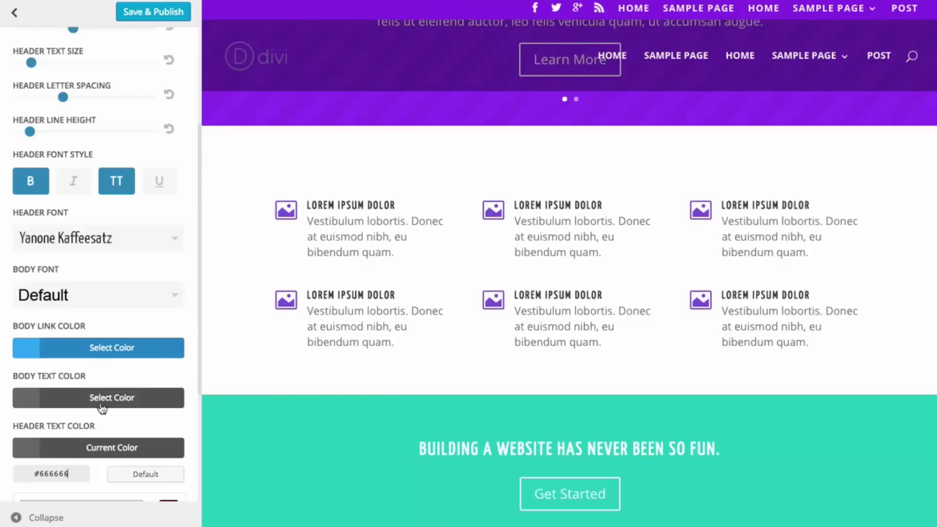
pyautogui.scroll(-2, 78, 382)
pyautogui.click(79, 380)
pyautogui.scroll(-2, 78, 351)
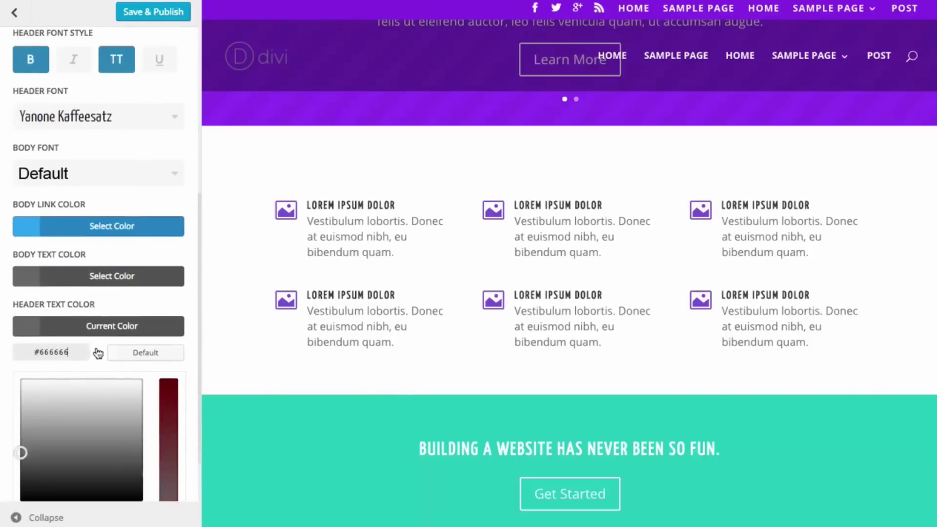
pyautogui.scroll(-2, 98, 352)
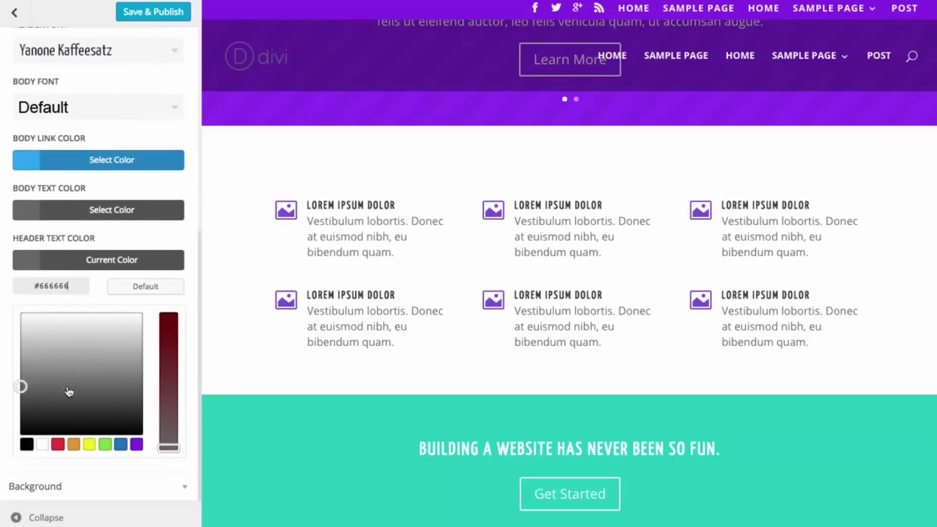
pyautogui.click(73, 445)
pyautogui.click(59, 445)
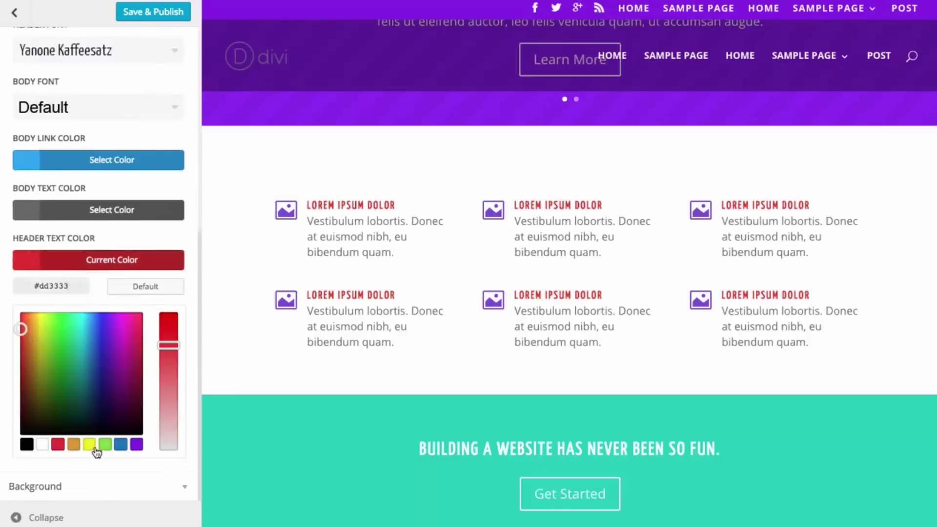
pyautogui.click(120, 445)
pyautogui.click(135, 445)
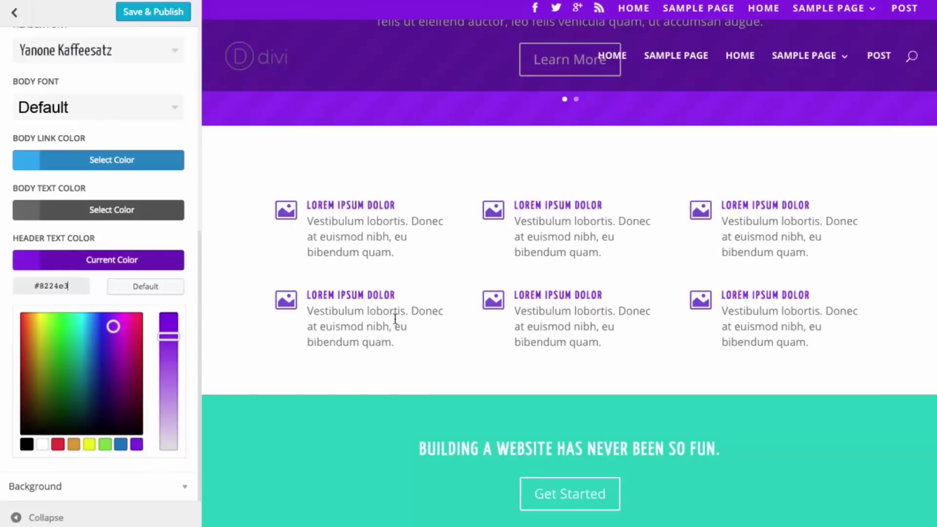
pyautogui.click(136, 260)
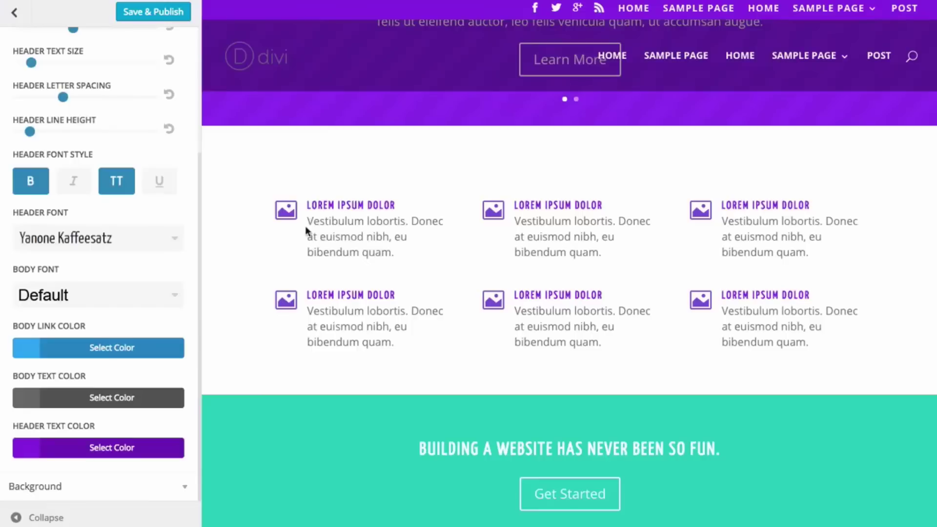
# Darken the body text color to #262626 and close the Typography settings
pyautogui.click(132, 397)
pyautogui.scroll(-5, 63, 408)
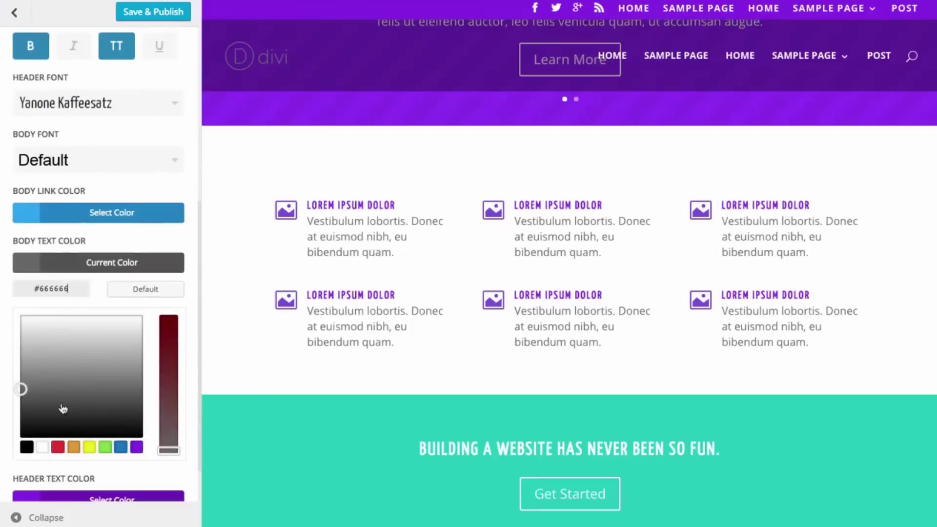
pyautogui.moveTo(63, 408); pyautogui.dragTo(9, 420)
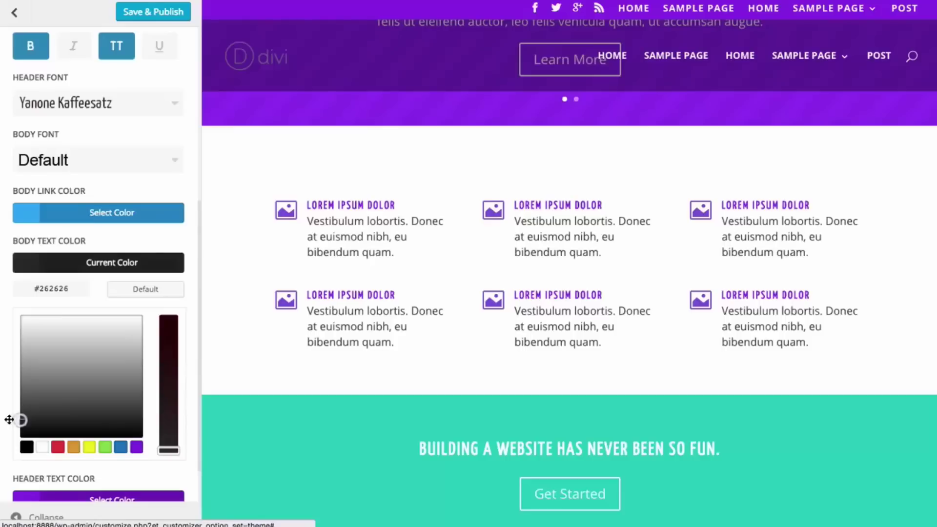
pyautogui.click(100, 264)
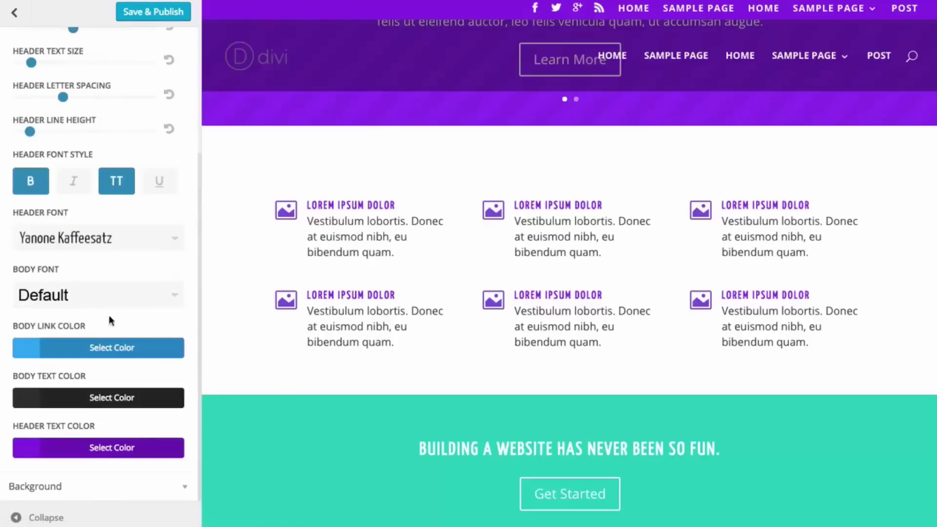
pyautogui.scroll(4, 117, 359)
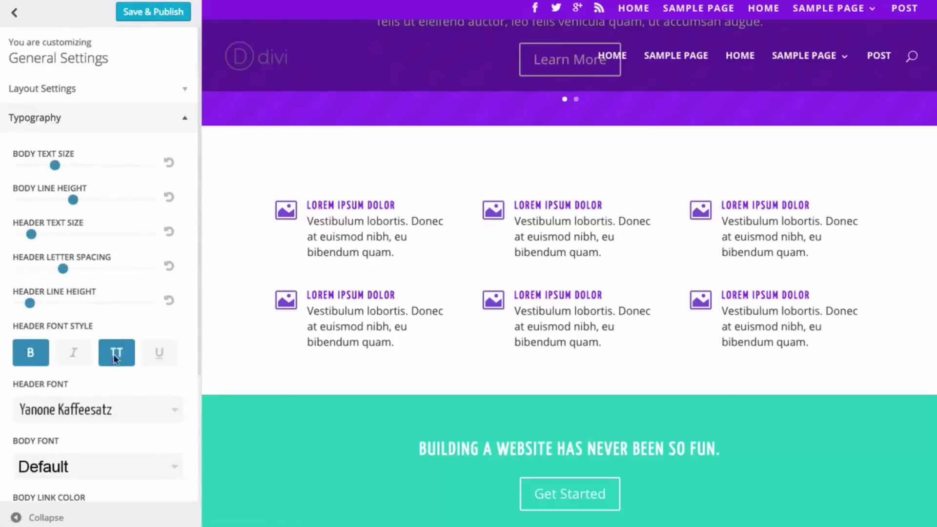
pyautogui.click(84, 125)
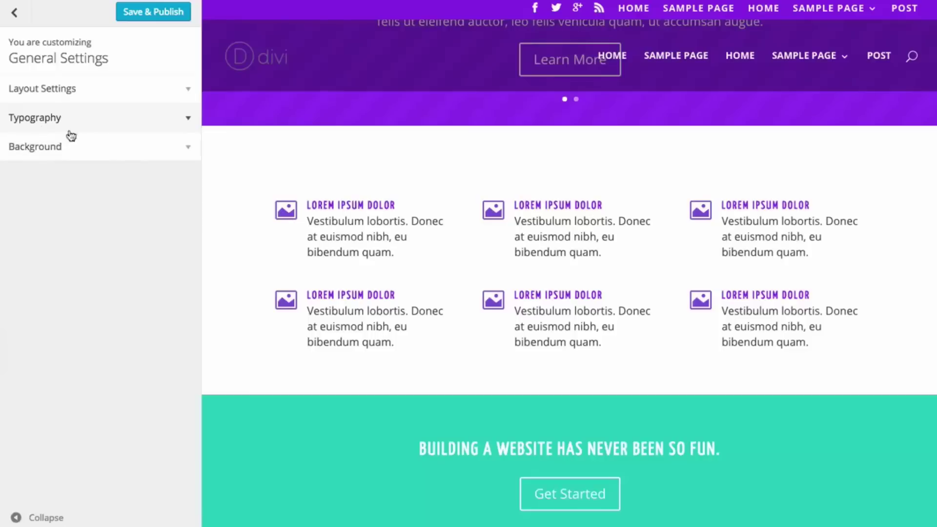
# Open the Background settings and look over the page preview for areas where the site background could show
pyautogui.click(78, 153)
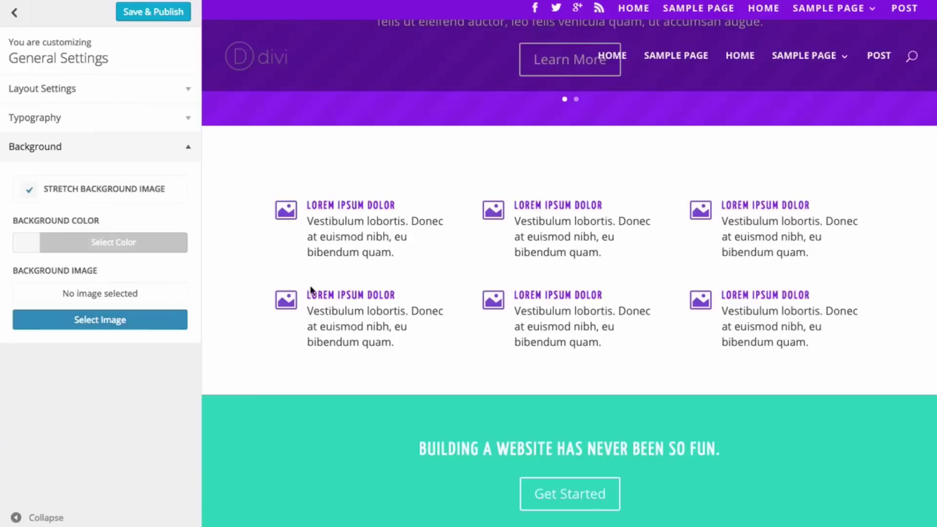
pyautogui.scroll(-6, 310, 290)
pyautogui.scroll(5, 353, 280)
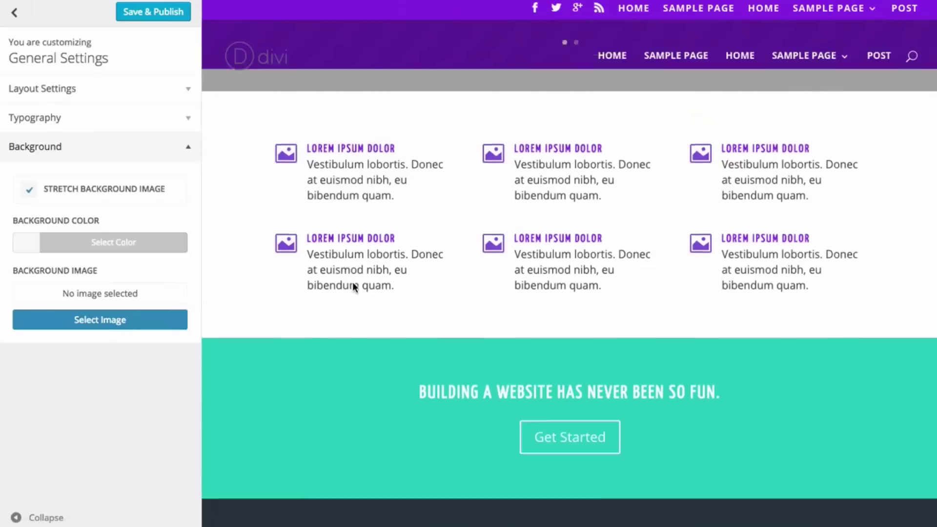
pyautogui.scroll(5, 352, 282)
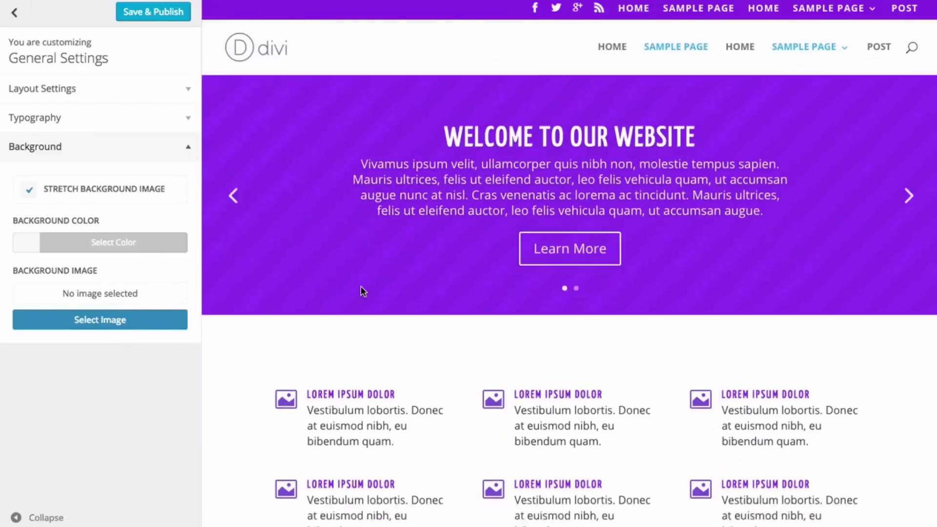
pyautogui.scroll(-3, 361, 287)
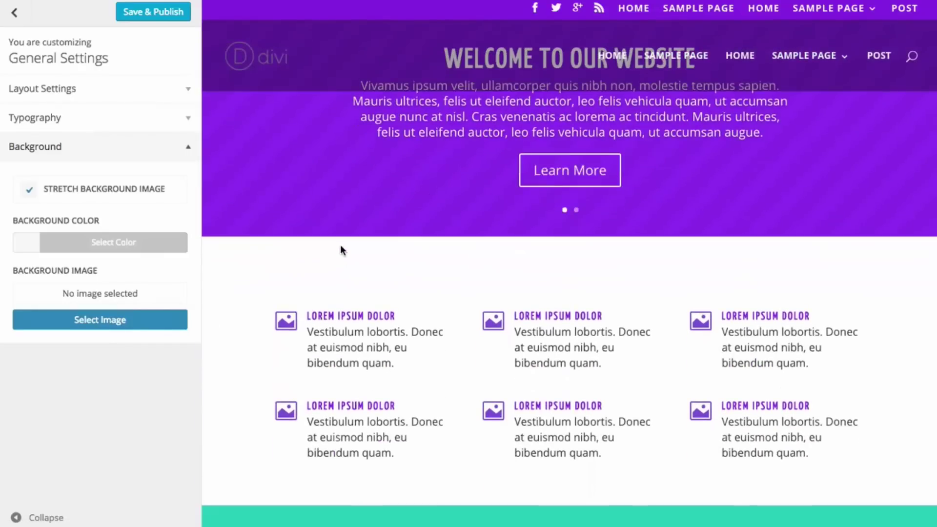
# Enable the boxed layout in the Layout Settings and check both sides of the page in the preview
pyautogui.click(87, 101)
pyautogui.click(28, 138)
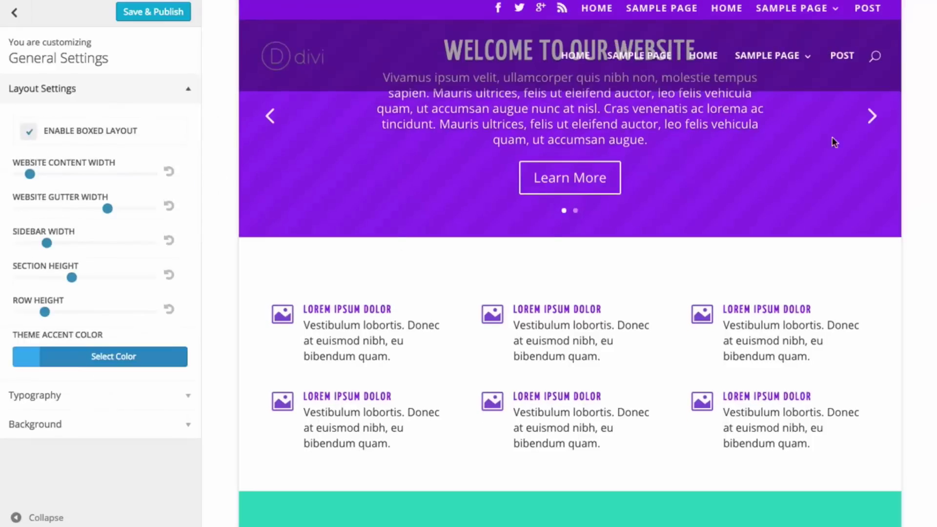
pyautogui.scroll(-2, 905, 168)
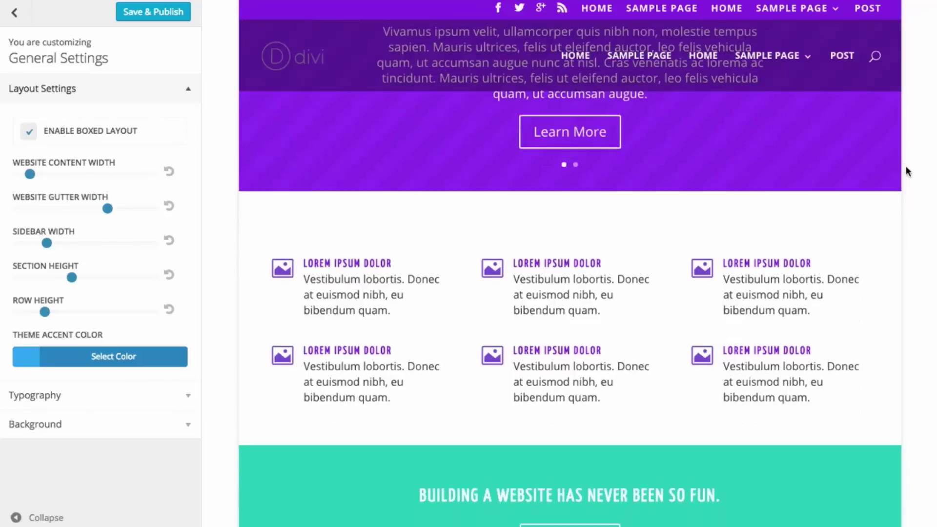
pyautogui.click(67, 90)
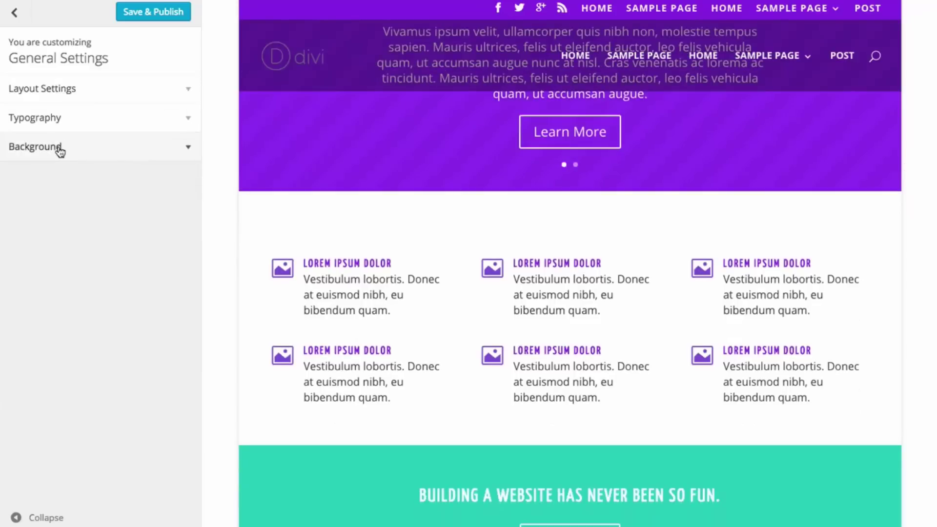
# Set the site's background color to the purple swatch #8224e3
pyautogui.click(60, 149)
pyautogui.click(42, 250)
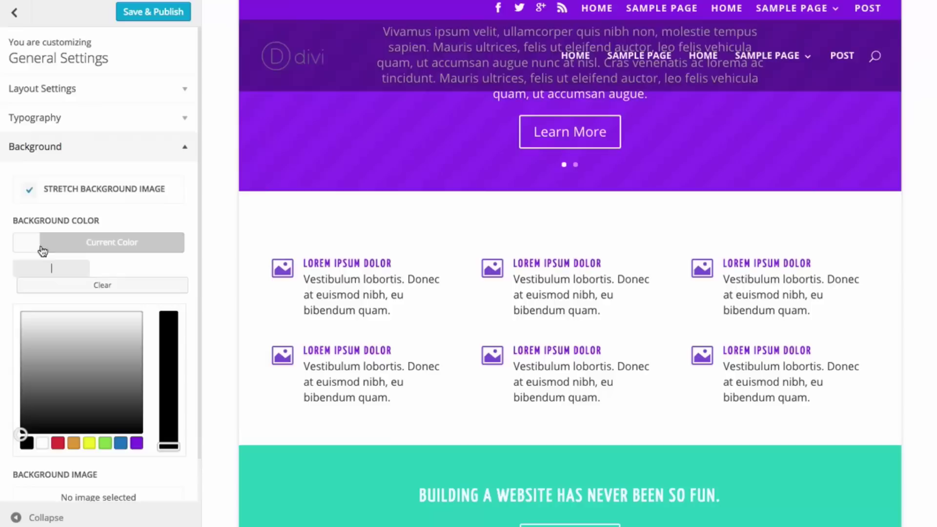
pyautogui.click(122, 442)
pyautogui.click(137, 443)
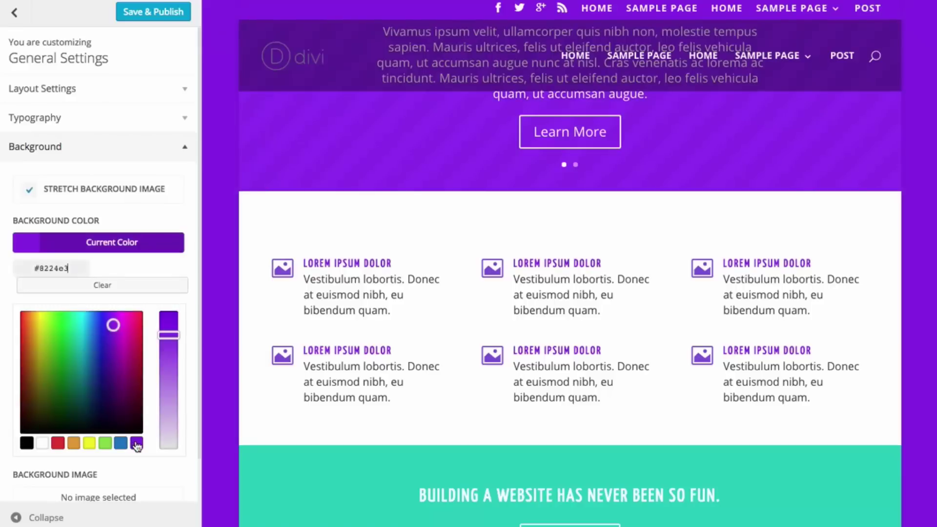
pyautogui.click(126, 252)
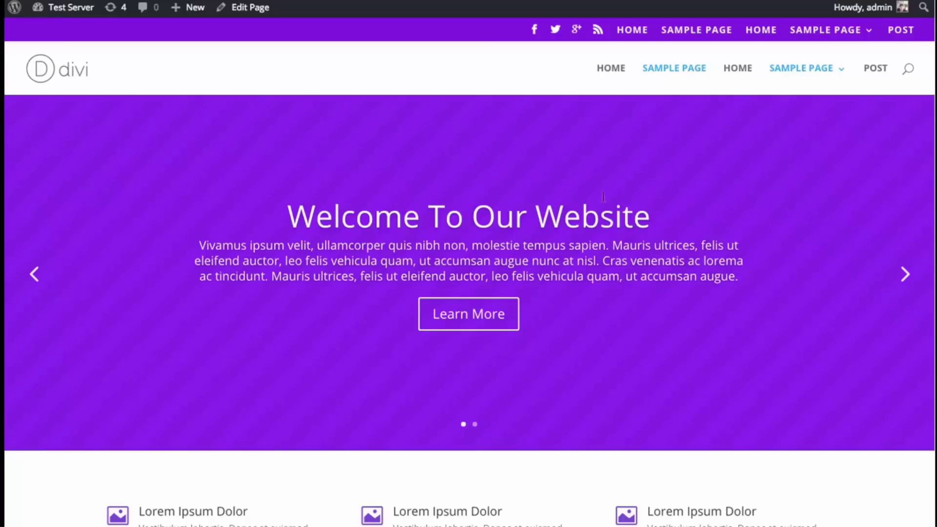
# Look over the live page's slider, blurb and call-to-action sections
pyautogui.scroll(-5, 546, 200)
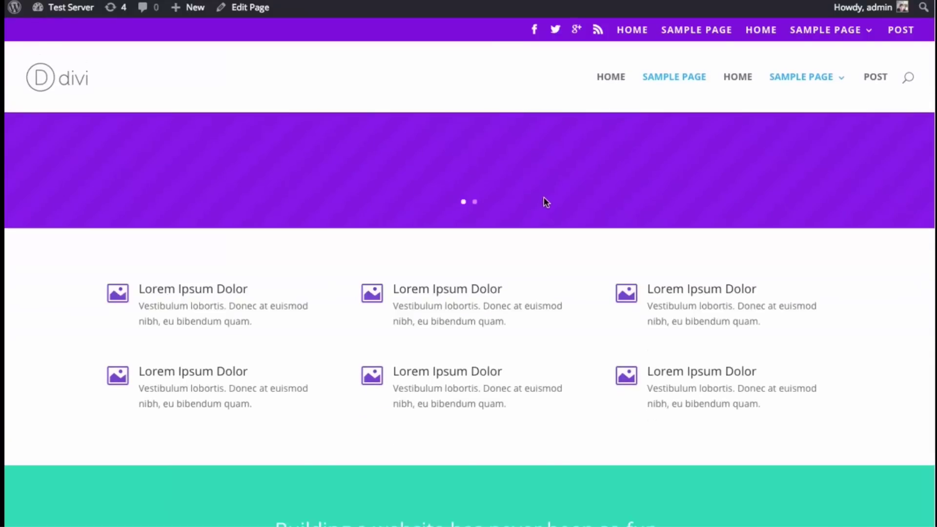
pyautogui.scroll(-3, 545, 202)
pyautogui.scroll(8, 544, 211)
pyautogui.scroll(-2, 550, 209)
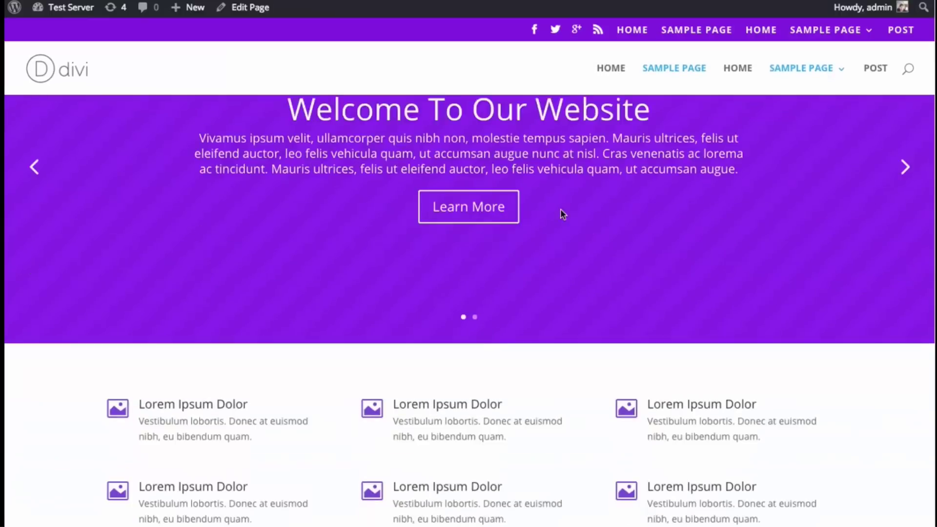
pyautogui.scroll(-5, 560, 213)
pyautogui.scroll(7, 546, 235)
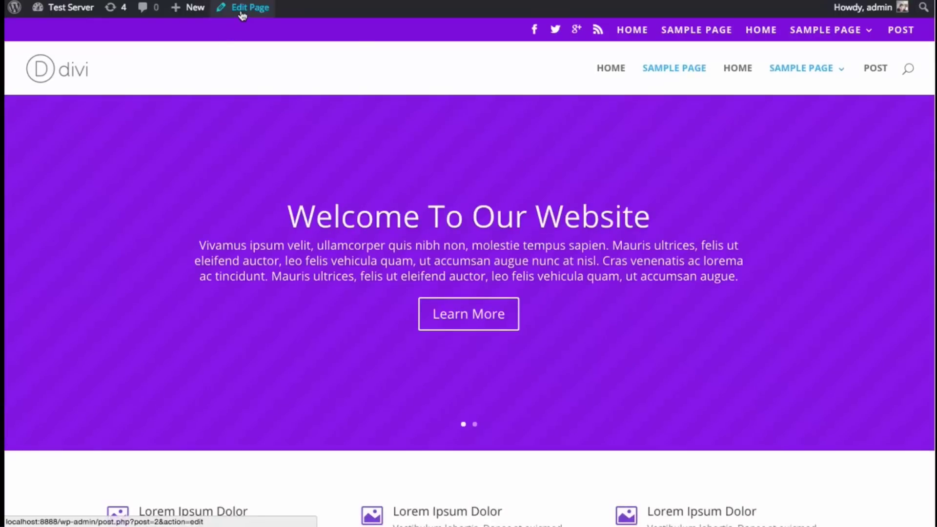
# Open the page for editing in the Divi Builder and open the settings of the middle blurb in the first row
pyautogui.click(242, 16)
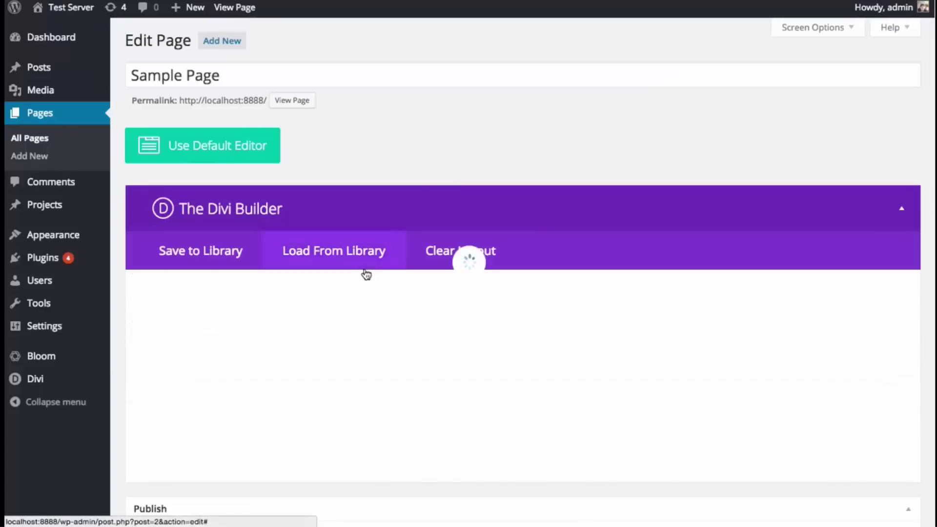
pyautogui.scroll(-4, 565, 282)
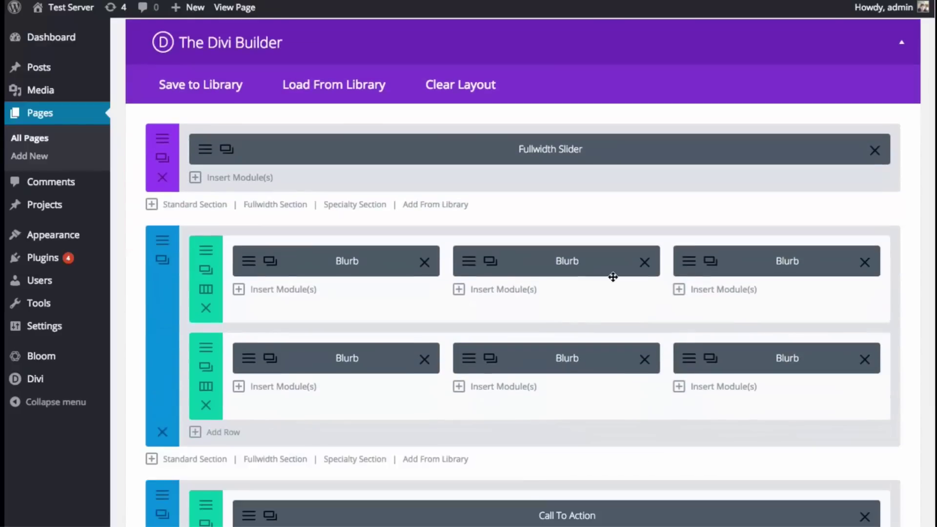
pyautogui.click(471, 268)
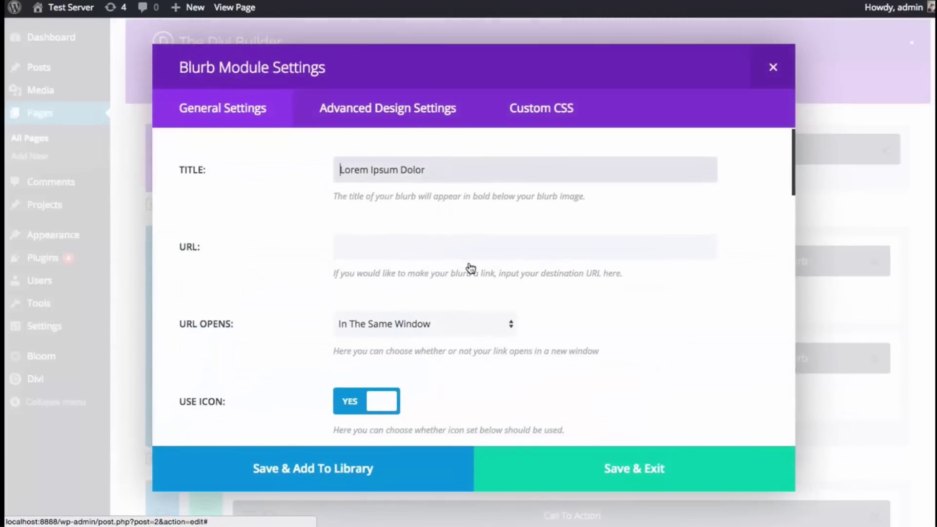
# Compare the blurb's general, advanced design and custom CSS settings, and review all the advanced design options
pyautogui.click(396, 111)
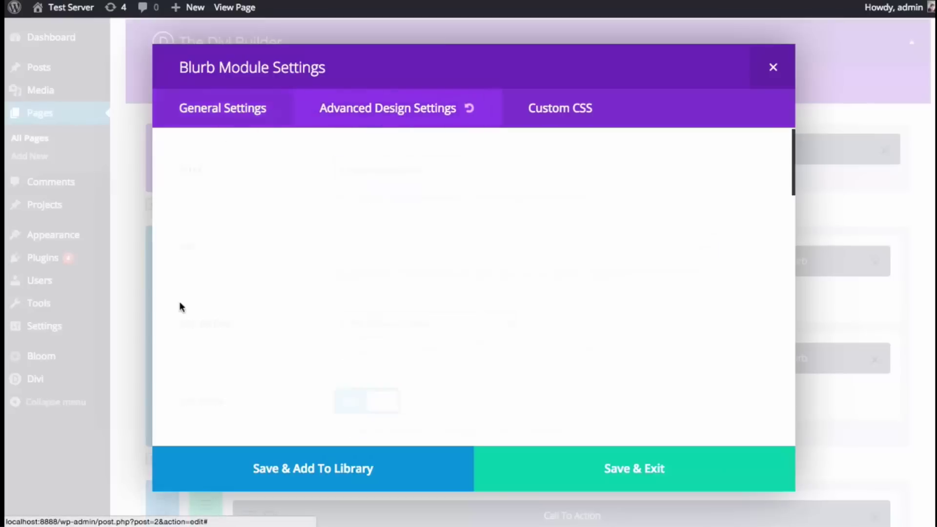
pyautogui.click(580, 118)
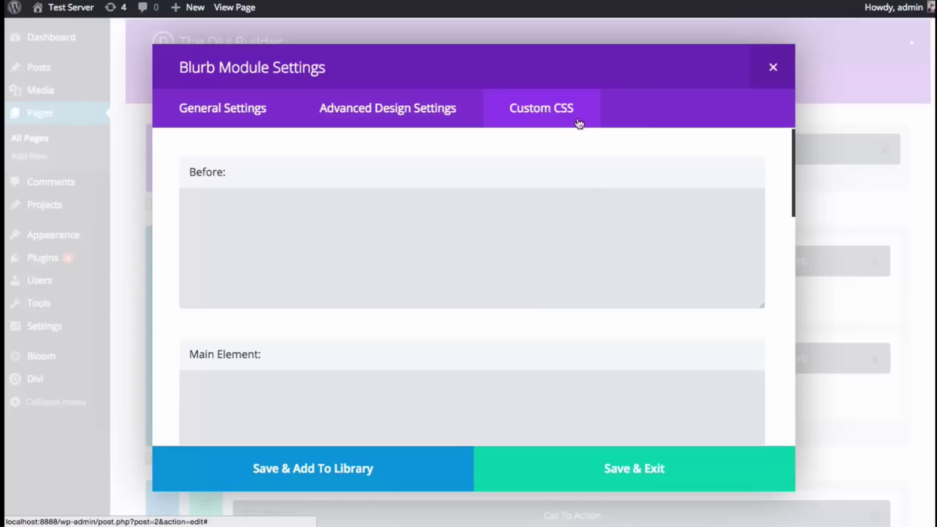
pyautogui.click(216, 108)
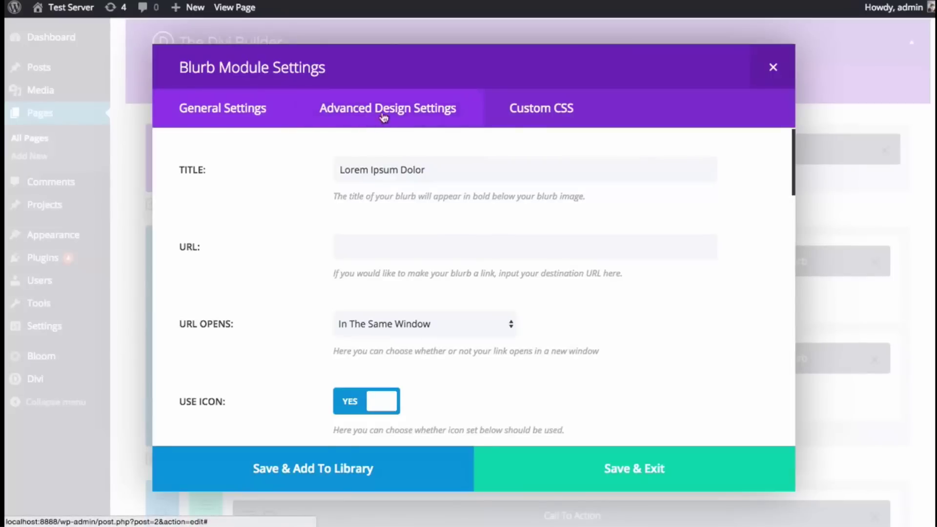
pyautogui.click(402, 109)
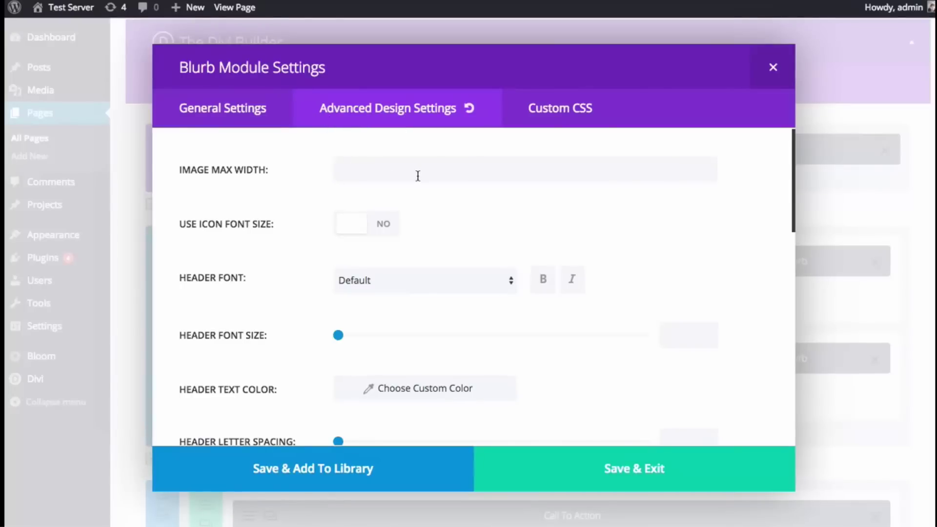
pyautogui.scroll(-10, 363, 213)
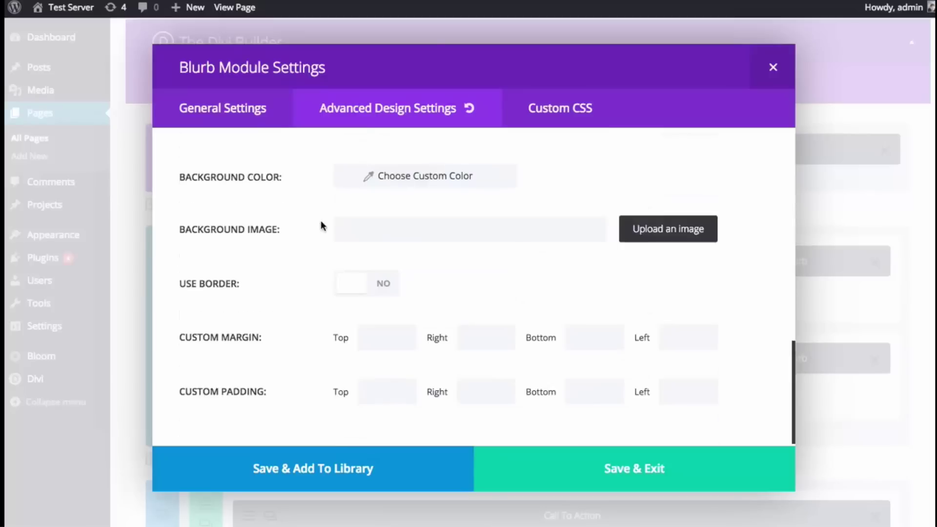
# Open the blurb's custom CSS settings and look over the available code fields
pyautogui.scroll(10, 322, 254)
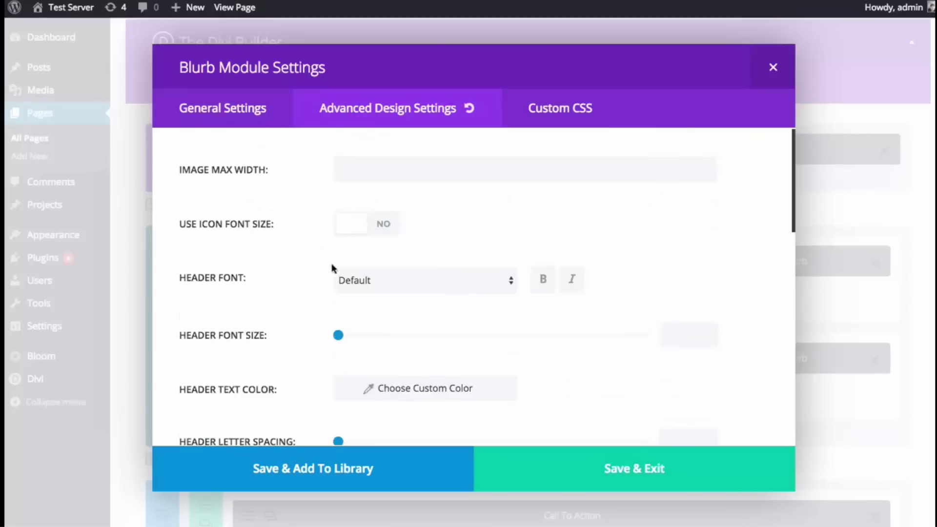
pyautogui.click(553, 114)
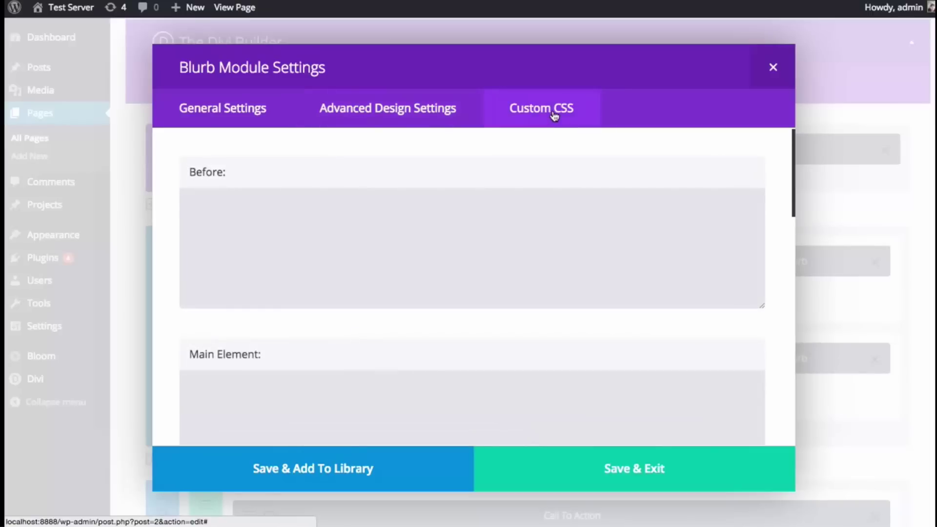
pyautogui.click(348, 259)
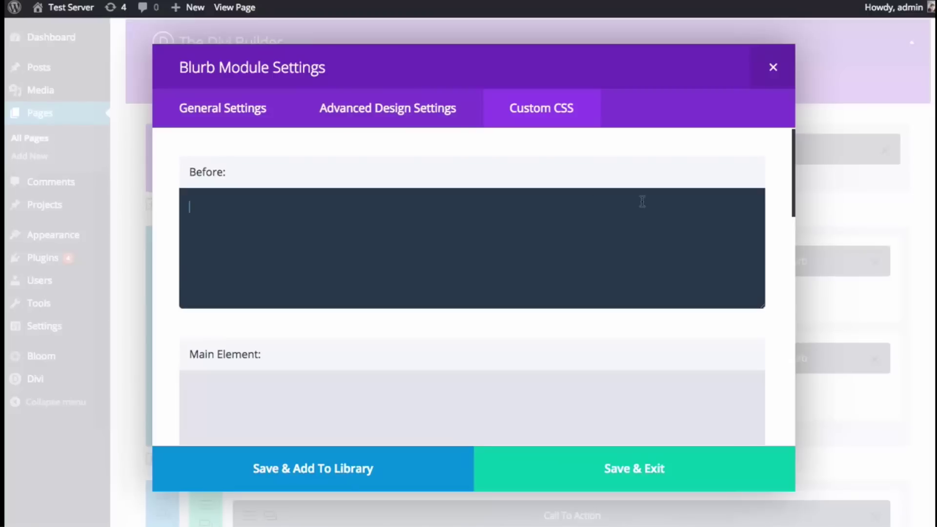
pyautogui.scroll(-5, 549, 152)
pyautogui.scroll(-8, 549, 152)
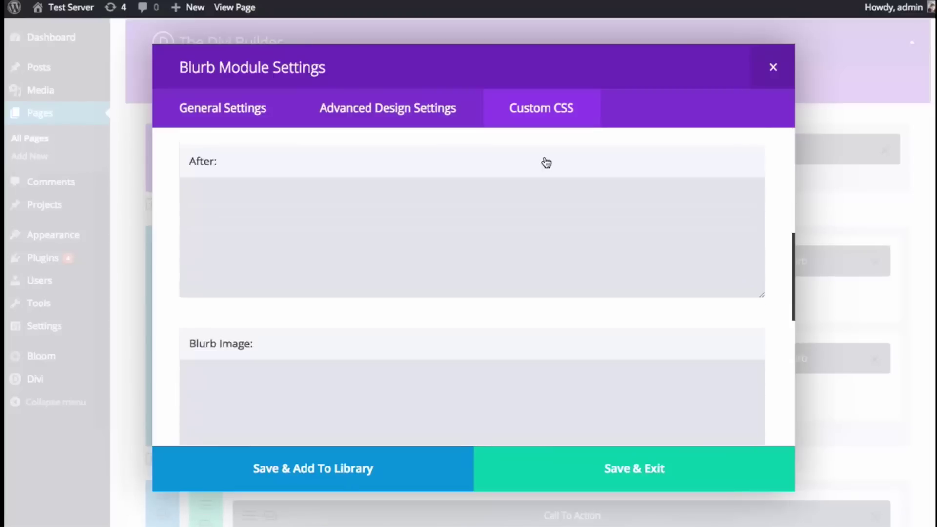
pyautogui.scroll(13, 528, 214)
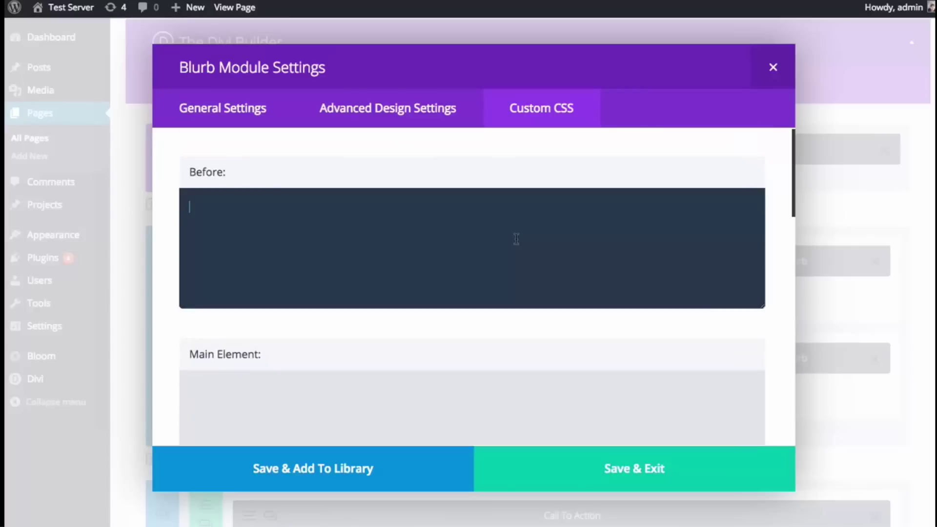
pyautogui.scroll(-5, 502, 240)
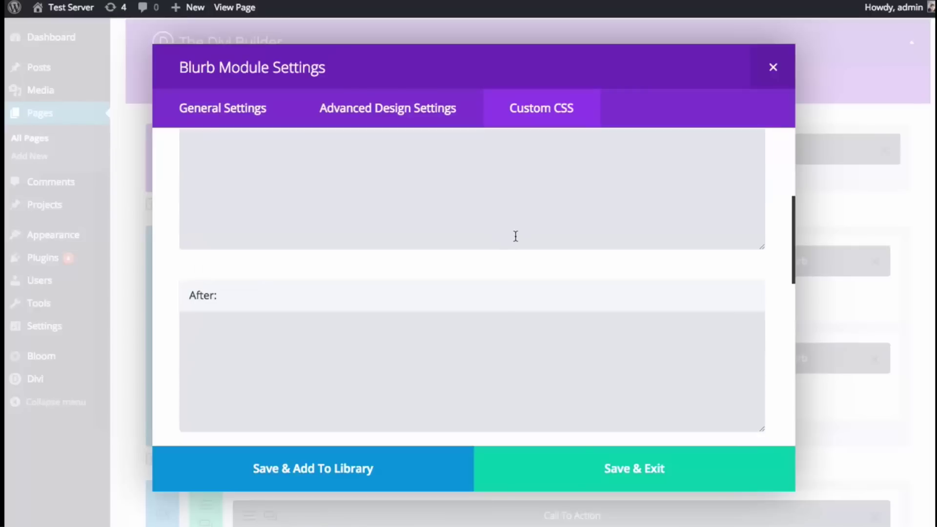
pyautogui.scroll(3, 516, 236)
# Go through the blurb's Main Element, After, Blurb Image, Blurb Title and Blurb Content custom CSS fields
pyautogui.click(464, 301)
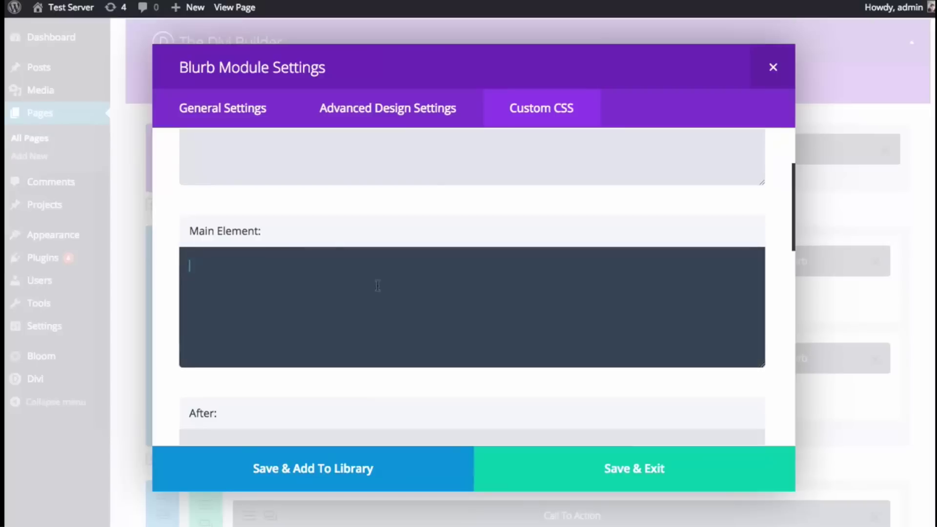
pyautogui.scroll(-5, 437, 282)
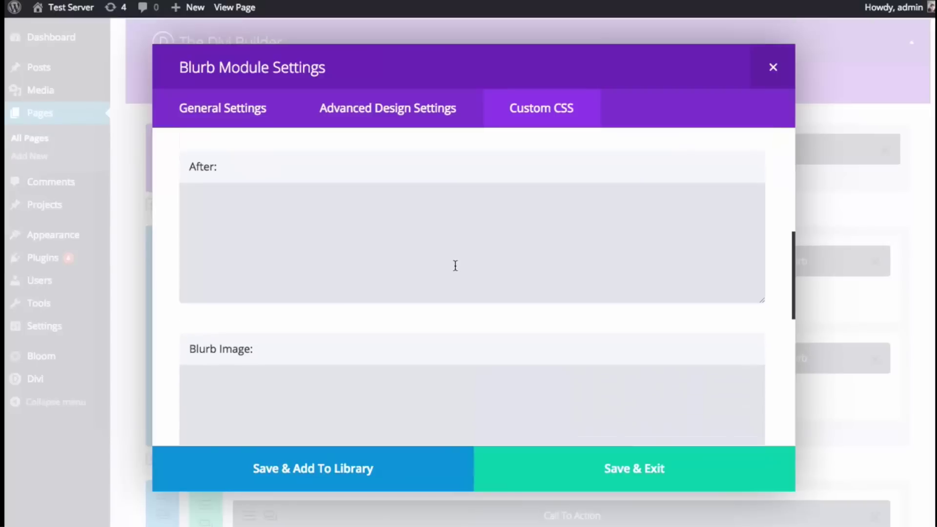
pyautogui.click(310, 251)
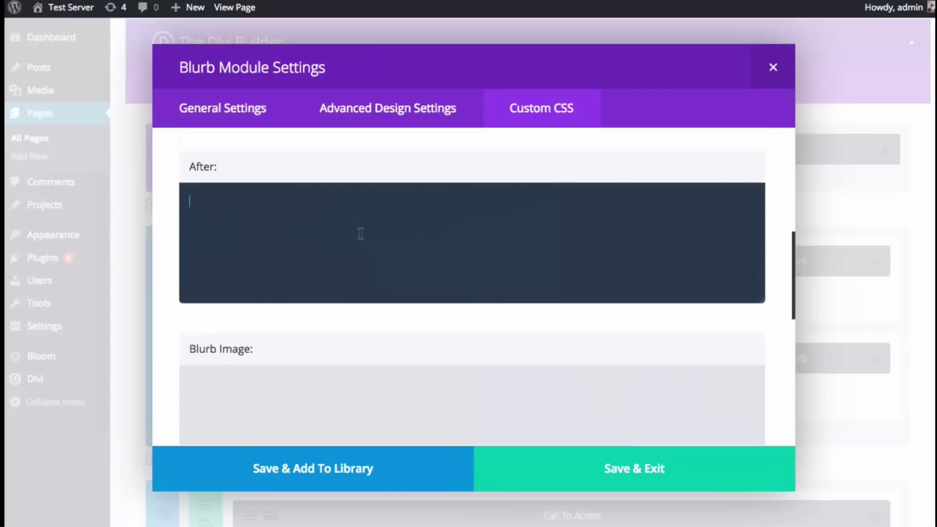
pyautogui.scroll(-2, 205, 271)
pyautogui.click(249, 328)
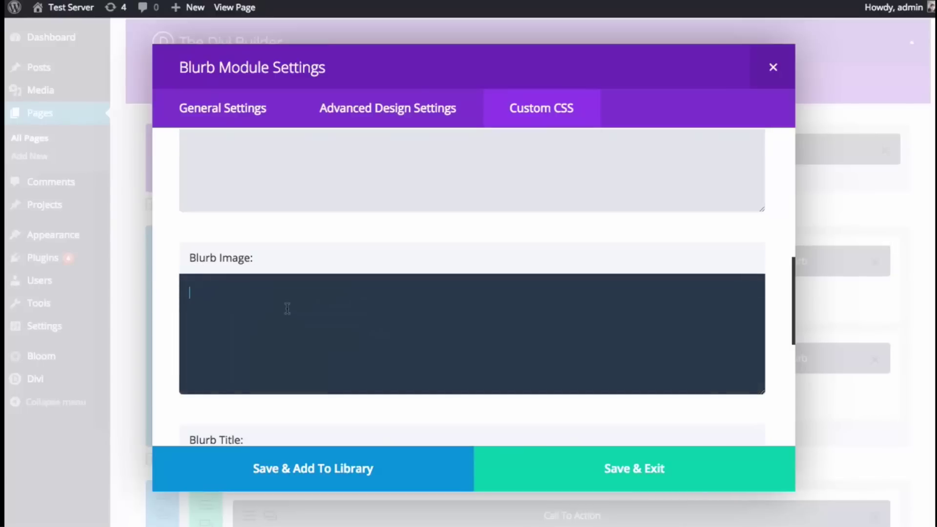
pyautogui.scroll(-3, 288, 307)
pyautogui.click(307, 342)
pyautogui.scroll(-4, 312, 344)
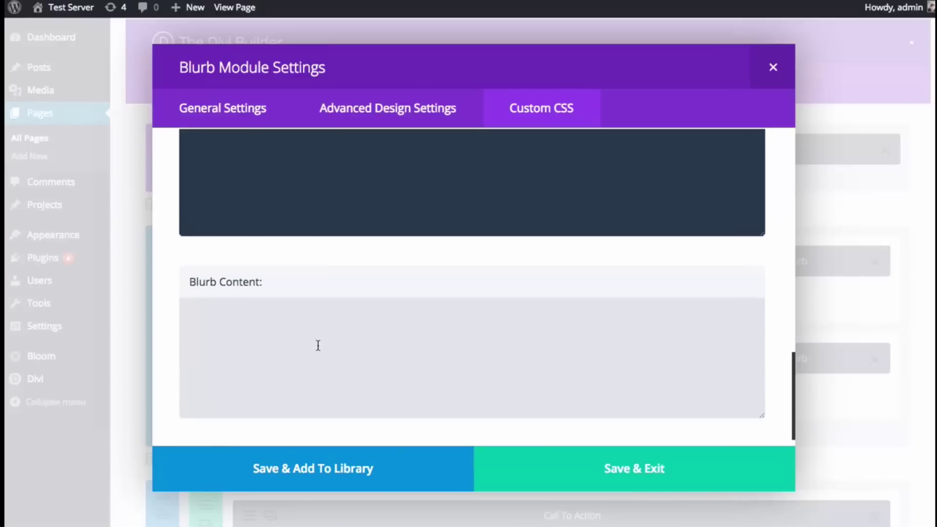
pyautogui.click(317, 346)
pyautogui.scroll(-1, 330, 322)
pyautogui.scroll(10, 331, 320)
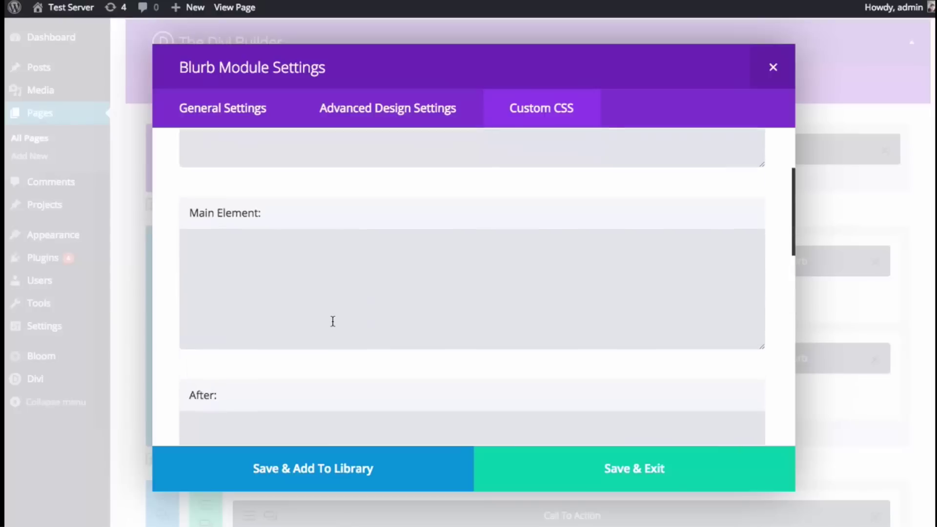
pyautogui.scroll(3, 333, 321)
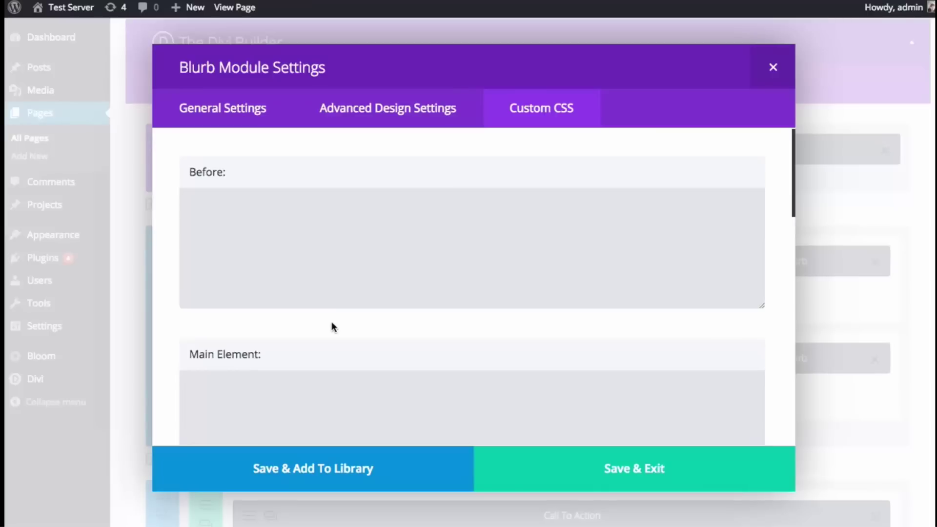
# Revisit the blurb's Before CSS field, general settings and advanced design settings, and close the module settings without saving
pyautogui.click(367, 290)
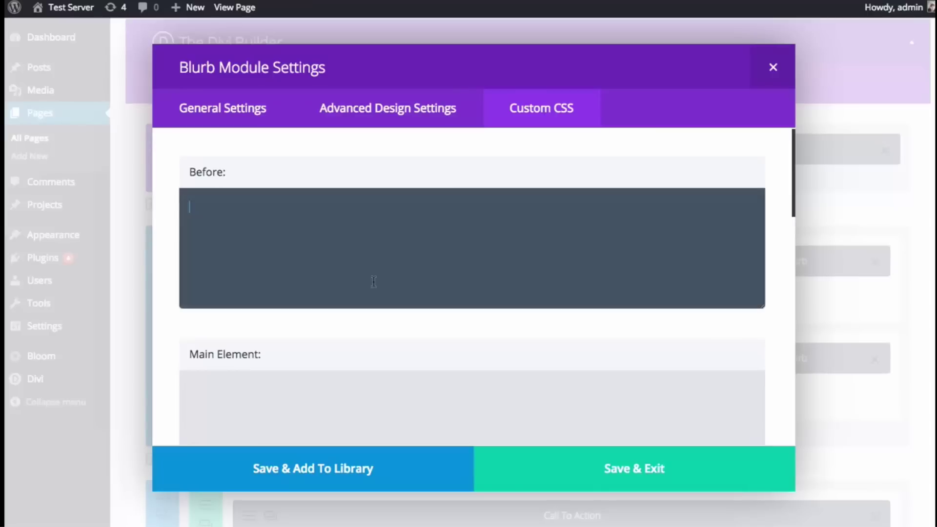
pyautogui.click(421, 97)
pyautogui.click(213, 105)
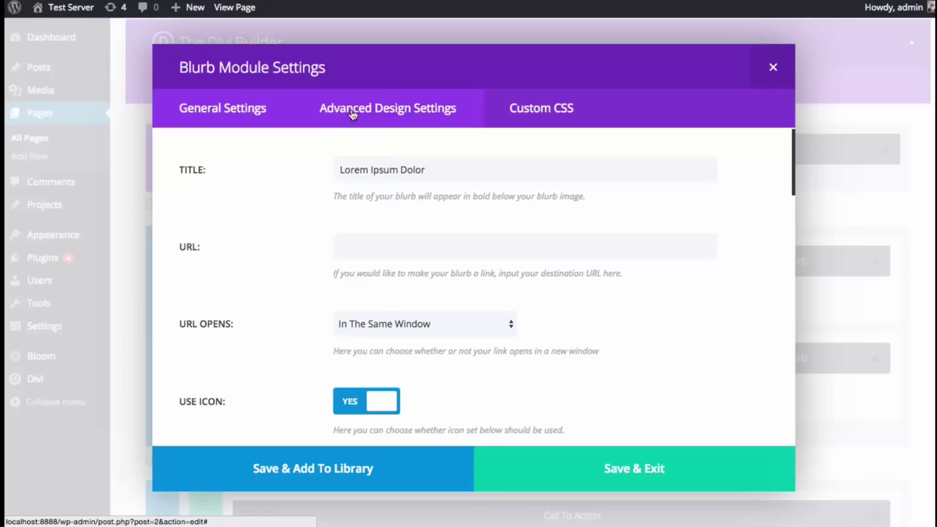
pyautogui.click(380, 116)
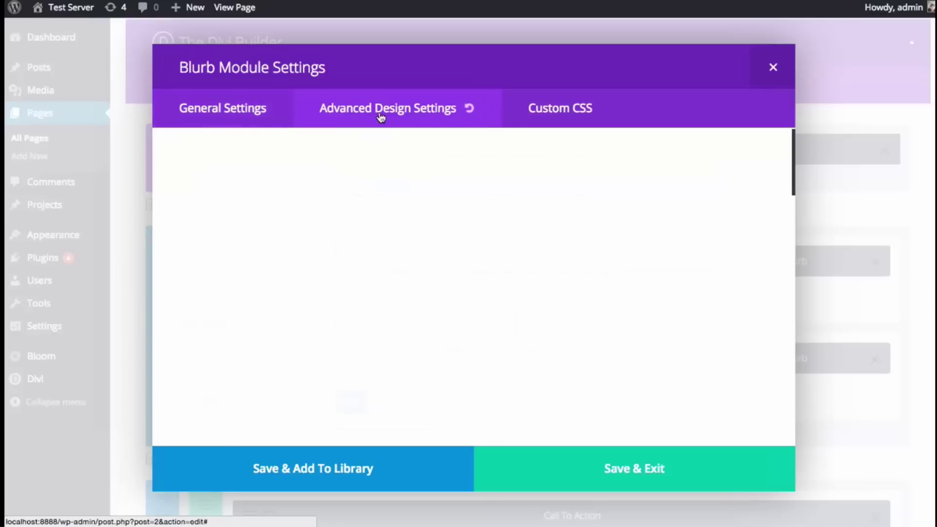
pyautogui.click(772, 71)
# Look over the slider and the blurb rows on the live page
pyautogui.scroll(3, 303, 121)
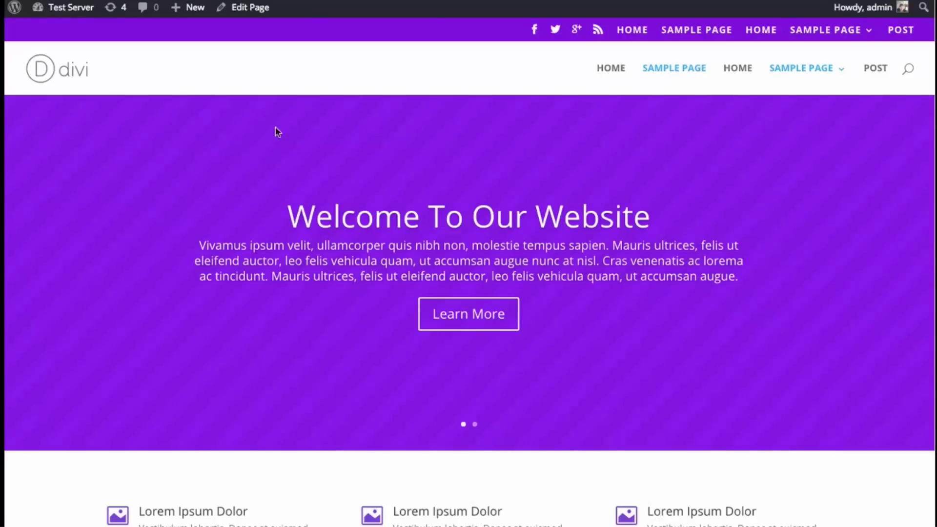
pyautogui.scroll(-4, 320, 130)
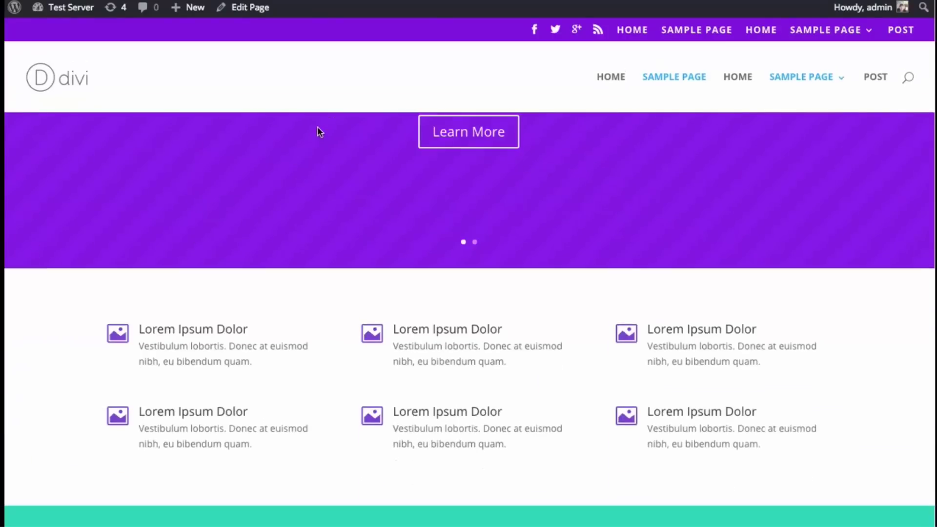
pyautogui.scroll(-2, 317, 127)
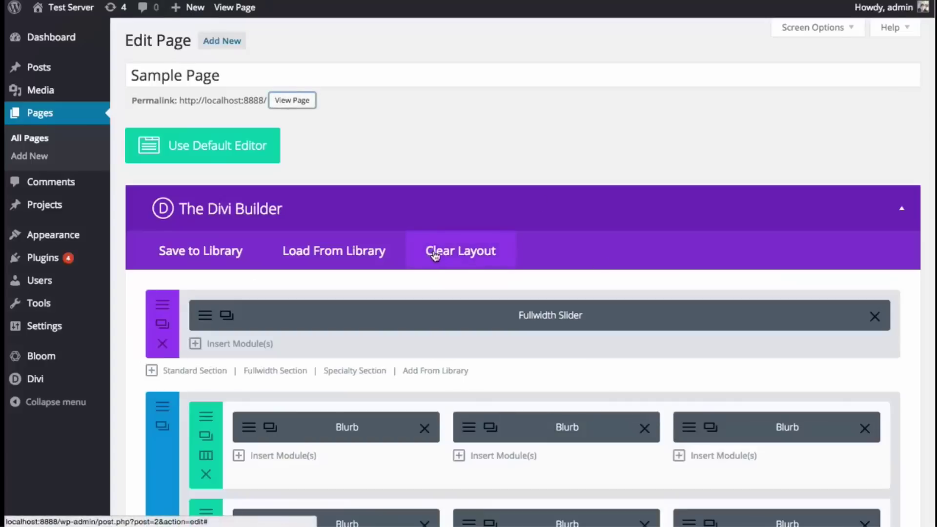
# Open the advanced design settings of the first blurb in the first row
pyautogui.scroll(-2, 434, 253)
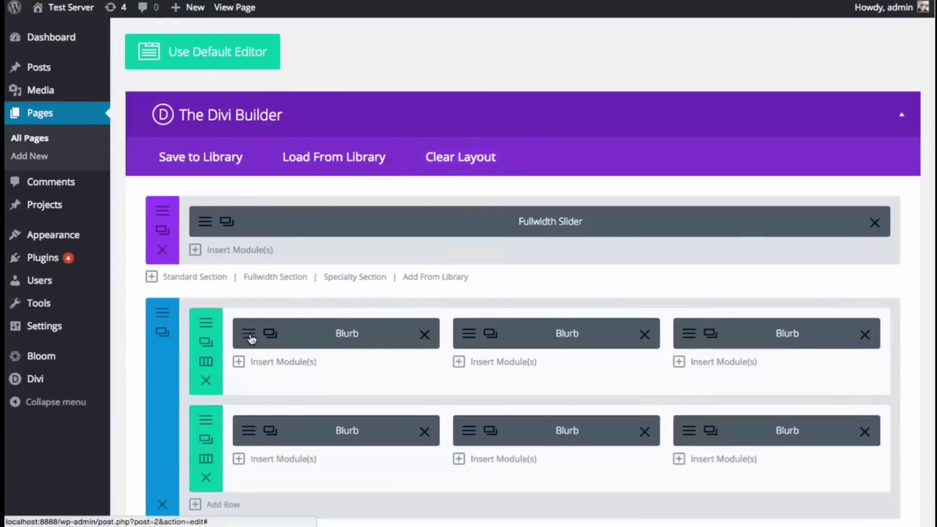
pyautogui.click(249, 337)
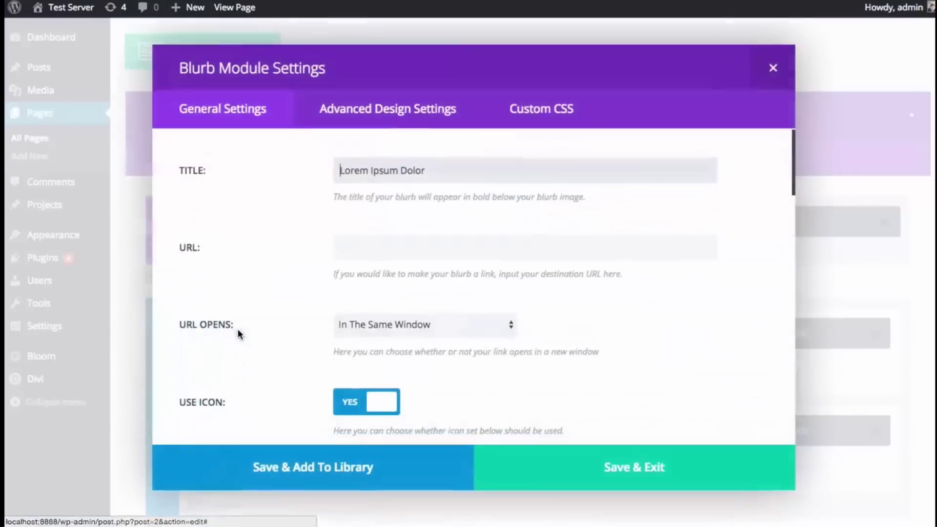
pyautogui.click(385, 116)
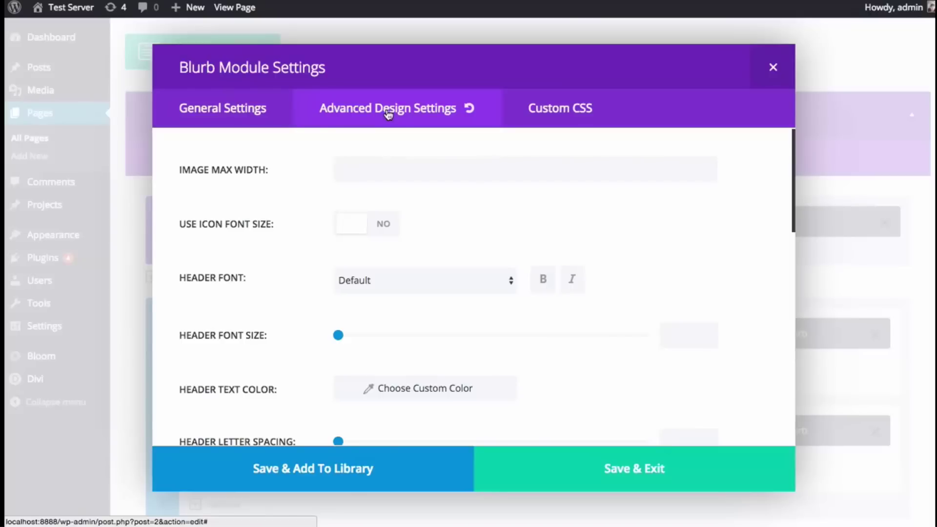
# Review all the blurb's advanced design options, from image max width to custom margin and padding
pyautogui.scroll(-5, 267, 204)
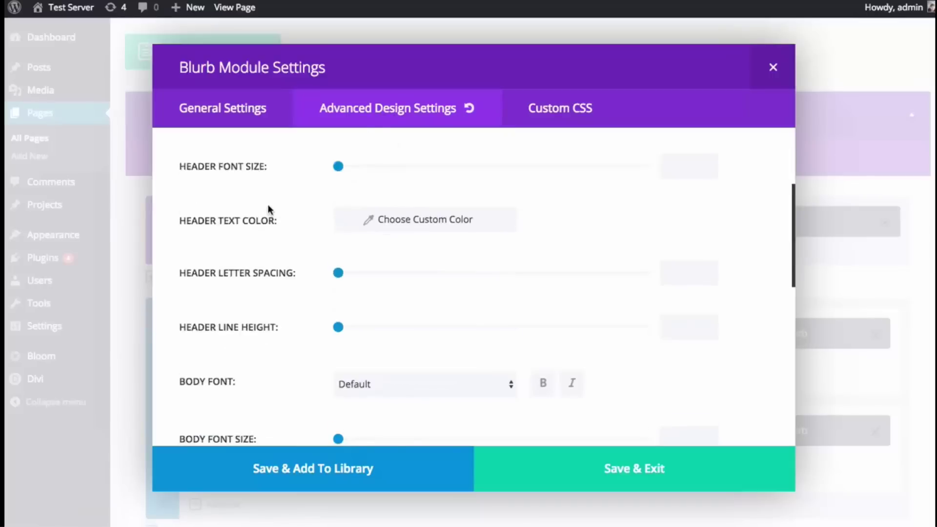
pyautogui.scroll(-8, 267, 205)
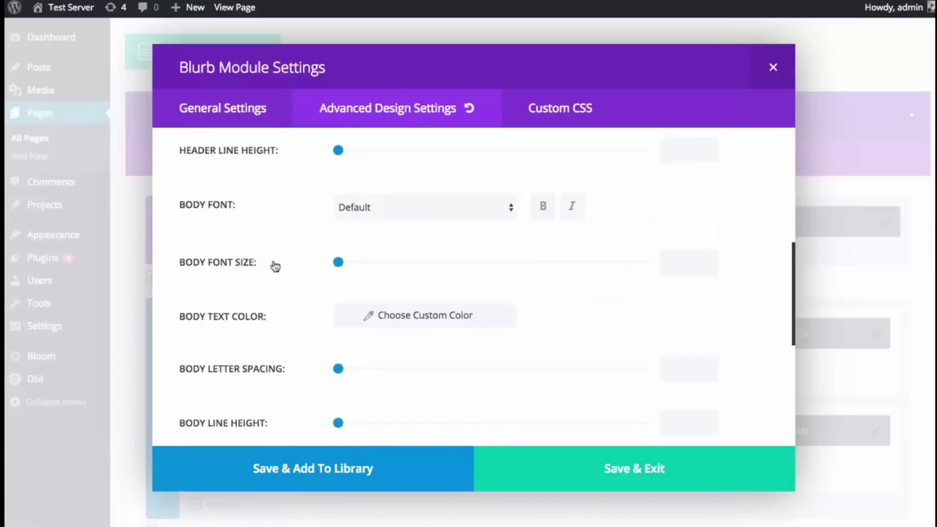
pyautogui.scroll(-2, 270, 244)
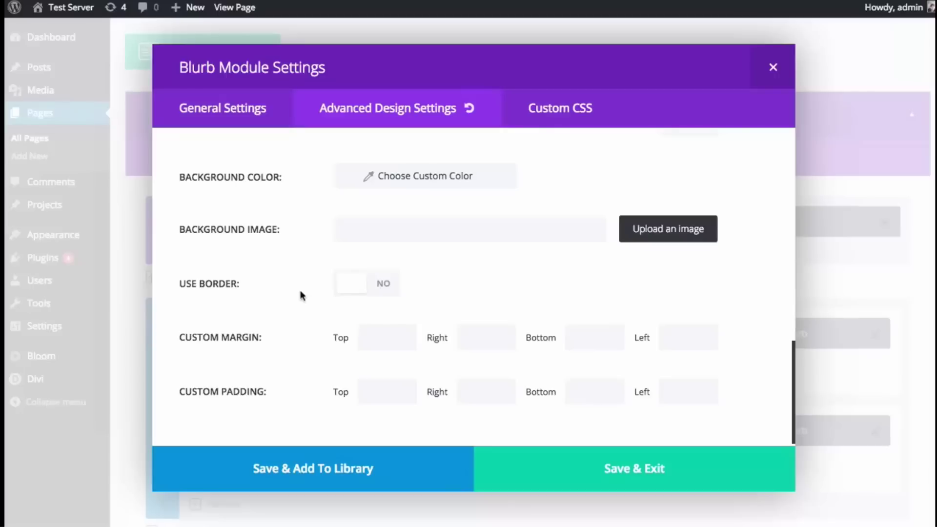
pyautogui.scroll(10, 299, 268)
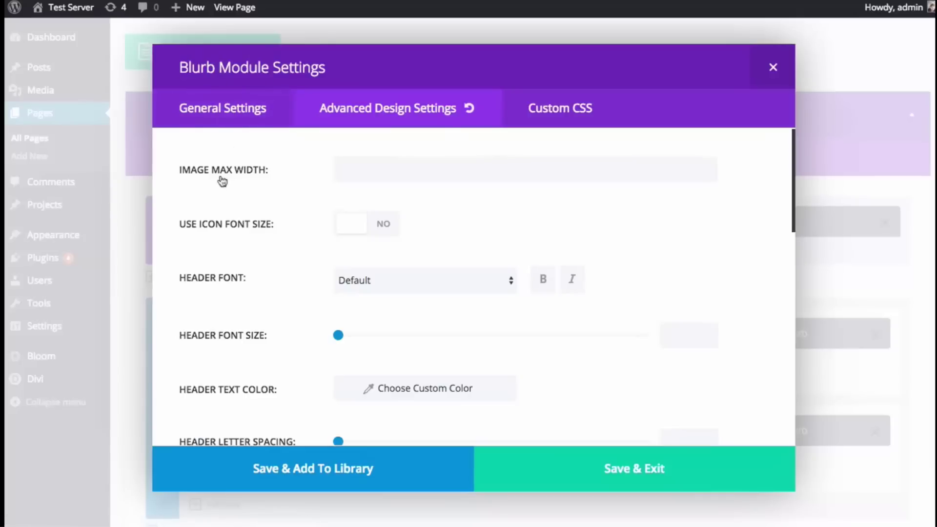
pyautogui.scroll(-15, 223, 181)
pyautogui.scroll(15, 257, 205)
# Try an image max width of 280 for the blurb and clear the value
pyautogui.click(385, 169)
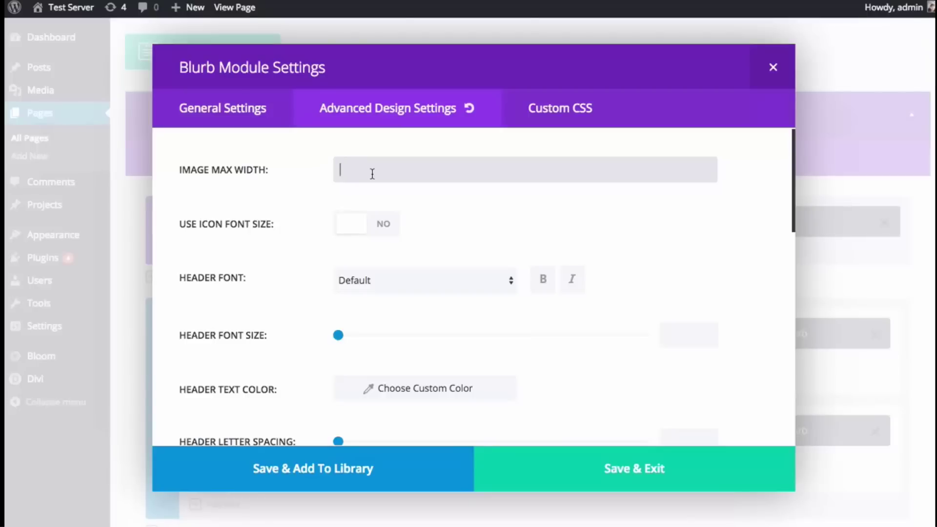
pyautogui.click(372, 174)
pyautogui.write('280')
pyautogui.press('BackSpace')
pyautogui.press('BackSpace')
pyautogui.press('BackSpace')
# Try a custom icon font size of 26 and turn the icon font size option off again
pyautogui.click(356, 230)
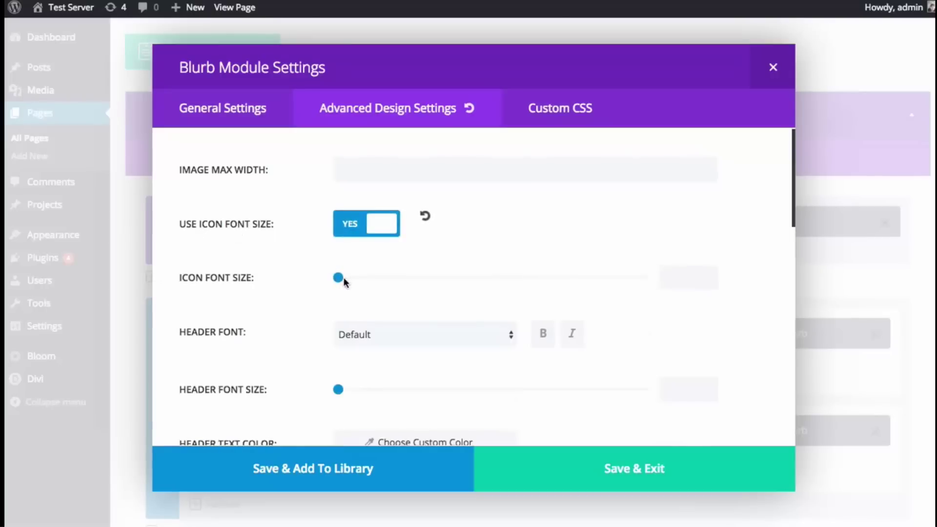
pyautogui.moveTo(338, 278); pyautogui.dragTo(417, 279)
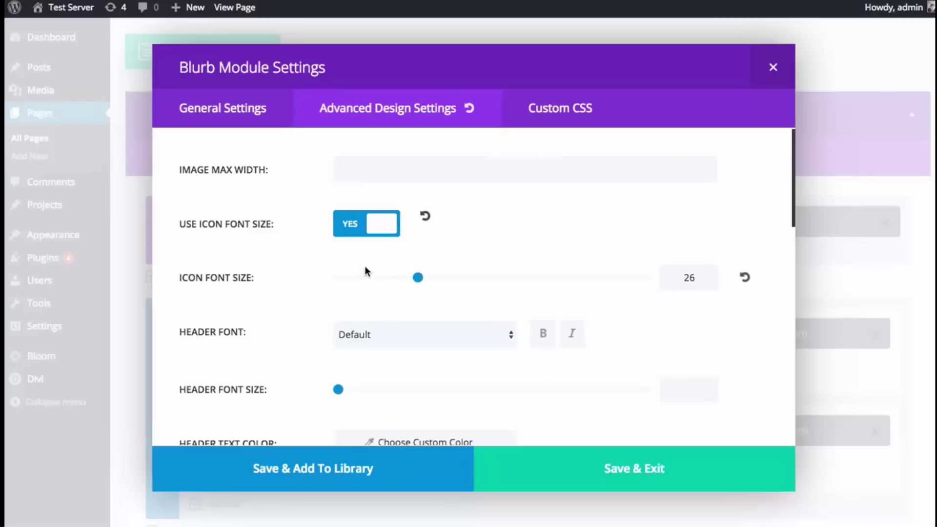
pyautogui.click(366, 226)
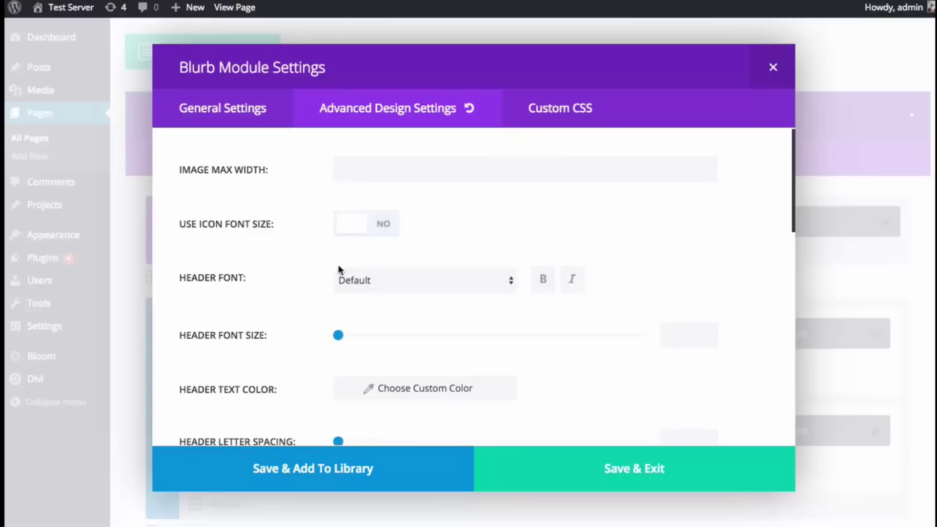
# Browse the fonts available for the blurb's header and keep Default
pyautogui.click(376, 286)
pyautogui.scroll(-10, 400, 312)
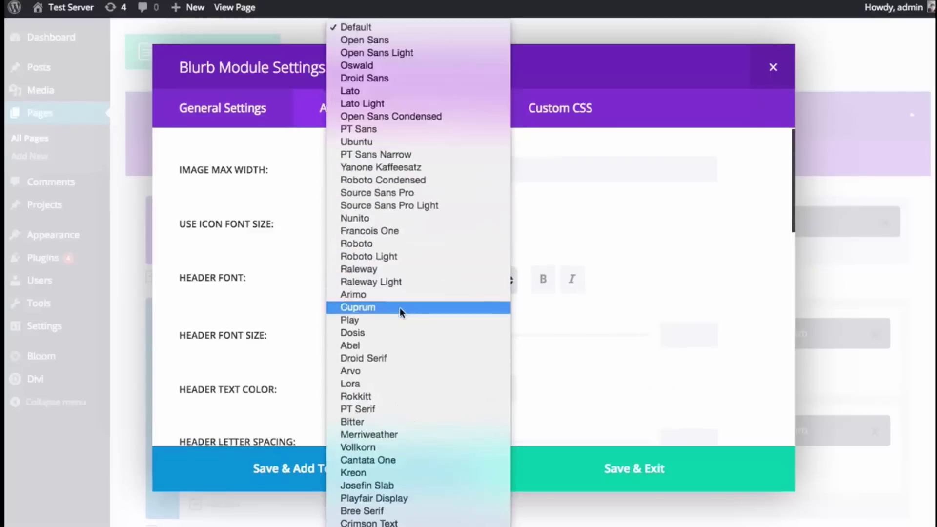
pyautogui.scroll(-5, 395, 324)
pyautogui.scroll(4, 396, 326)
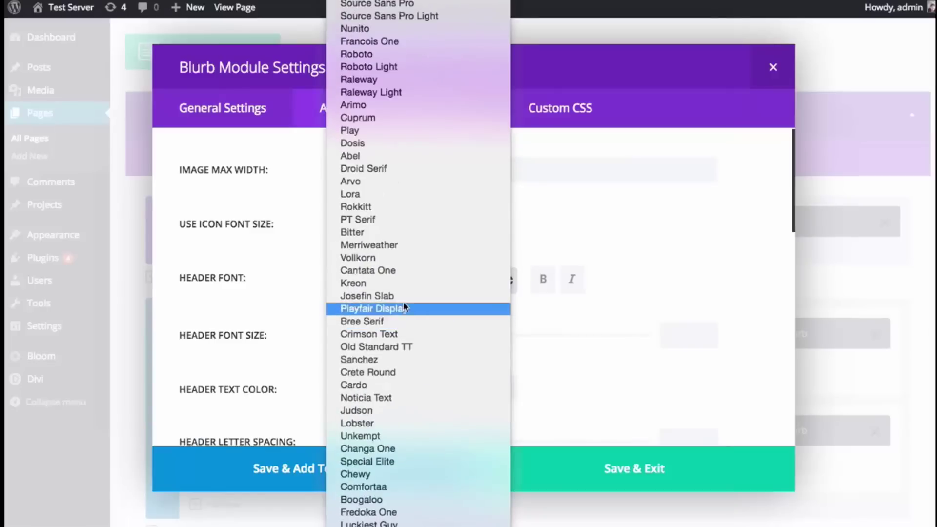
pyautogui.click(540, 270)
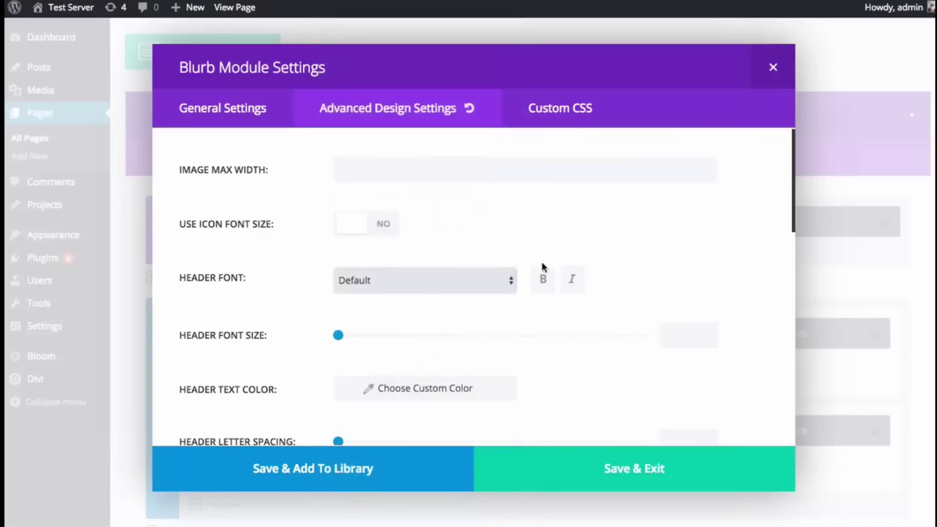
# Make the blurb's header font bold, switching italic on and off again
pyautogui.click(547, 289)
pyautogui.click(568, 288)
pyautogui.click(544, 287)
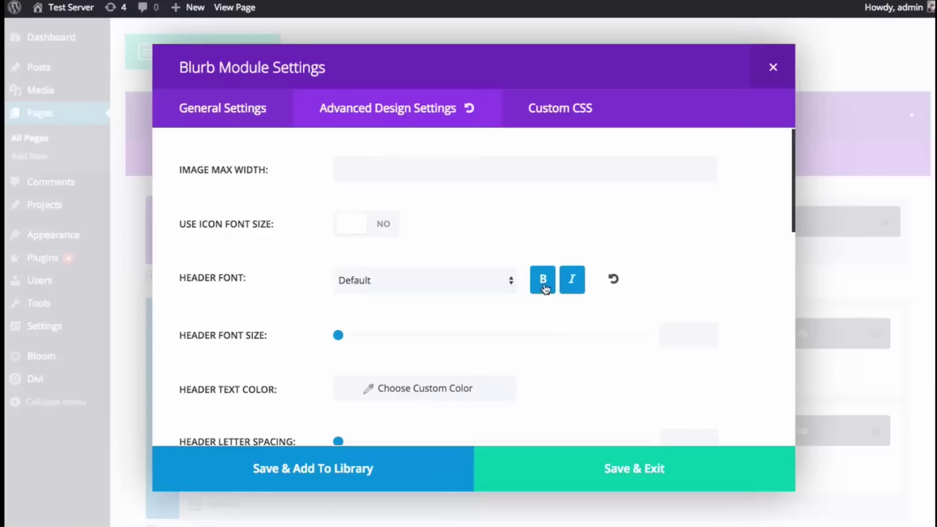
pyautogui.click(570, 288)
pyautogui.click(546, 286)
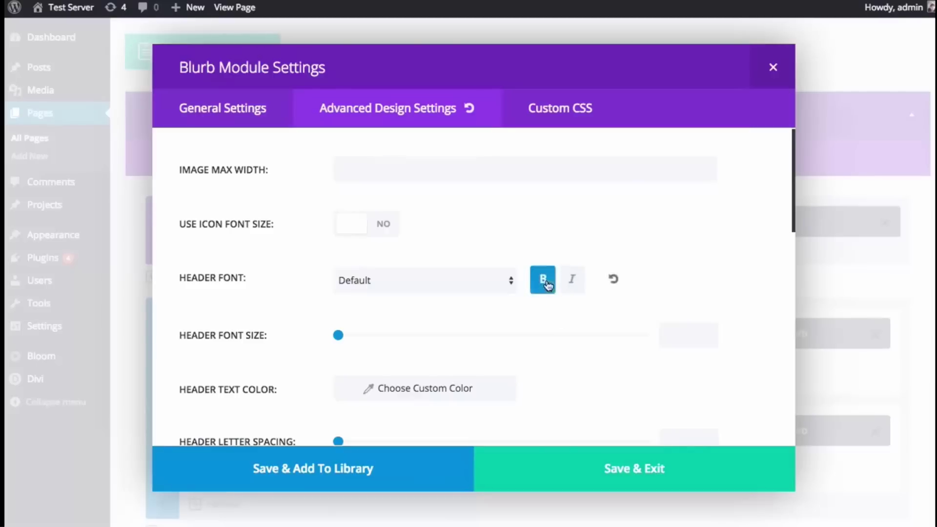
# Reset the blurb's header font styles, along with all of its advanced design settings, to their defaults
pyautogui.click(572, 280)
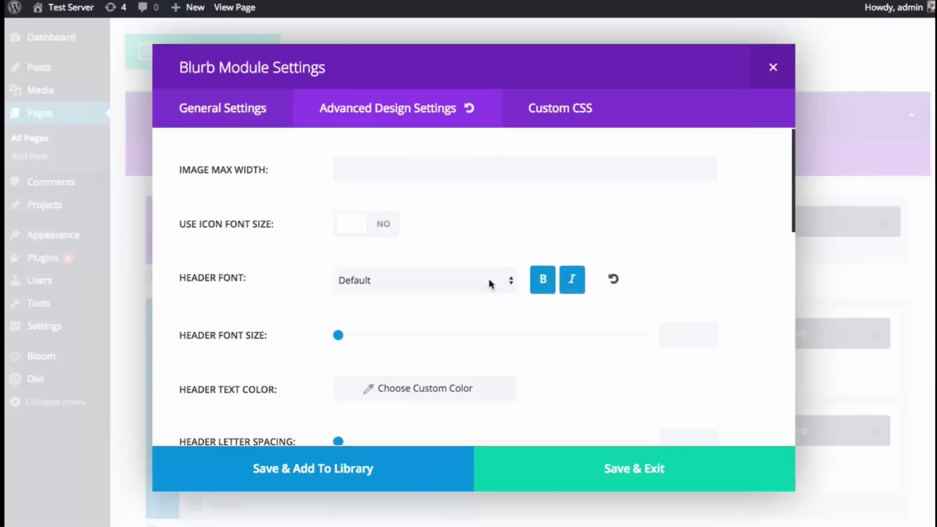
pyautogui.click(614, 279)
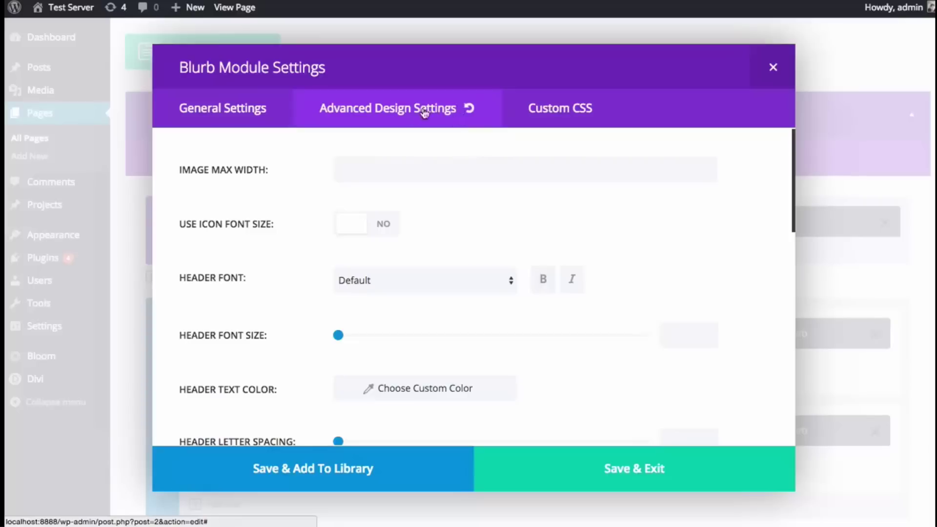
pyautogui.click(469, 110)
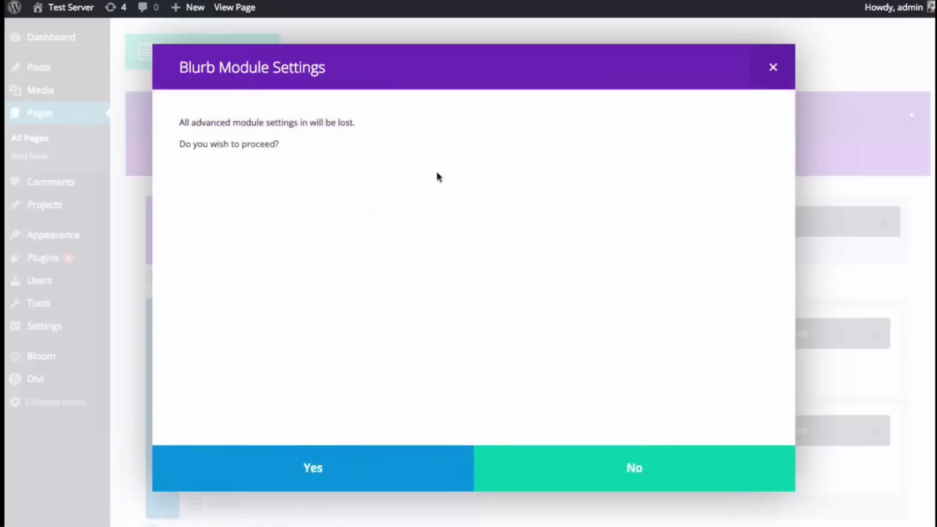
pyautogui.click(335, 466)
pyautogui.scroll(-10, 532, 239)
pyautogui.scroll(10, 531, 249)
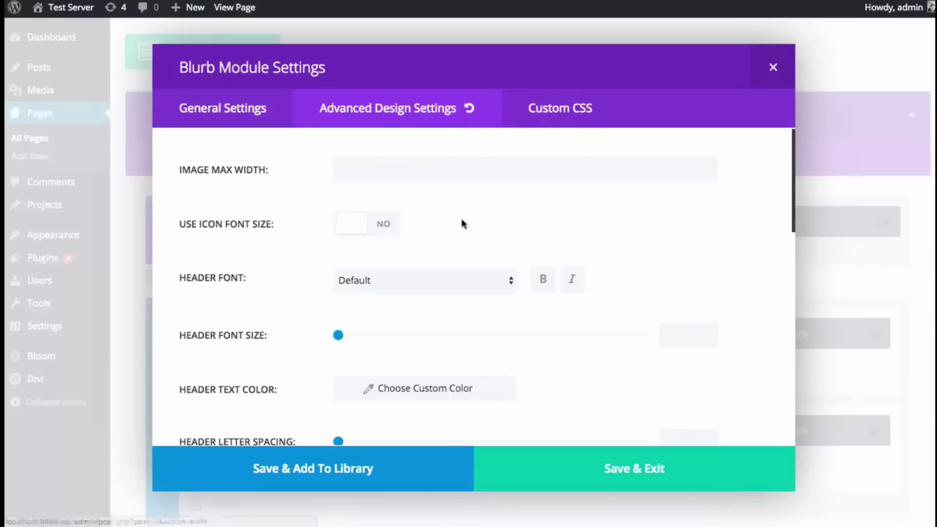
# Try the purple preset as the blurb's header text color and reset the color to its default
pyautogui.scroll(-2, 519, 235)
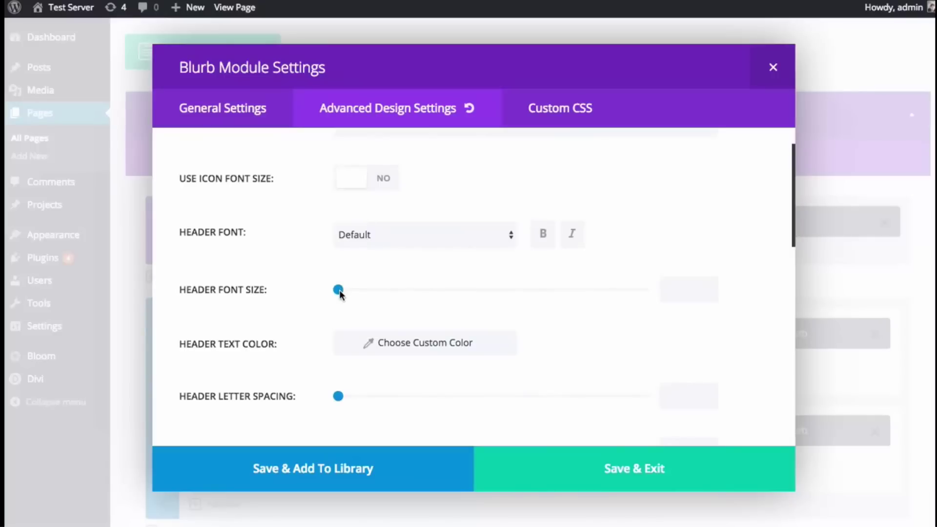
pyautogui.scroll(-3, 340, 294)
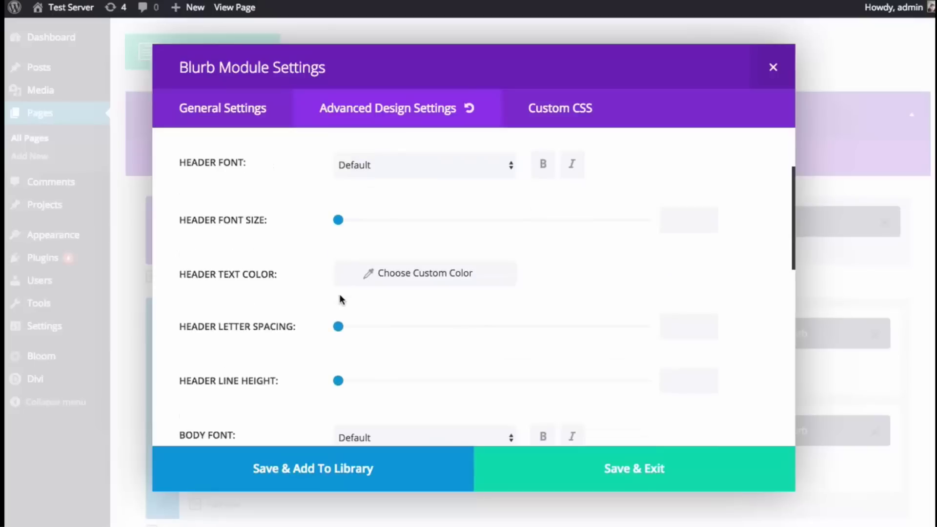
pyautogui.click(405, 281)
pyautogui.click(427, 281)
pyautogui.click(411, 345)
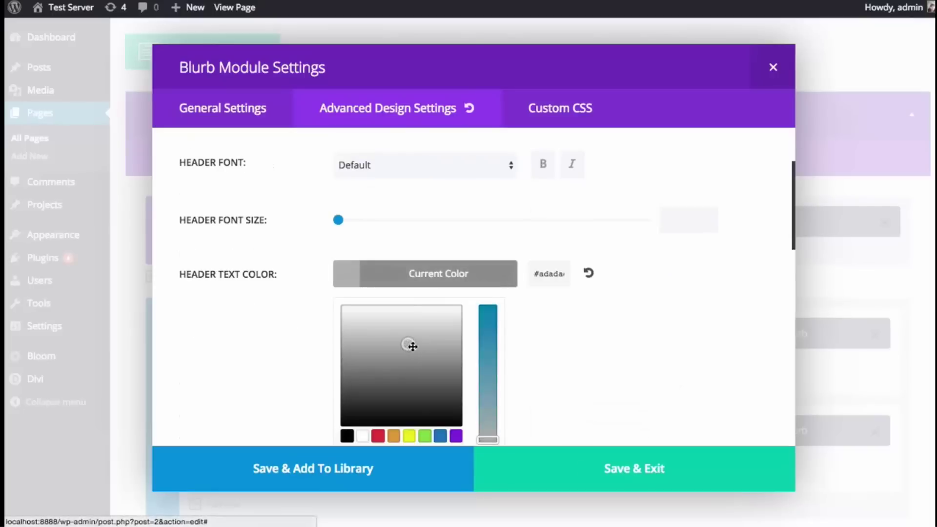
pyautogui.click(456, 436)
pyautogui.click(463, 286)
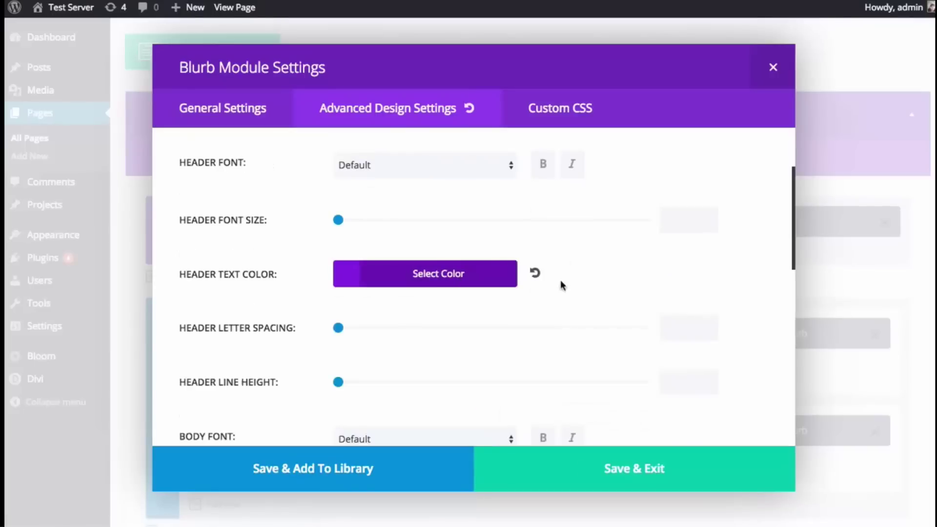
pyautogui.click(533, 272)
# Look through the blurb's remaining design settings for header spacing, body text, background, border, margin and padding
pyautogui.scroll(-1, 532, 277)
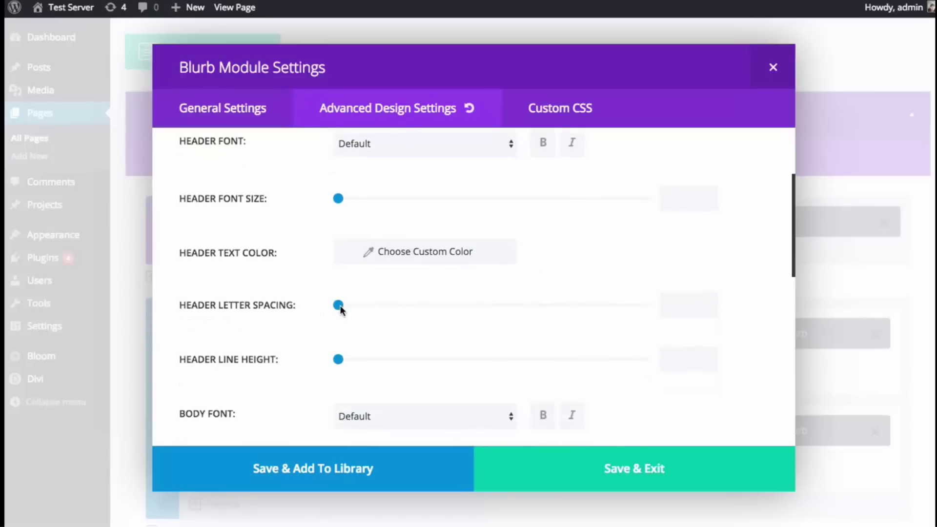
pyautogui.scroll(-2, 340, 309)
pyautogui.scroll(-2, 303, 327)
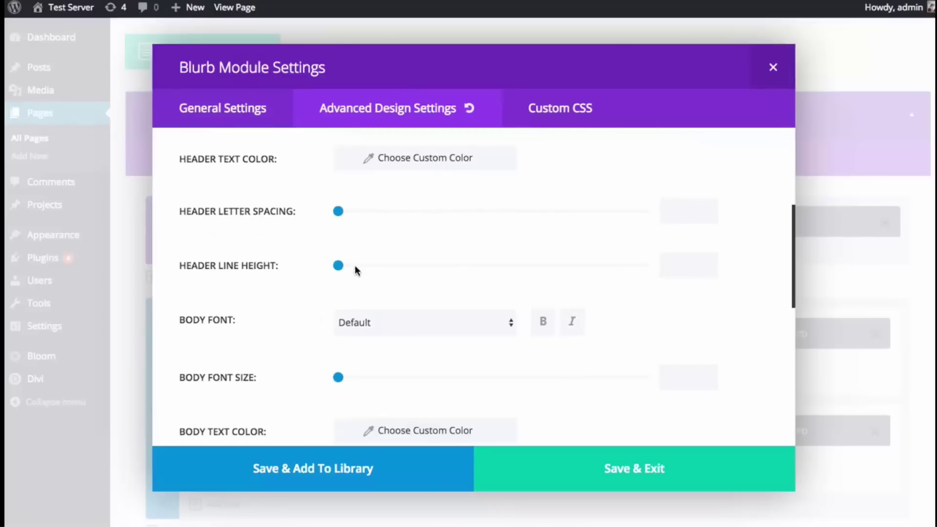
pyautogui.scroll(-2, 303, 283)
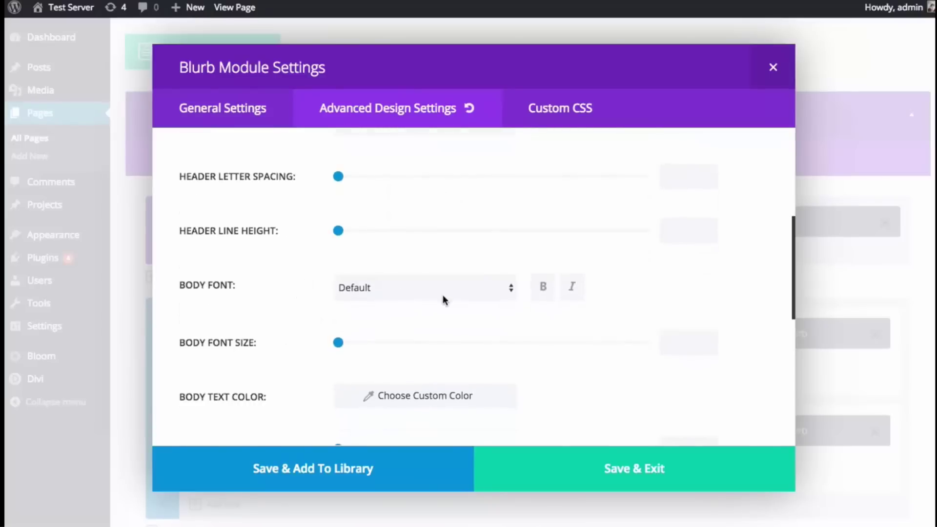
pyautogui.scroll(-5, 443, 295)
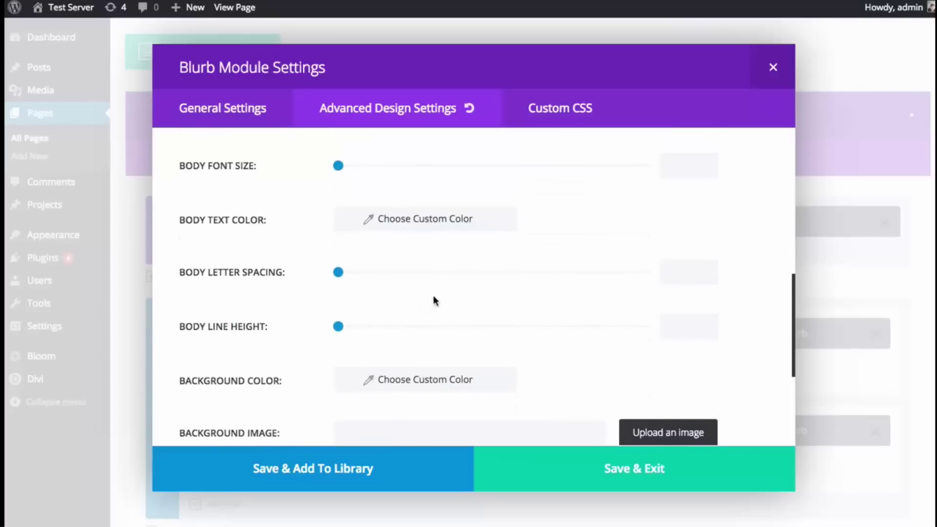
pyautogui.scroll(-2, 268, 304)
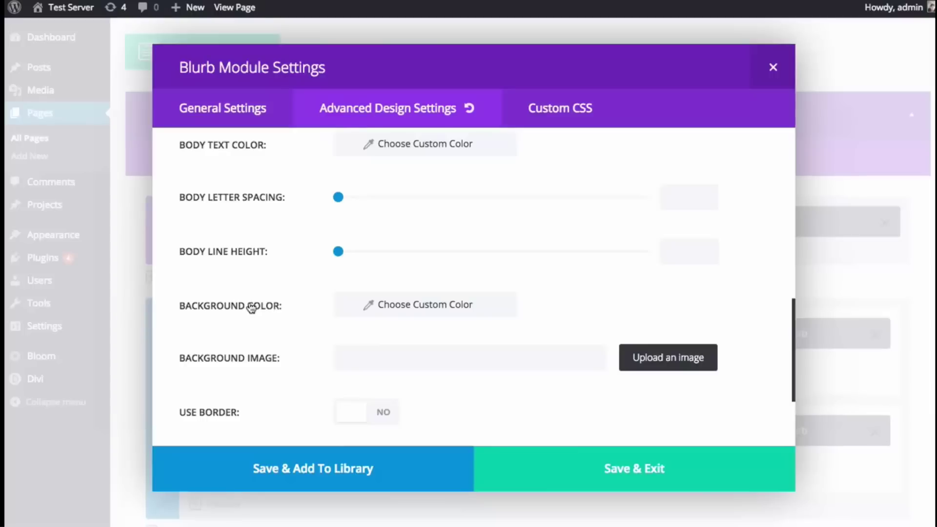
pyautogui.scroll(-1, 248, 314)
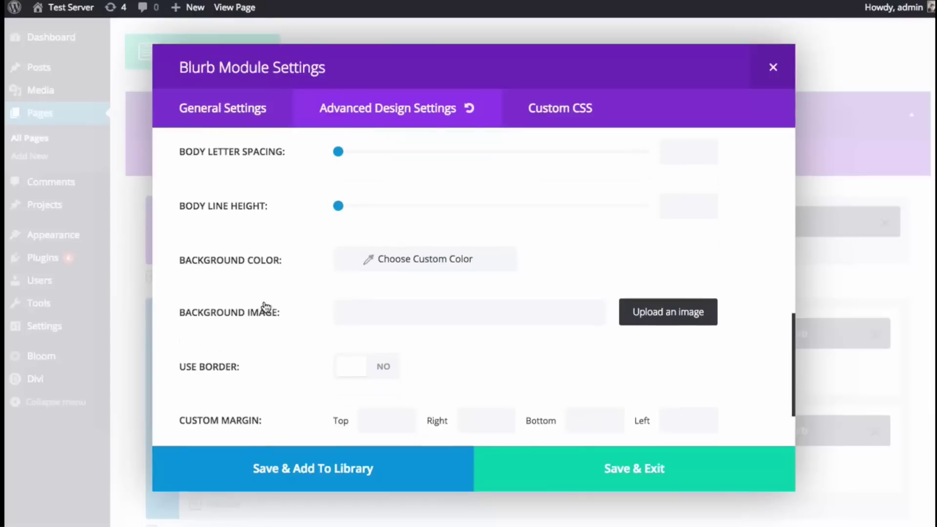
pyautogui.scroll(-1, 258, 308)
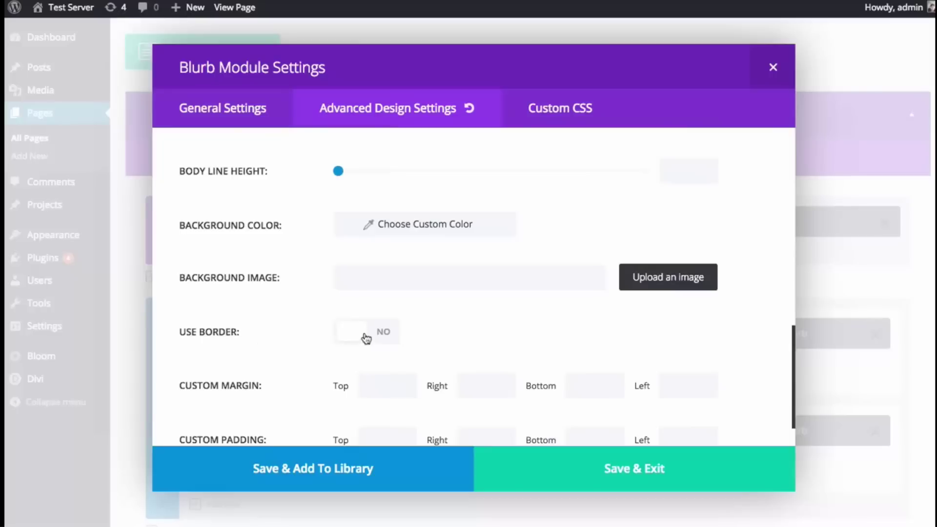
pyautogui.scroll(-1, 379, 336)
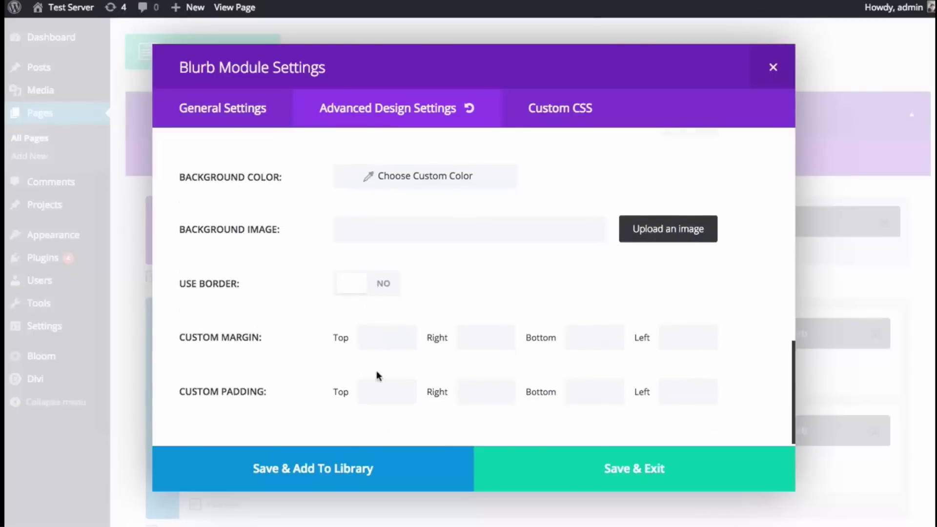
pyautogui.scroll(10, 256, 312)
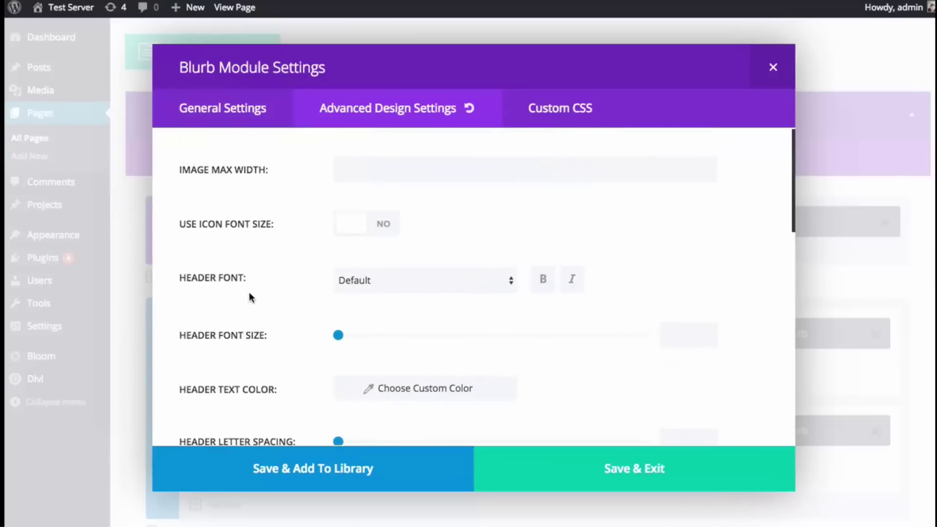
# Set the blurb's header font size to 30 and make it bold Yanone Kaffeesatz
pyautogui.moveTo(339, 338); pyautogui.dragTo(429, 335)
pyautogui.click(542, 279)
pyautogui.click(427, 276)
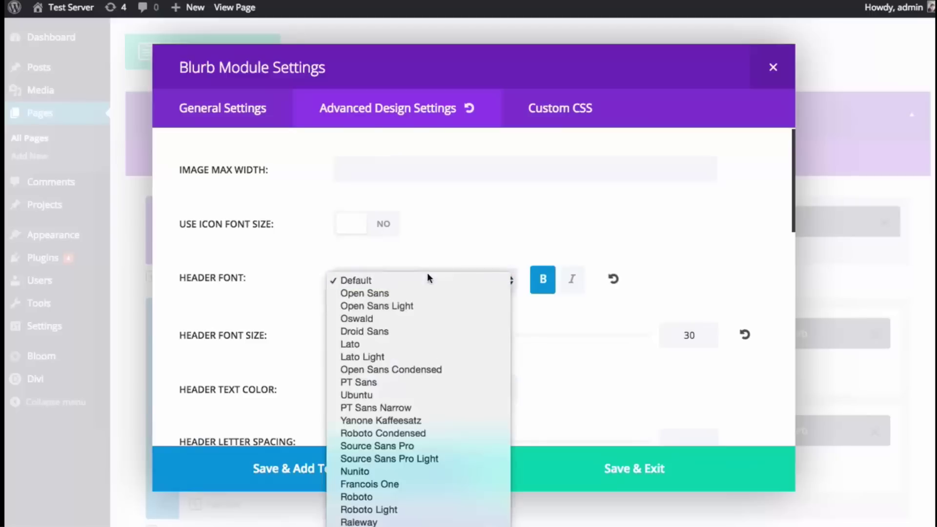
pyautogui.click(417, 420)
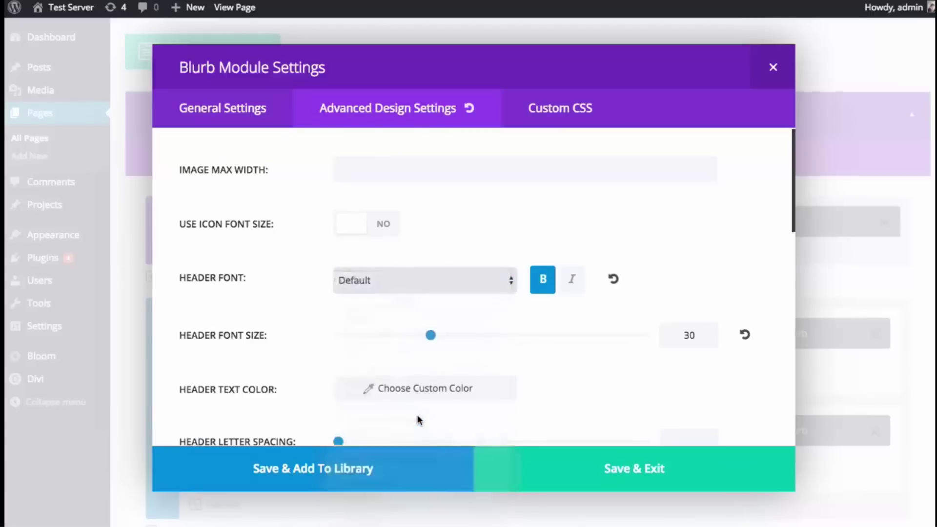
# Enable the custom icon font size at 30 and slightly increase the blurb's header letter spacing
pyautogui.click(380, 234)
pyautogui.moveTo(340, 282); pyautogui.dragTo(430, 281)
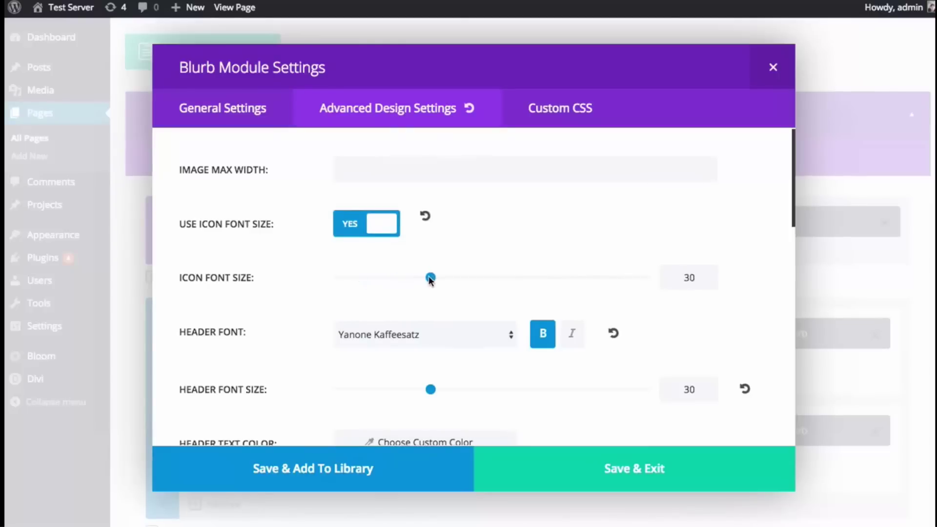
pyautogui.scroll(-3, 387, 273)
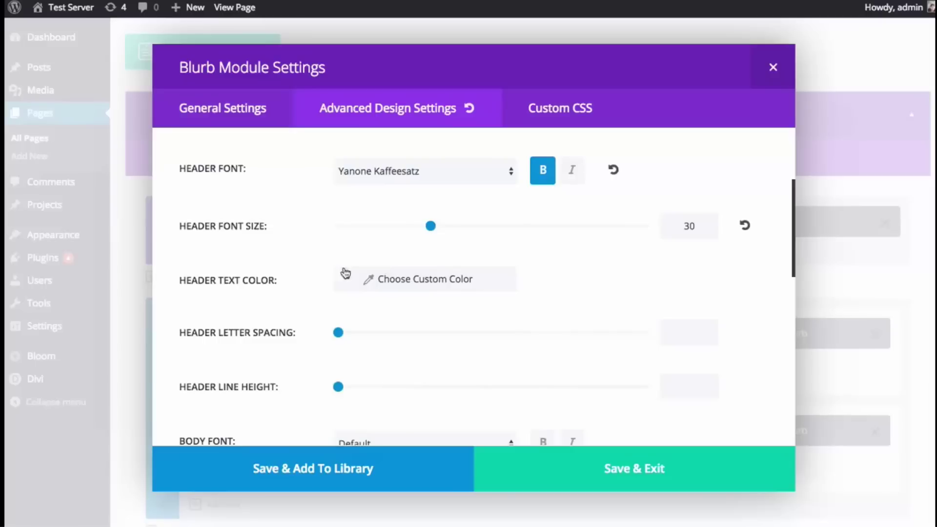
pyautogui.scroll(-2, 324, 276)
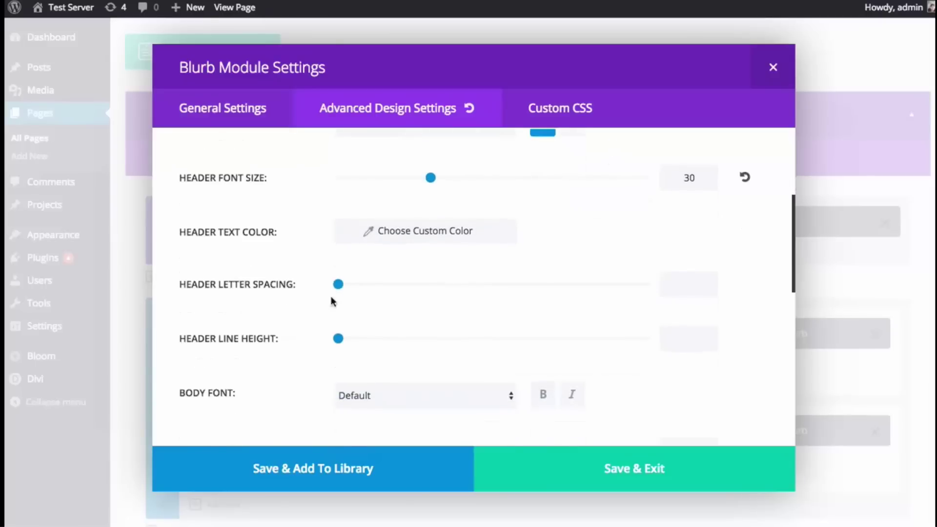
pyautogui.scroll(-1, 331, 305)
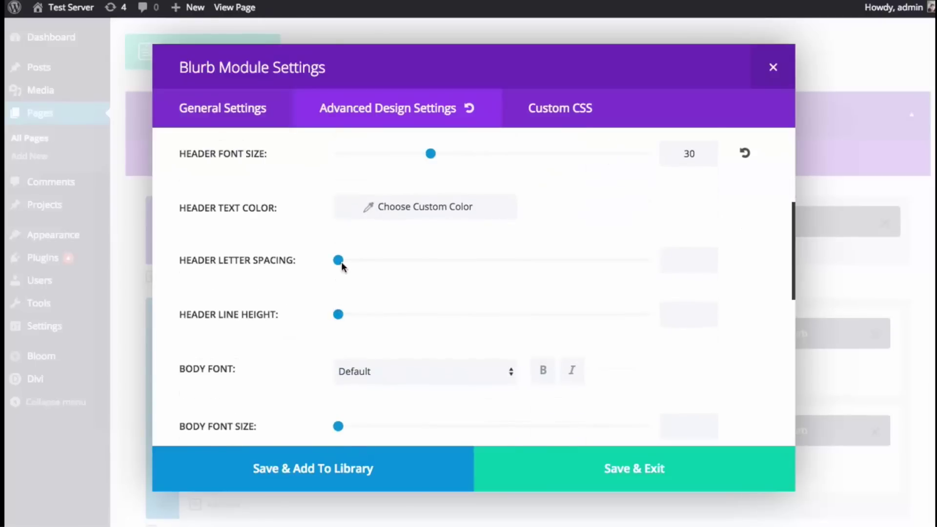
pyautogui.moveTo(349, 261); pyautogui.dragTo(344, 261)
# Set the blurb's image/icon placement to Top in its general settings
pyautogui.click(215, 107)
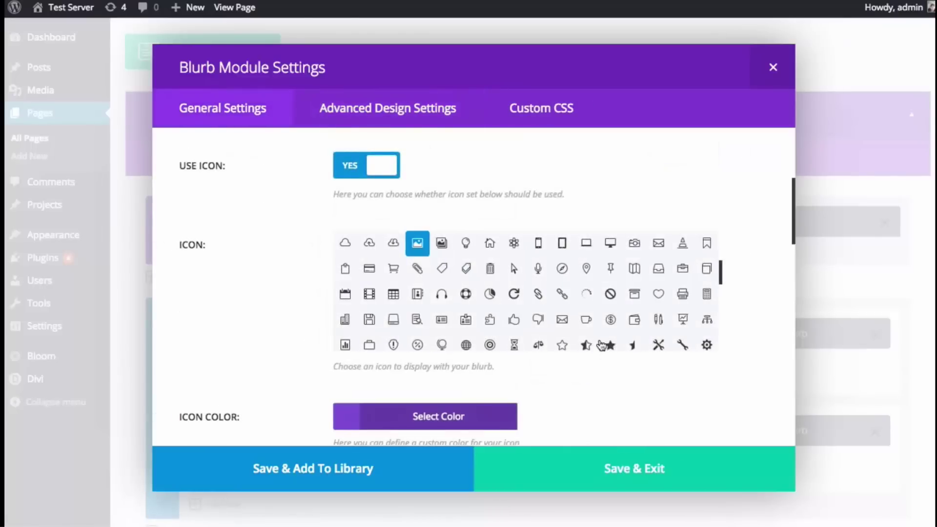
pyautogui.scroll(-5, 765, 322)
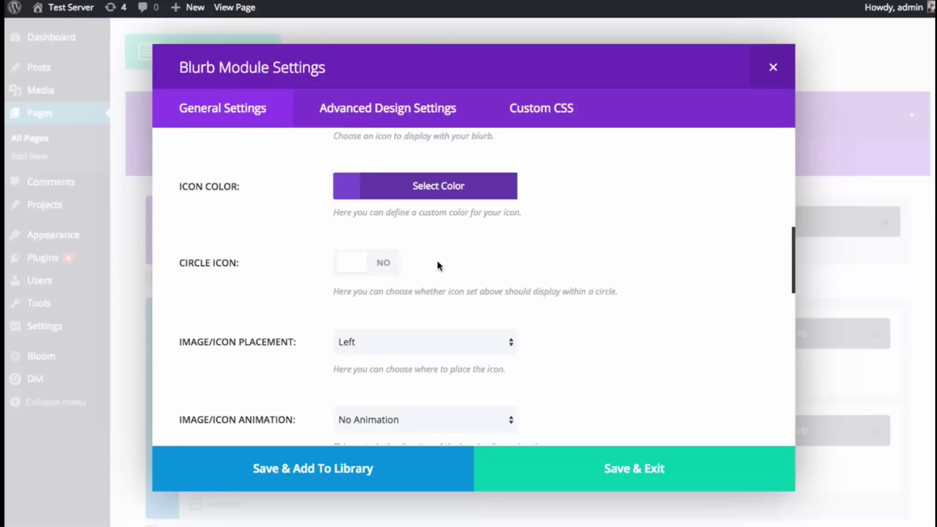
pyautogui.scroll(4, 602, 279)
pyautogui.scroll(-5, 691, 339)
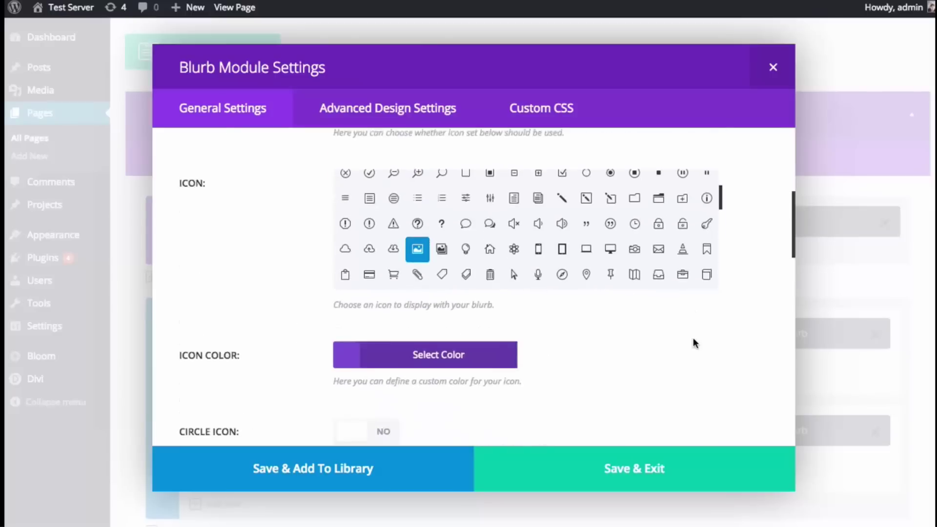
pyautogui.click(433, 321)
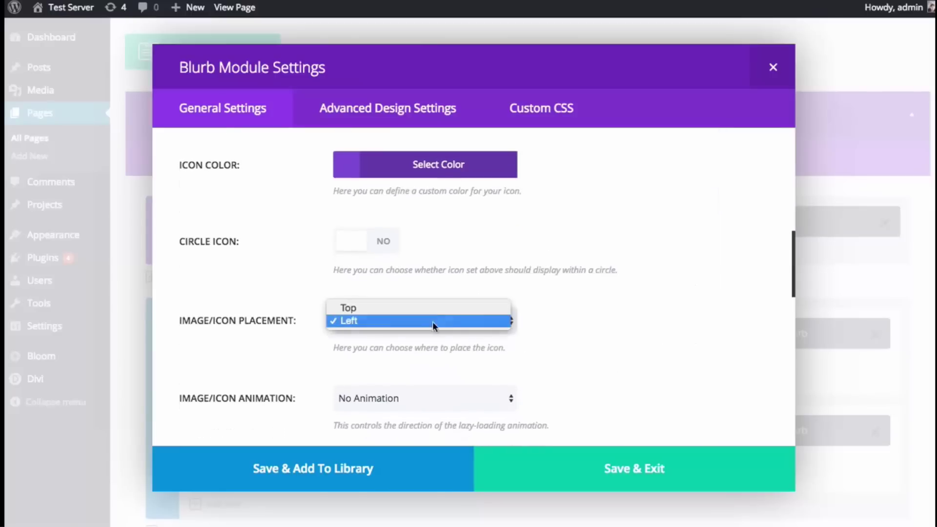
pyautogui.click(455, 309)
# Set the blurb's text orientation to Center
pyautogui.scroll(1, 673, 317)
pyautogui.scroll(-6, 673, 320)
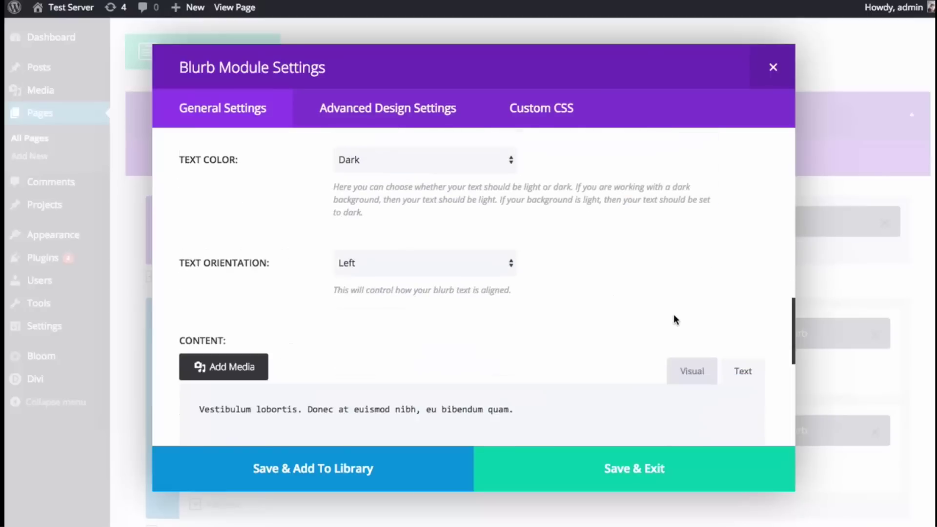
pyautogui.click(405, 266)
pyautogui.click(400, 274)
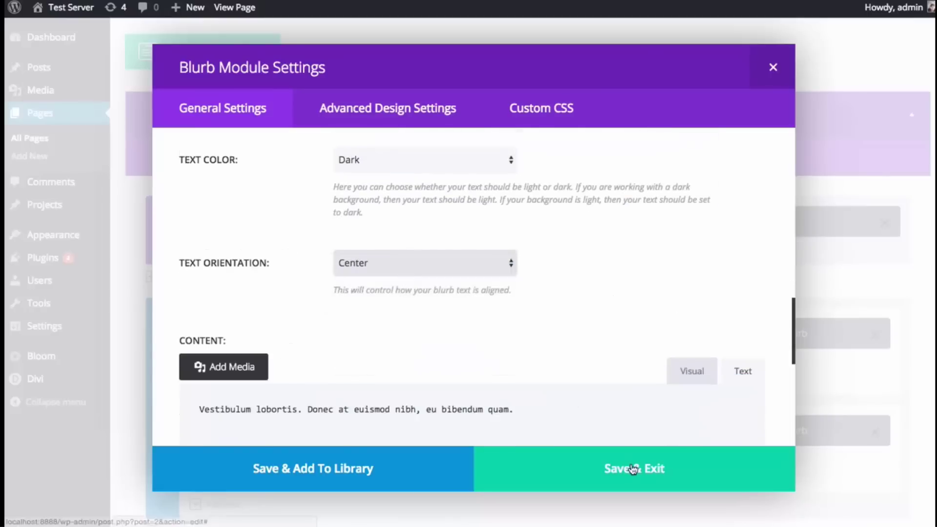
# Save the blurb module's settings and update the page
pyautogui.click(633, 466)
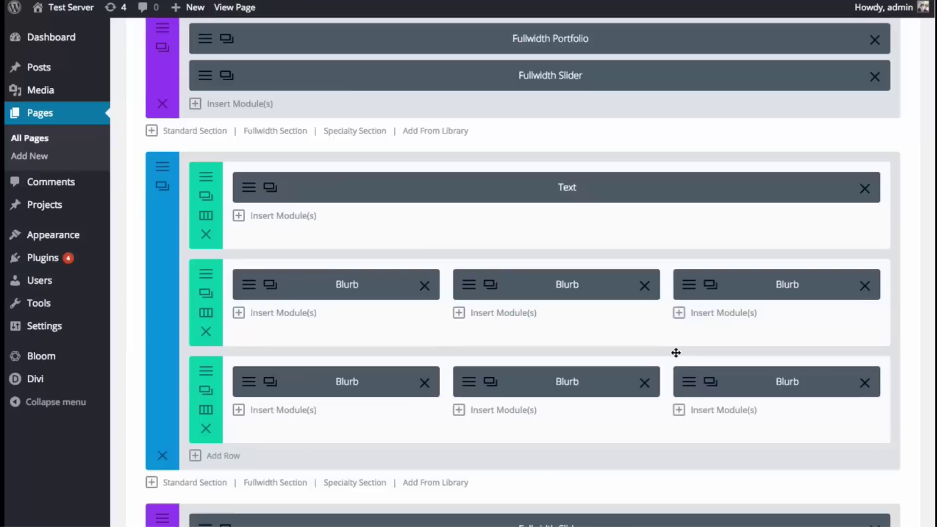
pyautogui.scroll(-9, 675, 351)
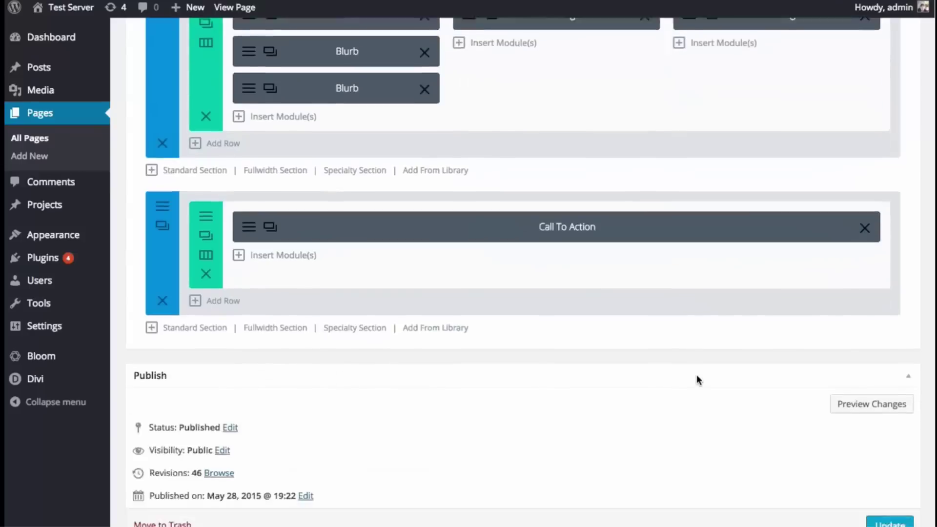
pyautogui.click(889, 397)
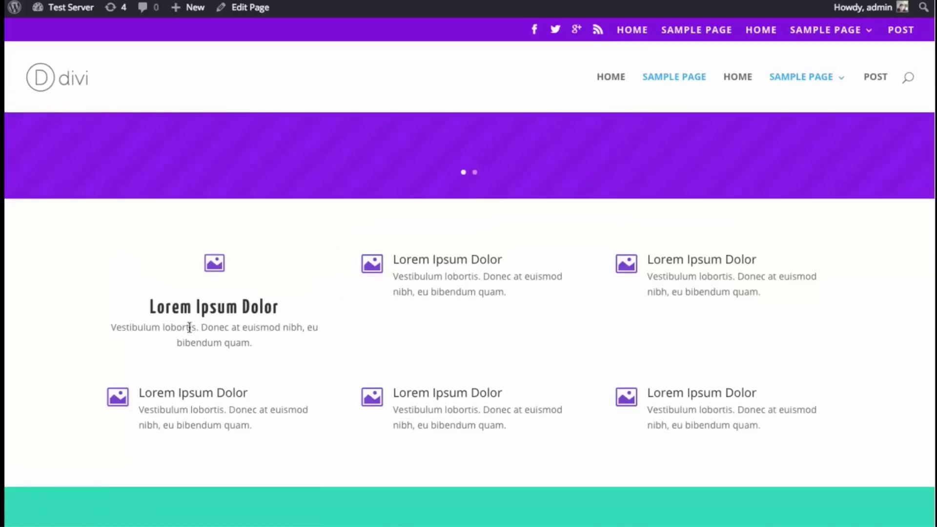
# Inspect the first blurb's header styling on the live page and return to the page's Divi Builder layout
pyautogui.moveTo(149, 306); pyautogui.dragTo(241, 308)
pyautogui.click(245, 323)
pyautogui.moveTo(149, 307); pyautogui.dragTo(277, 306)
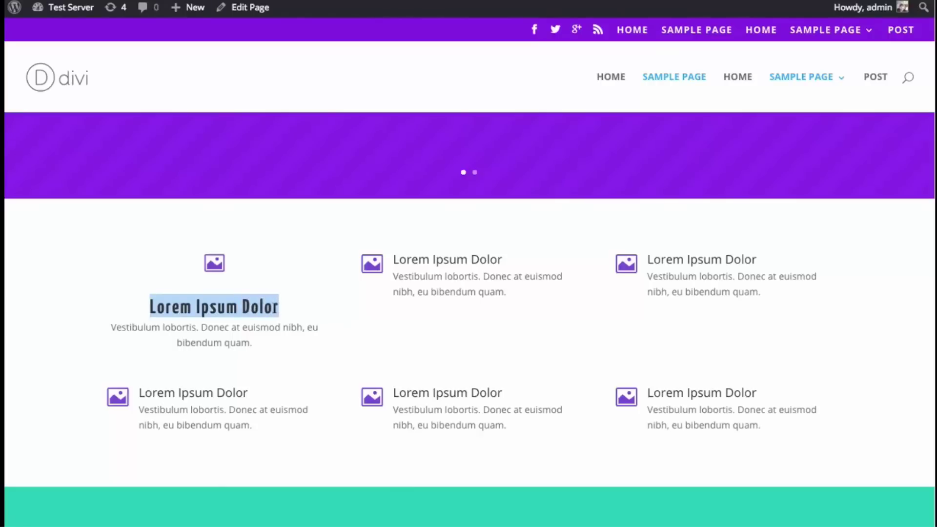
pyautogui.click(151, 306)
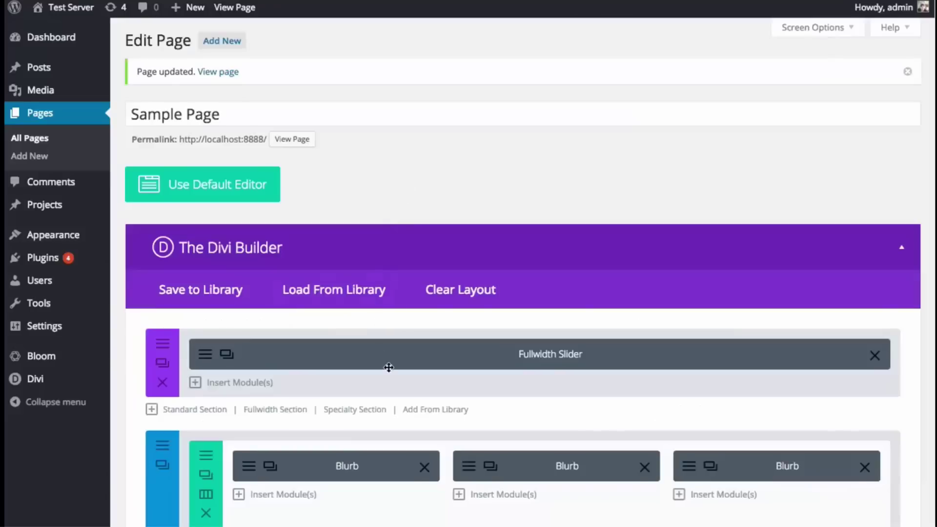
pyautogui.scroll(-1, 387, 366)
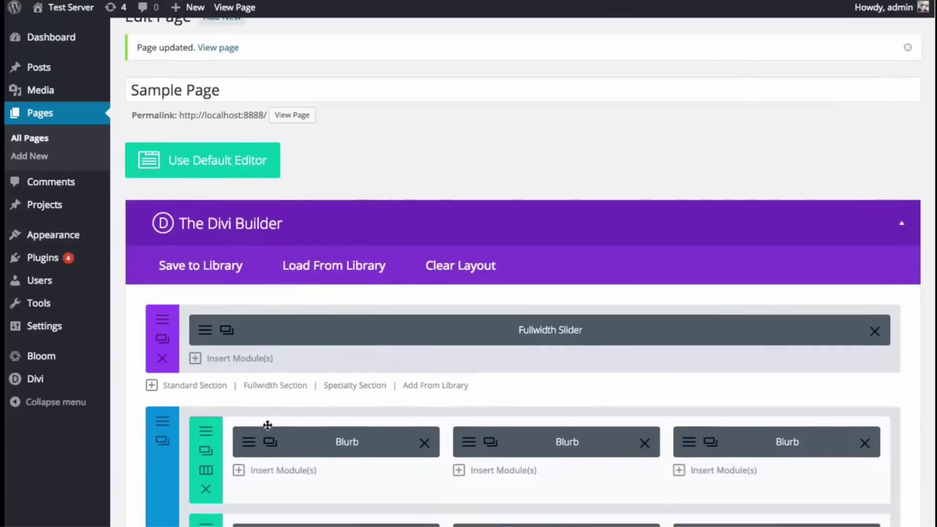
# Set the first blurb's background color to the purple preset in its advanced design settings
pyautogui.click(254, 442)
pyautogui.click(403, 108)
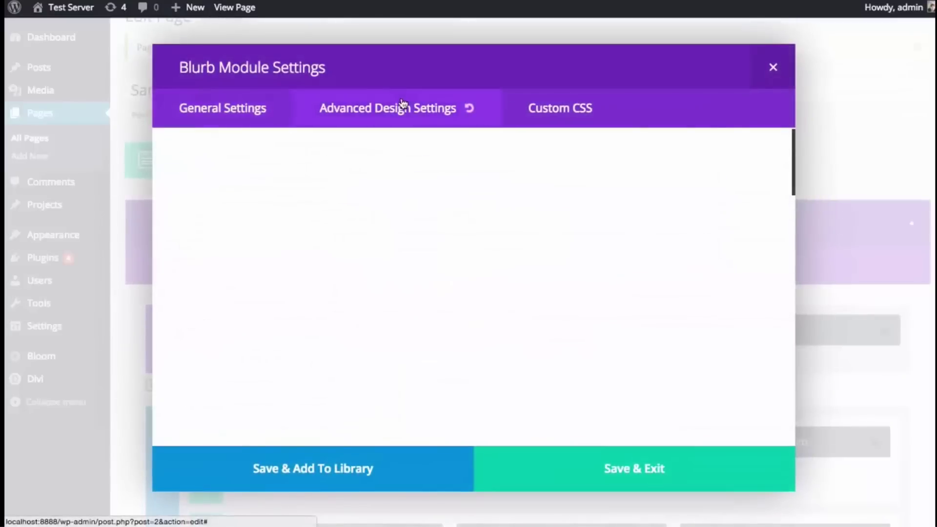
pyautogui.scroll(-10, 767, 226)
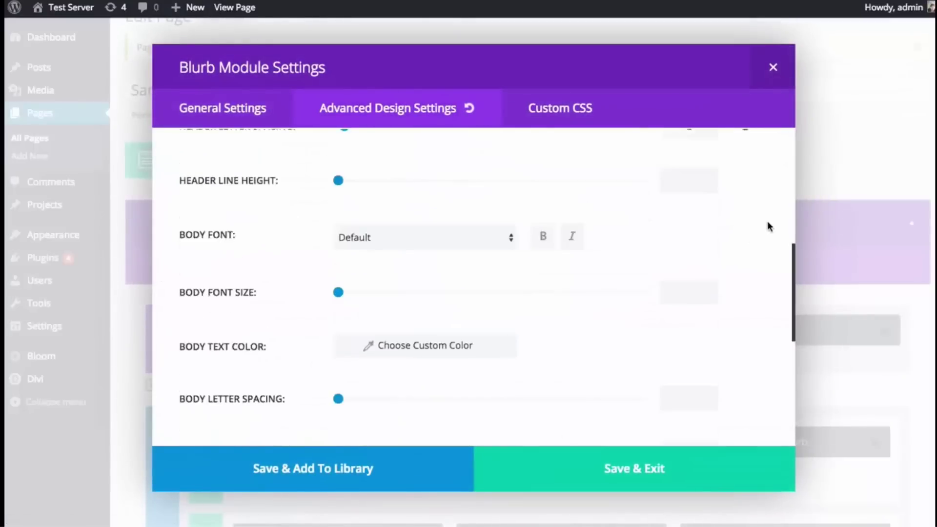
pyautogui.scroll(1, 766, 226)
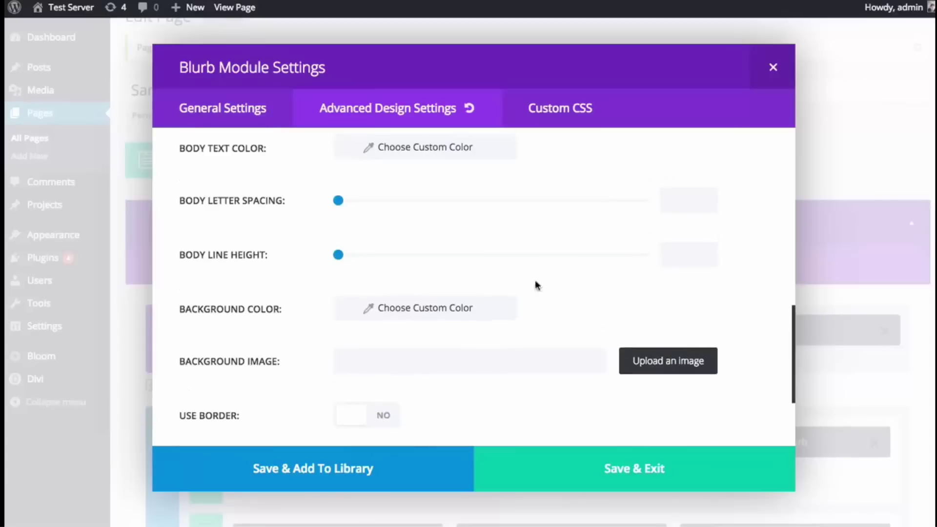
pyautogui.click(495, 296)
pyautogui.scroll(-1, 494, 297)
pyautogui.click(437, 293)
pyautogui.scroll(-8, 439, 290)
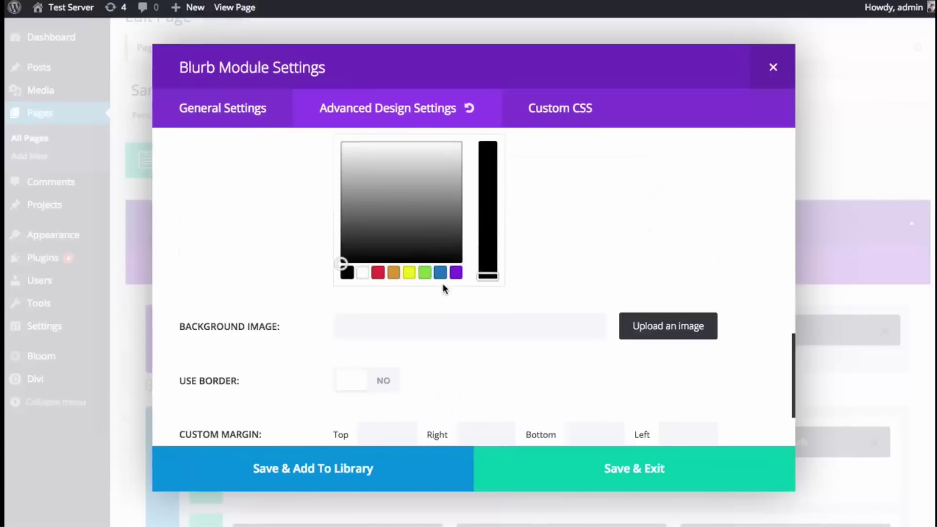
pyautogui.click(455, 274)
pyautogui.scroll(3, 561, 272)
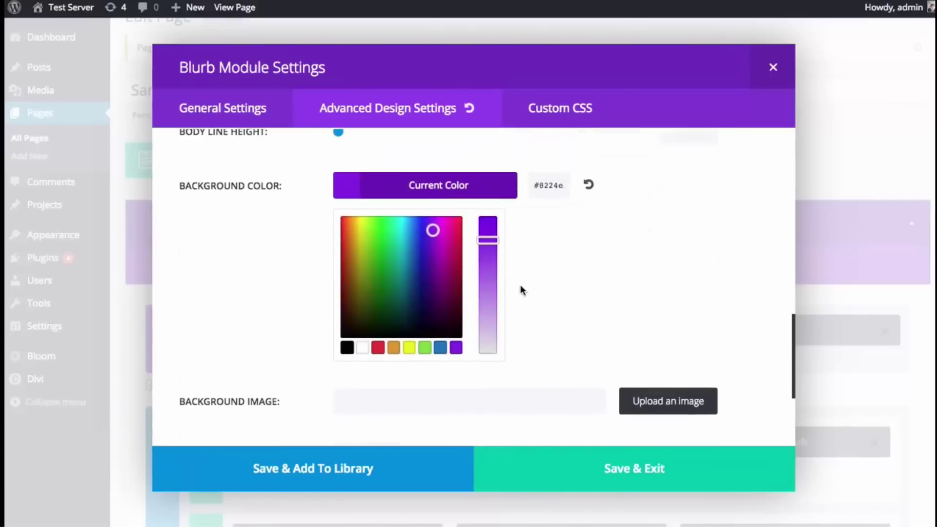
pyautogui.click(457, 196)
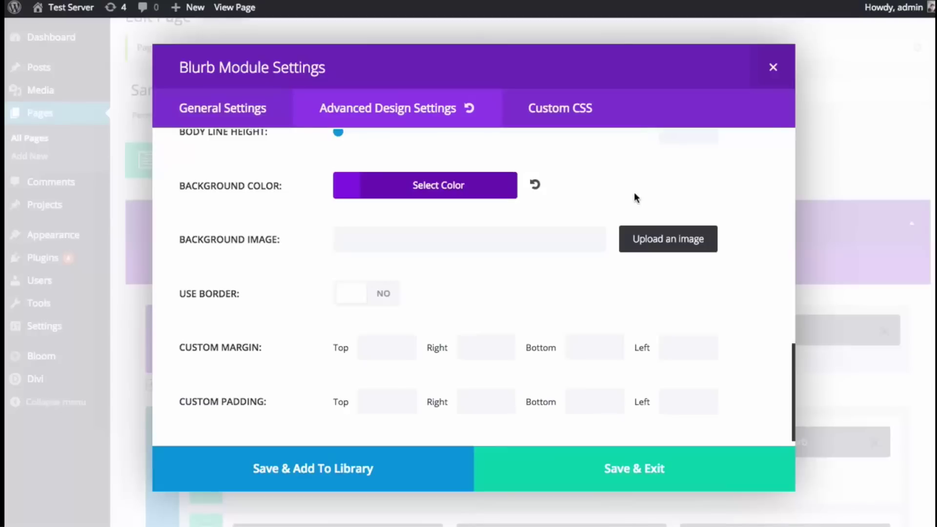
# Review the blurb's header, body text and background options in the advanced design settings
pyautogui.scroll(2, 635, 210)
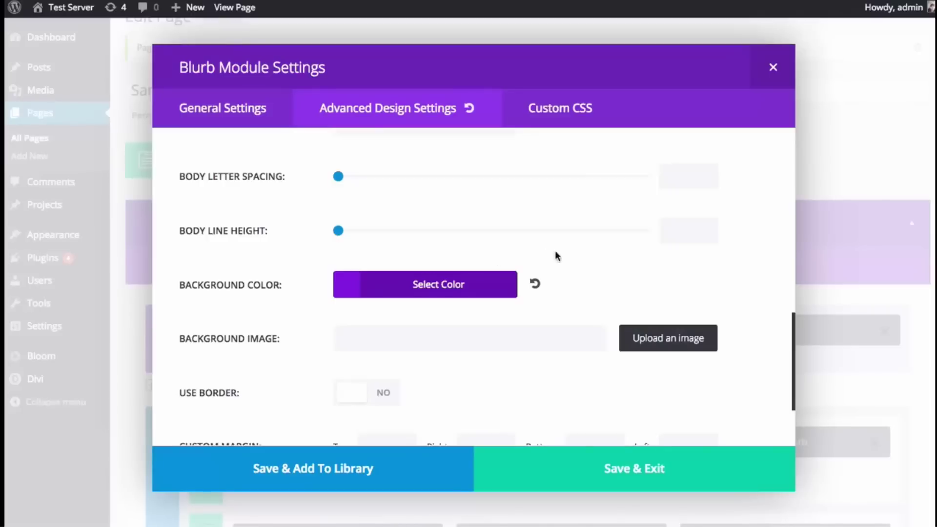
pyautogui.scroll(3, 546, 258)
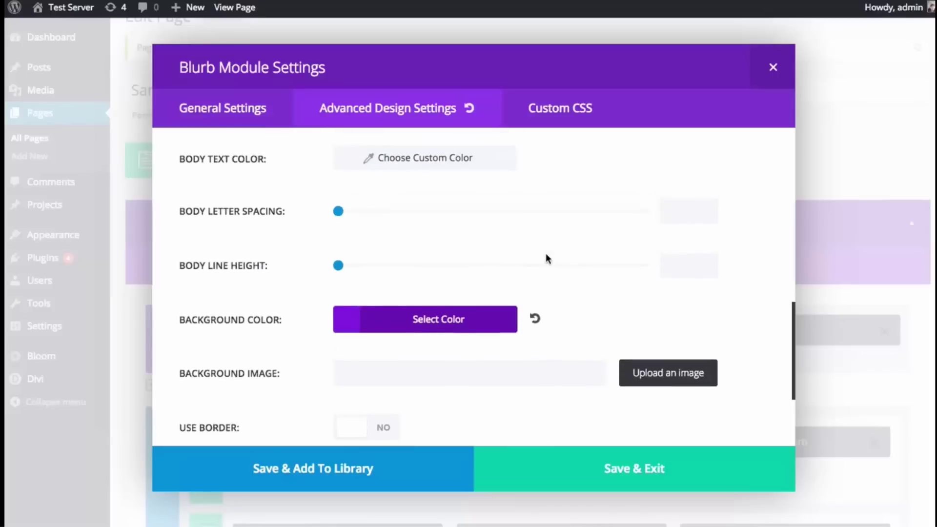
pyautogui.scroll(4, 550, 266)
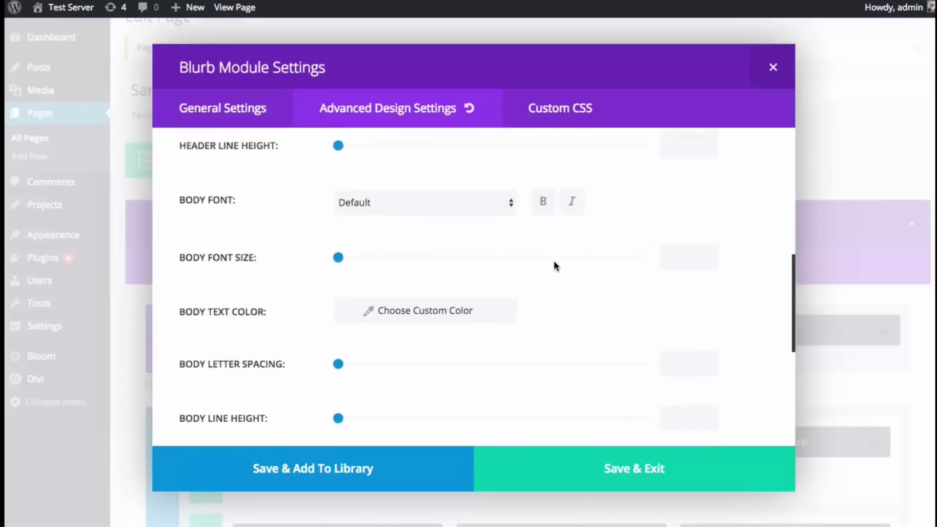
pyautogui.scroll(4, 631, 294)
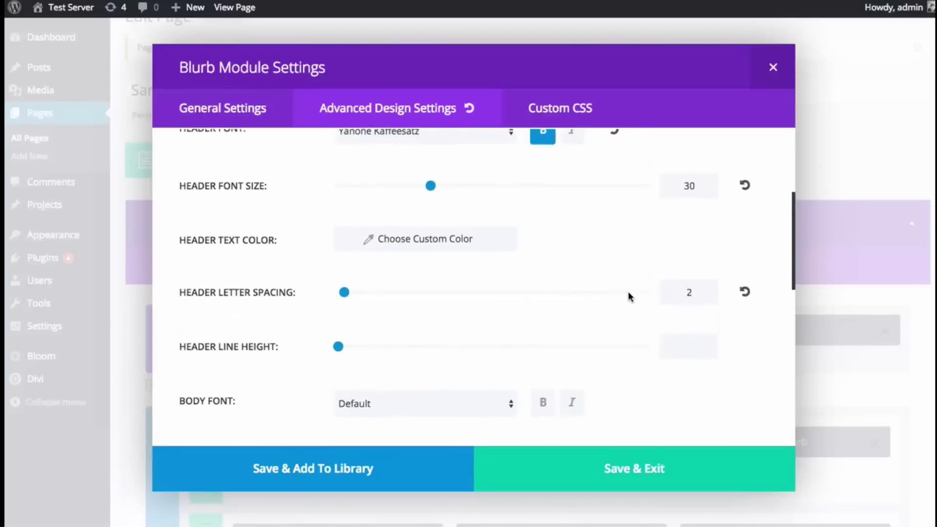
pyautogui.scroll(1, 621, 278)
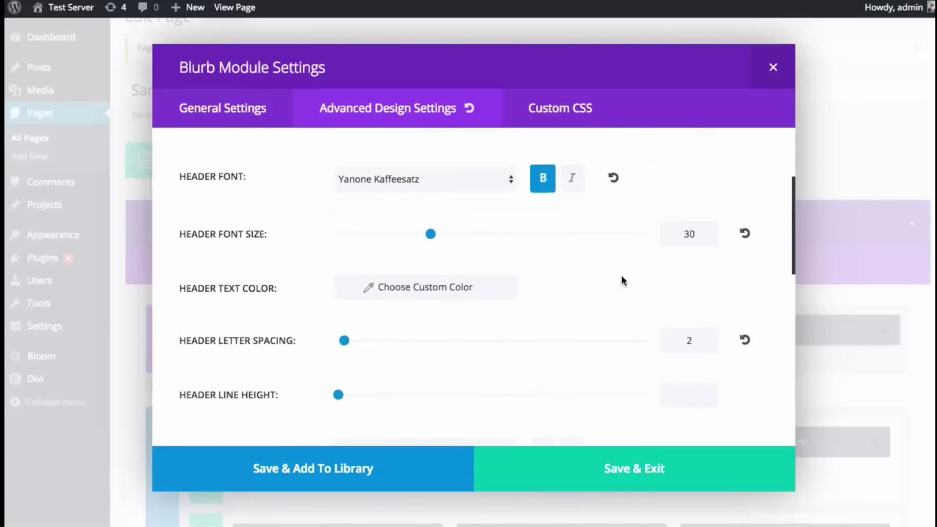
pyautogui.scroll(-5, 625, 273)
pyautogui.scroll(-7, 626, 274)
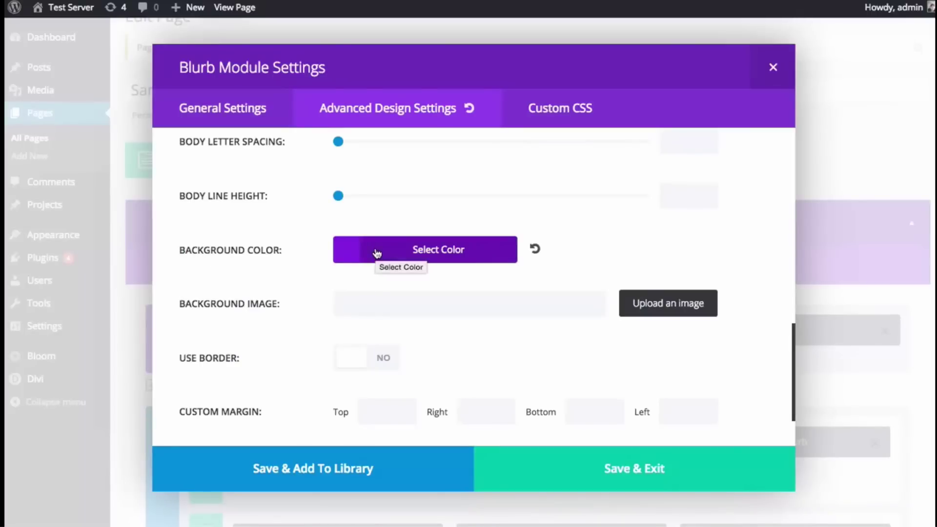
# Save the blurb's new background color and update the page
pyautogui.click(614, 481)
pyautogui.scroll(-10, 637, 433)
pyautogui.scroll(-12, 744, 389)
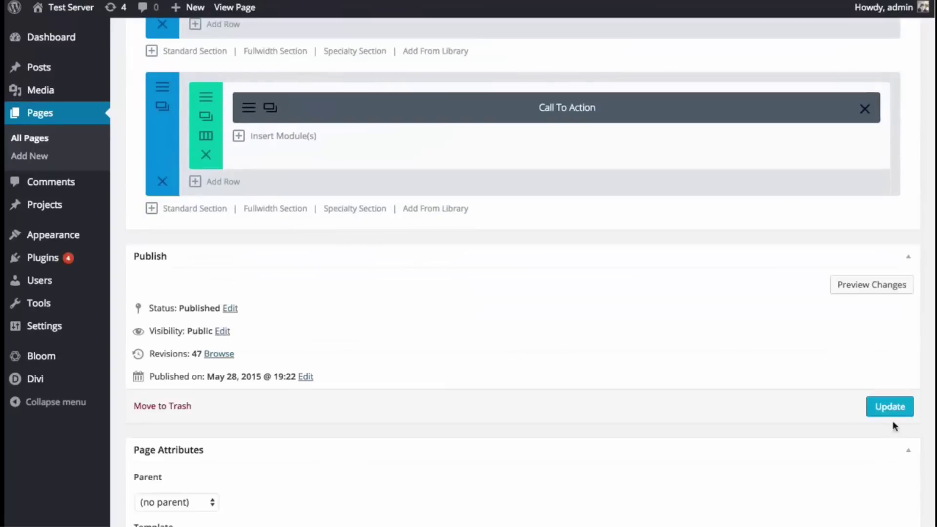
pyautogui.click(896, 409)
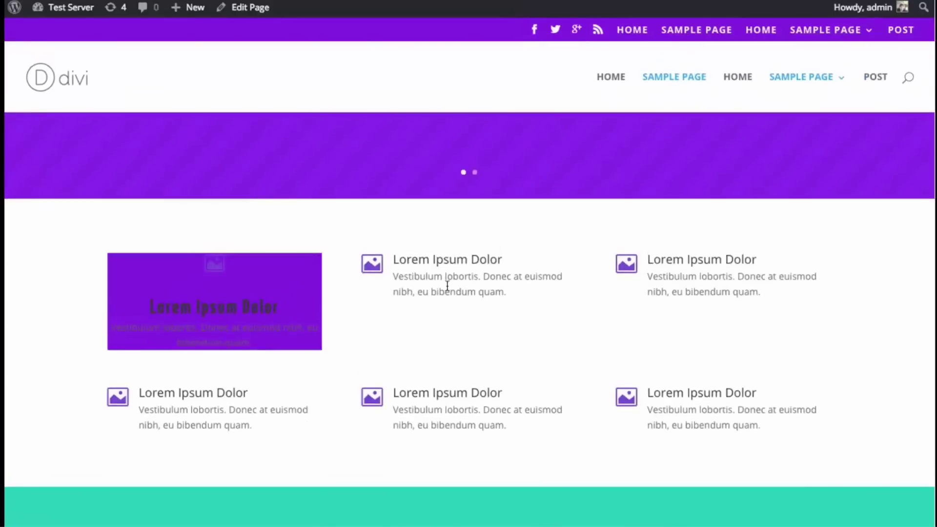
# Check the legibility of the first blurb's title and body text on the live page, and return to the page editor
pyautogui.moveTo(252, 343)
pyautogui.mouseDown()
pyautogui.moveTo(116, 328)
pyautogui.moveTo(252, 343)
pyautogui.mouseUp()
pyautogui.click(114, 325)
pyautogui.click(256, 343)
pyautogui.moveTo(278, 307); pyautogui.dragTo(152, 310)
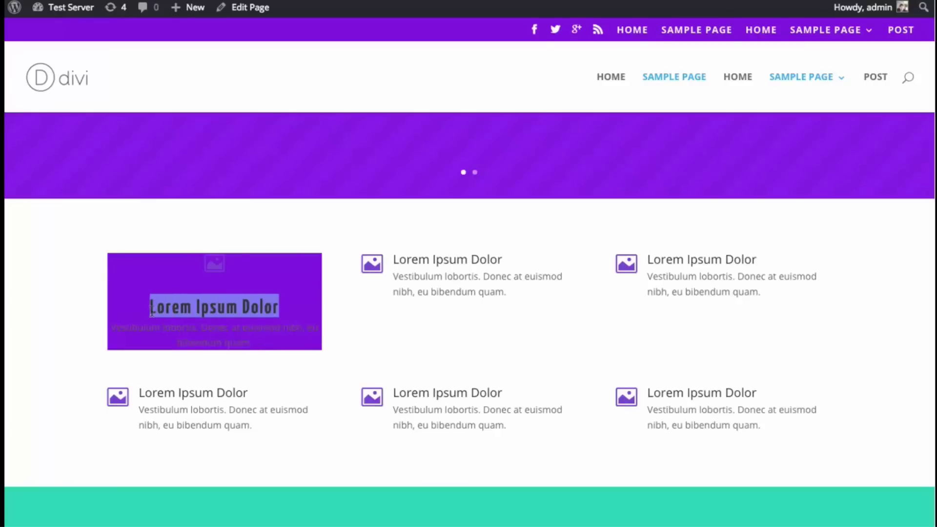
pyautogui.click(173, 270)
pyautogui.moveTo(112, 329); pyautogui.dragTo(259, 336)
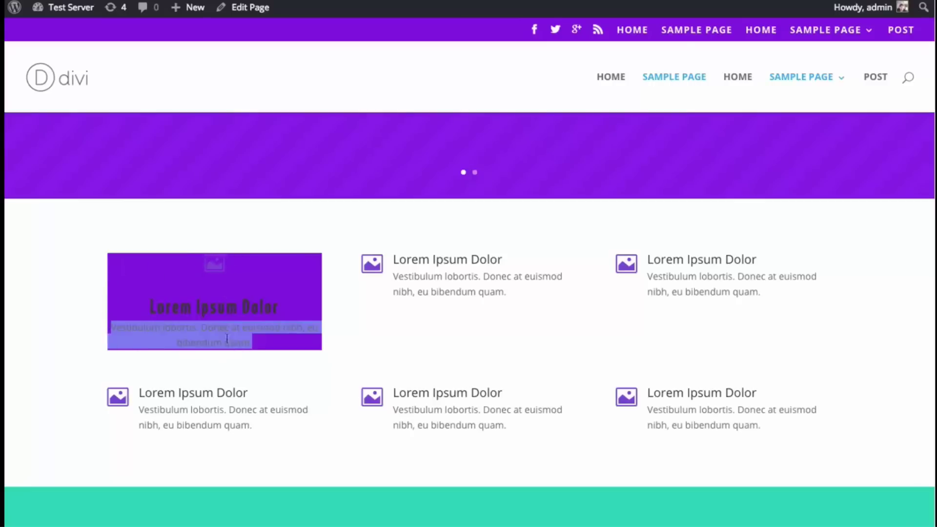
pyautogui.click(262, 368)
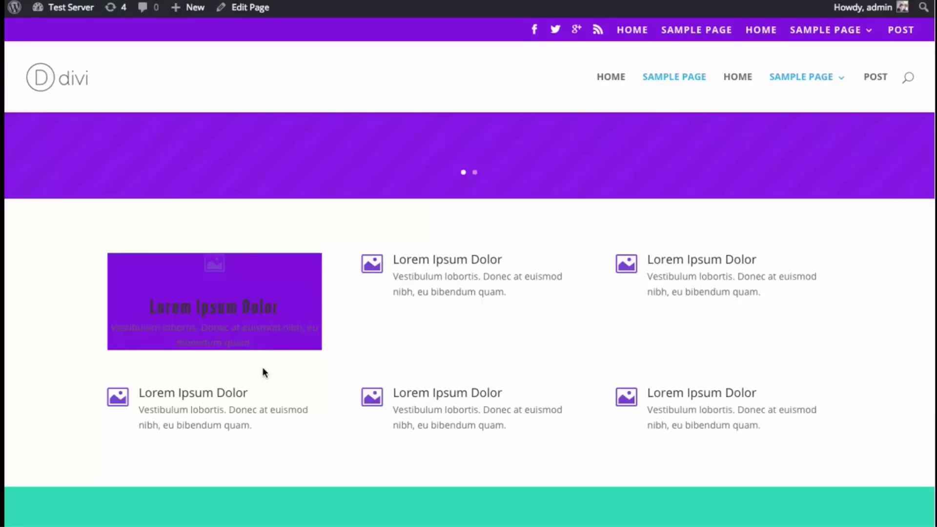
pyautogui.click(142, 1)
# Set the first blurb's header text color to white in its advanced design settings
pyautogui.scroll(-4, 256, 372)
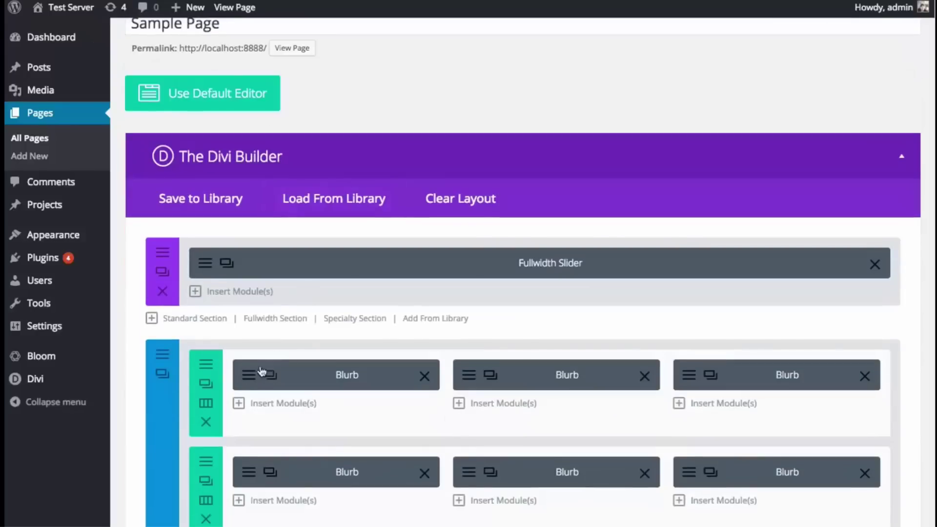
pyautogui.click(268, 369)
pyautogui.click(386, 121)
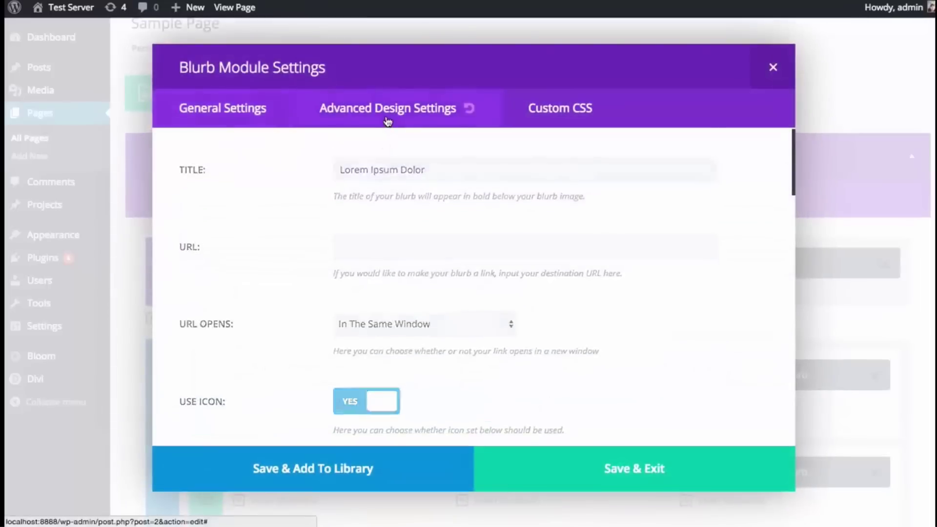
pyautogui.scroll(-4, 722, 236)
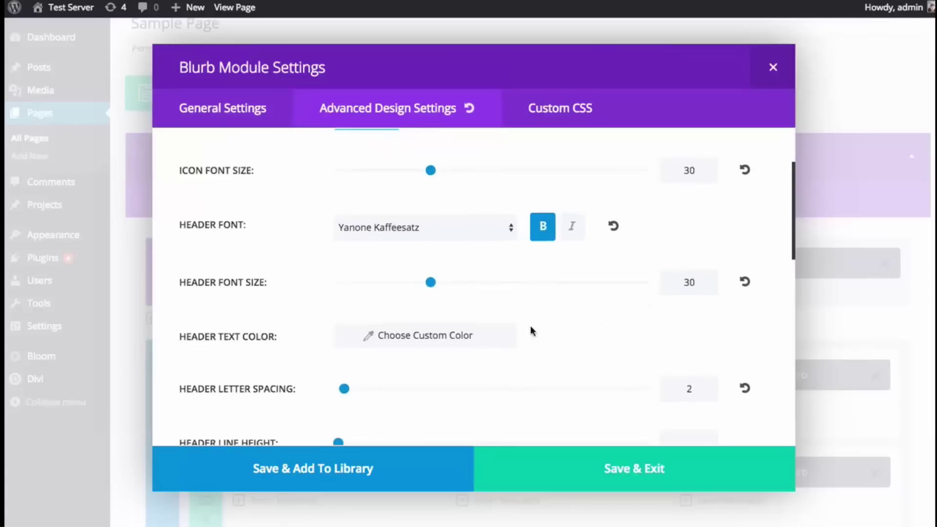
pyautogui.click(429, 335)
pyautogui.scroll(-1, 431, 334)
pyautogui.click(433, 318)
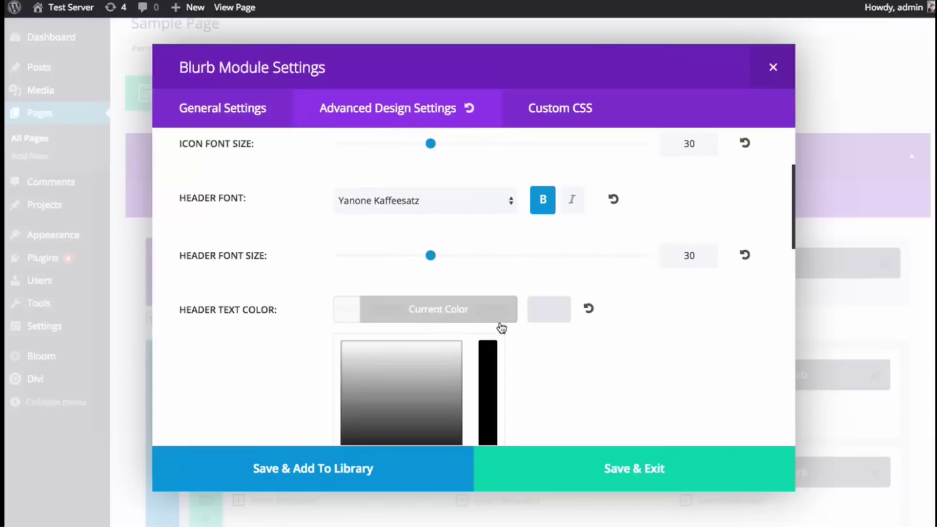
pyautogui.scroll(-1, 497, 327)
pyautogui.click(362, 442)
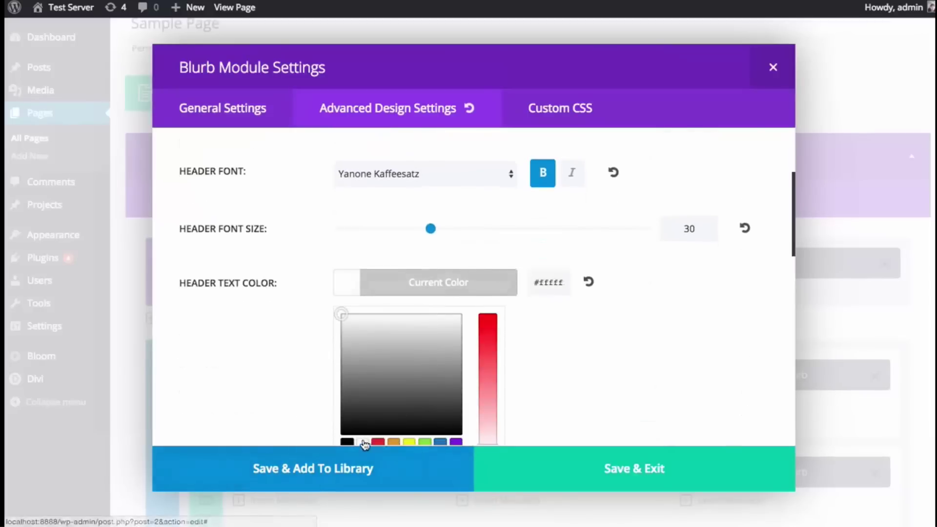
pyautogui.click(453, 276)
# Set the blurb's body text color to white
pyautogui.scroll(-4, 483, 283)
pyautogui.click(416, 353)
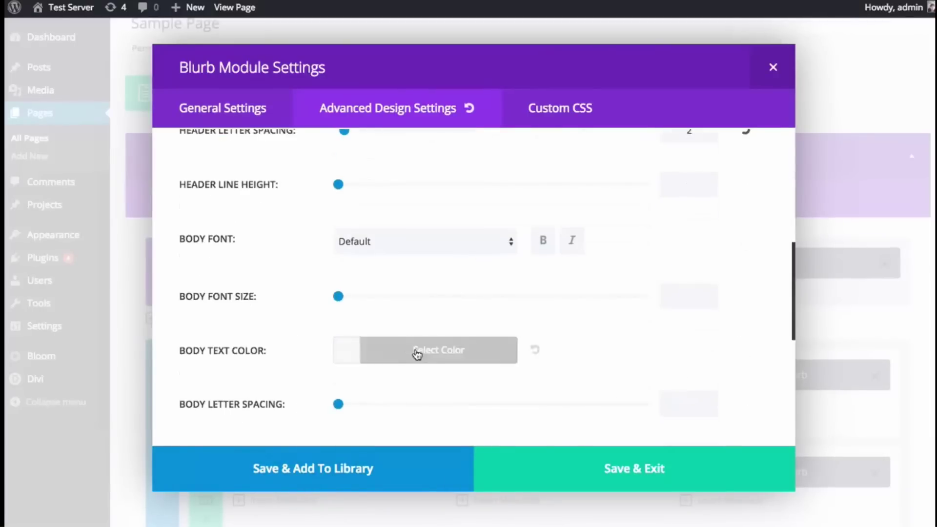
pyautogui.scroll(-2, 415, 353)
pyautogui.click(431, 298)
pyautogui.scroll(-4, 425, 341)
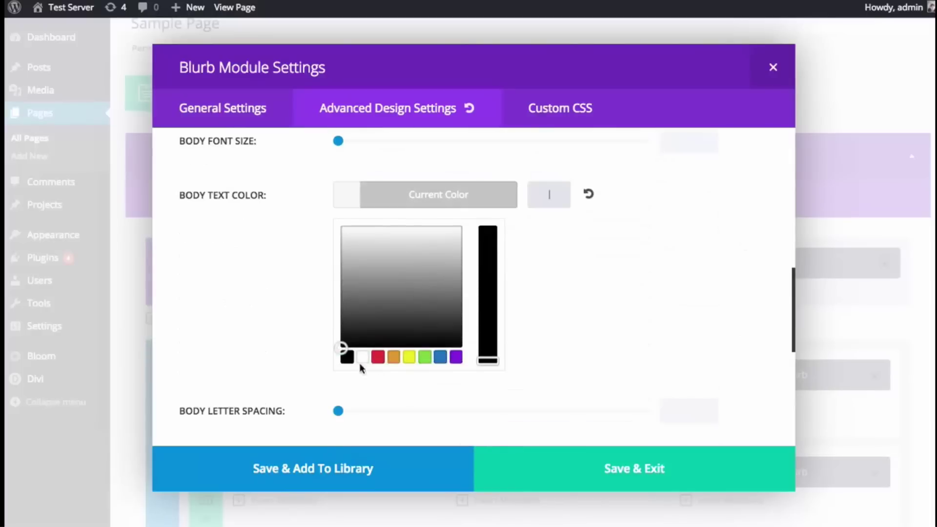
pyautogui.click(432, 206)
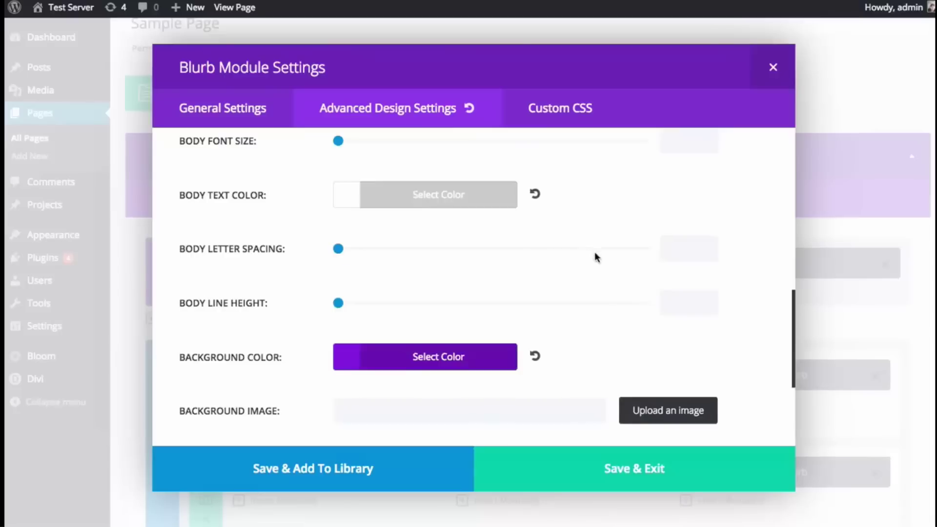
# Set the blurb's custom padding to 100 on the top, right, bottom and left
pyautogui.scroll(-5, 593, 263)
pyautogui.click(390, 392)
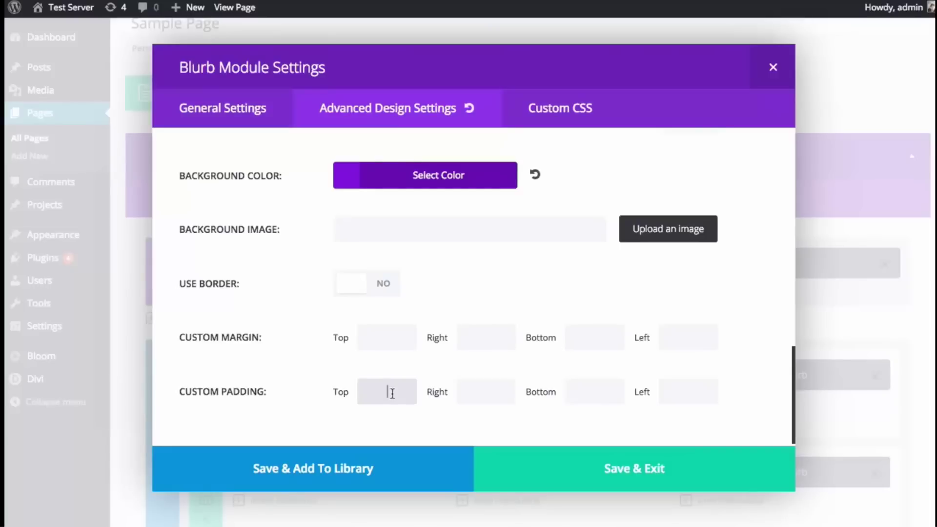
pyautogui.write('100')
pyautogui.doubleClick(385, 392)
pyautogui.hotkey('ctrl', 'c')
pyautogui.click(469, 393)
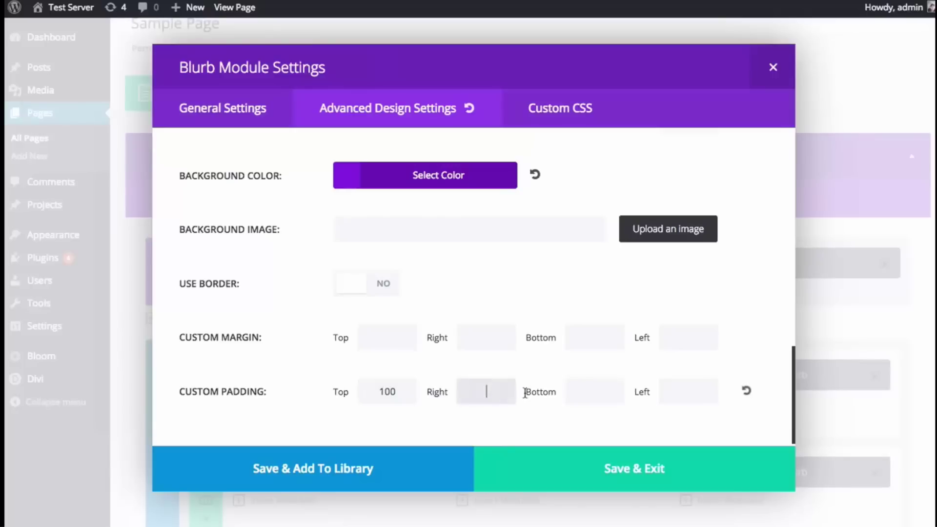
pyautogui.hotkey('ctrl', 'v')
pyautogui.click(616, 390)
pyautogui.hotkey('ctrl', 'v')
pyautogui.click(666, 390)
pyautogui.hotkey('ctrl', 'v')
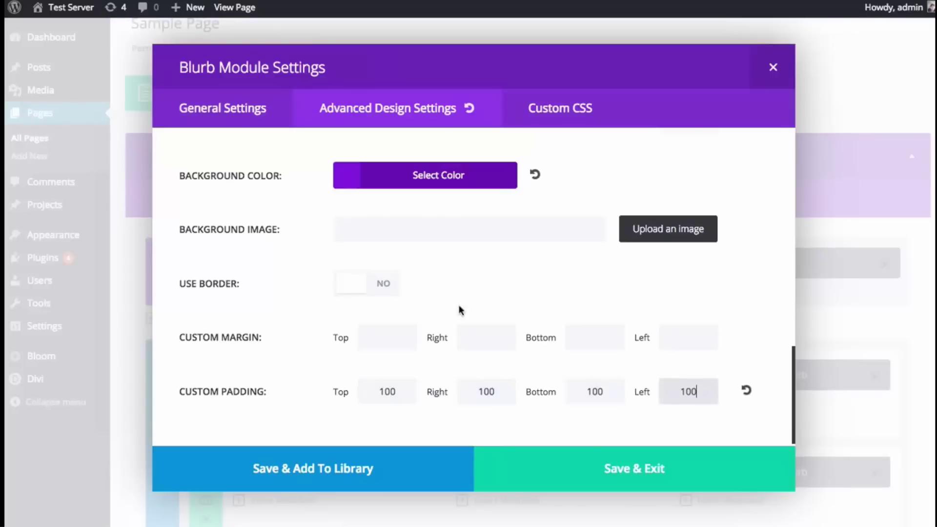
# Set the blurb's icon color to white in its general settings
pyautogui.click(220, 107)
pyautogui.scroll(5, 536, 274)
pyautogui.scroll(8, 537, 274)
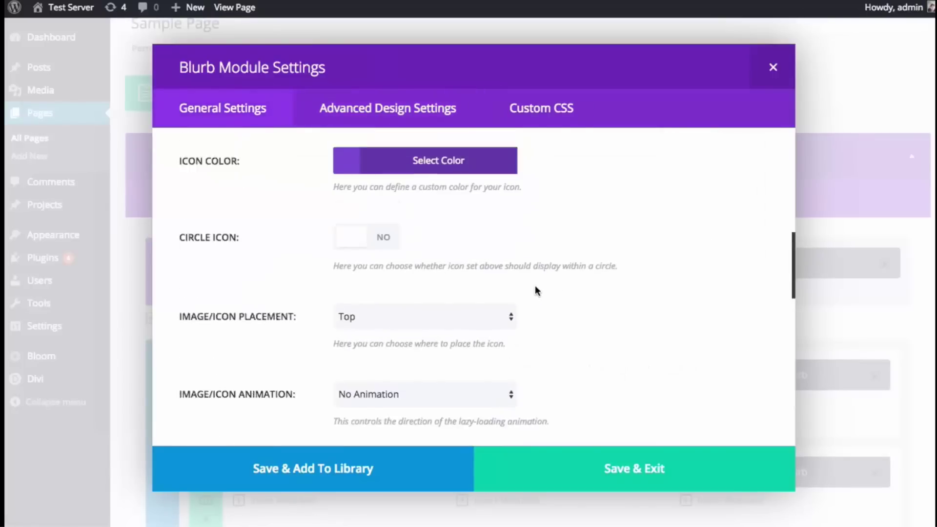
pyautogui.click(490, 308)
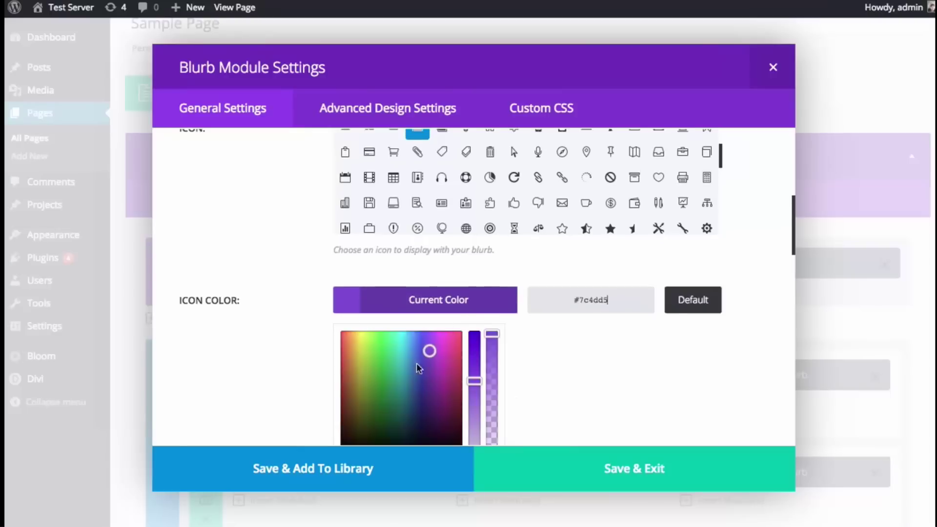
pyautogui.scroll(-2, 507, 234)
pyautogui.click(511, 208)
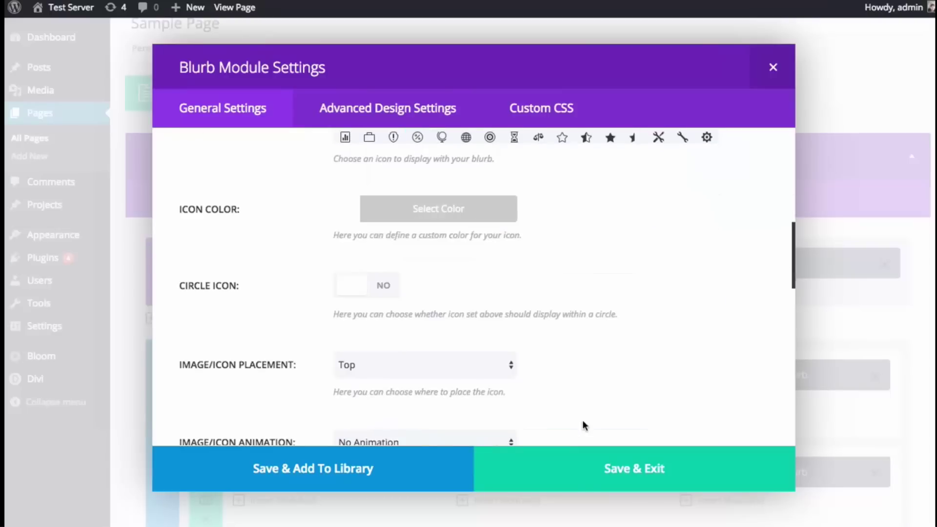
# Save the blurb's color and padding changes and update the page
pyautogui.click(588, 451)
pyautogui.scroll(-4, 602, 420)
pyautogui.scroll(-10, 663, 402)
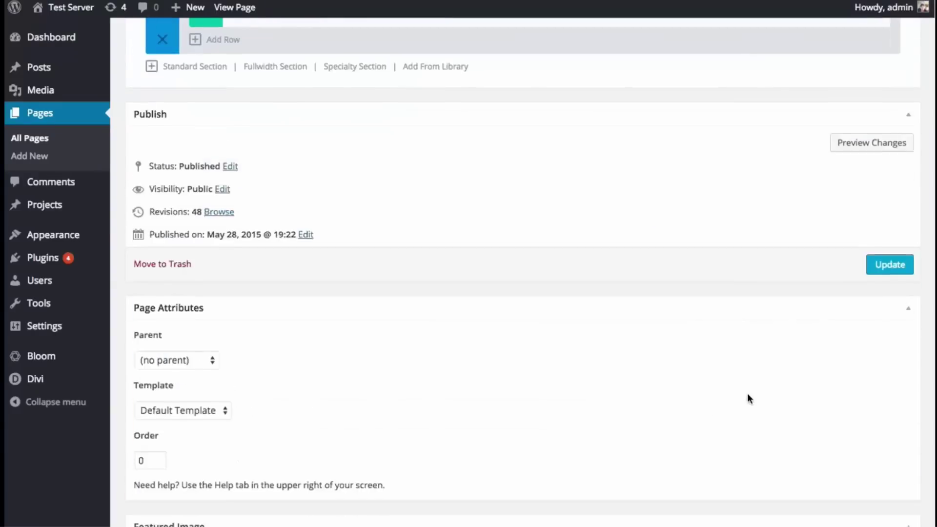
pyautogui.click(889, 119)
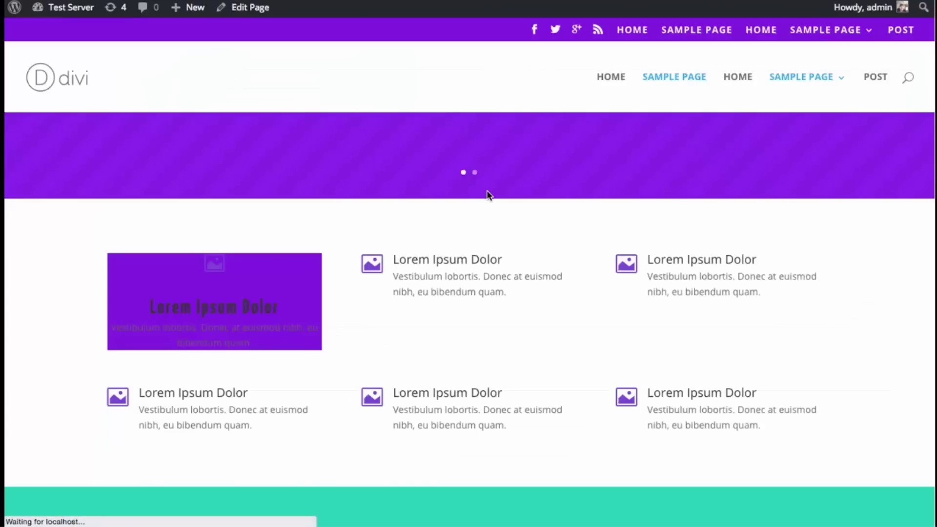
# Examine the first blurb's colors and padding on the live page
pyautogui.scroll(-5, 487, 195)
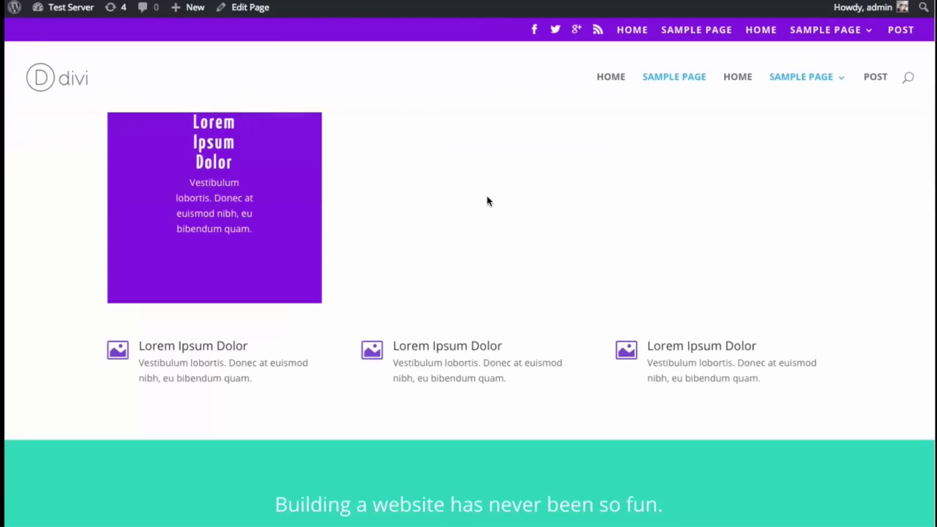
pyautogui.scroll(2, 493, 210)
pyautogui.scroll(3, 493, 219)
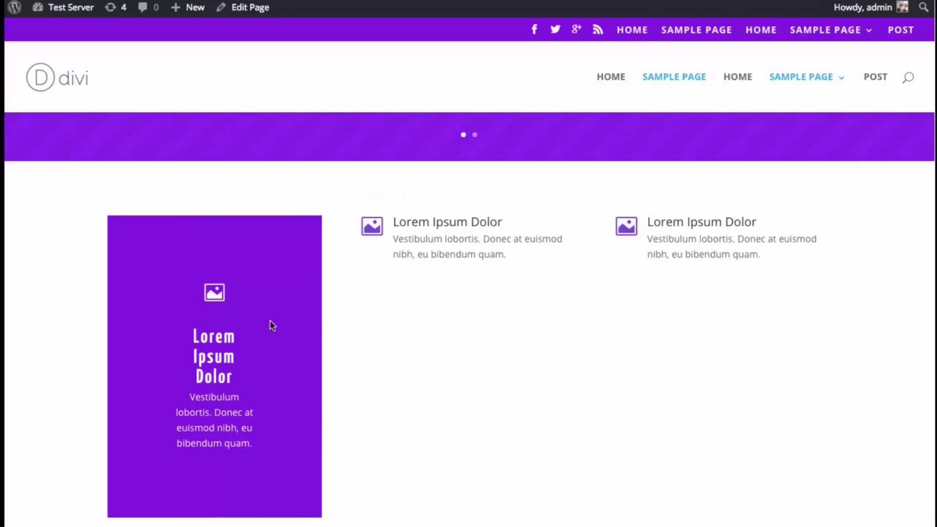
# Return to the page editor and delete the second and third blurbs from the first blurb row
pyautogui.scroll(-2, 263, 326)
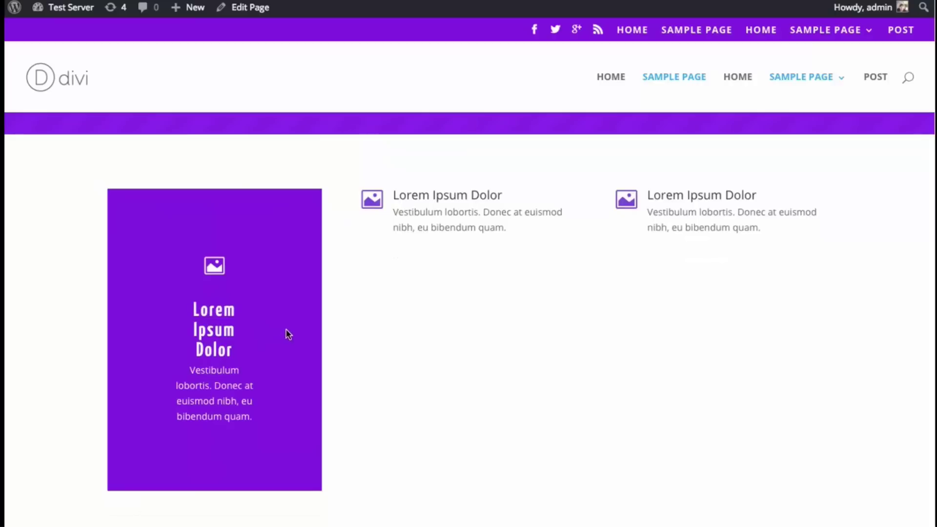
pyautogui.scroll(-1, 286, 332)
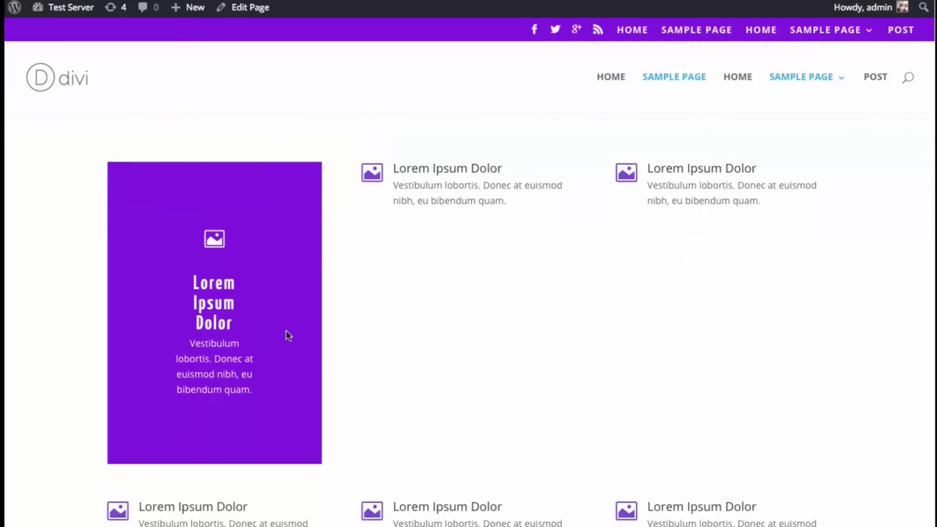
pyautogui.scroll(-1, 288, 335)
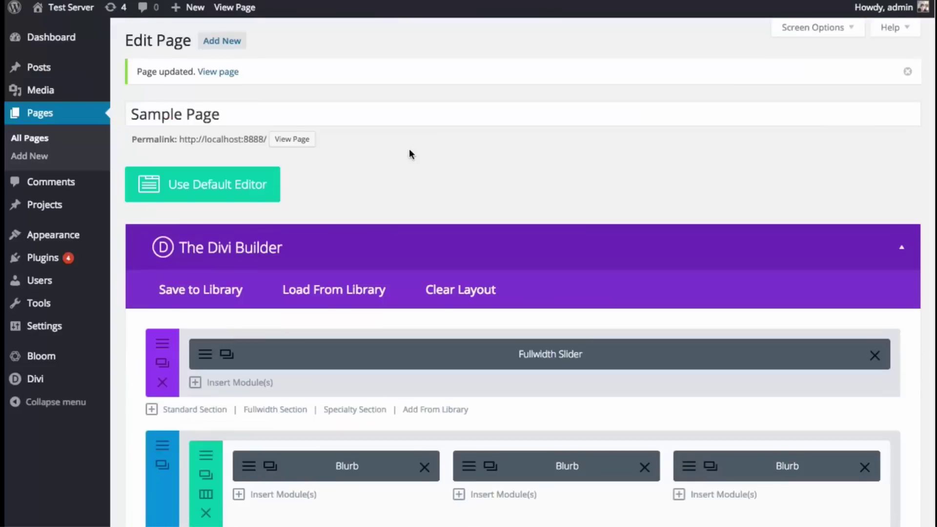
pyautogui.scroll(-3, 410, 152)
pyautogui.scroll(-1, 570, 371)
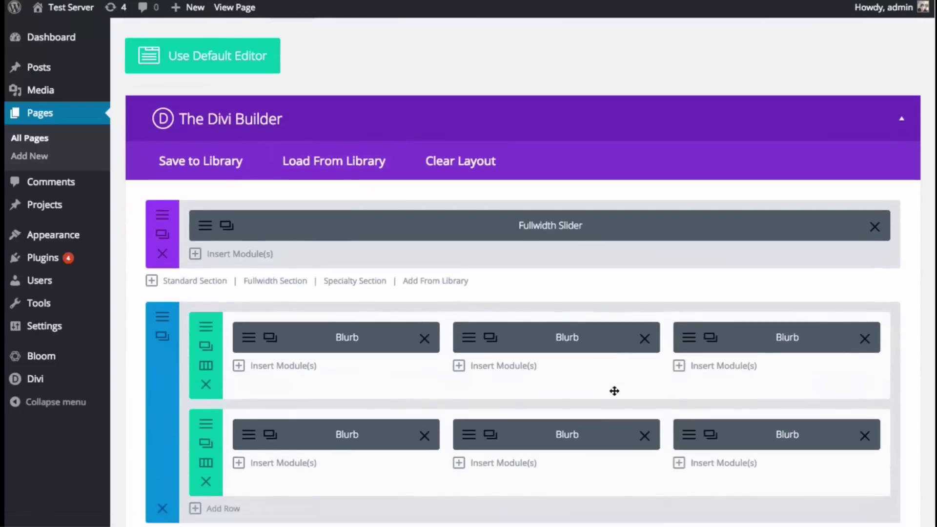
pyautogui.click(644, 338)
pyautogui.click(864, 338)
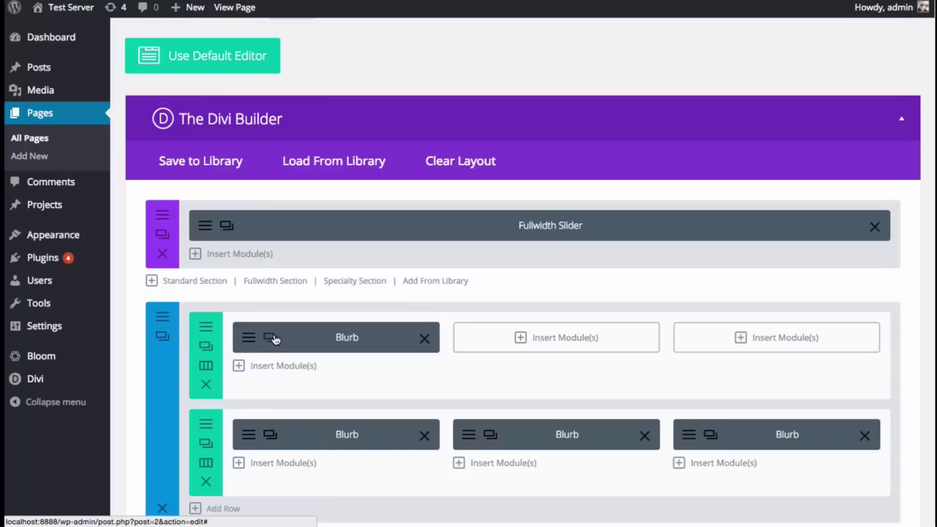
pyautogui.click(270, 337)
pyautogui.click(431, 373)
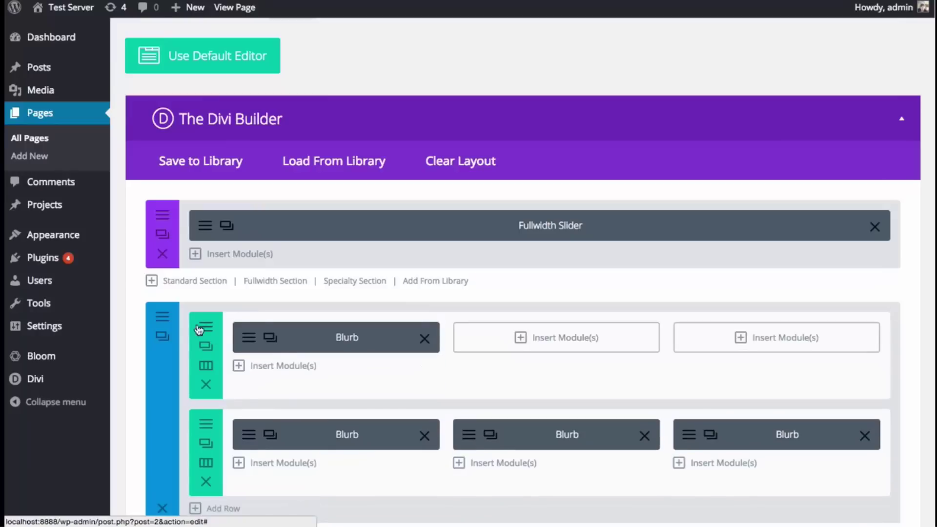
# Set the first blurb's custom padding to 70 on the top, right, bottom and left, and save the module
pyautogui.click(249, 338)
pyautogui.click(456, 117)
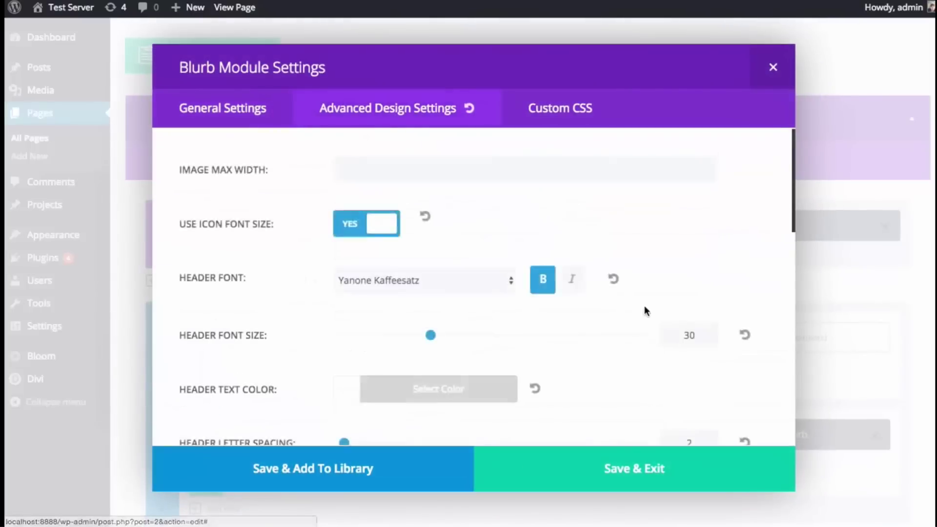
pyautogui.scroll(-6, 637, 306)
pyautogui.scroll(-7, 628, 309)
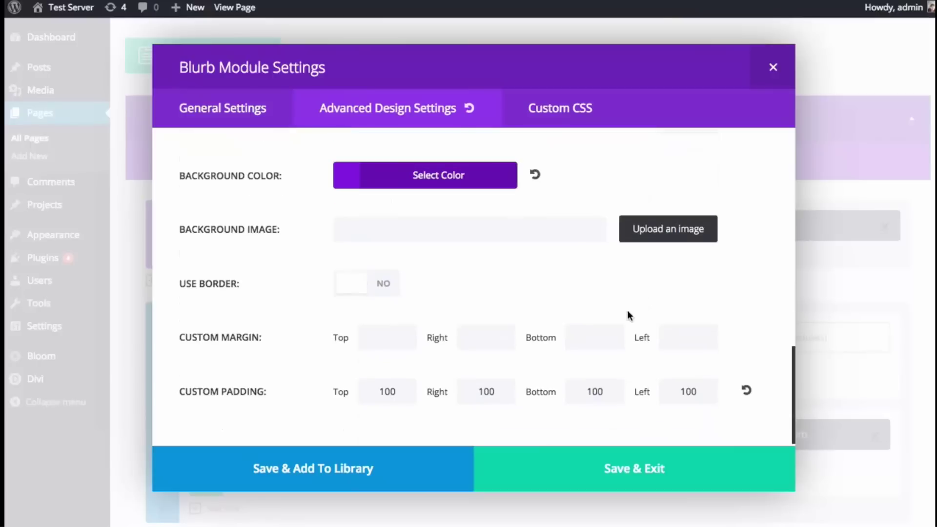
pyautogui.doubleClick(400, 393)
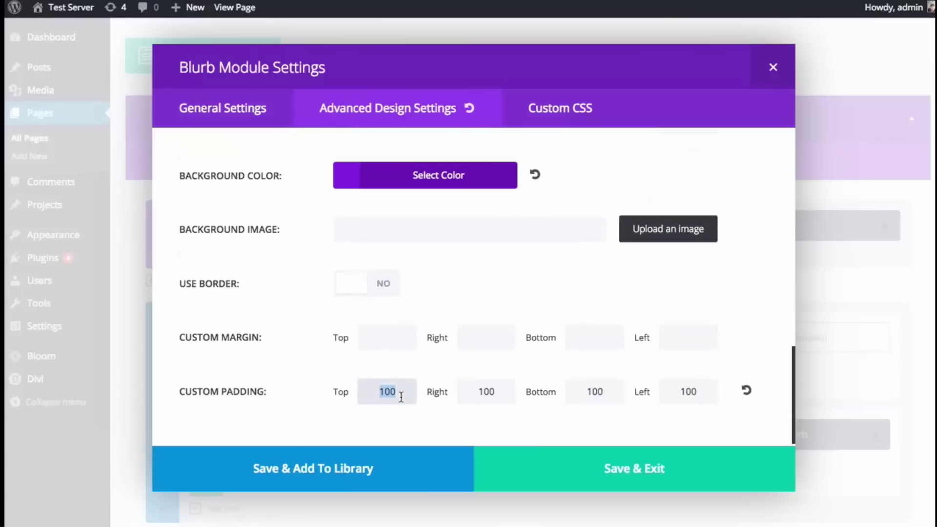
pyautogui.write('70')
pyautogui.doubleClick(488, 393)
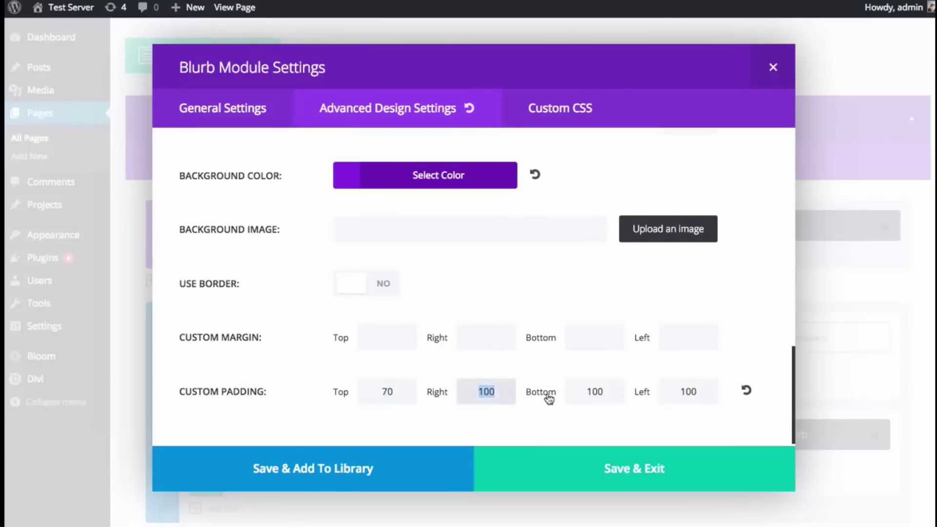
pyautogui.write('70')
pyautogui.doubleClick(594, 391)
pyautogui.write('70')
pyautogui.doubleClick(687, 391)
pyautogui.write('70')
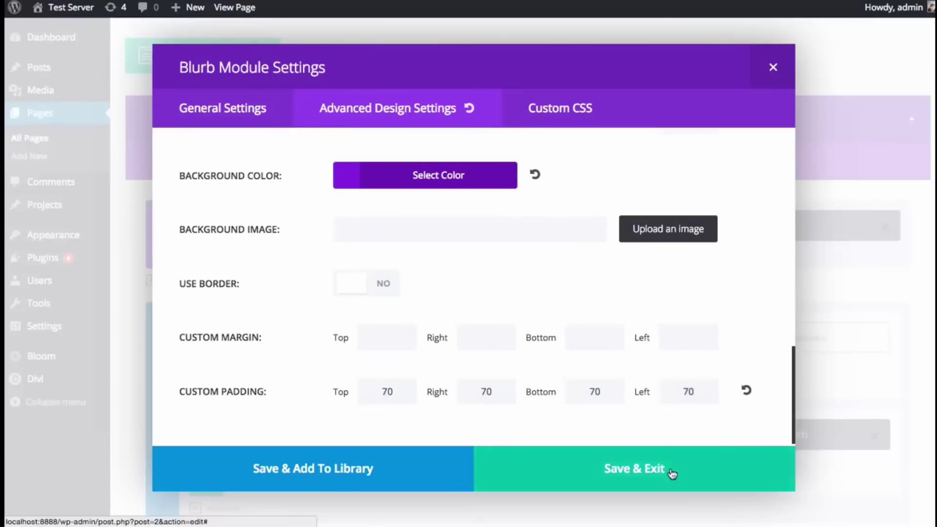
pyautogui.click(672, 473)
# Duplicate the first blurb twice and move the copies into the row's empty second and third columns
pyautogui.click(269, 337)
pyautogui.click(269, 337)
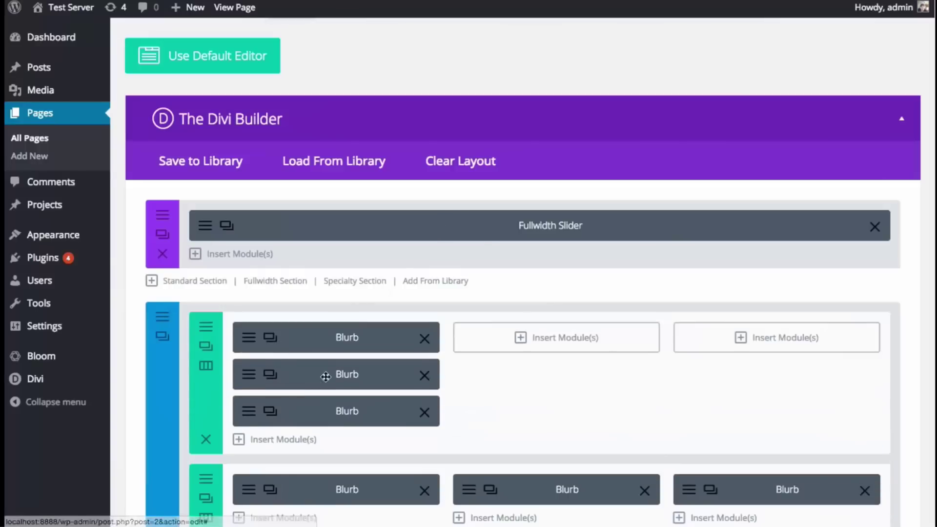
pyautogui.moveTo(325, 376); pyautogui.dragTo(488, 341)
pyautogui.moveTo(341, 379); pyautogui.dragTo(732, 340)
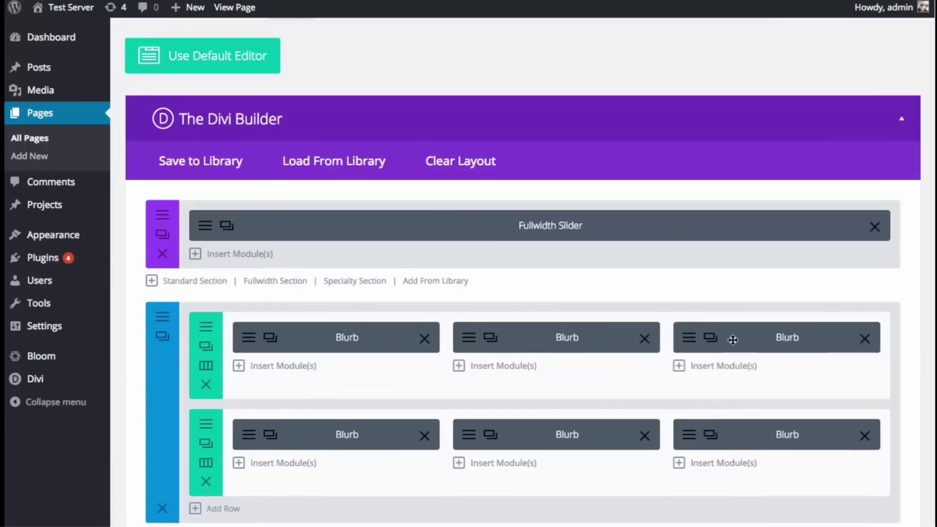
# Set the second blurb's background color to the preset blue in its advanced design settings and save the module
pyautogui.click(469, 339)
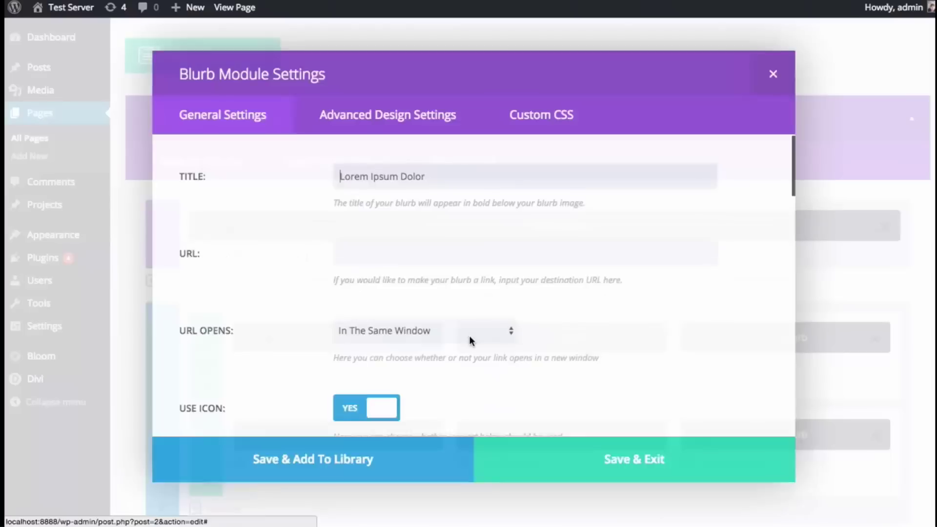
pyautogui.click(375, 114)
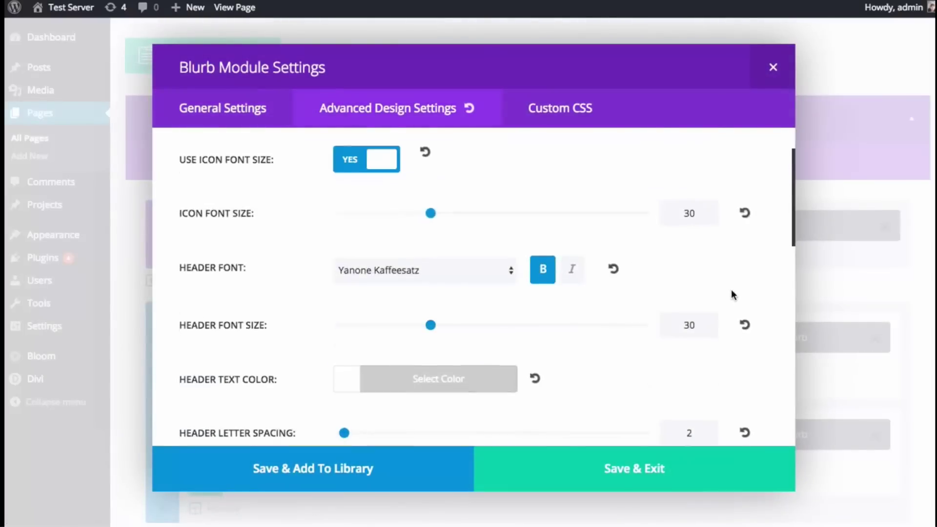
pyautogui.scroll(-10, 731, 294)
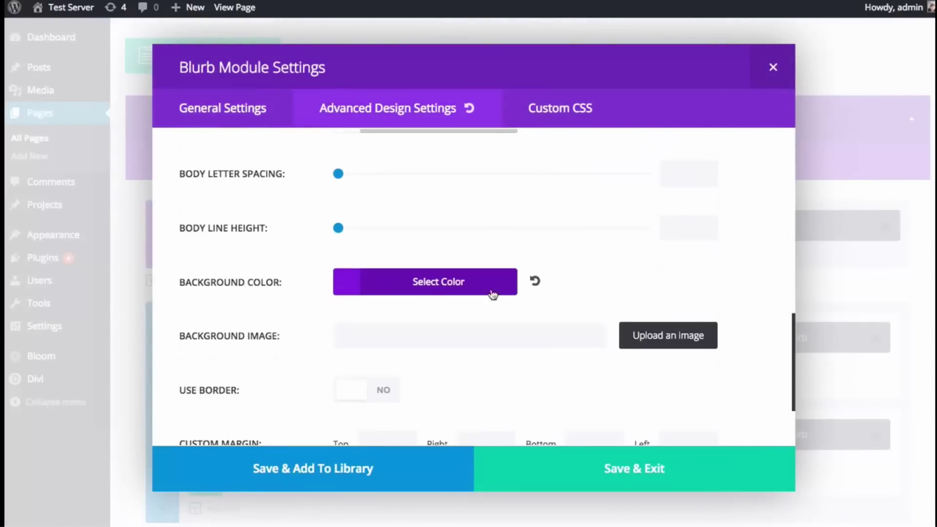
pyautogui.click(430, 289)
pyautogui.scroll(-2, 441, 317)
pyautogui.click(441, 349)
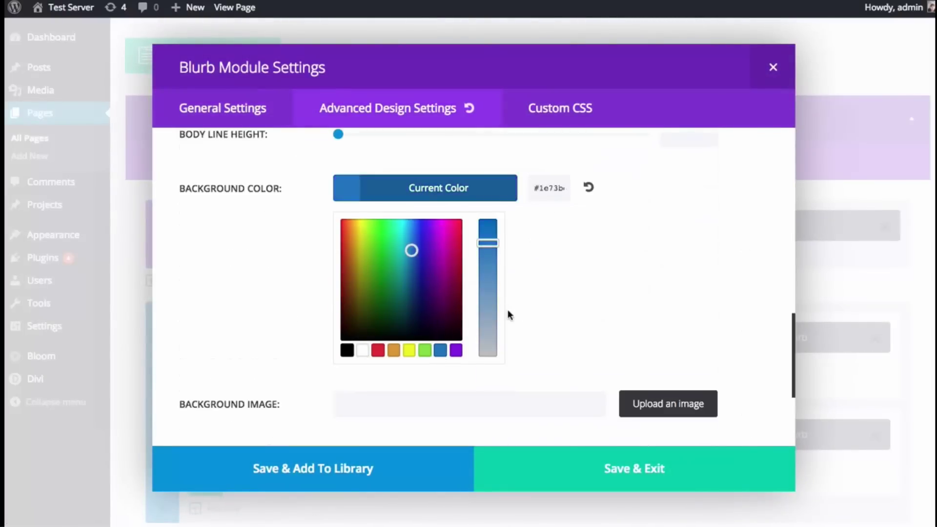
pyautogui.click(497, 195)
pyautogui.click(635, 483)
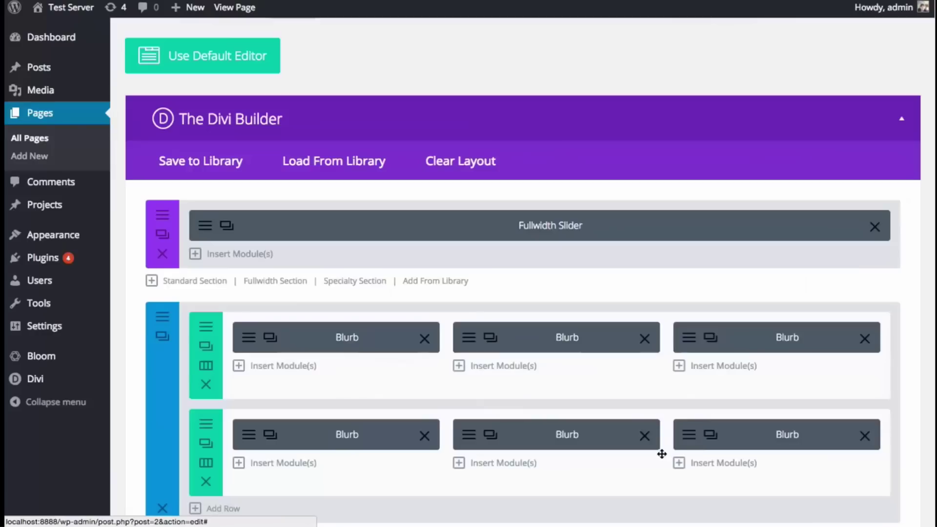
# Set the third blurb's background color to a dark magenta in its advanced design settings and save the module
pyautogui.click(688, 337)
pyautogui.scroll(-2, 559, 335)
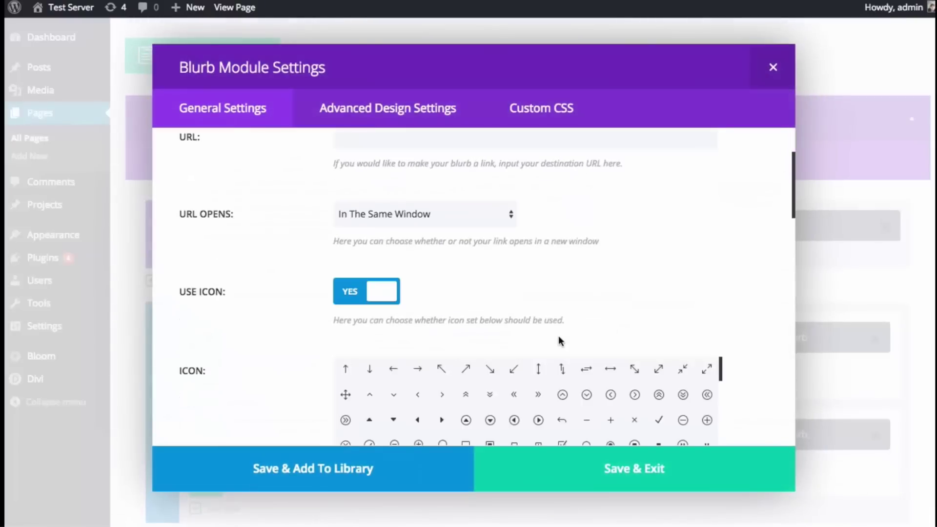
pyautogui.scroll(-2, 558, 335)
pyautogui.scroll(-3, 465, 326)
pyautogui.scroll(-5, 626, 399)
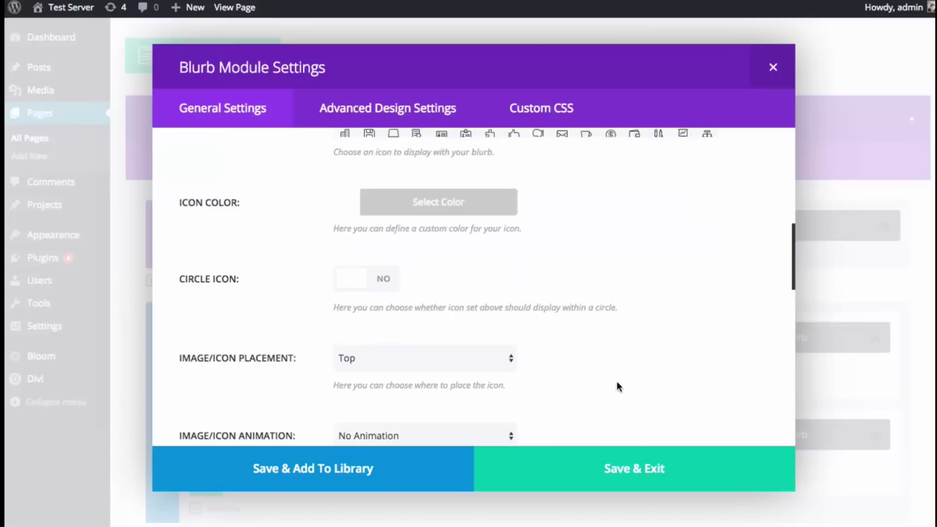
pyautogui.scroll(-5, 608, 376)
pyautogui.scroll(8, 495, 243)
pyautogui.click(335, 109)
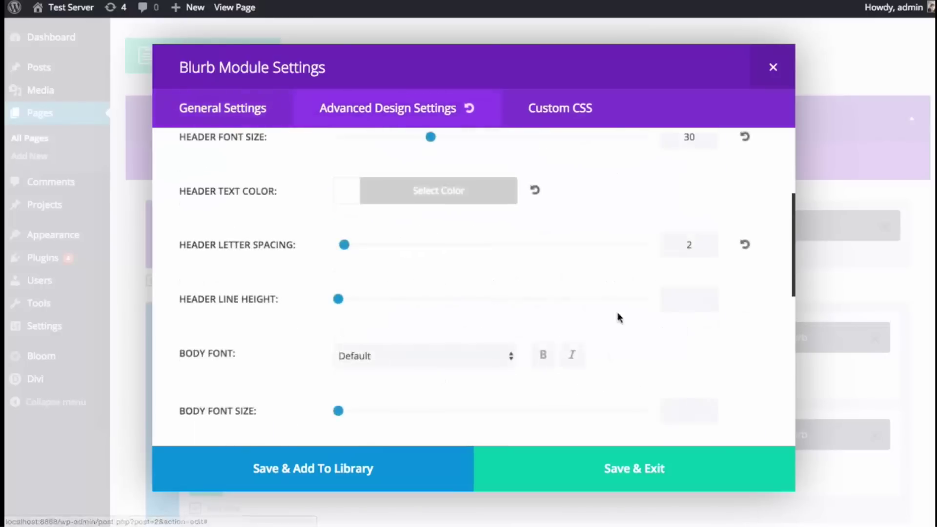
pyautogui.scroll(-7, 618, 318)
pyautogui.click(424, 360)
pyautogui.scroll(-3, 454, 292)
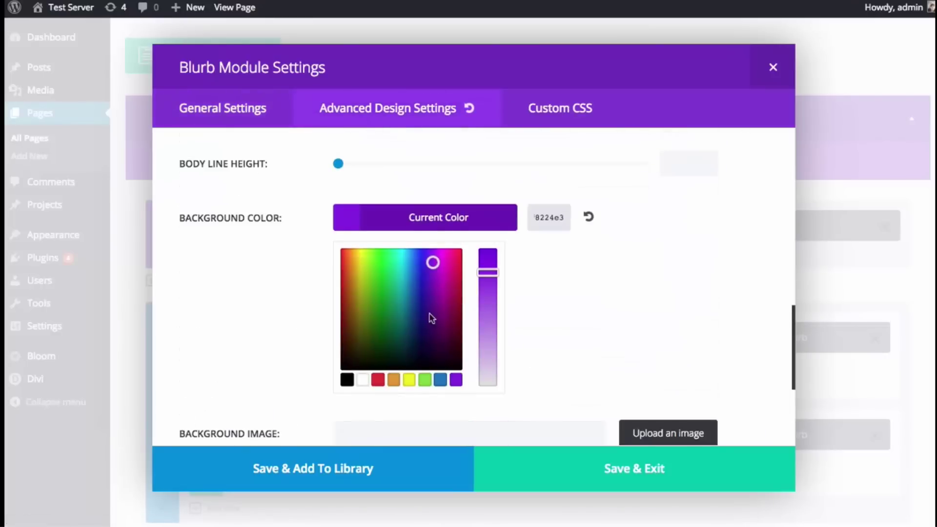
pyautogui.moveTo(433, 263); pyautogui.dragTo(454, 286)
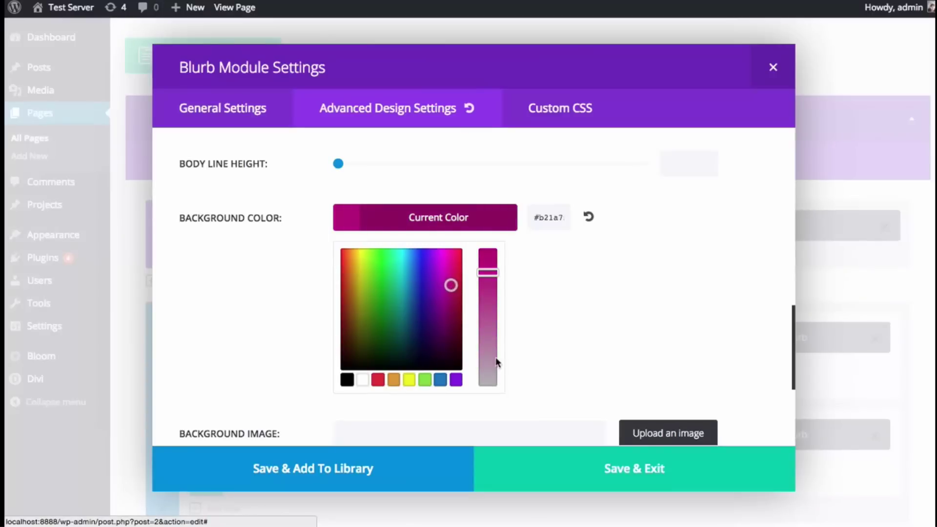
pyautogui.click(458, 237)
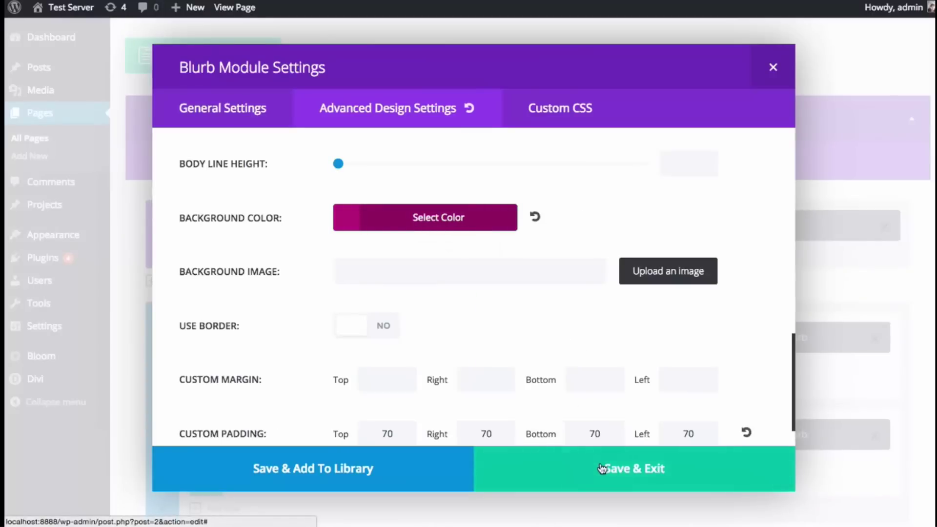
pyautogui.click(602, 468)
# Update the page, reload the live page and review the first row's three blurbs
pyautogui.scroll(-5, 762, 393)
pyautogui.scroll(-10, 769, 393)
pyautogui.scroll(10, 771, 383)
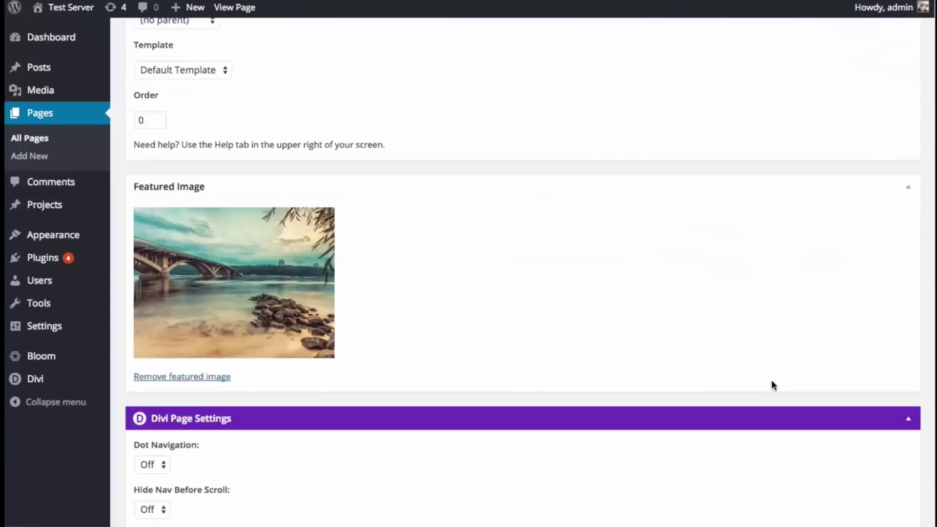
pyautogui.click(890, 292)
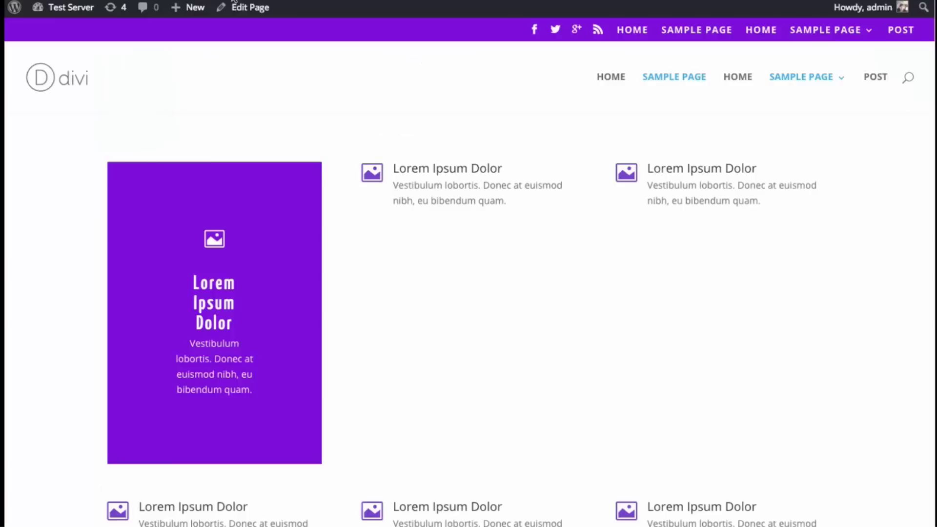
pyautogui.hotkey('ctrl', 'r')
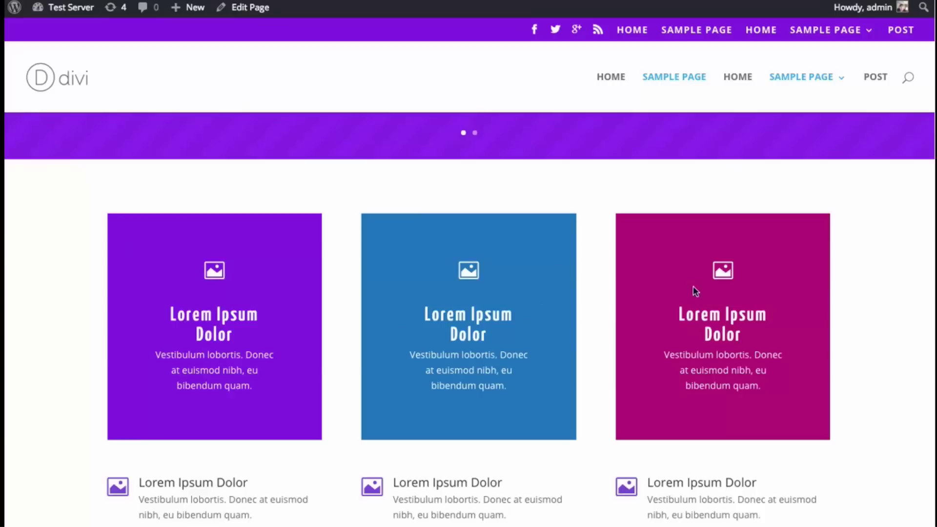
pyautogui.scroll(5, 291, 318)
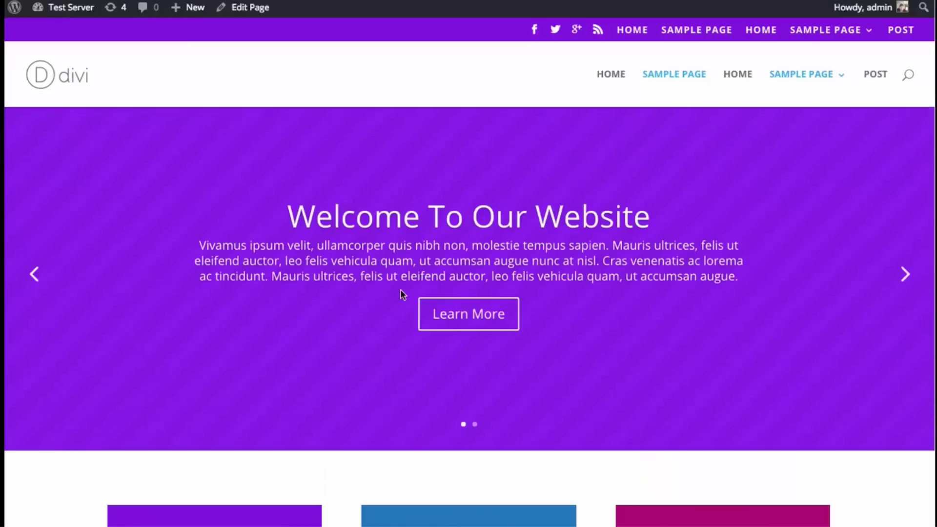
pyautogui.scroll(-3, 402, 292)
pyautogui.scroll(-4, 400, 288)
pyautogui.scroll(2, 400, 290)
pyautogui.scroll(-2, 399, 291)
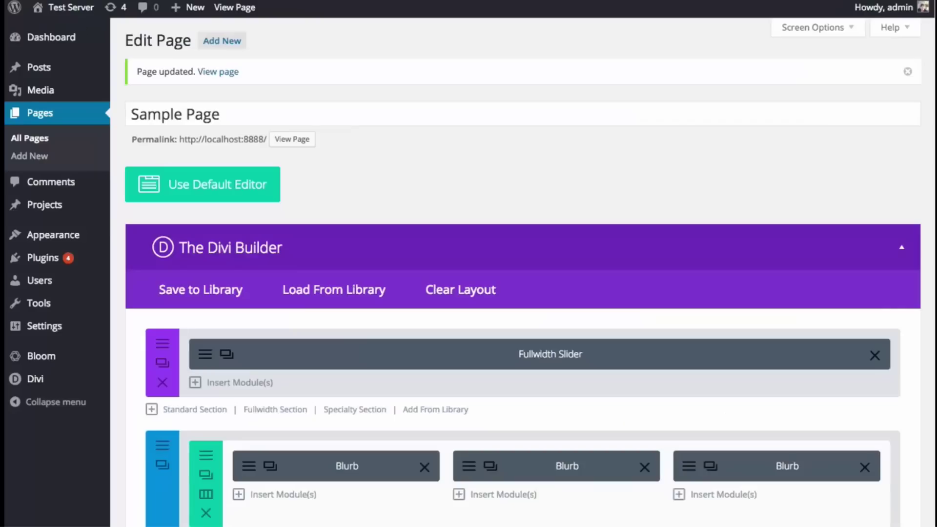
# Open the first blurb's custom CSS settings and look through the element fields down to Blurb Title
pyautogui.scroll(-4, 351, 136)
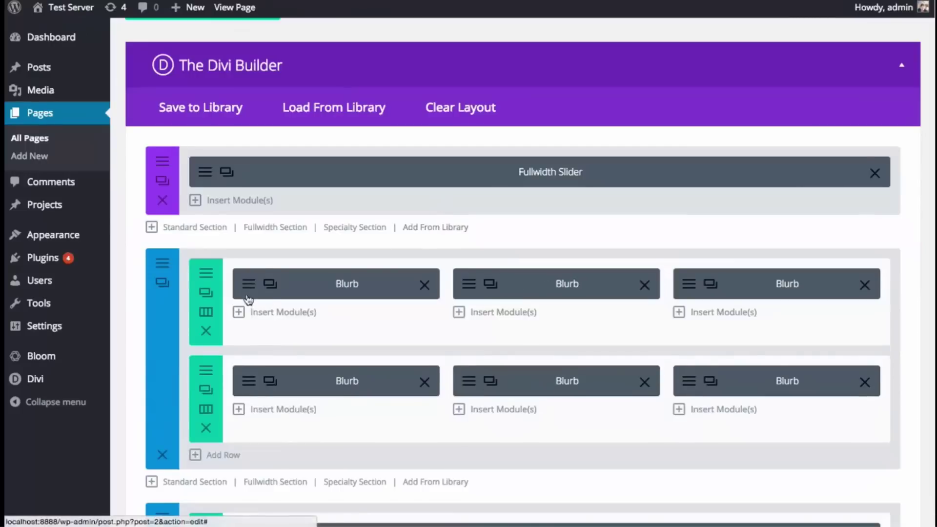
pyautogui.click(490, 292)
pyautogui.click(534, 116)
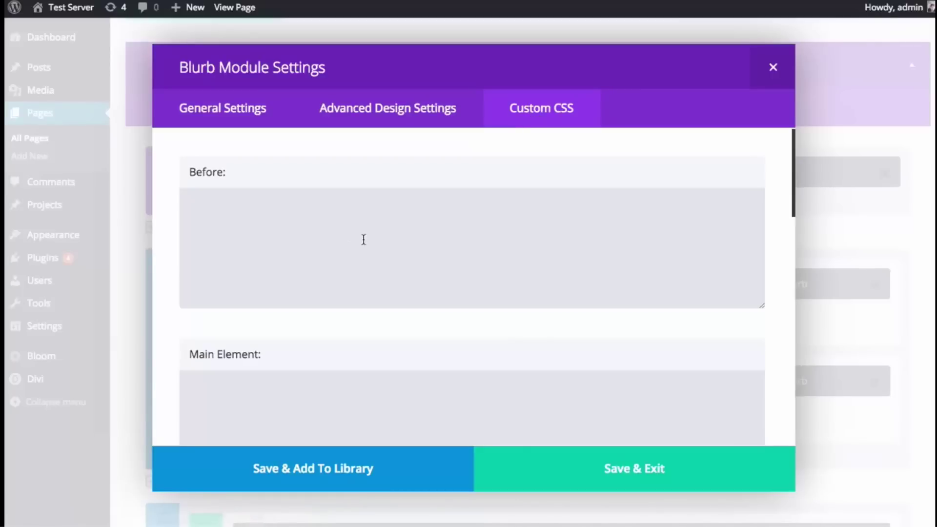
pyautogui.scroll(-3, 373, 250)
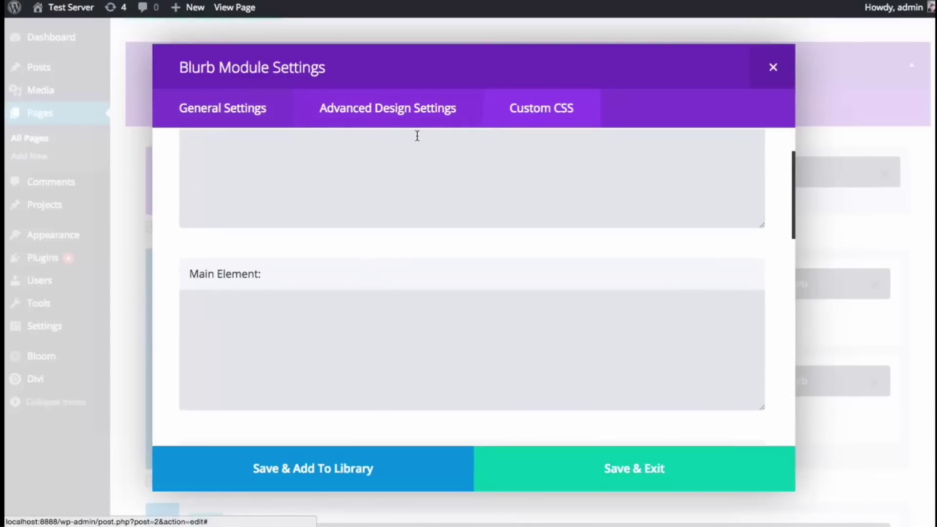
pyautogui.scroll(-3, 422, 188)
pyautogui.scroll(-10, 409, 191)
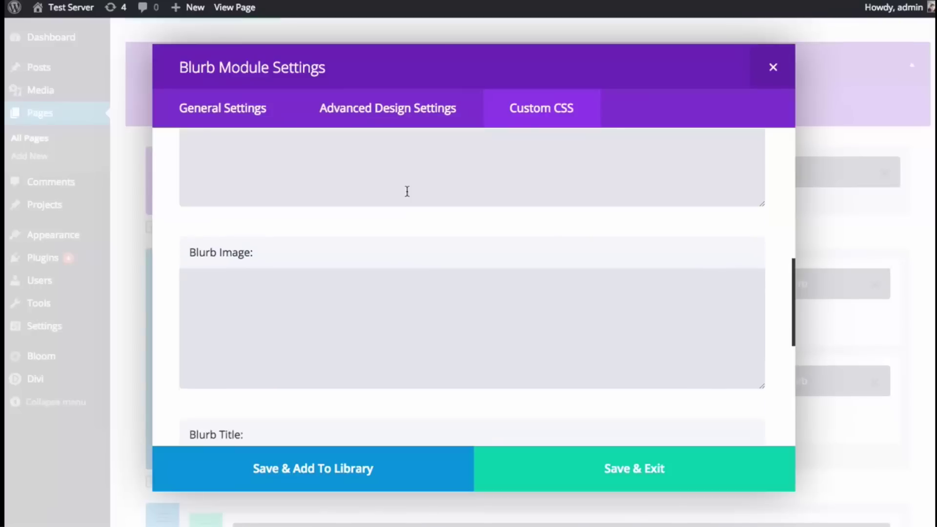
pyautogui.scroll(-5, 407, 192)
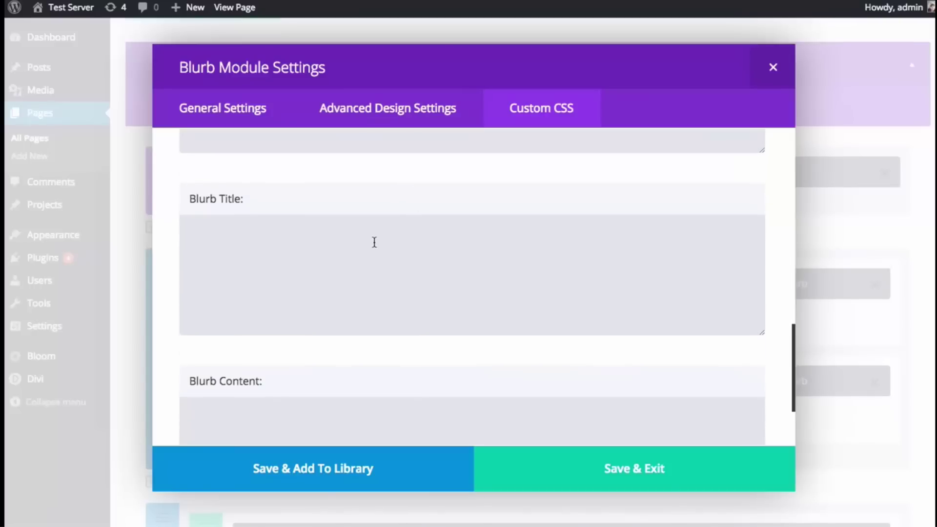
pyautogui.click(275, 259)
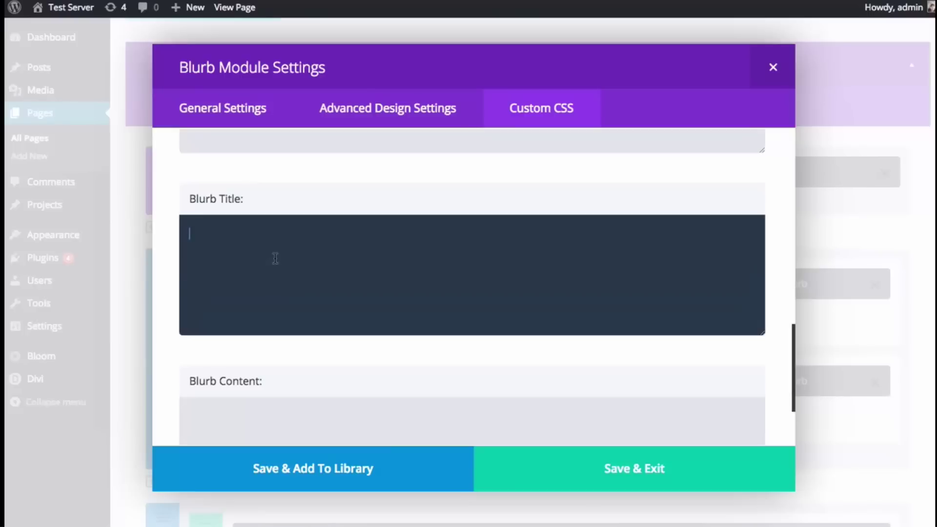
# Reset the first blurb's header font size to its default in the advanced design settings
pyautogui.click(383, 124)
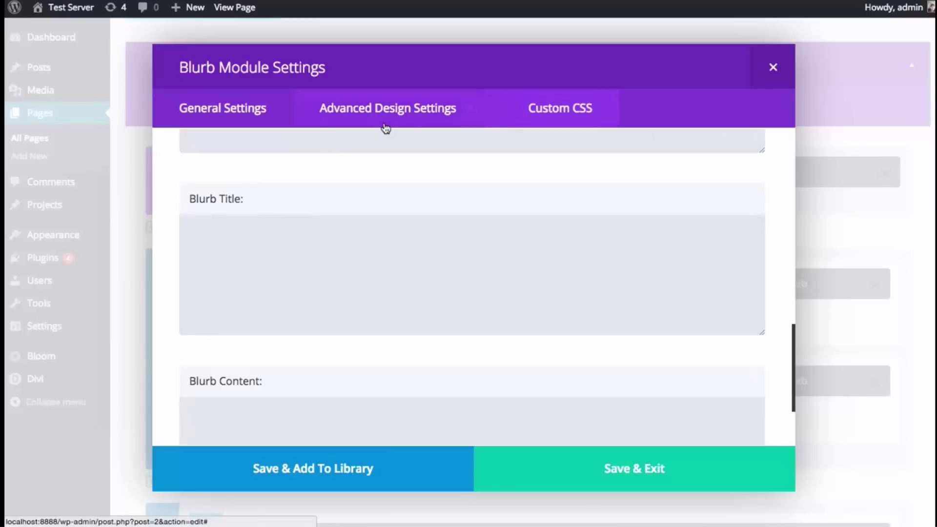
pyautogui.scroll(10, 491, 208)
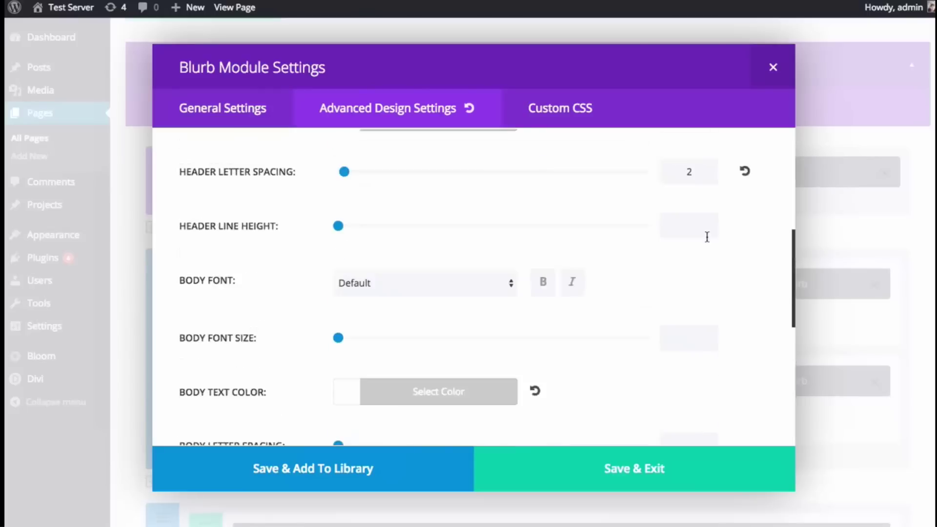
pyautogui.scroll(1, 708, 243)
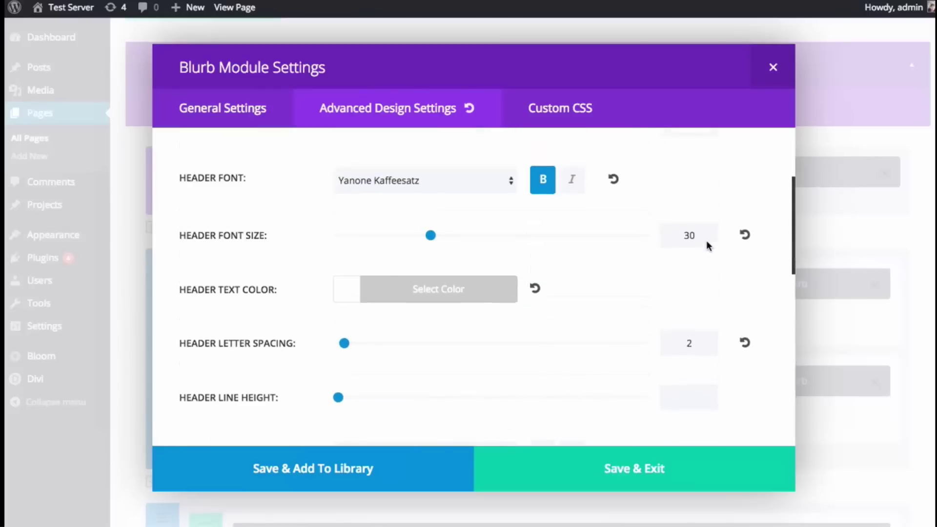
pyautogui.click(744, 236)
# Add "font-size: 40px;" and "letter-spacing: 3px;" to the blurb's custom CSS for Blurb Title and save the module
pyautogui.click(559, 111)
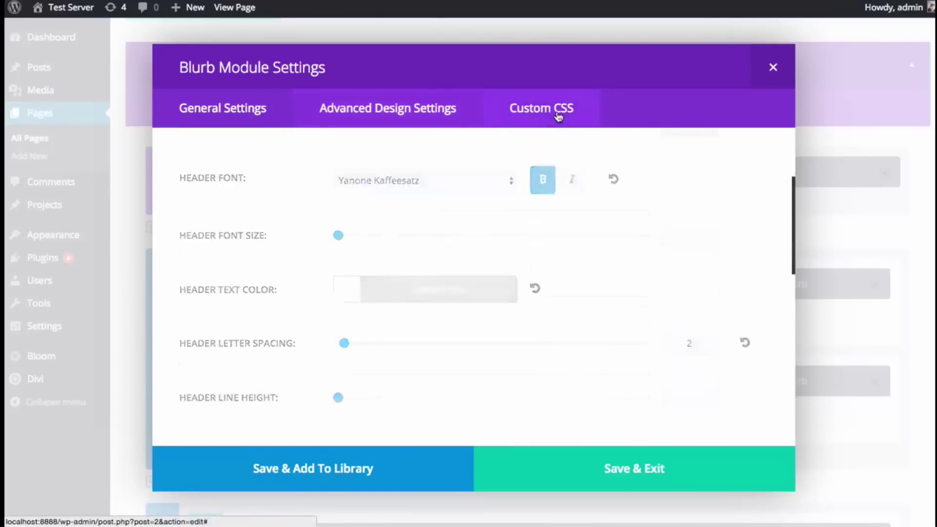
pyautogui.scroll(-7, 659, 233)
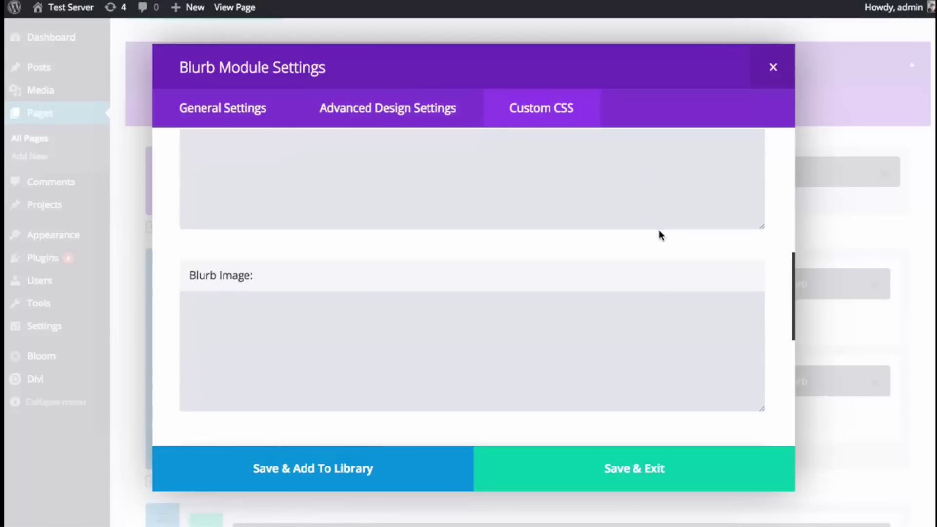
pyautogui.scroll(-3, 659, 230)
pyautogui.click(446, 311)
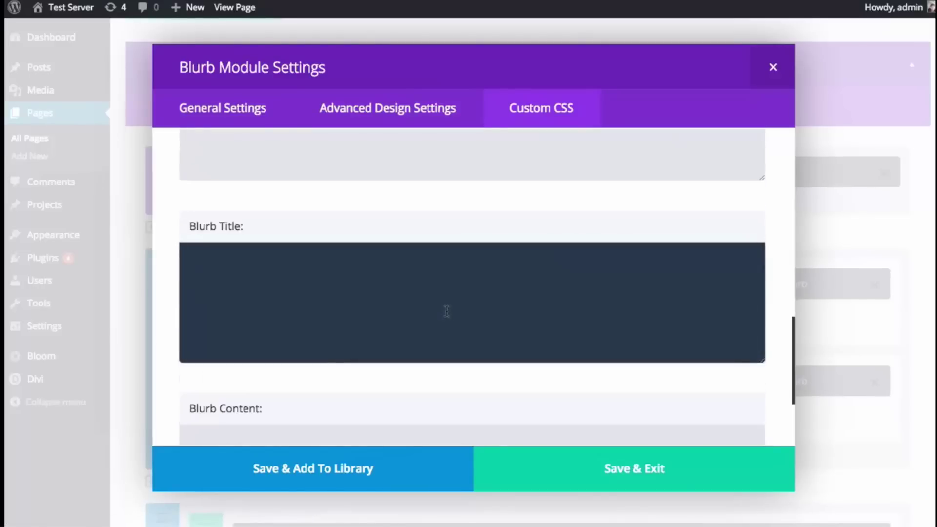
pyautogui.write('font-size: 40px;')
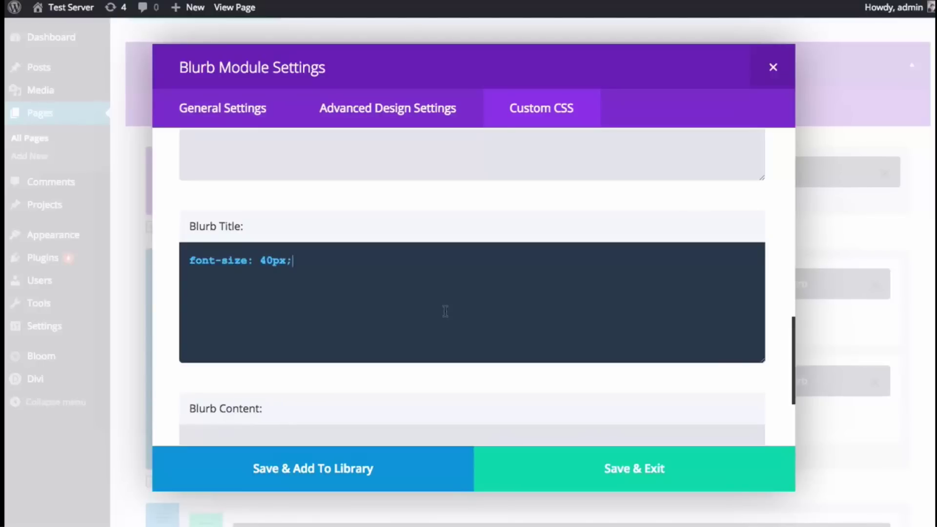
pyautogui.press('Return')
pyautogui.write('letter-spacing')
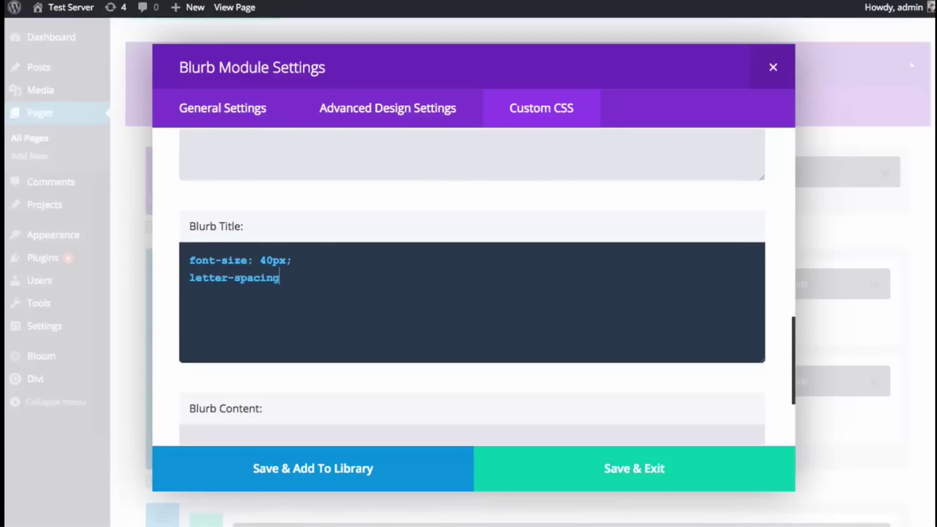
pyautogui.write(': 3px;')
pyautogui.click(669, 471)
# Update the page and reload the live page to check the first blurb's title styling
pyautogui.scroll(-15, 917, 425)
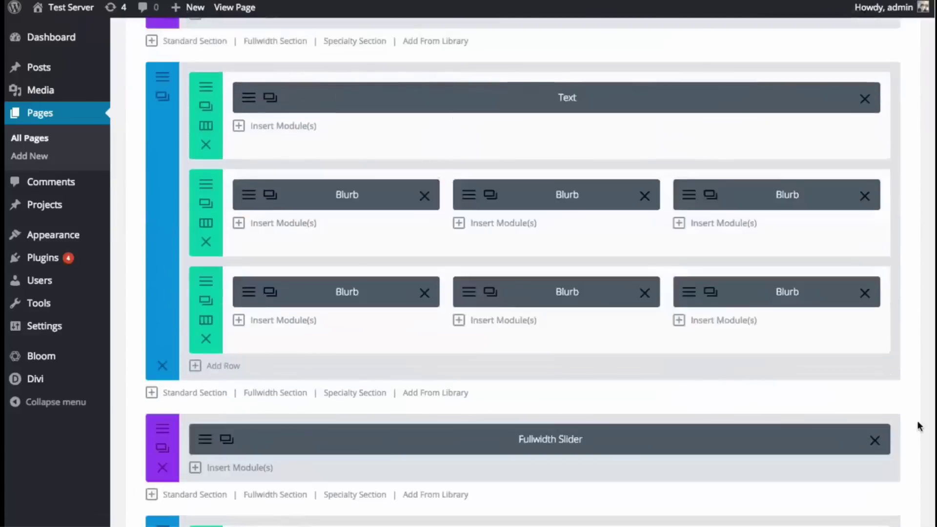
pyautogui.scroll(5, 854, 361)
pyautogui.click(881, 97)
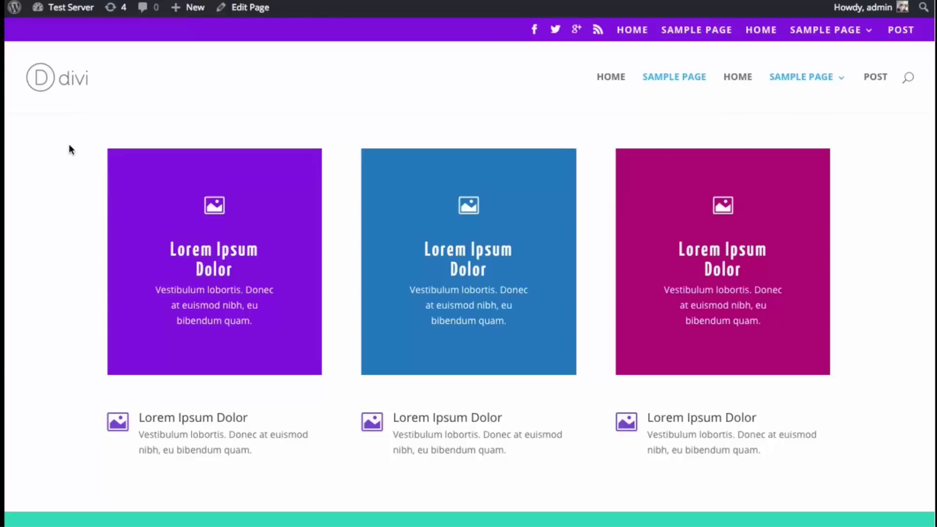
pyautogui.hotkey('ctrl', 'r')
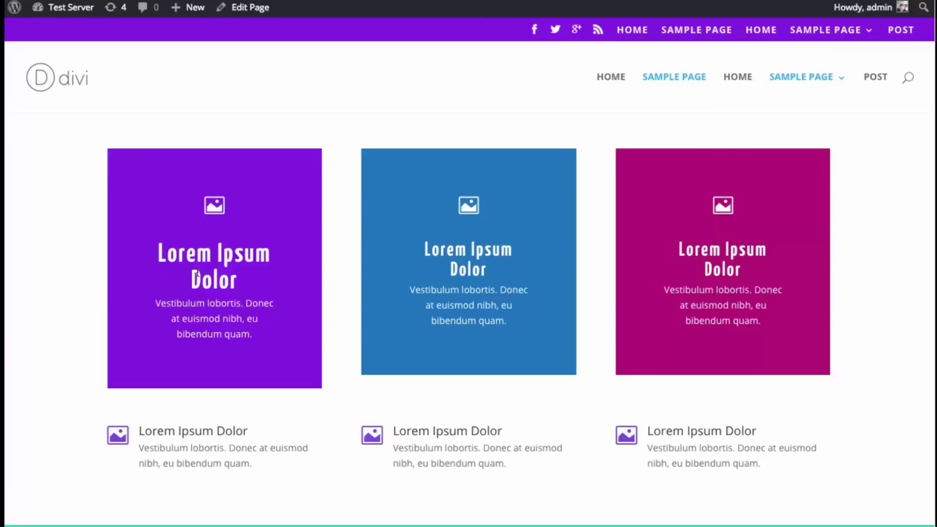
pyautogui.moveTo(249, 284); pyautogui.dragTo(161, 253)
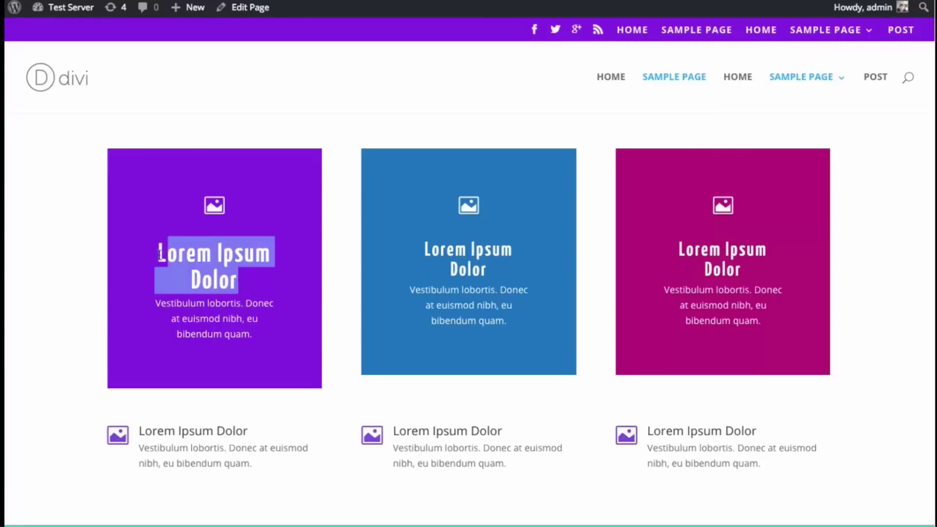
pyautogui.click(159, 254)
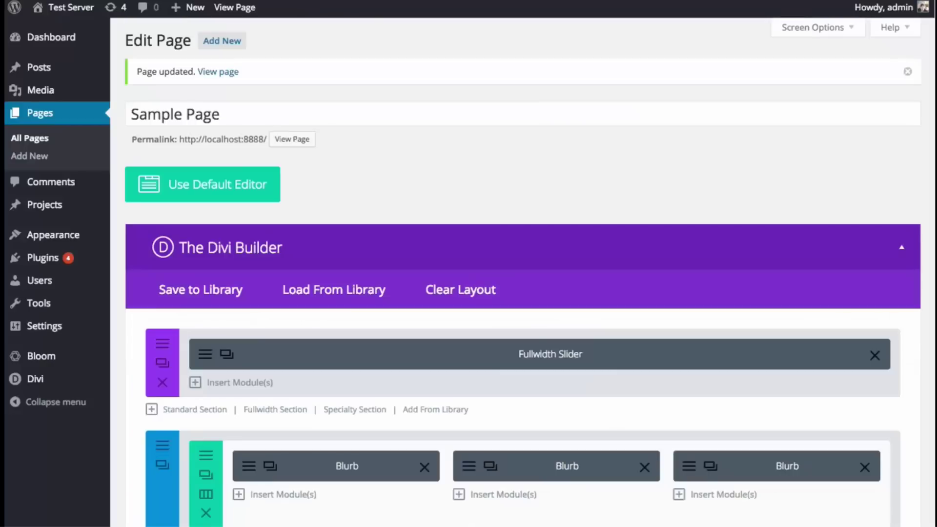
# Delete the second row of blurbs from the section below the first fullwidth slider
pyautogui.scroll(-6, 488, 229)
pyautogui.scroll(2, 491, 234)
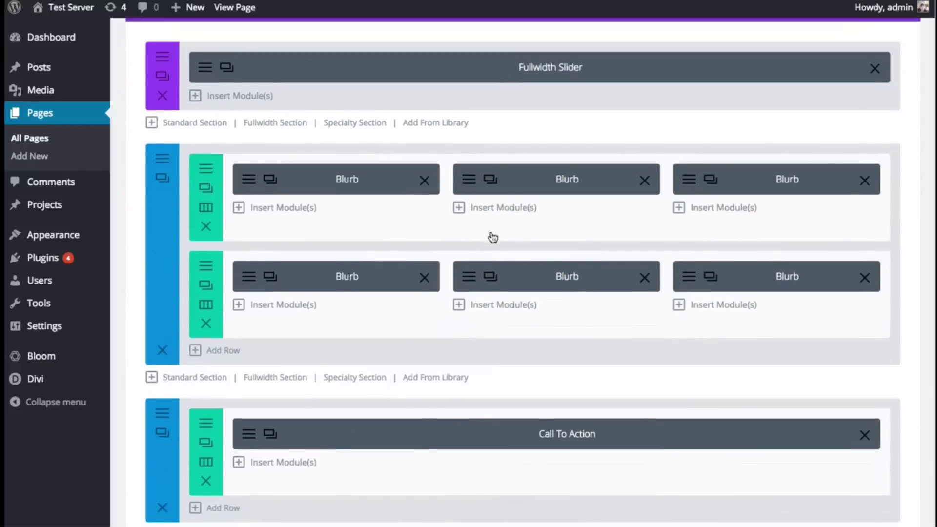
pyautogui.click(206, 365)
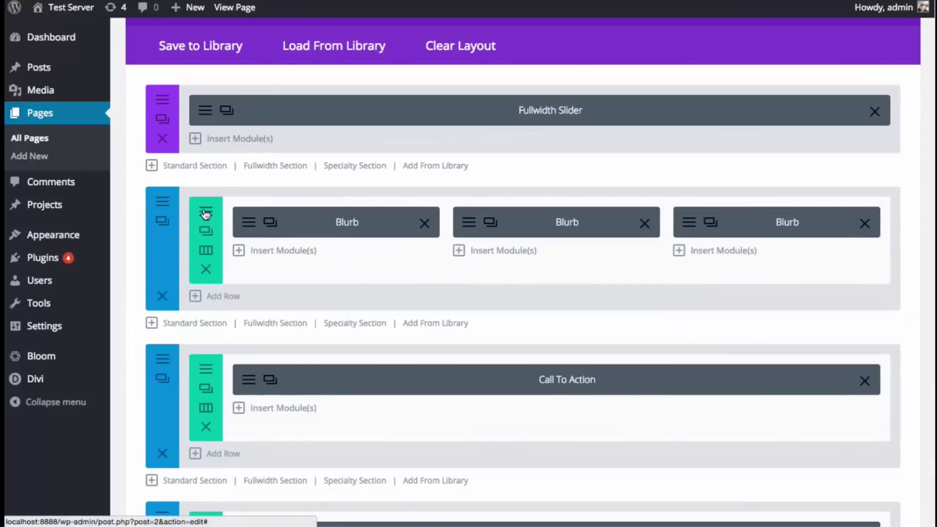
# Save the remaining blurb row to the library as "Blurbs Made Of Blocks" in the Homepage category
pyautogui.click(206, 229)
pyautogui.scroll(-3, 364, 403)
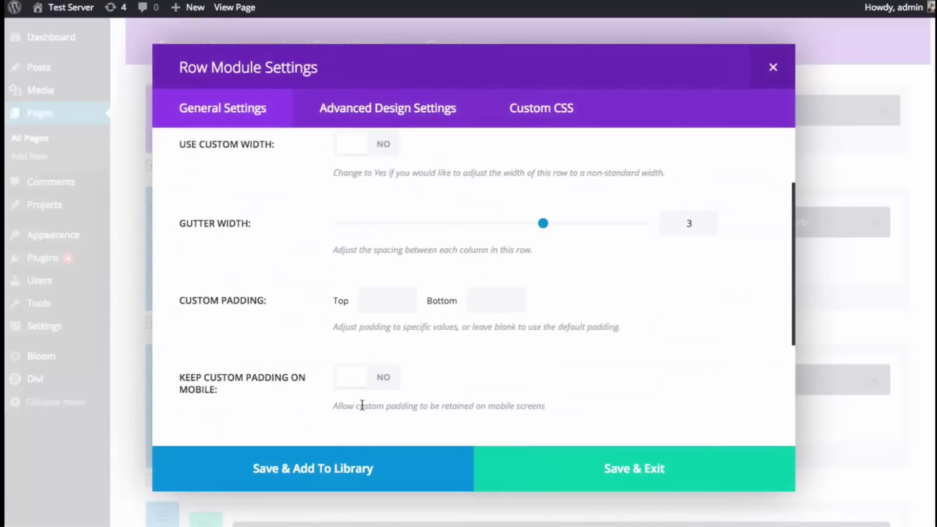
pyautogui.click(359, 461)
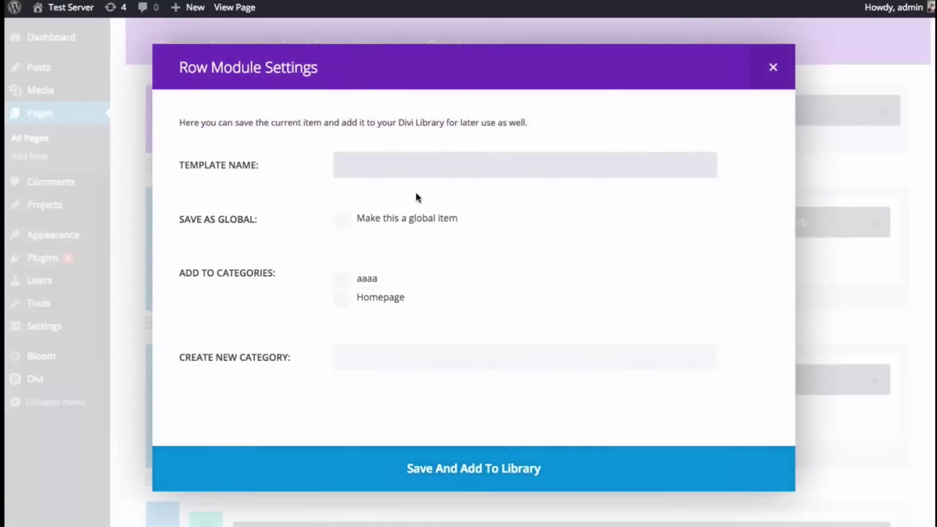
pyautogui.write('Blurbs Made Of Blocks')
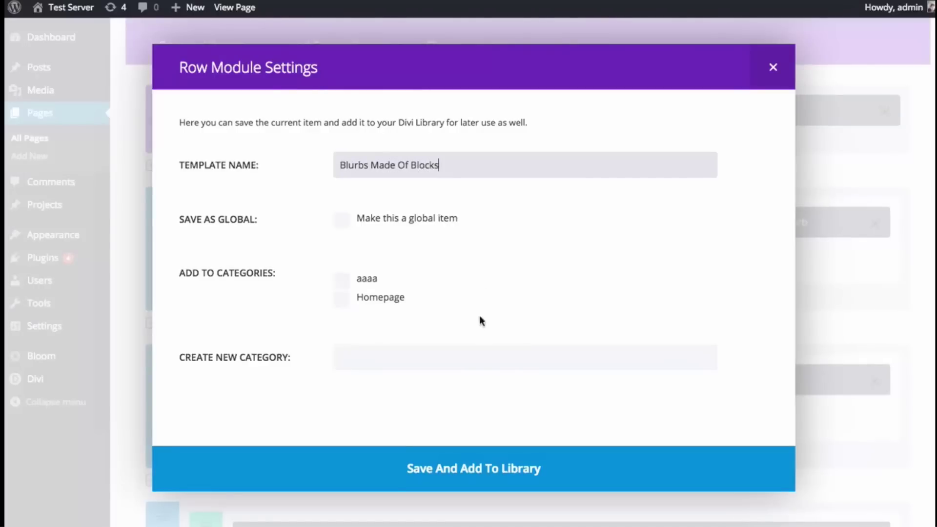
pyautogui.click(347, 300)
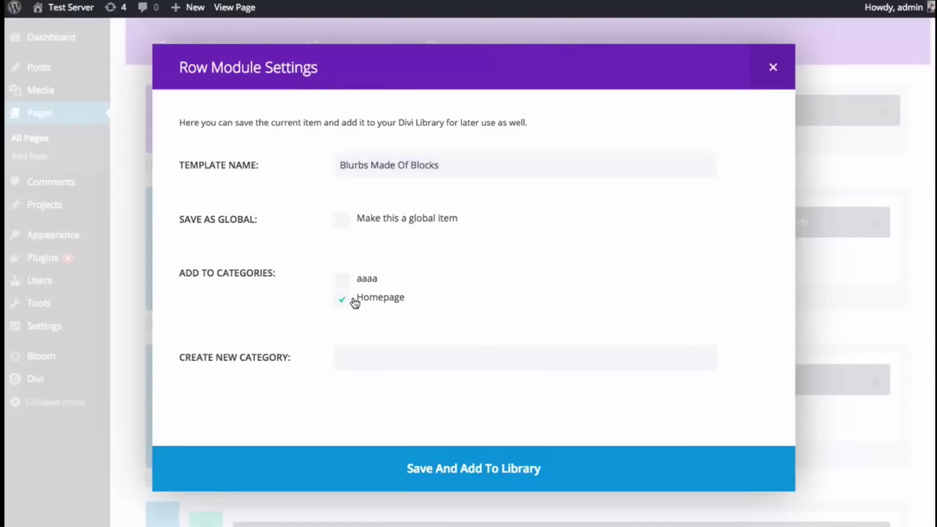
pyautogui.click(392, 463)
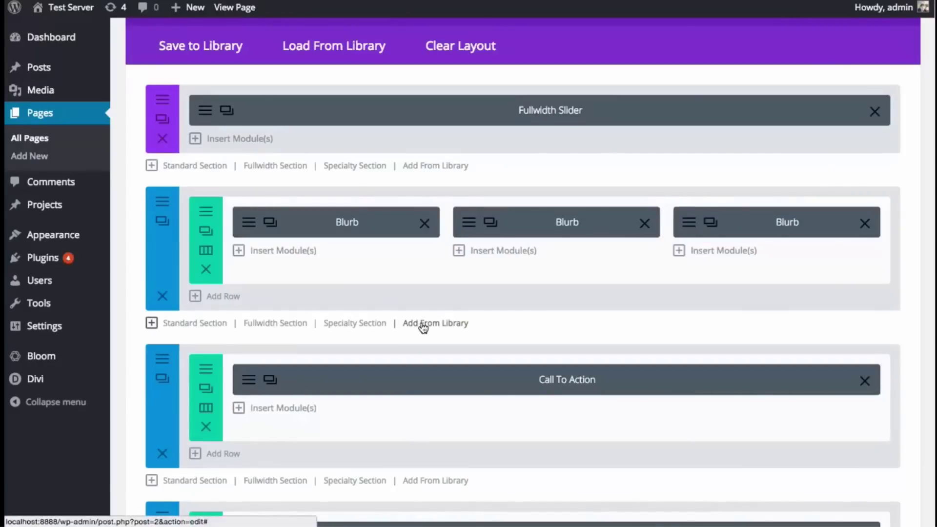
# Add the library row "Blurbs Made Of Blocks" beneath the existing blurb row in the same section
pyautogui.click(447, 324)
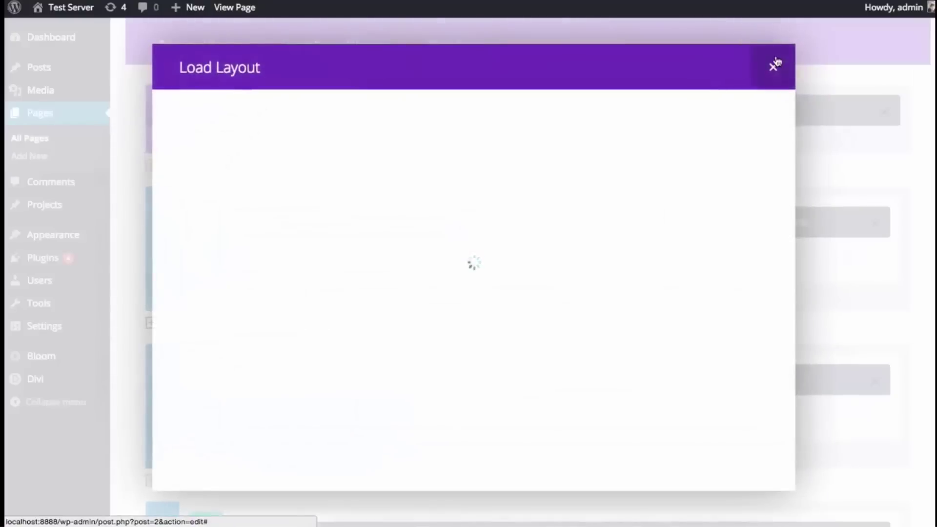
pyautogui.click(774, 67)
pyautogui.click(230, 298)
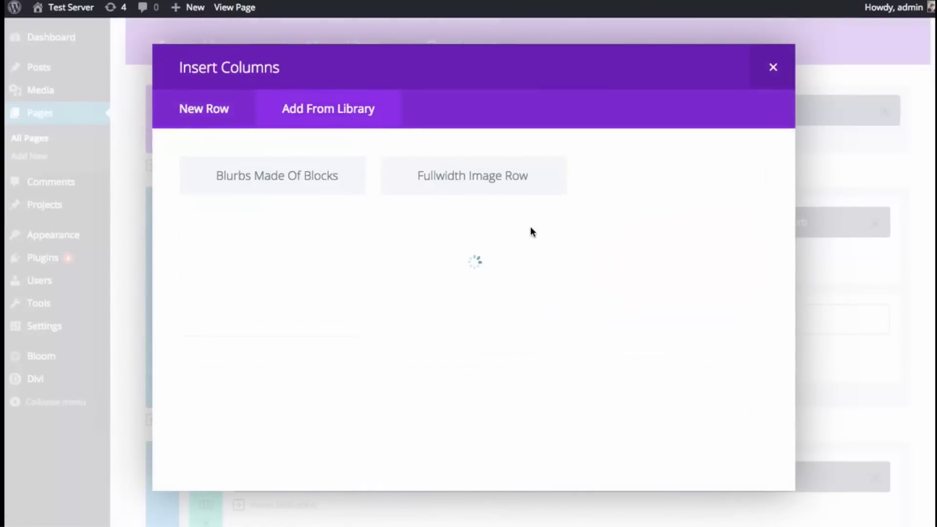
pyautogui.click(272, 226)
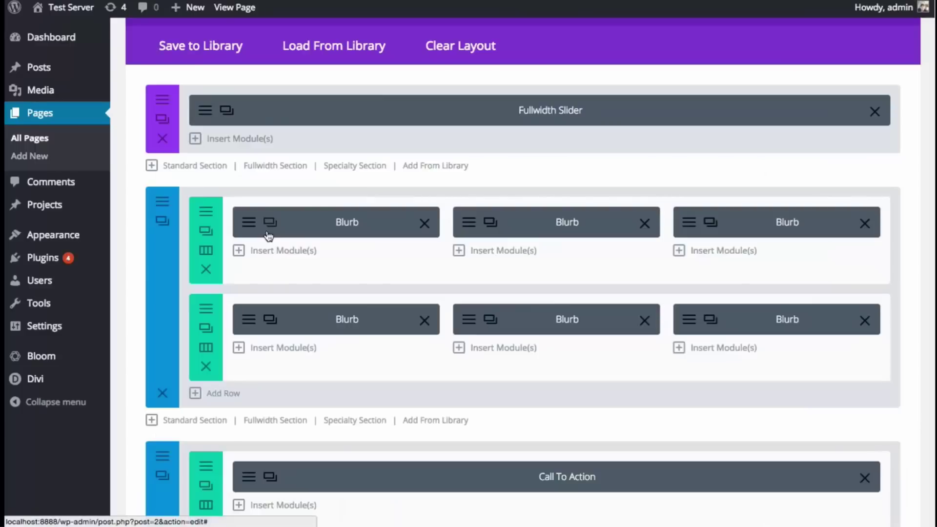
# Update the page and reload the live page to review the blurb section with the row from the library
pyautogui.scroll(-20, 588, 268)
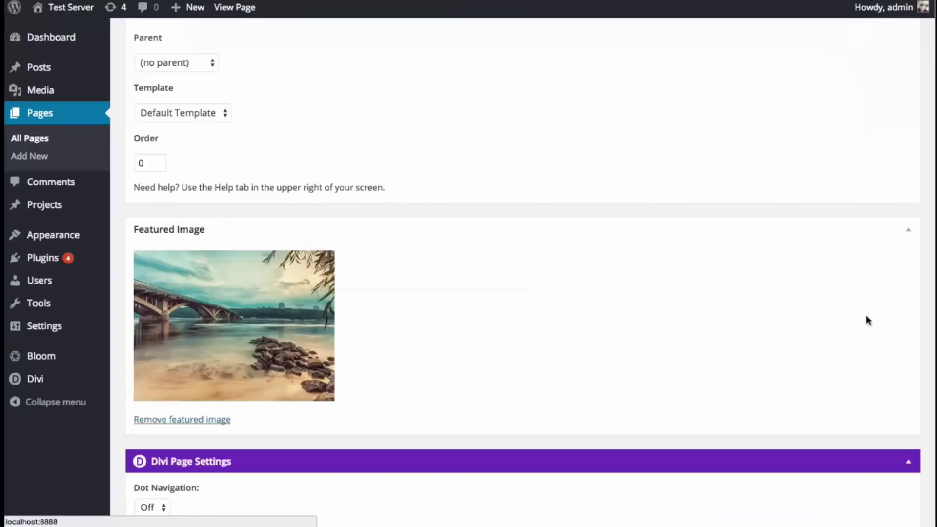
pyautogui.scroll(10, 867, 320)
pyautogui.click(896, 432)
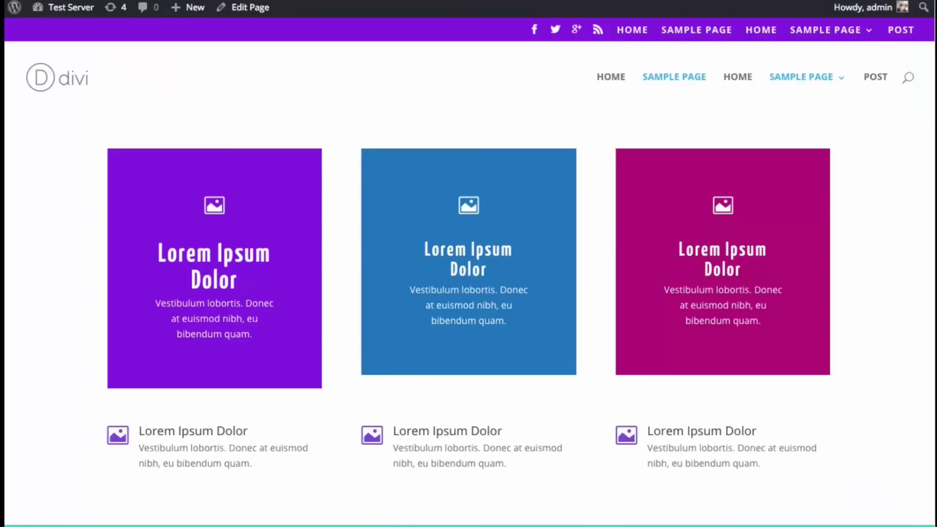
pyautogui.press('super+r')
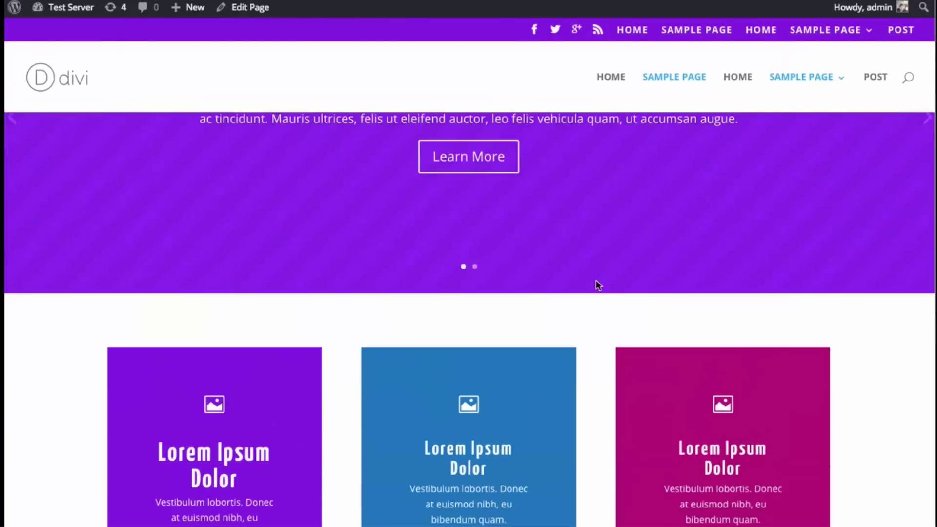
pyautogui.scroll(-3, 596, 283)
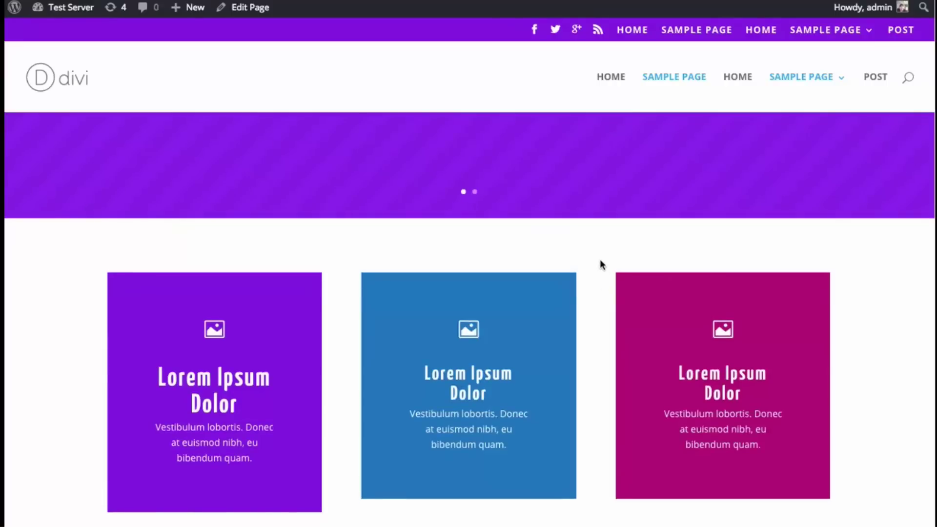
pyautogui.scroll(-1, 345, 255)
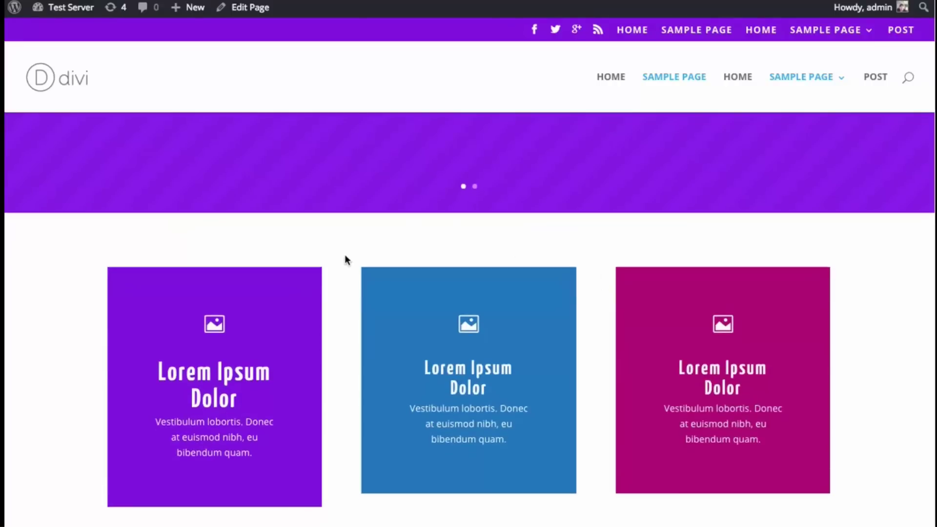